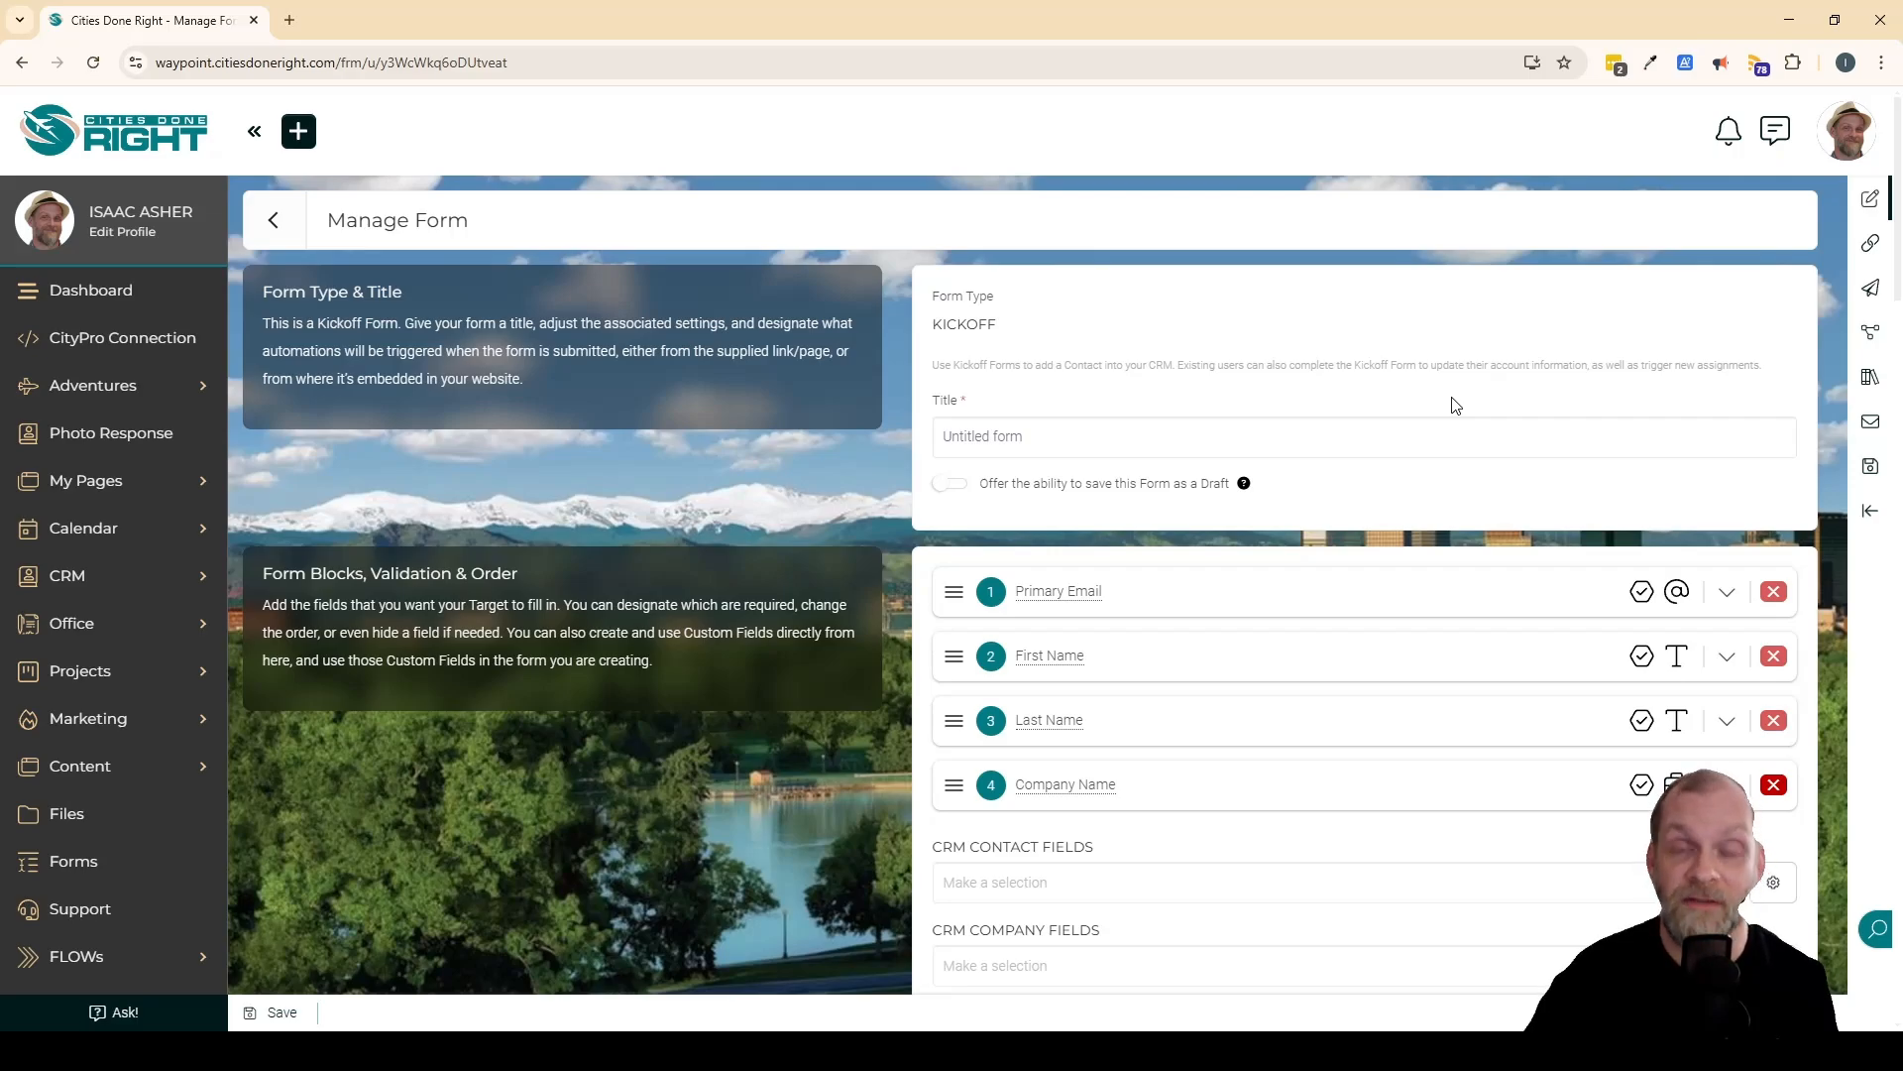
# Step: Review the Company Name block's settings in the form and collapse the block again
pyautogui.scroll(-2, 1427, 495)
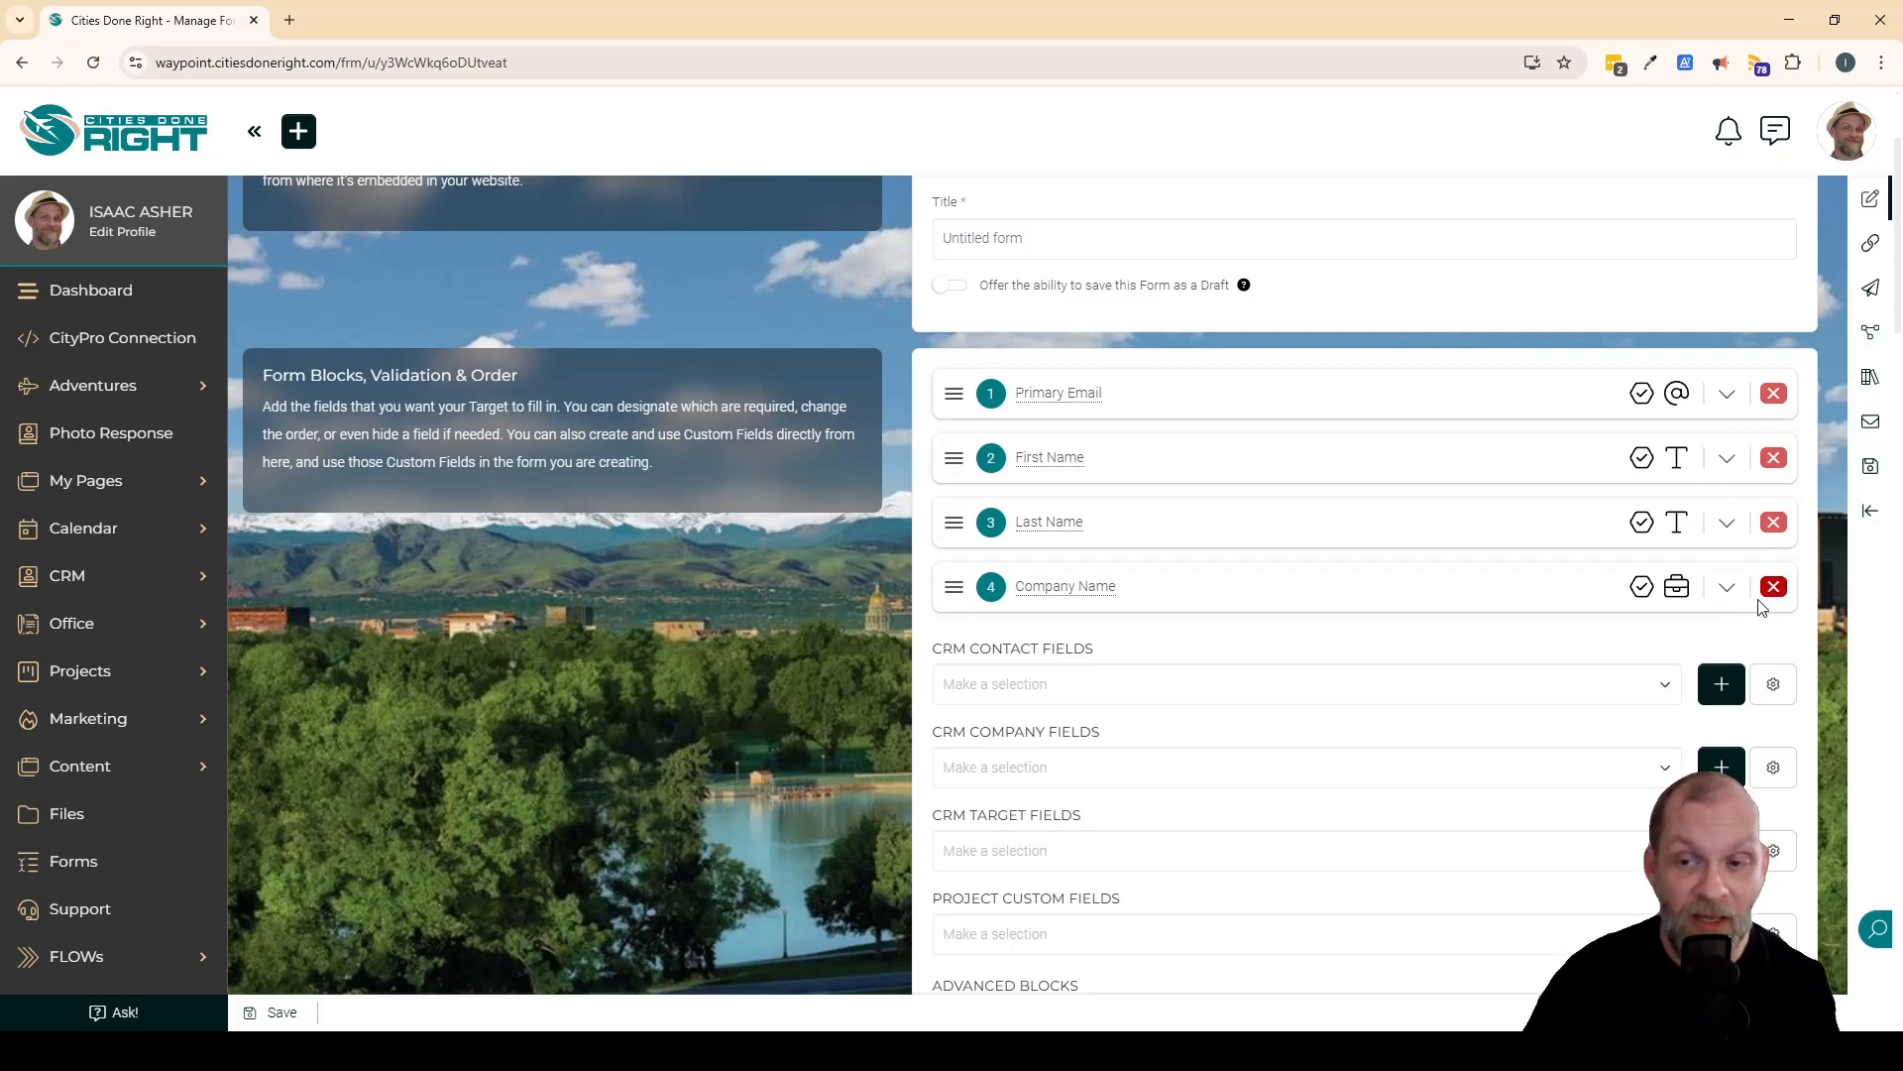
pyautogui.click(1727, 595)
pyautogui.scroll(-2, 1482, 533)
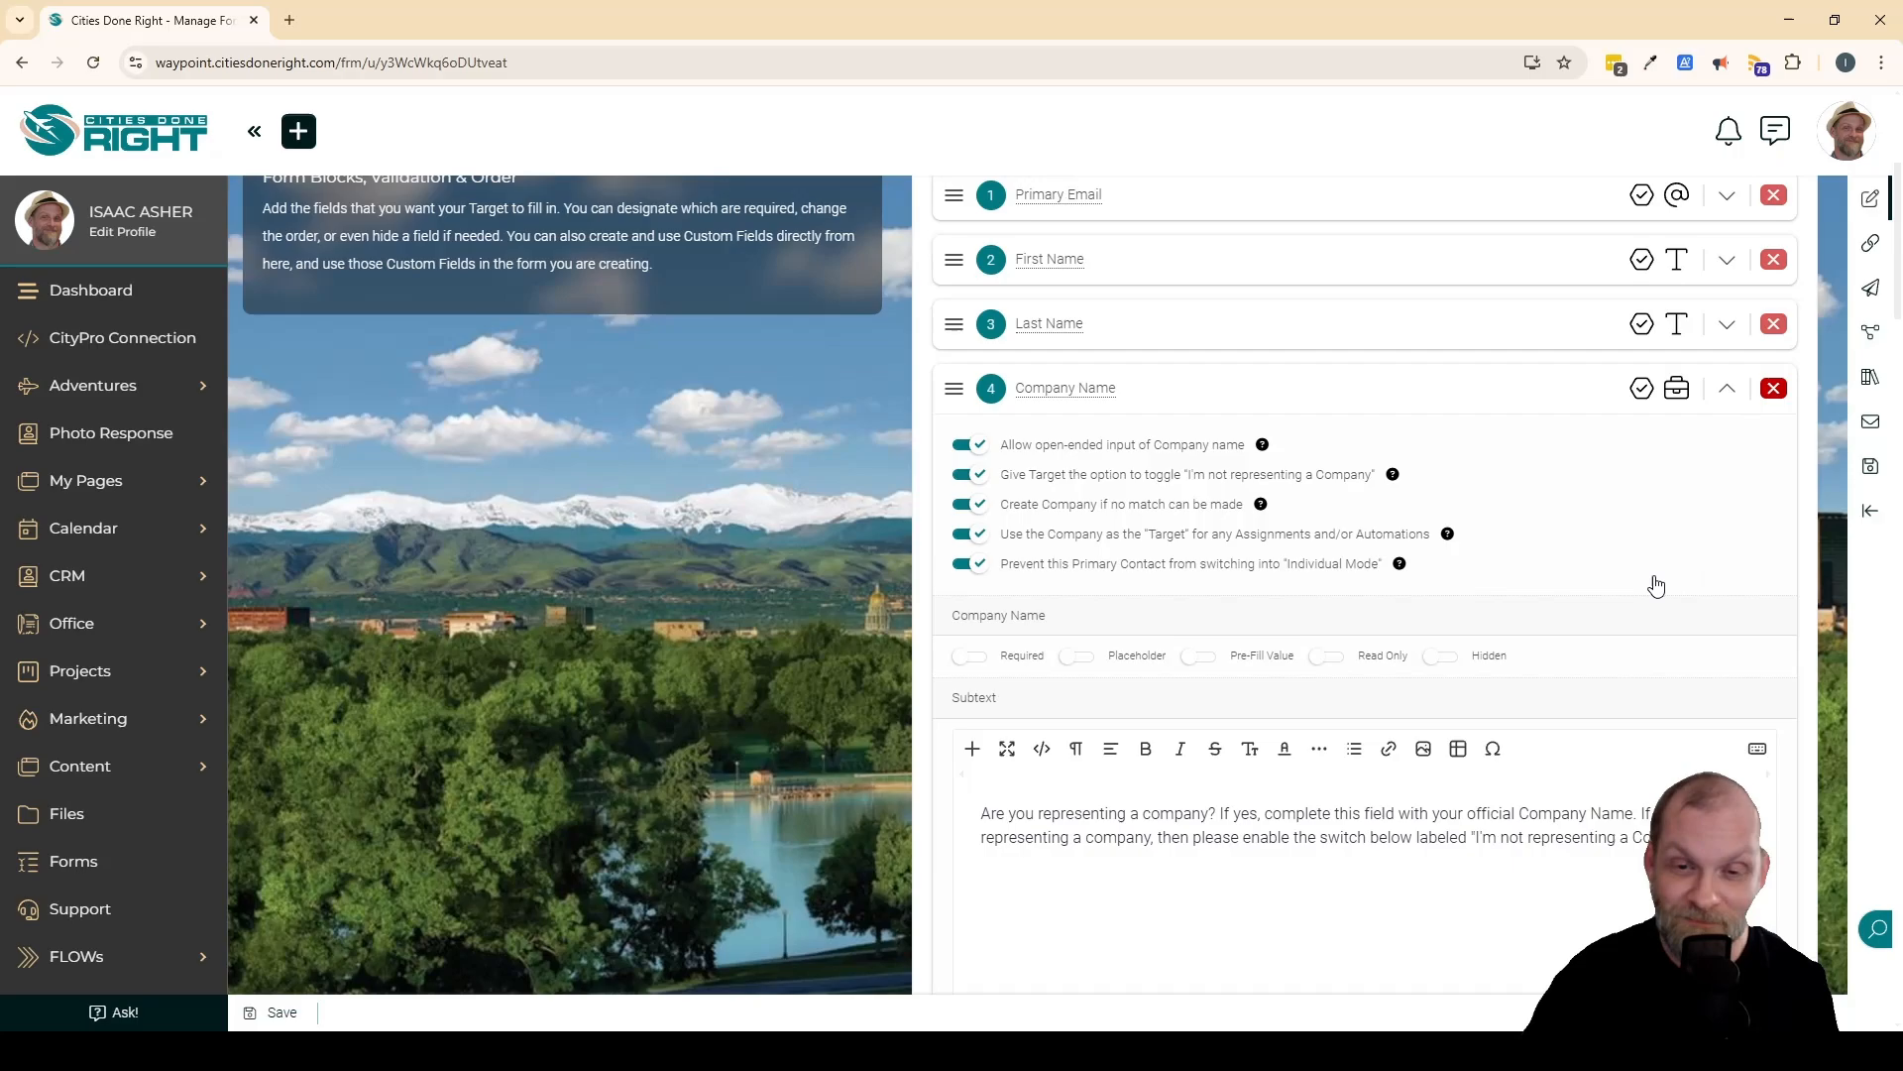
pyautogui.click(1728, 393)
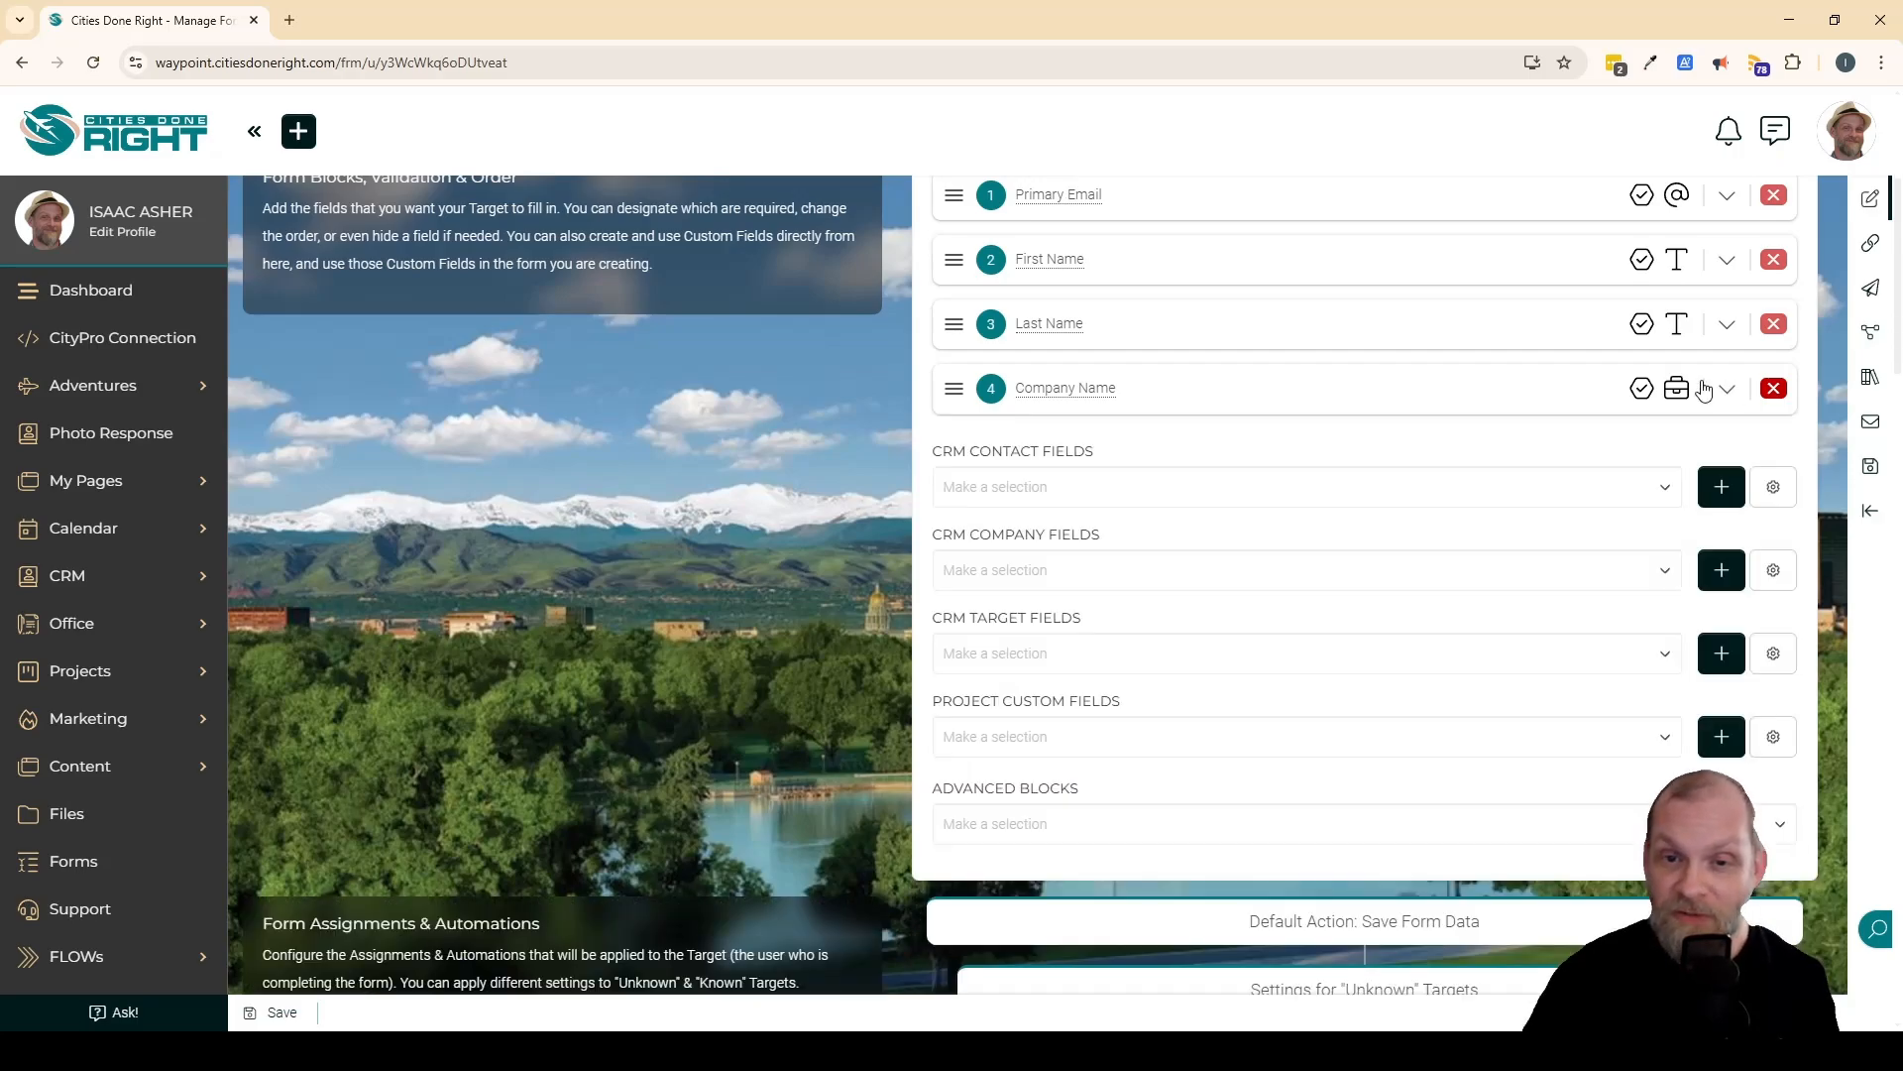
pyautogui.scroll(2, 1307, 457)
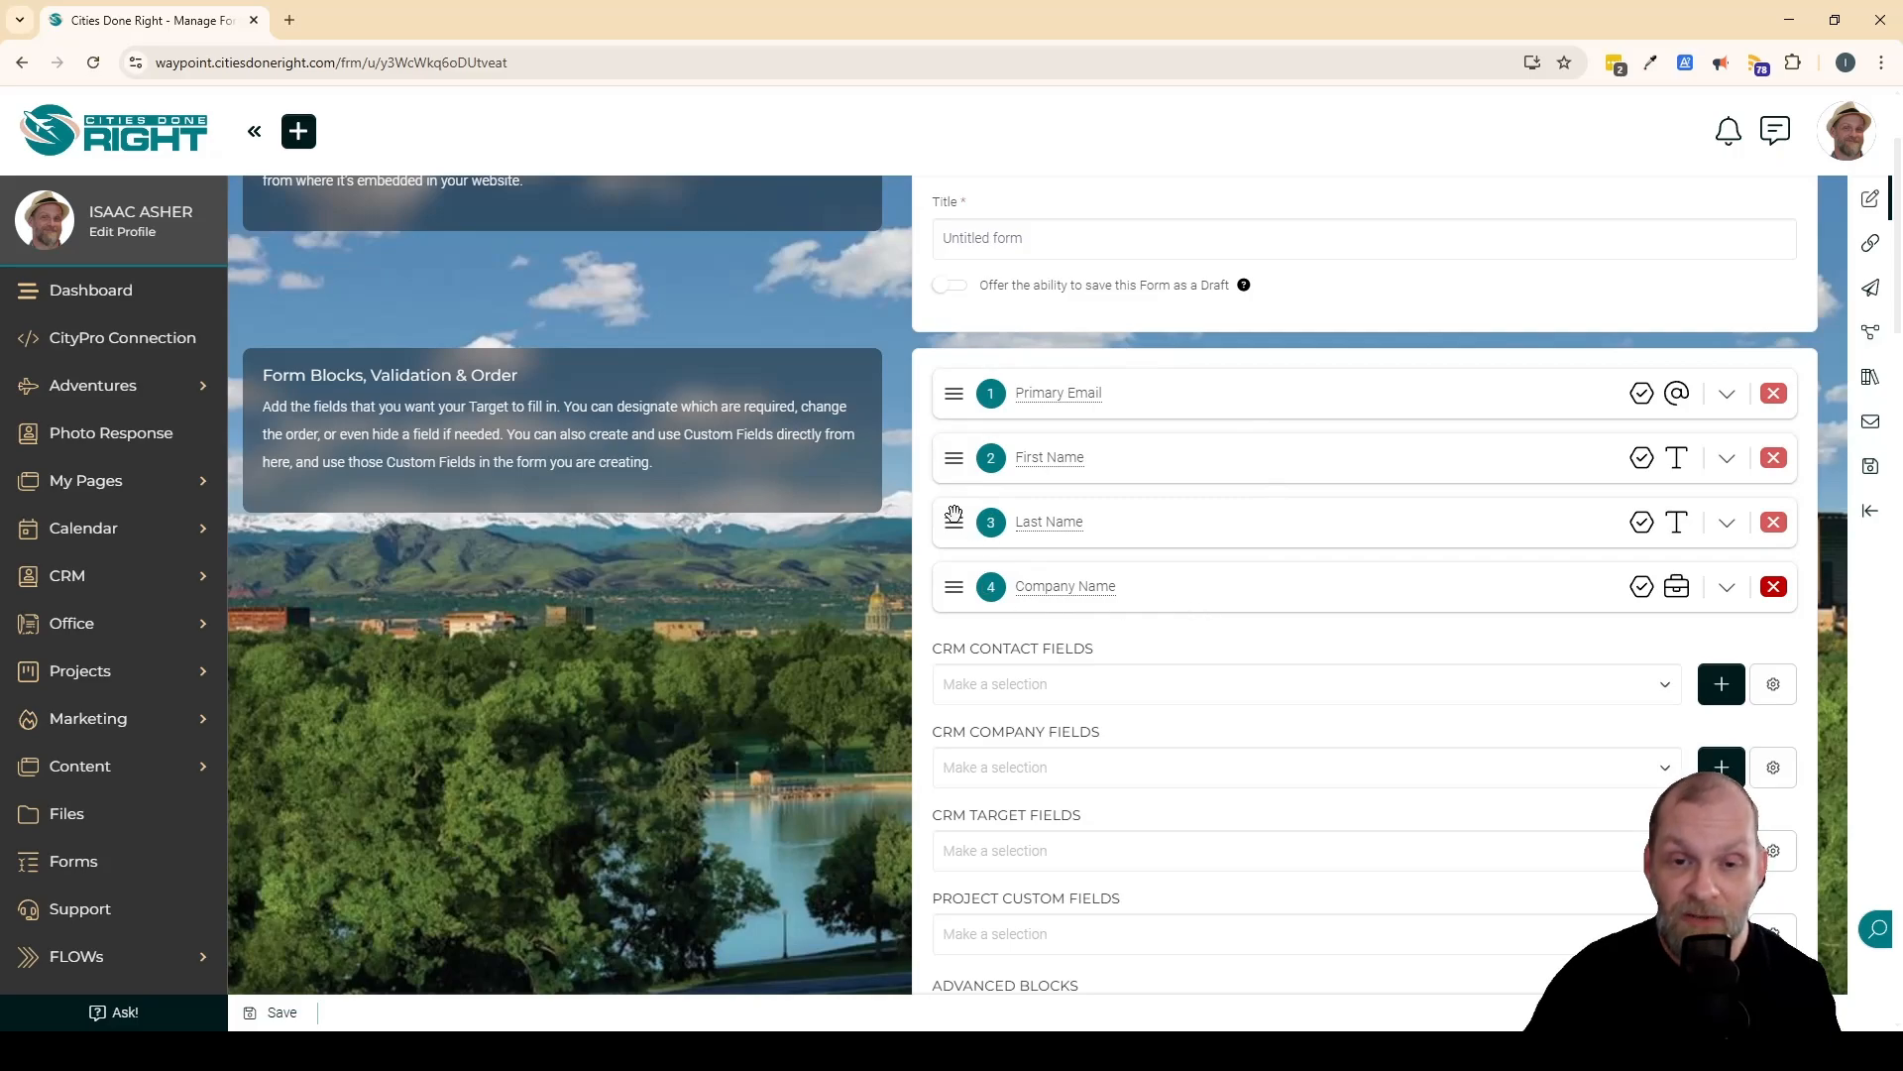
# Step: Move the Last Name block above Primary Email and check its field options and subtext area
pyautogui.moveTo(954, 514); pyautogui.dragTo(954, 393)
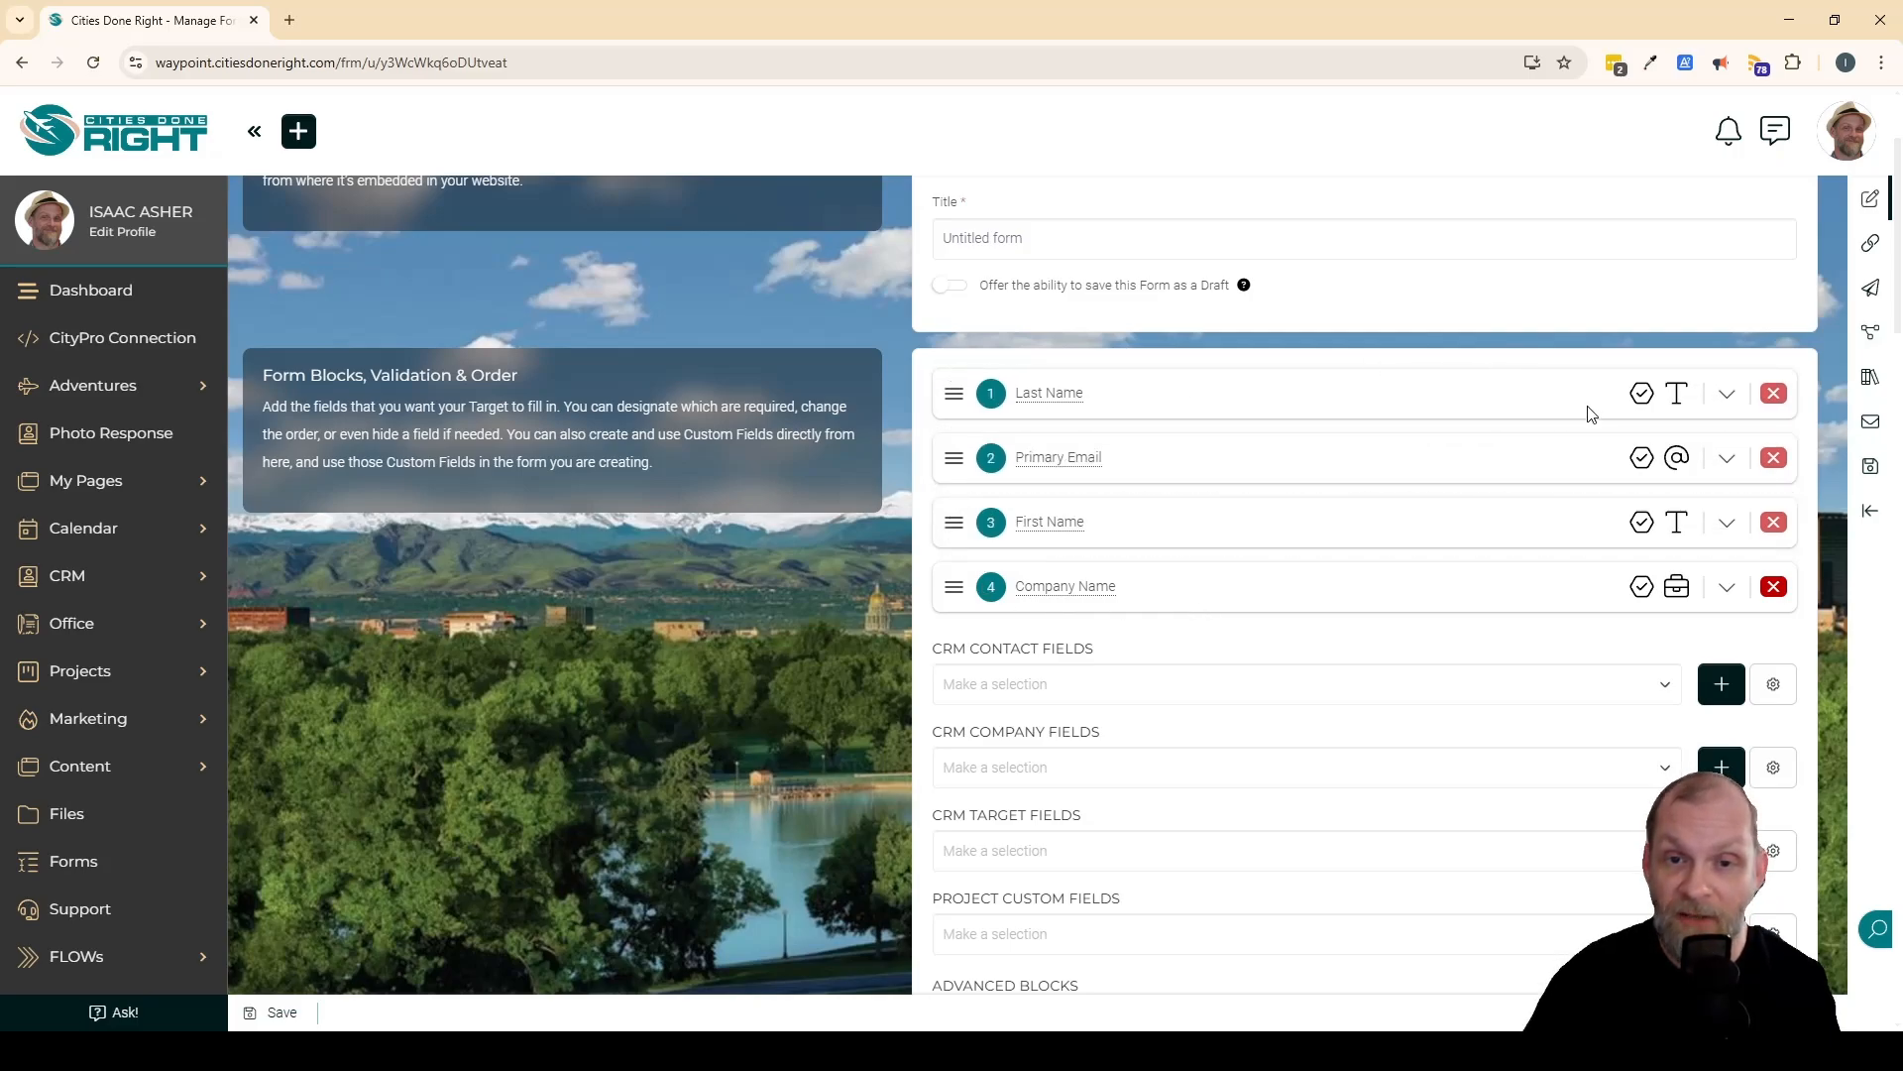
pyautogui.click(1728, 400)
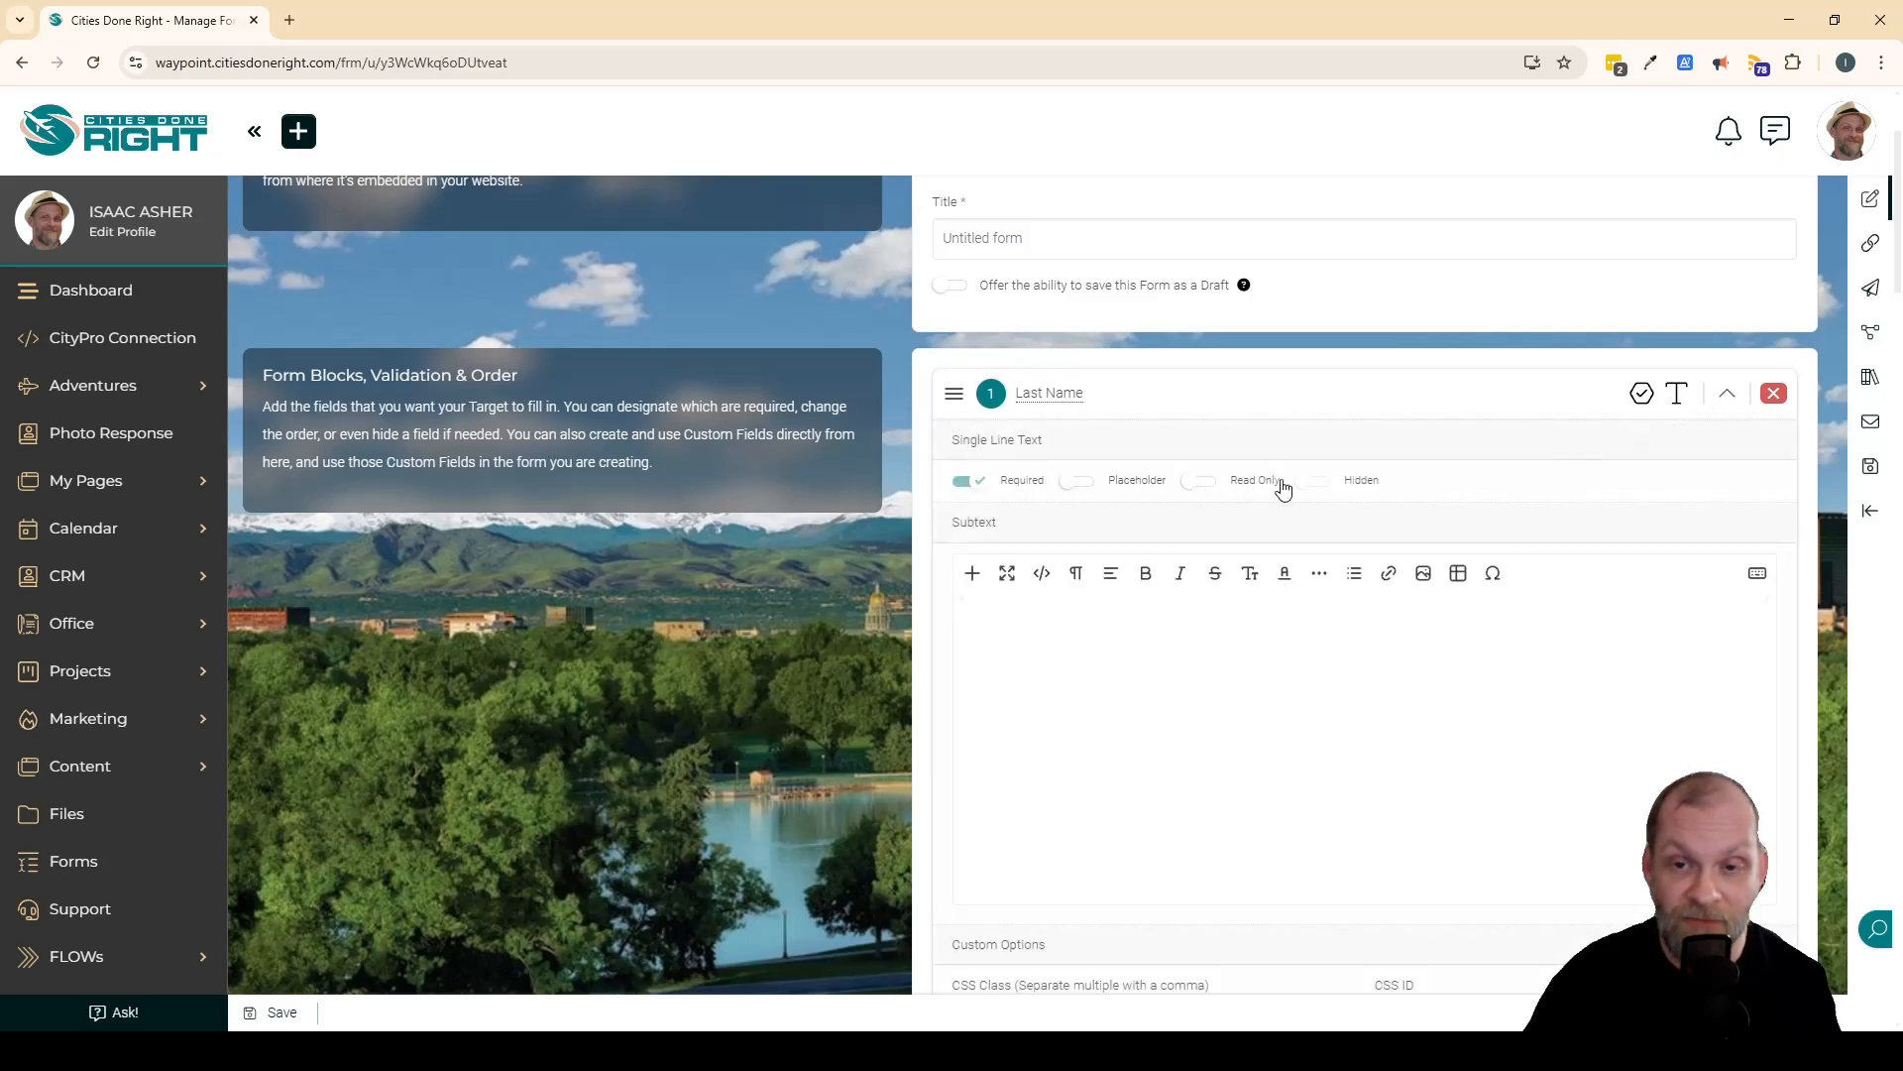
pyautogui.click(1180, 693)
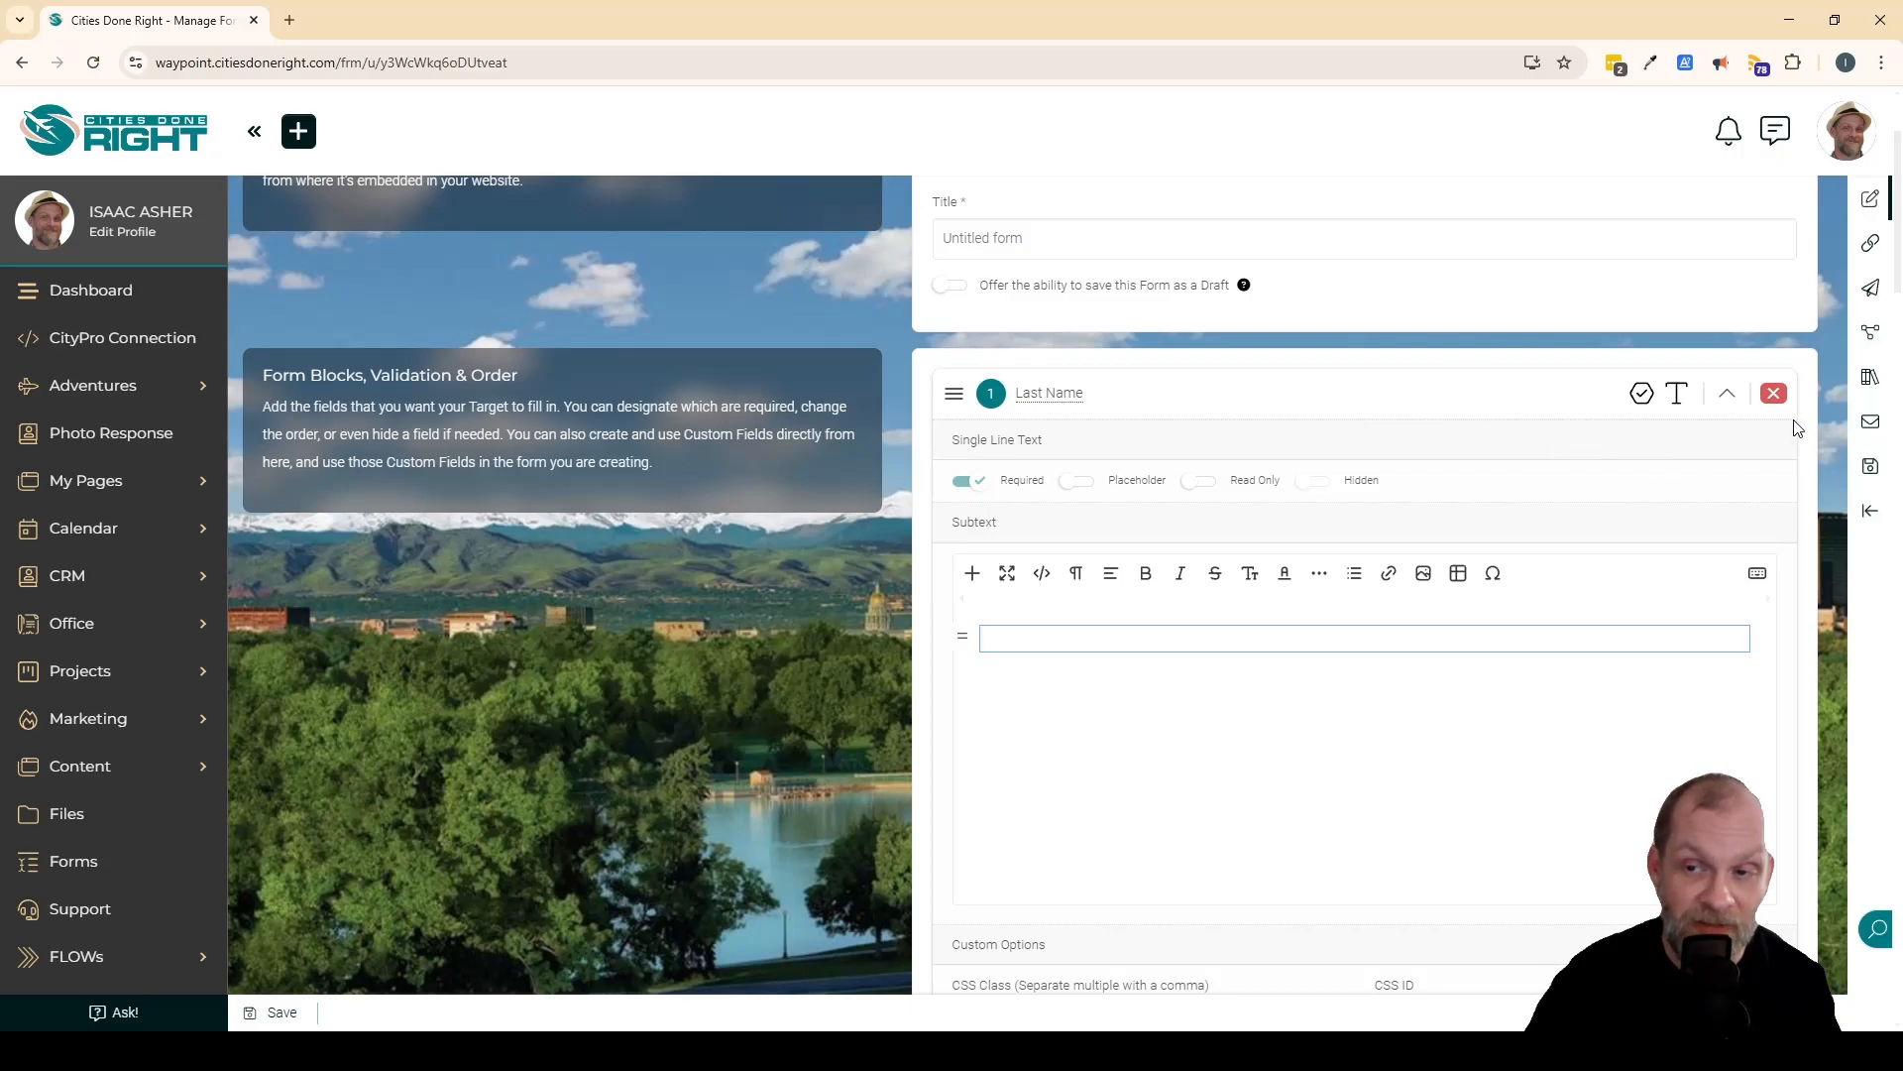
pyautogui.click(1725, 398)
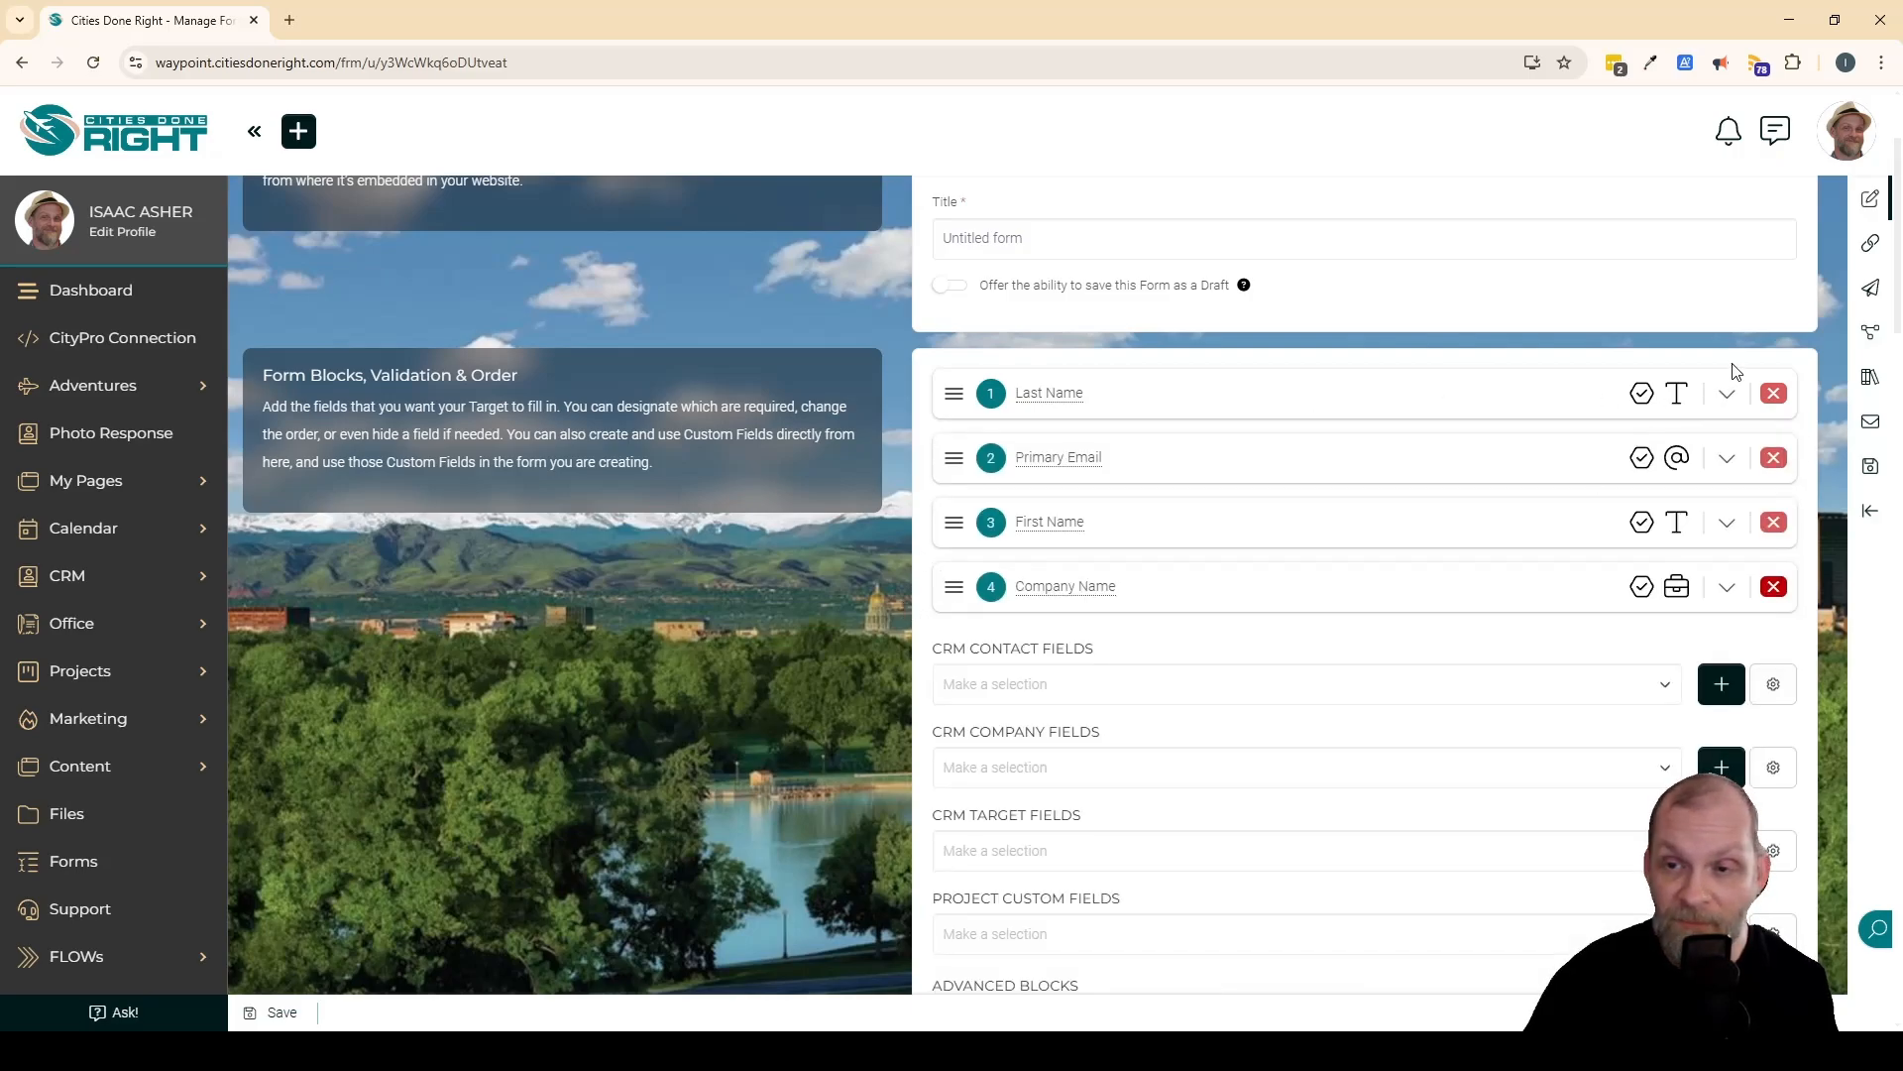
# Step: Review the Last Name block's custom styling options and return the block to its place below First Name
pyautogui.click(1727, 395)
pyautogui.scroll(-3, 1279, 658)
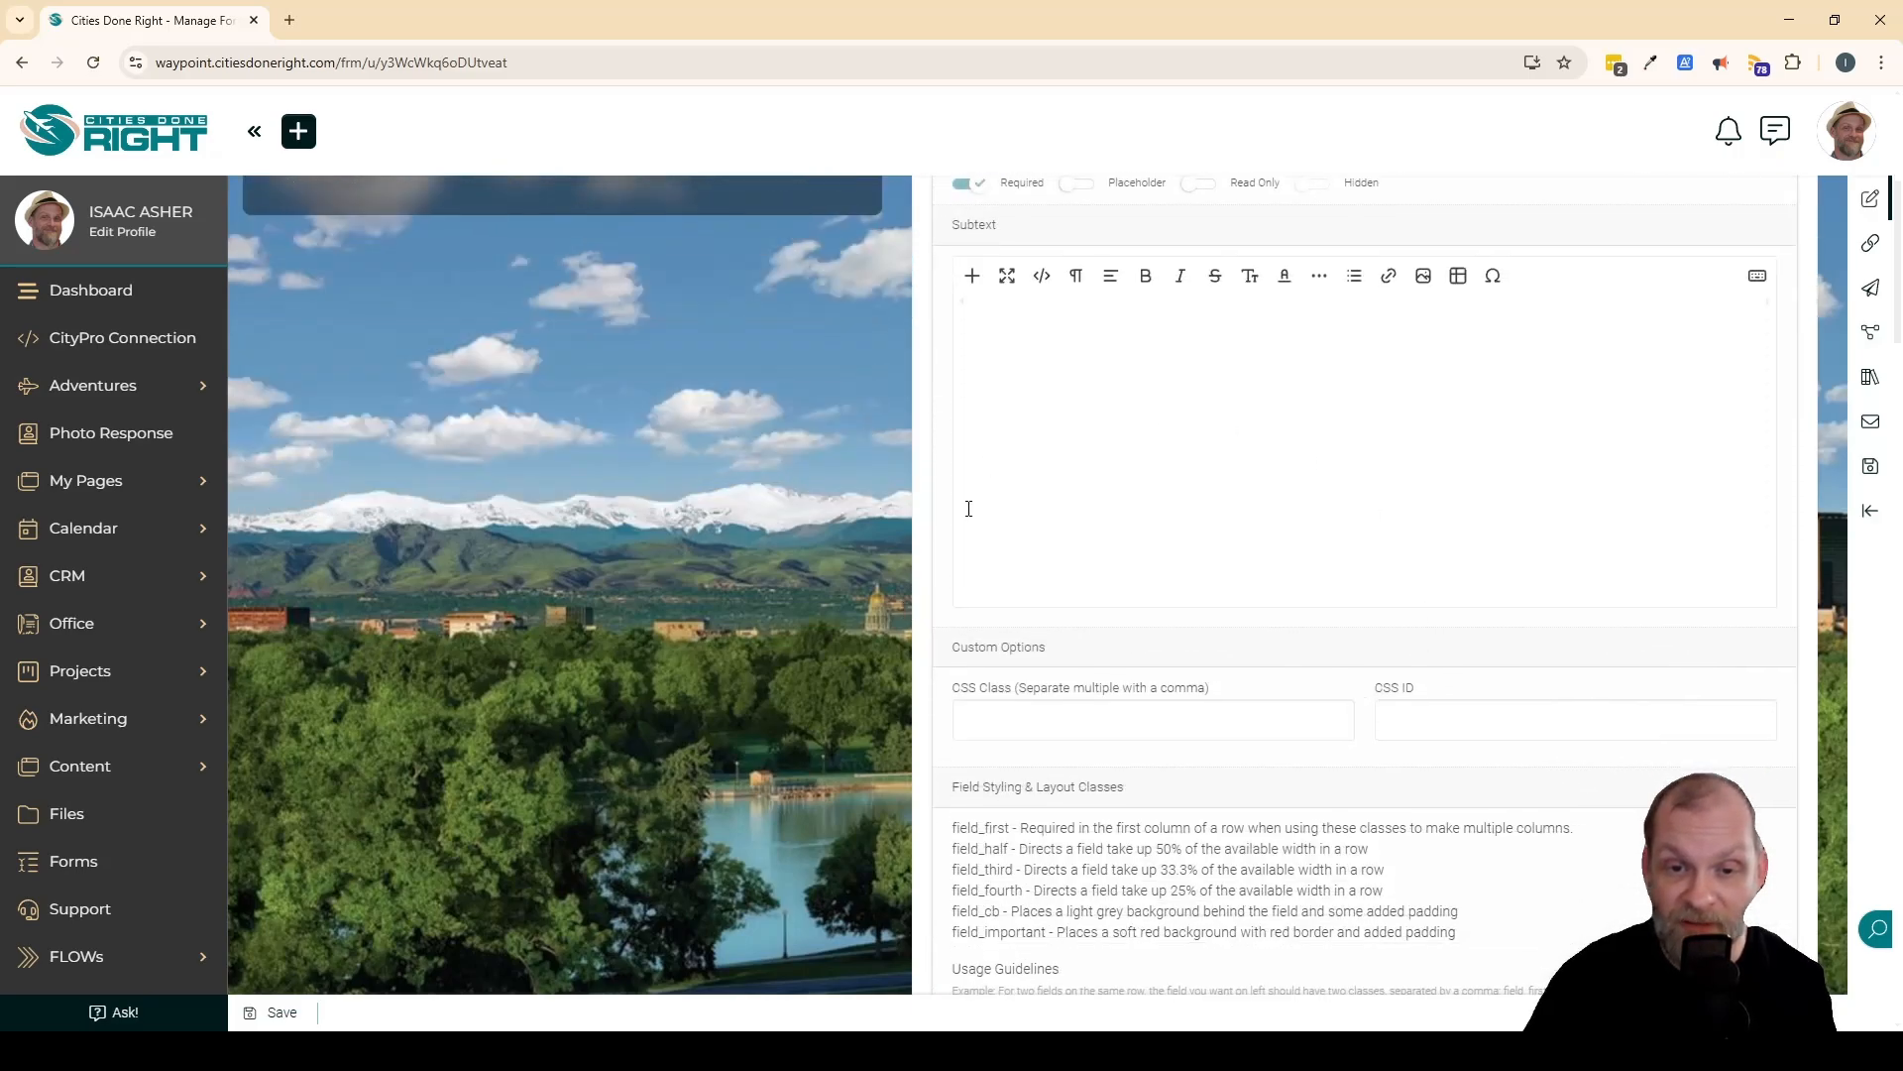
pyautogui.scroll(3, 1308, 553)
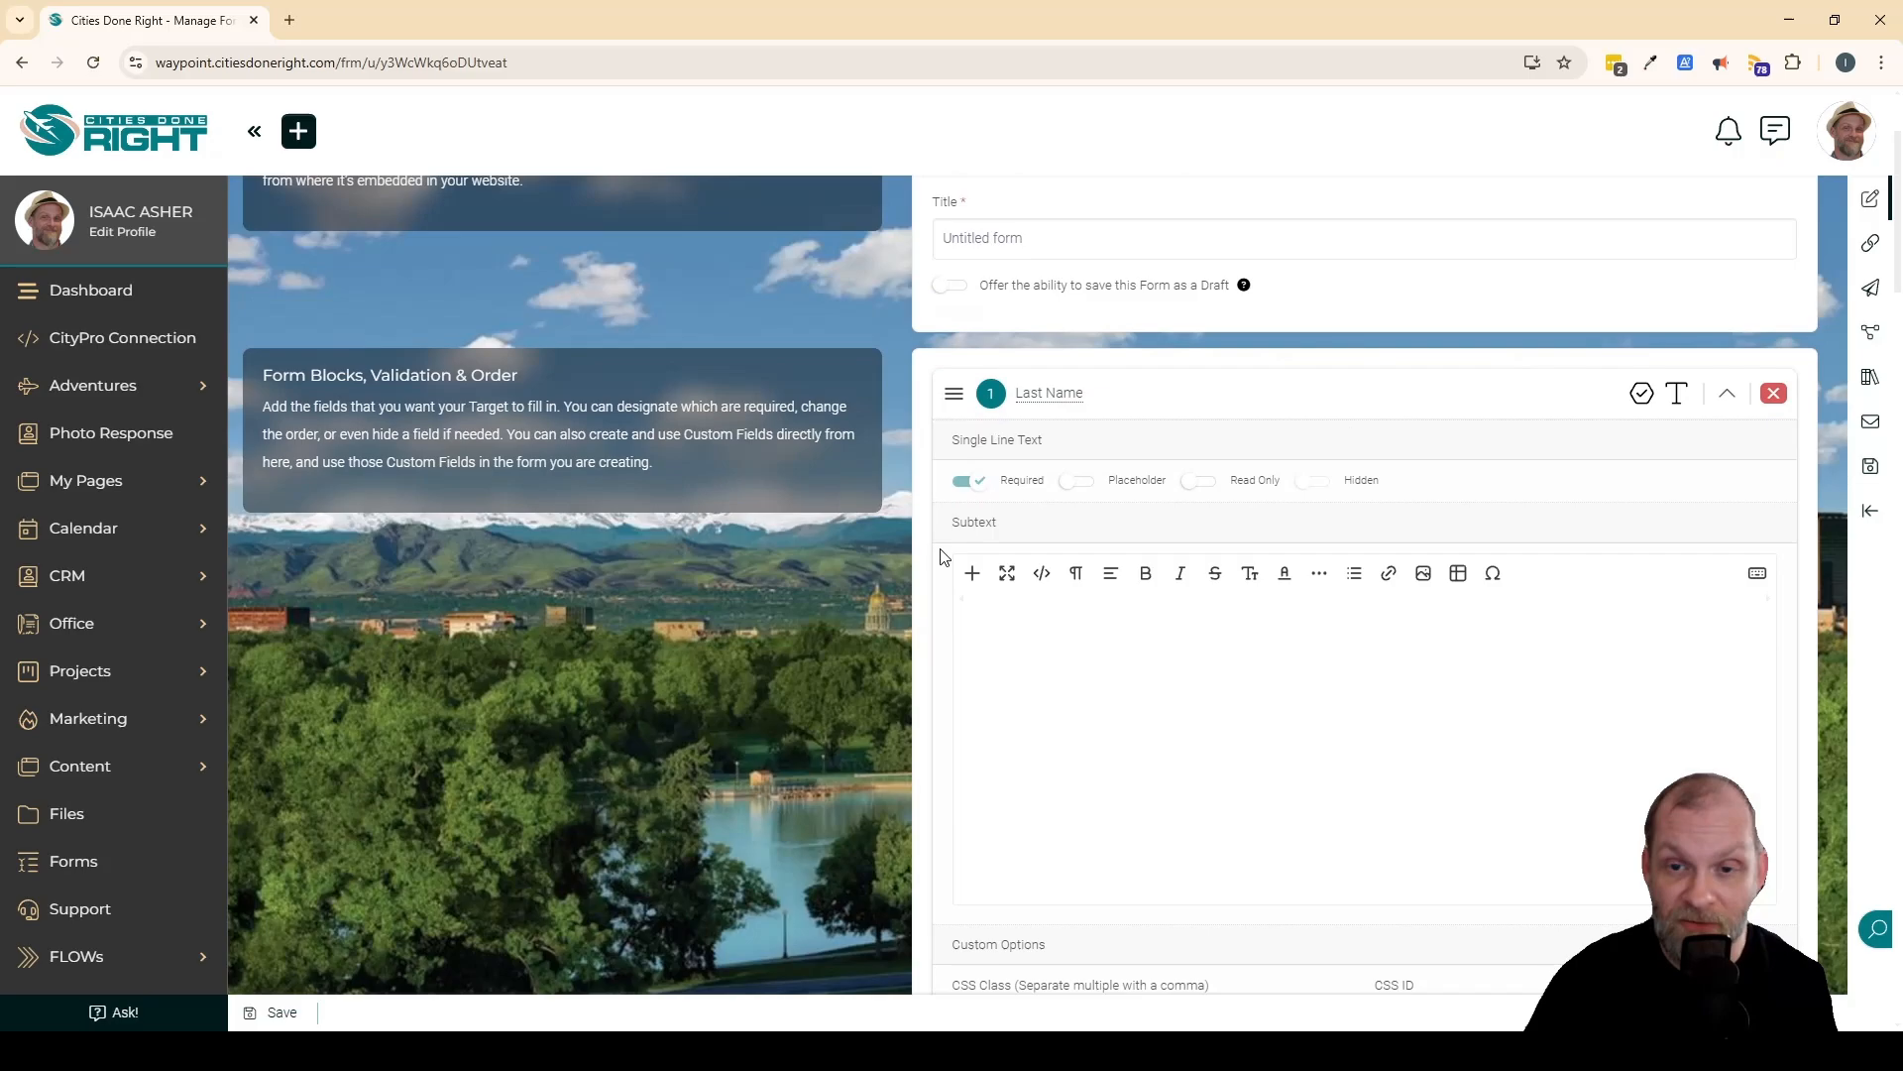
pyautogui.click(1727, 395)
pyautogui.moveTo(949, 389); pyautogui.dragTo(954, 522)
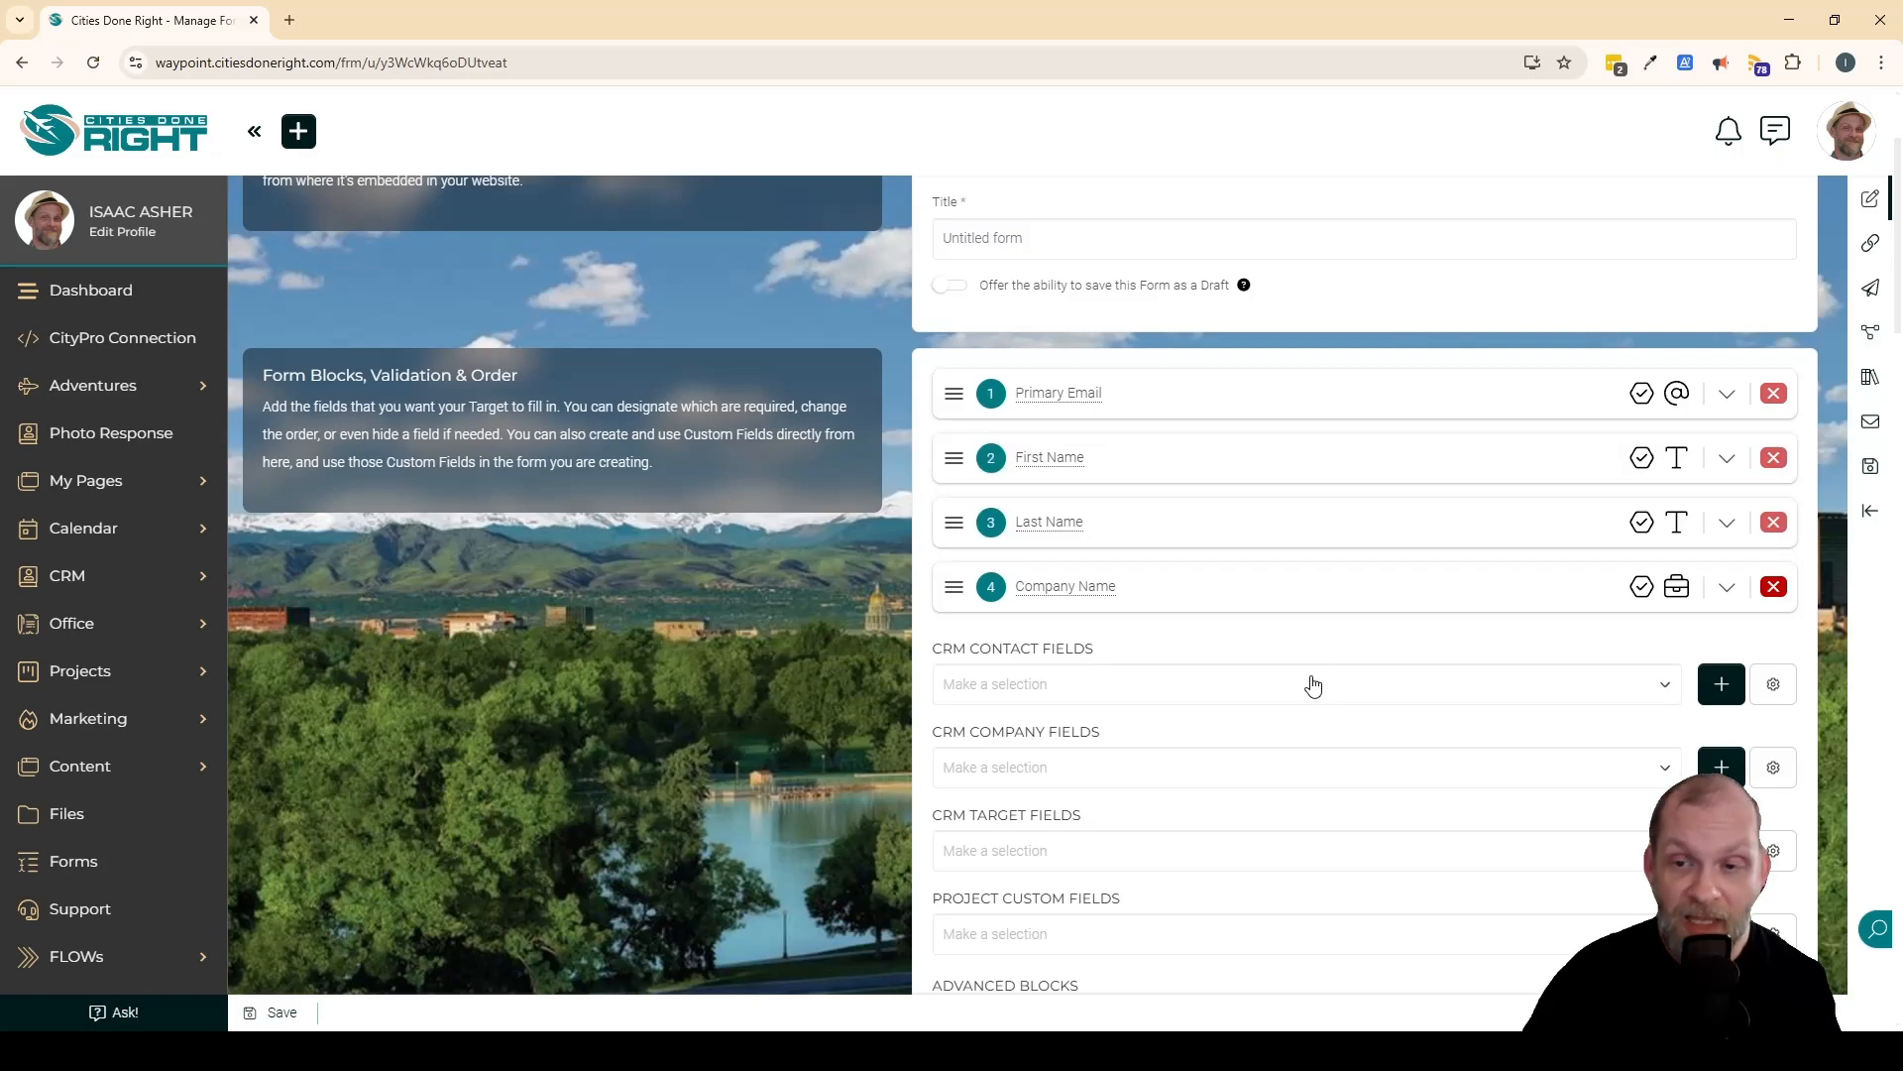
# Step: Look over the CRM contact, company and target field categories available for adding form blocks
pyautogui.scroll(-2, 1309, 680)
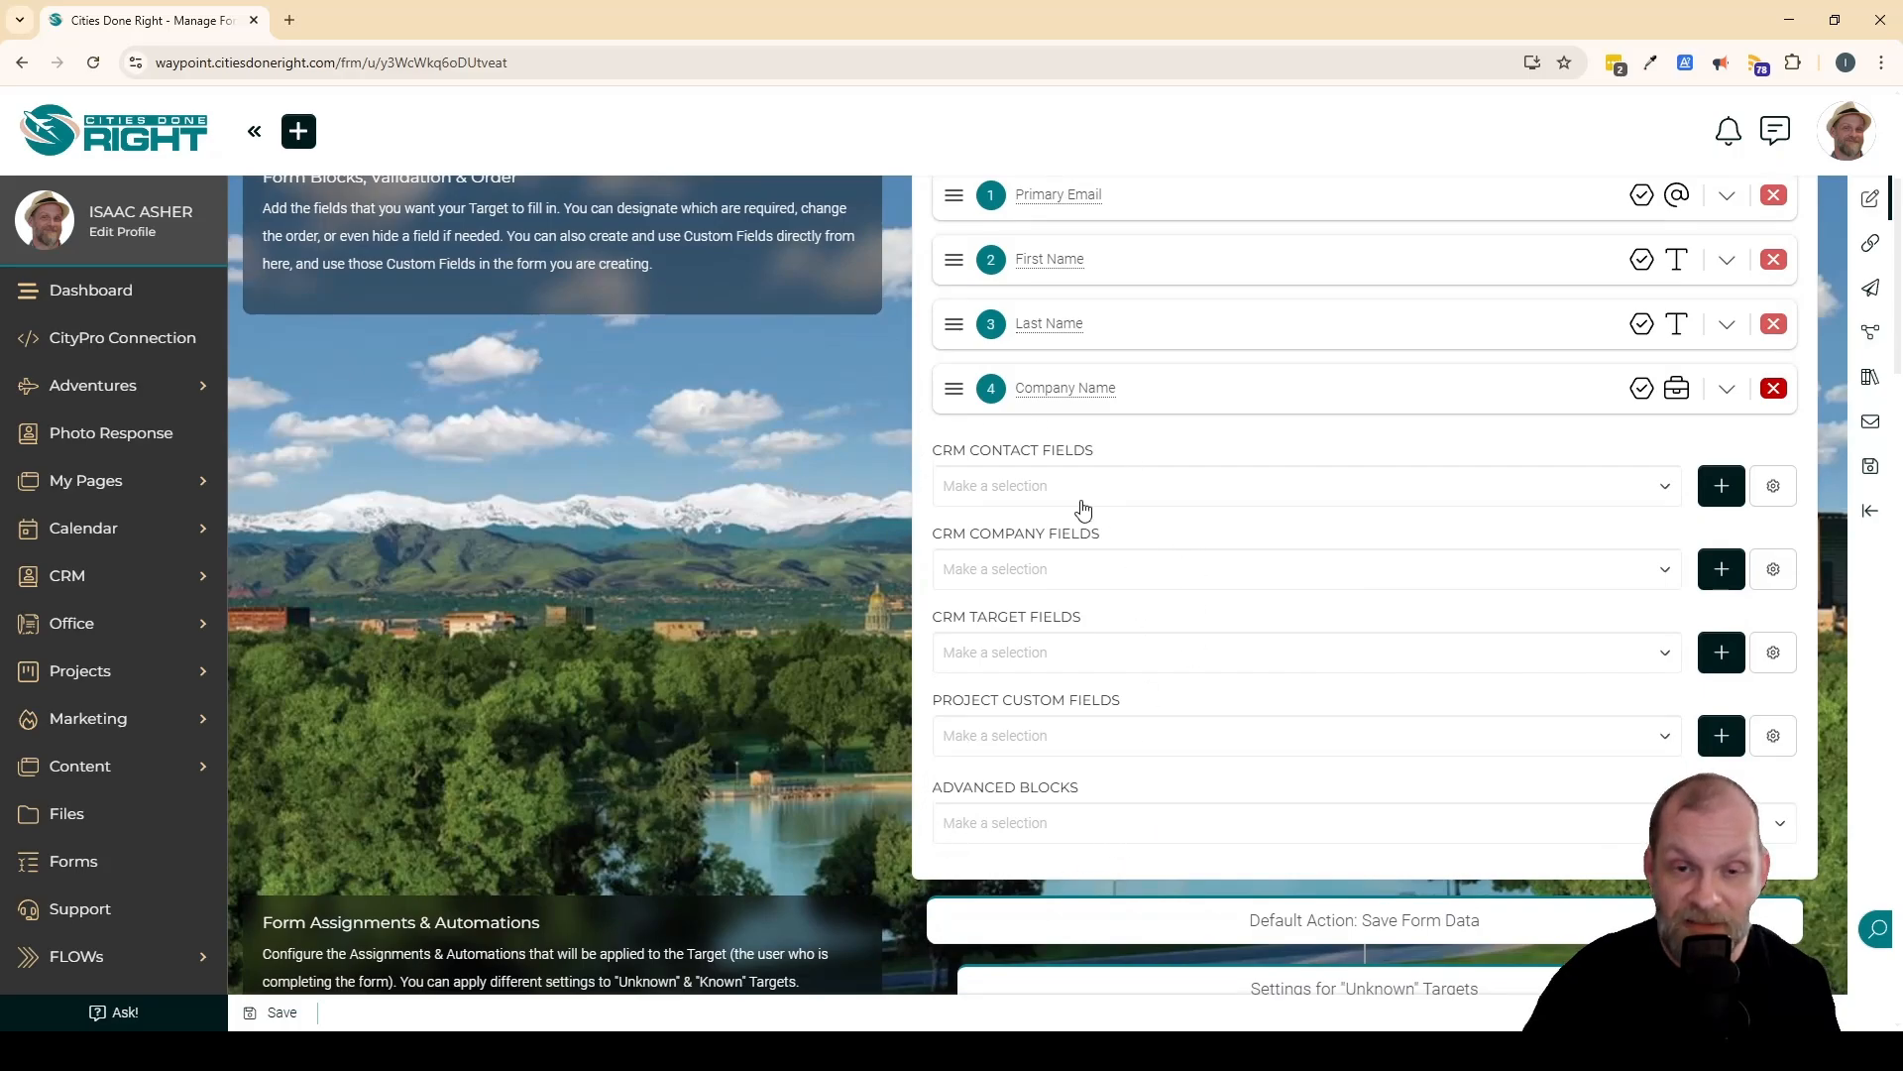
pyautogui.moveTo(958, 449); pyautogui.dragTo(1121, 459)
pyautogui.click(1114, 459)
pyautogui.moveTo(974, 536); pyautogui.dragTo(1165, 544)
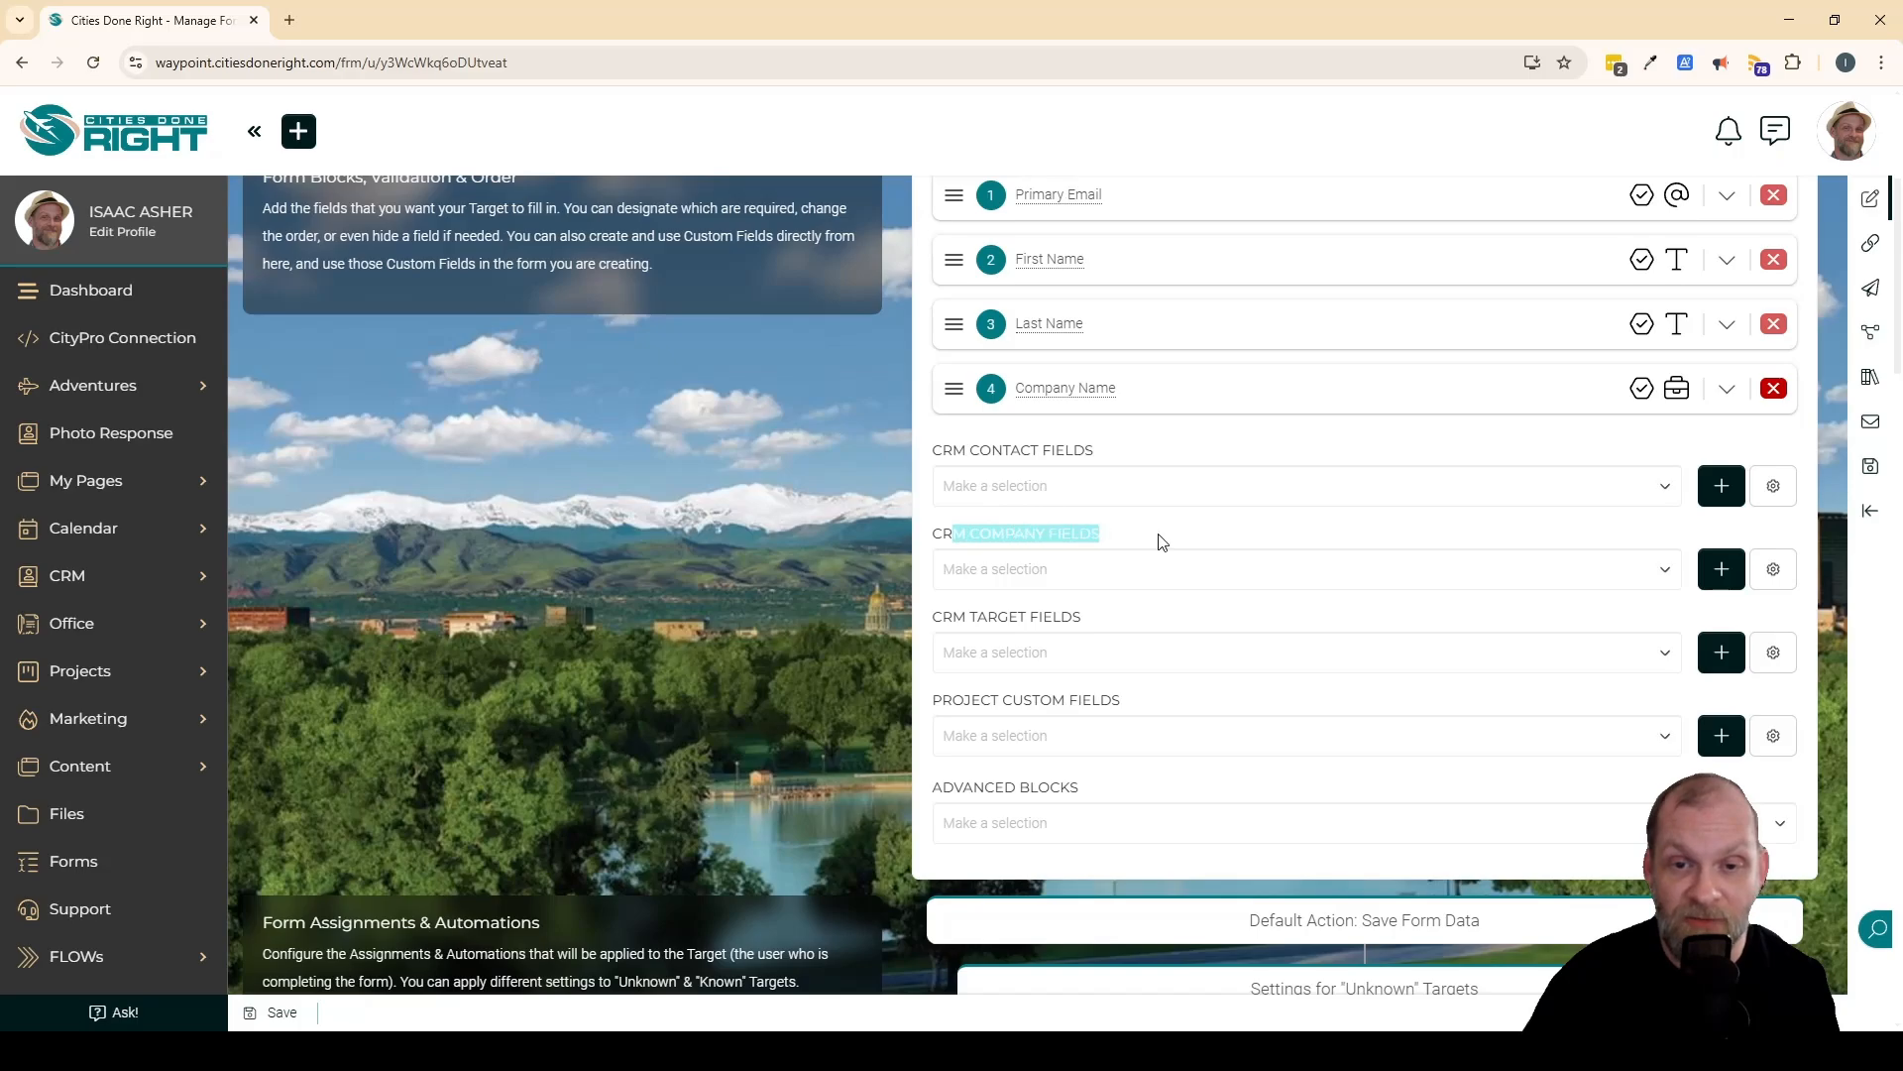
pyautogui.click(1165, 543)
pyautogui.moveTo(981, 623); pyautogui.dragTo(1139, 627)
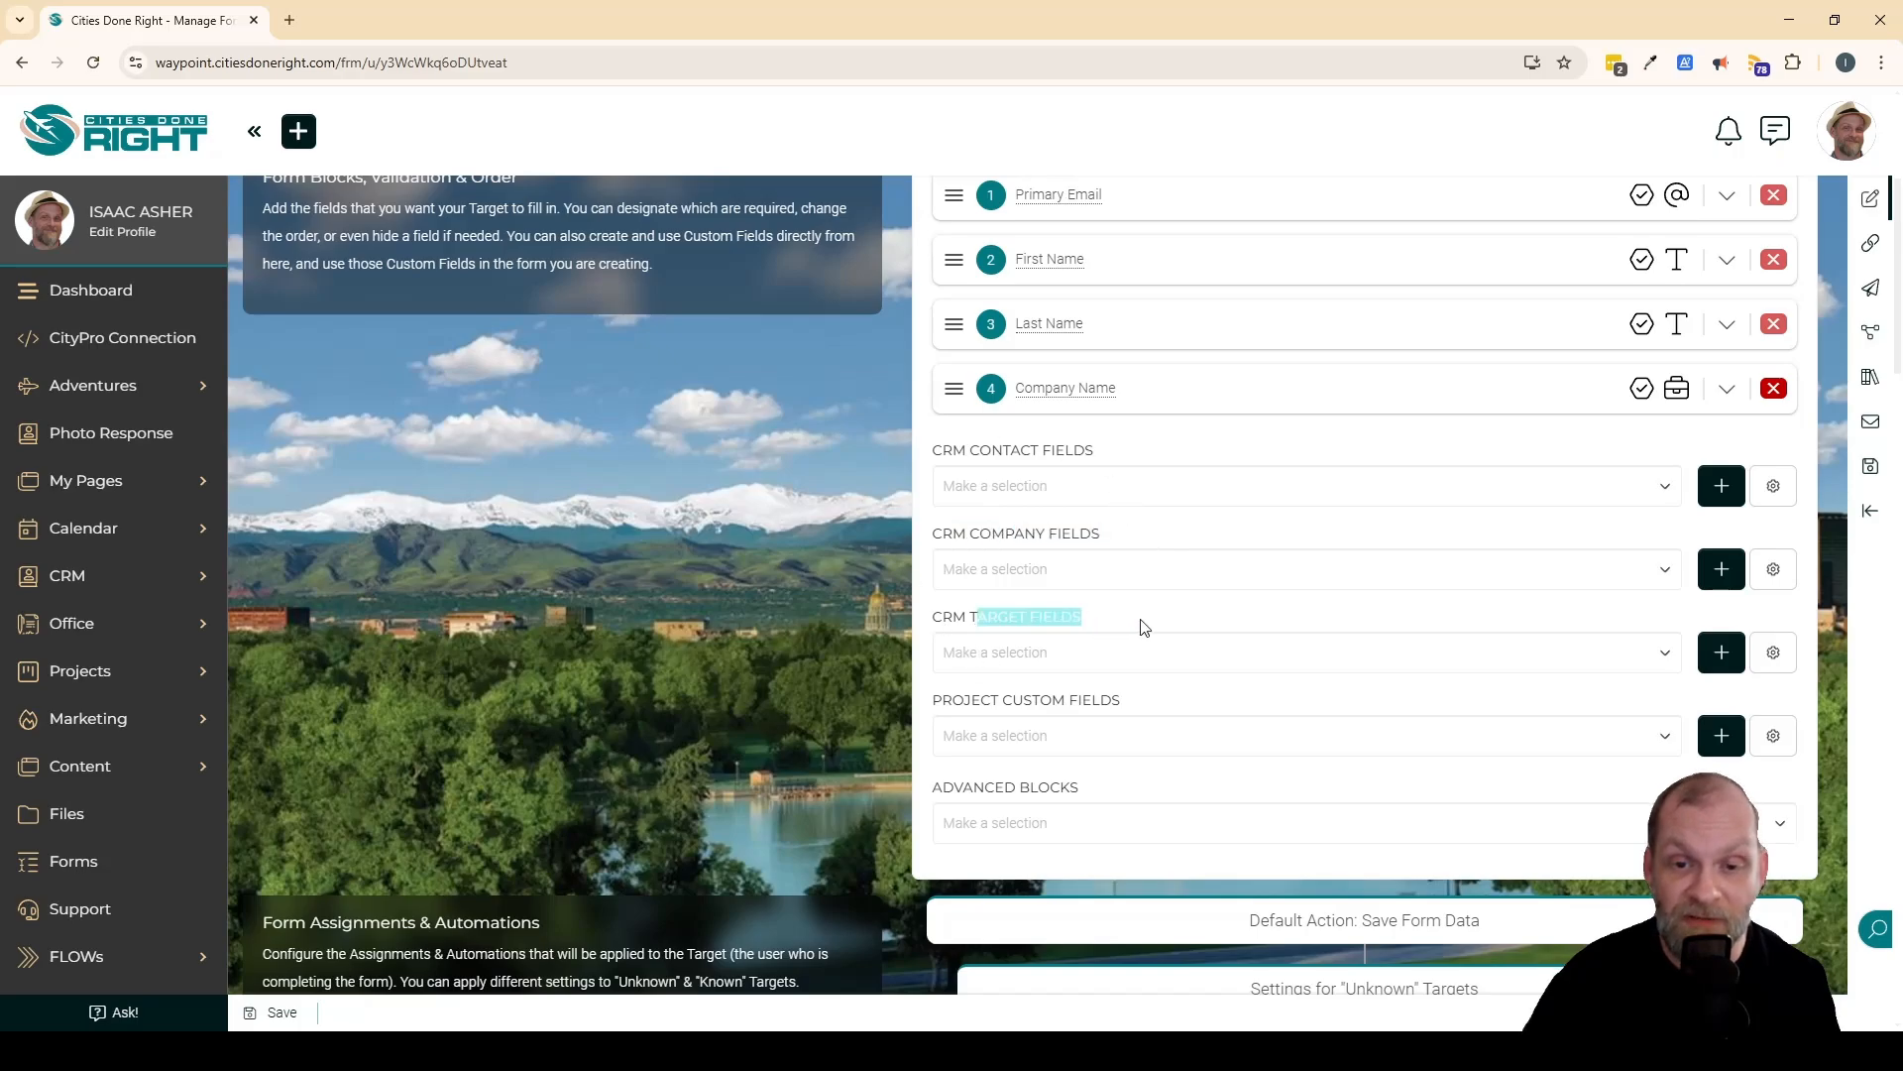
pyautogui.click(1139, 626)
# Step: Browse the selectable CRM target fields and CRM company fields without adding any
pyautogui.click(1073, 656)
pyautogui.click(1073, 656)
pyautogui.click(1075, 569)
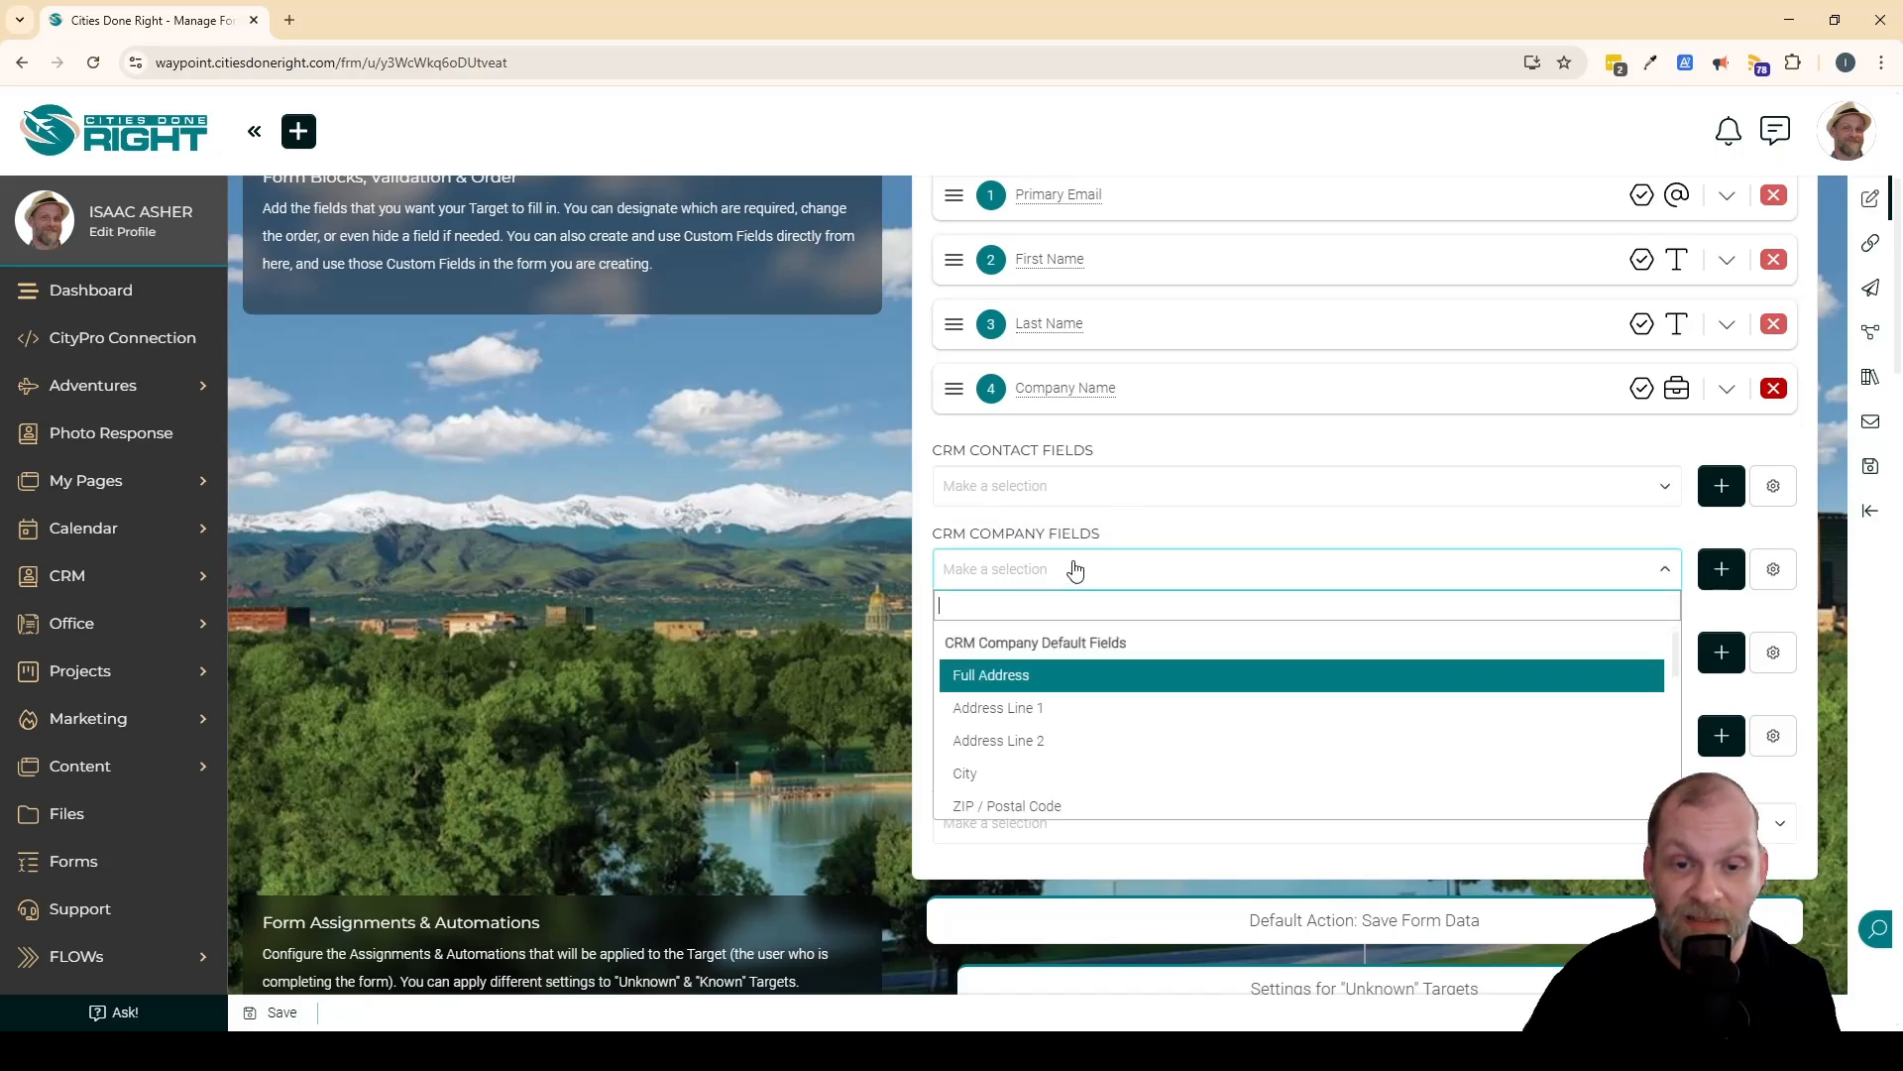
pyautogui.click(1051, 581)
# Step: Add the Middle Name contact field to the form and place it between First Name and Last Name
pyautogui.click(1067, 482)
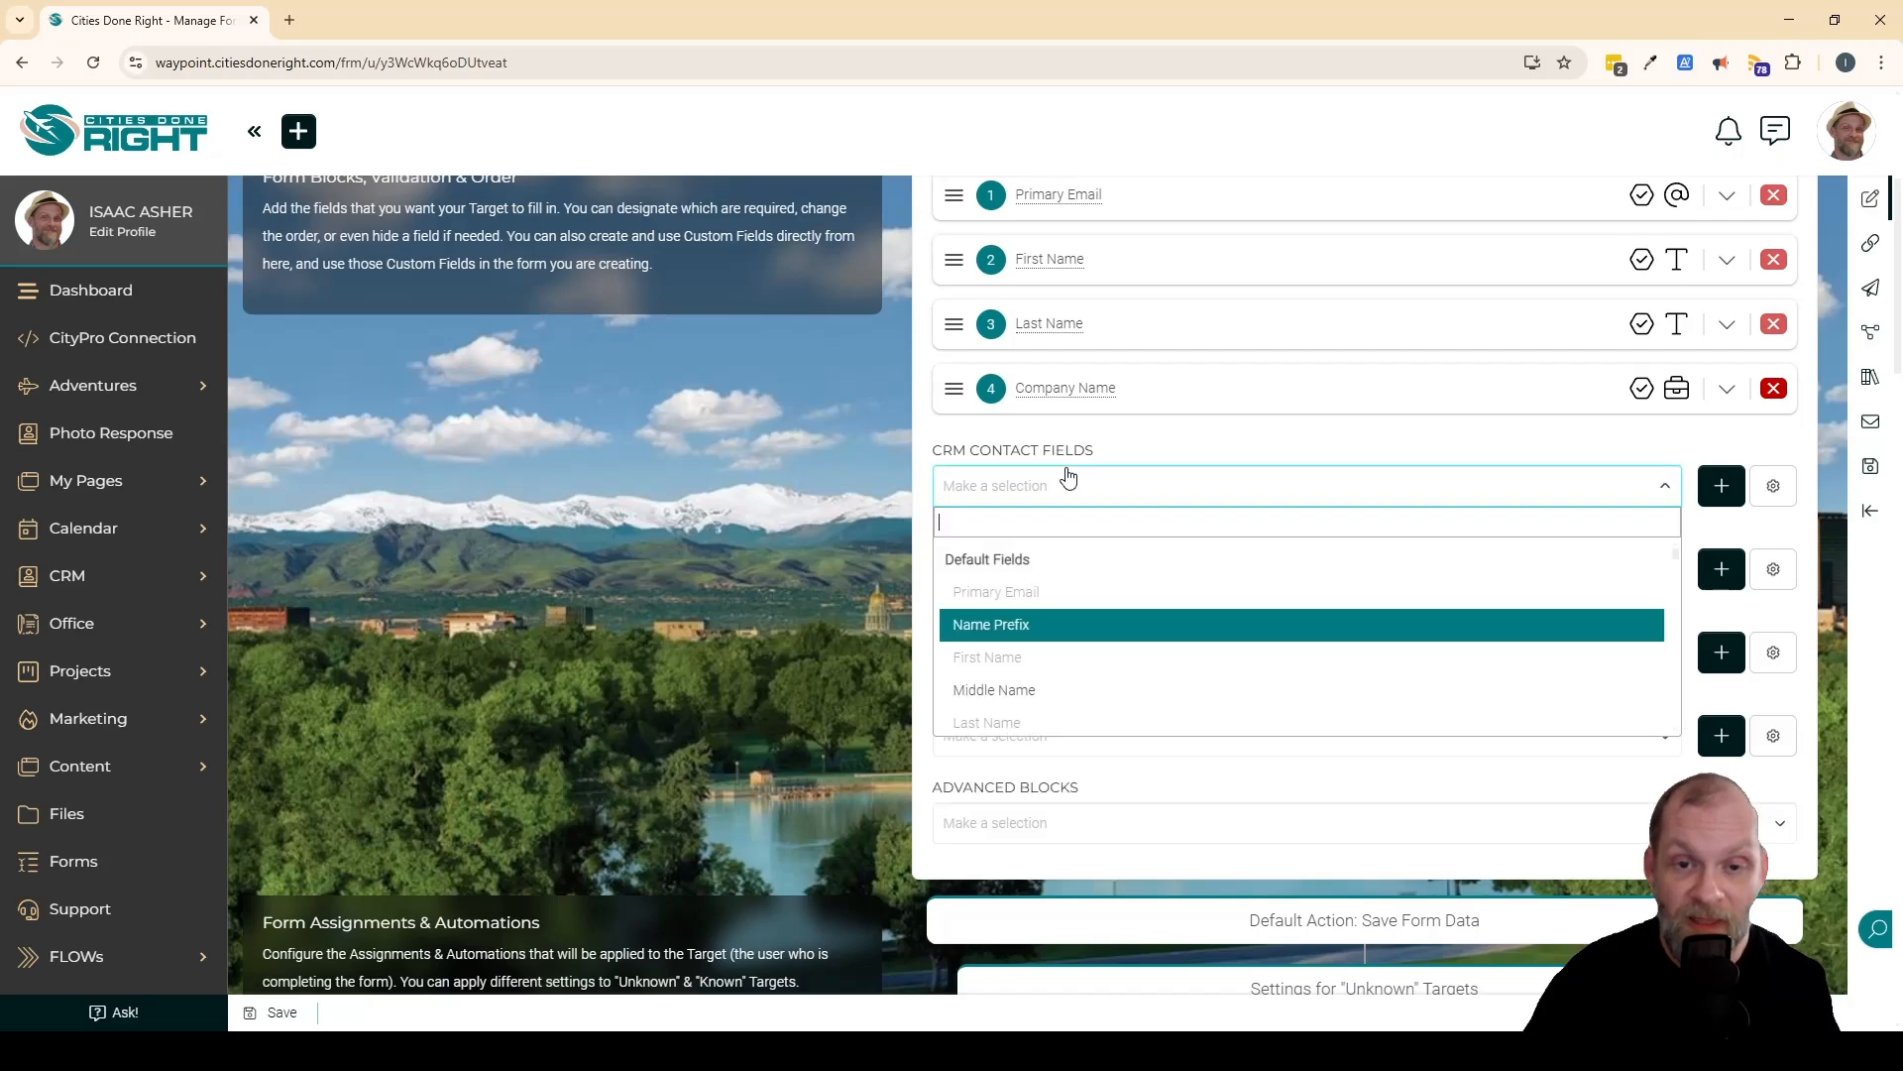
pyautogui.click(1031, 689)
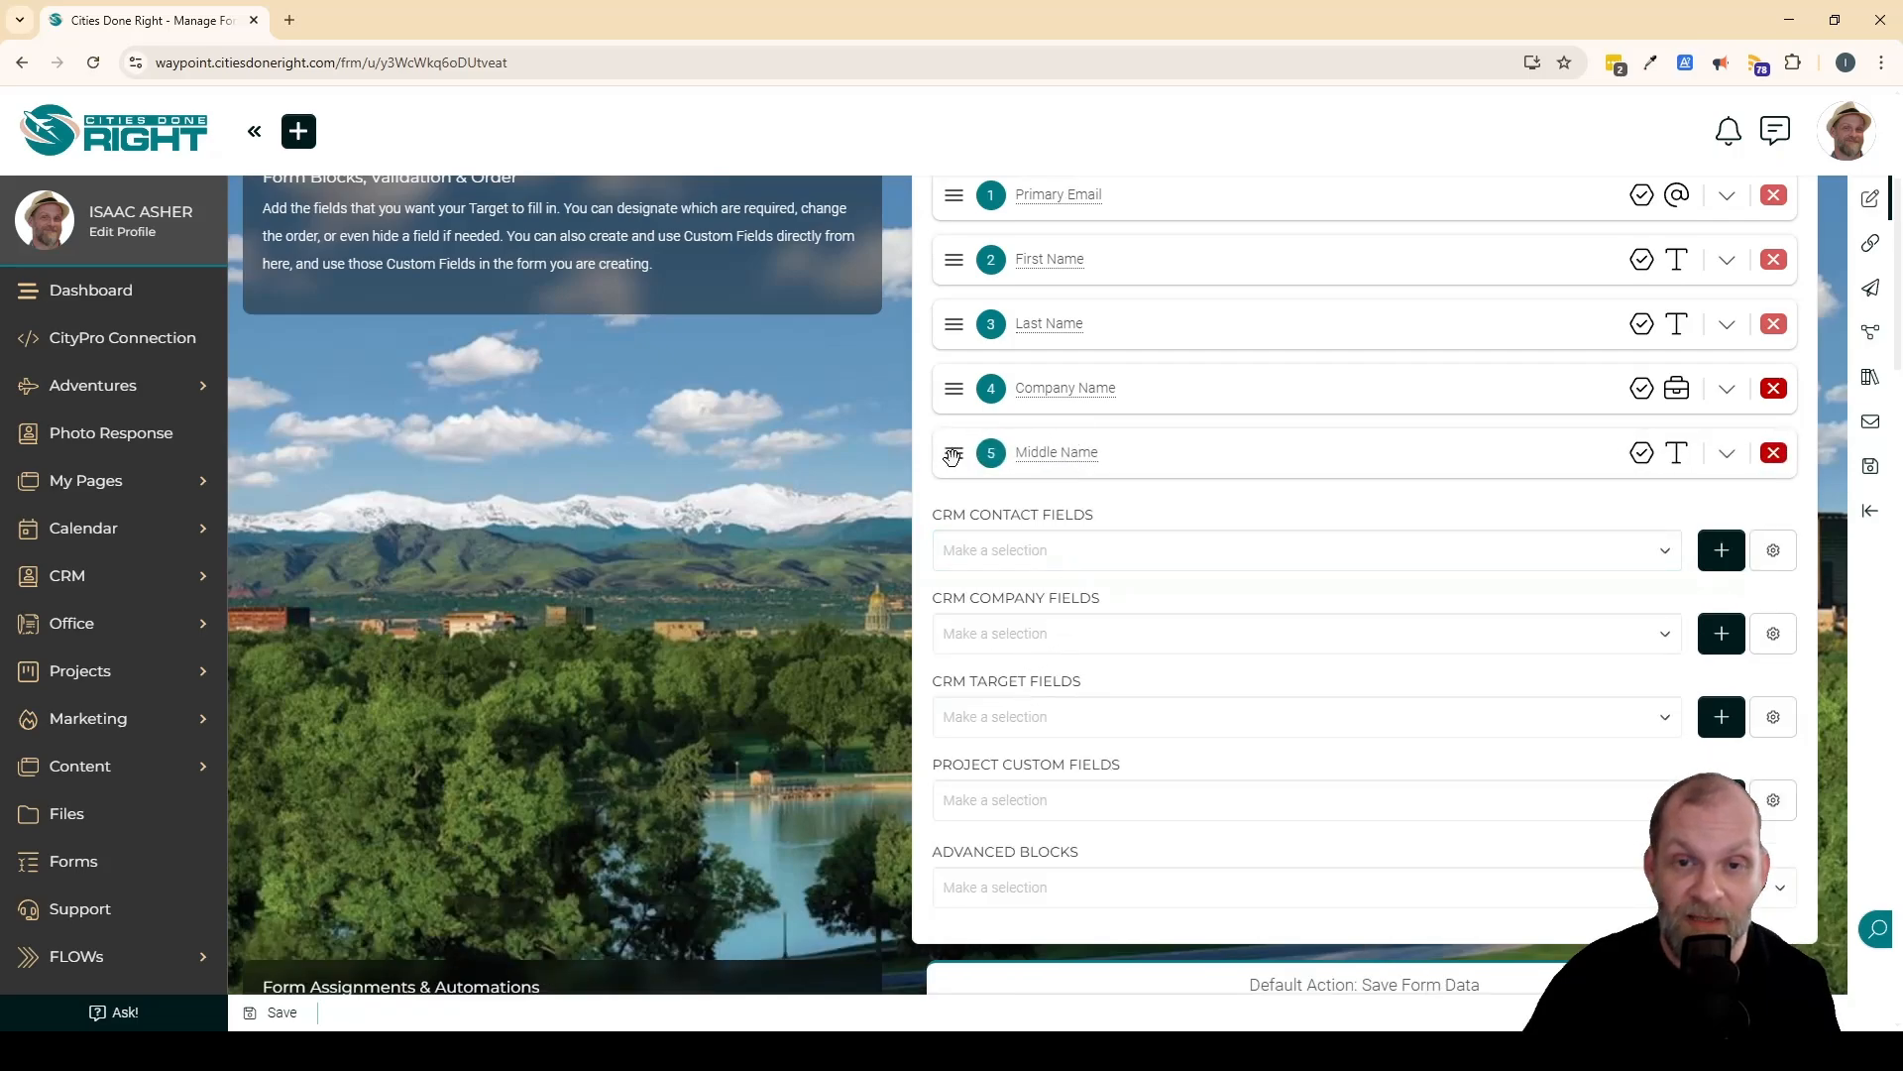
pyautogui.moveTo(951, 452); pyautogui.dragTo(957, 259)
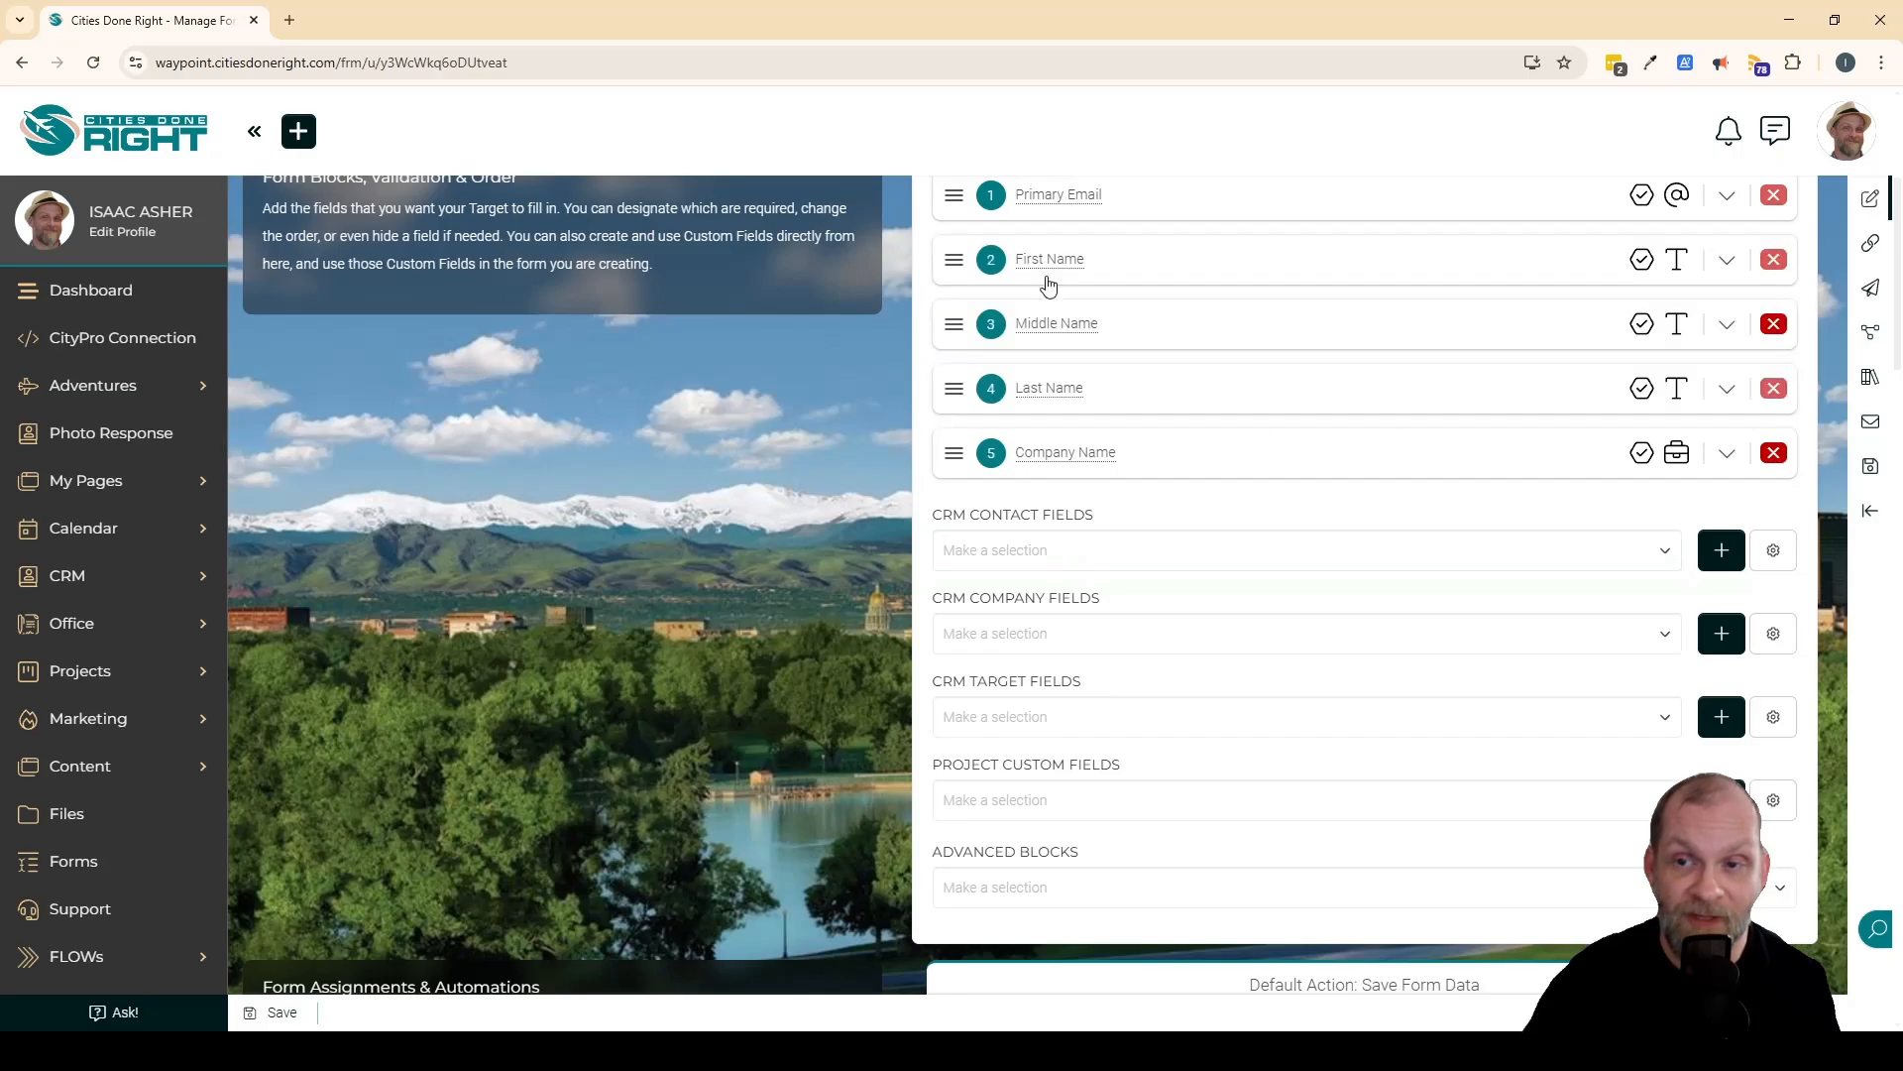
# Step: Remove the Middle Name, Last Name and Company Name blocks from the form
pyautogui.click(1774, 325)
pyautogui.click(1774, 325)
pyautogui.click(1774, 325)
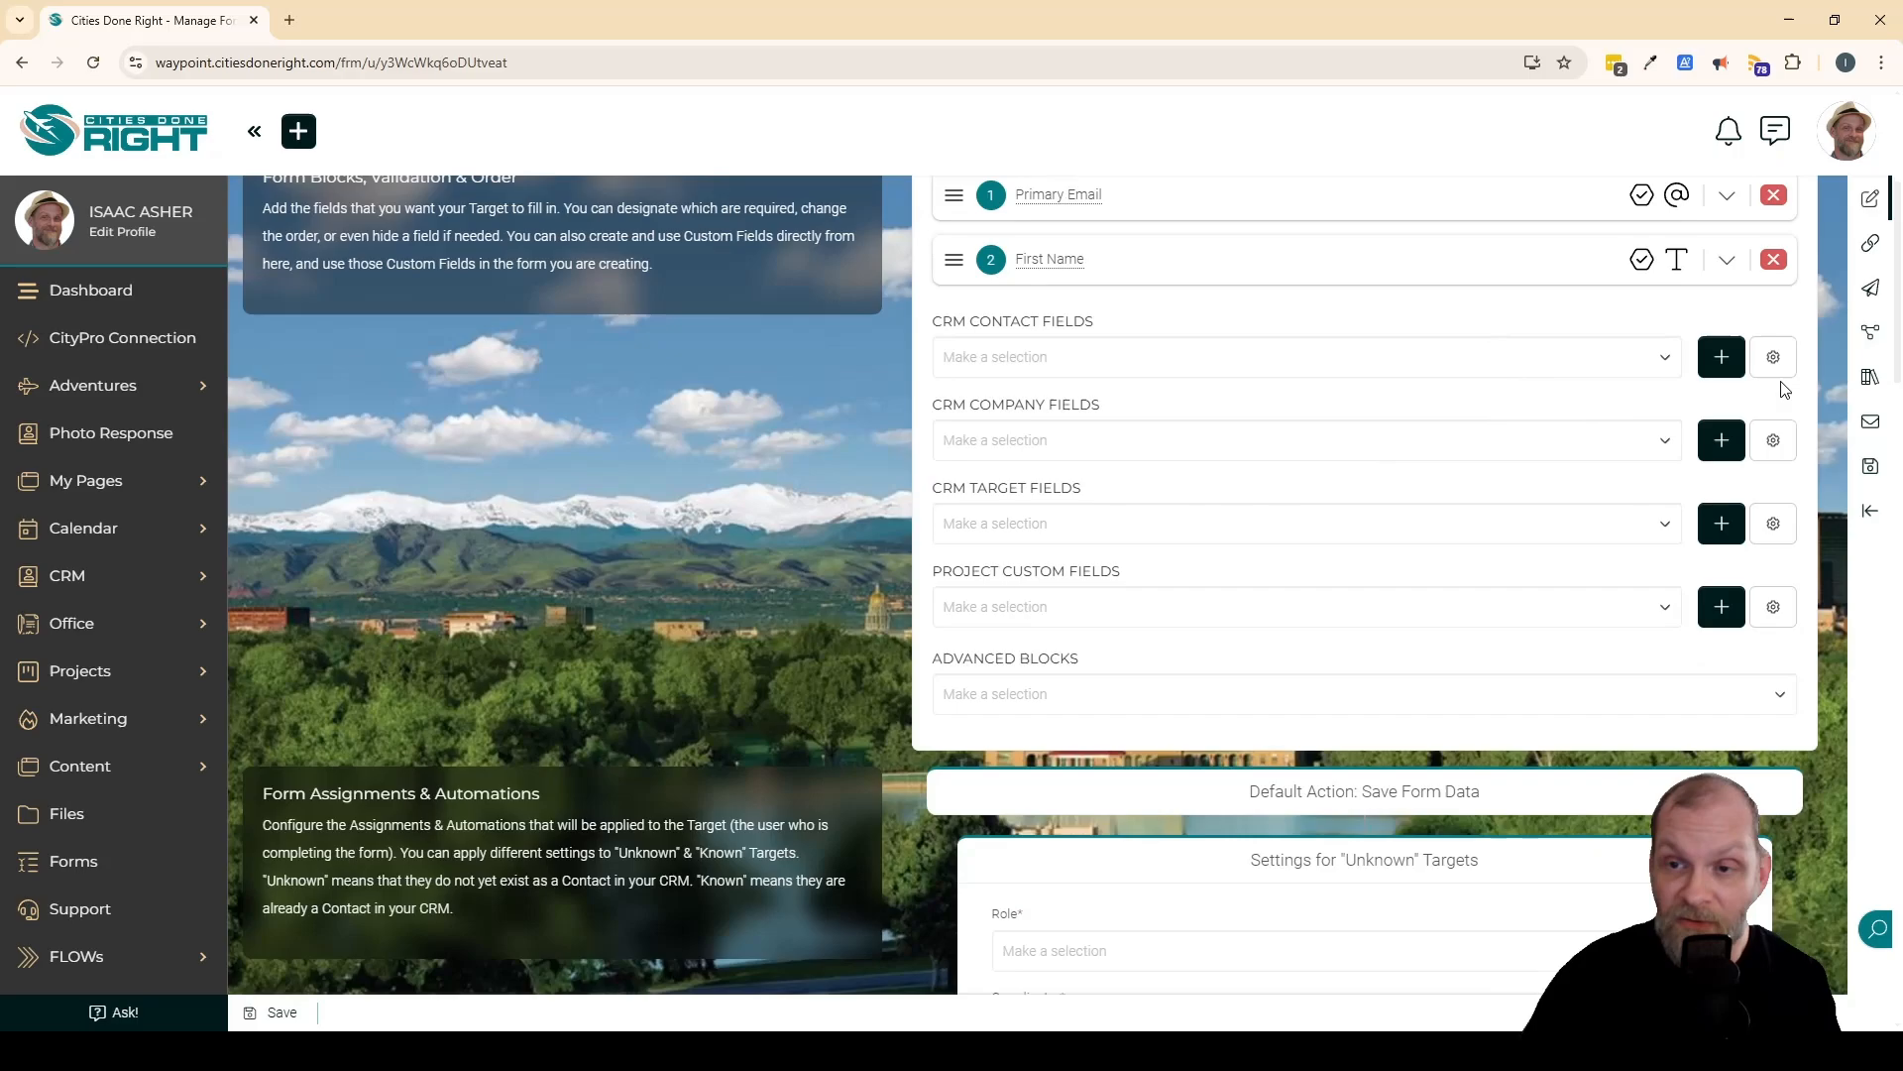
# Step: View the entry form for a new CRM contact custom field and close it without adding a field
pyautogui.click(1723, 359)
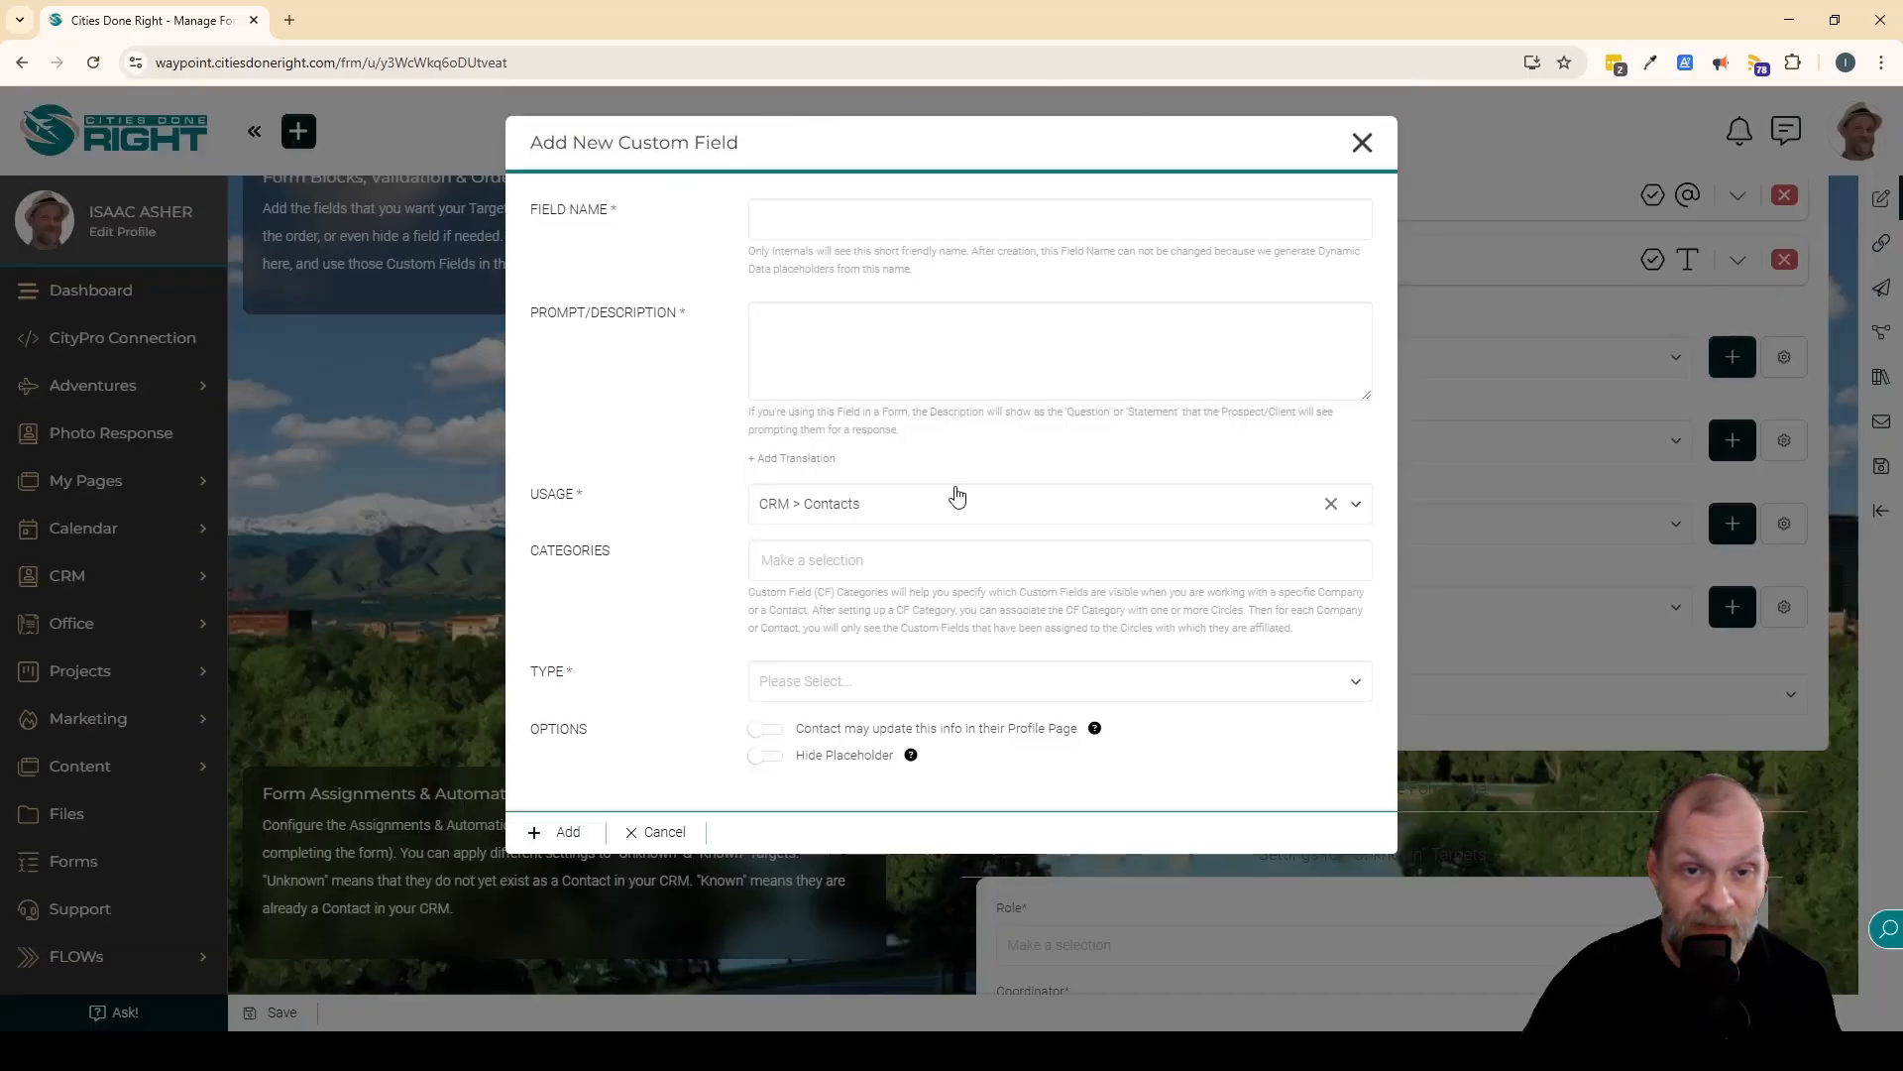
pyautogui.click(863, 213)
pyautogui.click(872, 340)
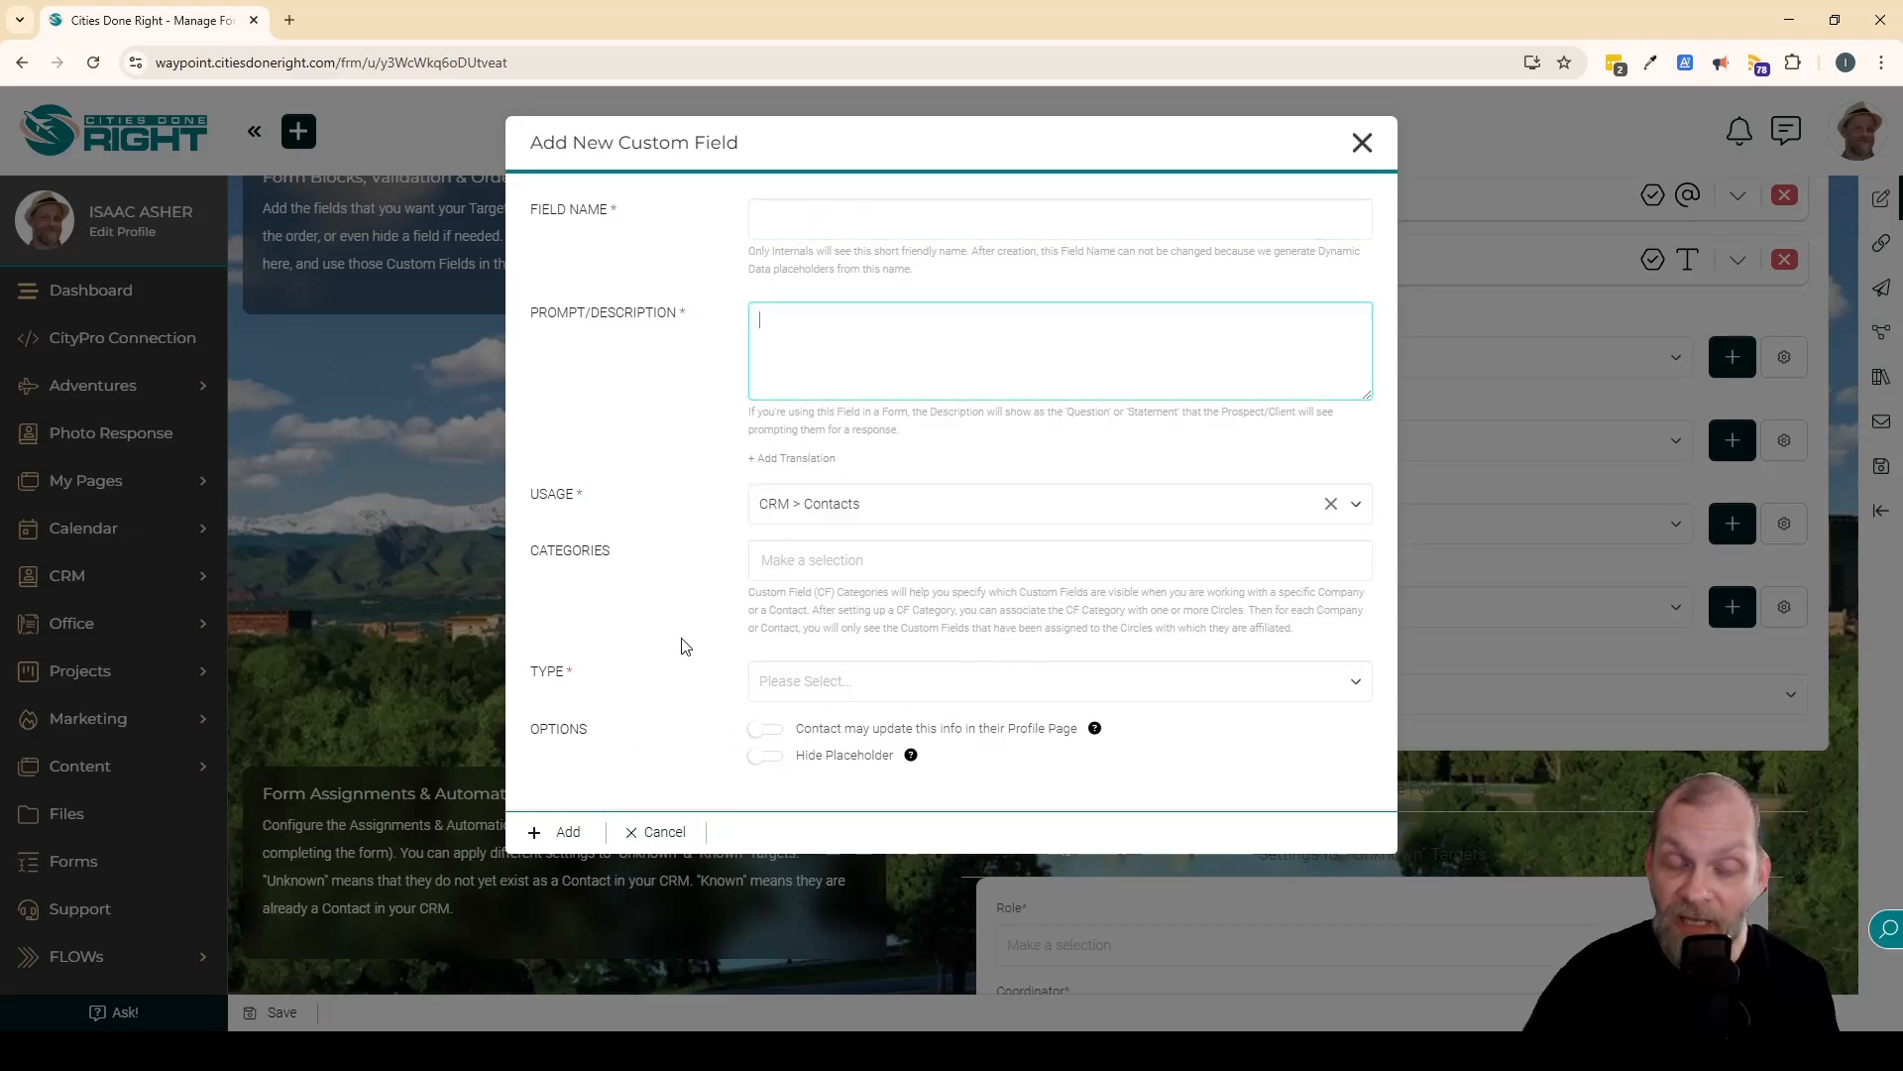
pyautogui.click(662, 834)
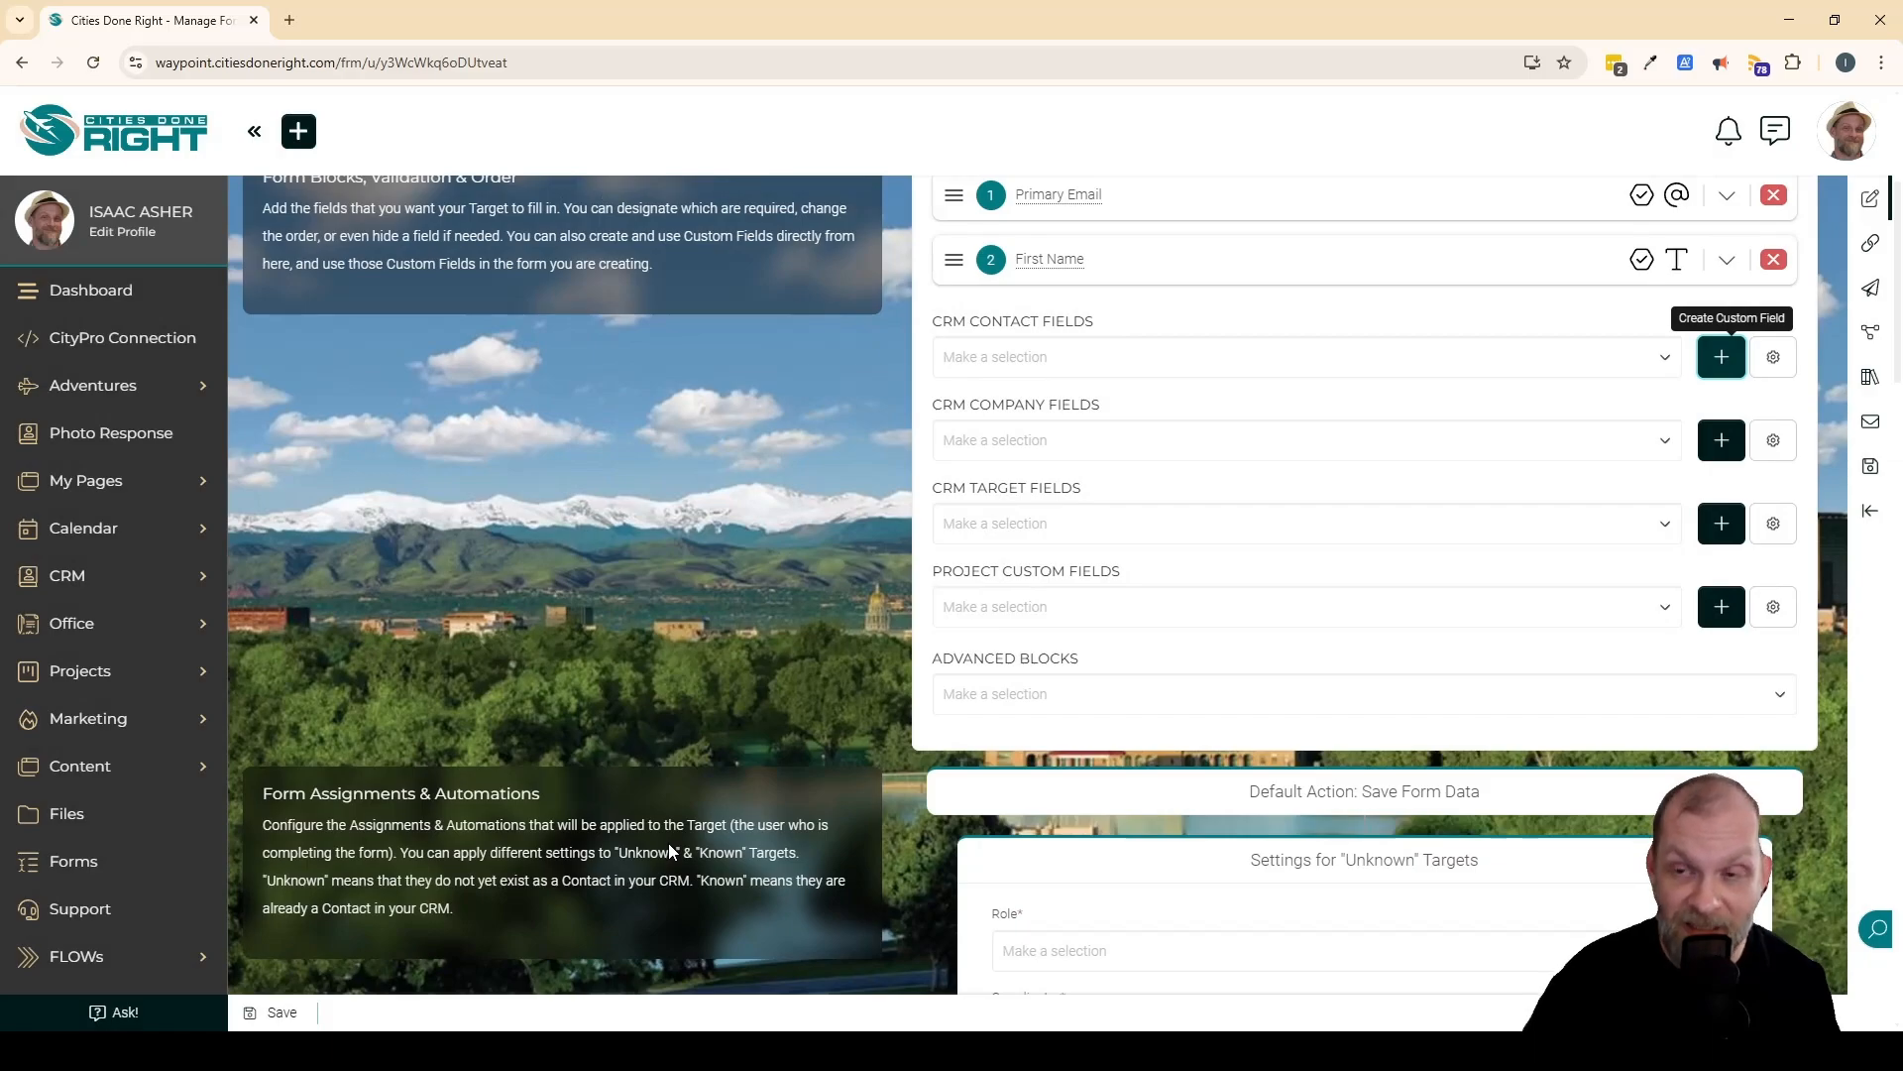
pyautogui.scroll(2, 1313, 651)
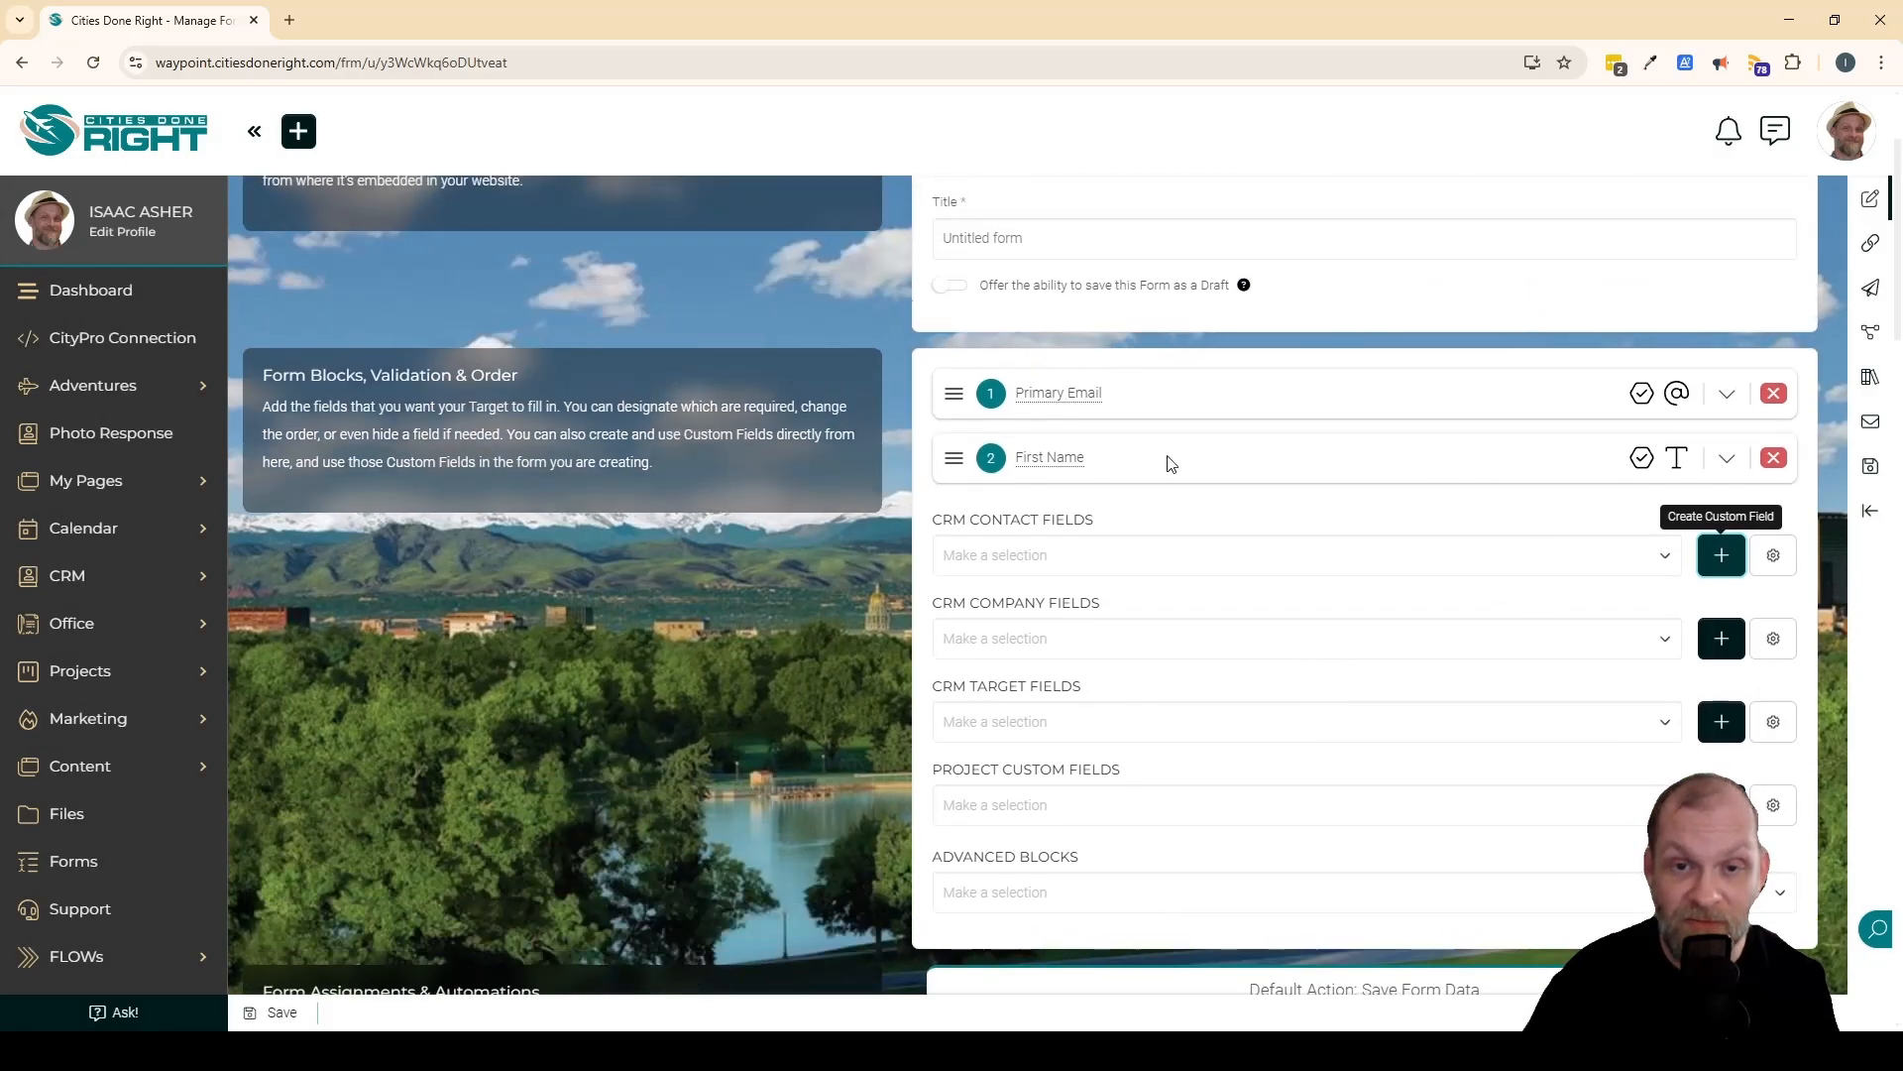
pyautogui.click(757, 696)
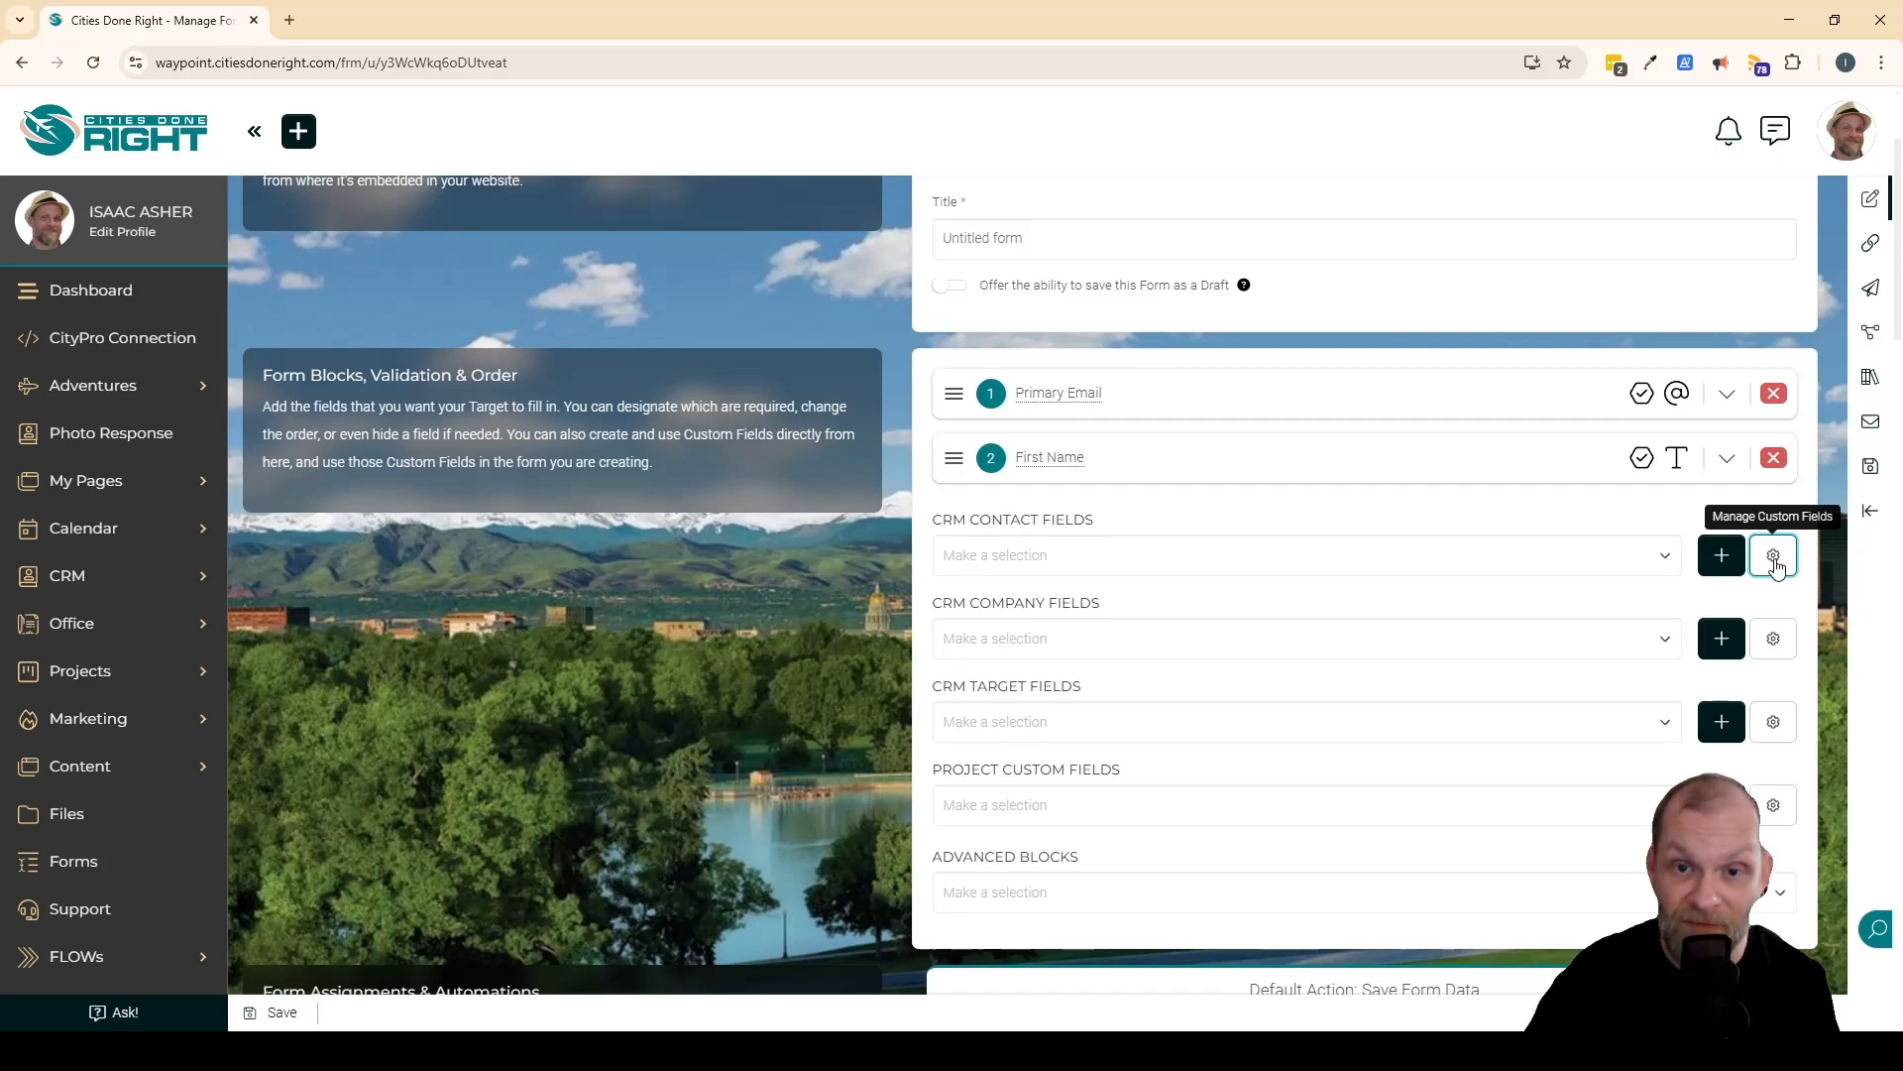
# Step: Examine the role, coordinator, salesperson, assignment and communication settings for "Unknown" Targets
pyautogui.scroll(-3, 893, 664)
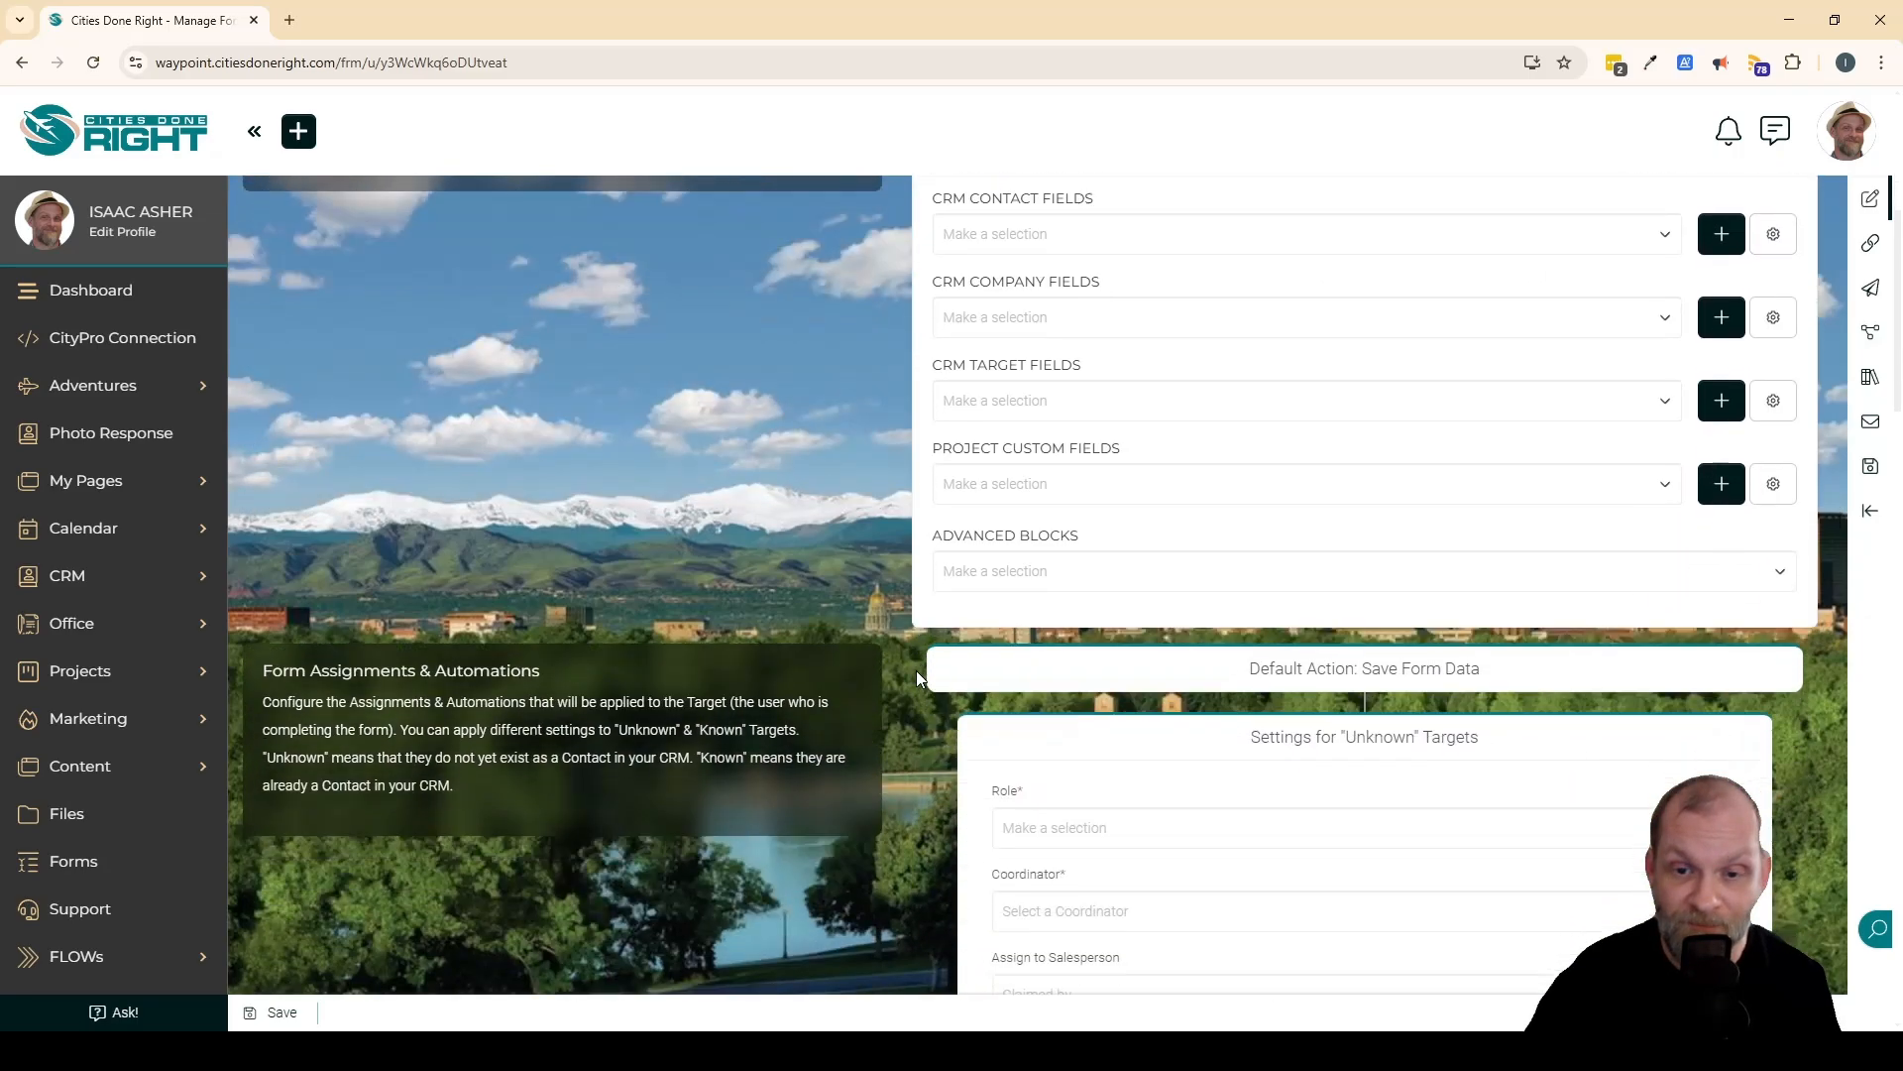
pyautogui.scroll(-3, 916, 670)
pyautogui.scroll(-2, 916, 670)
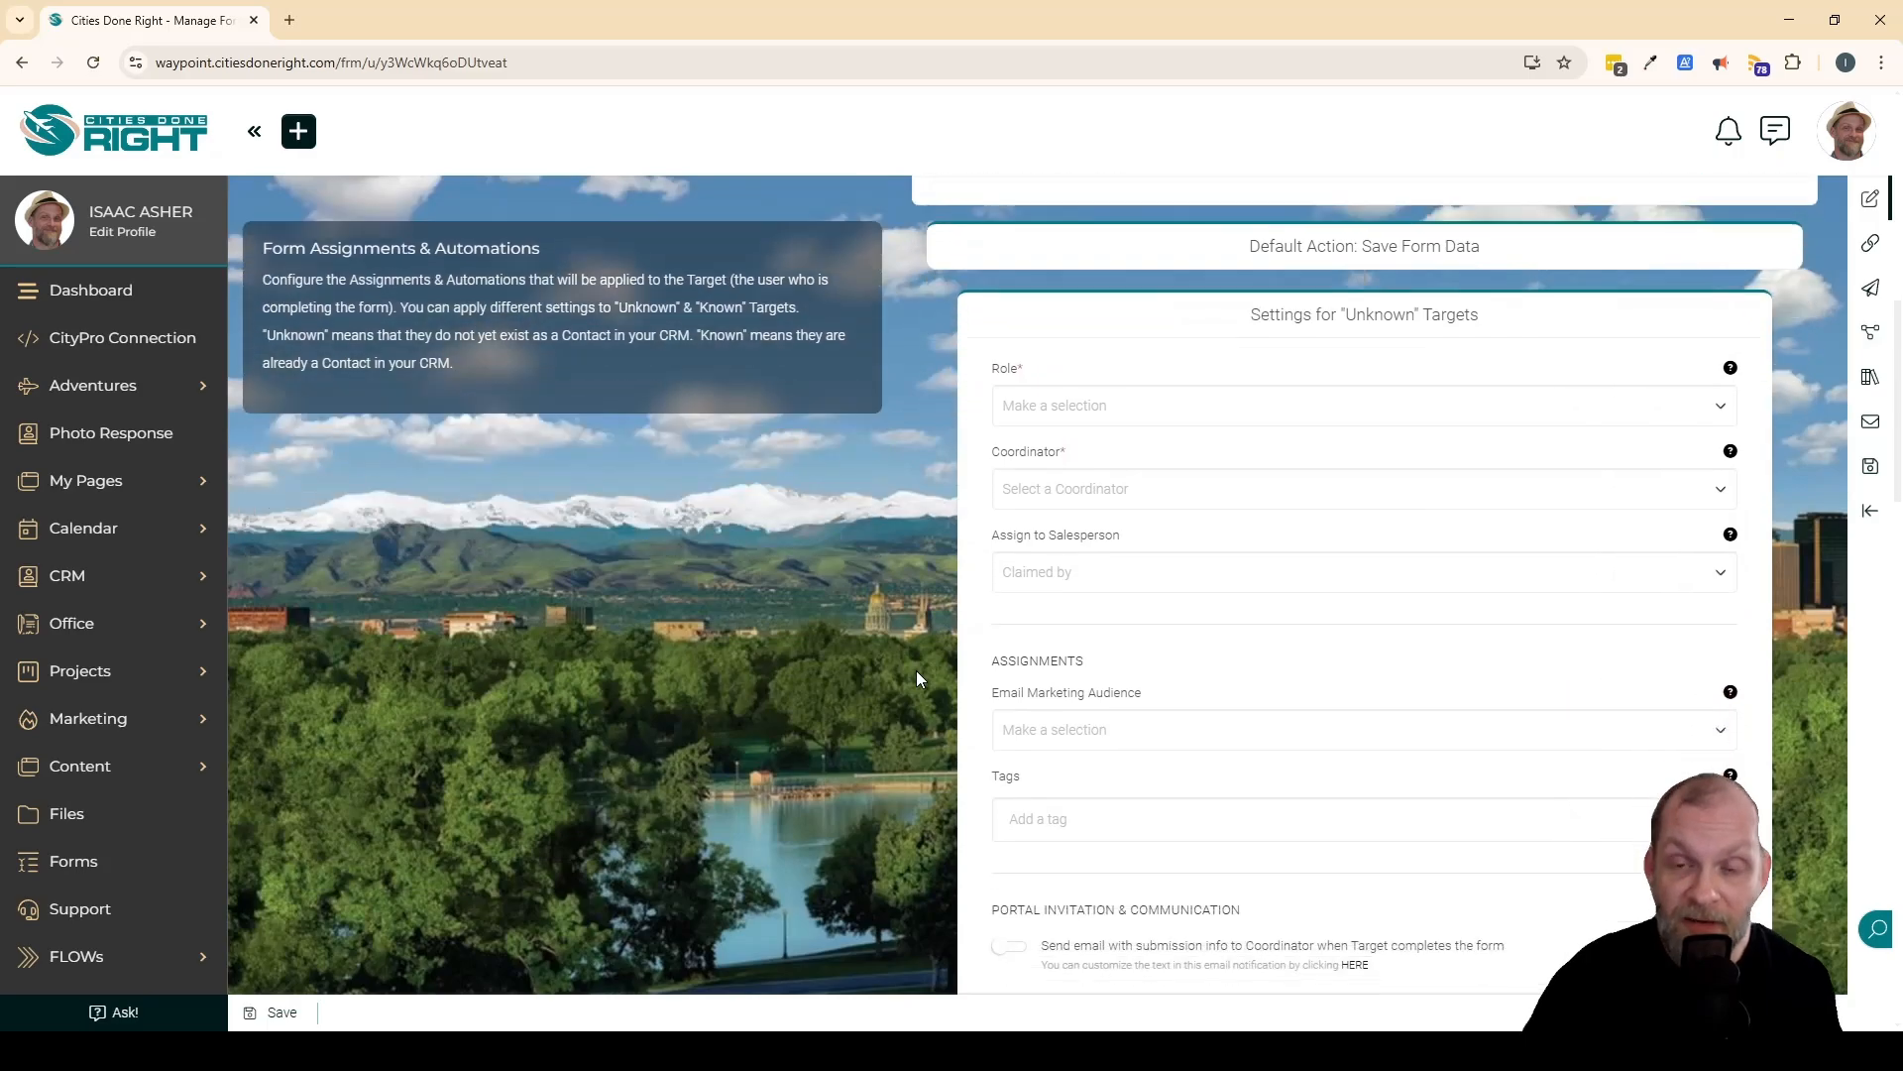
pyautogui.scroll(-2, 916, 670)
pyautogui.scroll(1, 916, 671)
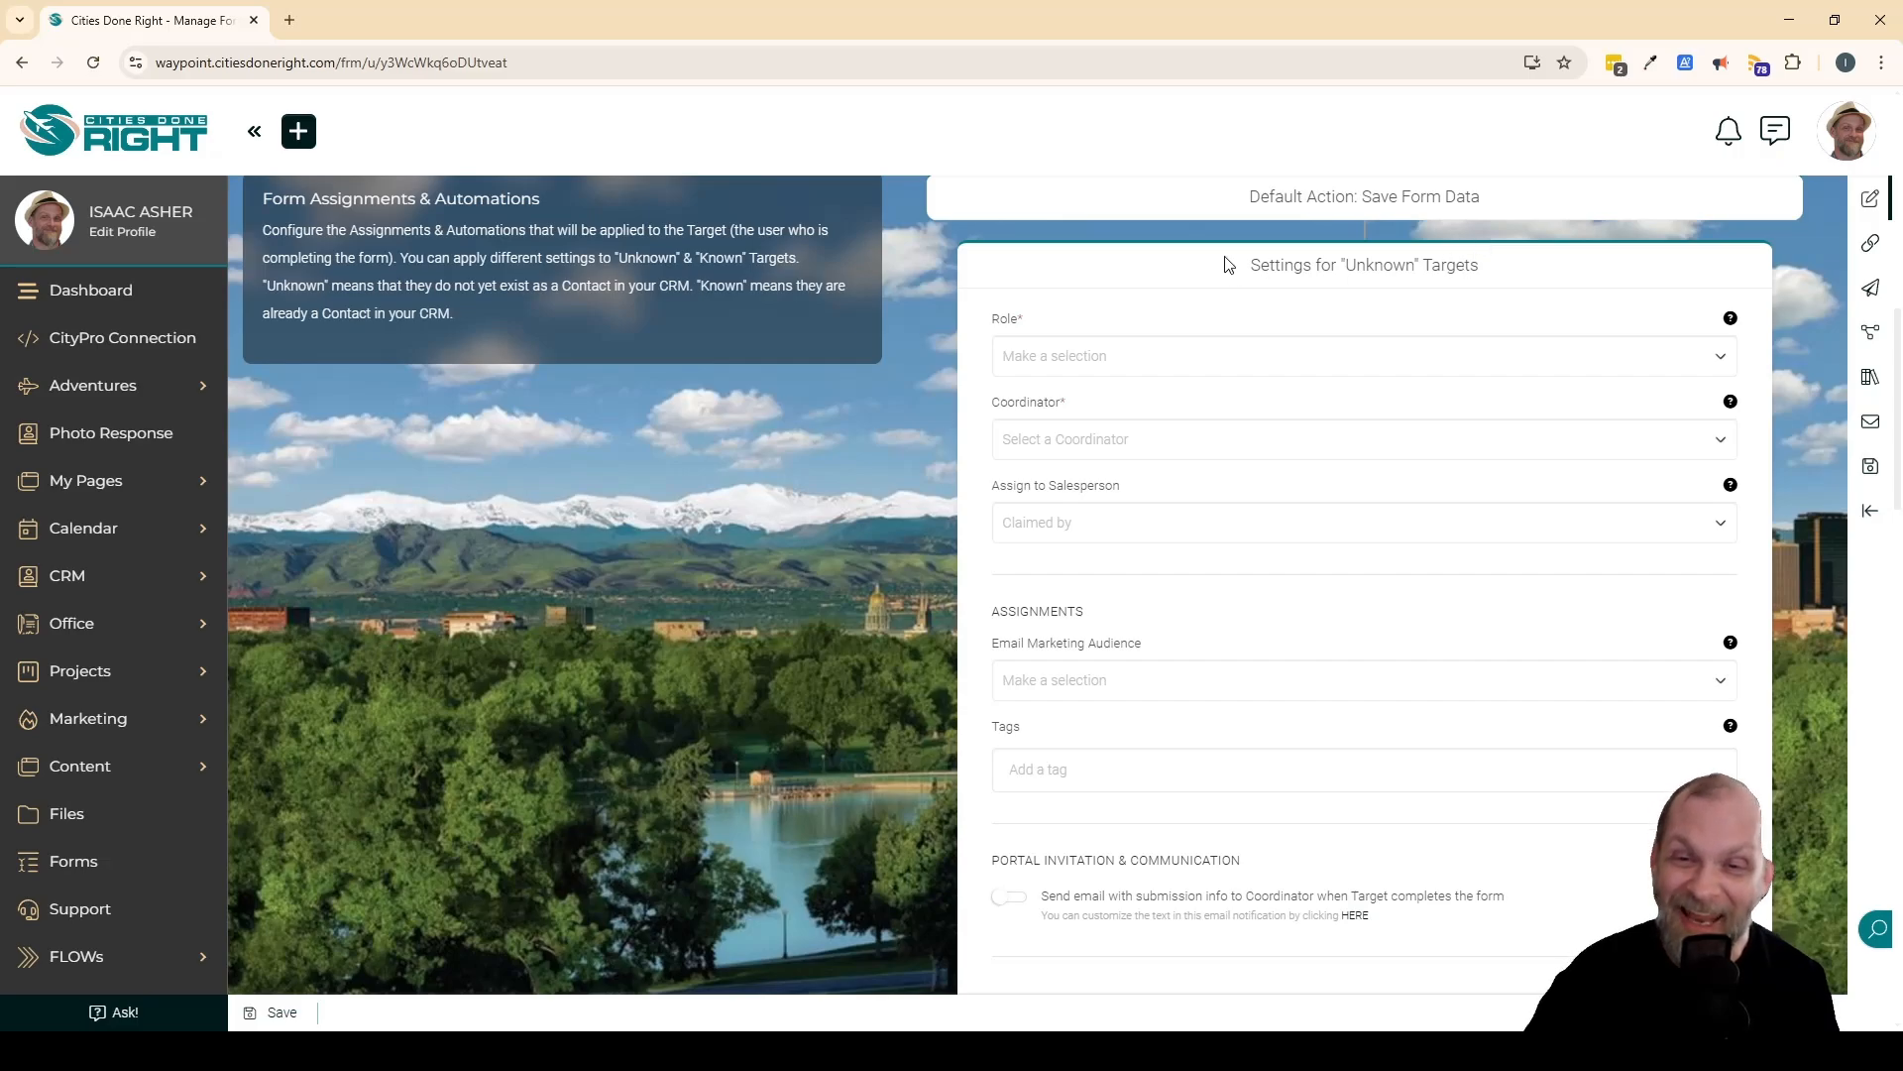
pyautogui.moveTo(1238, 265); pyautogui.dragTo(1499, 270)
pyautogui.click(1412, 262)
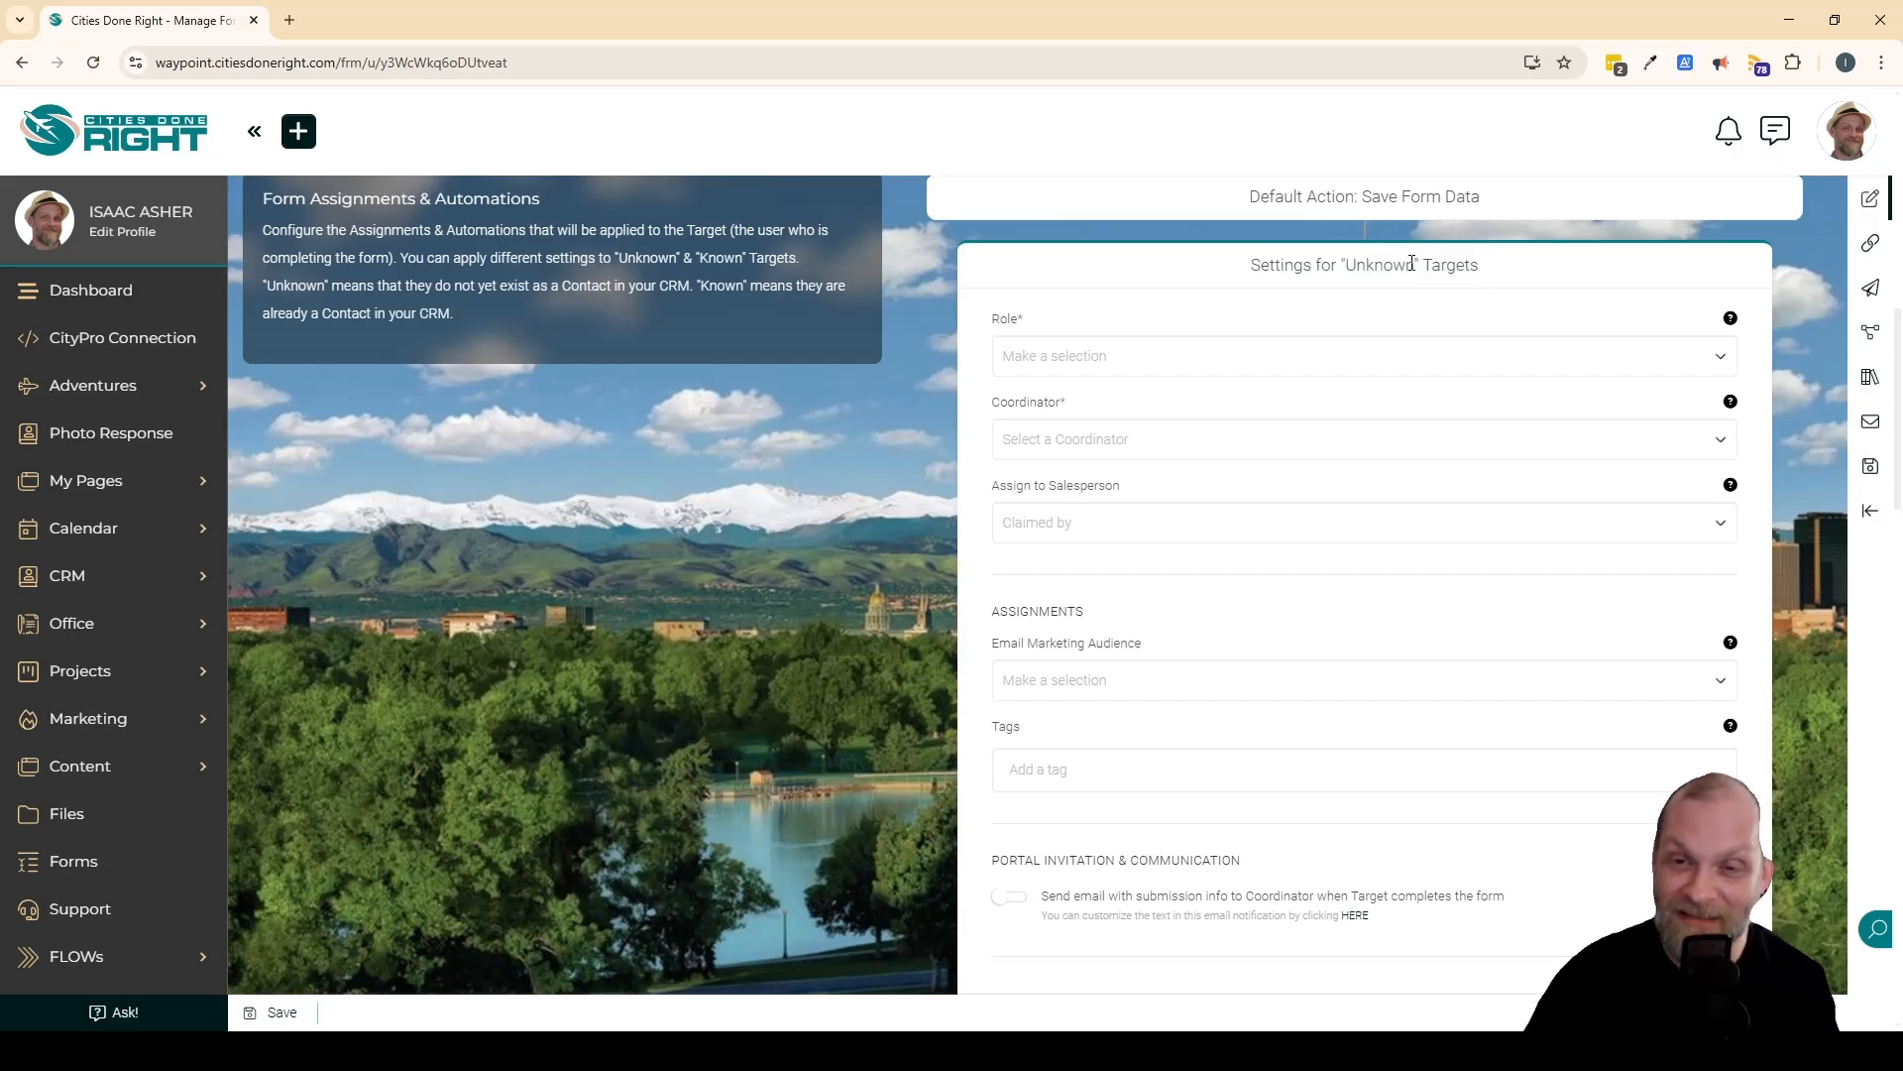
pyautogui.doubleClick(1376, 264)
pyautogui.click(1399, 257)
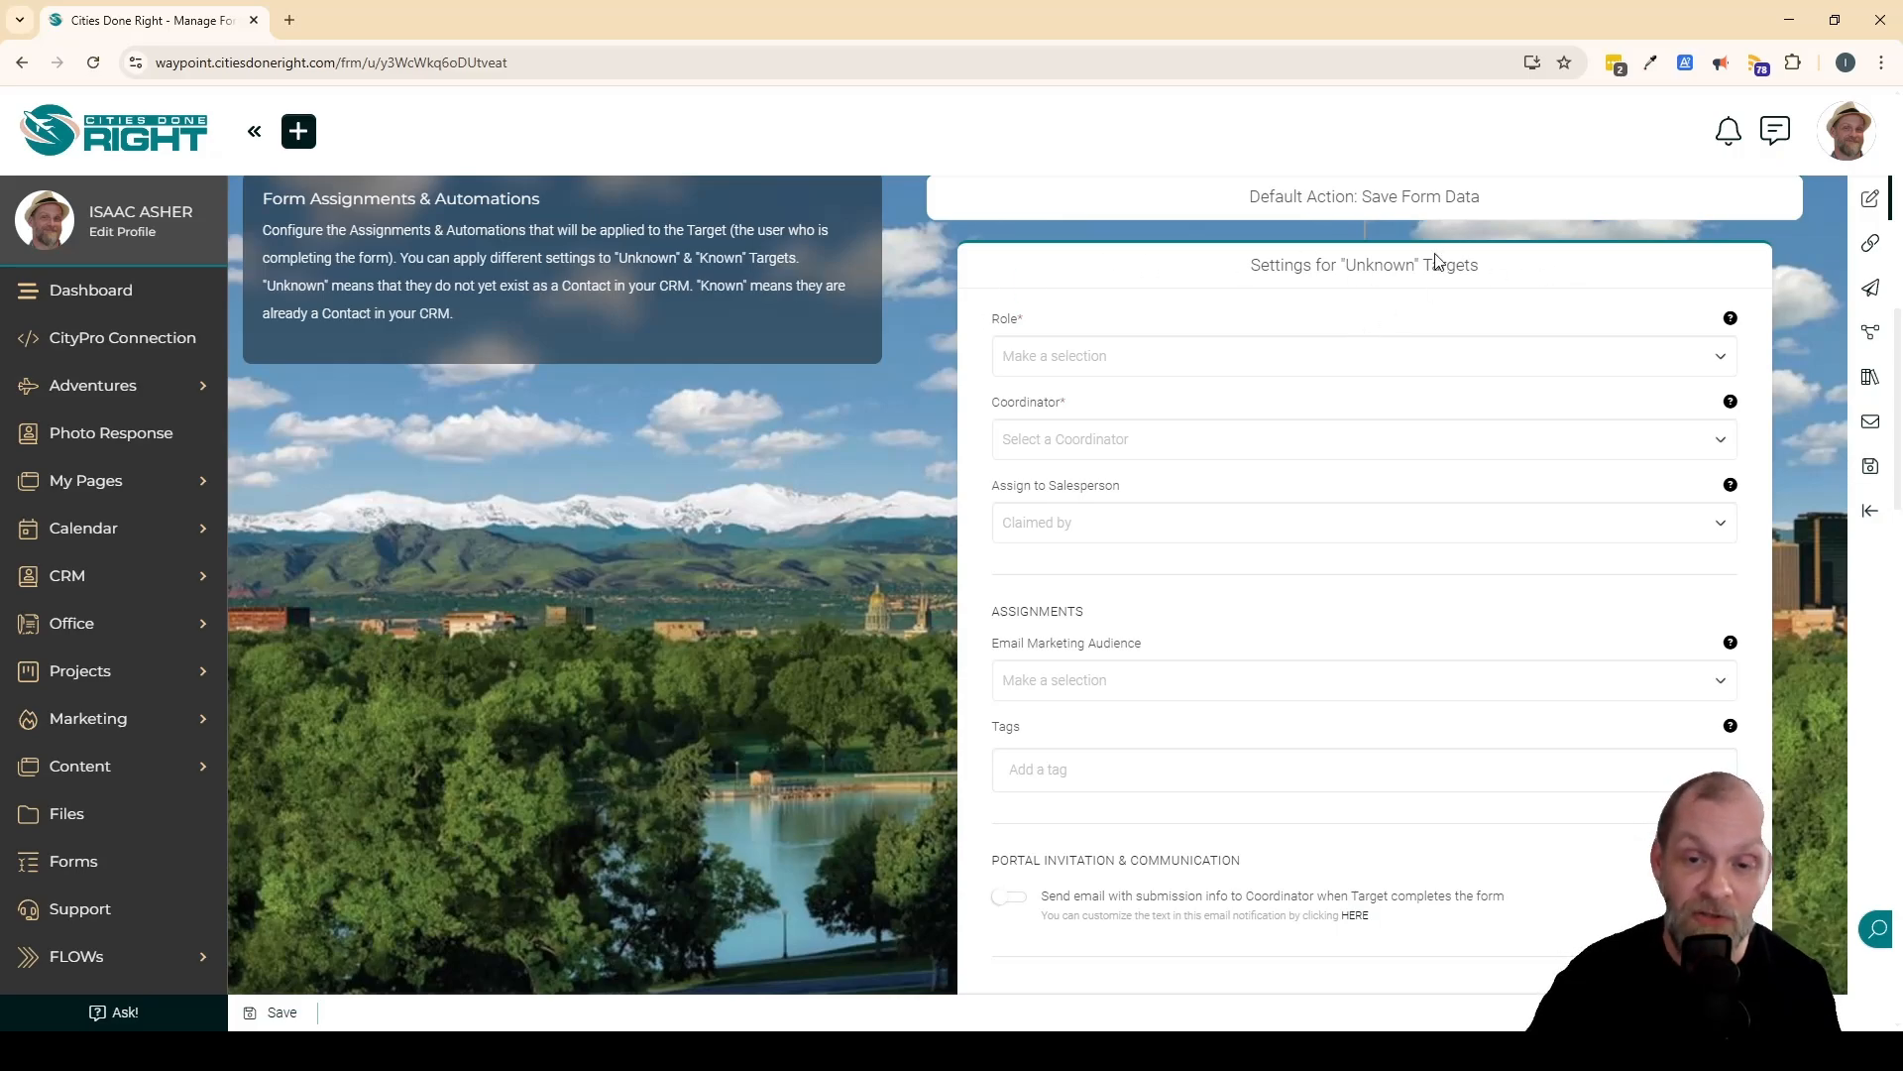
pyautogui.scroll(-2, 1283, 442)
pyautogui.scroll(2, 1423, 552)
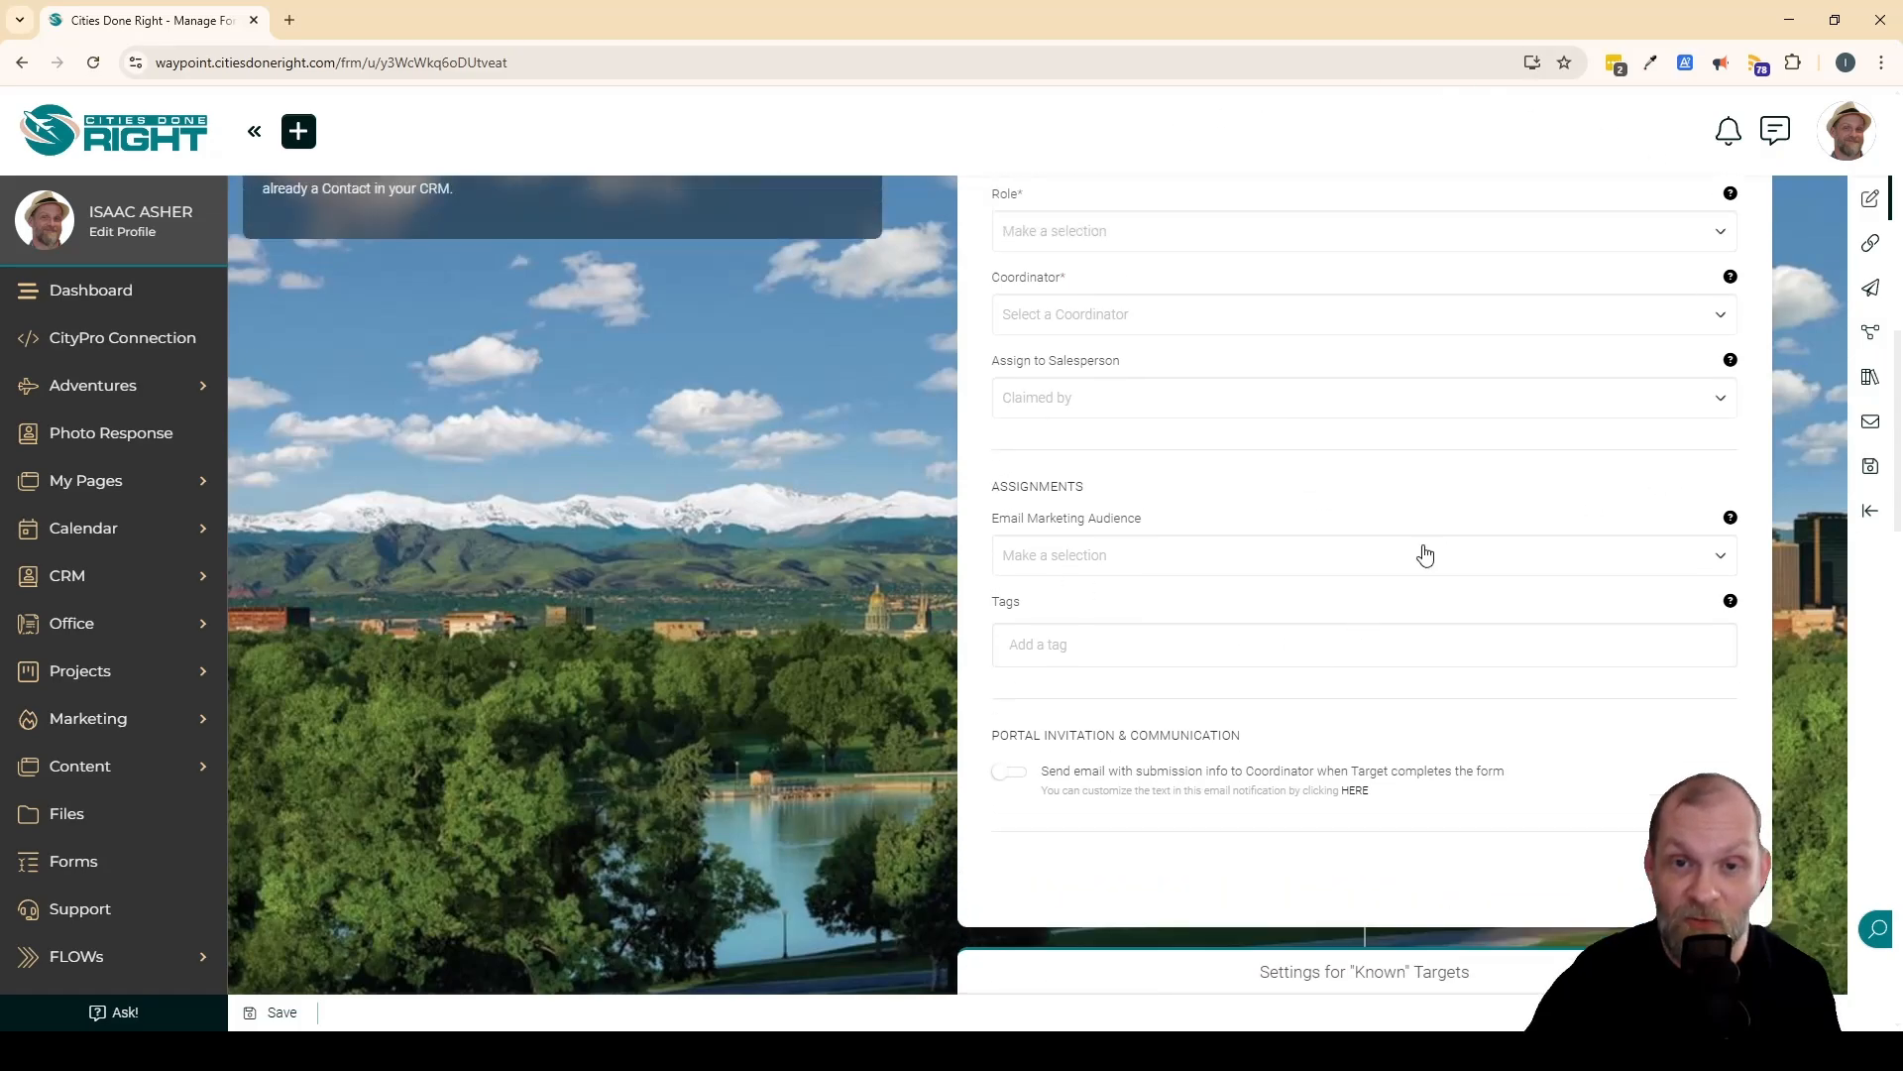
# Step: Examine the role change, assignment, document and project generator settings for "Known" Targets
pyautogui.scroll(-8, 841, 579)
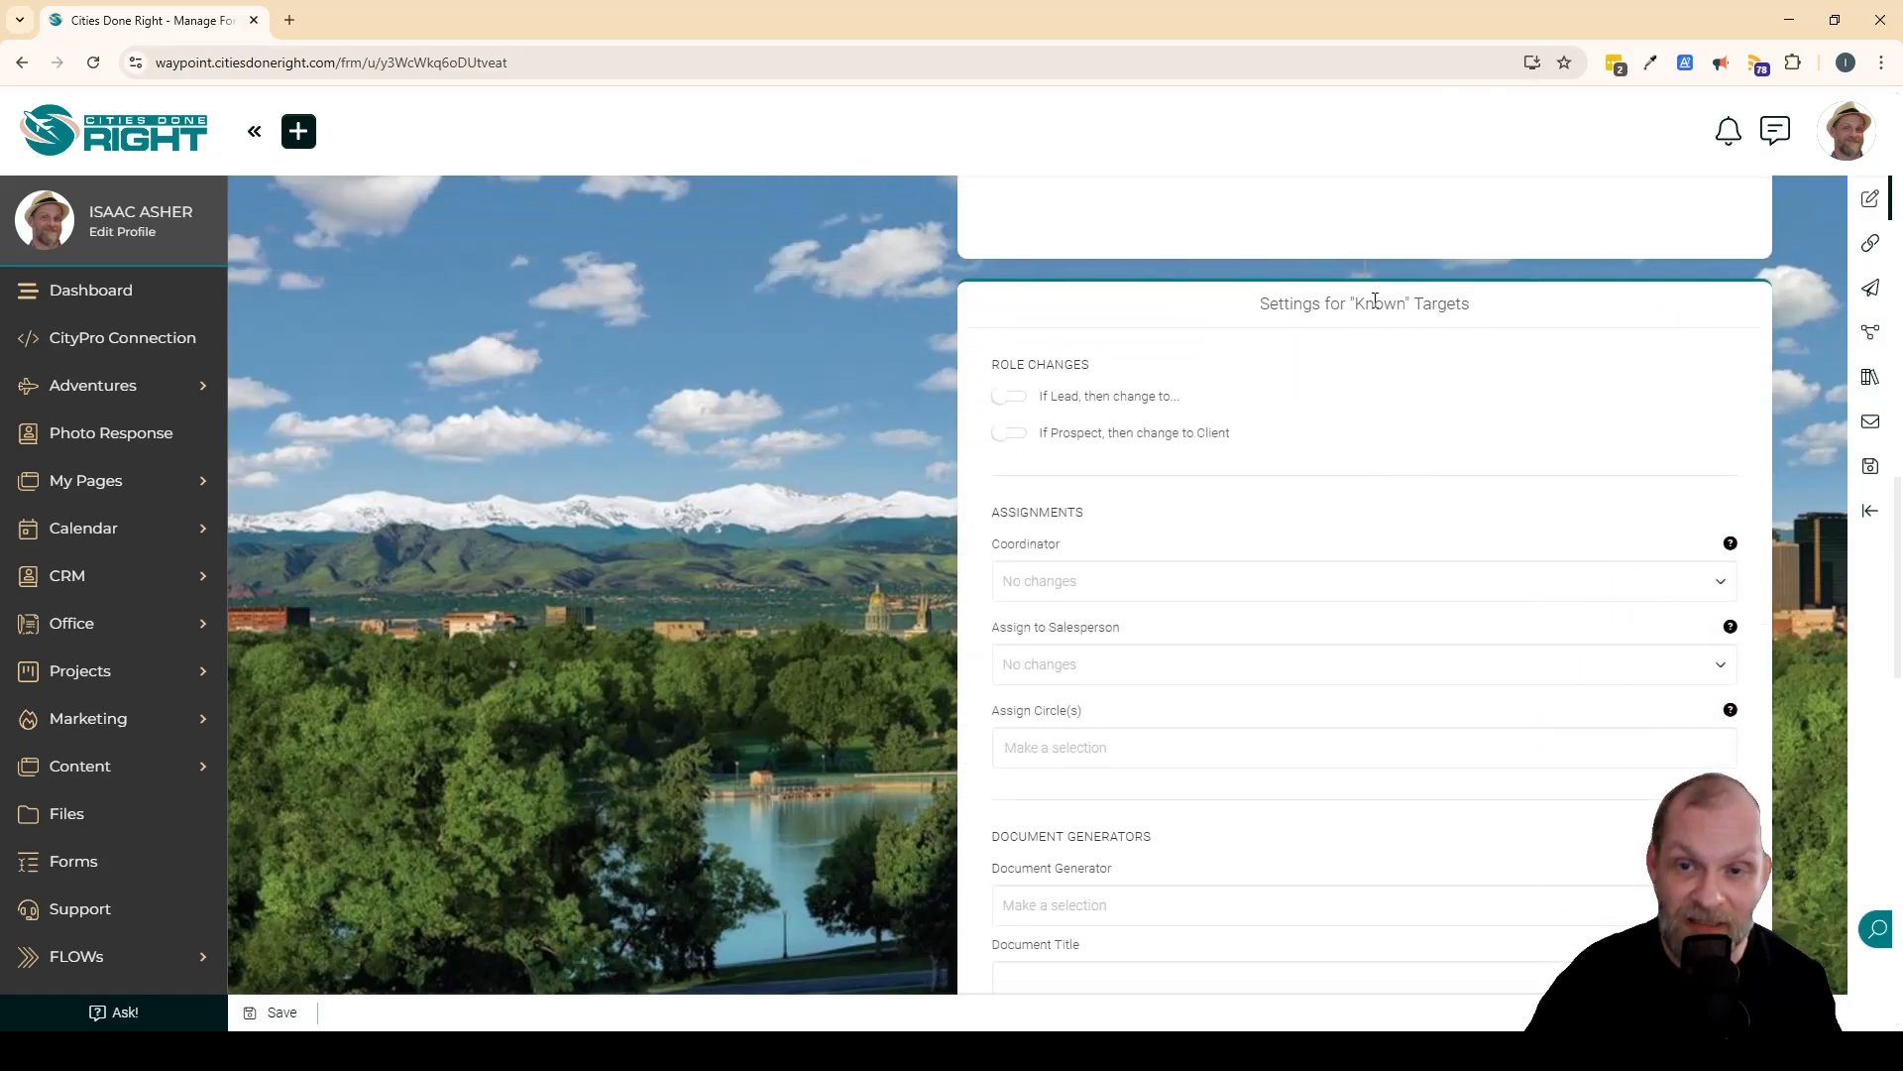
pyautogui.doubleClick(1379, 305)
pyautogui.click(845, 472)
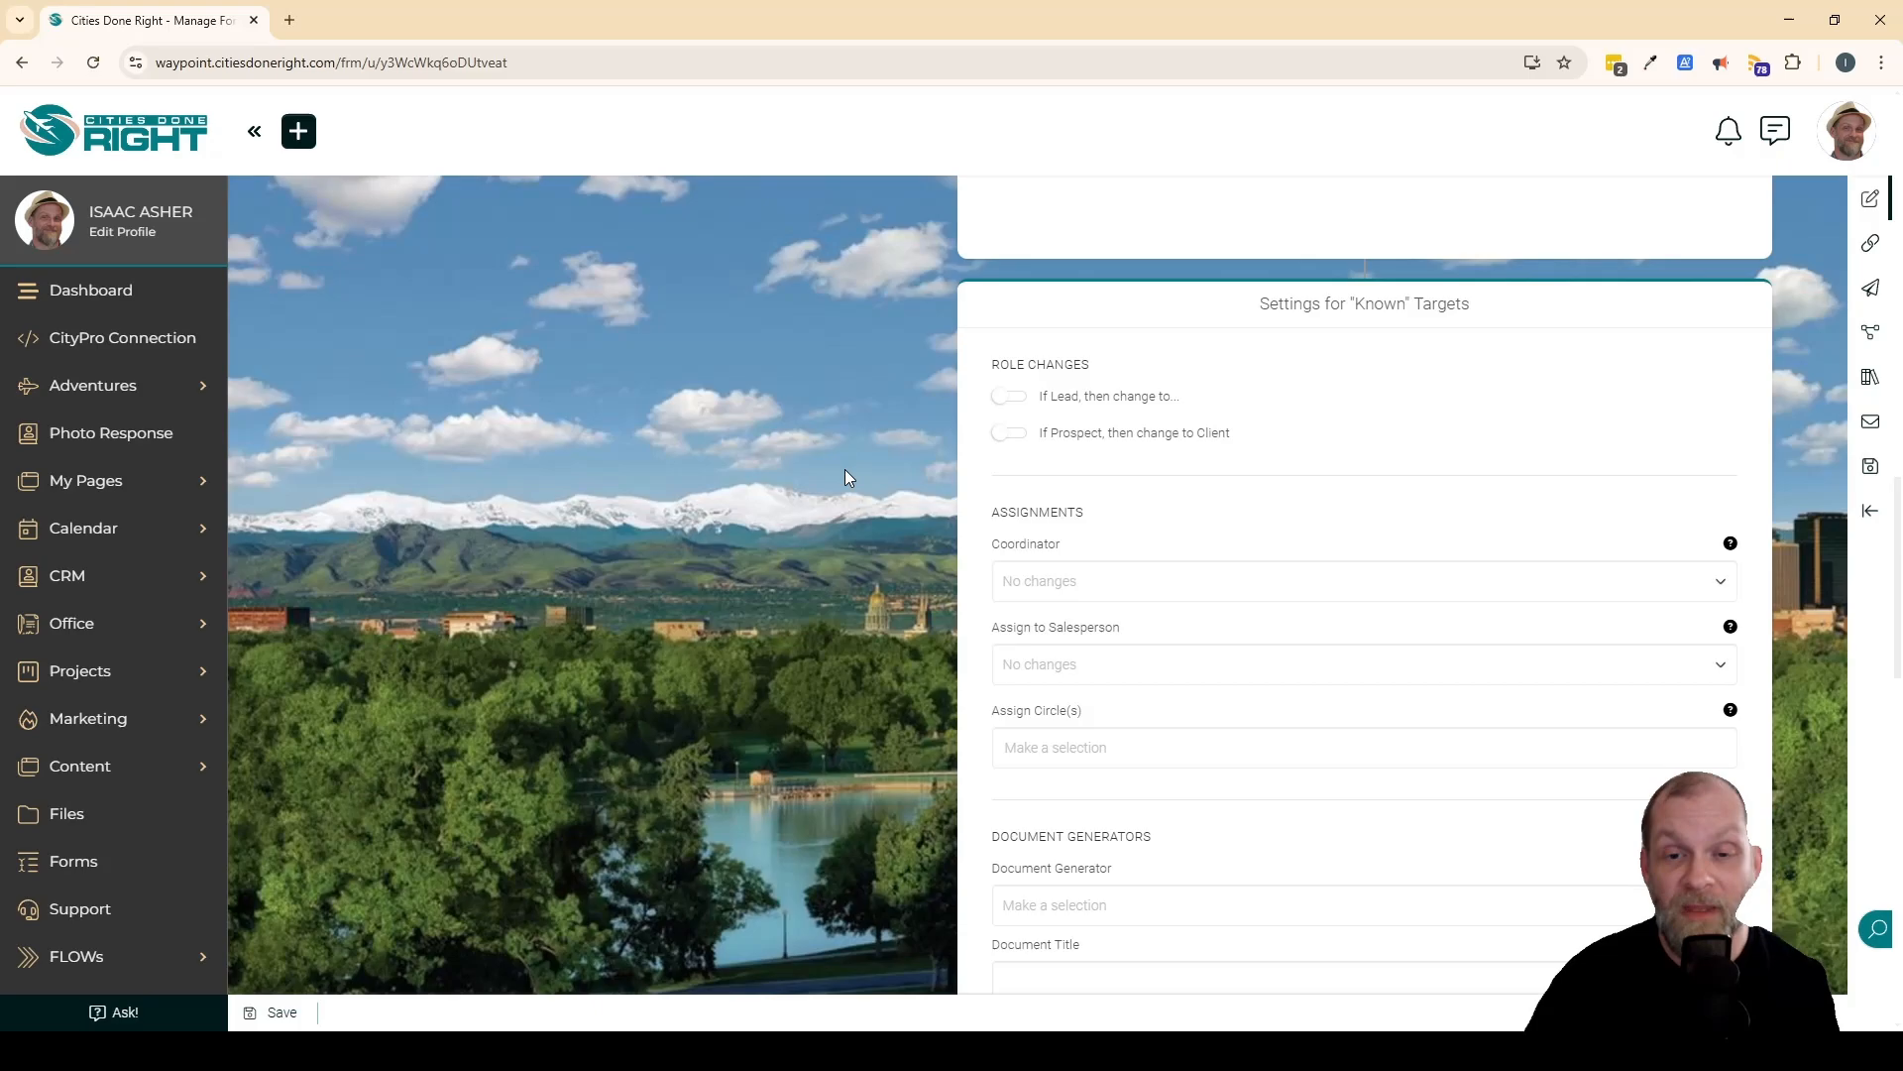
pyautogui.scroll(-5, 1240, 437)
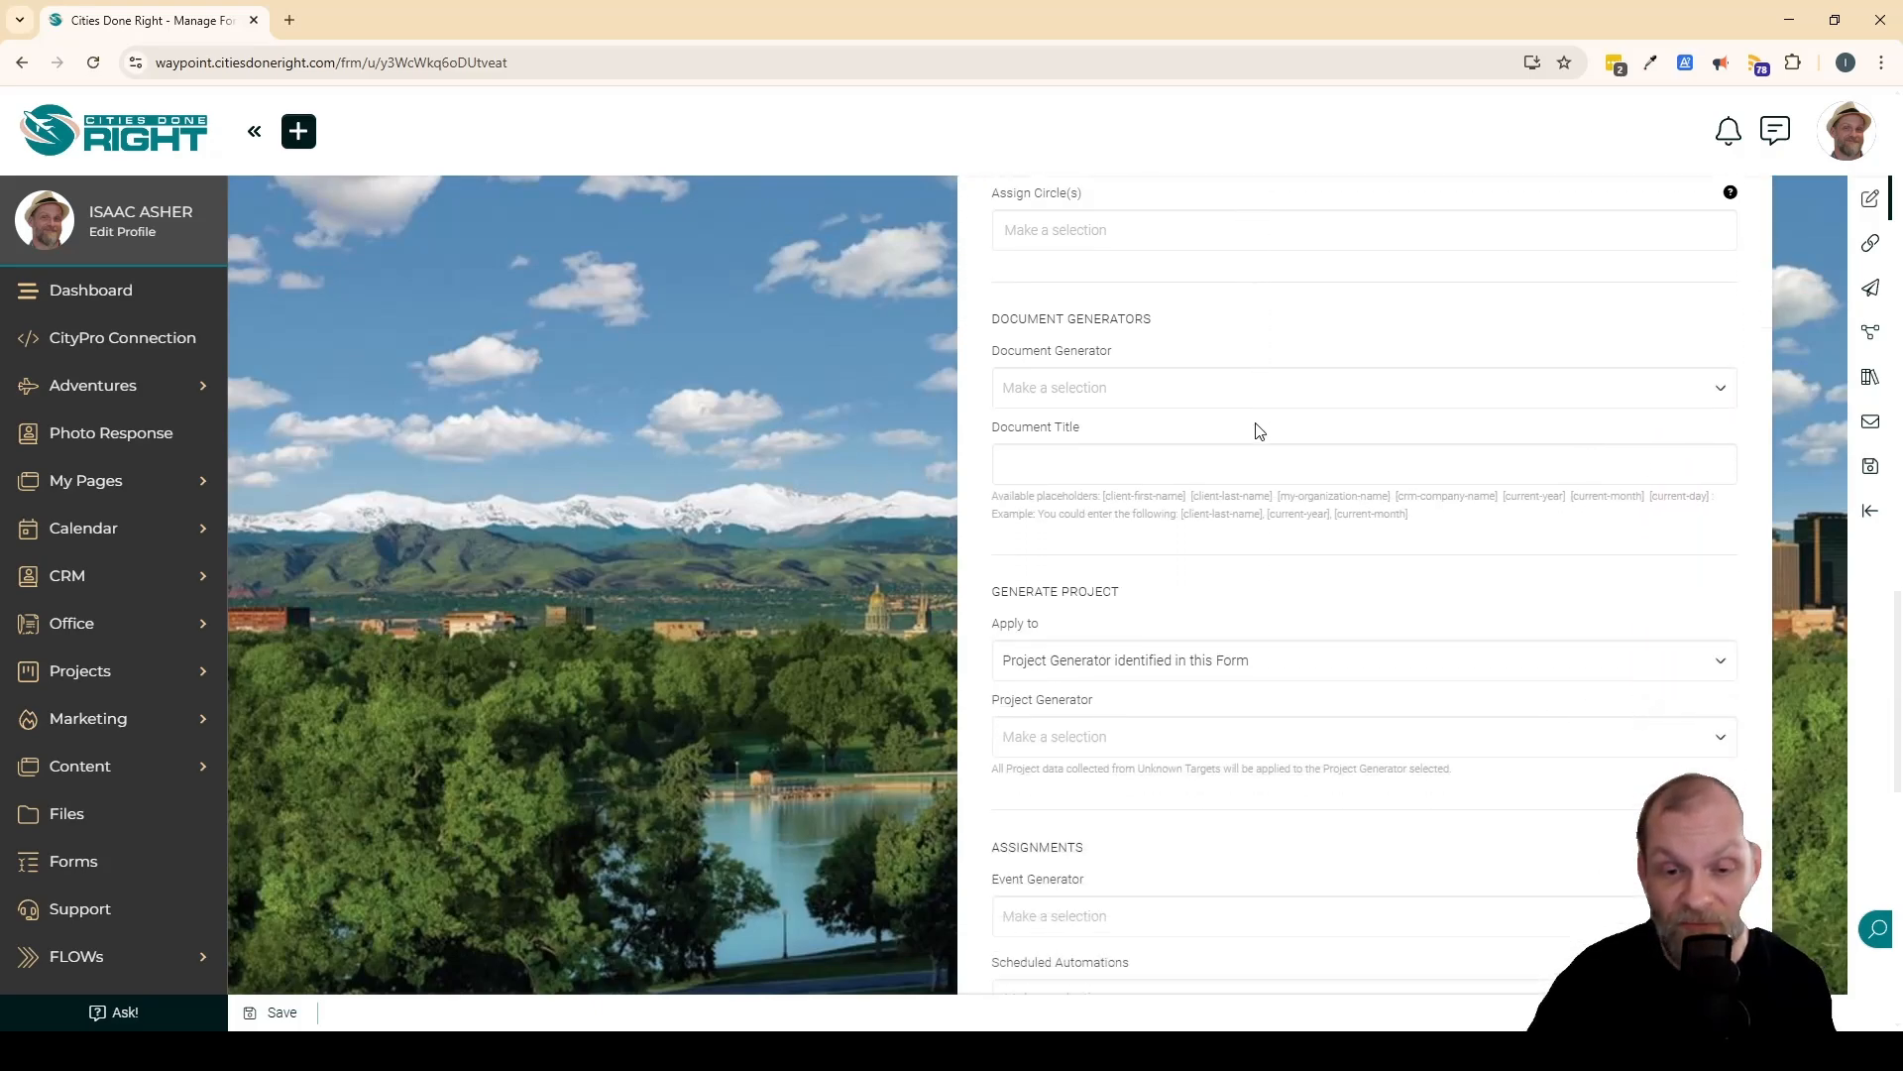
pyautogui.scroll(-5, 1258, 428)
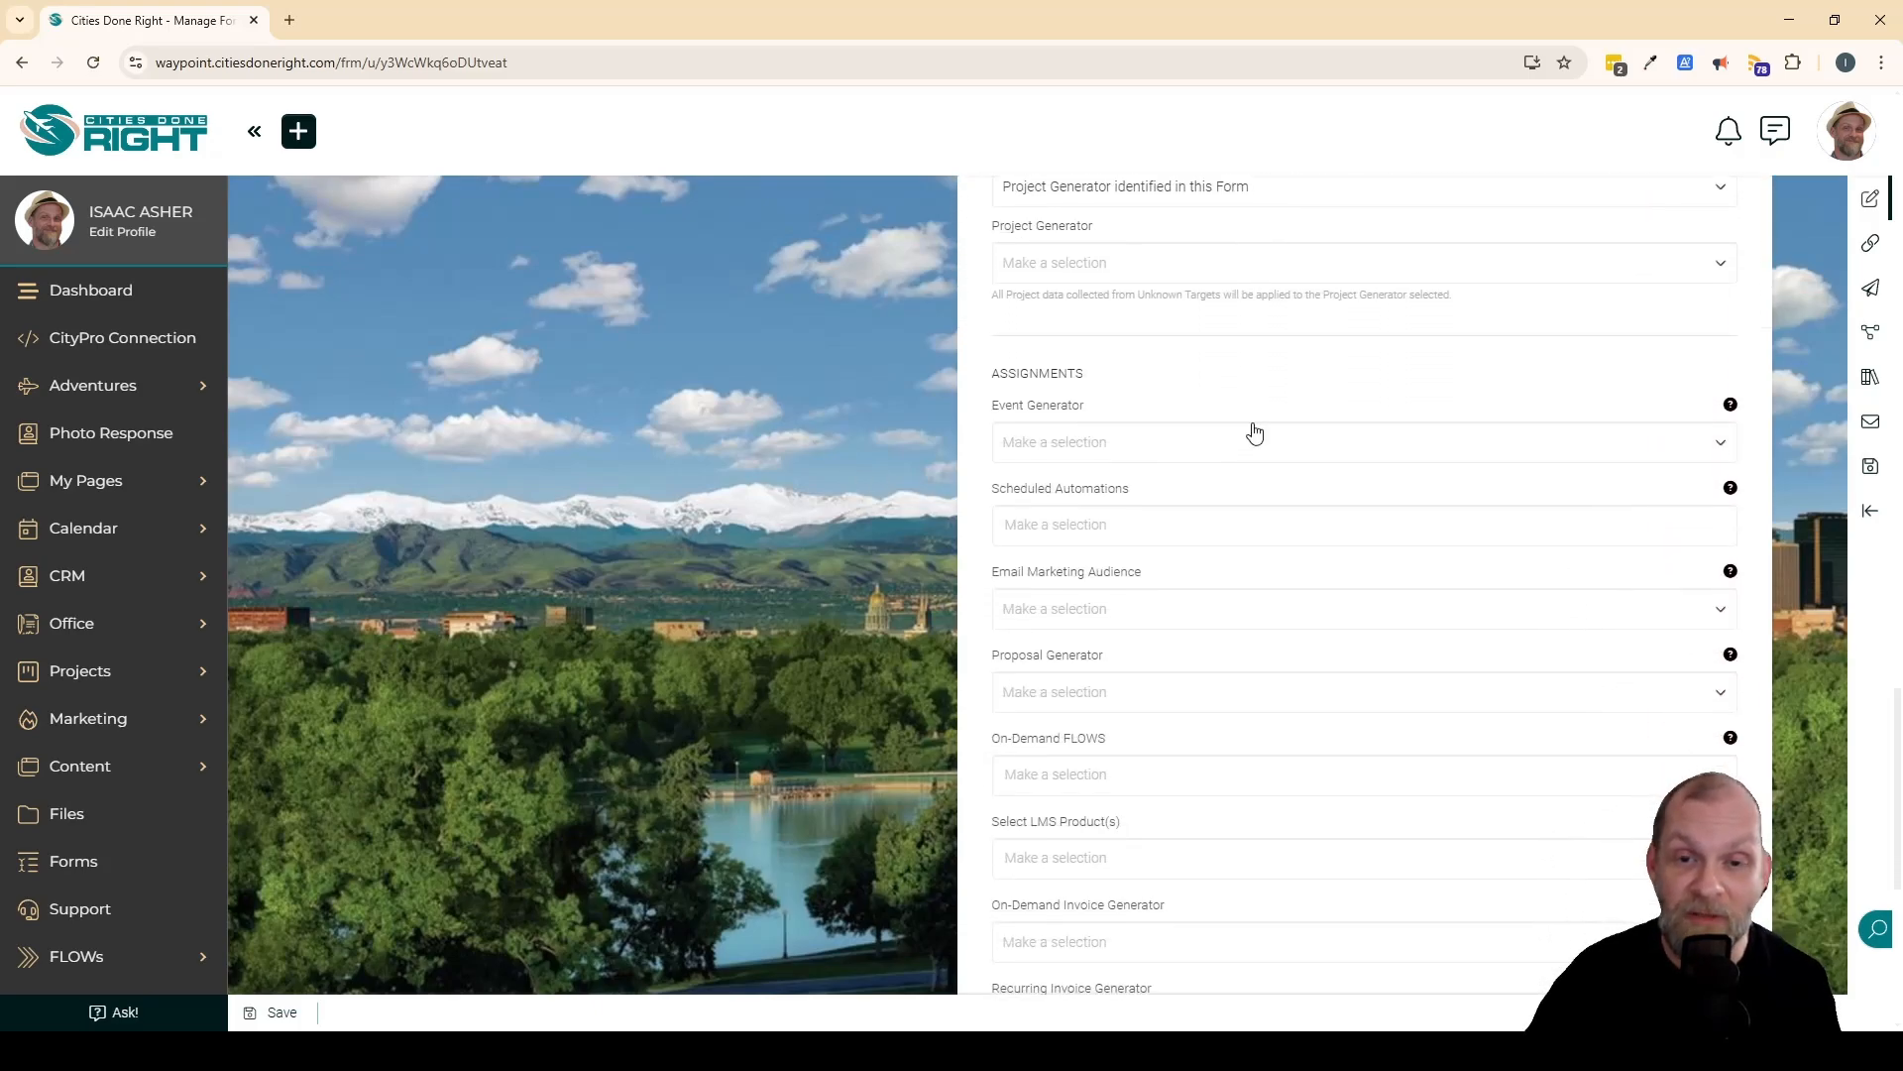
pyautogui.scroll(10, 1255, 433)
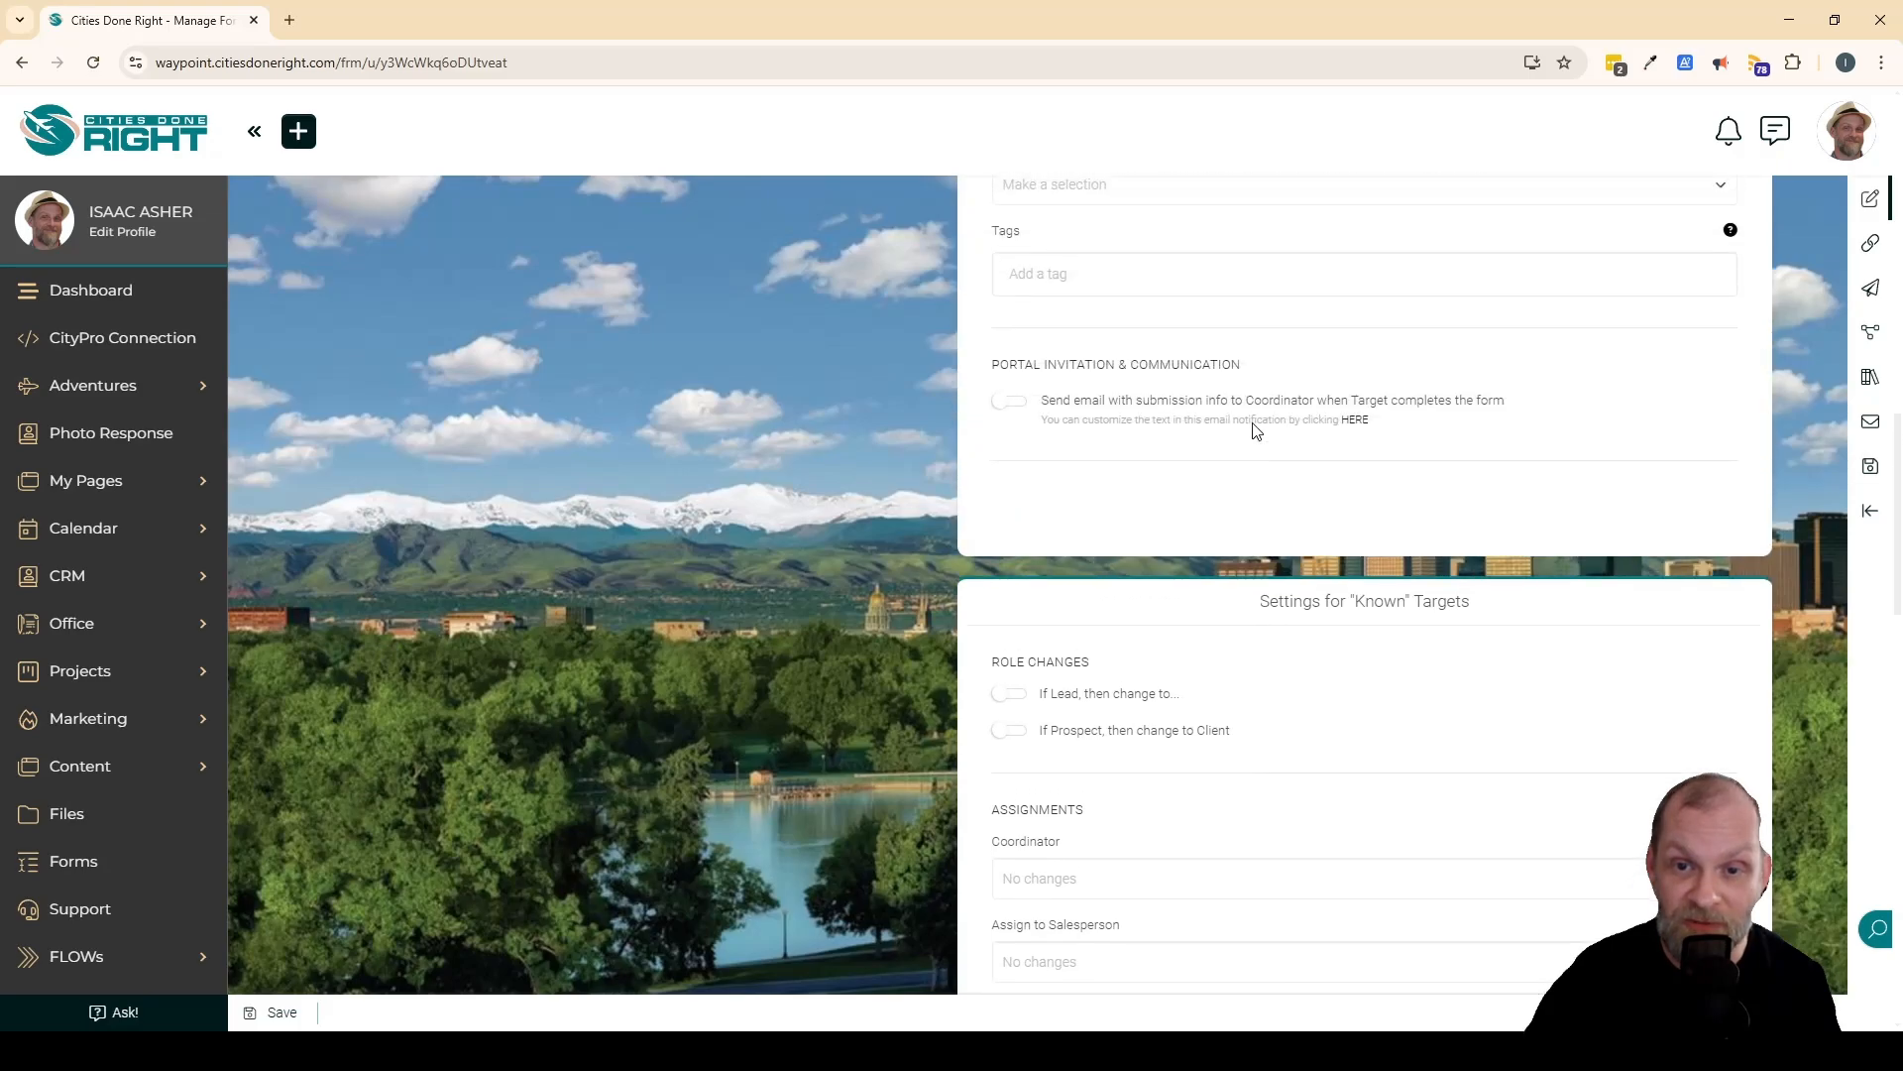
# Step: Examine the role choices for "Unknown" Targets and set the role to Prospect
pyautogui.scroll(4, 1255, 429)
pyautogui.scroll(1, 1251, 424)
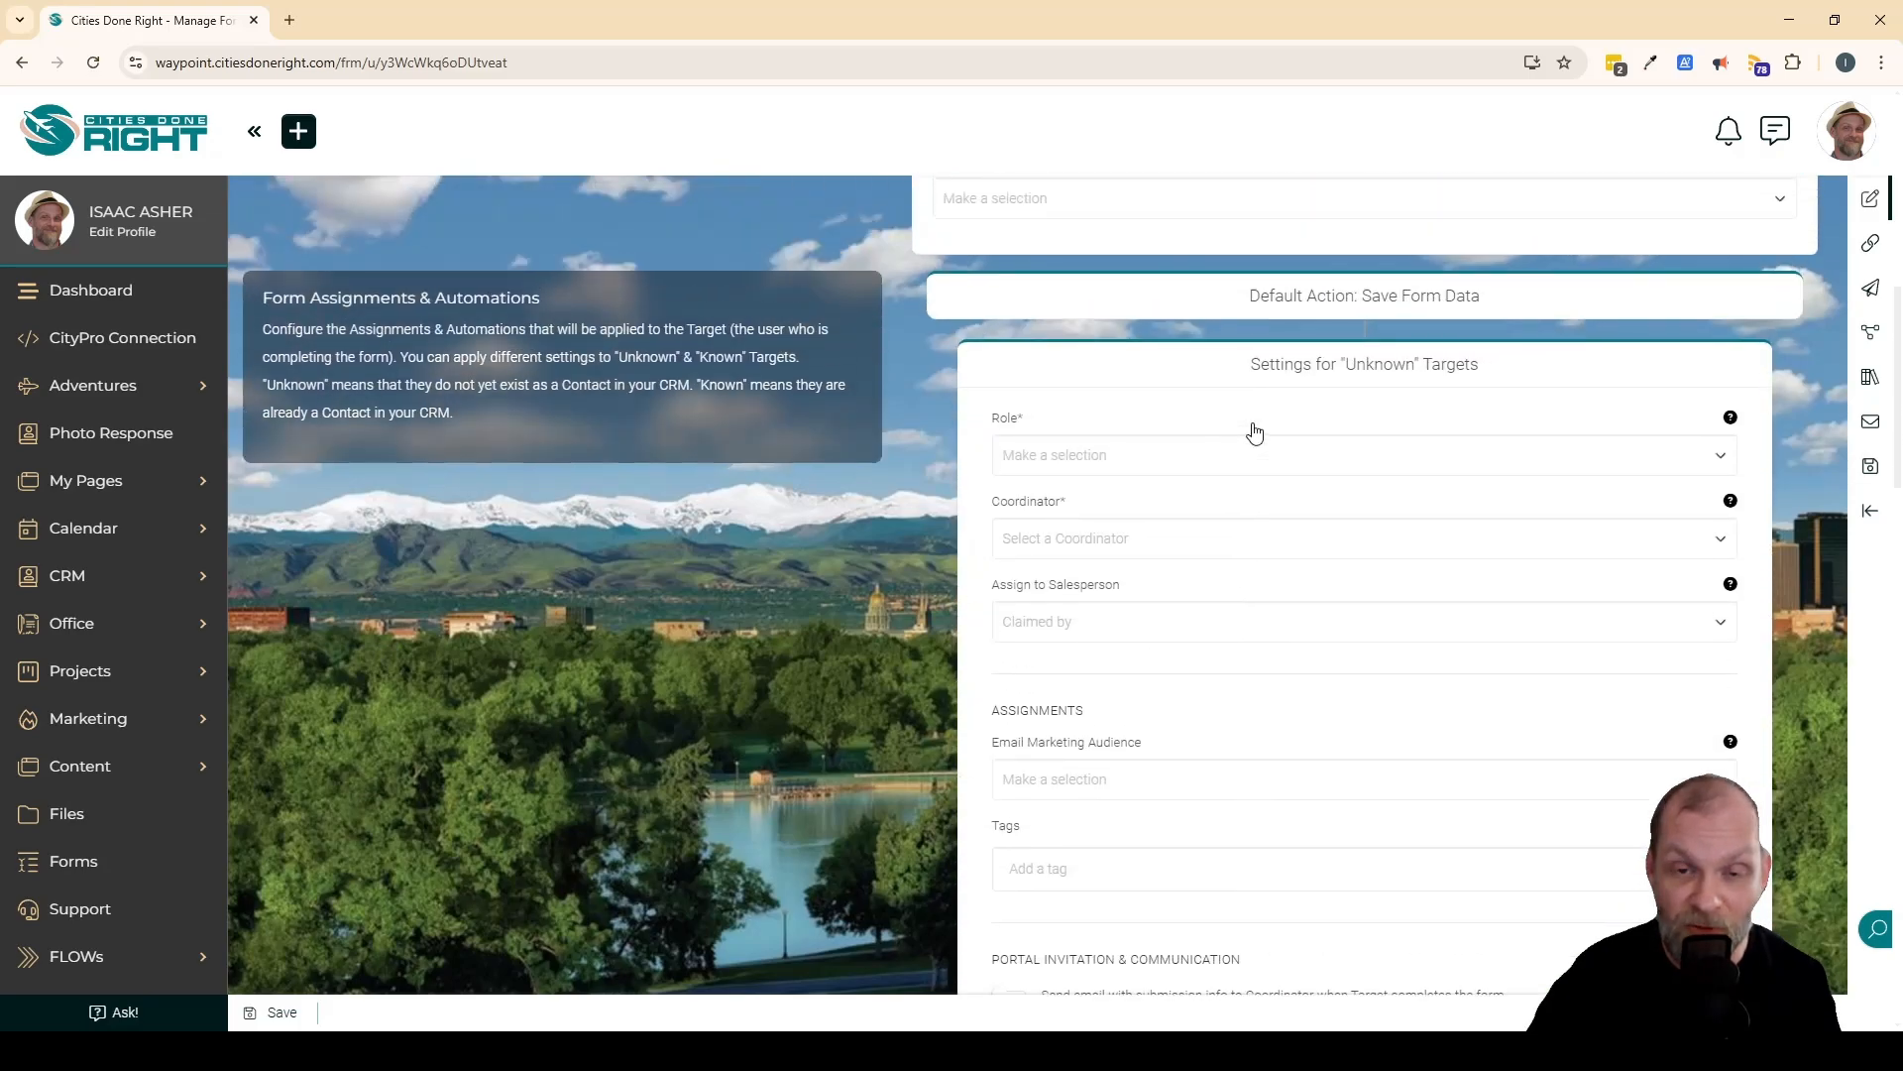
pyautogui.scroll(-1, 1251, 424)
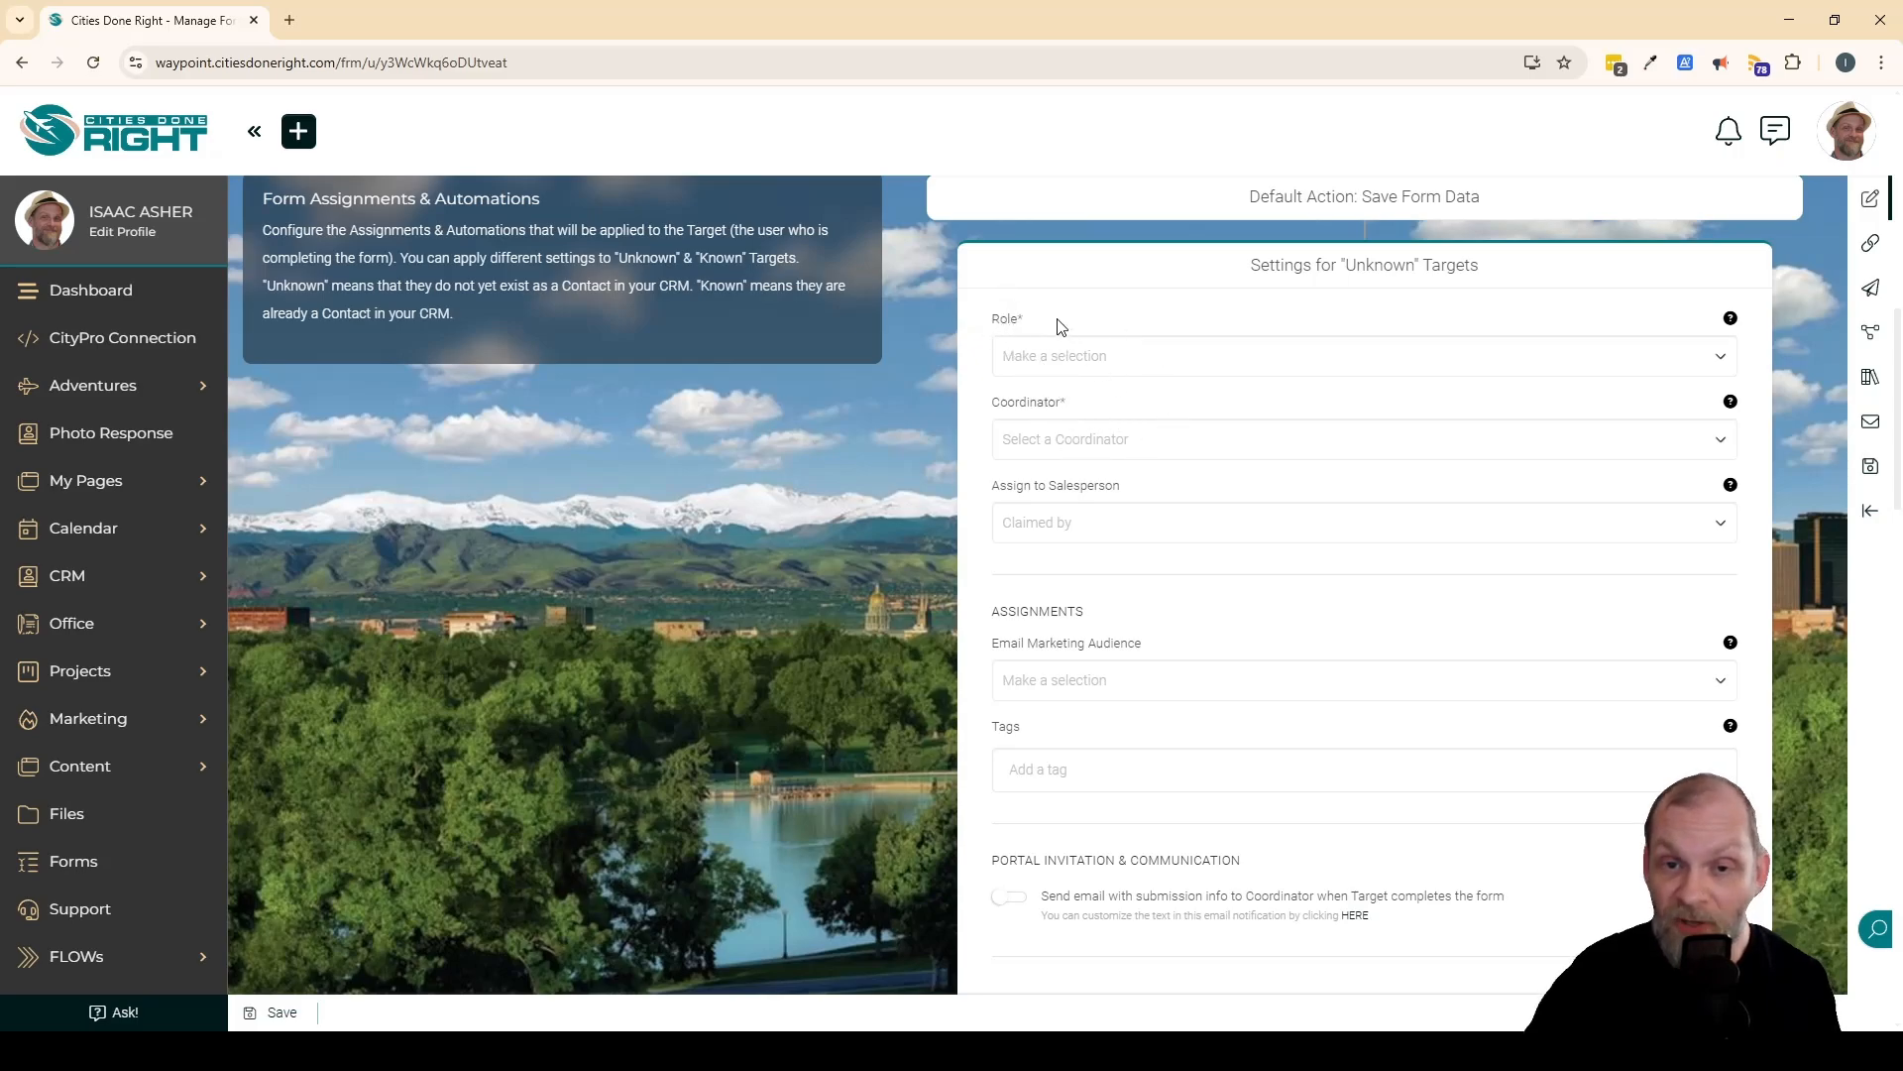
pyautogui.click(1115, 365)
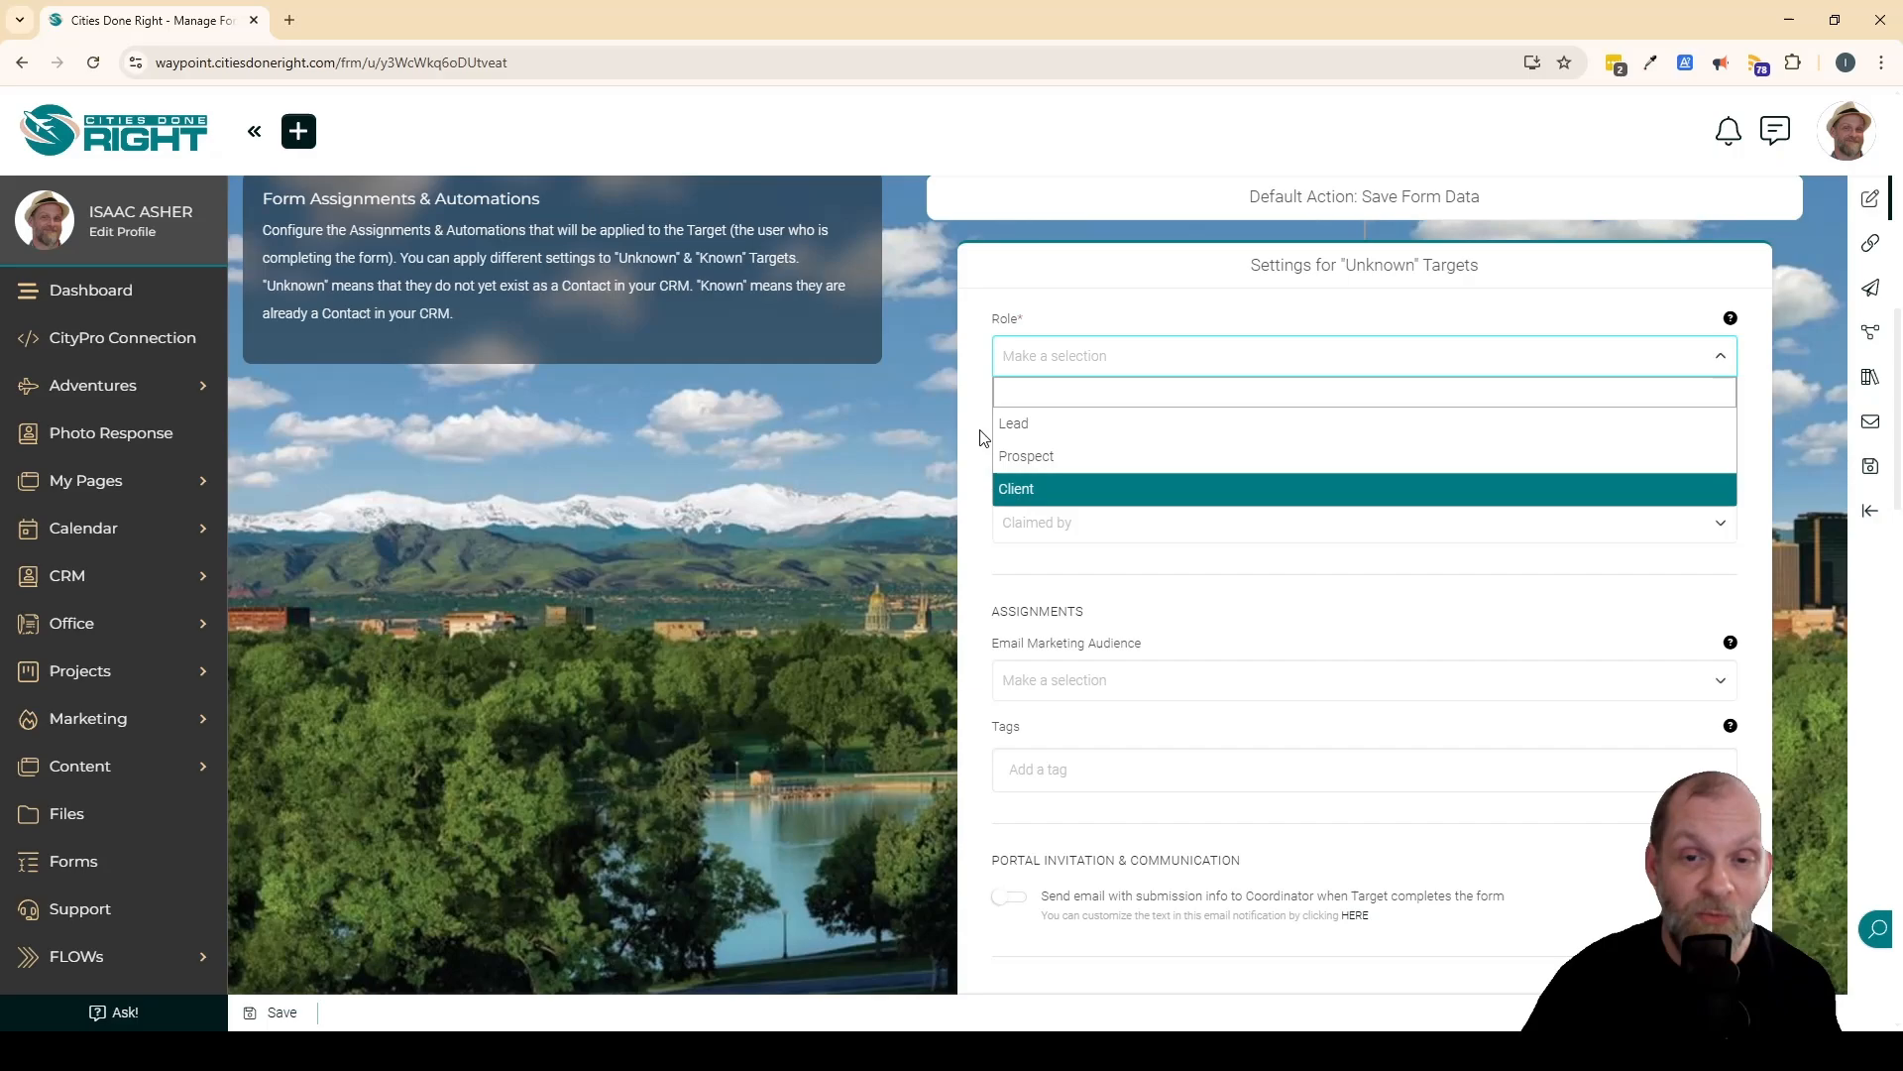
pyautogui.click(912, 480)
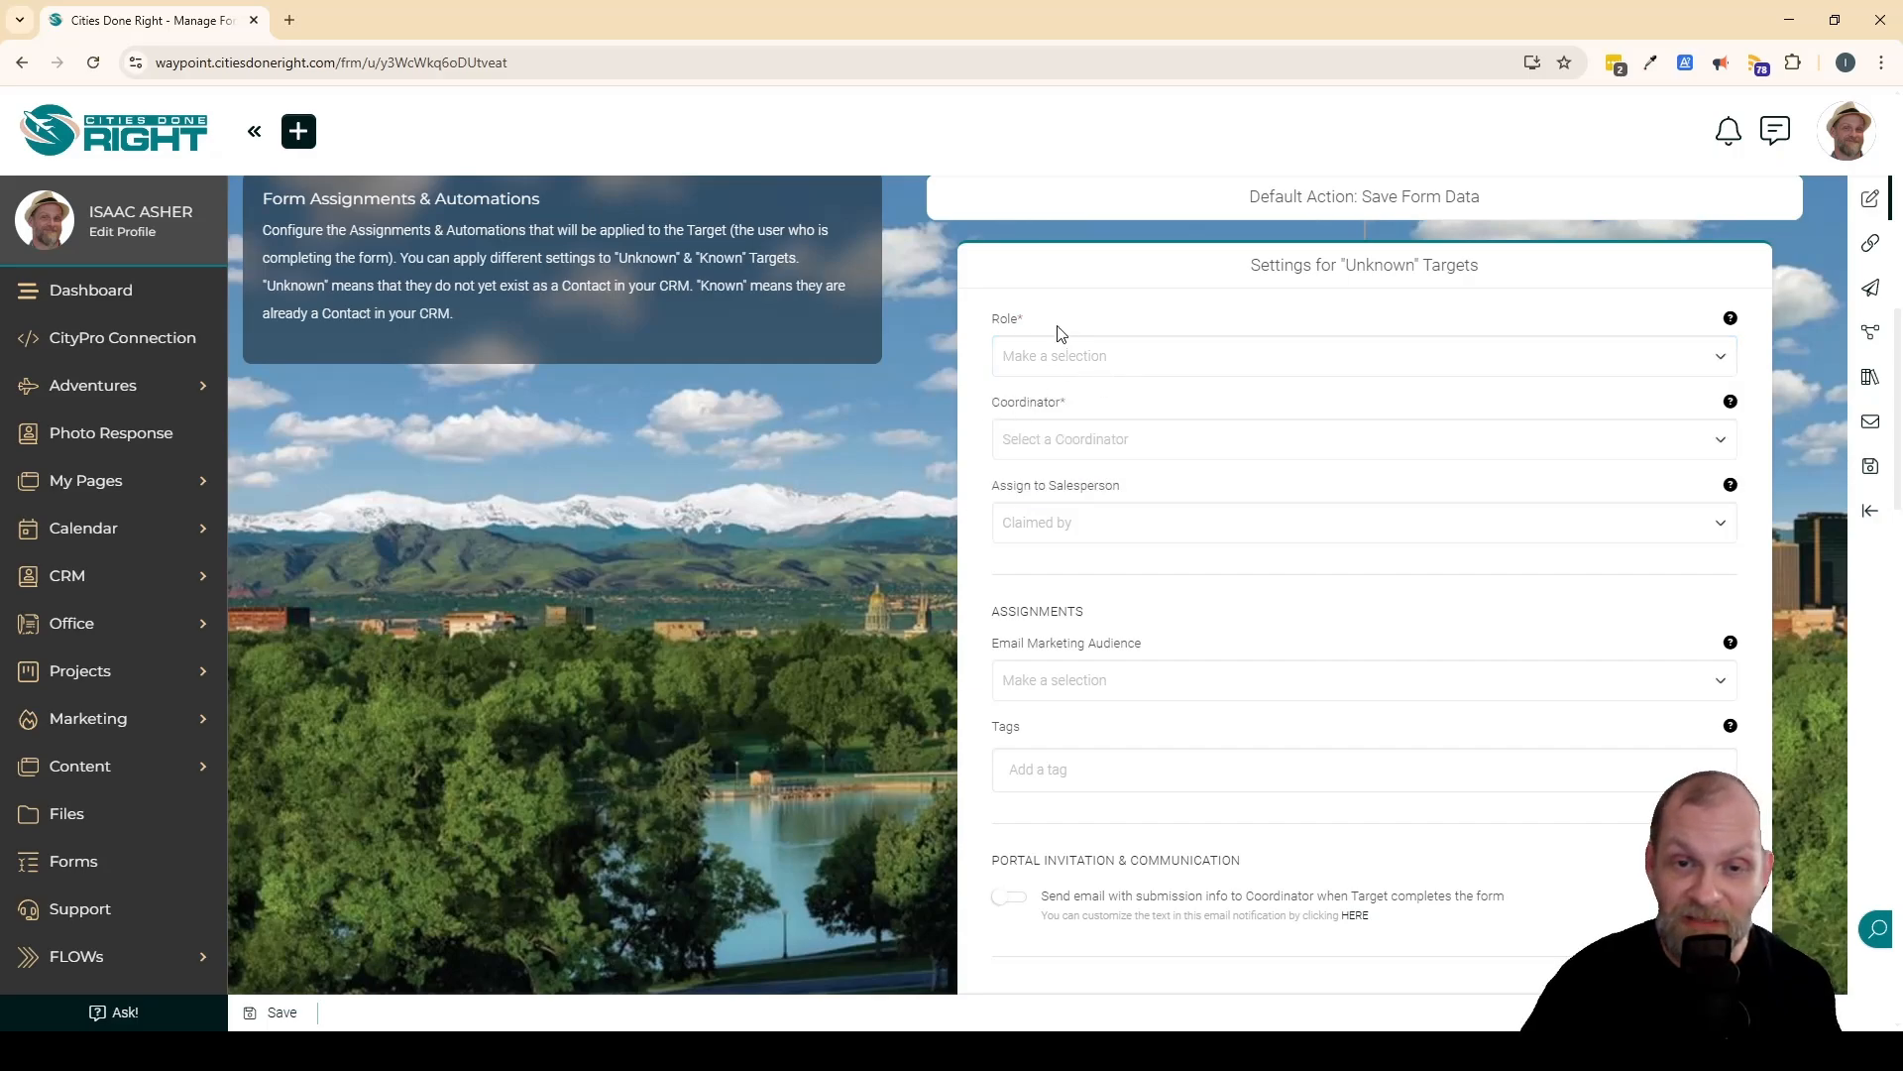
pyautogui.click(1052, 357)
pyautogui.click(1036, 448)
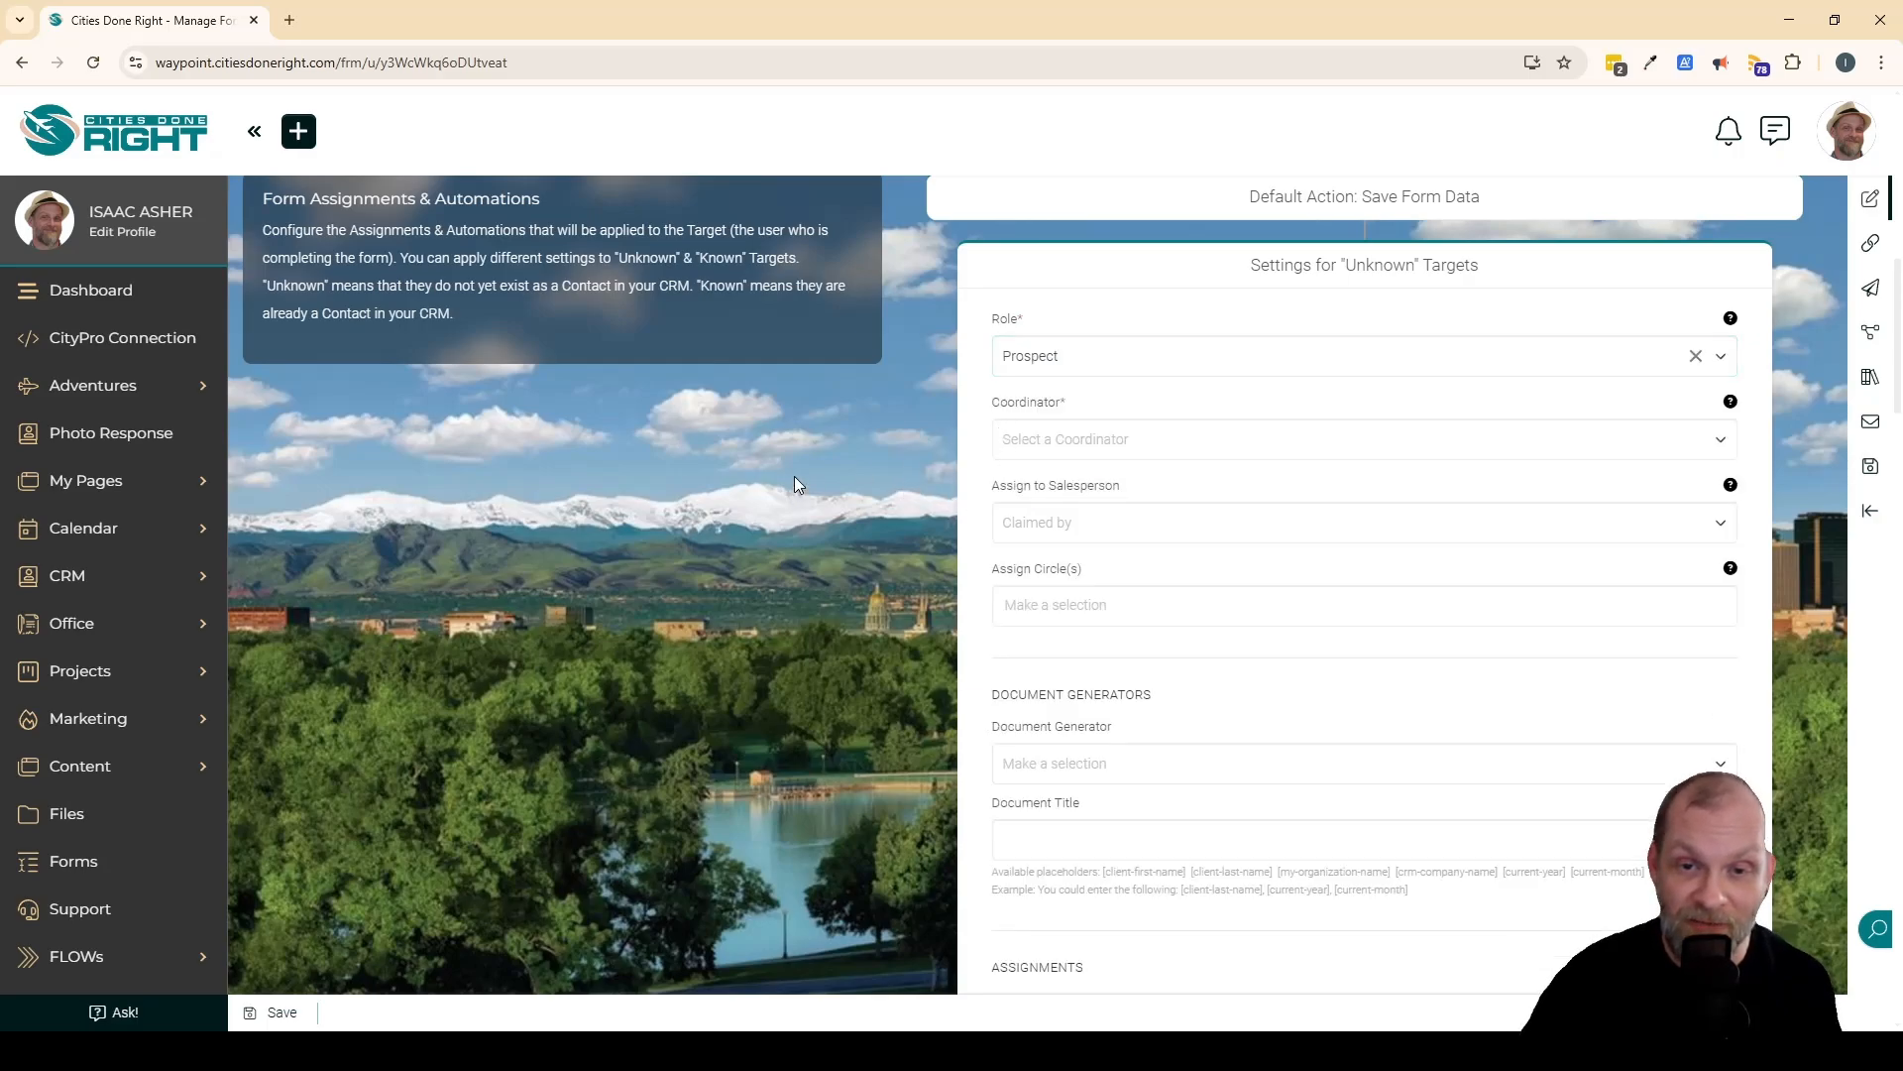
# Step: Change the "Unknown" Targets role to Client and review the document, project and assignment settings offered for it
pyautogui.click(1021, 369)
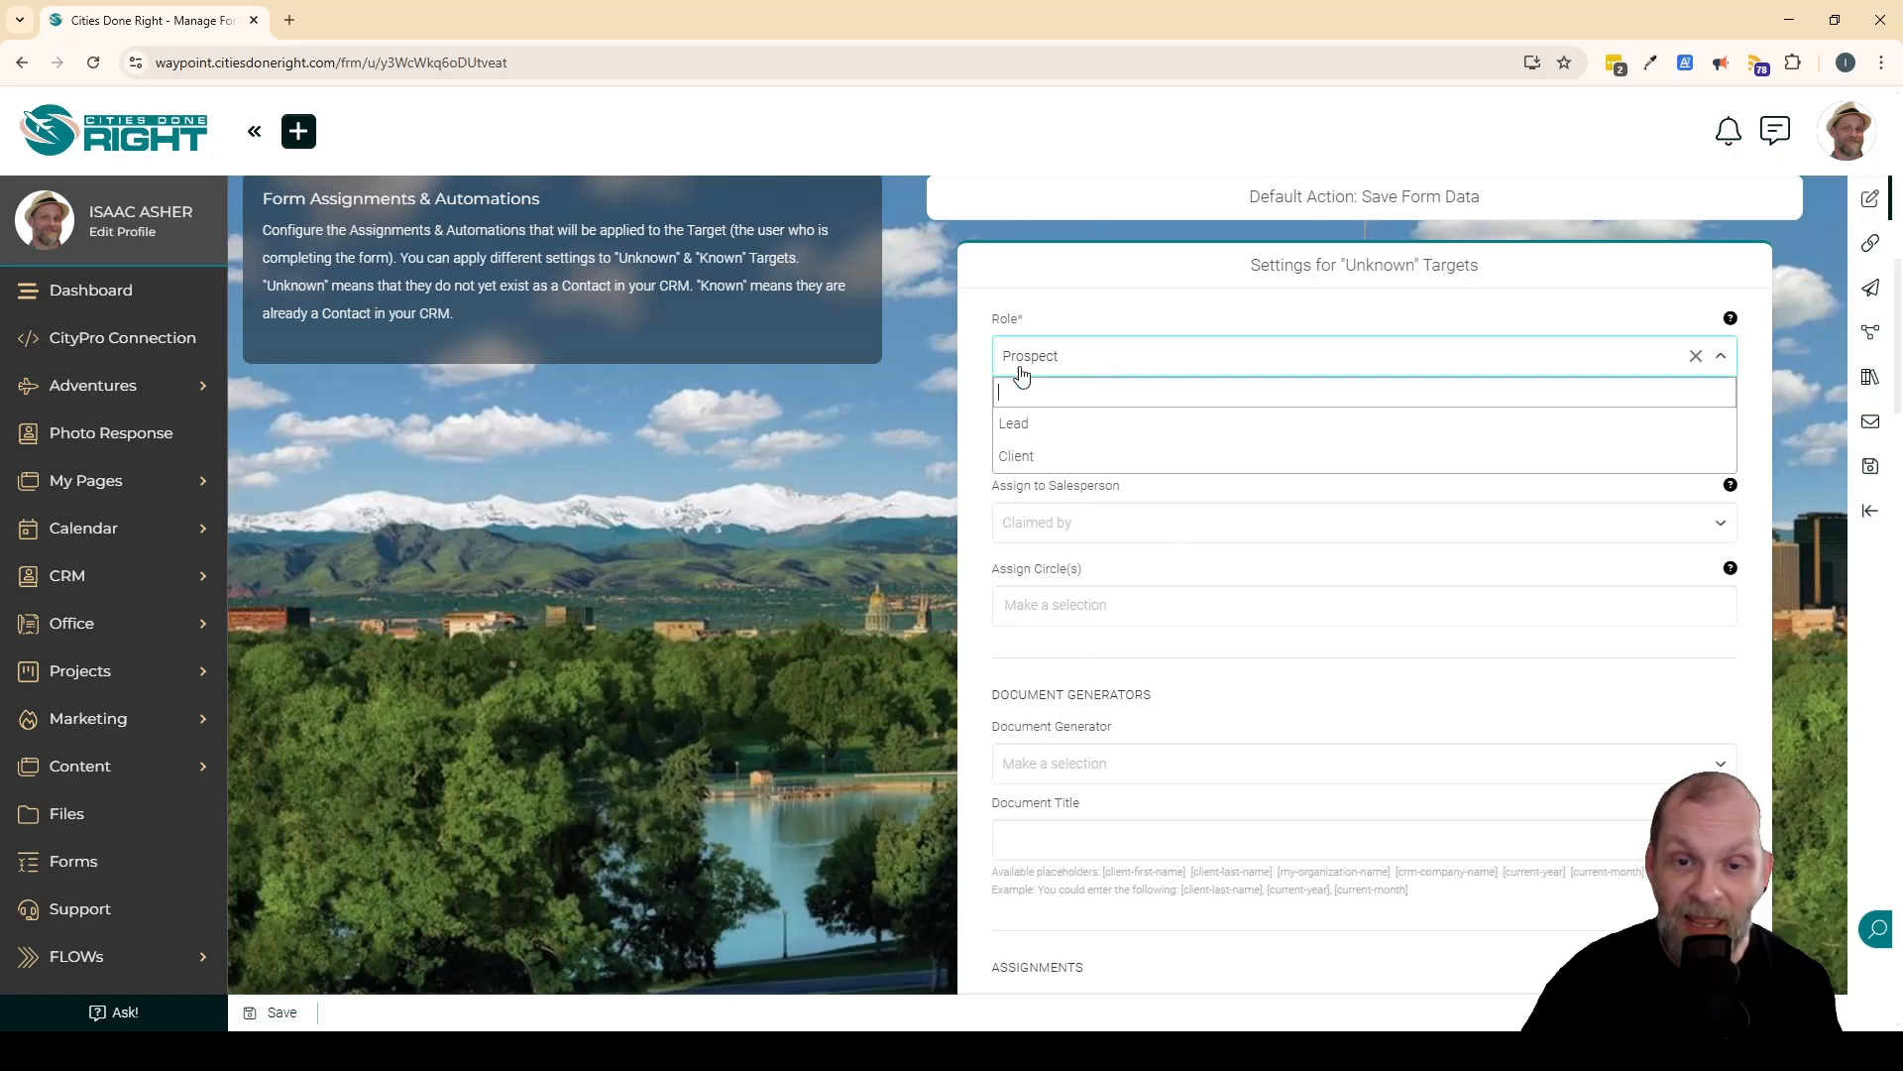
pyautogui.click(1025, 458)
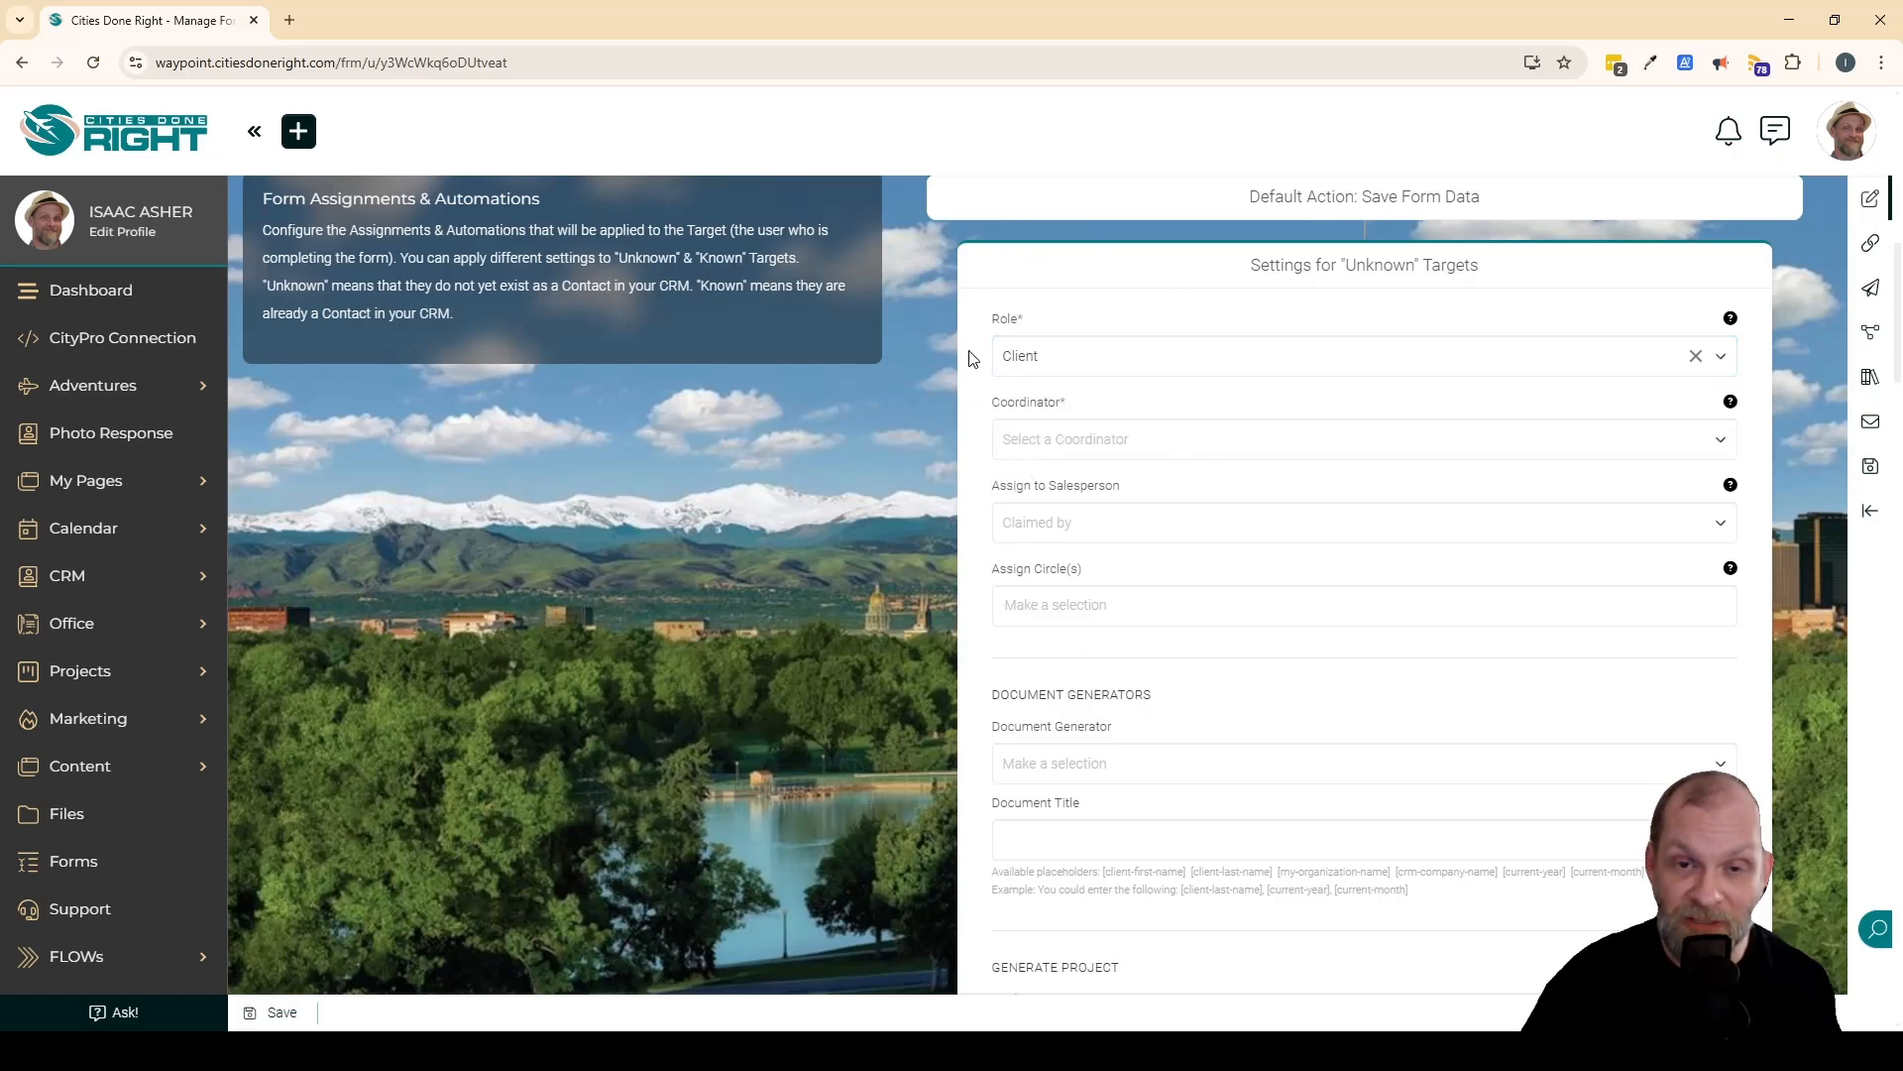
pyautogui.scroll(-5, 1203, 595)
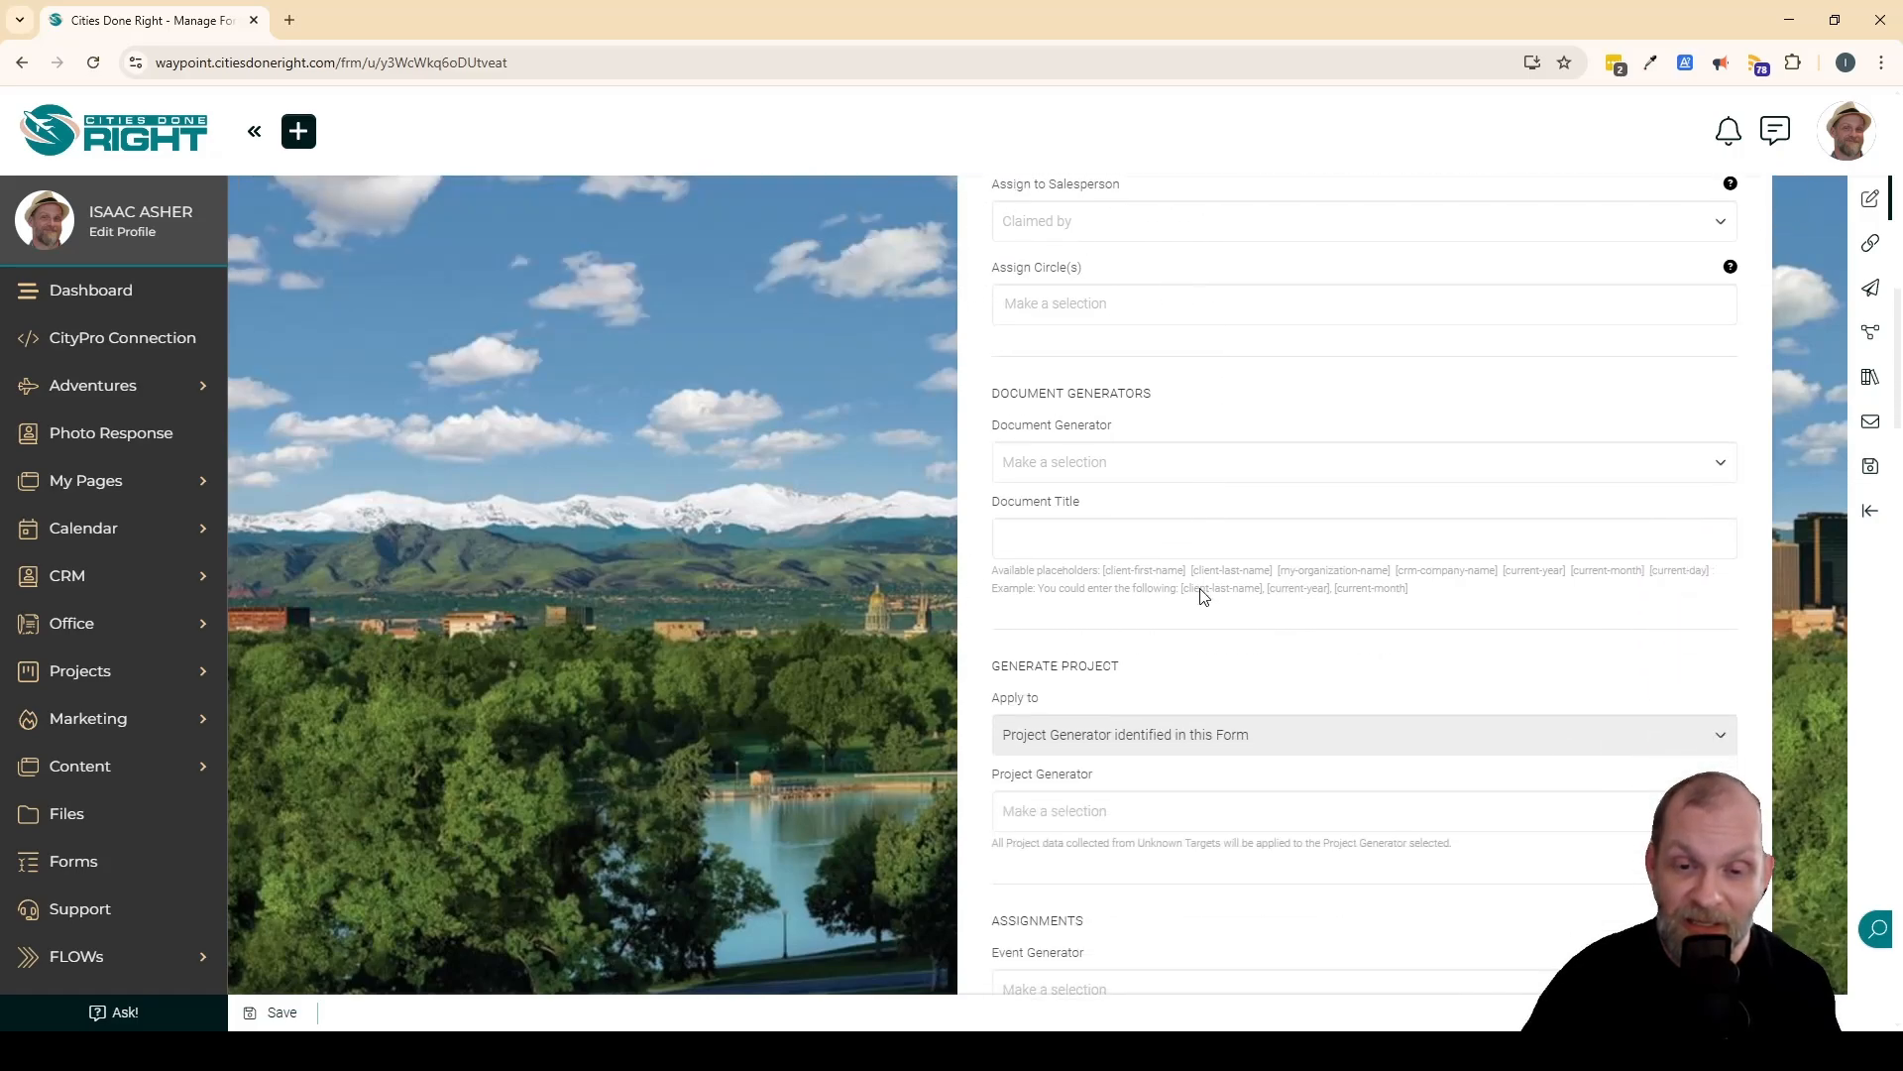
pyautogui.scroll(-8, 1180, 523)
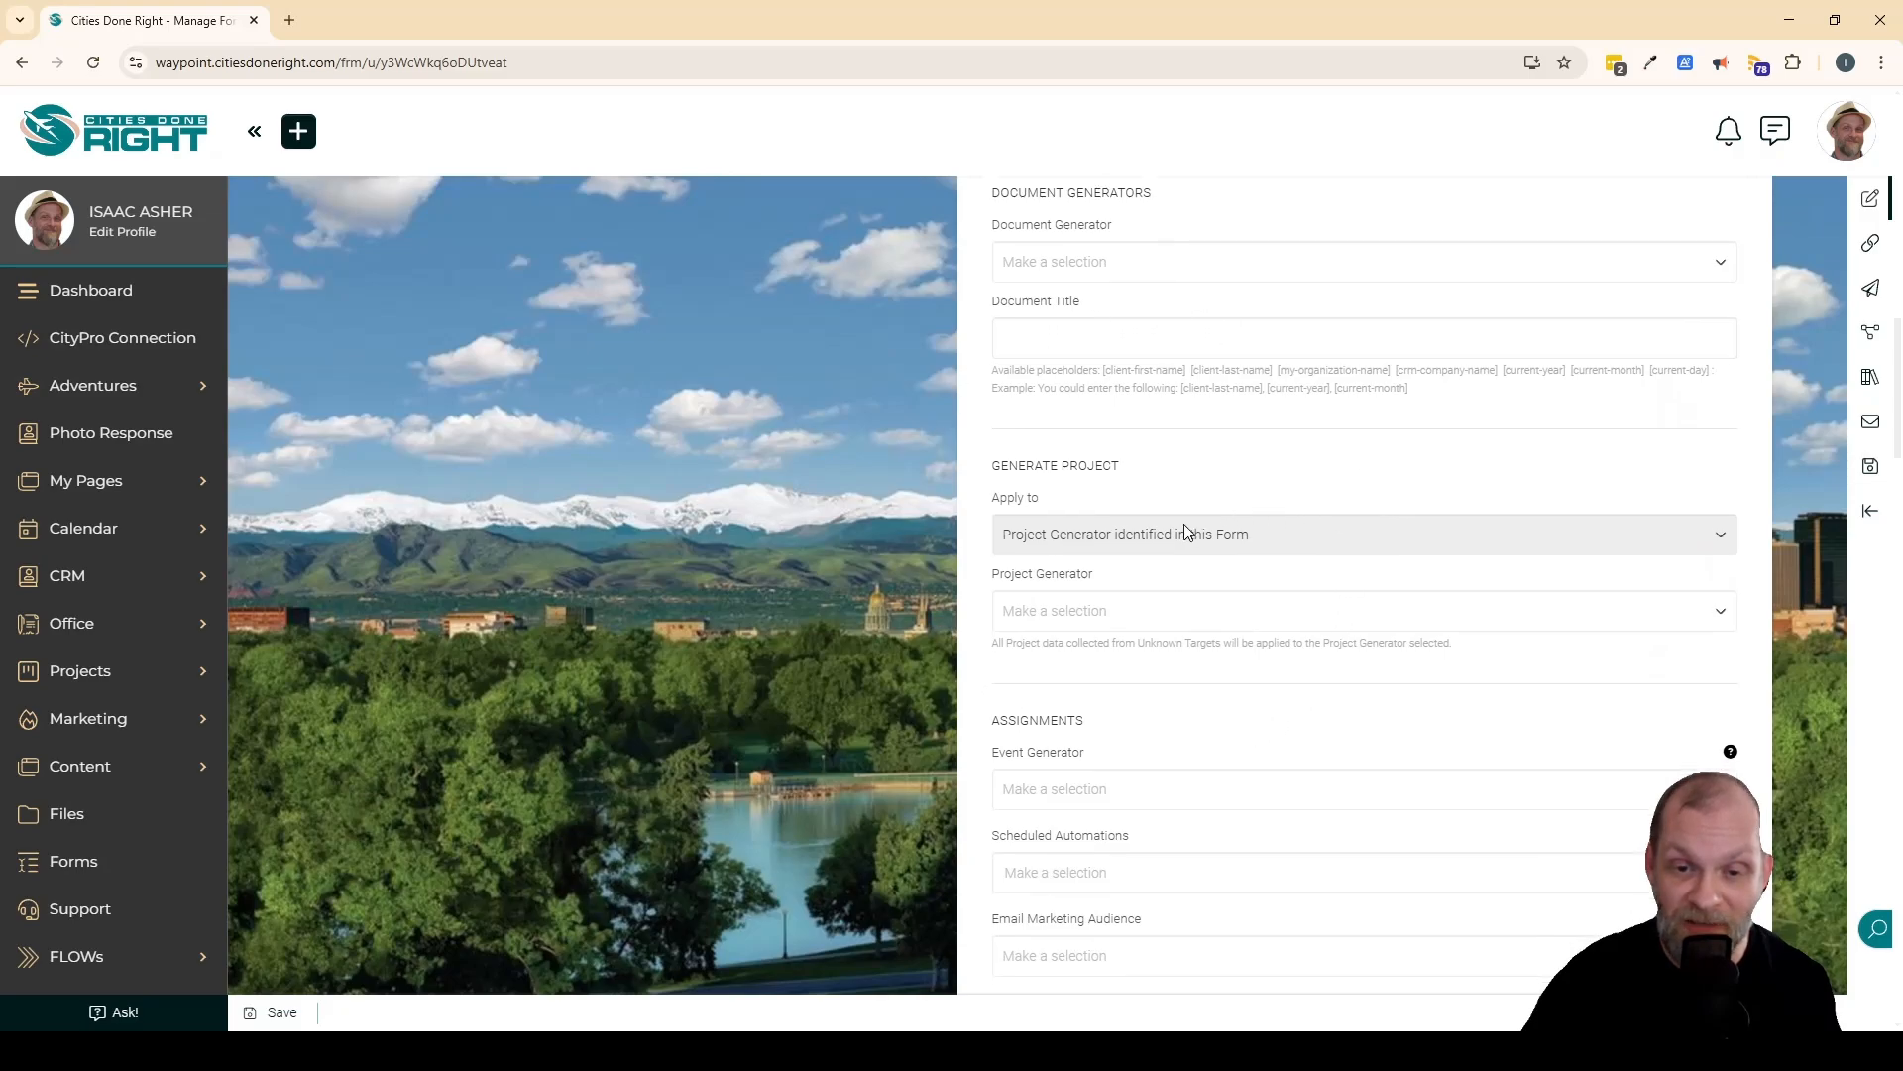
pyautogui.scroll(13, 1179, 523)
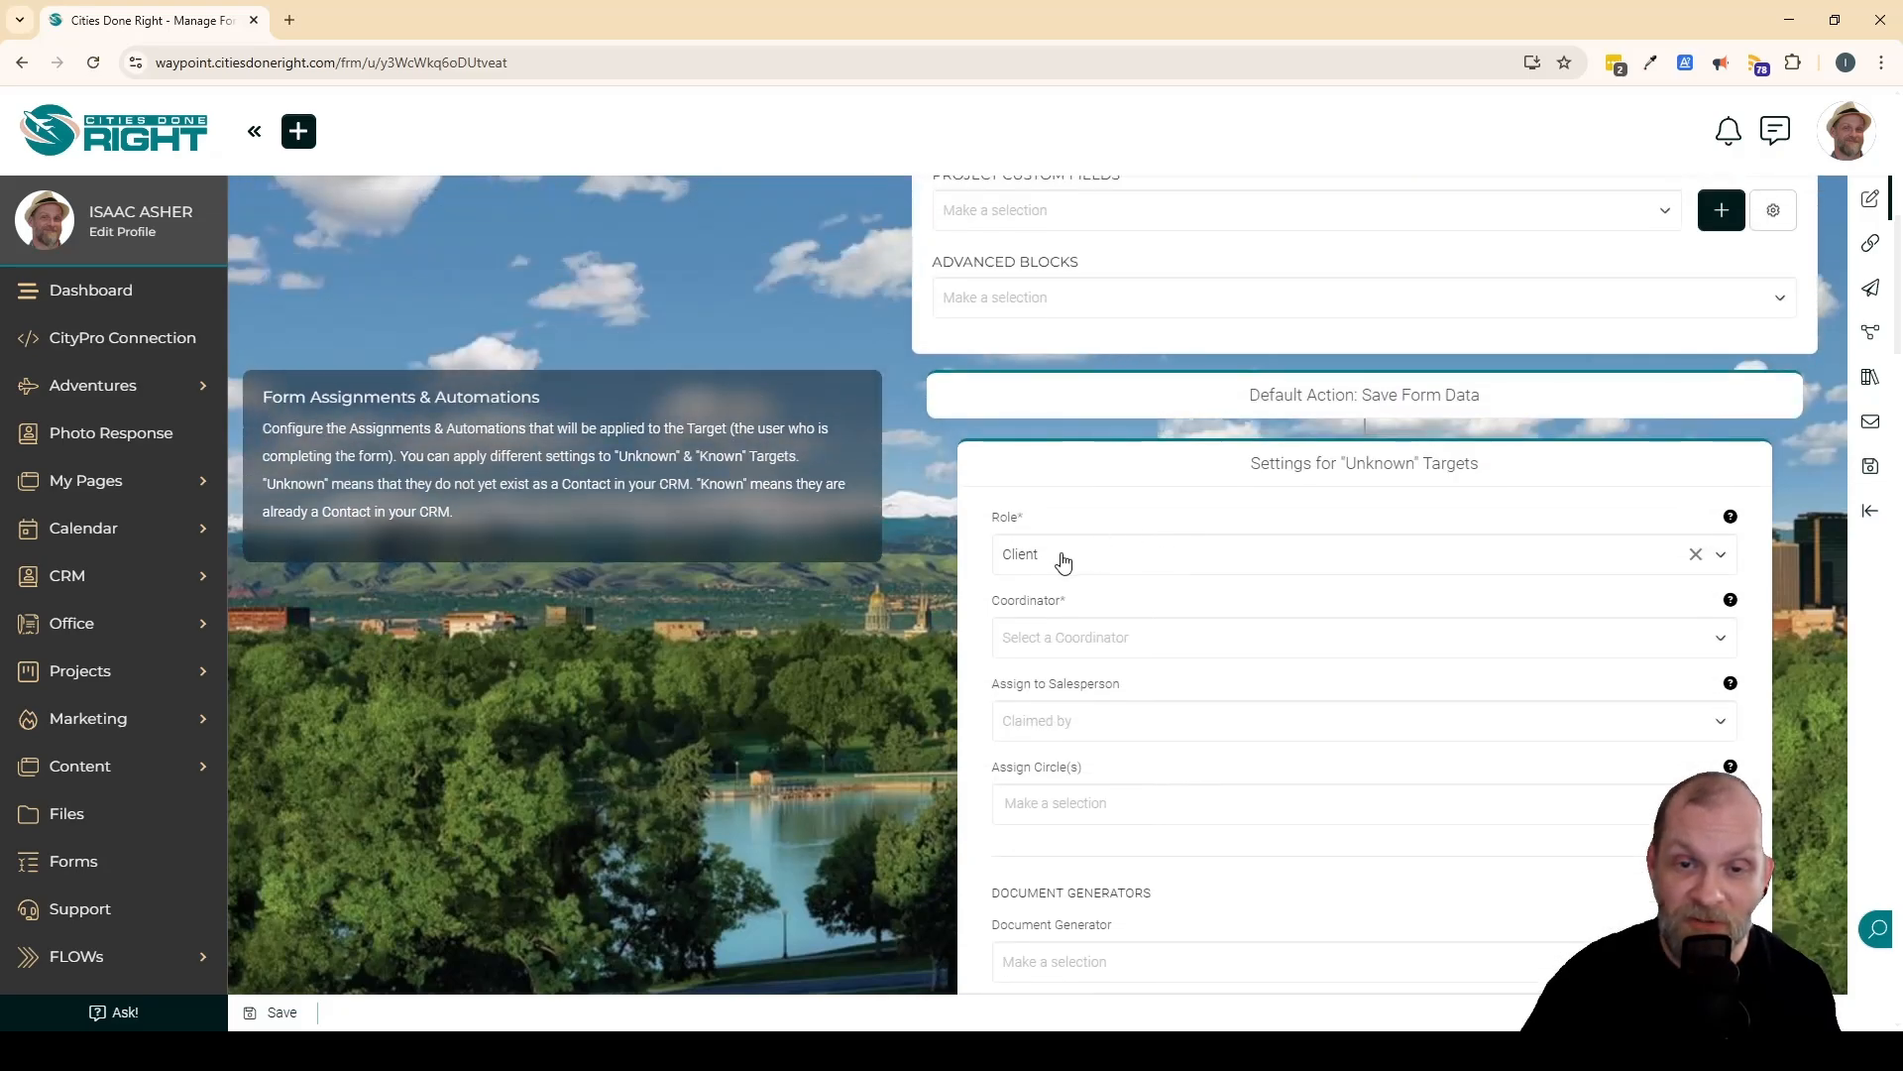
# Step: Try the Lead role for "Unknown" Targets, review its settings, and switch the role back to Client
pyautogui.click(1062, 552)
pyautogui.click(1031, 620)
pyautogui.scroll(-7, 1219, 694)
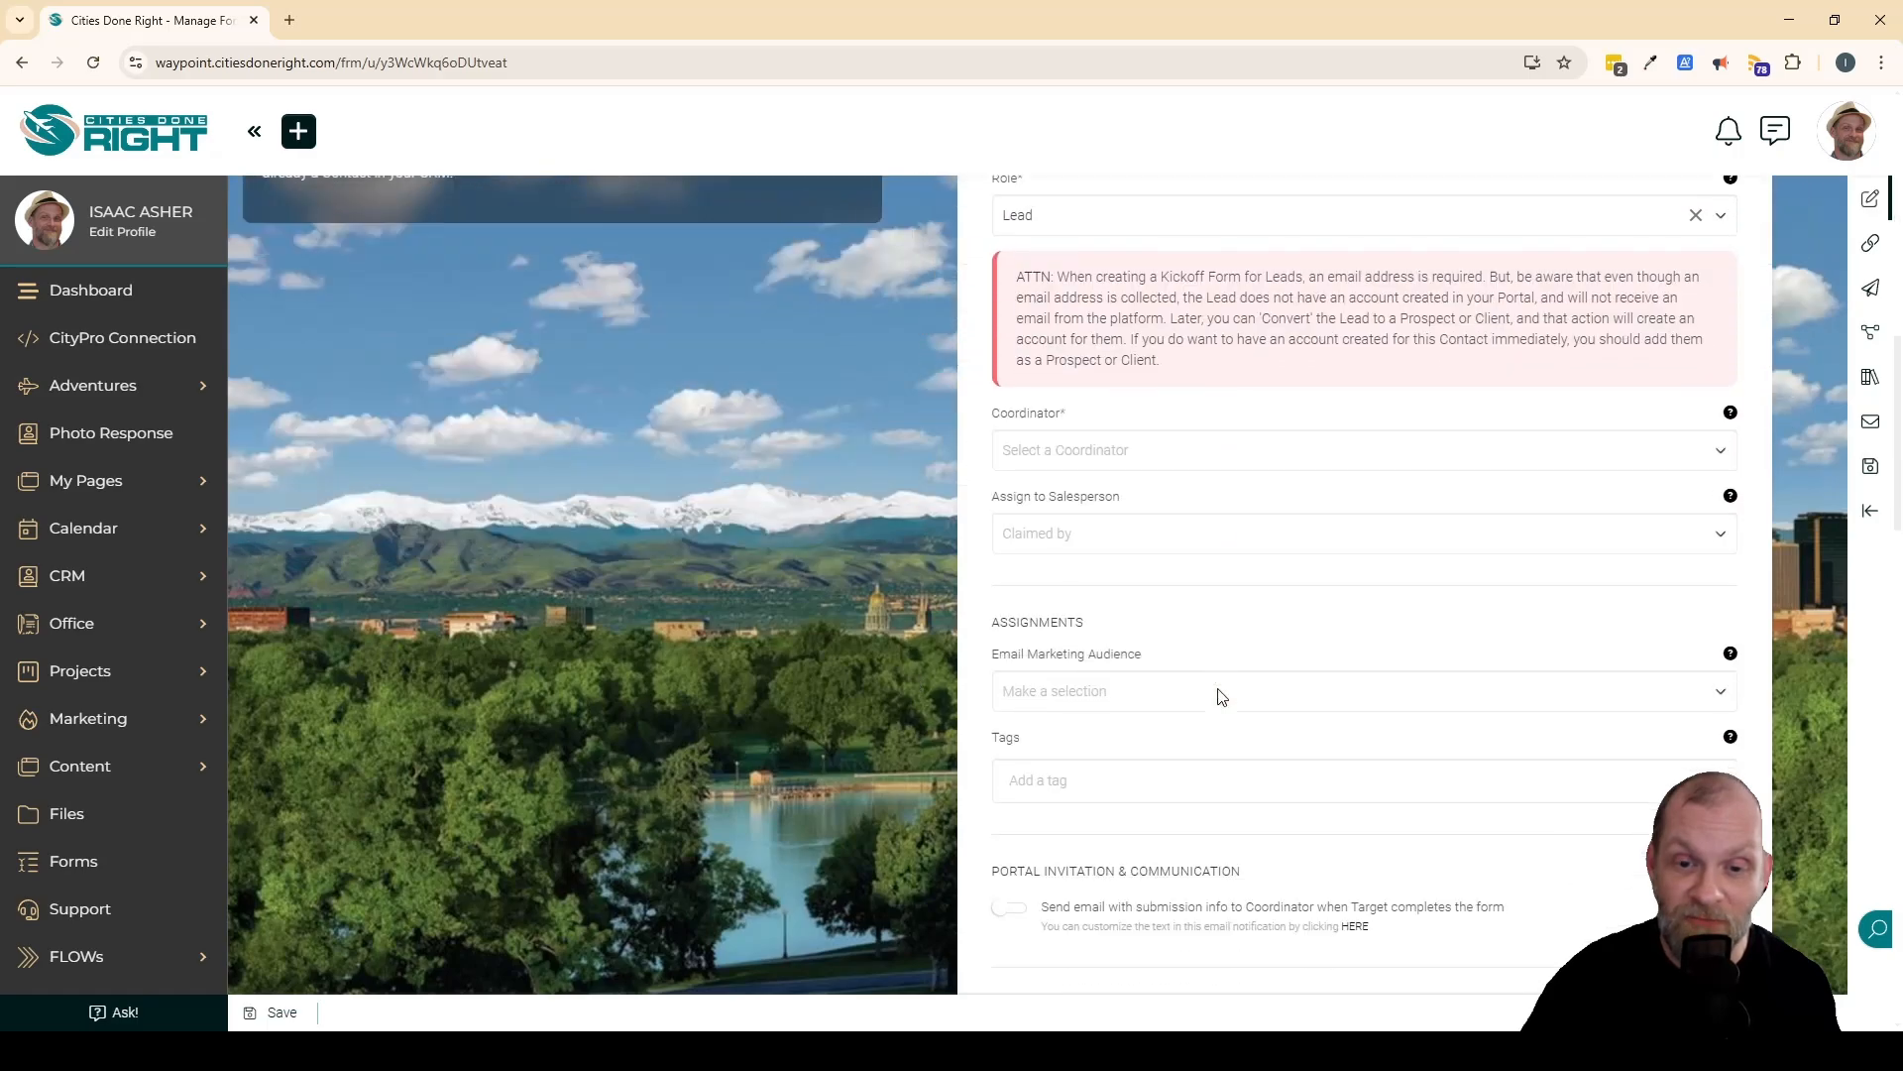
pyautogui.scroll(7, 1325, 463)
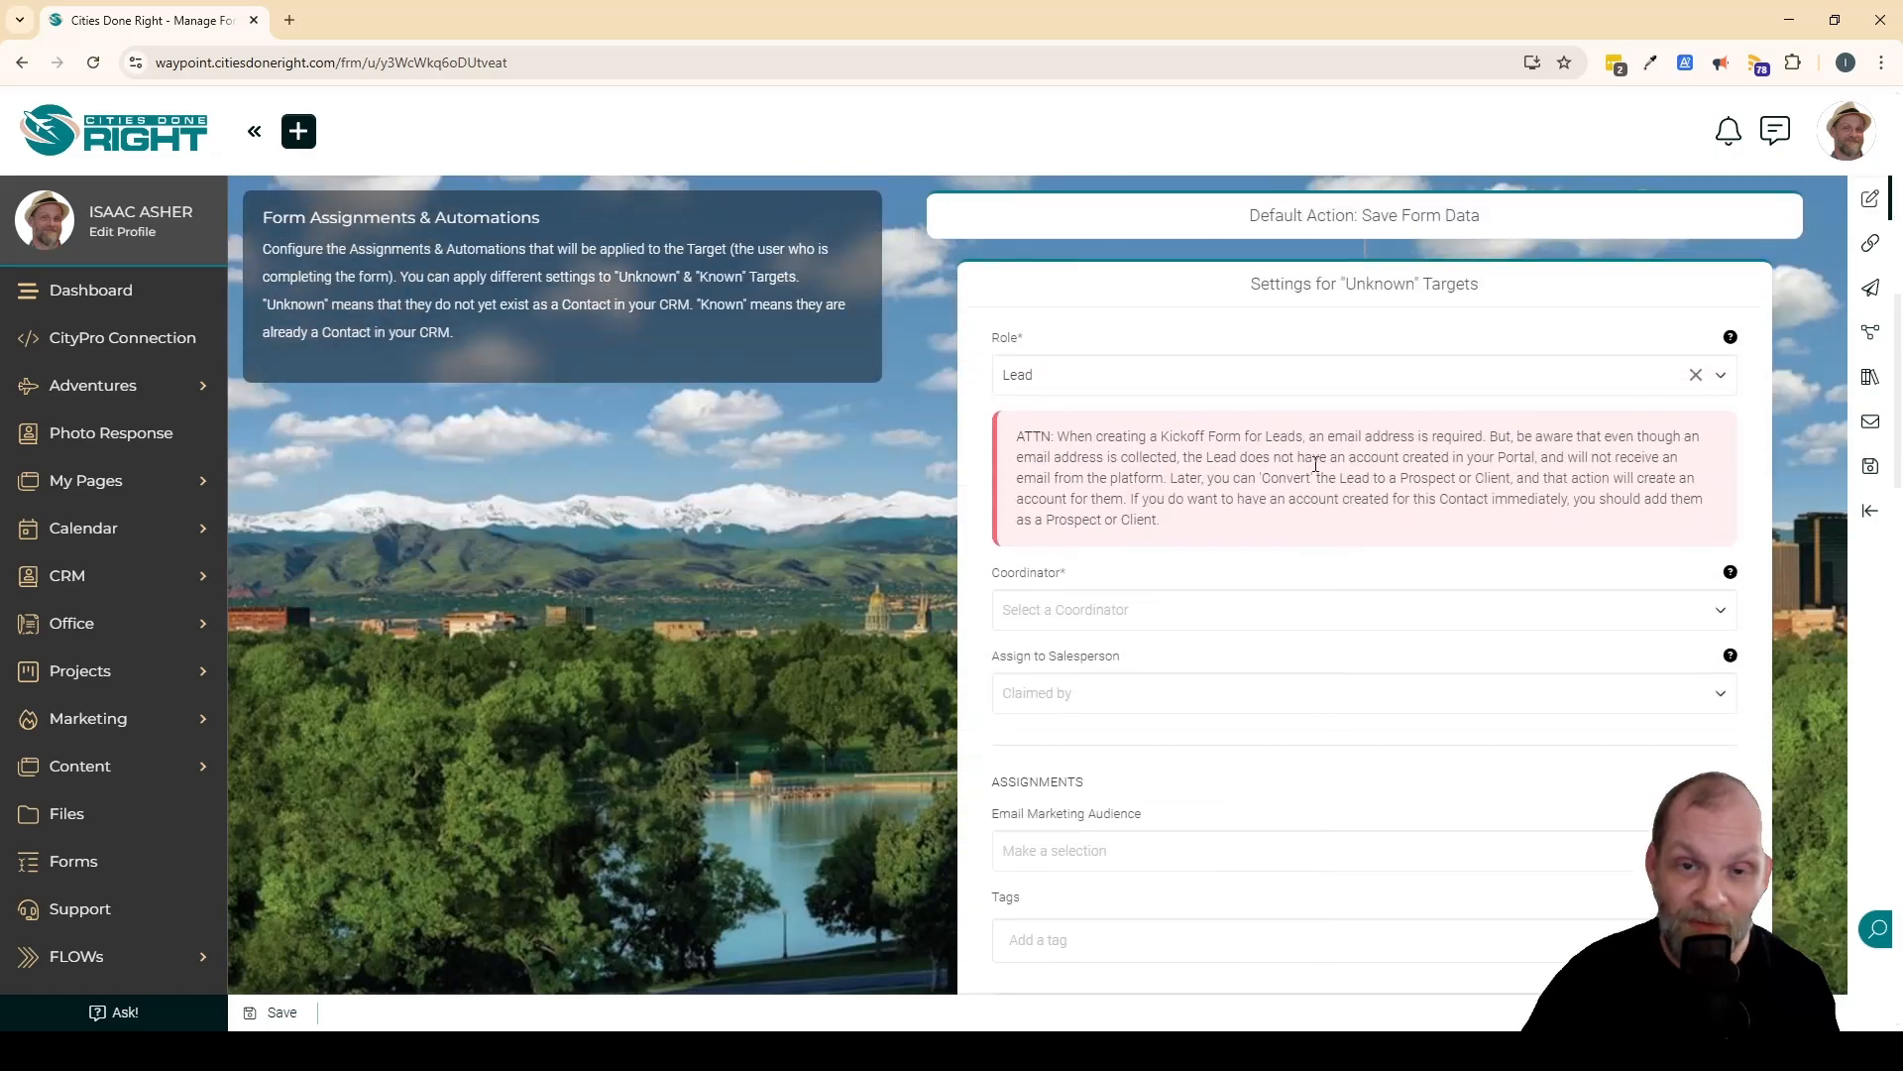
pyautogui.click(1101, 565)
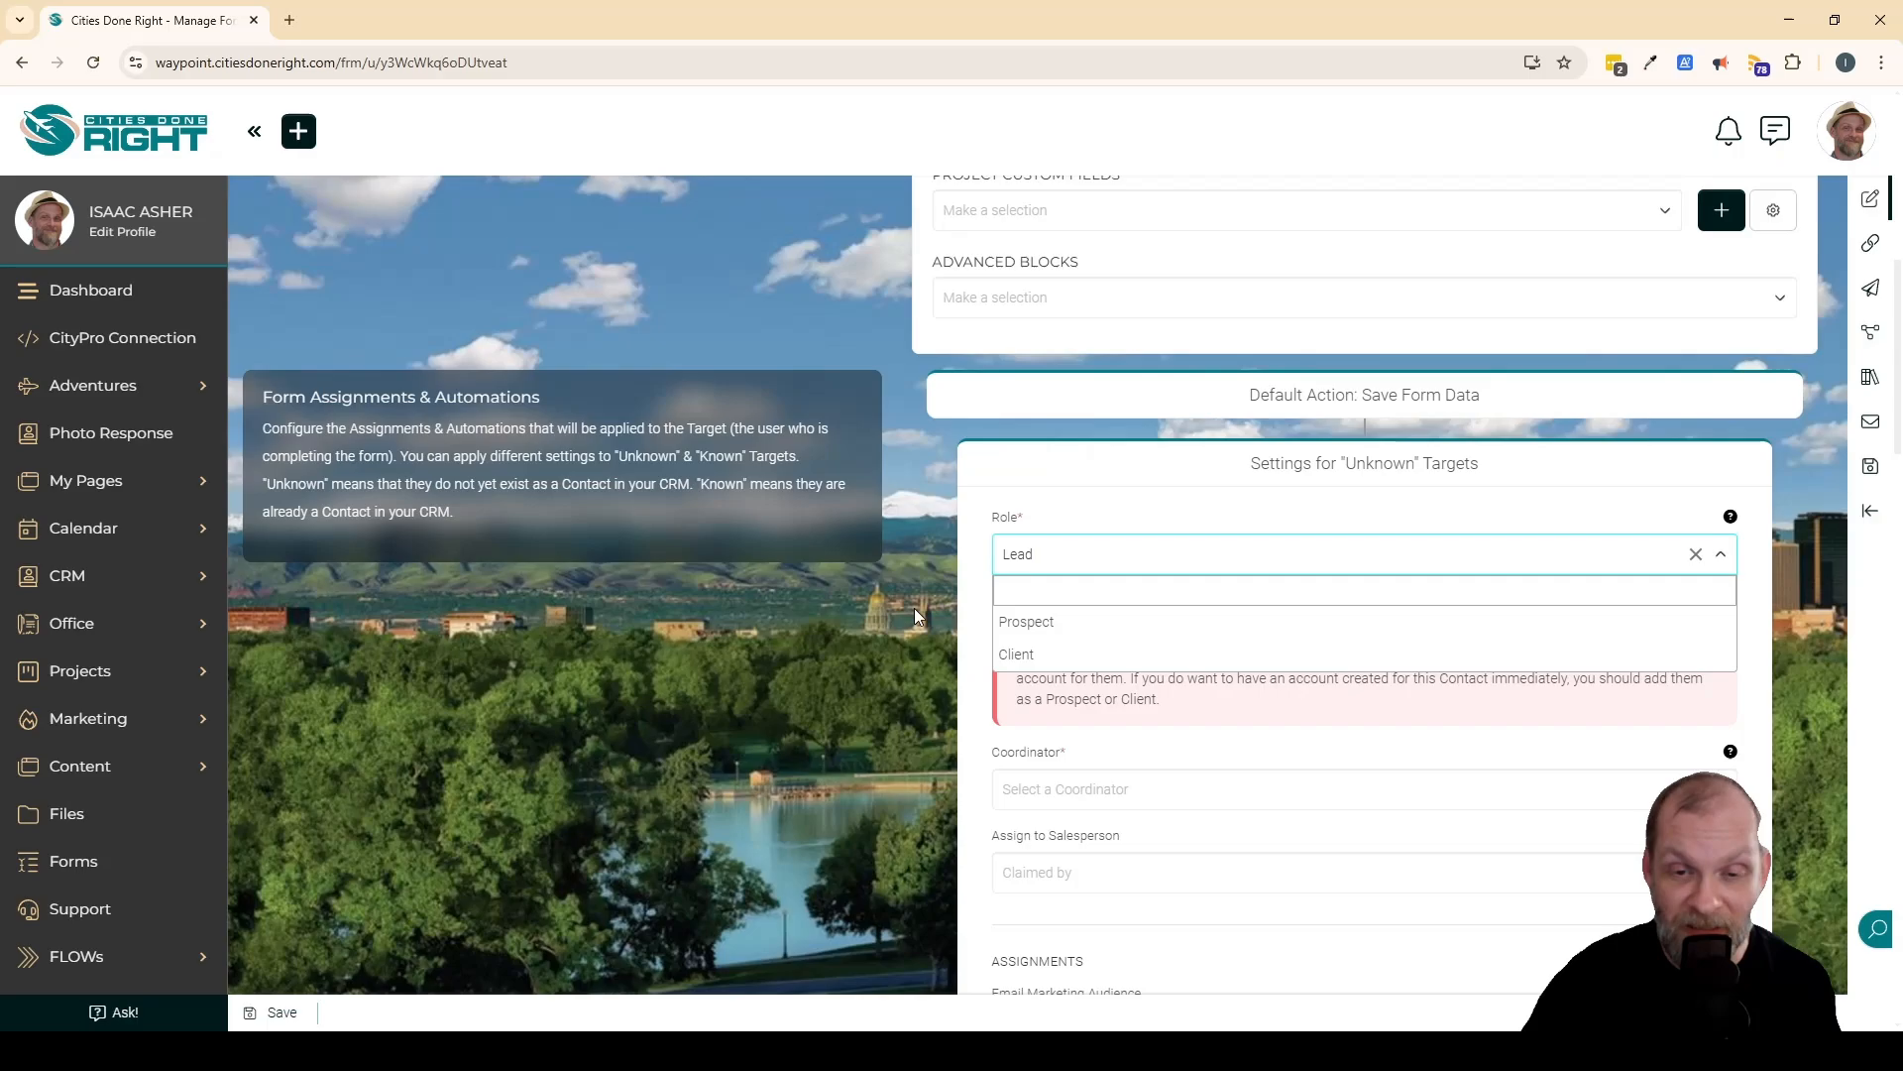
pyautogui.click(1029, 656)
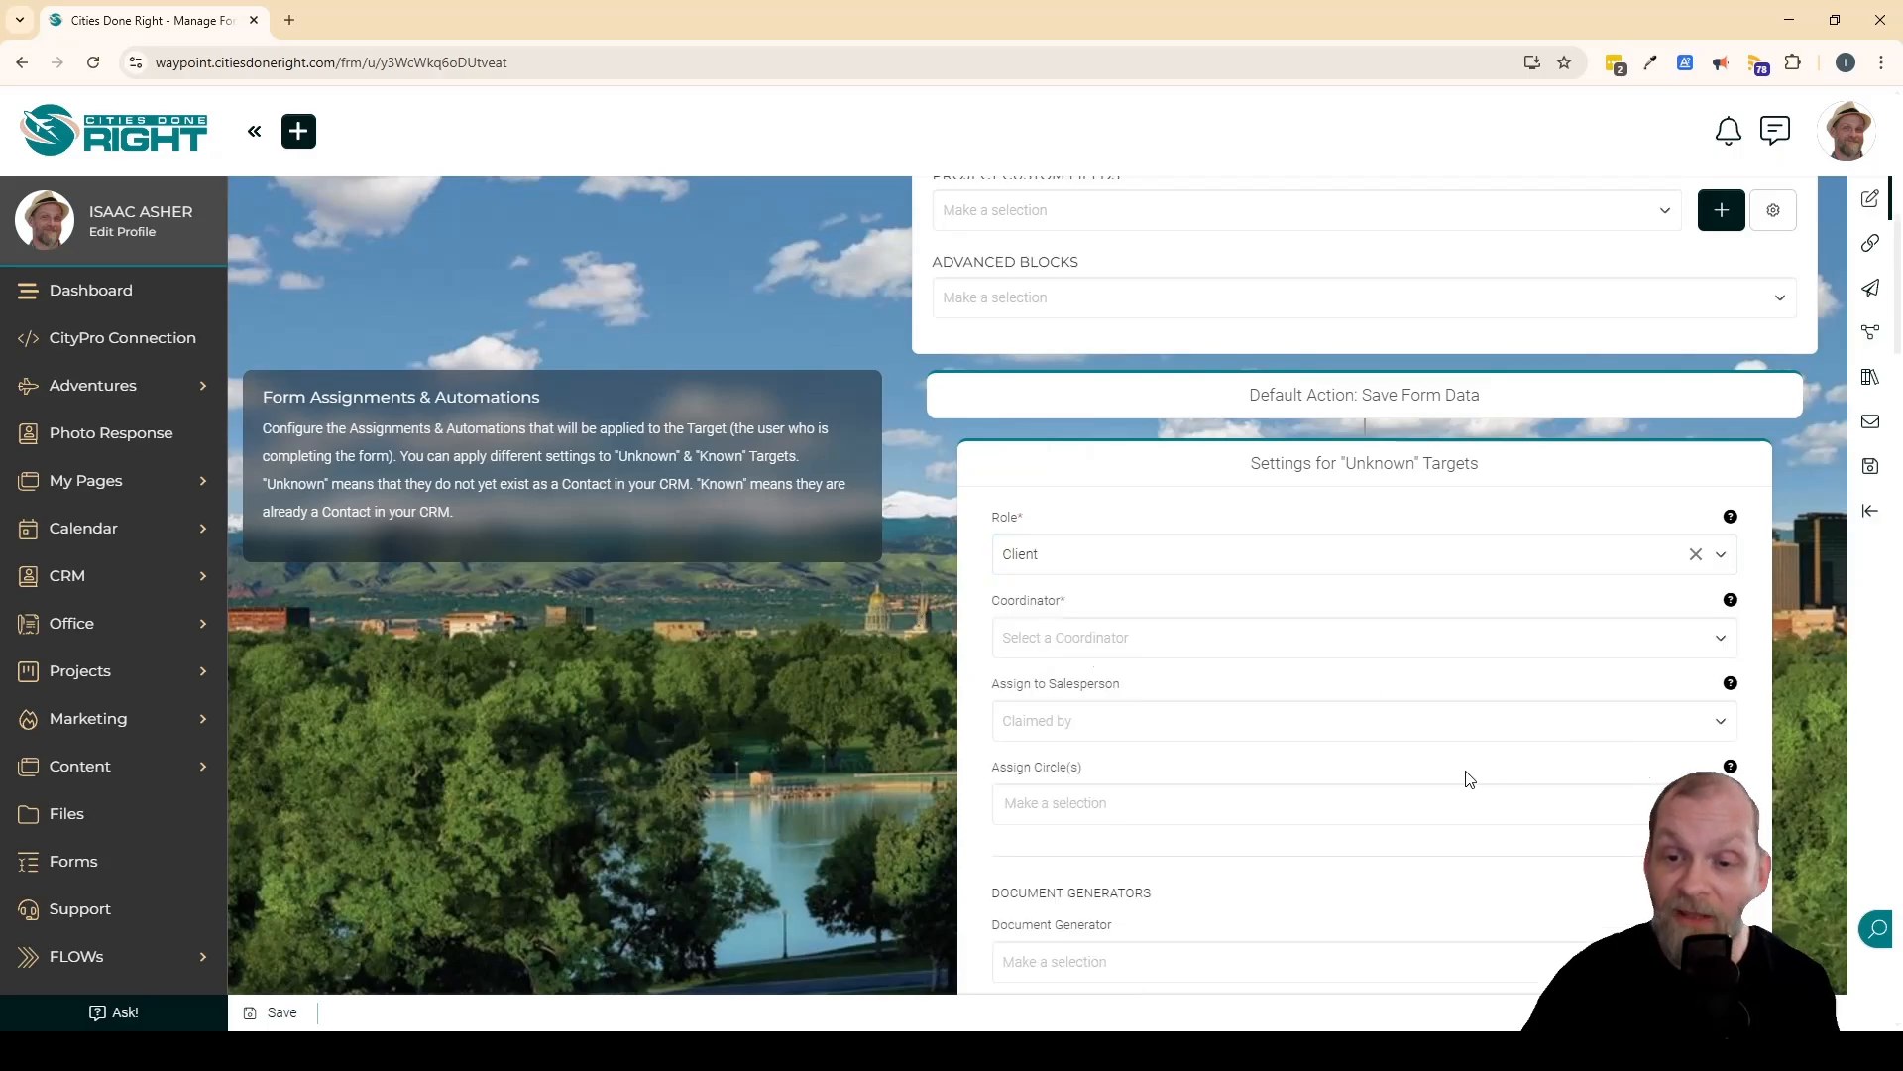
# Step: Assign the signed-in user as Coordinator for "Unknown" Targets
pyautogui.scroll(-6, 1249, 942)
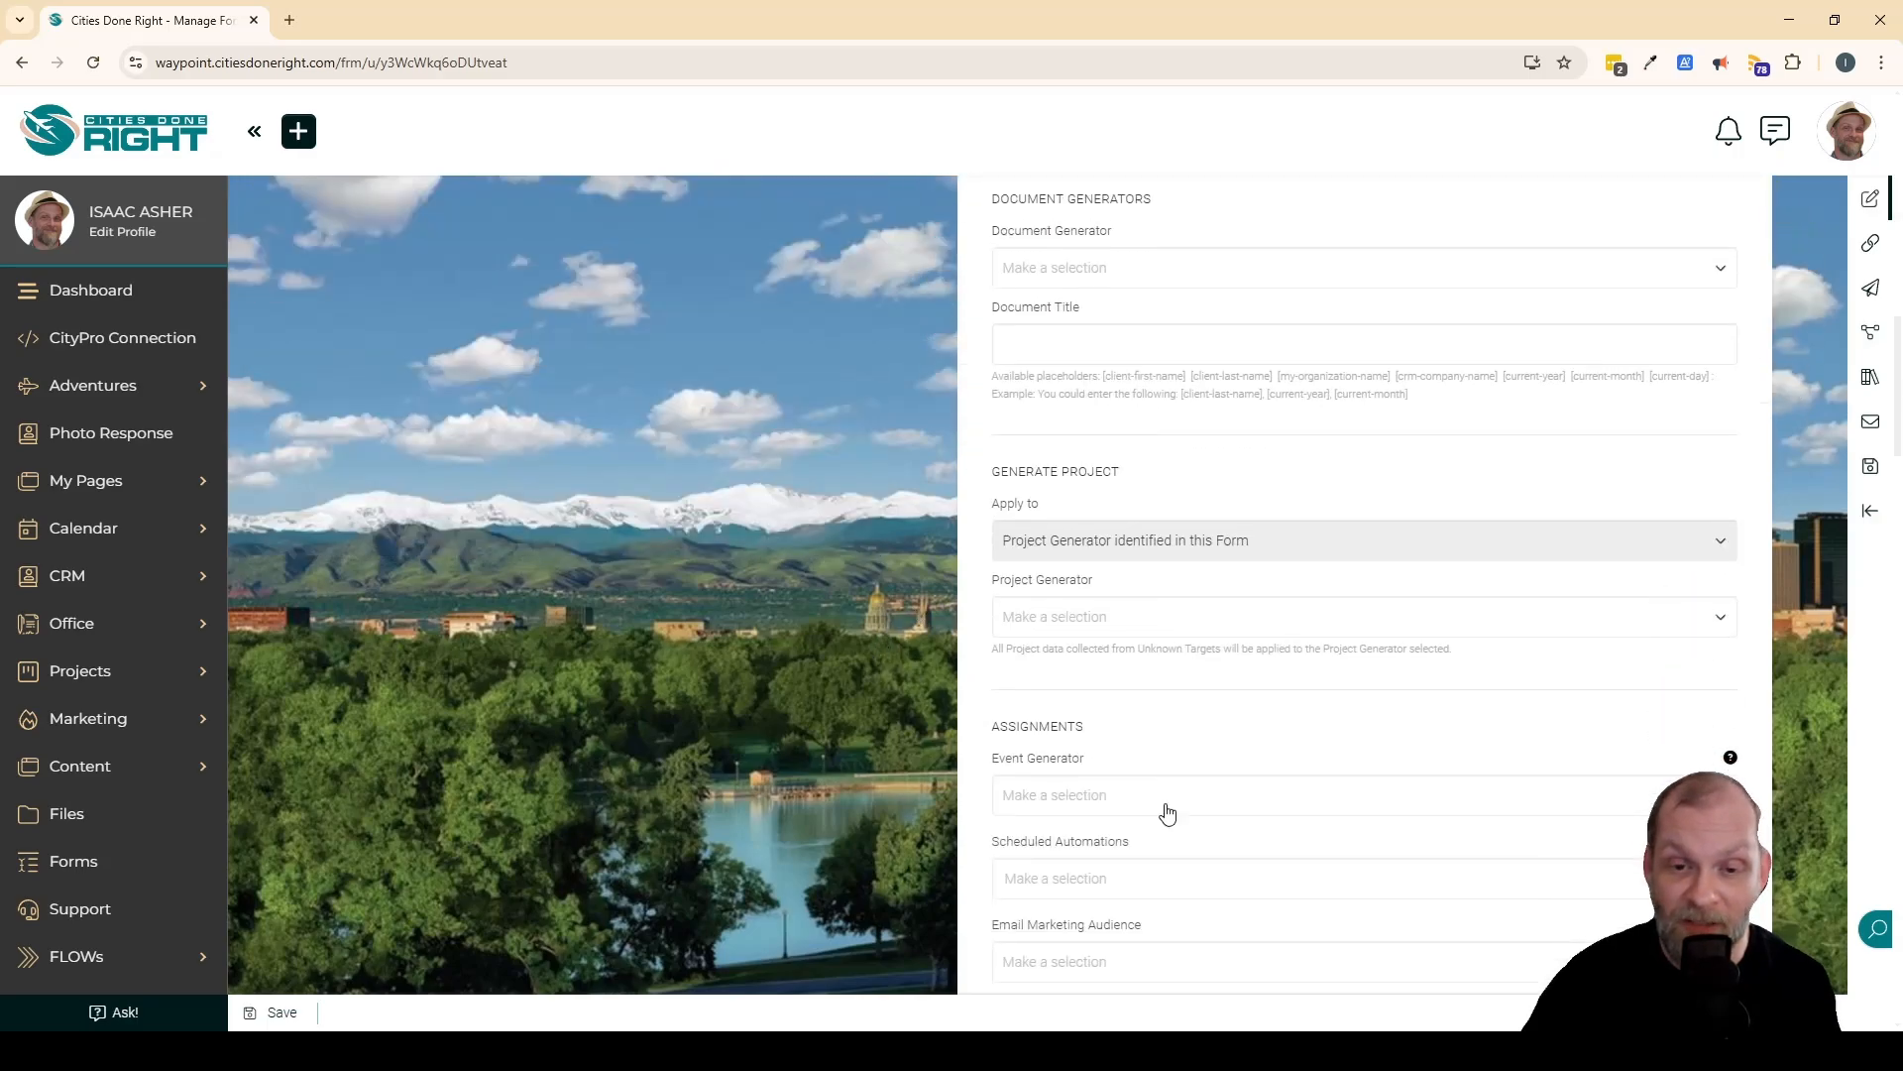
pyautogui.scroll(7, 1167, 815)
pyautogui.click(1127, 742)
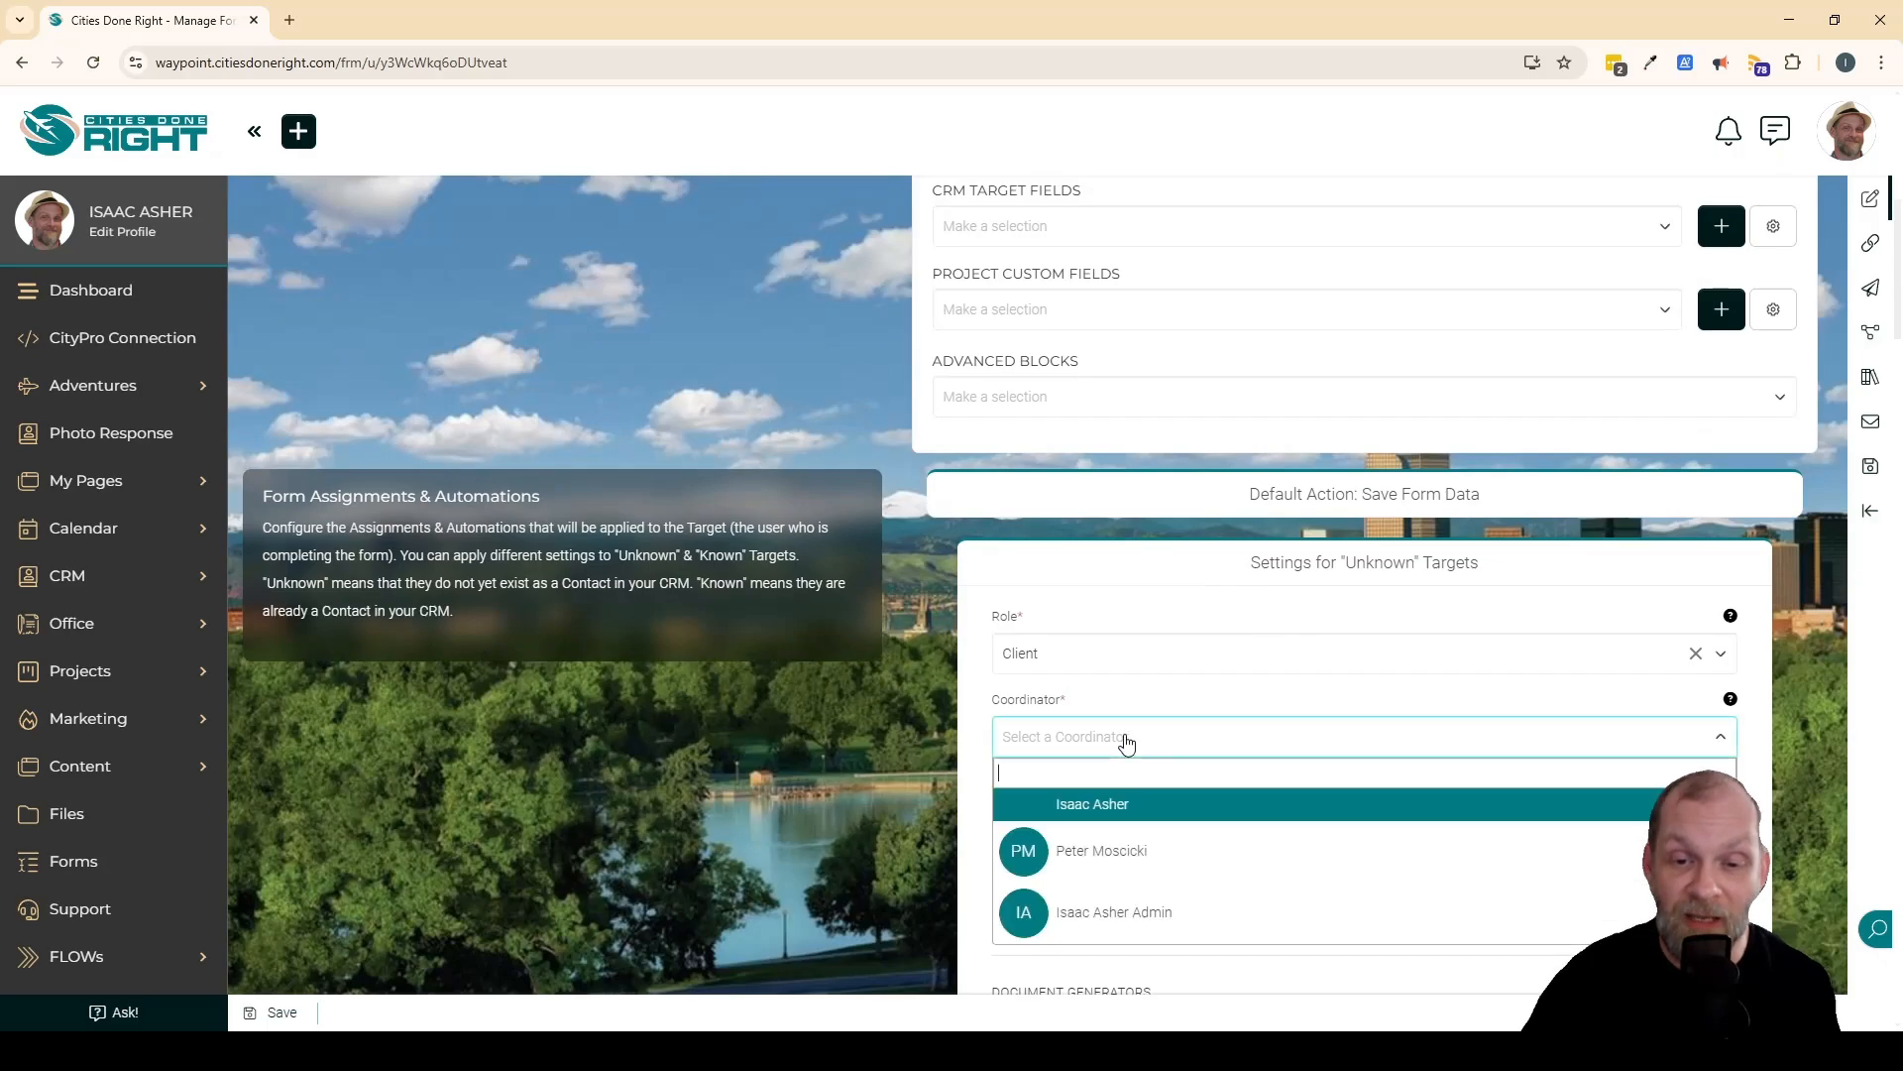
pyautogui.click(1066, 825)
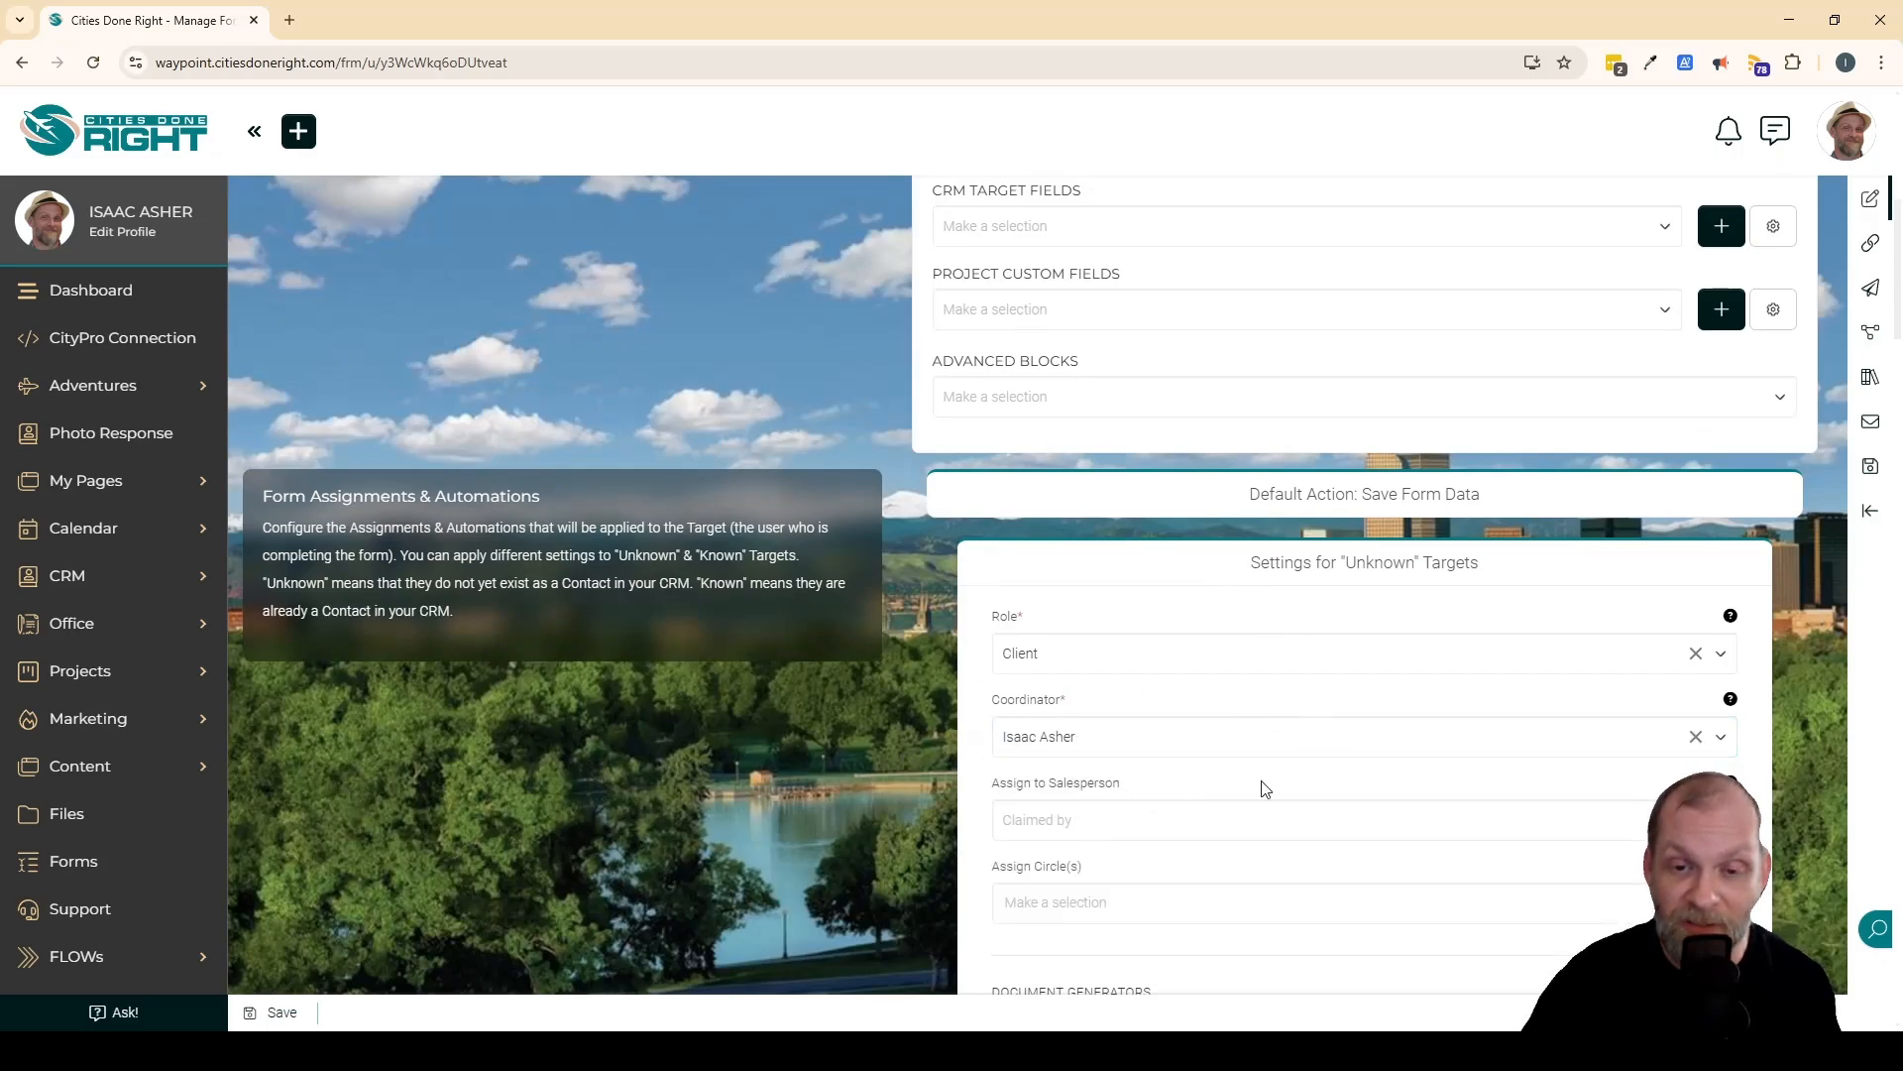
# Step: Examine the Circle choices and the document and project generator settings for "Unknown" Targets without choosing any
pyautogui.scroll(-7, 1289, 783)
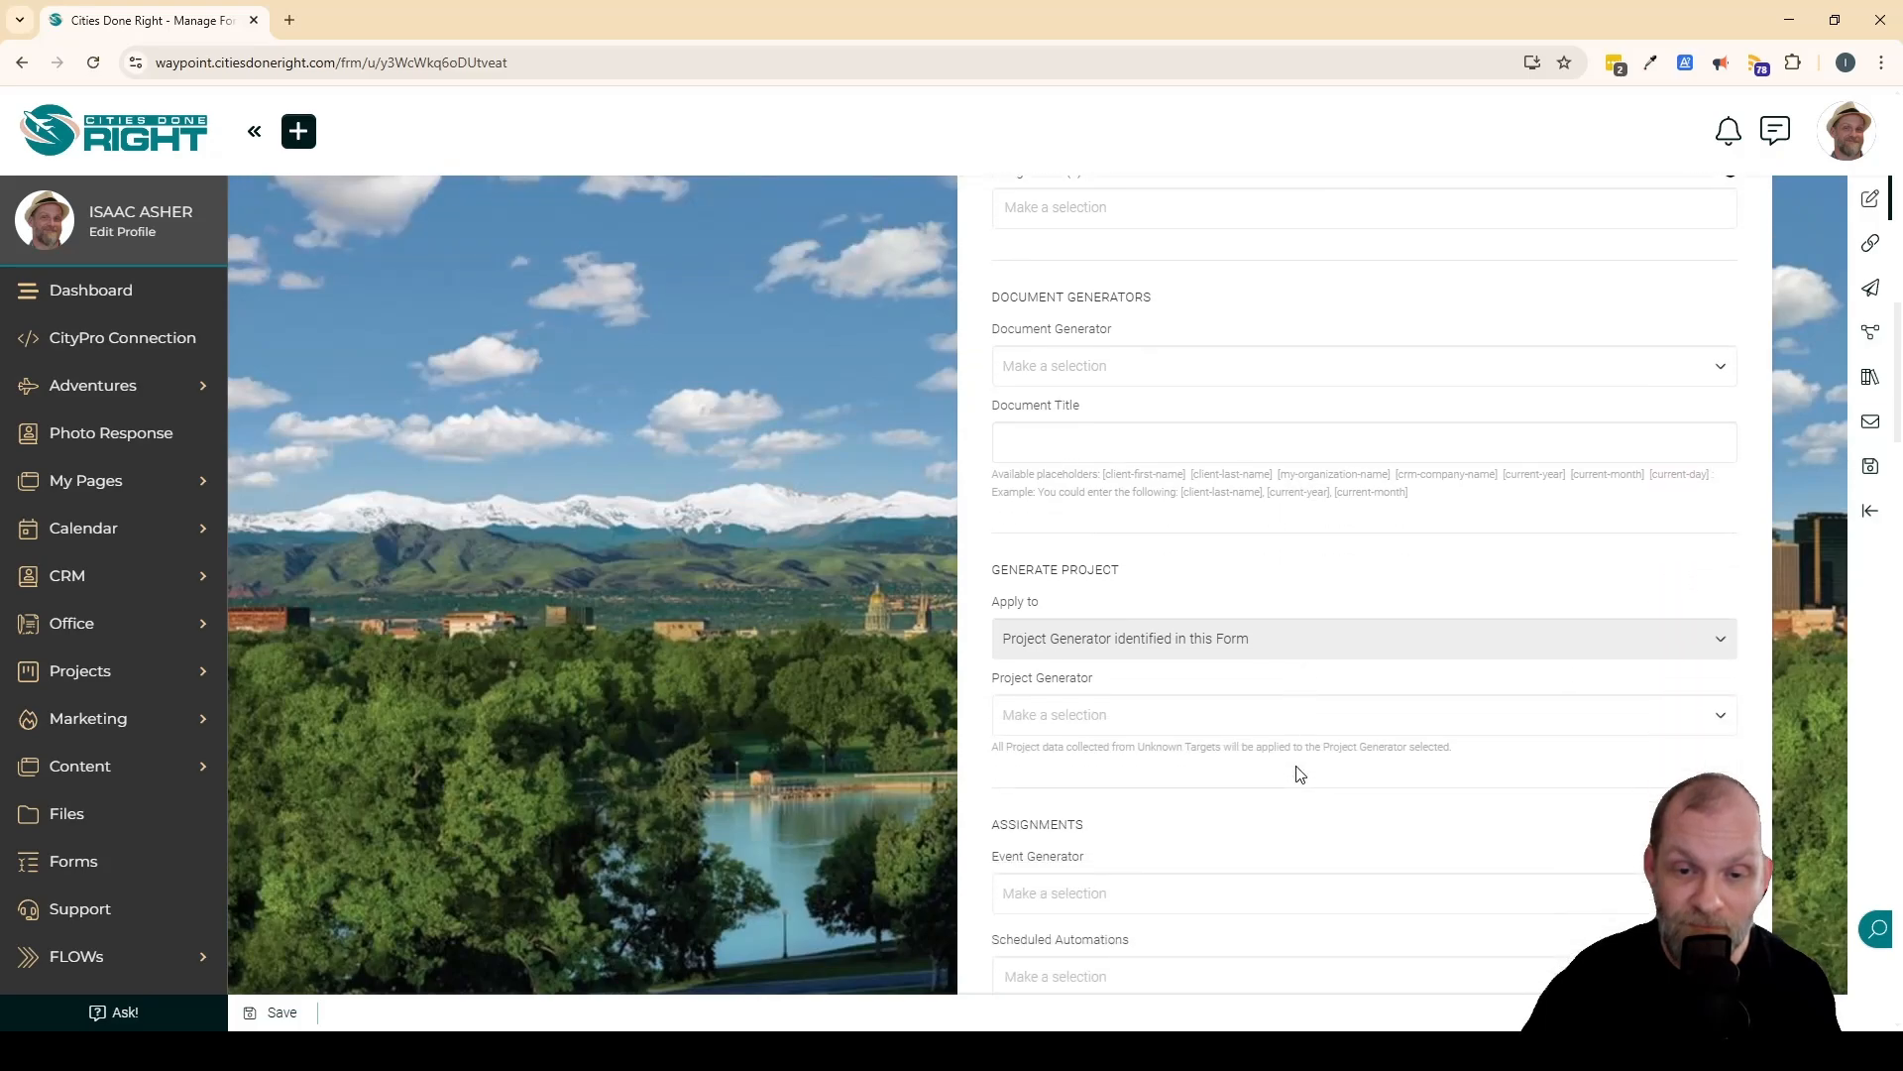
pyautogui.scroll(-4, 1300, 774)
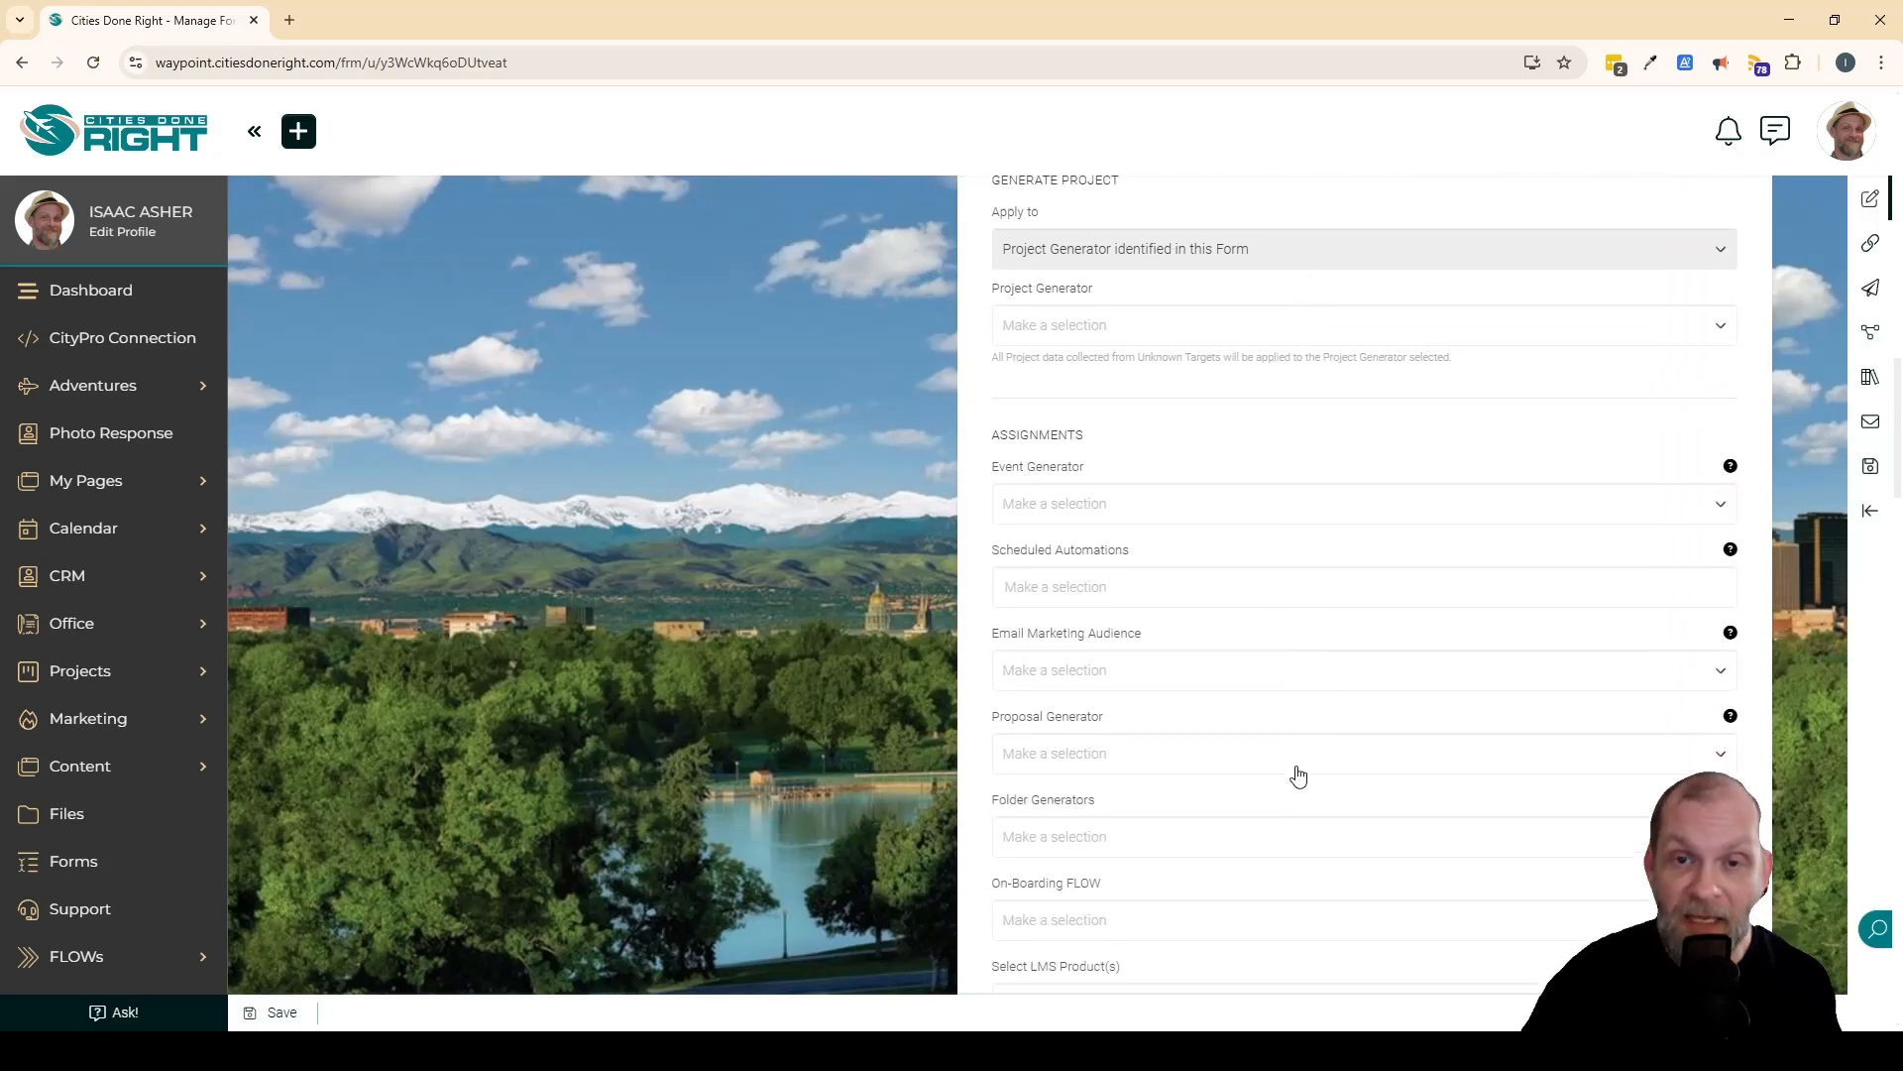
pyautogui.scroll(6, 1299, 775)
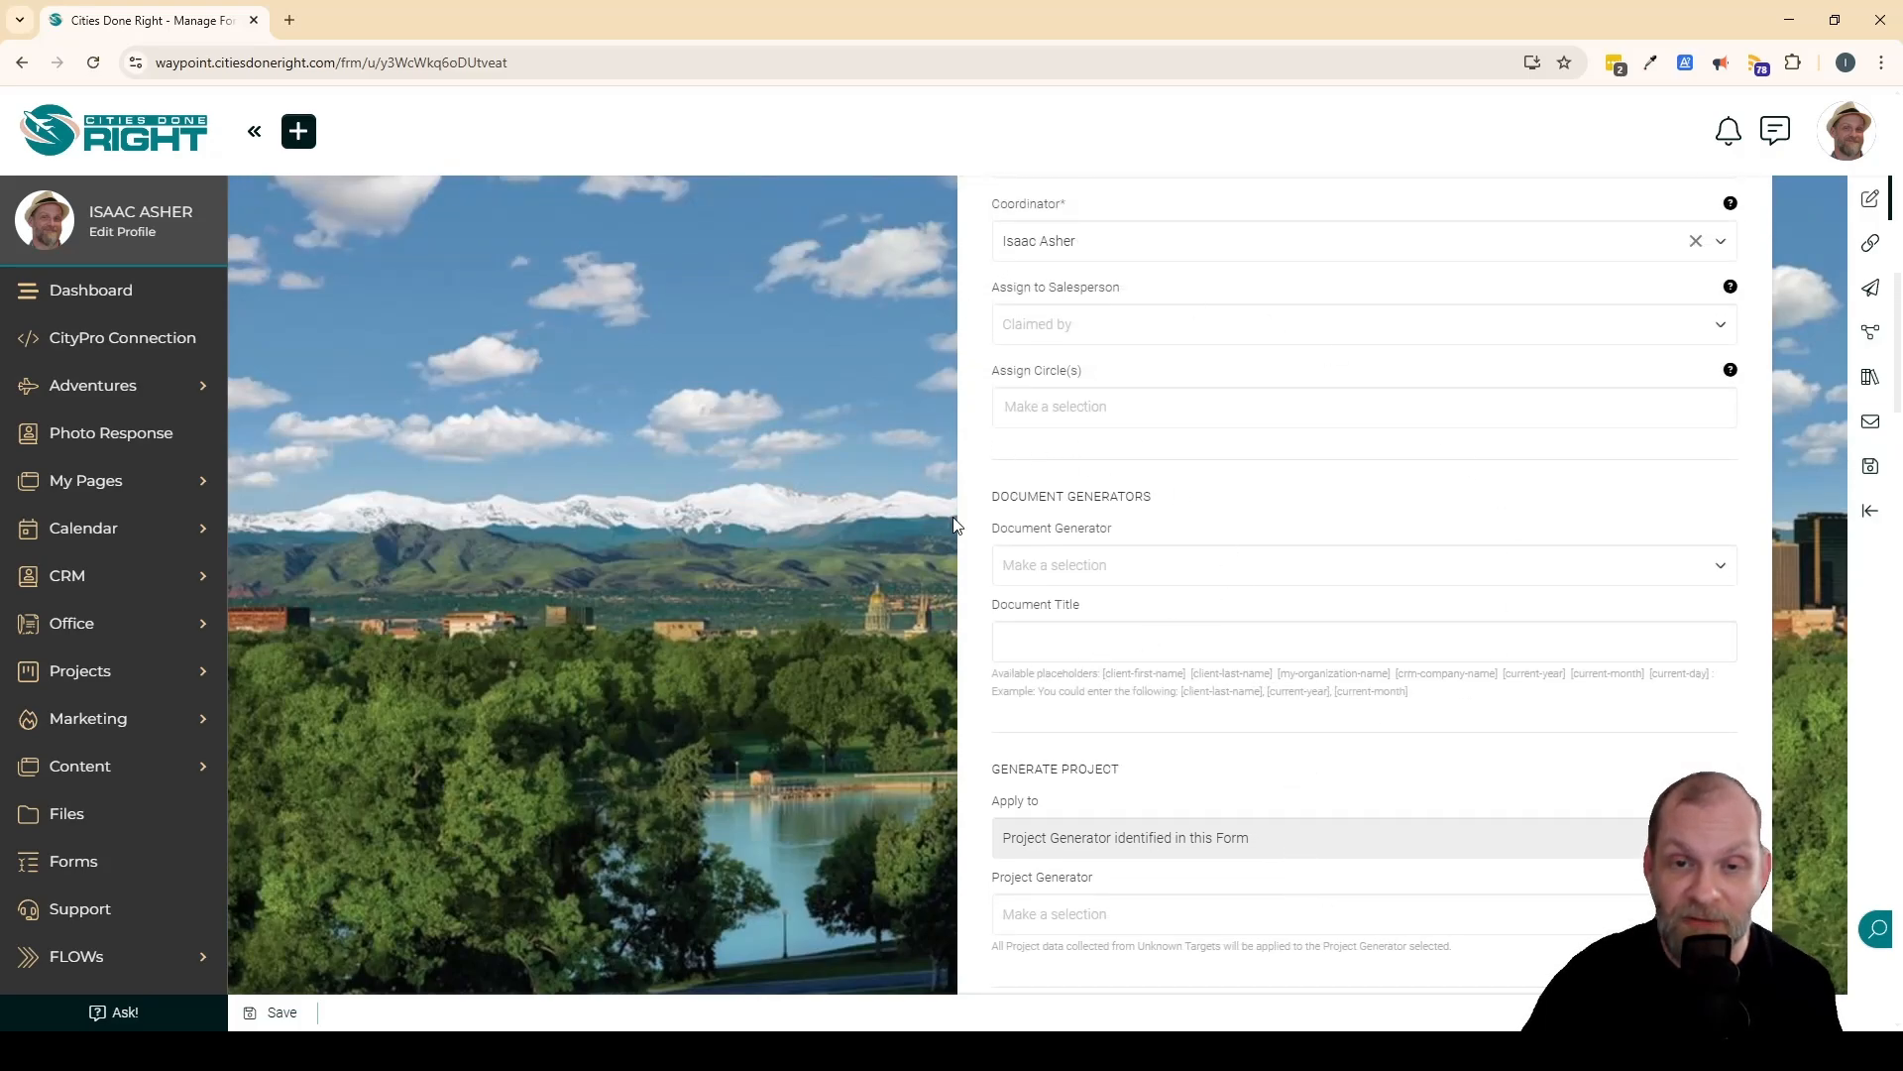
pyautogui.scroll(1, 1186, 514)
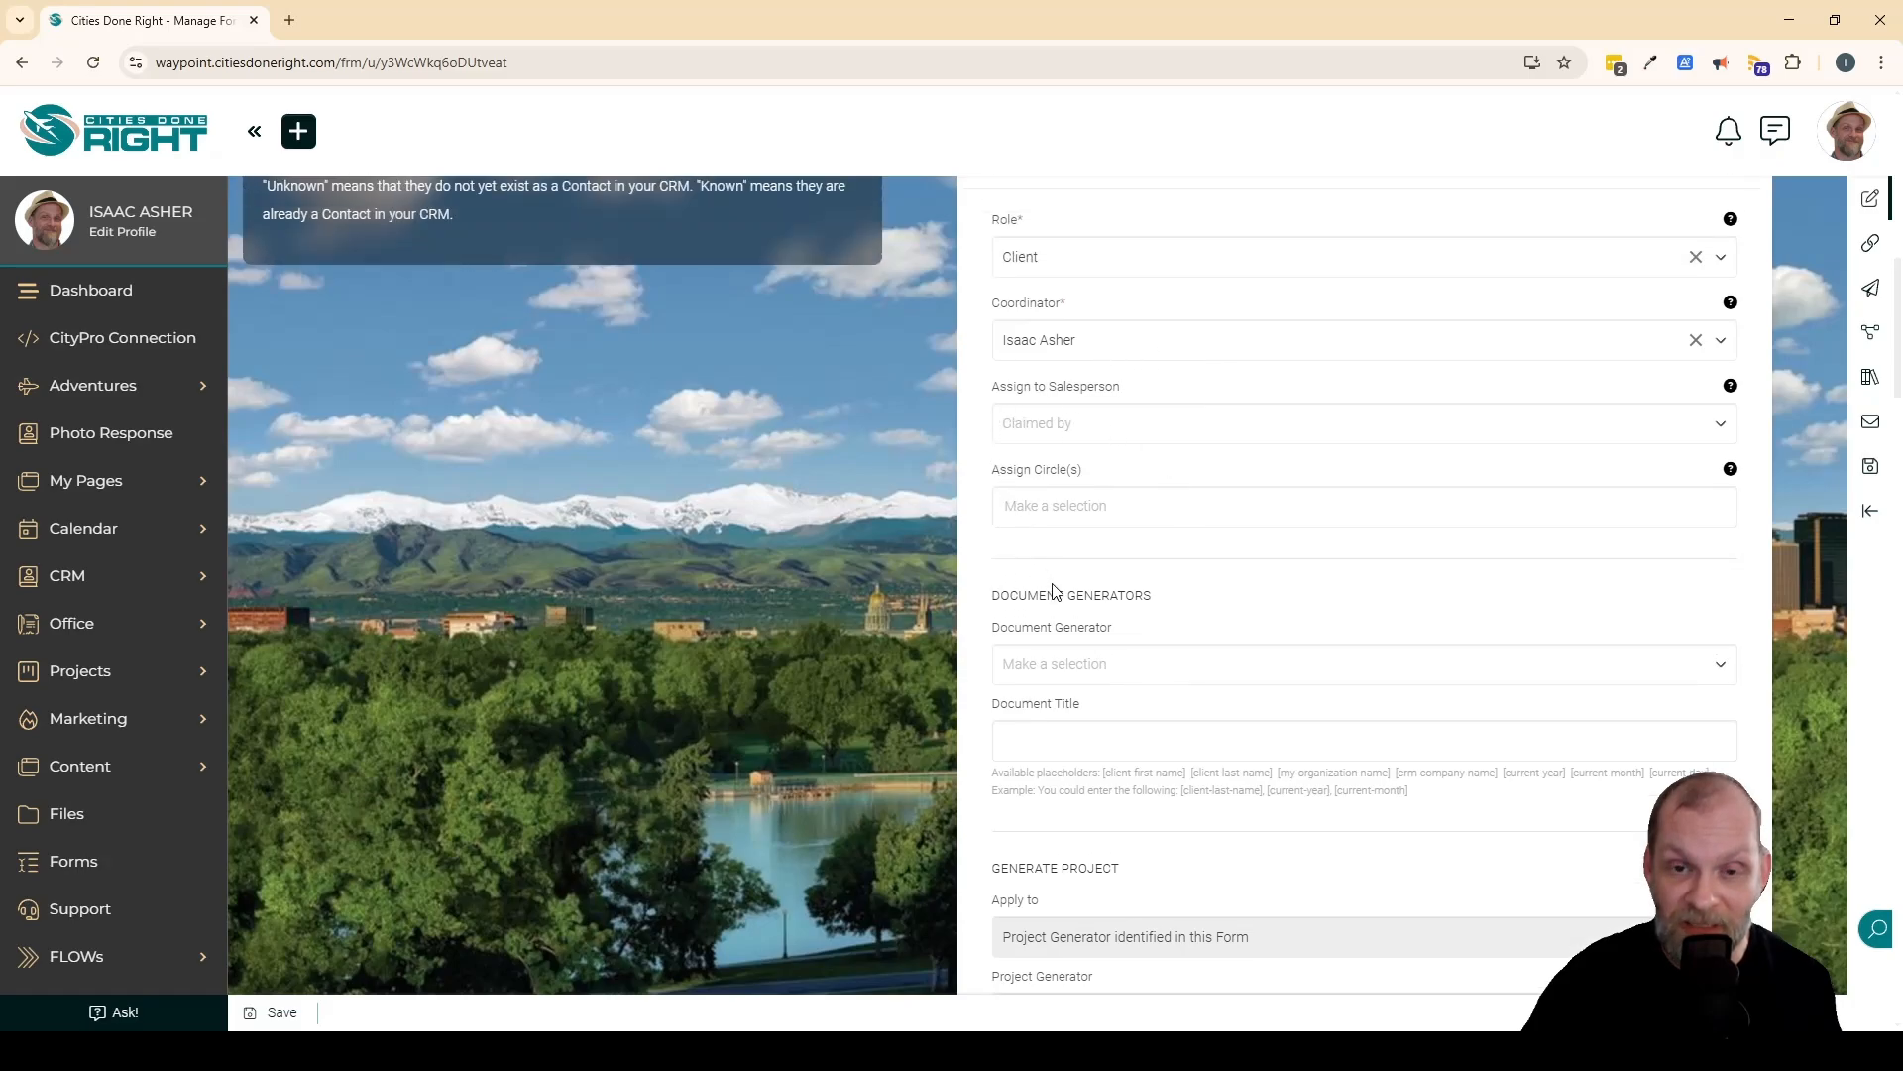
pyautogui.scroll(-1, 1082, 593)
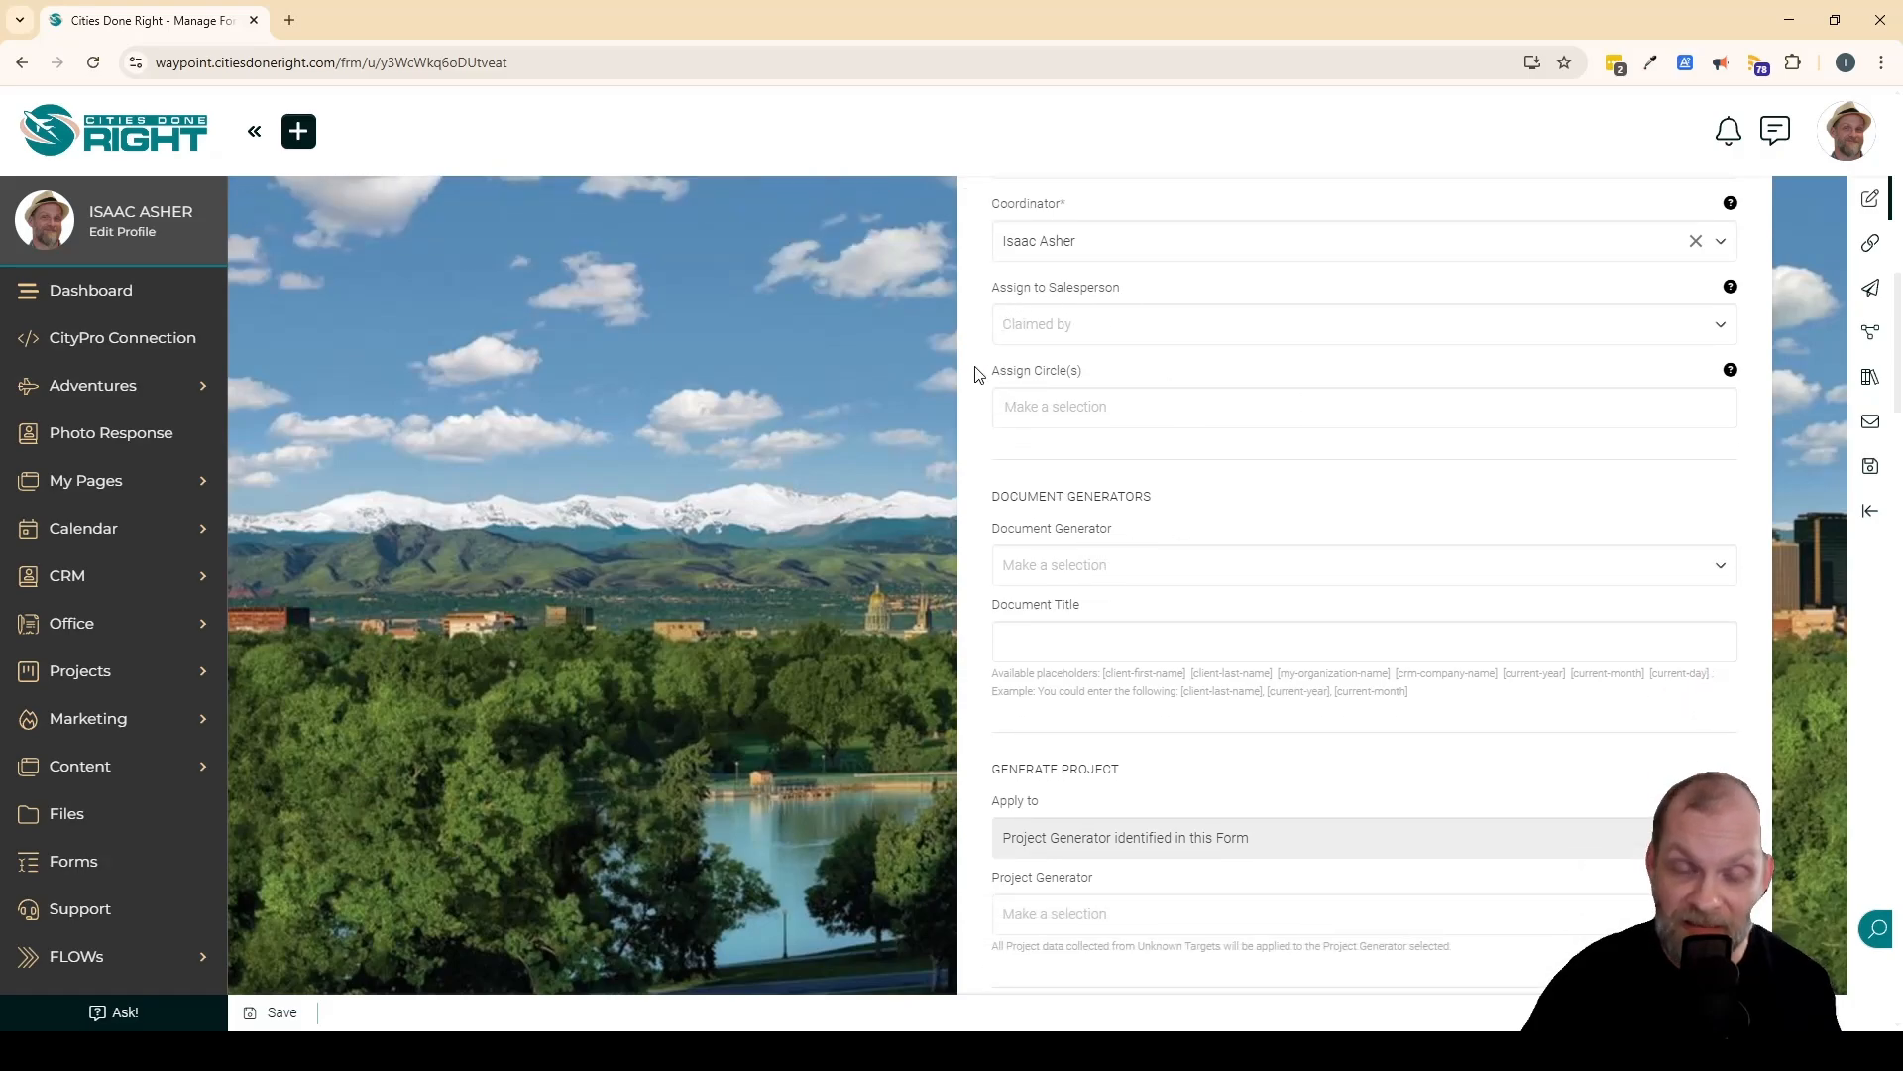
pyautogui.click(1249, 409)
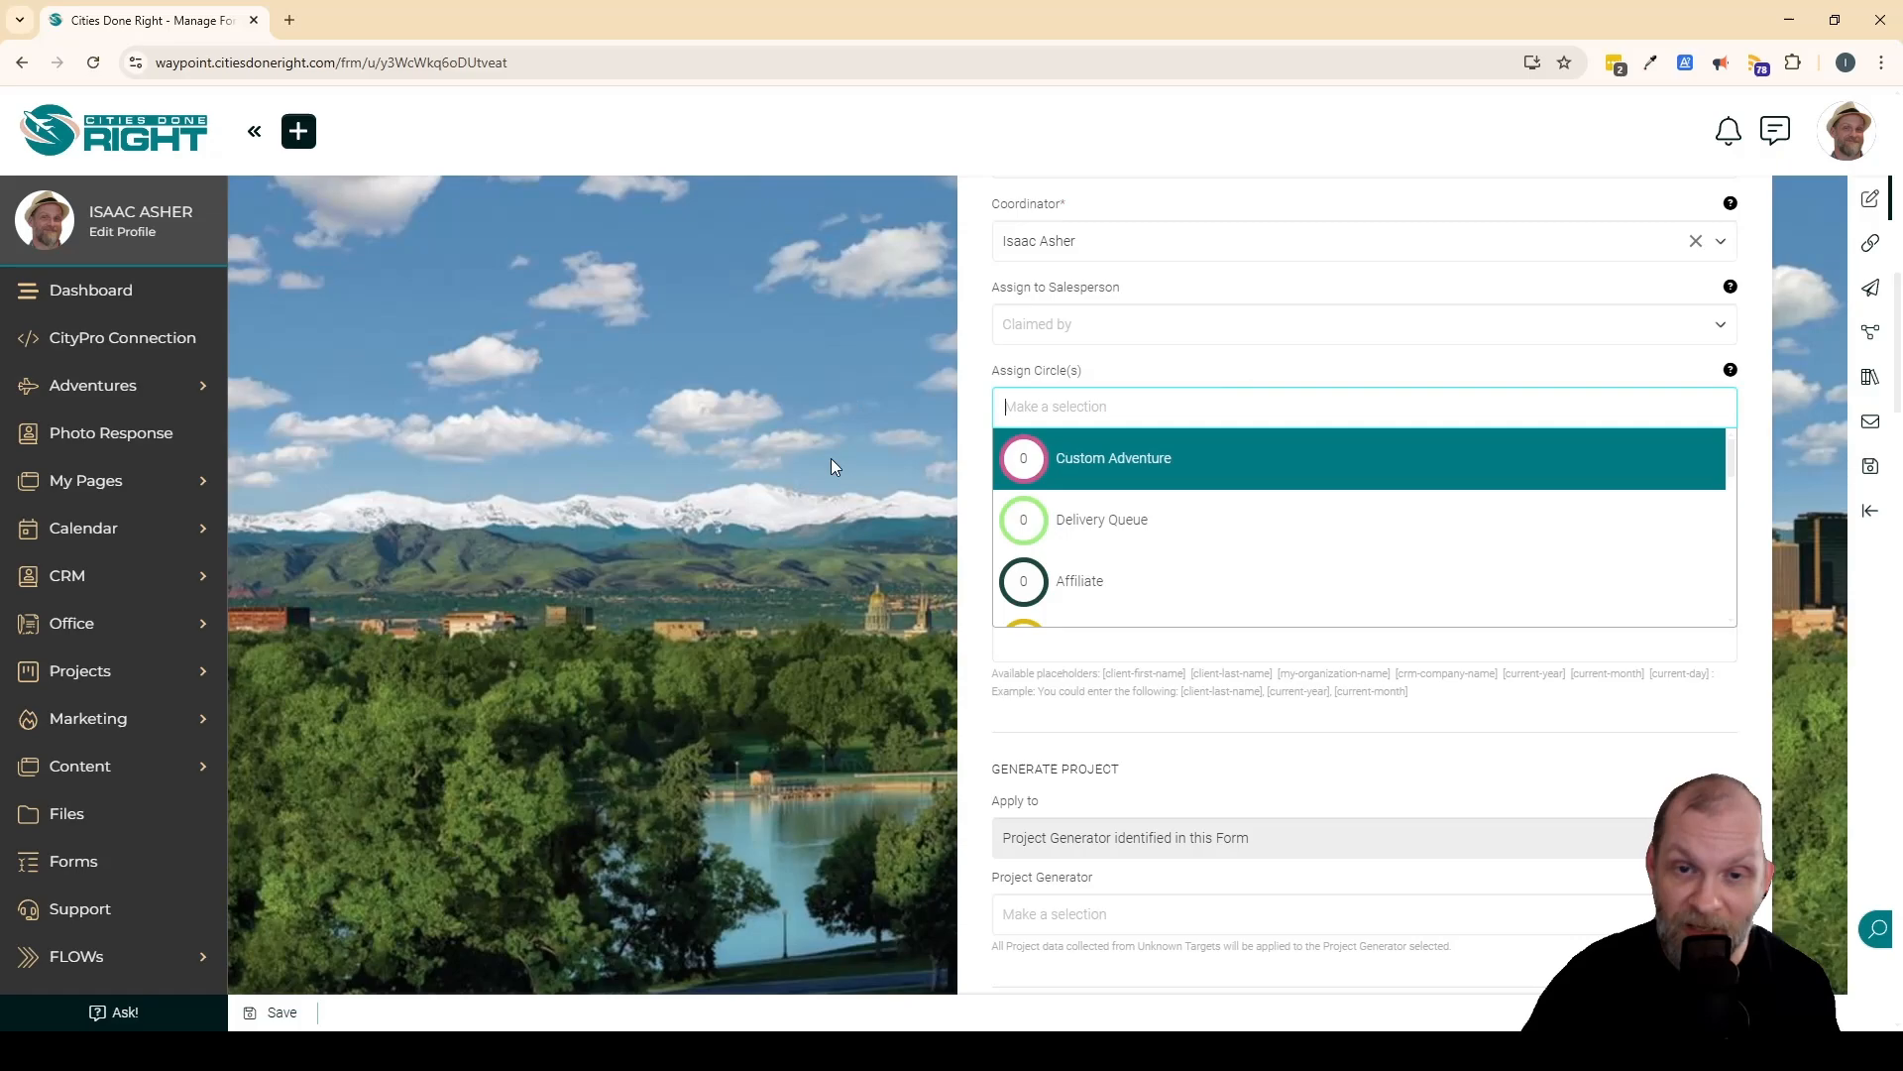
pyautogui.click(866, 502)
pyautogui.scroll(-2, 1393, 518)
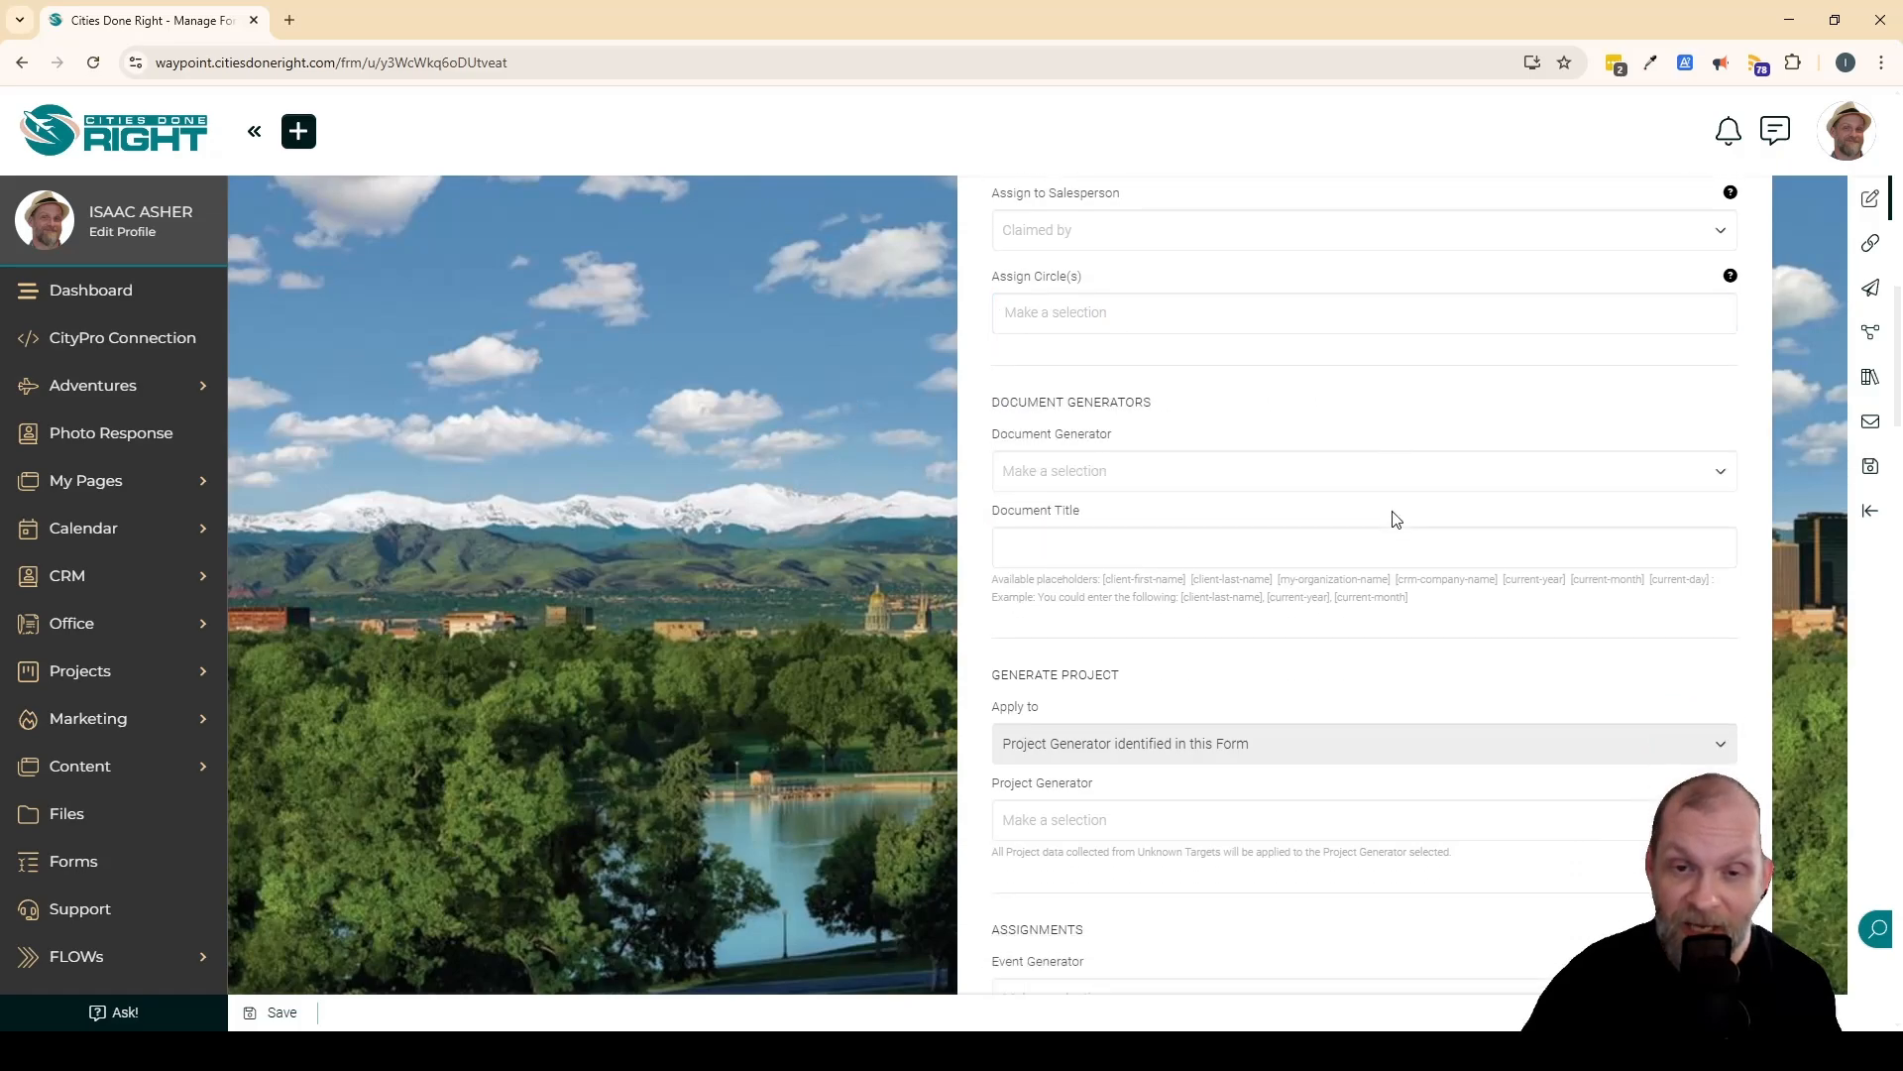
# Step: Examine the event, automation, proposal, folder, FLOW, LMS, estimate and invoice assignment settings for "Unknown" Targets
pyautogui.scroll(-5, 862, 547)
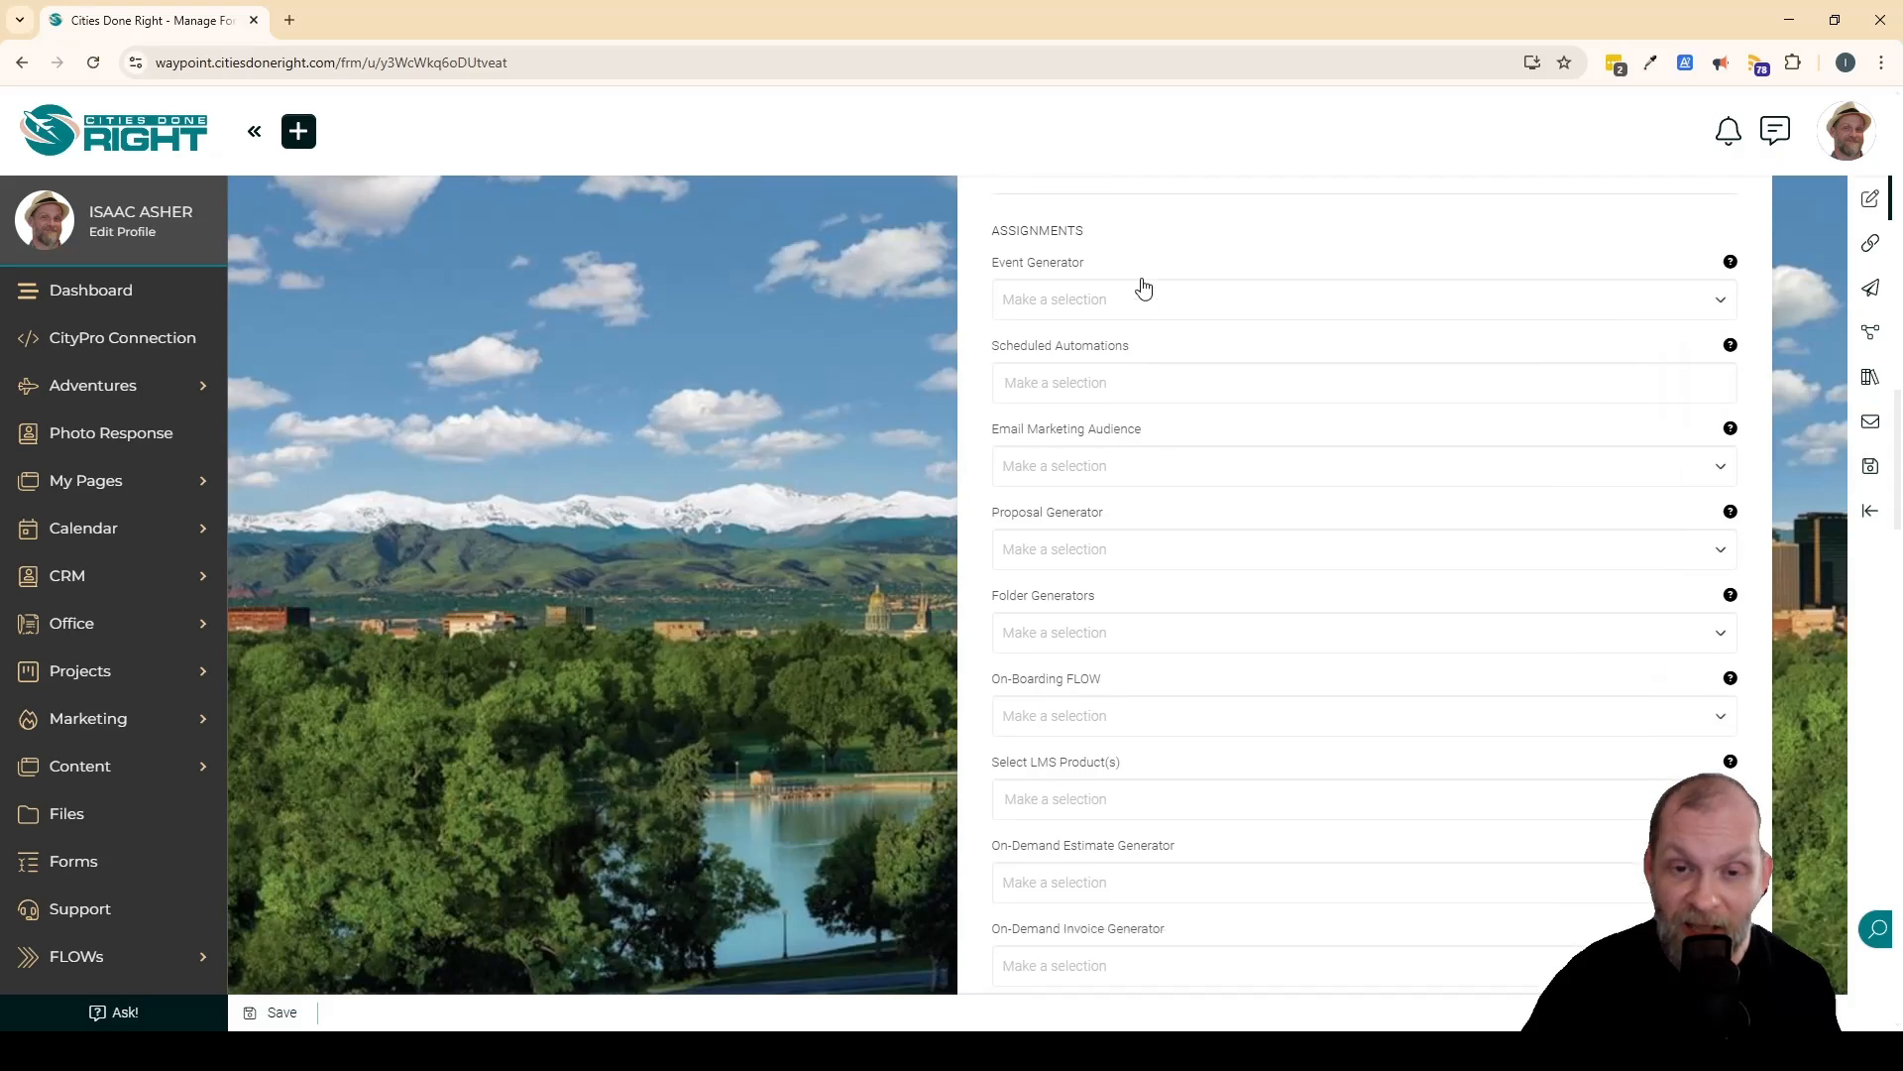
pyautogui.scroll(-2, 1180, 833)
pyautogui.scroll(-3, 1180, 833)
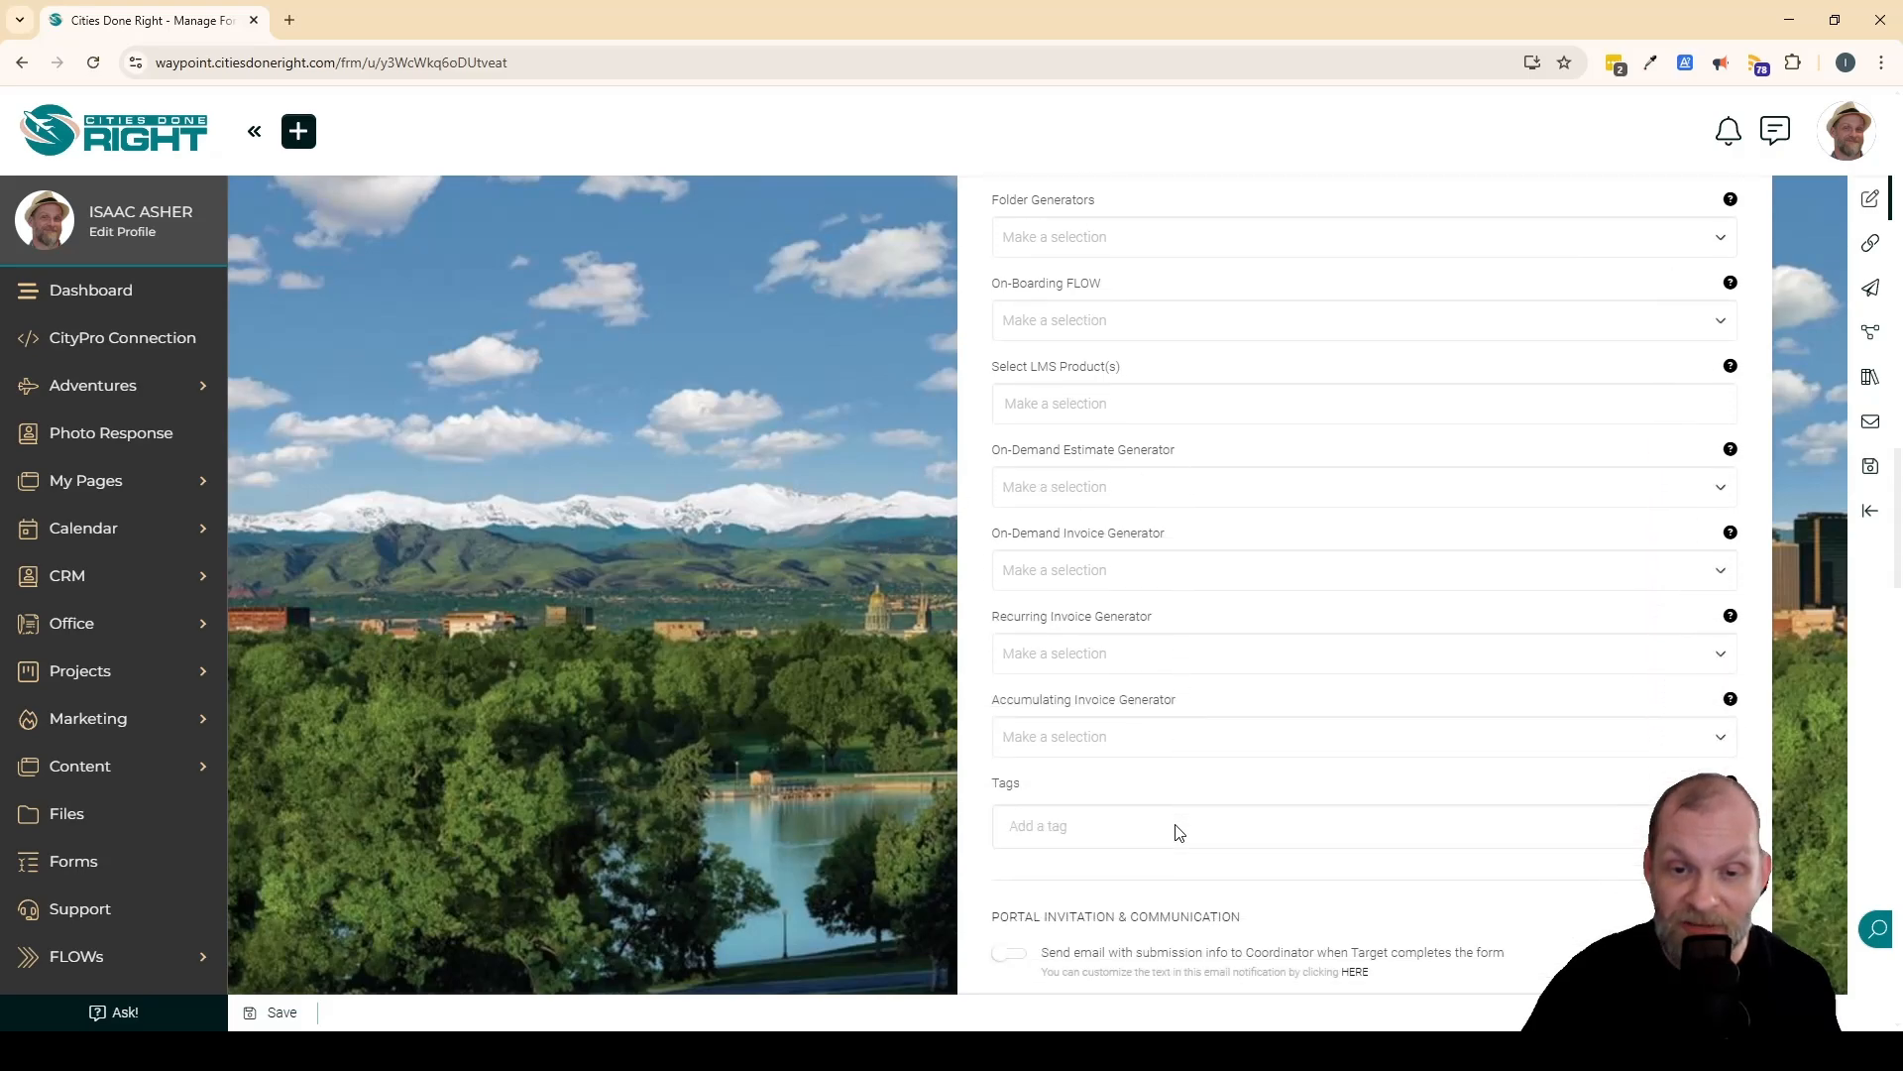
pyautogui.scroll(5, 1158, 655)
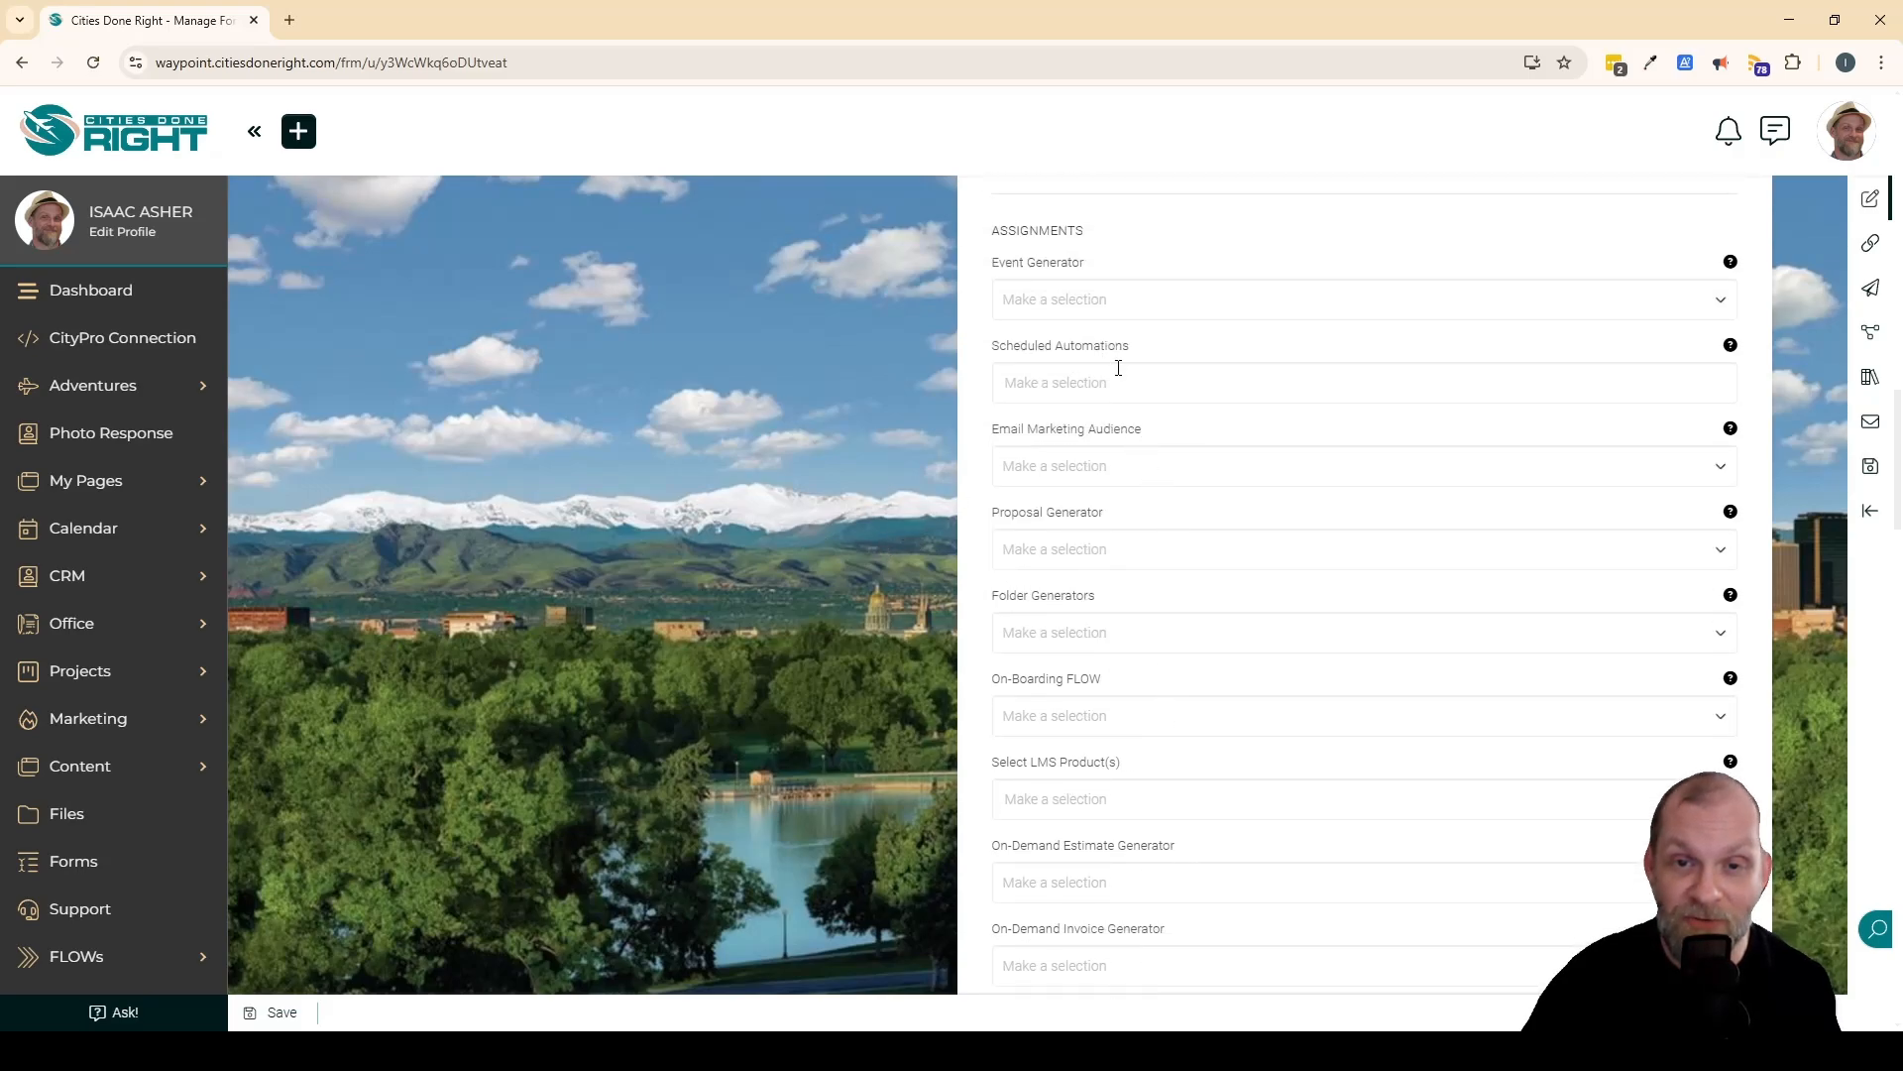
# Step: Enable both the Coordinator email with submission info and the immediate Portal Access Invitation for "Unknown" Targets
pyautogui.scroll(-5, 1119, 368)
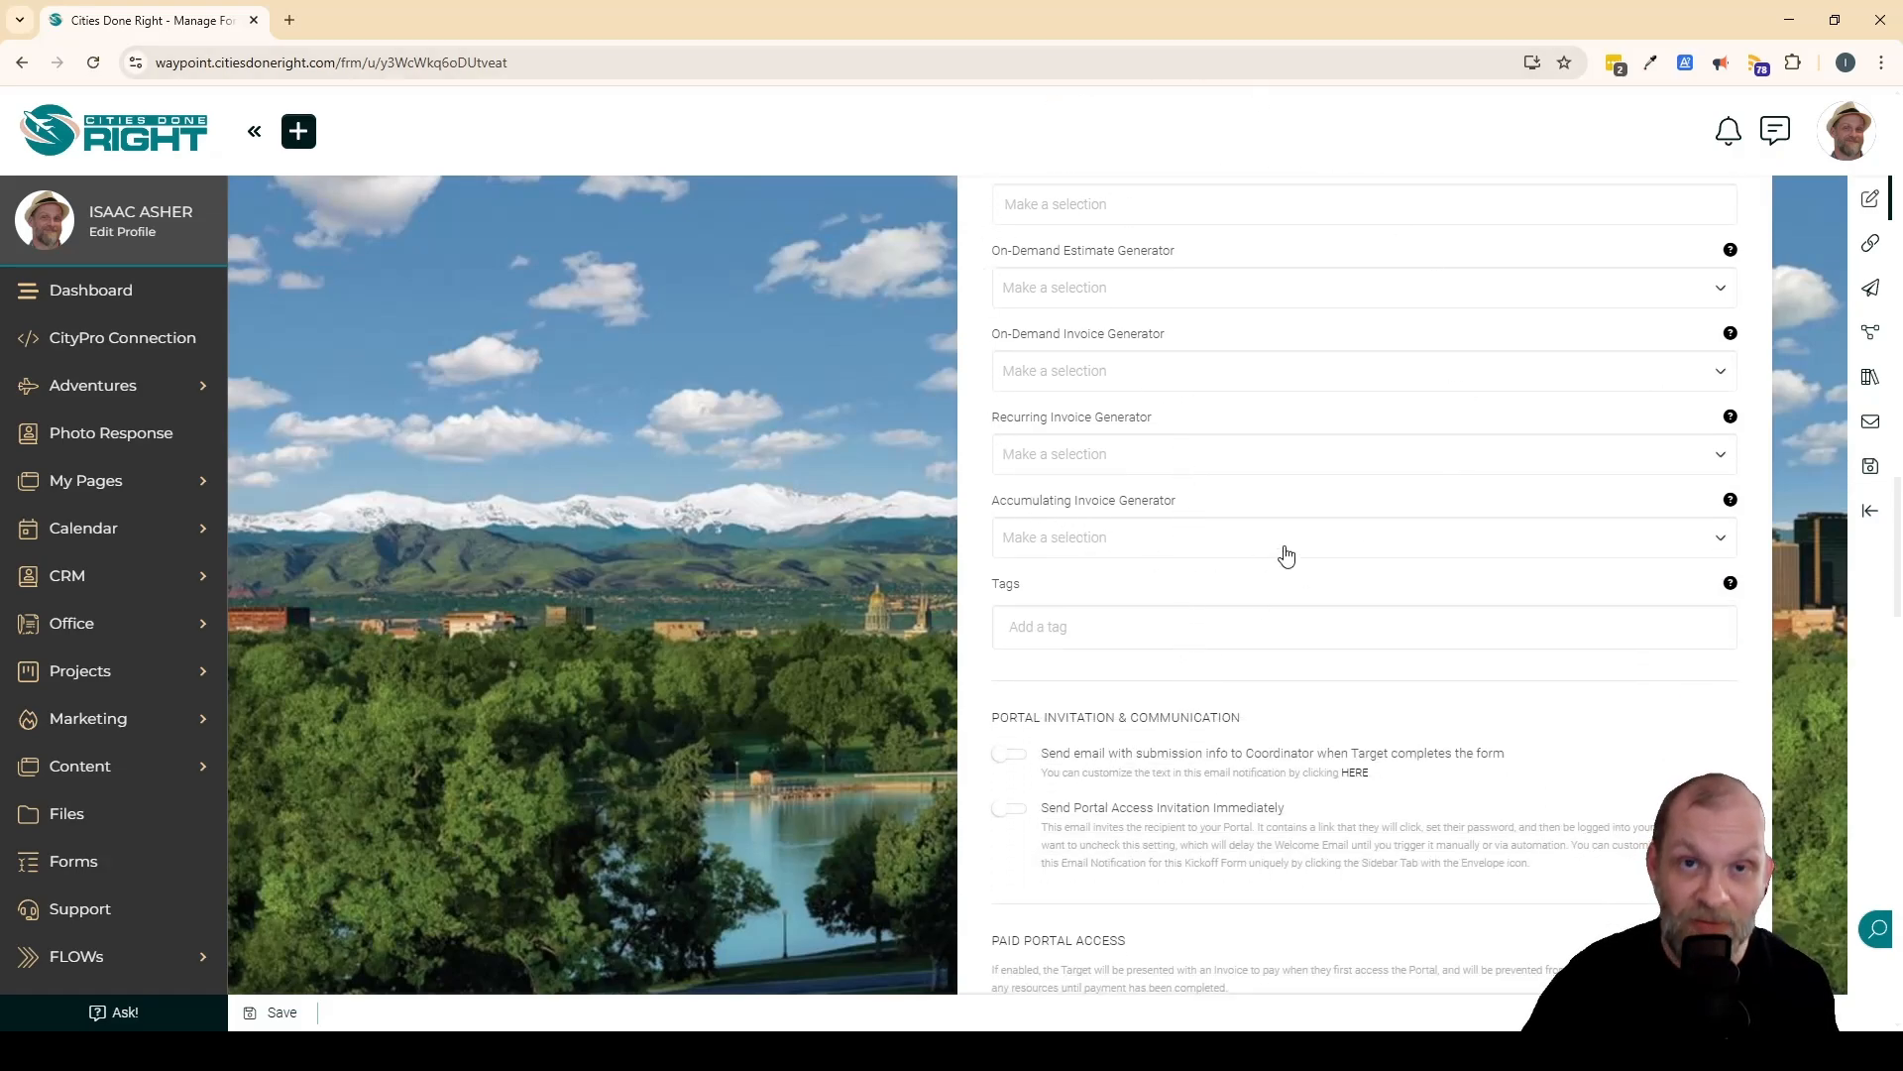
pyautogui.scroll(-4, 1286, 555)
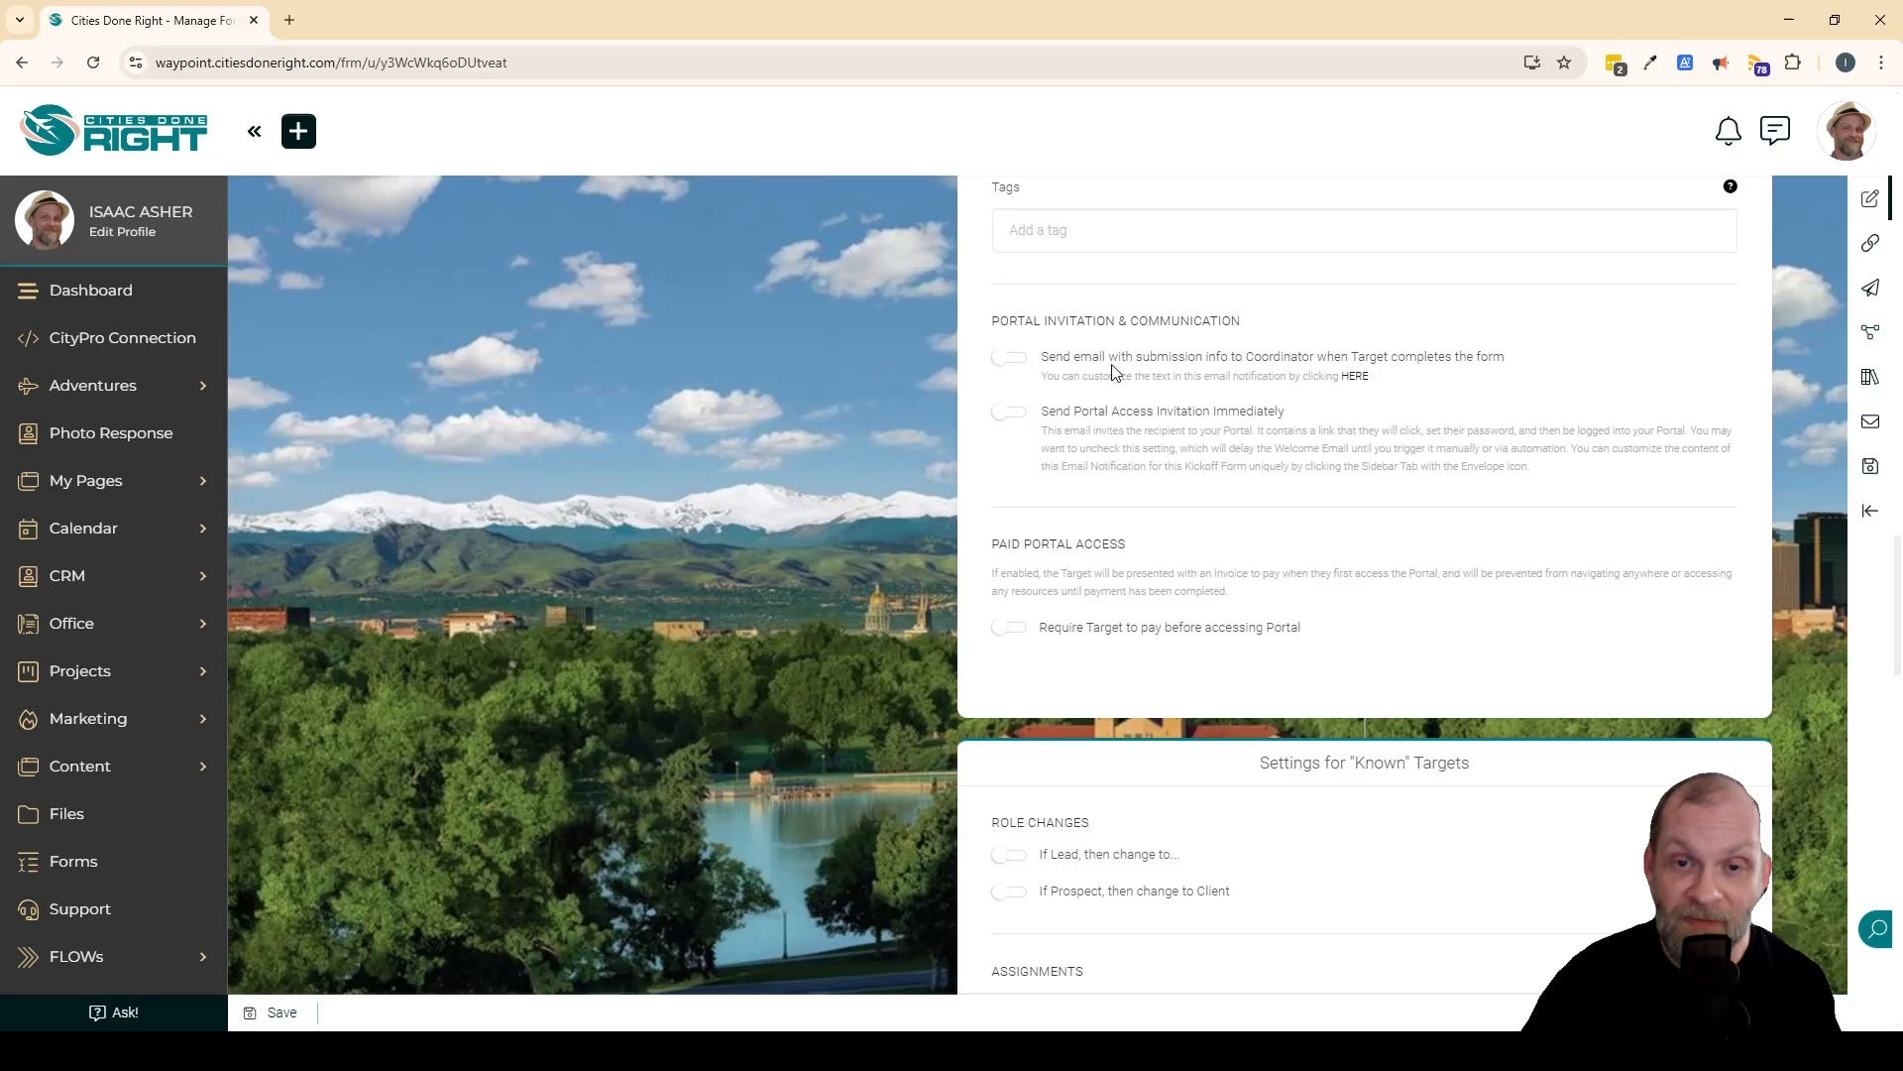
pyautogui.click(1007, 358)
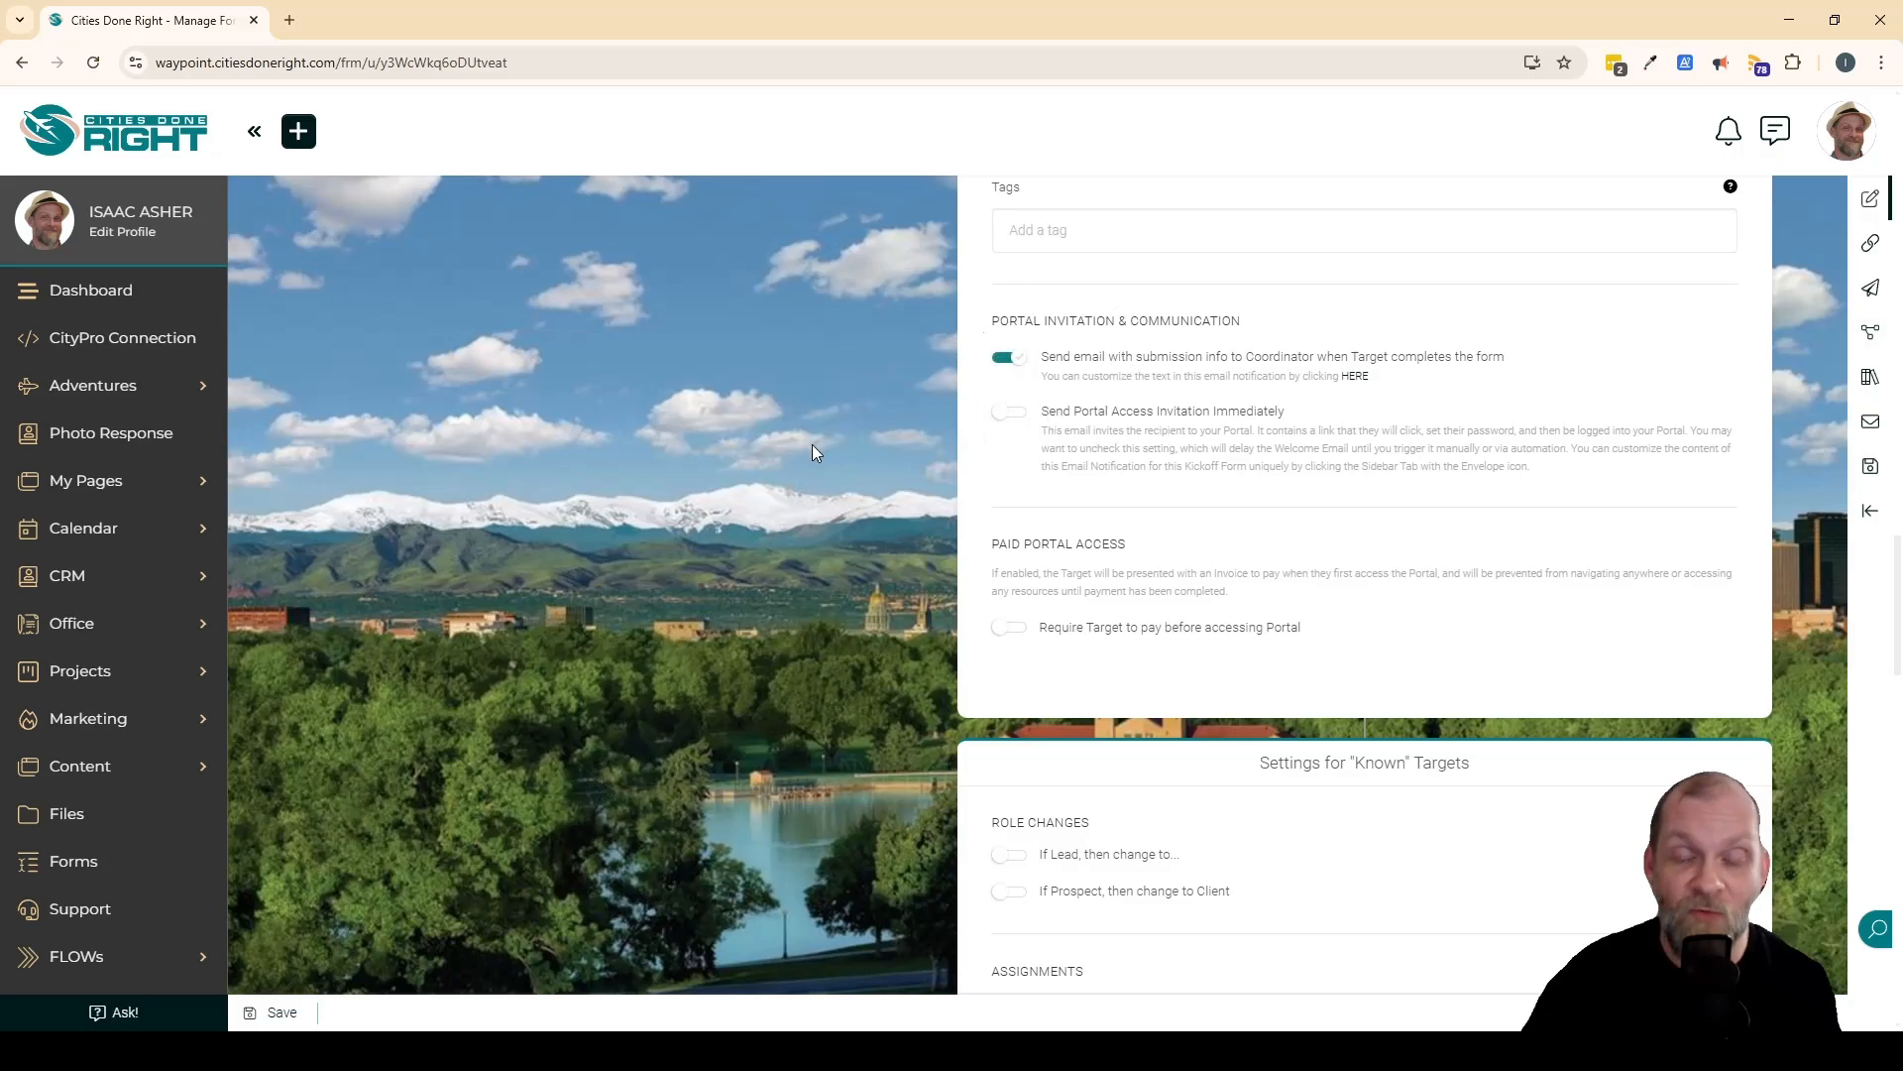
pyautogui.click(1006, 413)
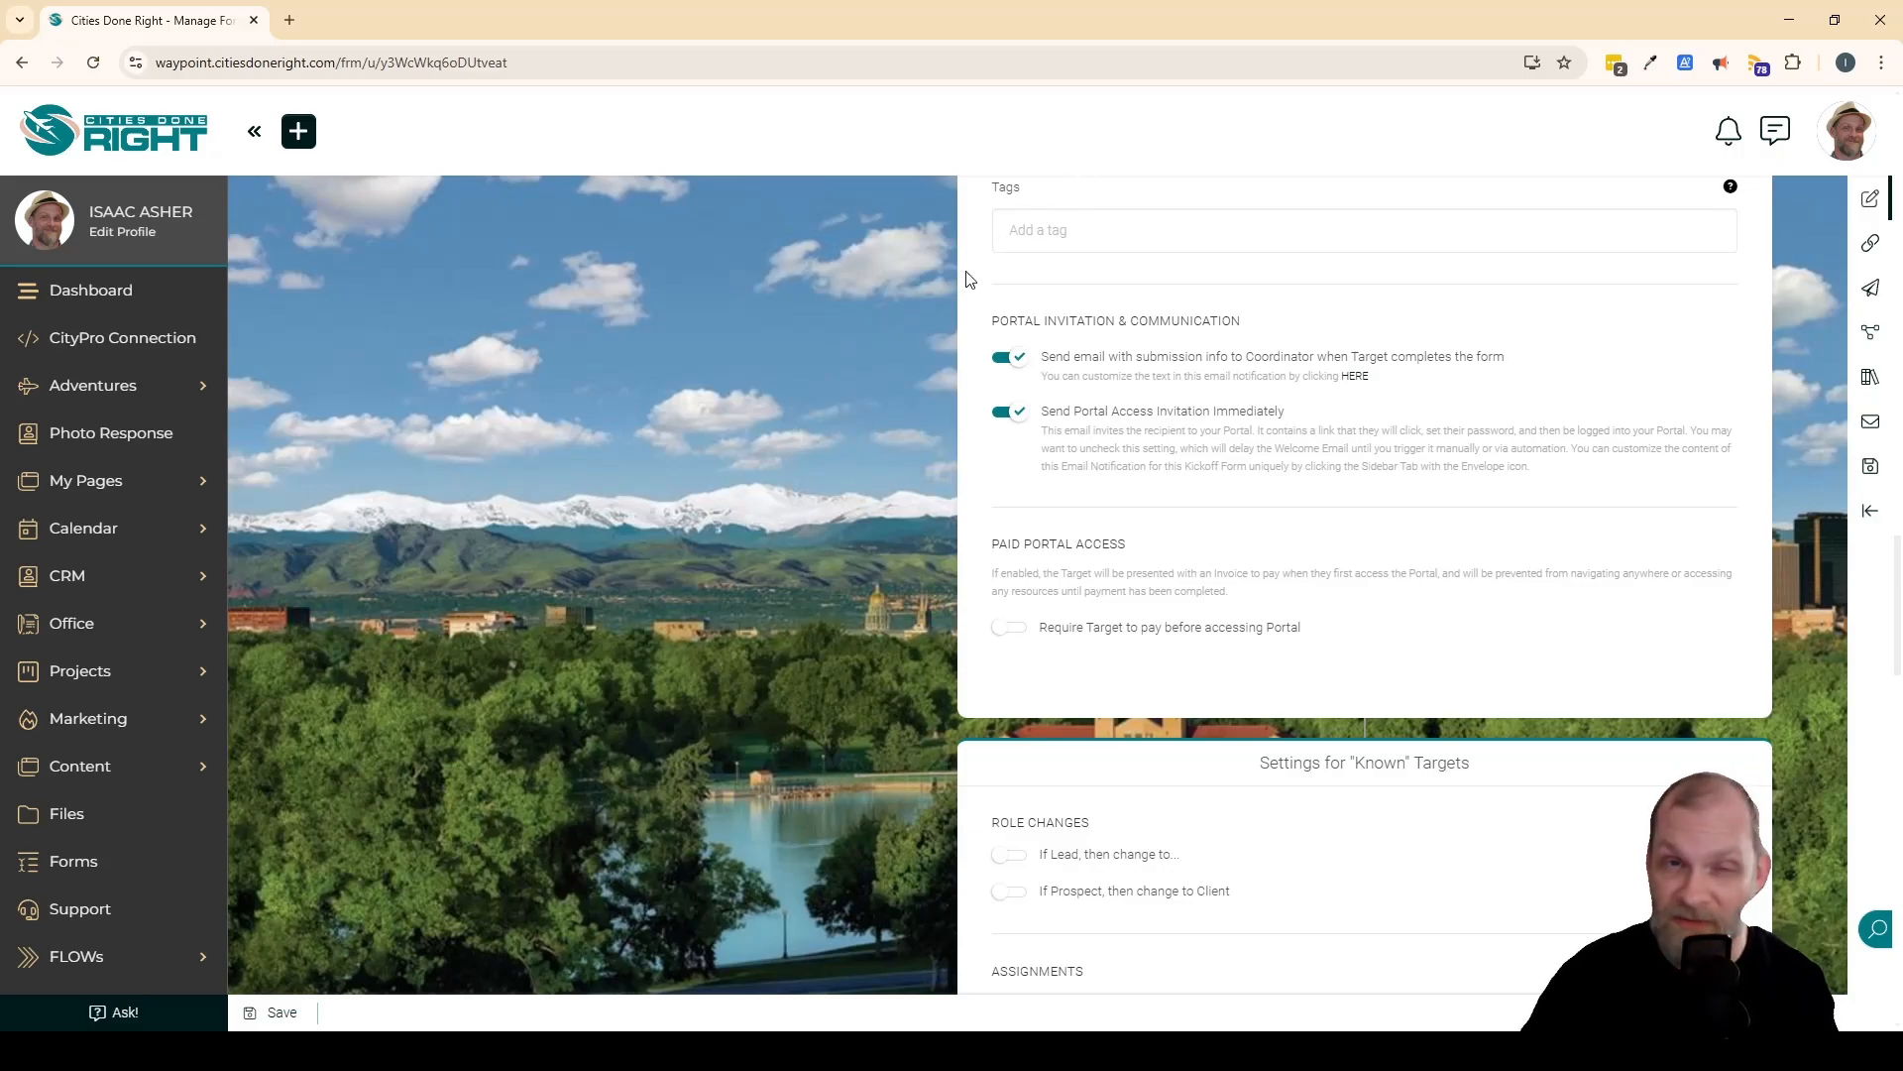
# Step: Require payment before portal access to preview its invoice and payment options, and turn the requirement off again
pyautogui.scroll(-2, 907, 454)
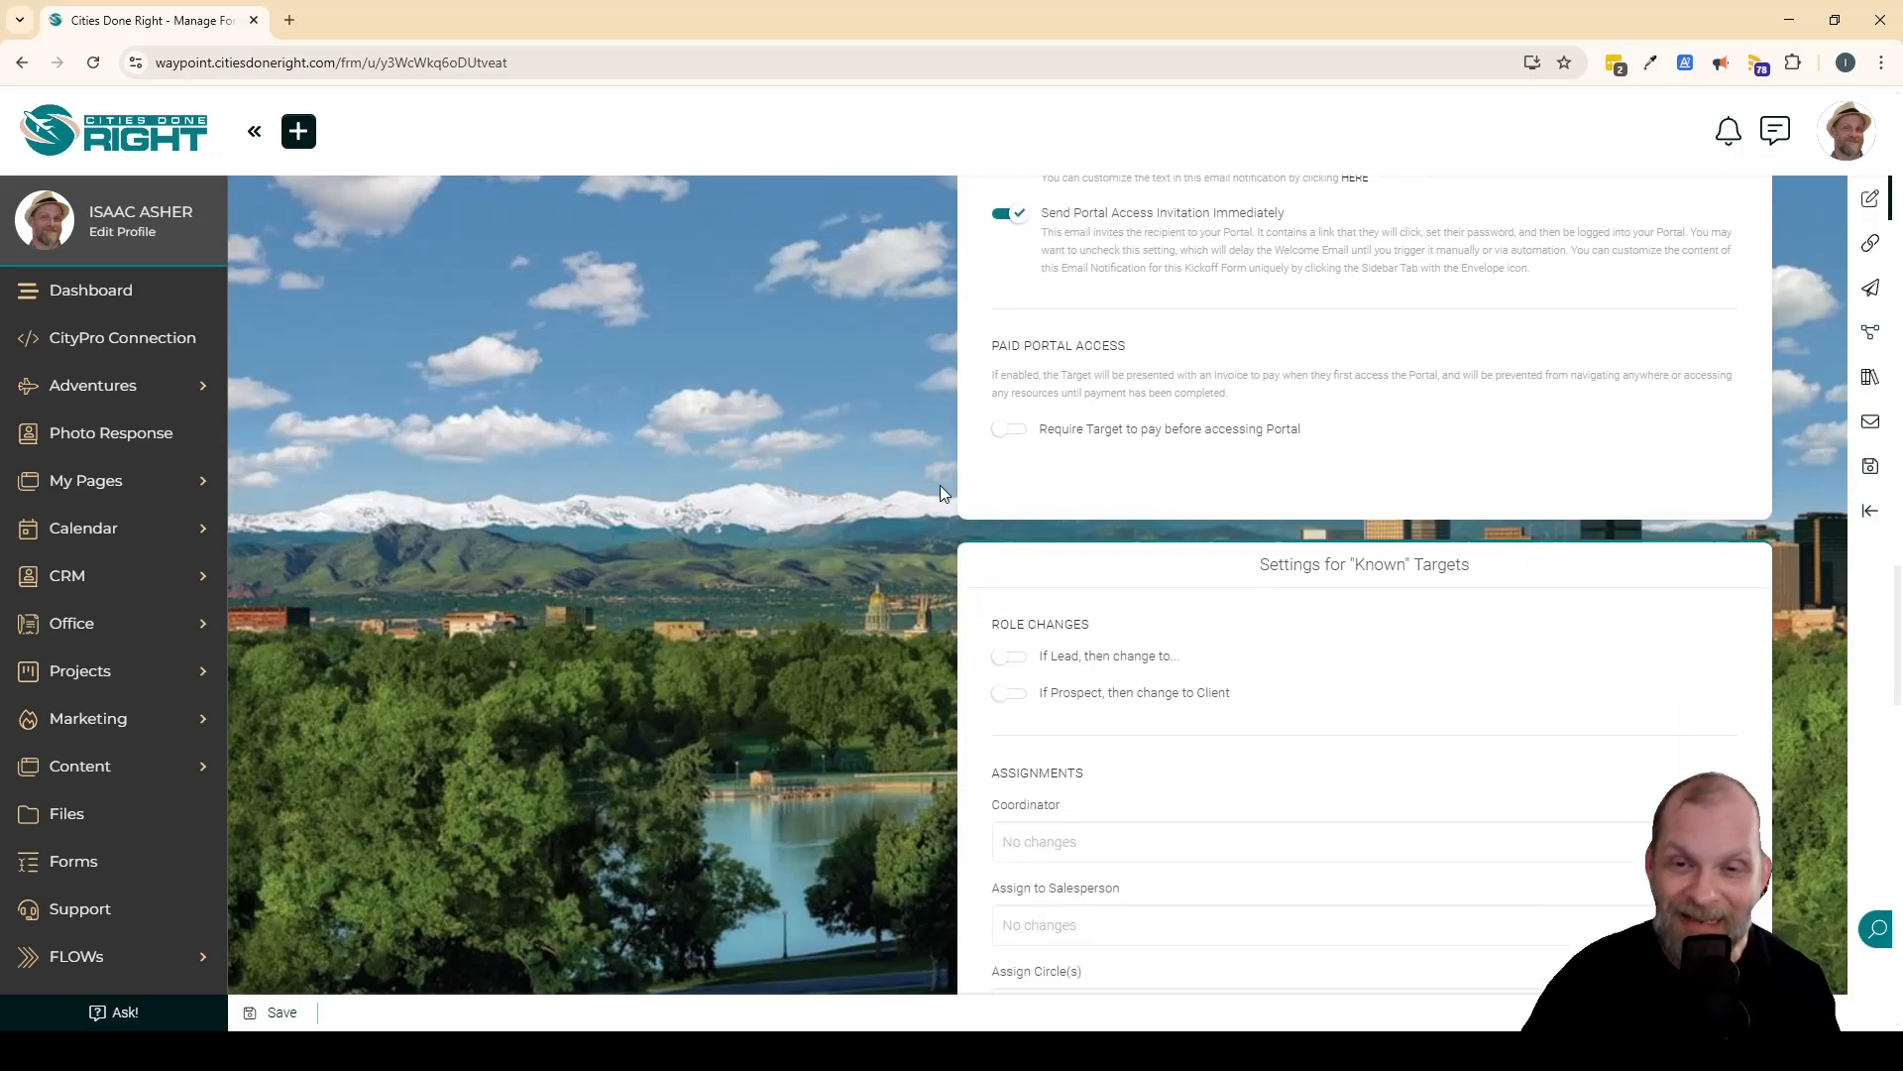
pyautogui.click(1008, 434)
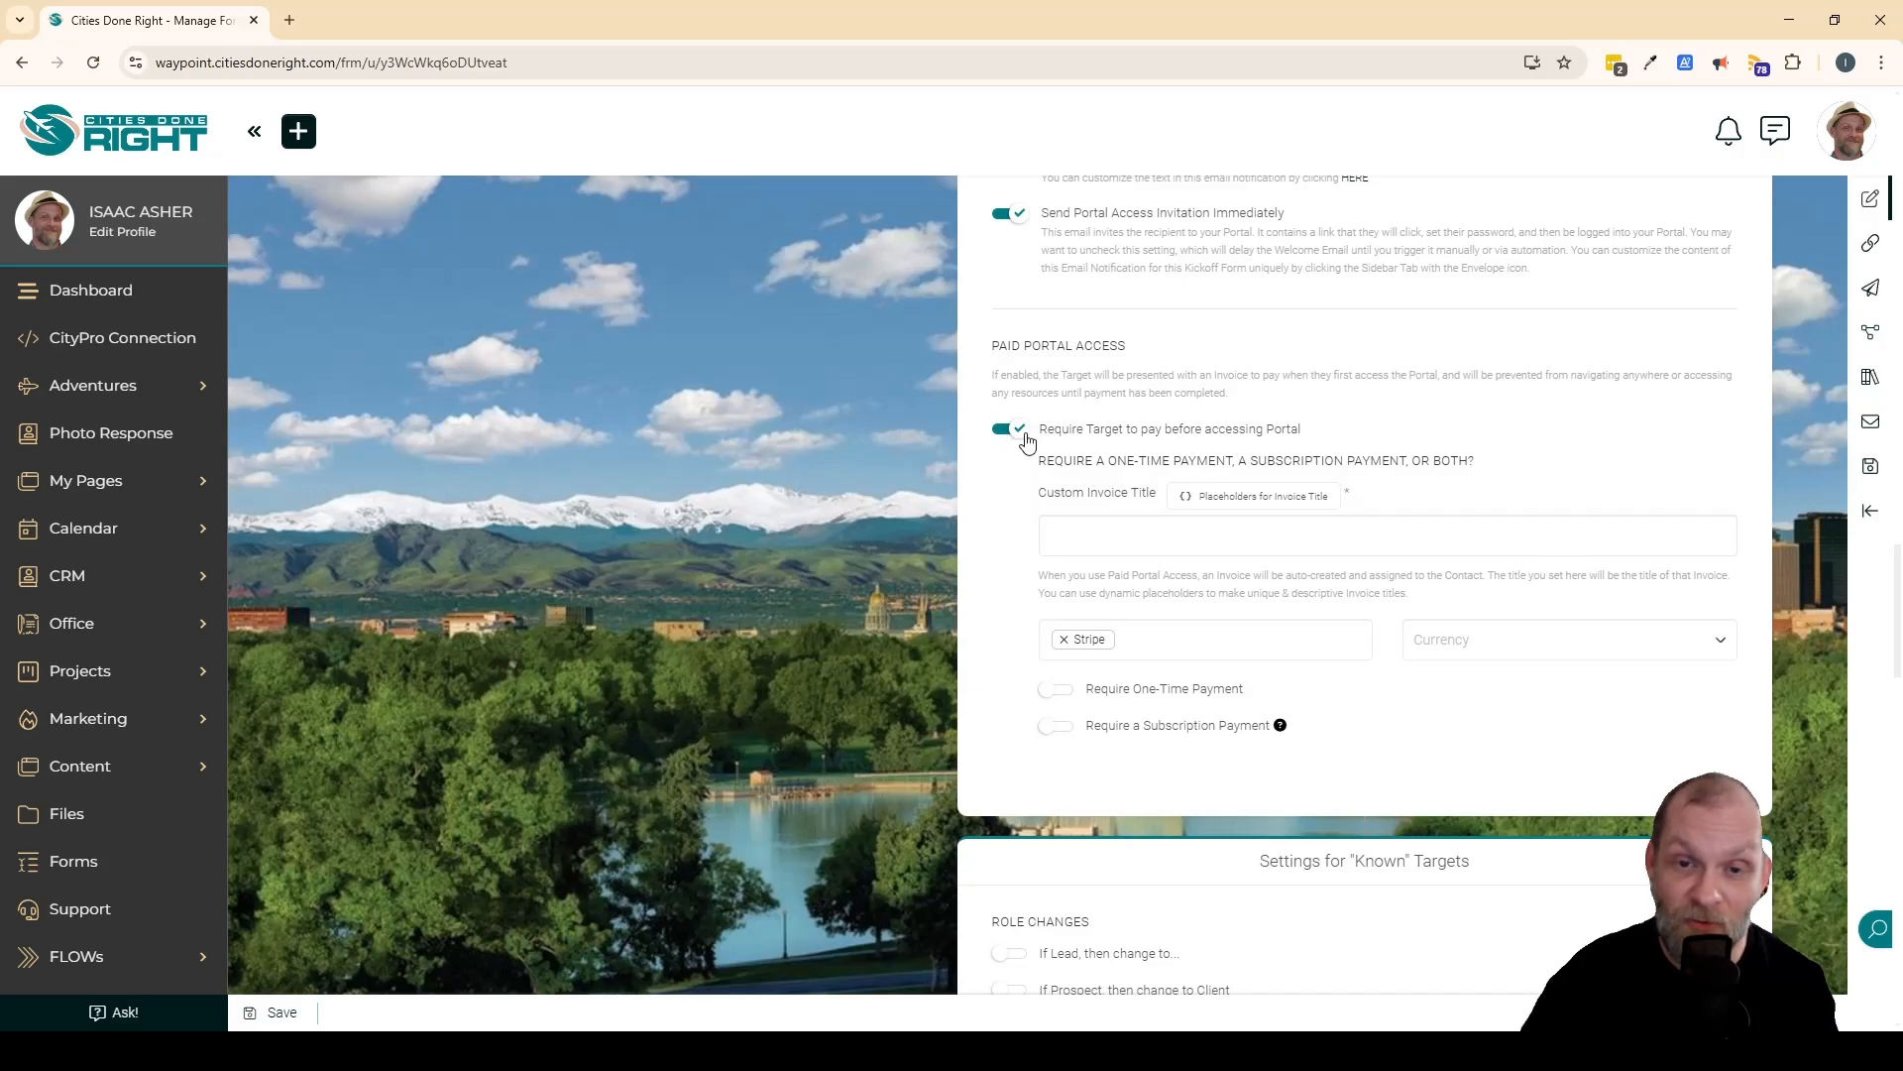
pyautogui.click(1019, 434)
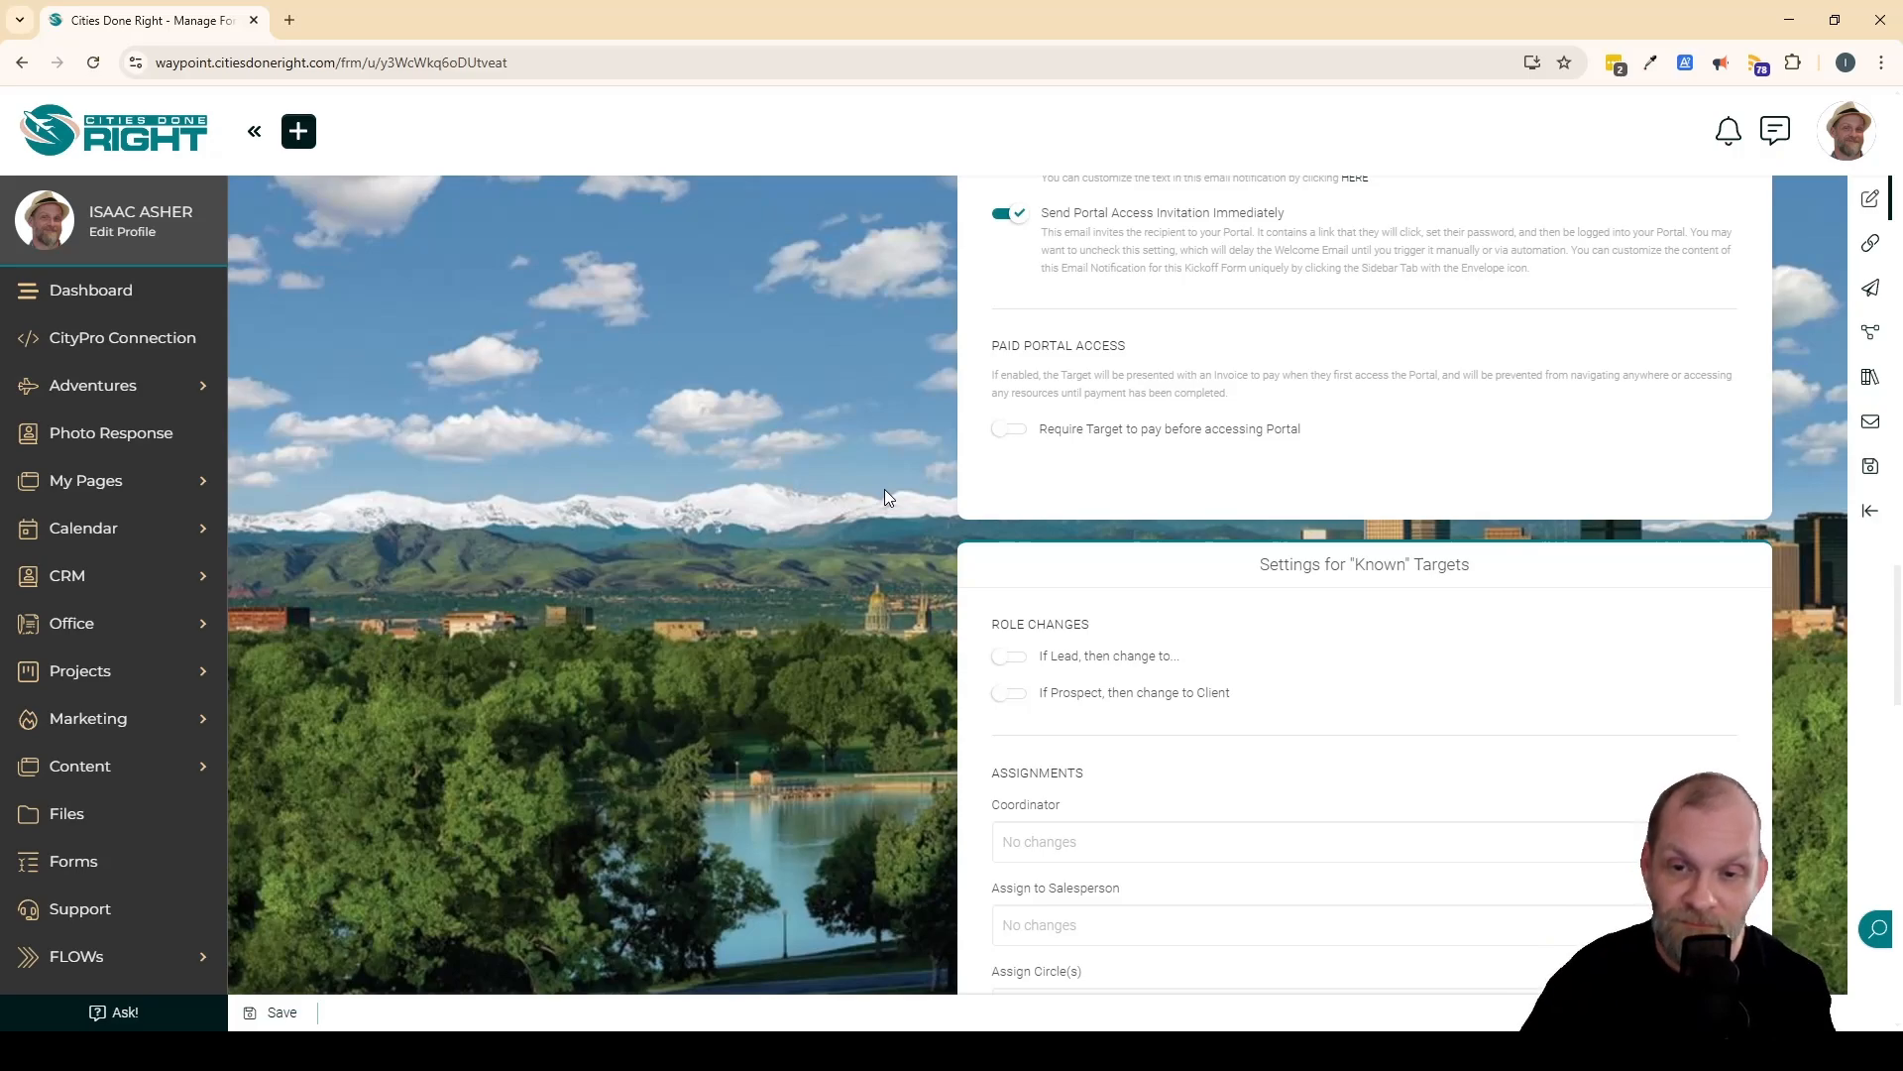
pyautogui.scroll(-3, 972, 506)
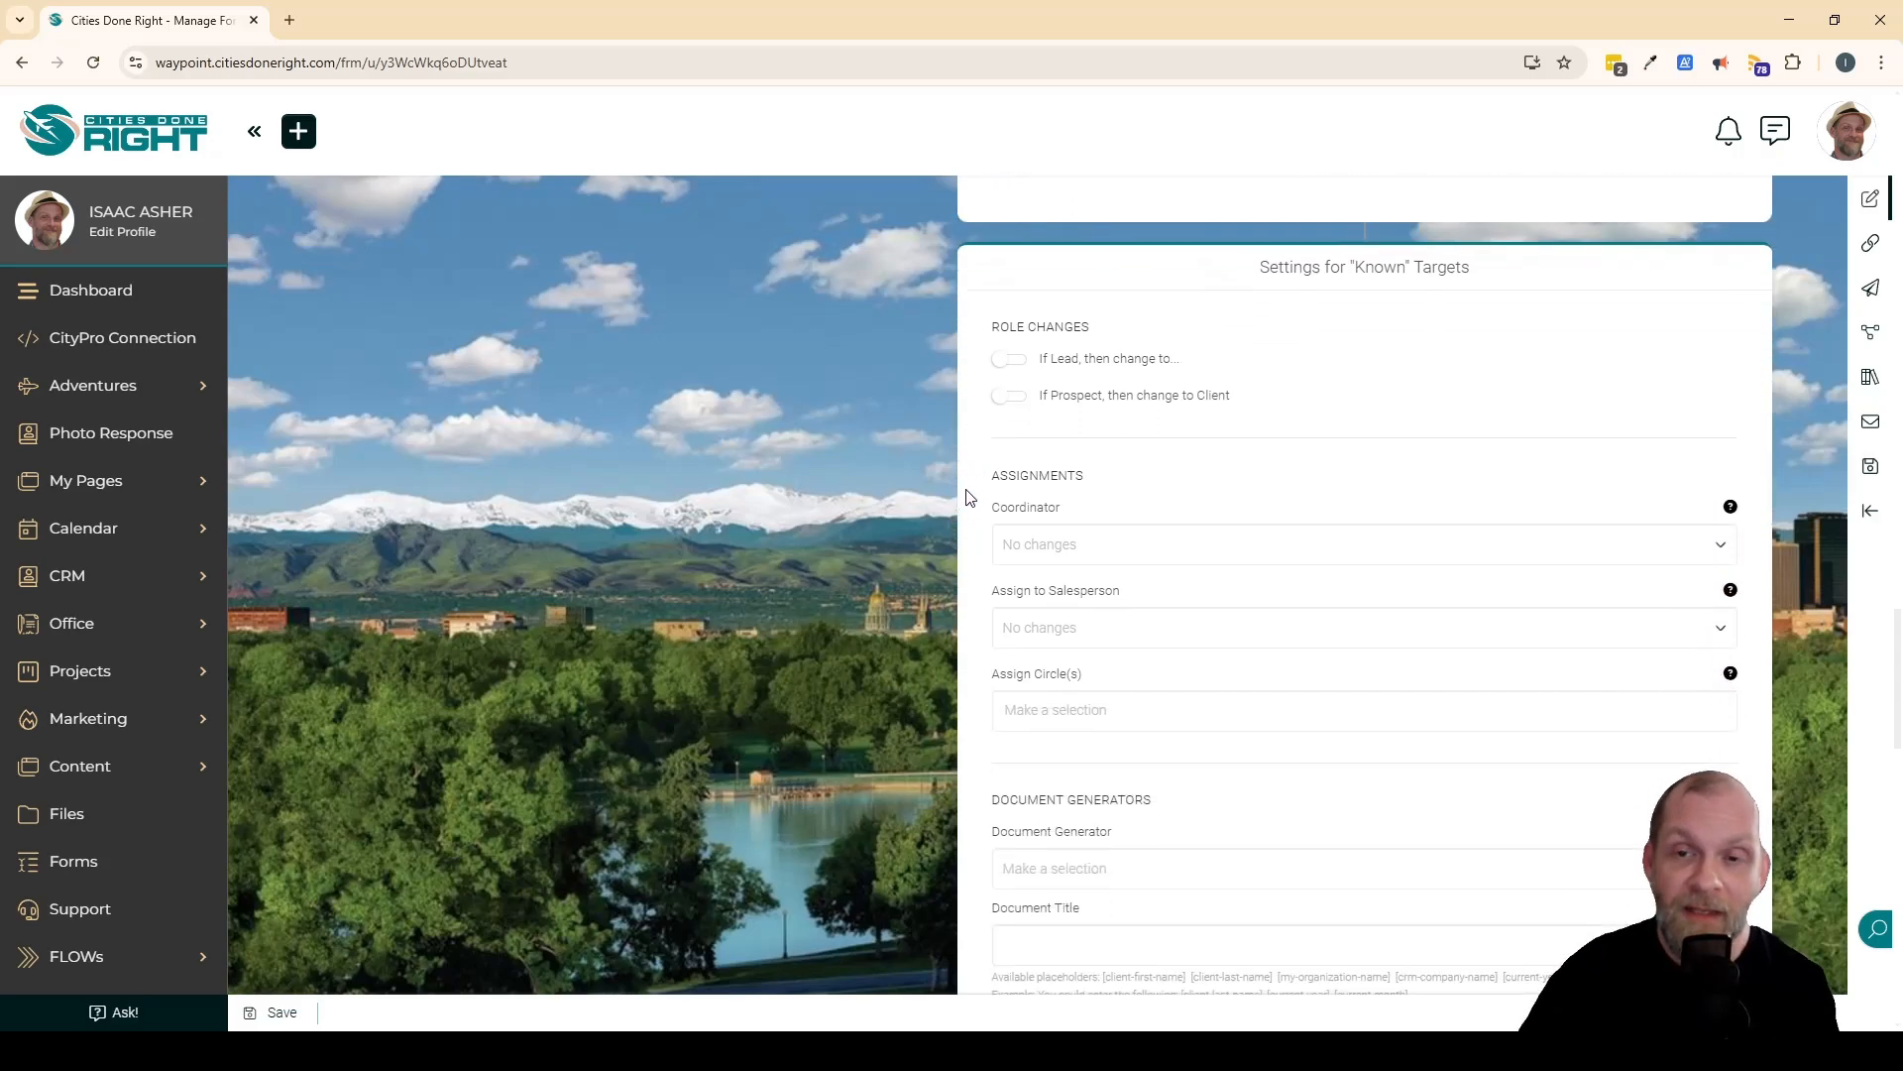
# Step: Enable both Lead and Prospect role changes for "Known" Targets, viewing the Lead role choices without picking one
pyautogui.doubleClick(1376, 265)
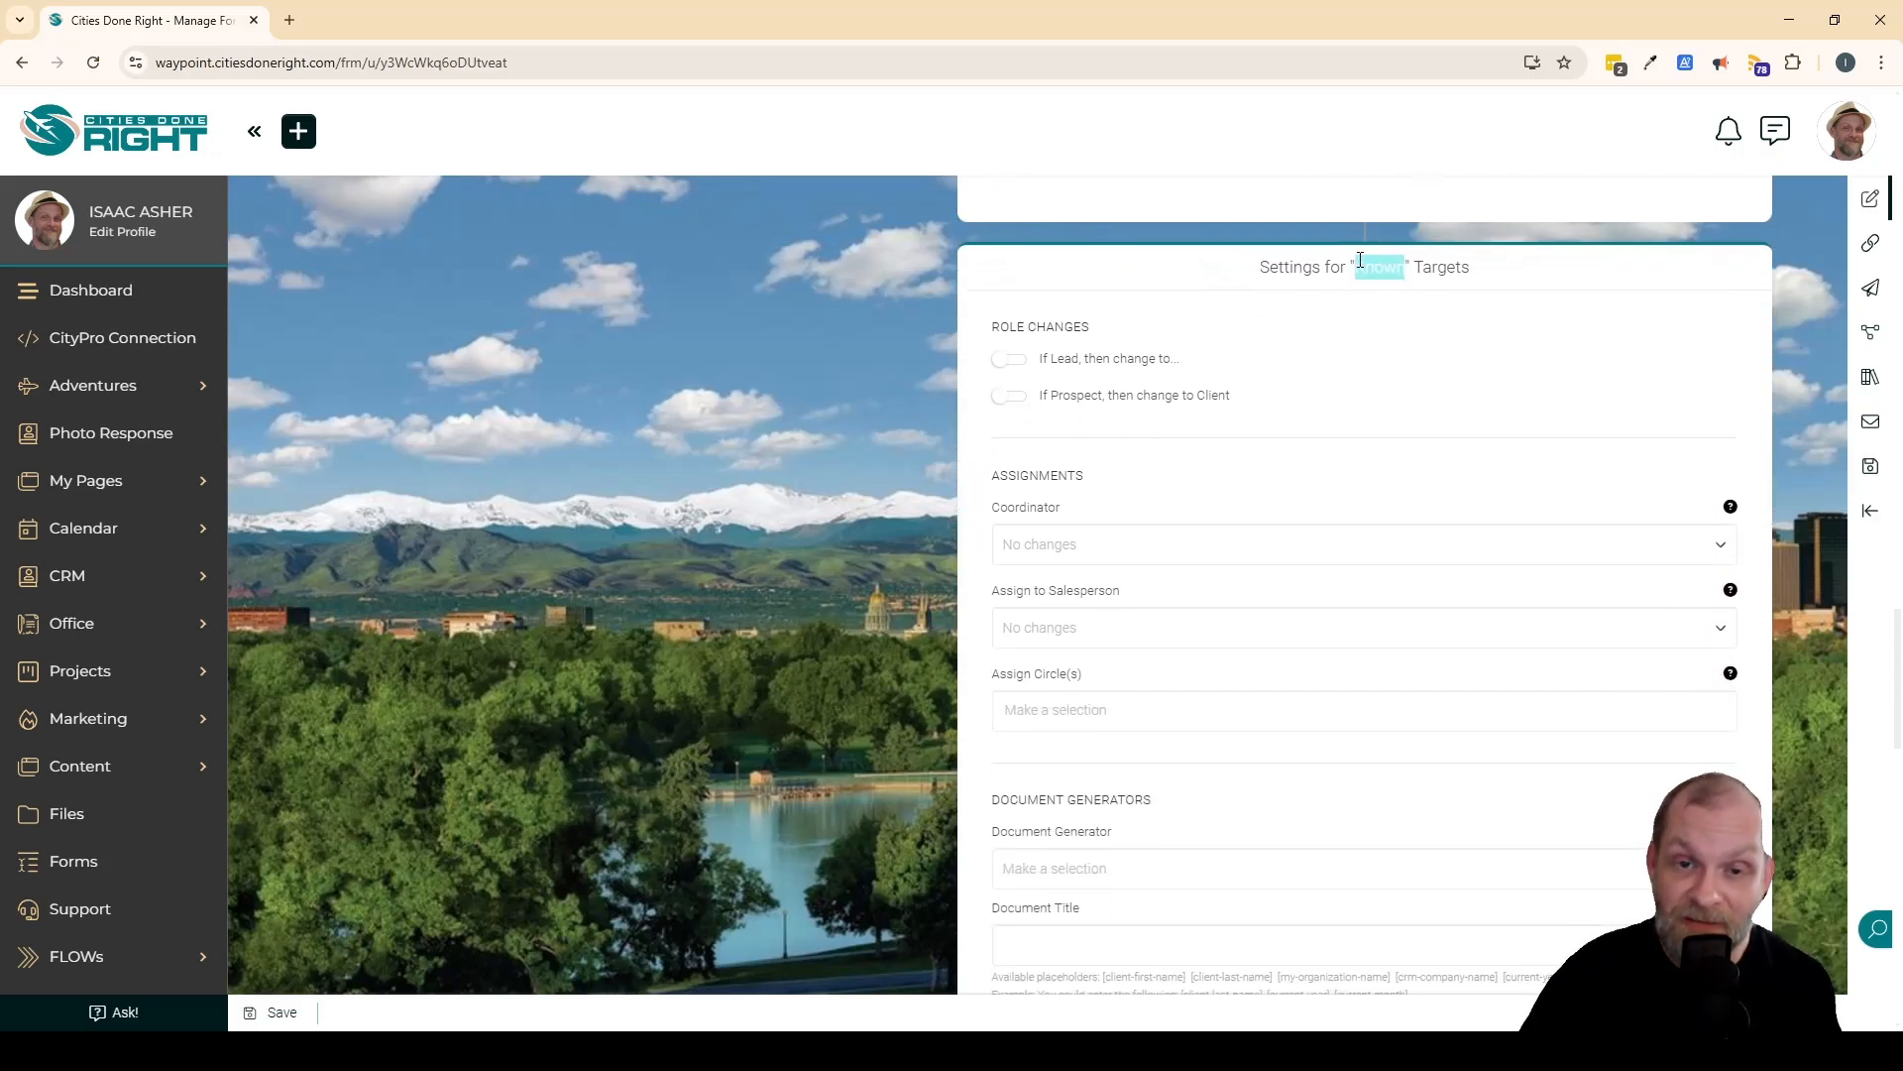
pyautogui.click(870, 425)
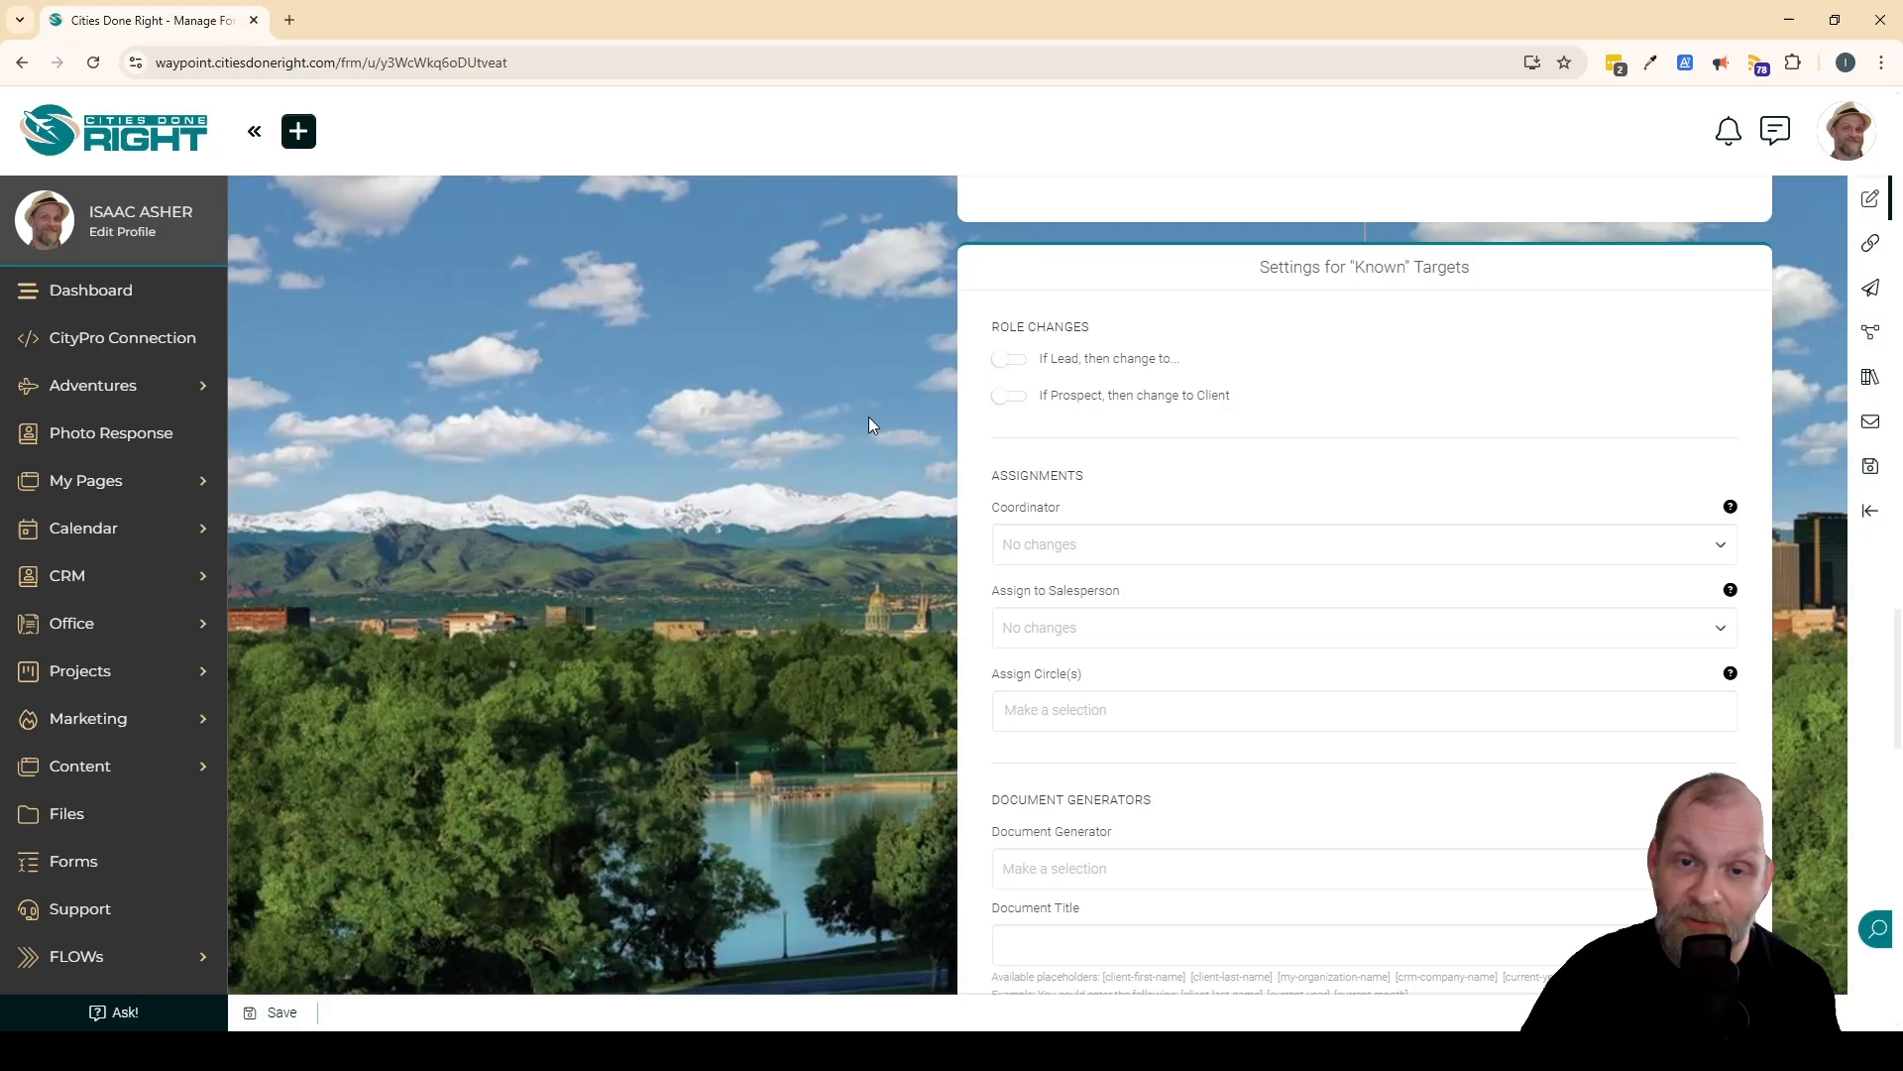
pyautogui.click(1007, 360)
pyautogui.click(1140, 409)
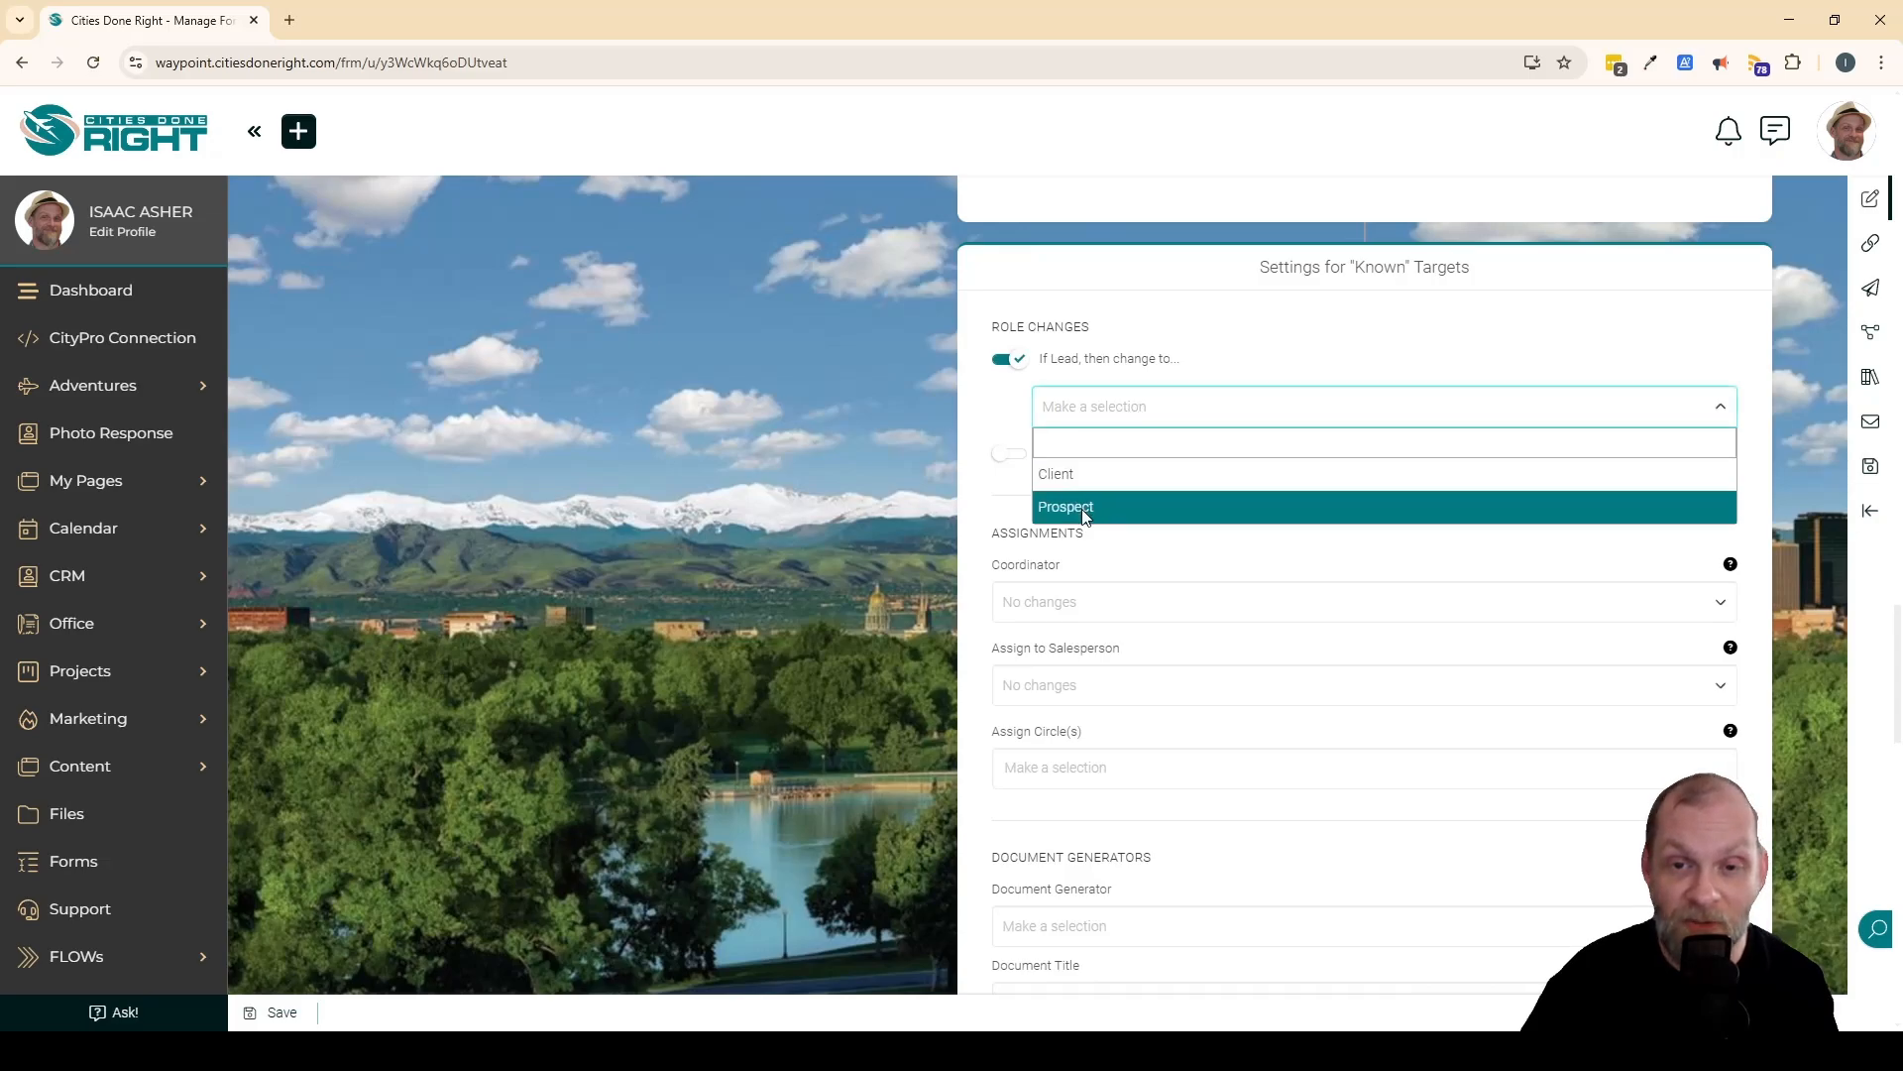
pyautogui.click(852, 448)
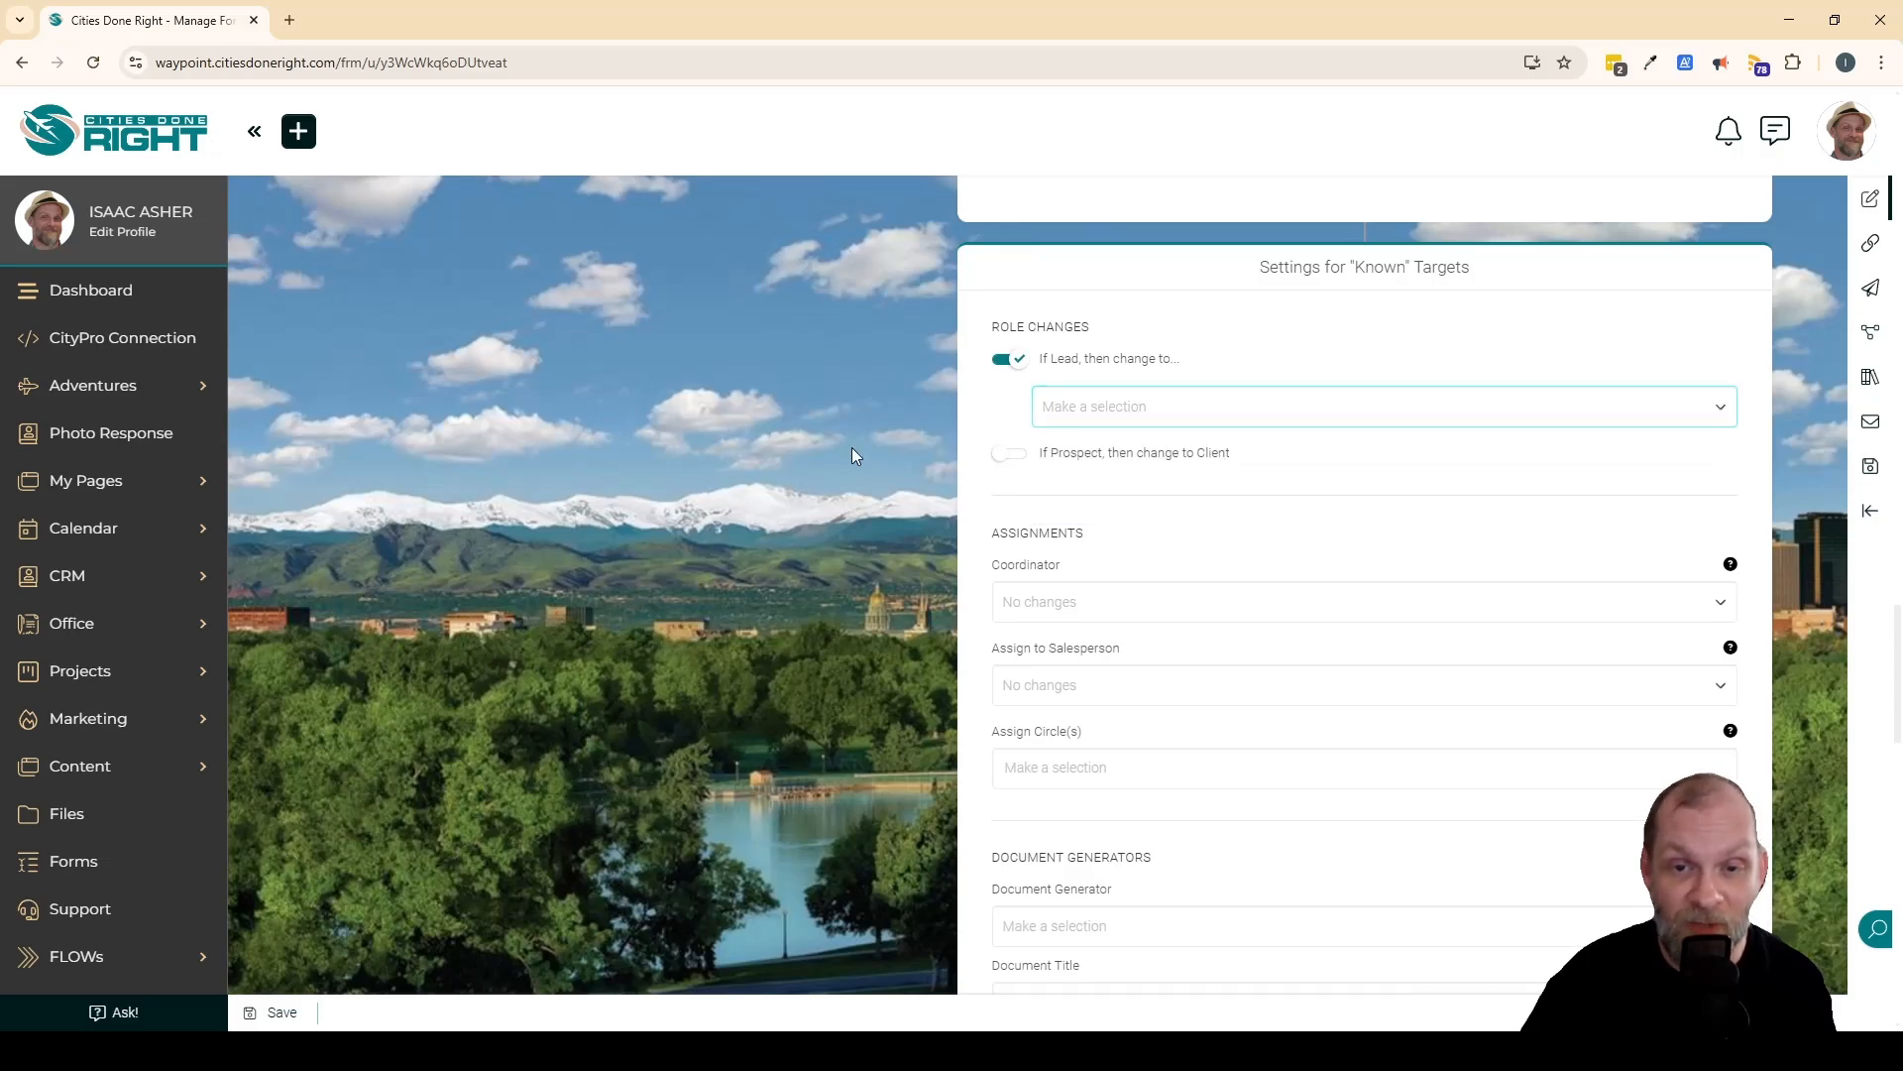
pyautogui.click(1007, 456)
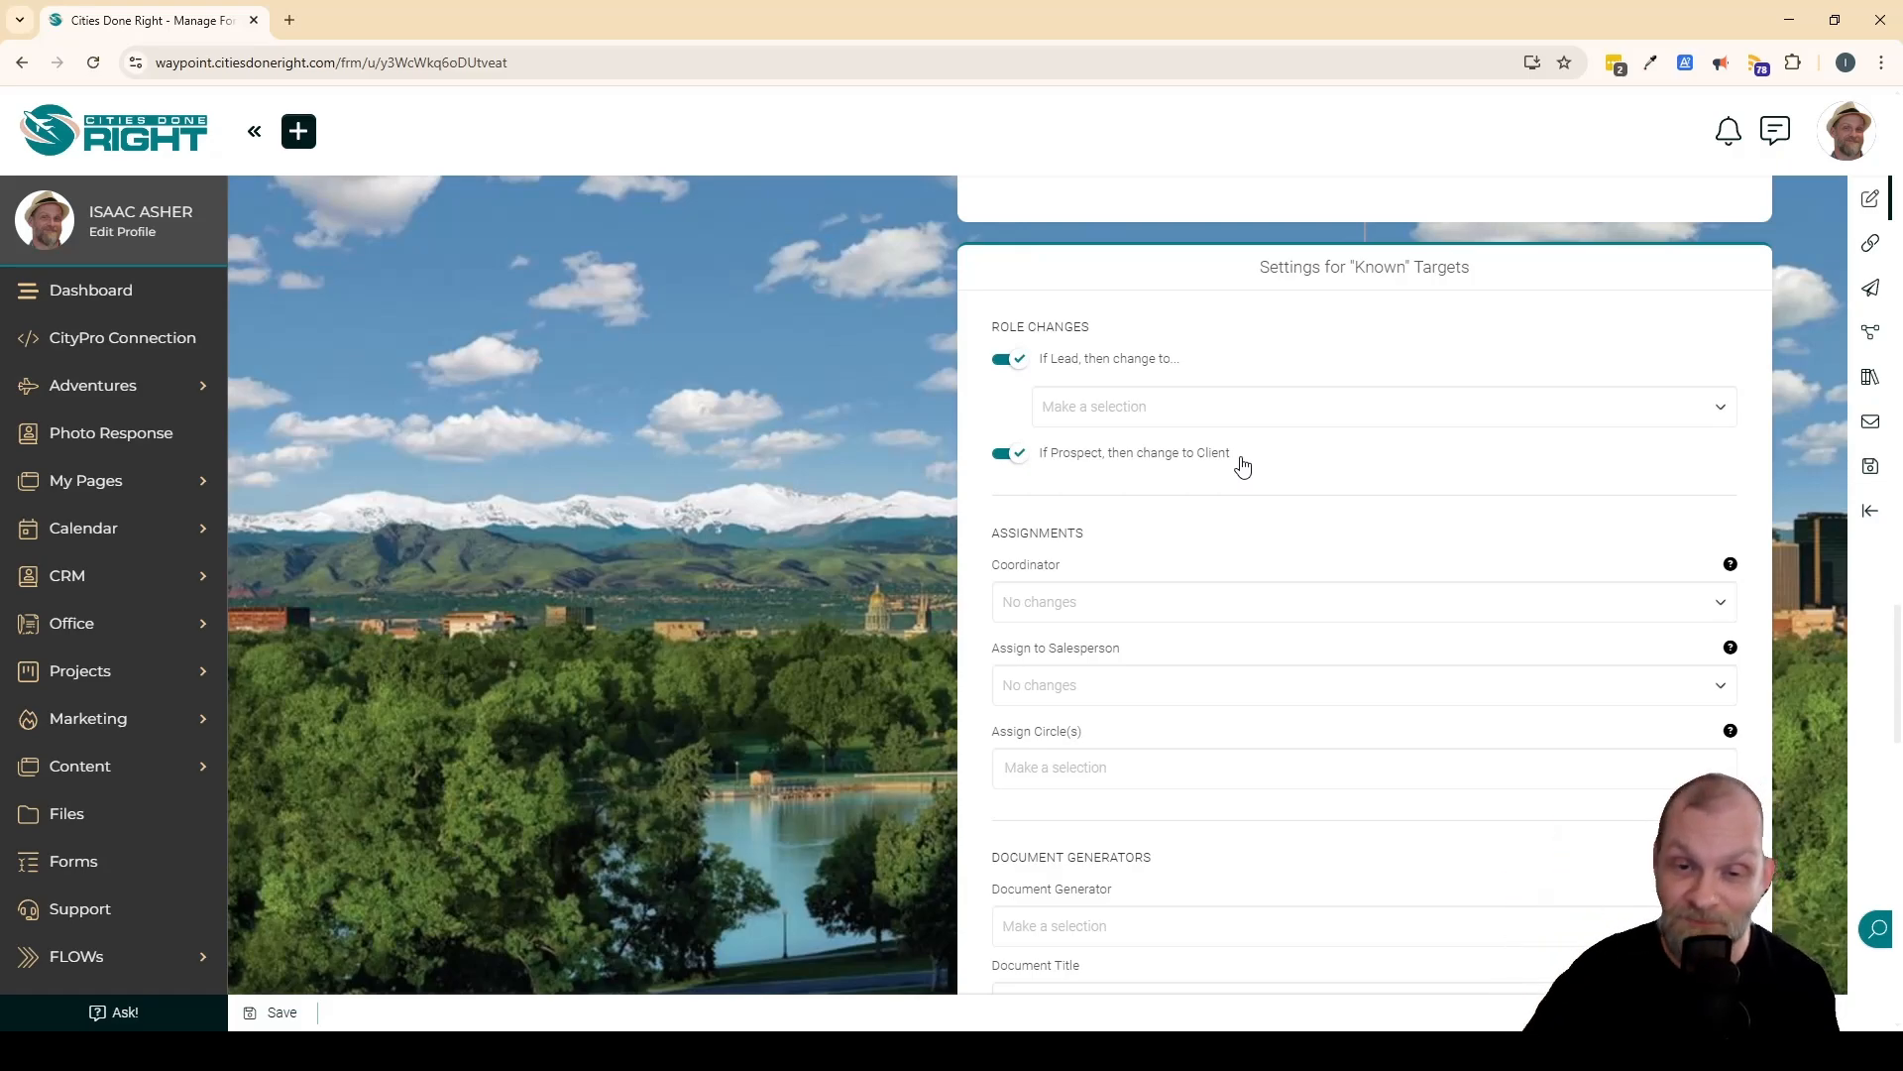
# Step: Examine the Coordinator, Salesperson and Circle assignment settings for "Known" Targets without changing them
pyautogui.scroll(-2, 1242, 466)
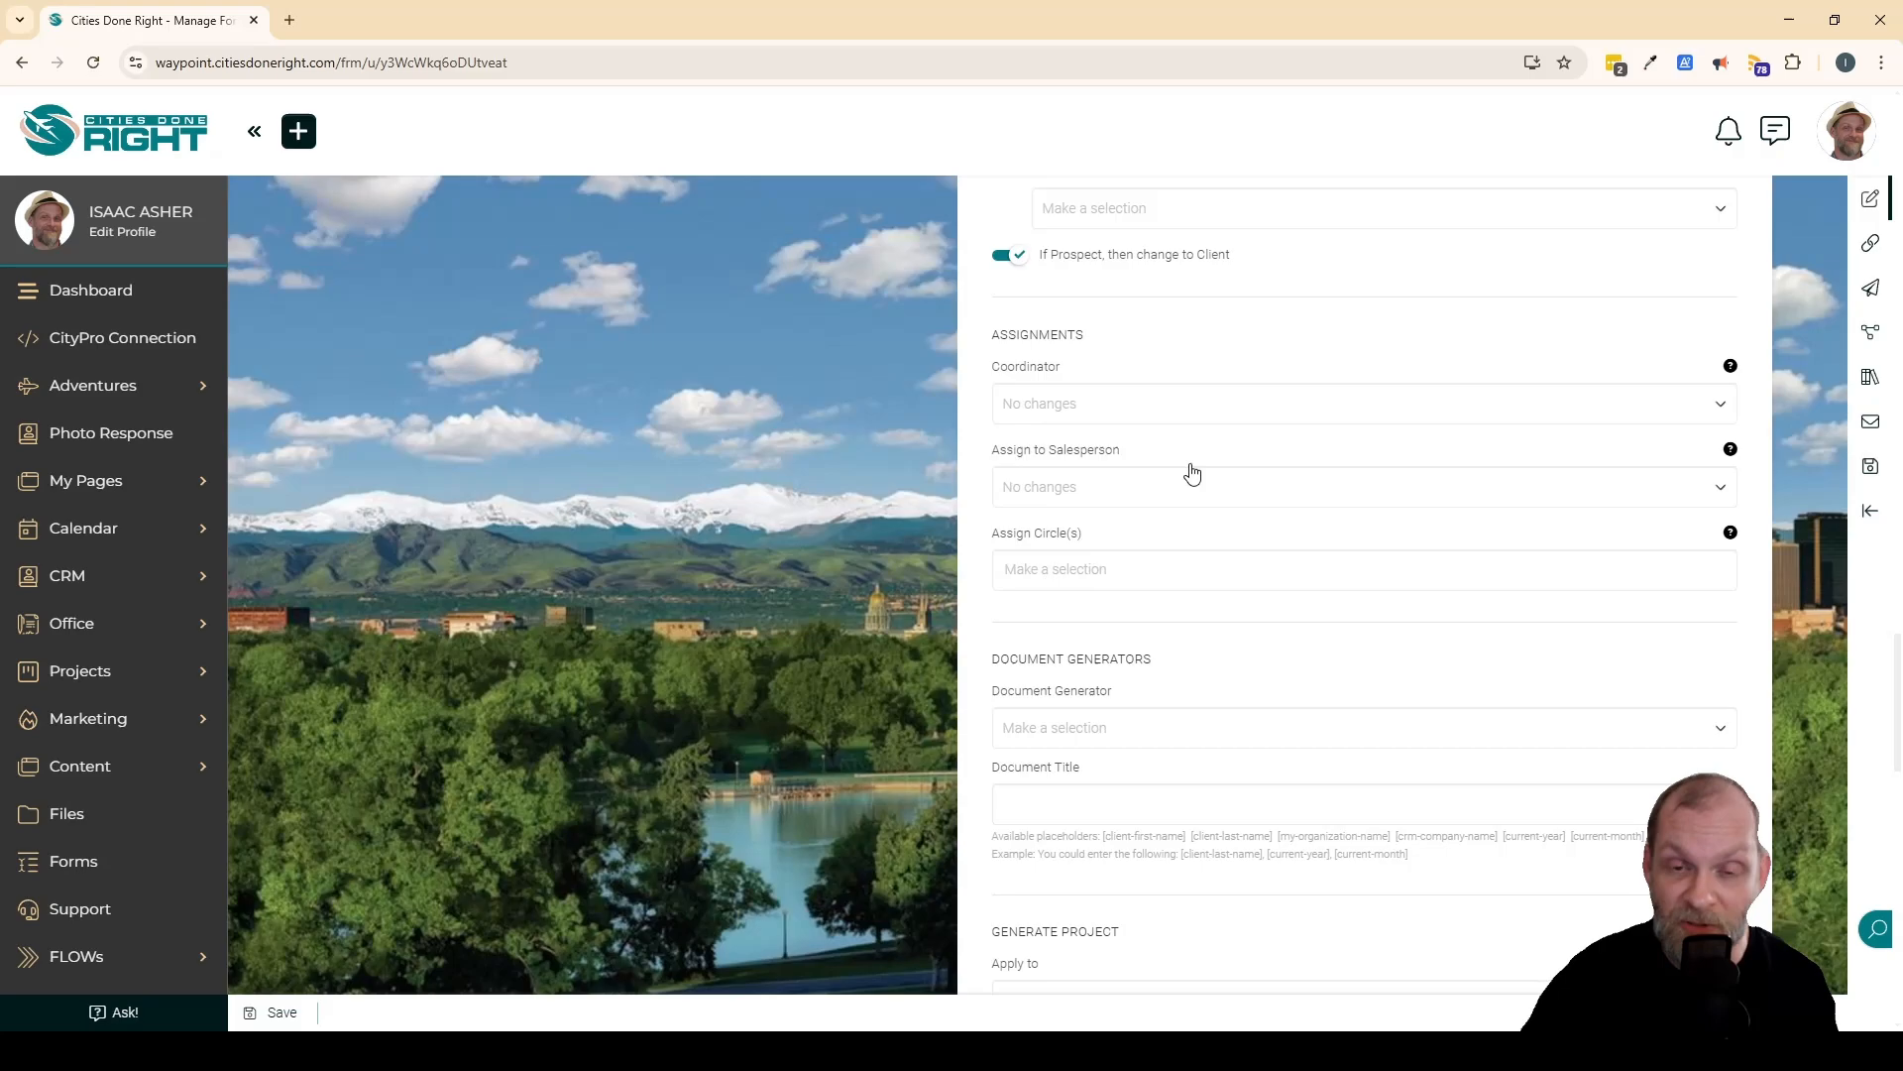
pyautogui.scroll(2, 1143, 433)
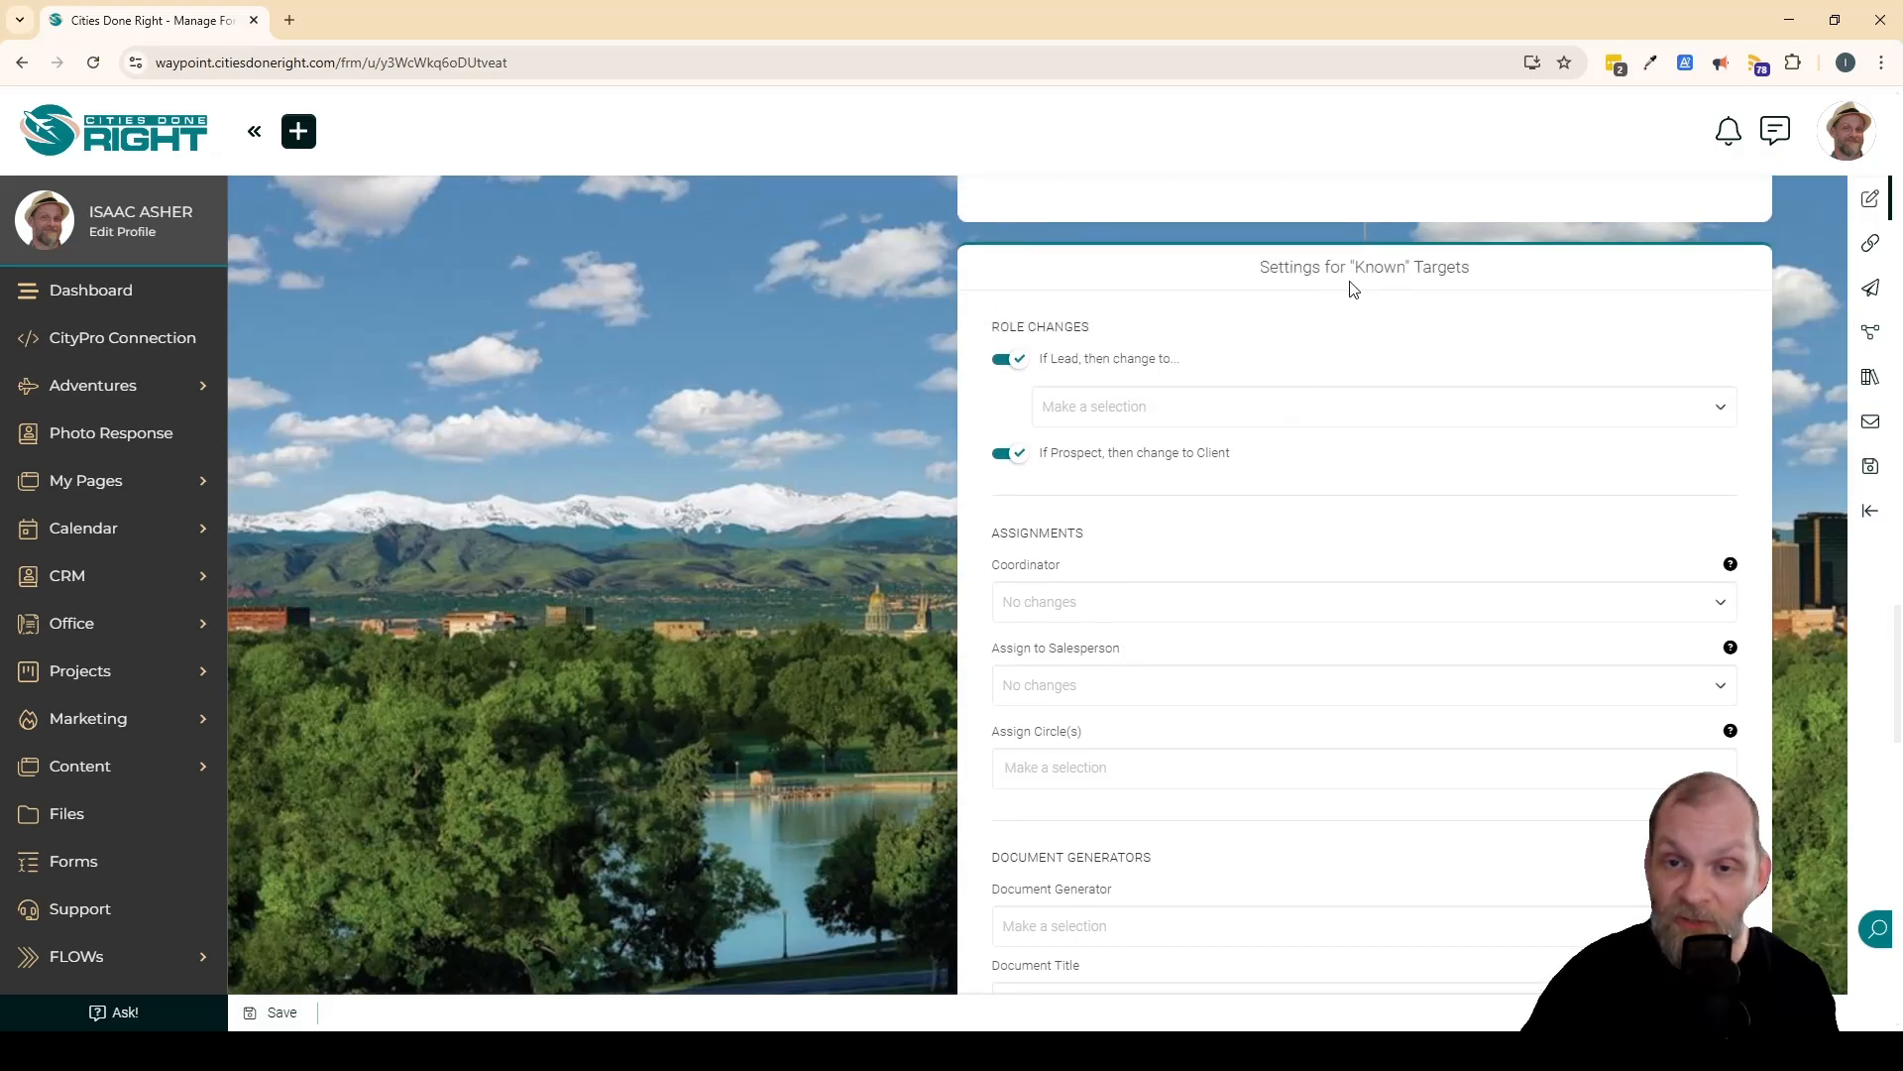
pyautogui.scroll(-2, 865, 555)
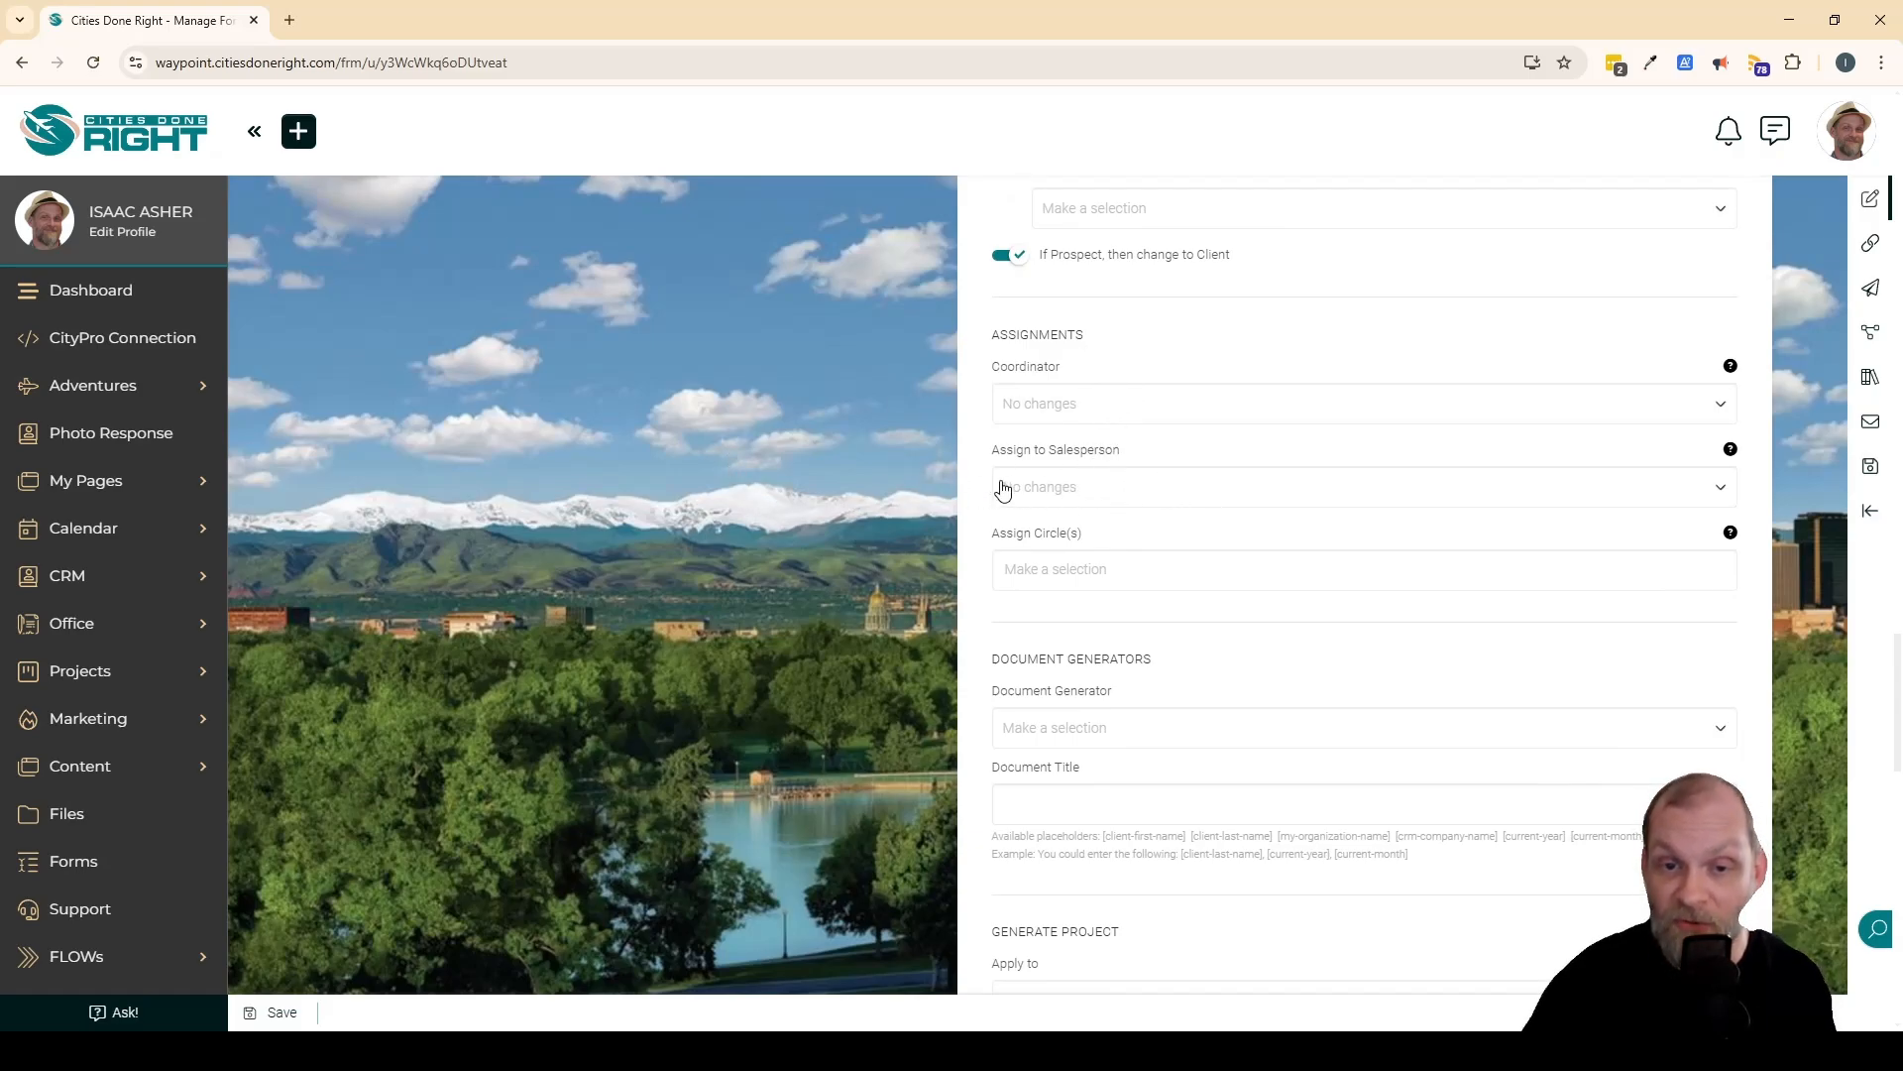
pyautogui.click(1183, 498)
pyautogui.click(1180, 493)
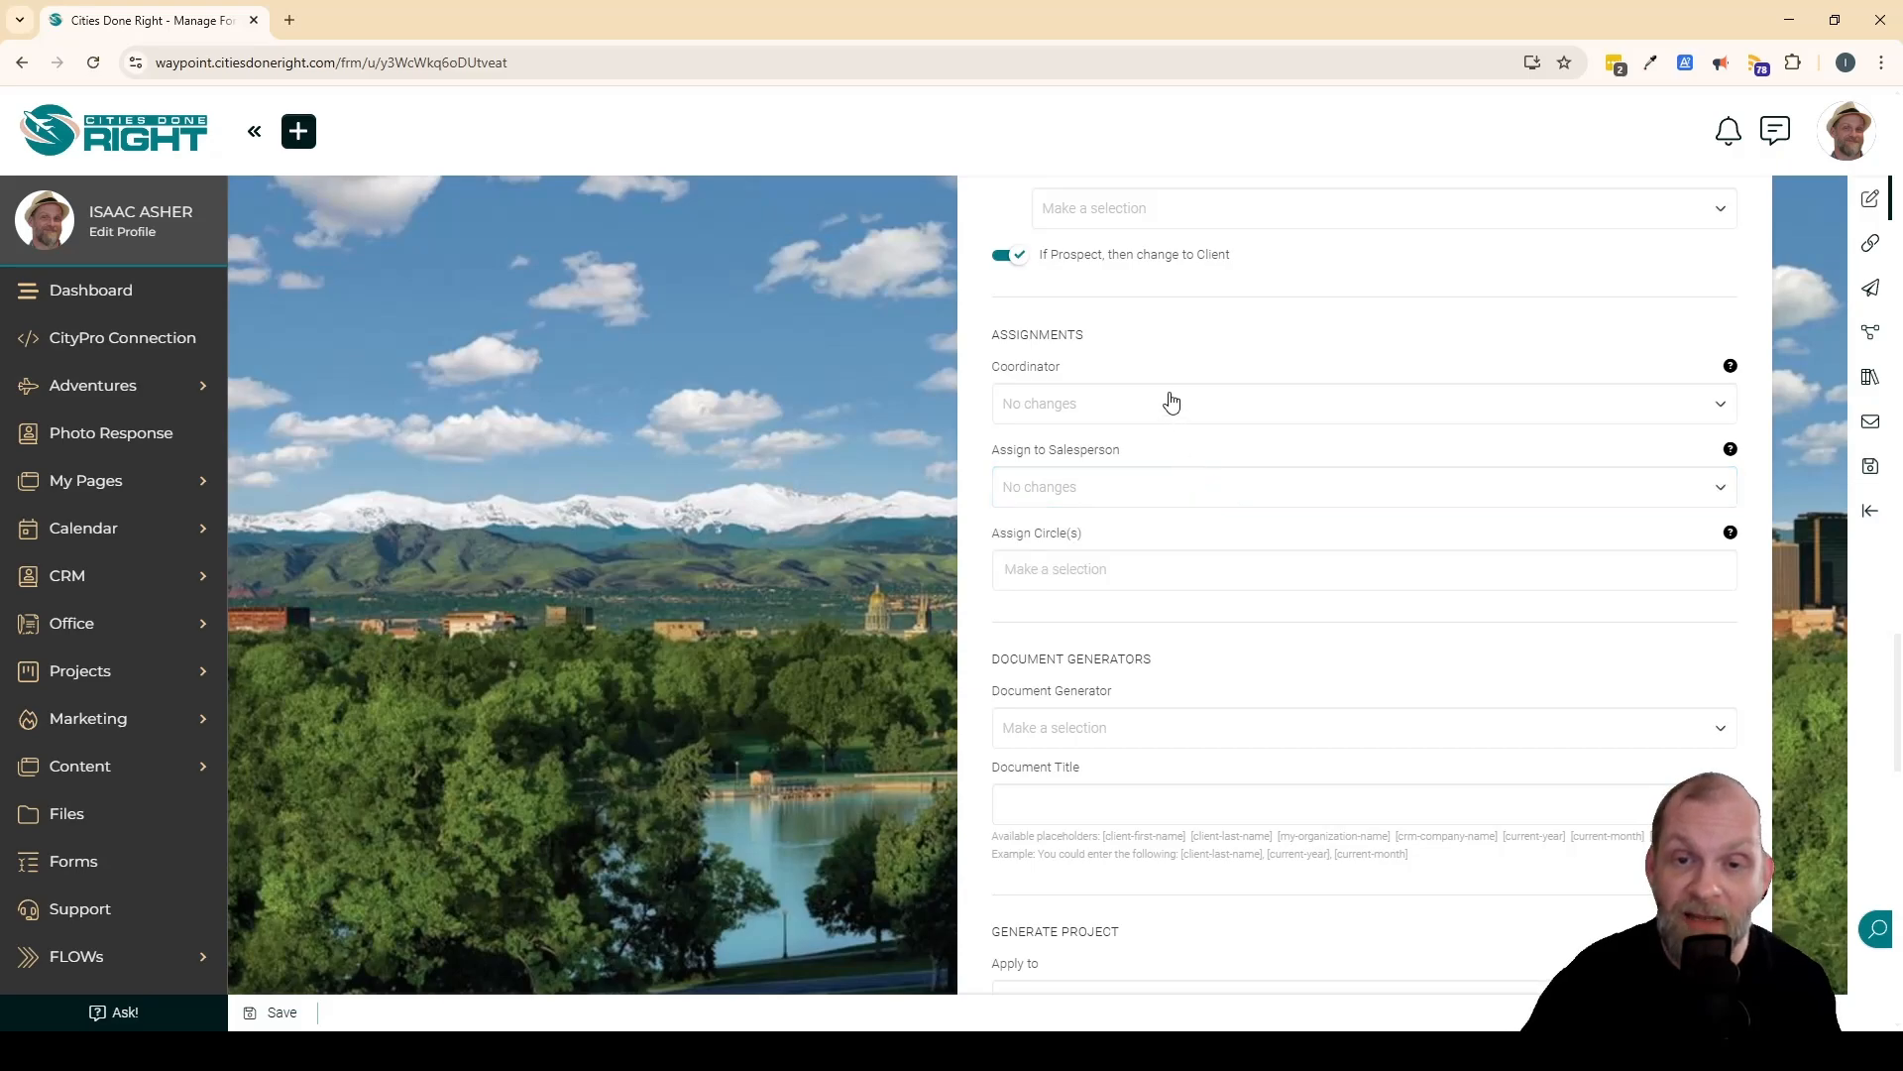
pyautogui.click(1170, 404)
pyautogui.click(1169, 403)
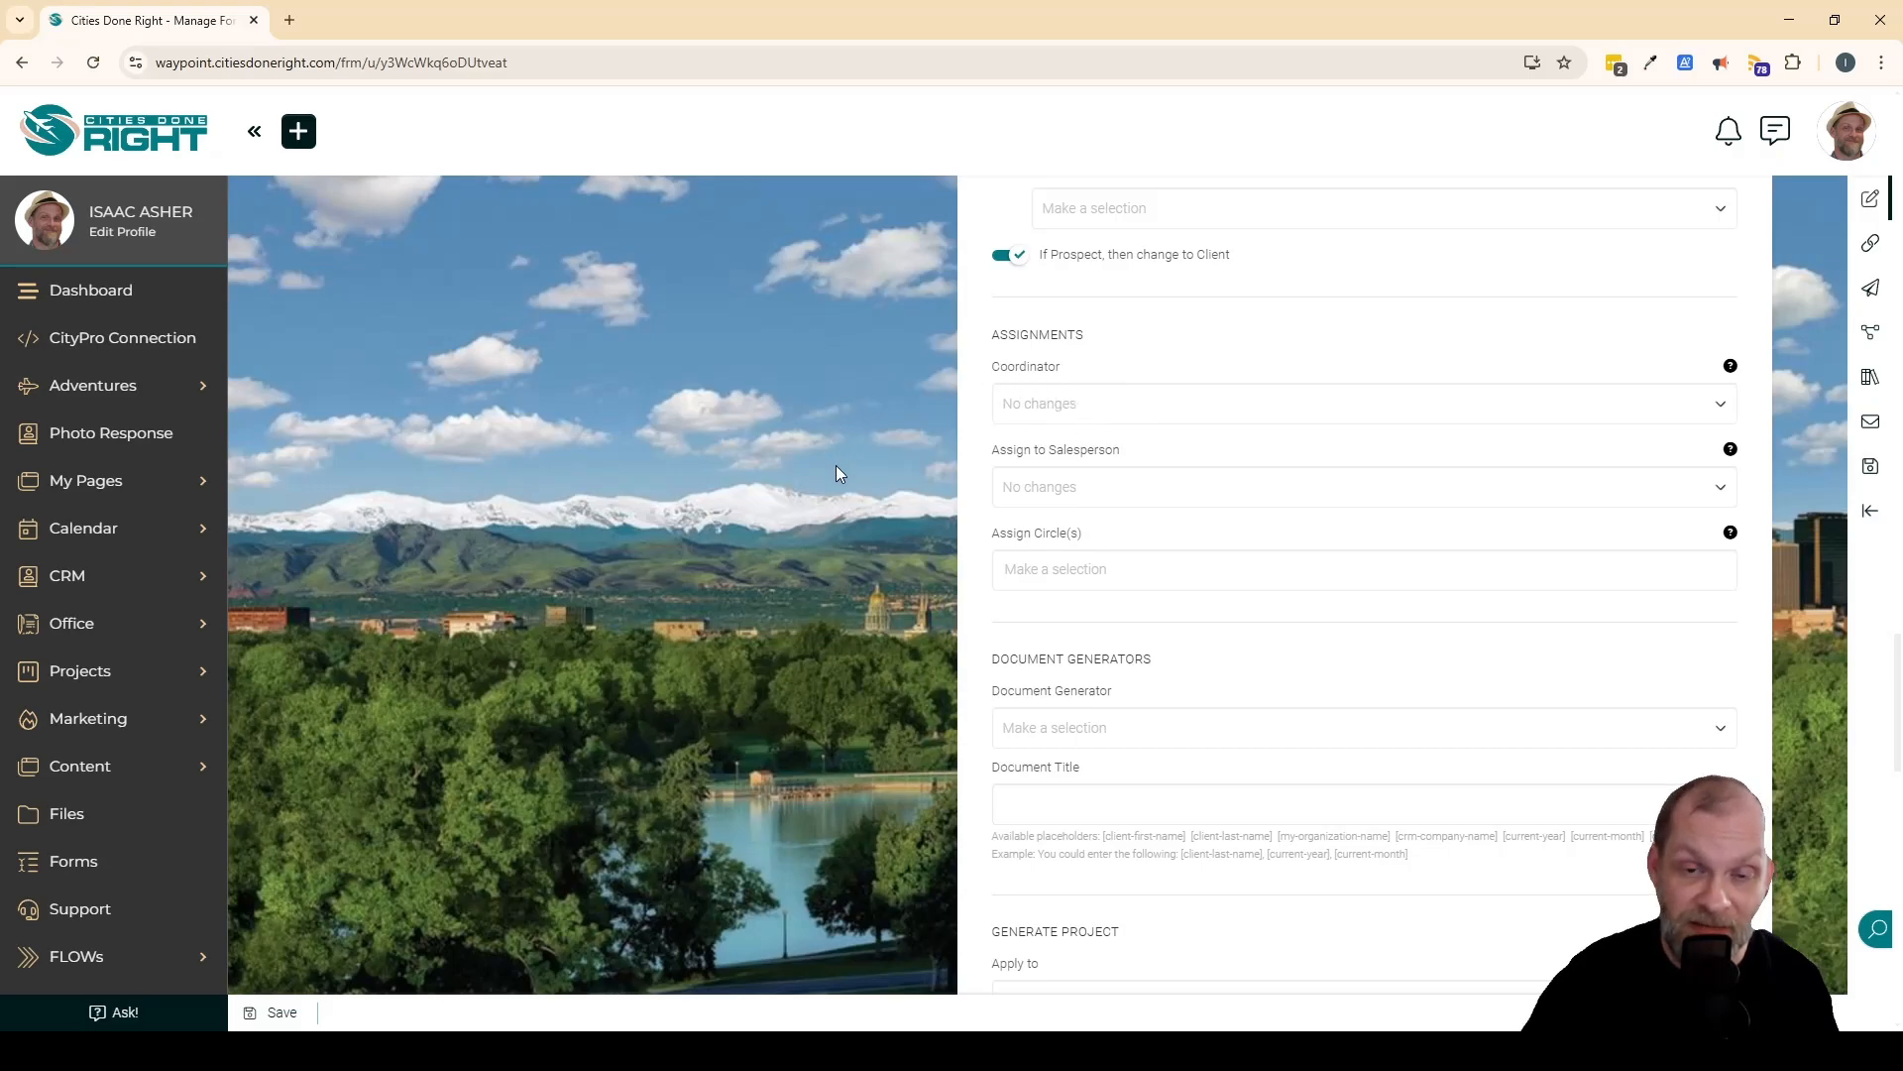
pyautogui.scroll(-2, 849, 502)
pyautogui.scroll(2, 854, 502)
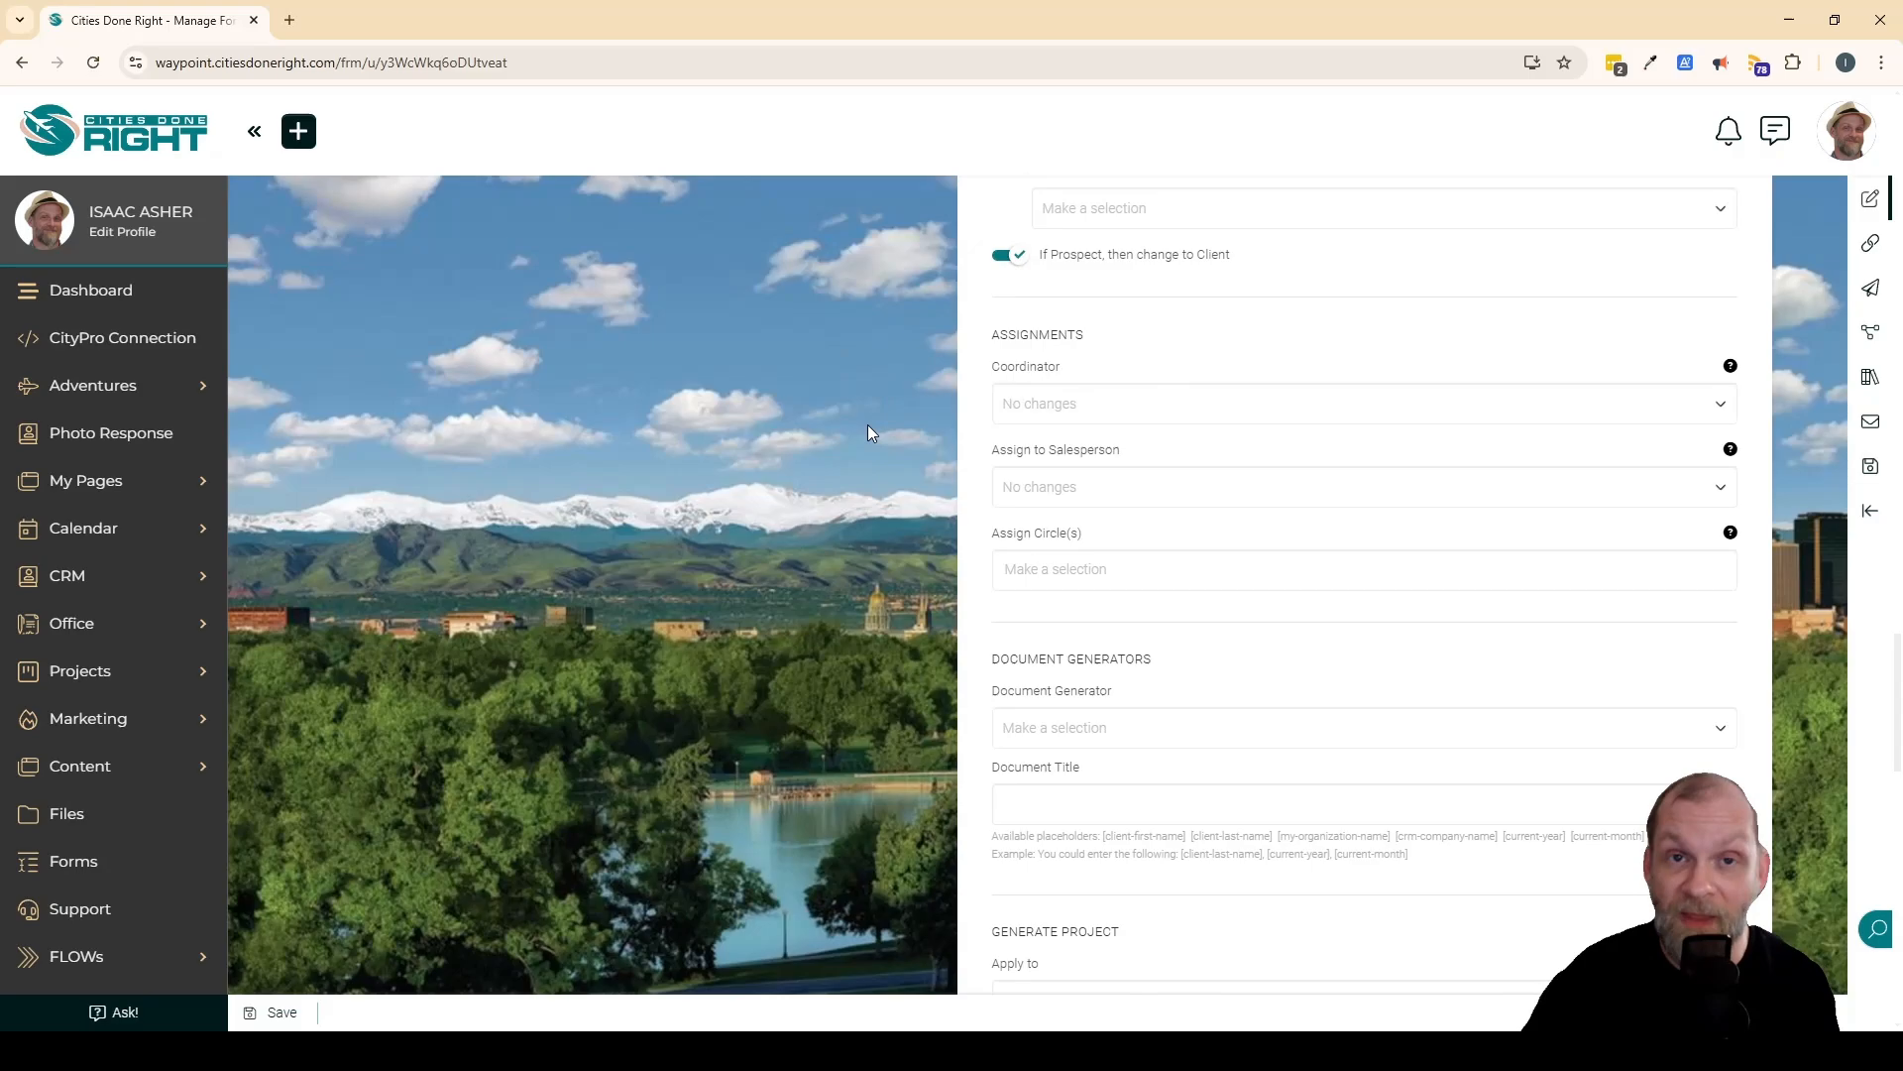
# Step: Enable both the Coordinator email with submission info and the immediate Portal Access Invitation for "Known" Targets
pyautogui.scroll(-4, 902, 358)
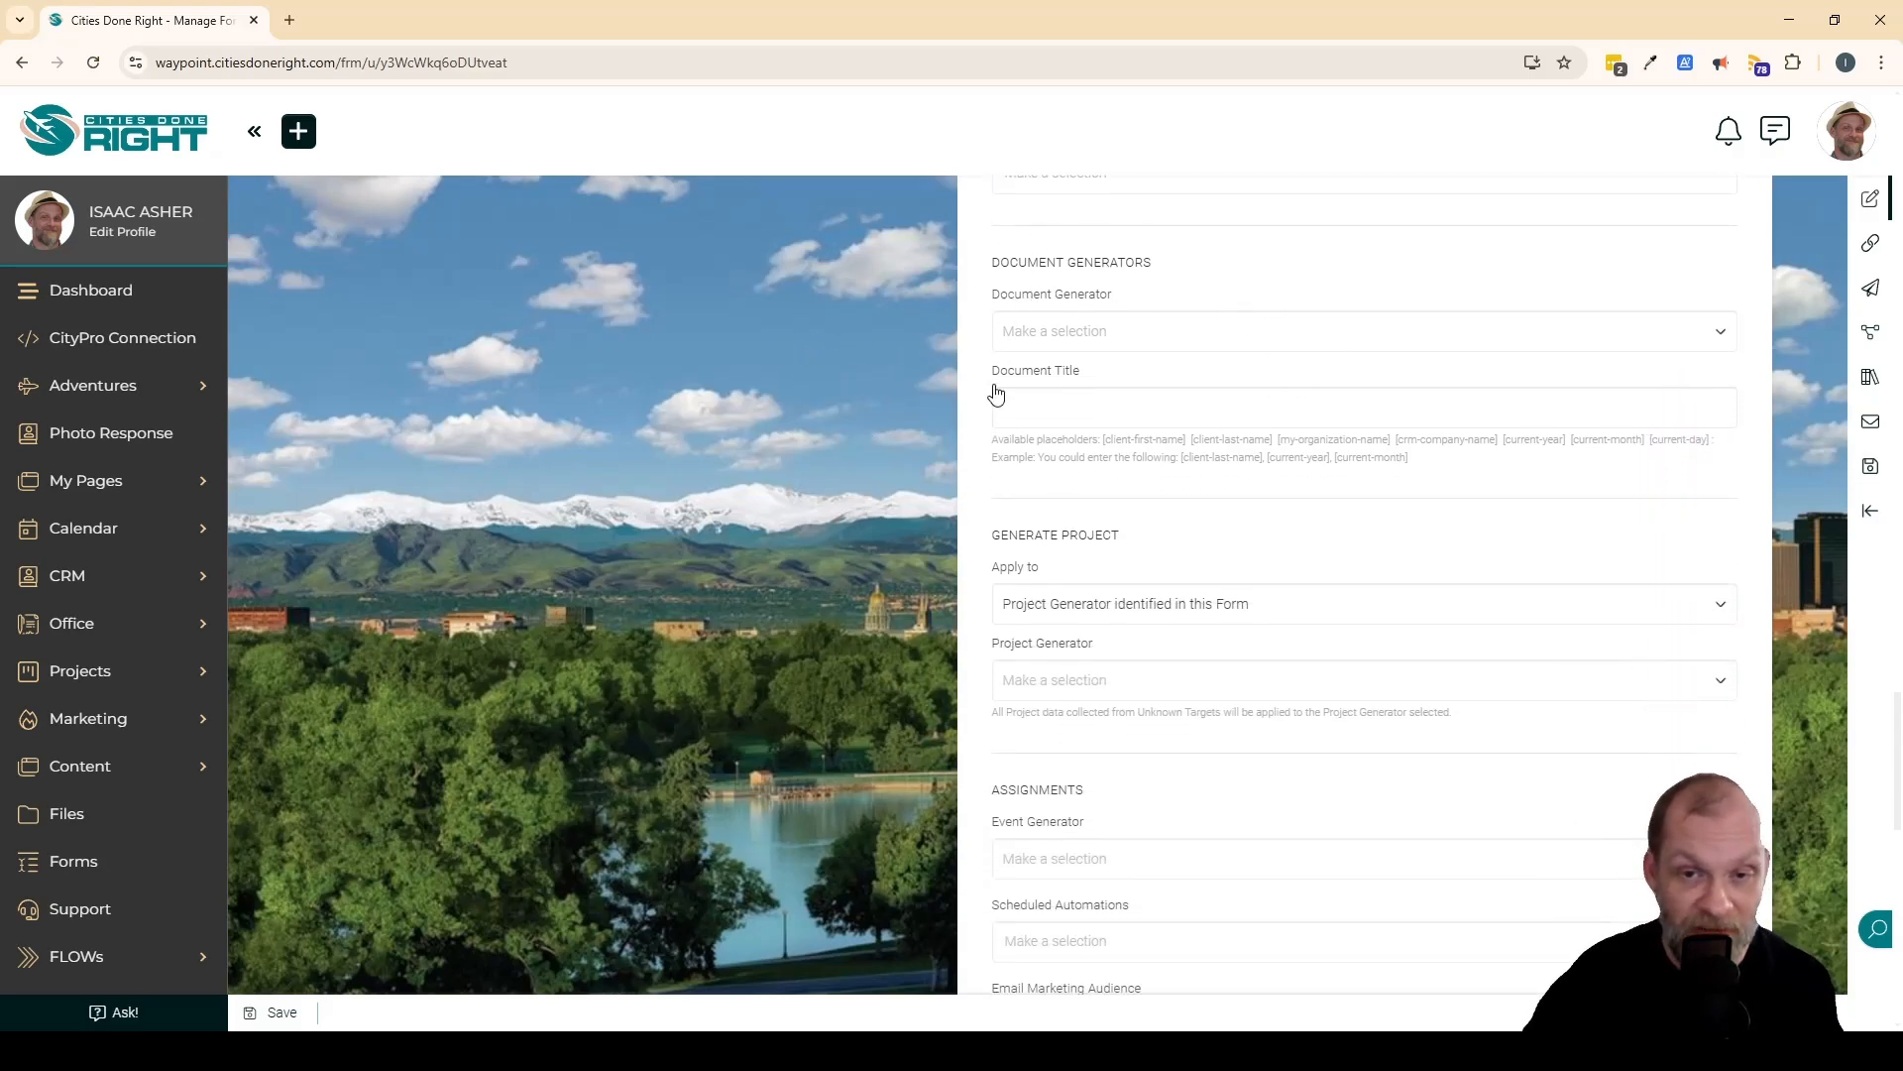
pyautogui.scroll(-1, 1053, 480)
pyautogui.scroll(-2, 1127, 504)
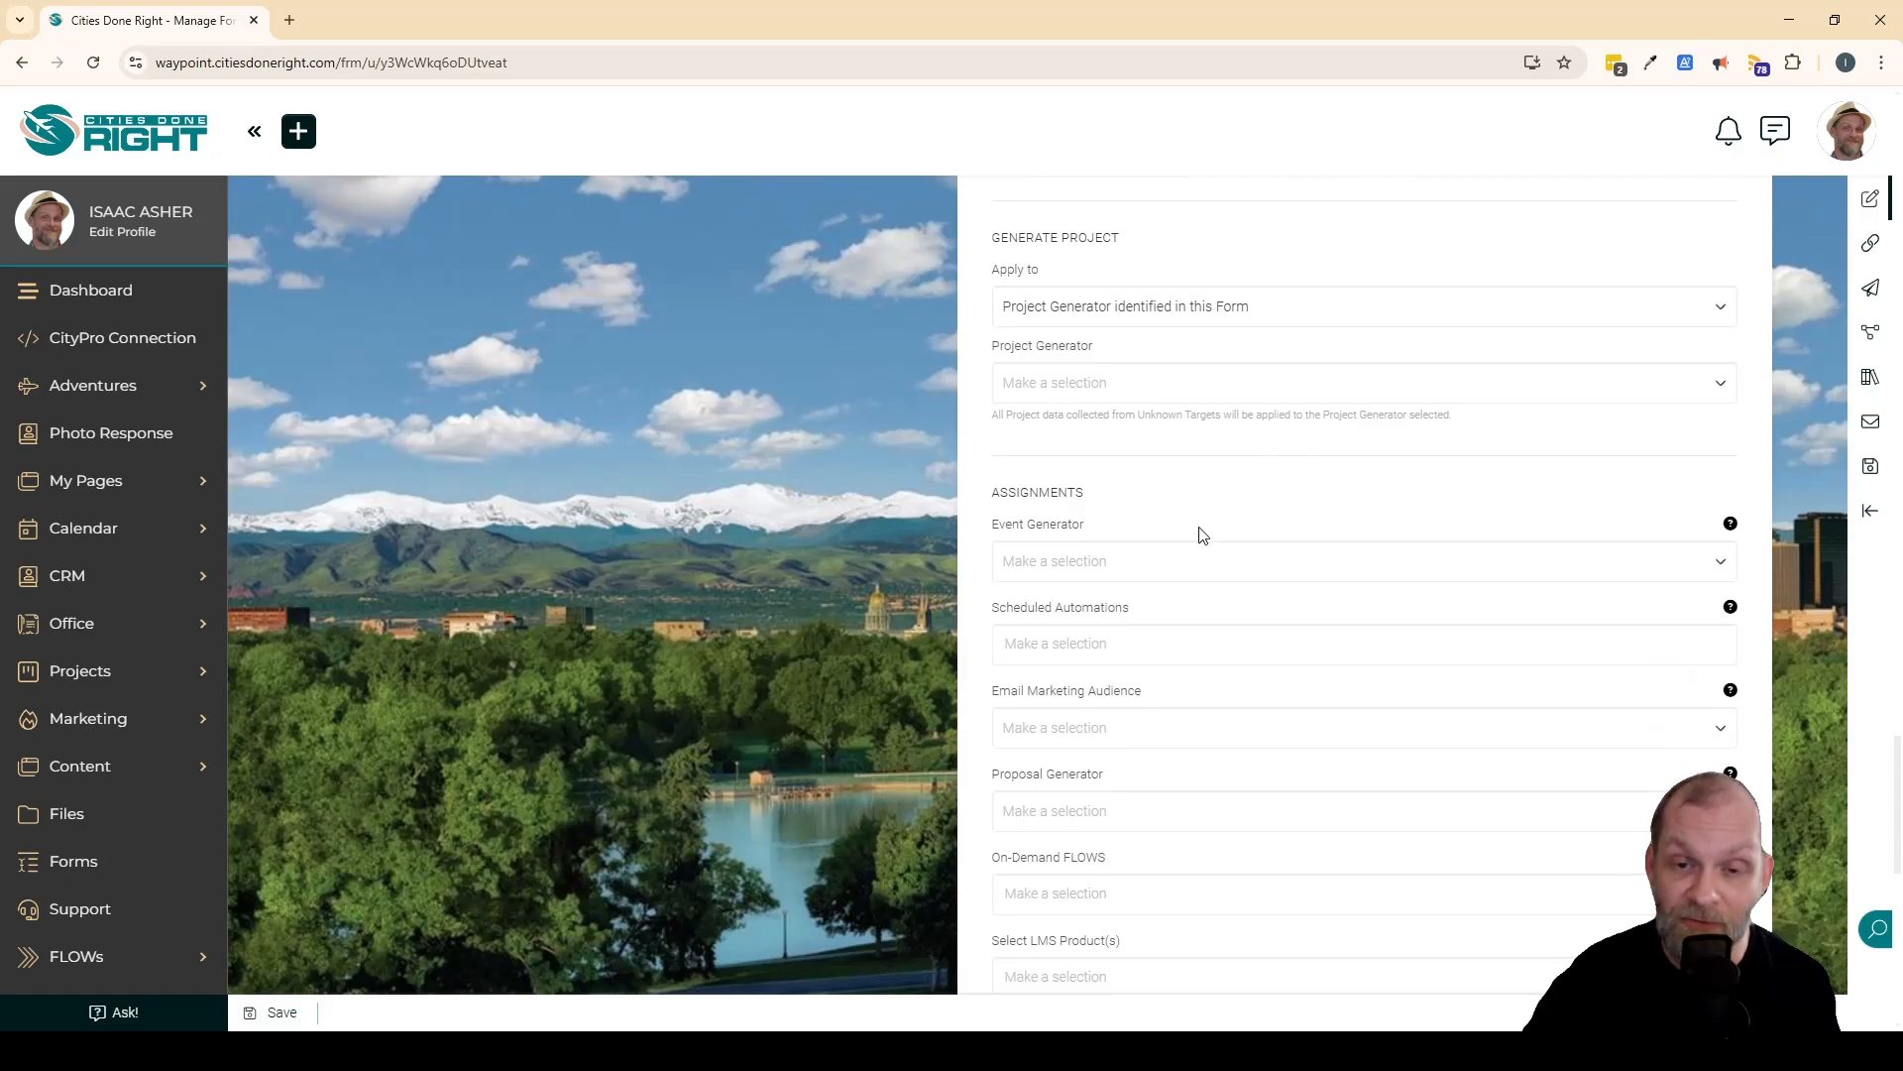
pyautogui.scroll(-7, 1198, 531)
pyautogui.scroll(-3, 1174, 508)
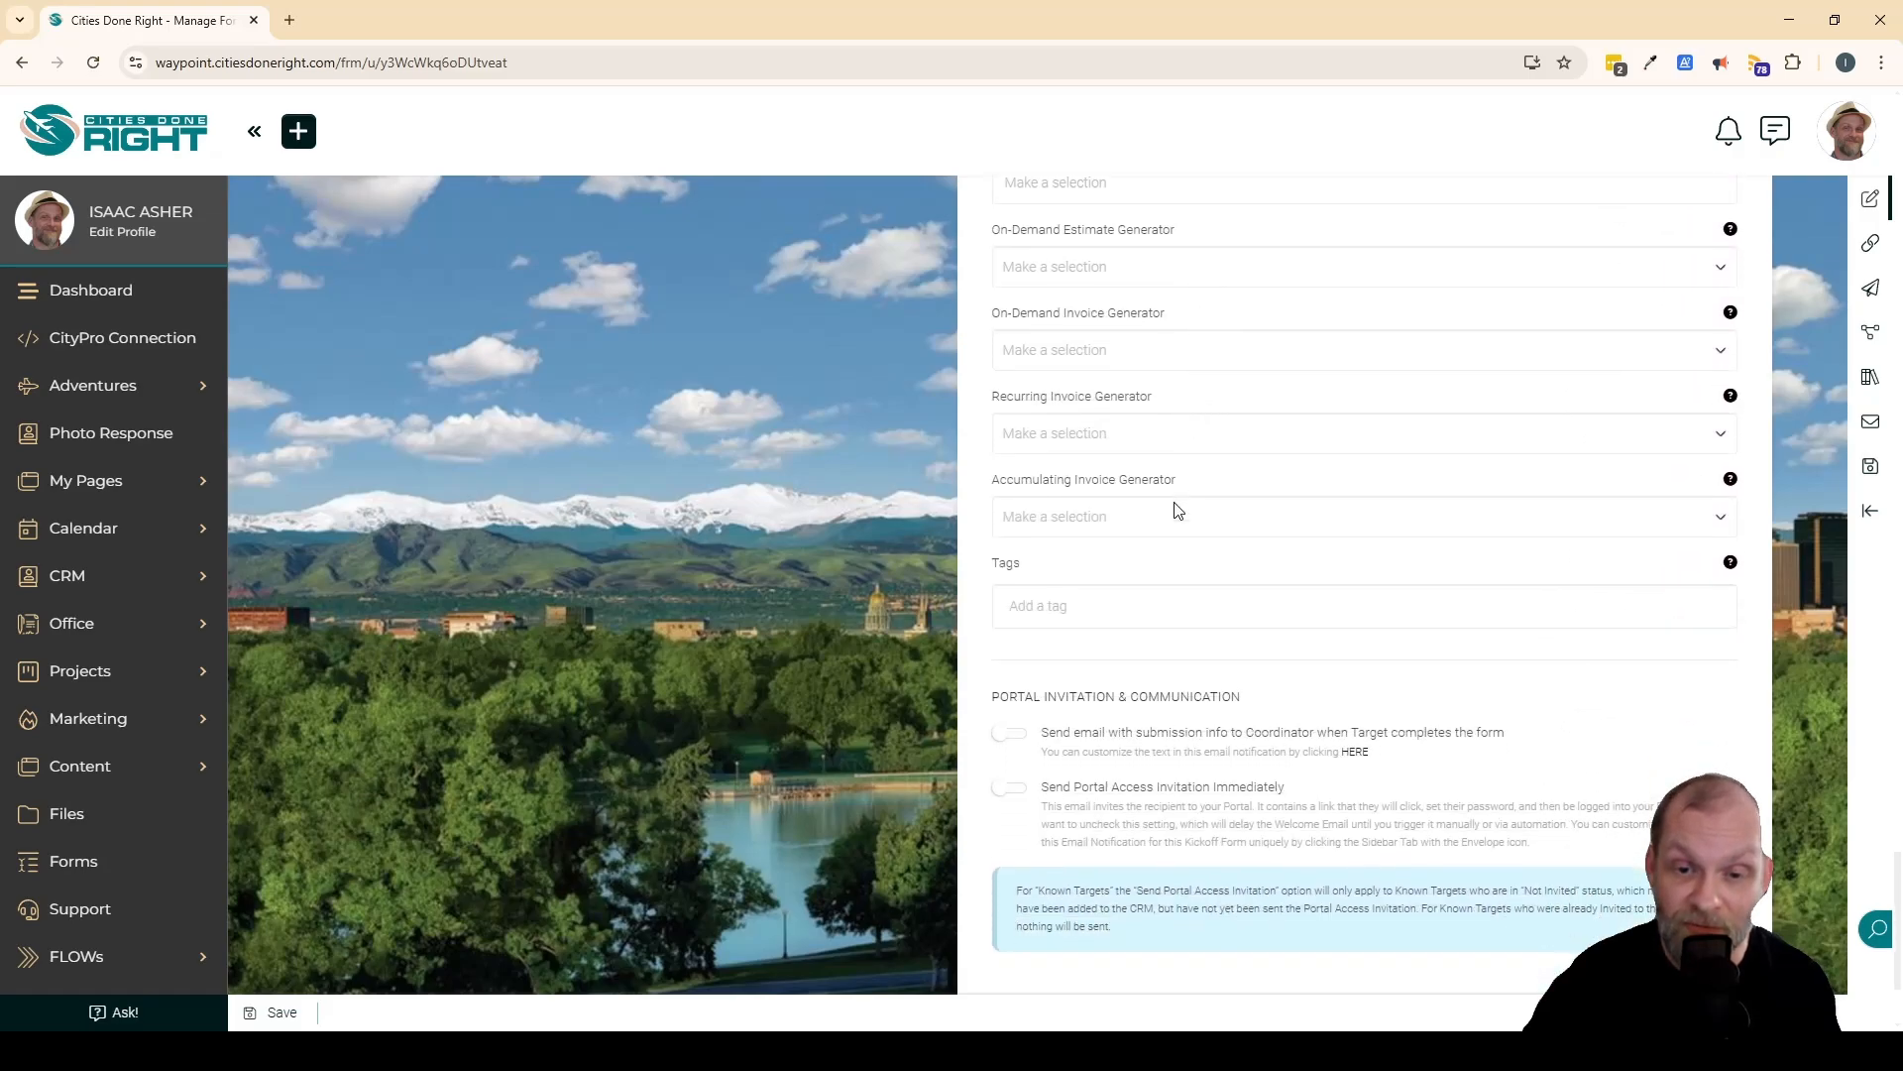
pyautogui.click(1009, 524)
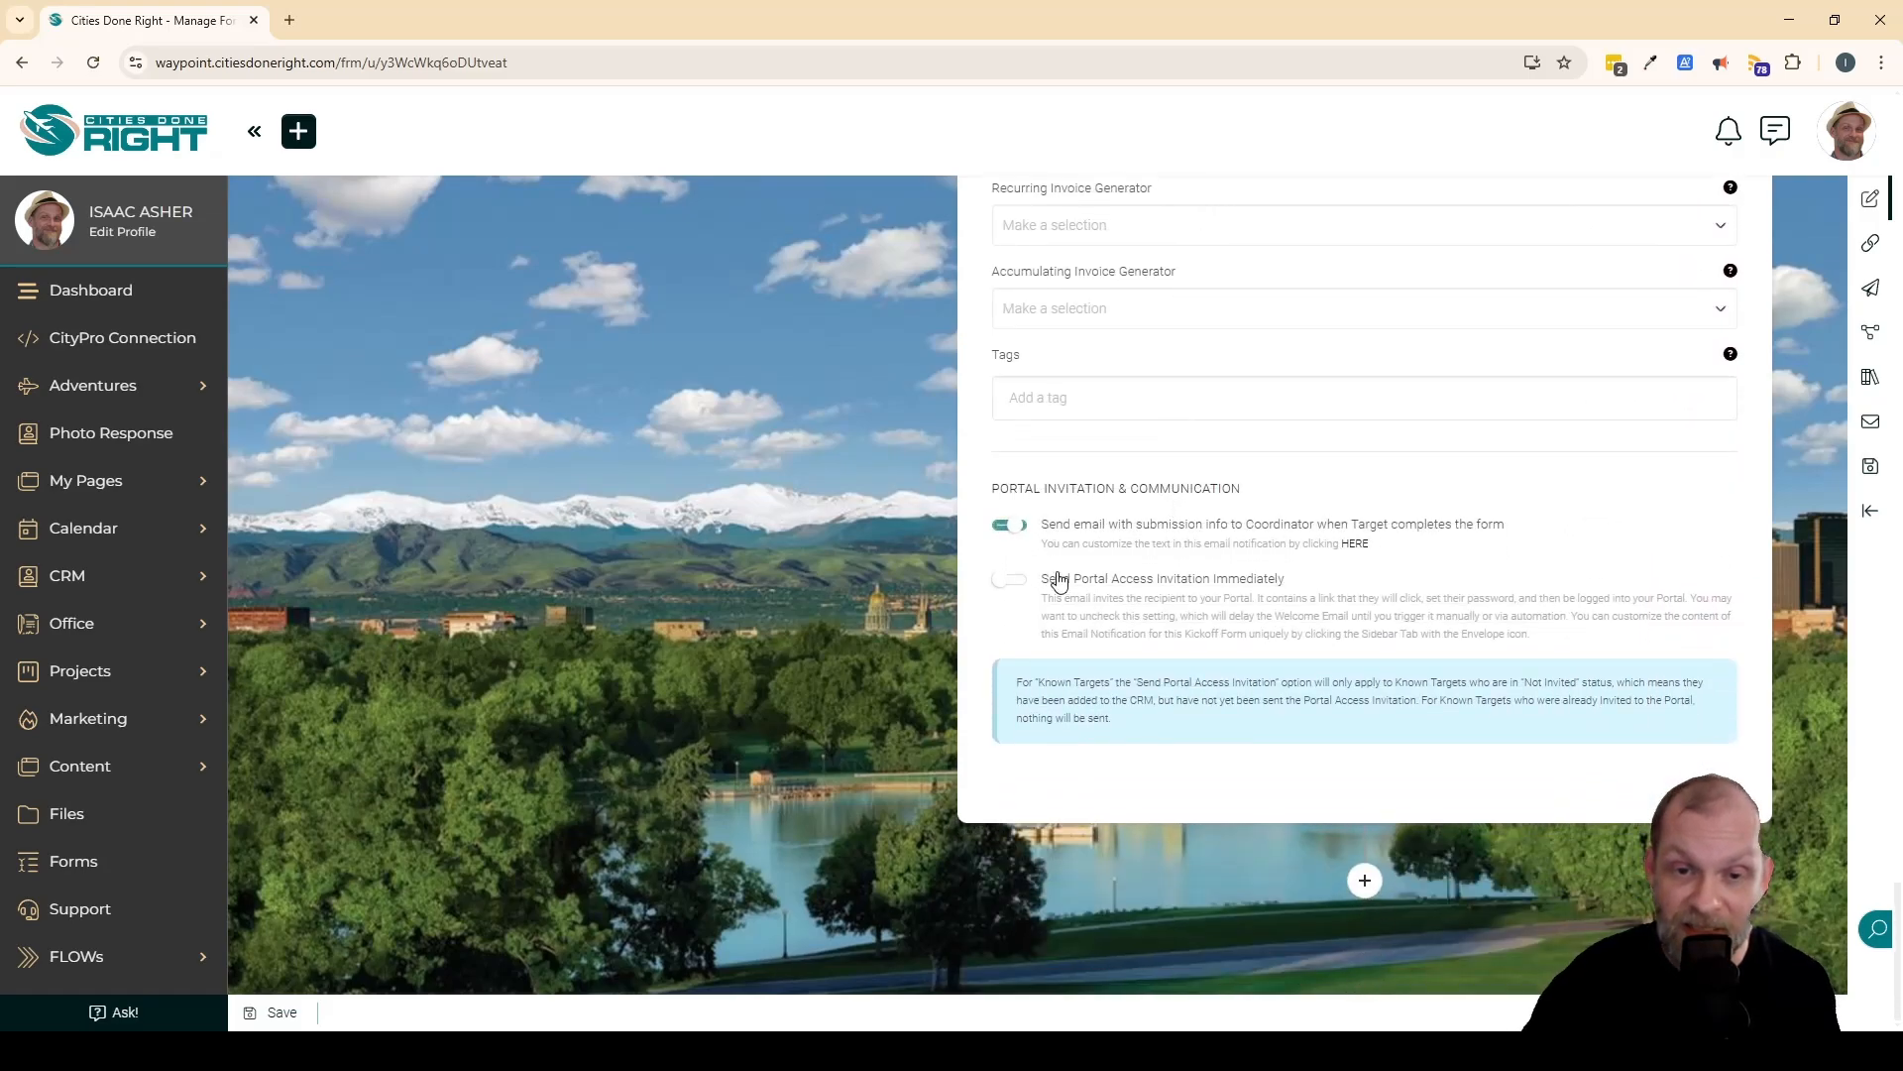
pyautogui.click(1022, 585)
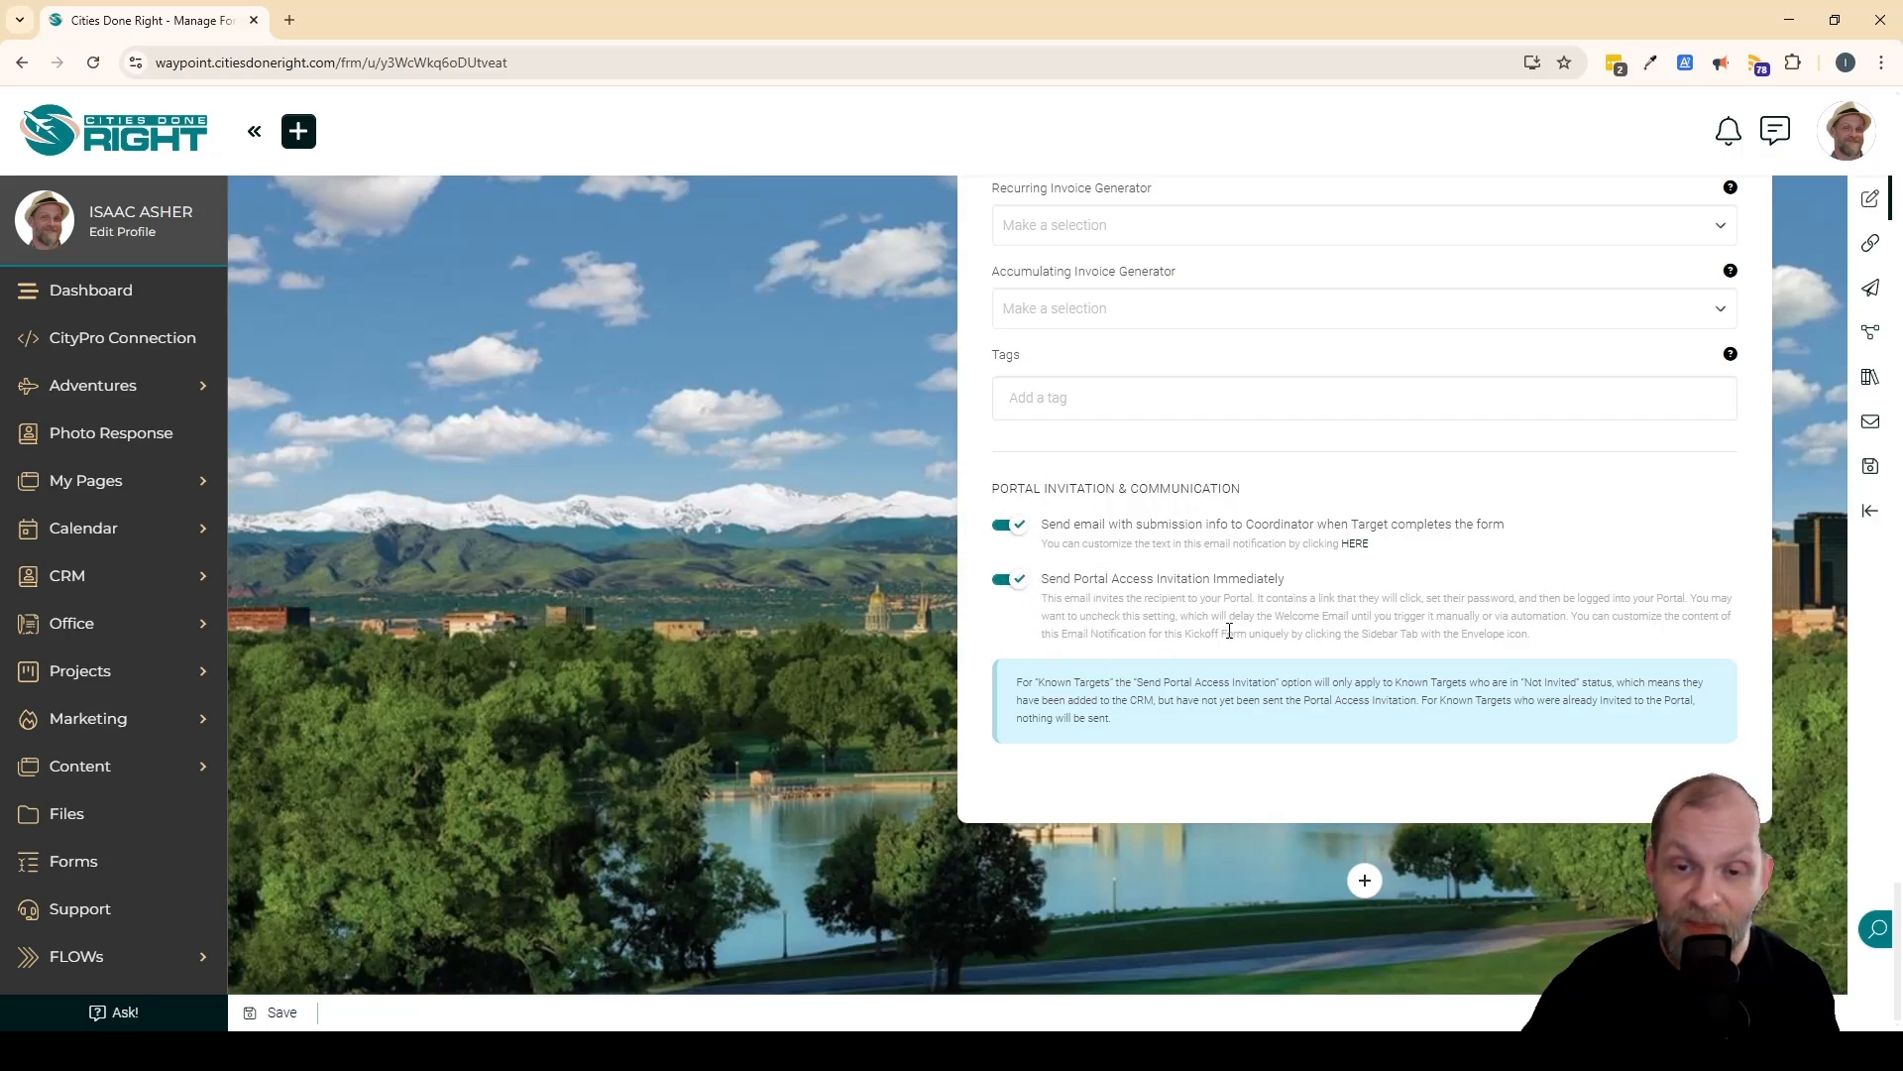
# Step: Title the Kickoff form "New Client Intake"
pyautogui.scroll(8, 944, 635)
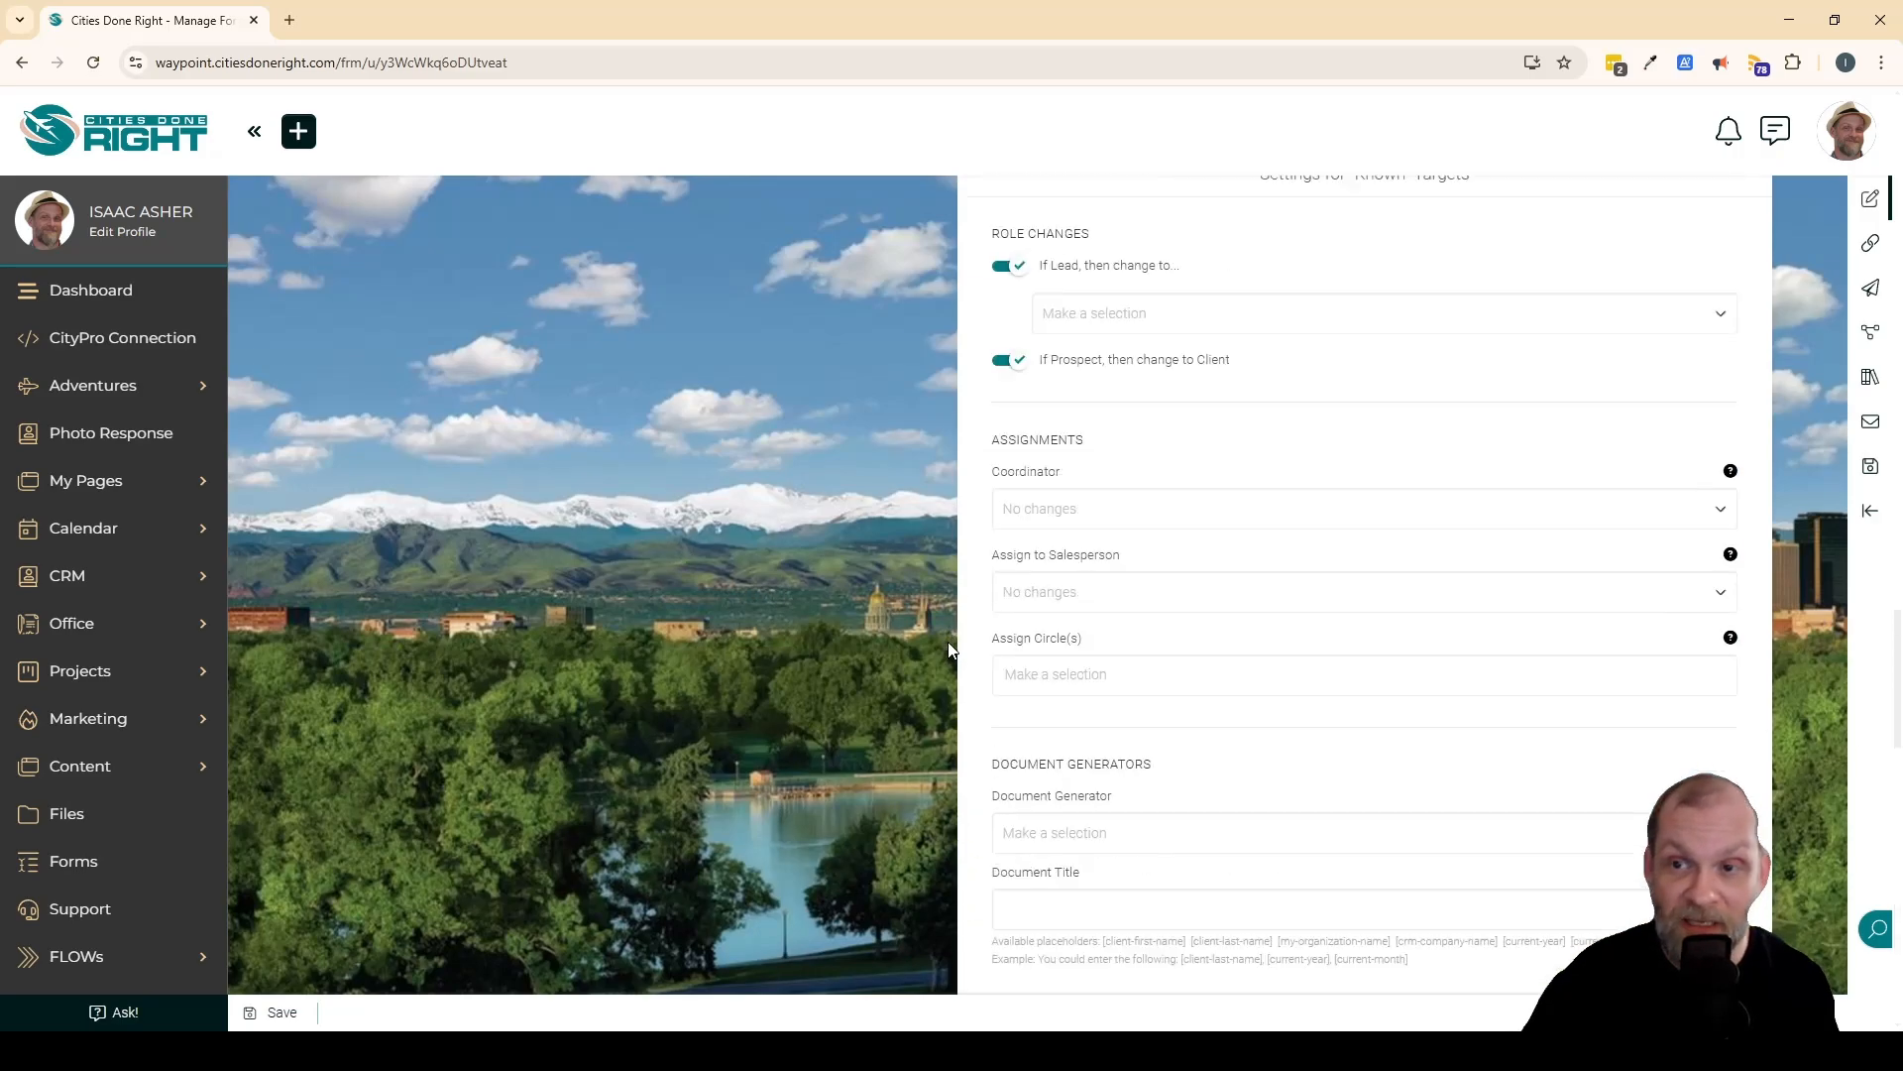
pyautogui.scroll(-6, 948, 640)
pyautogui.scroll(20, 943, 643)
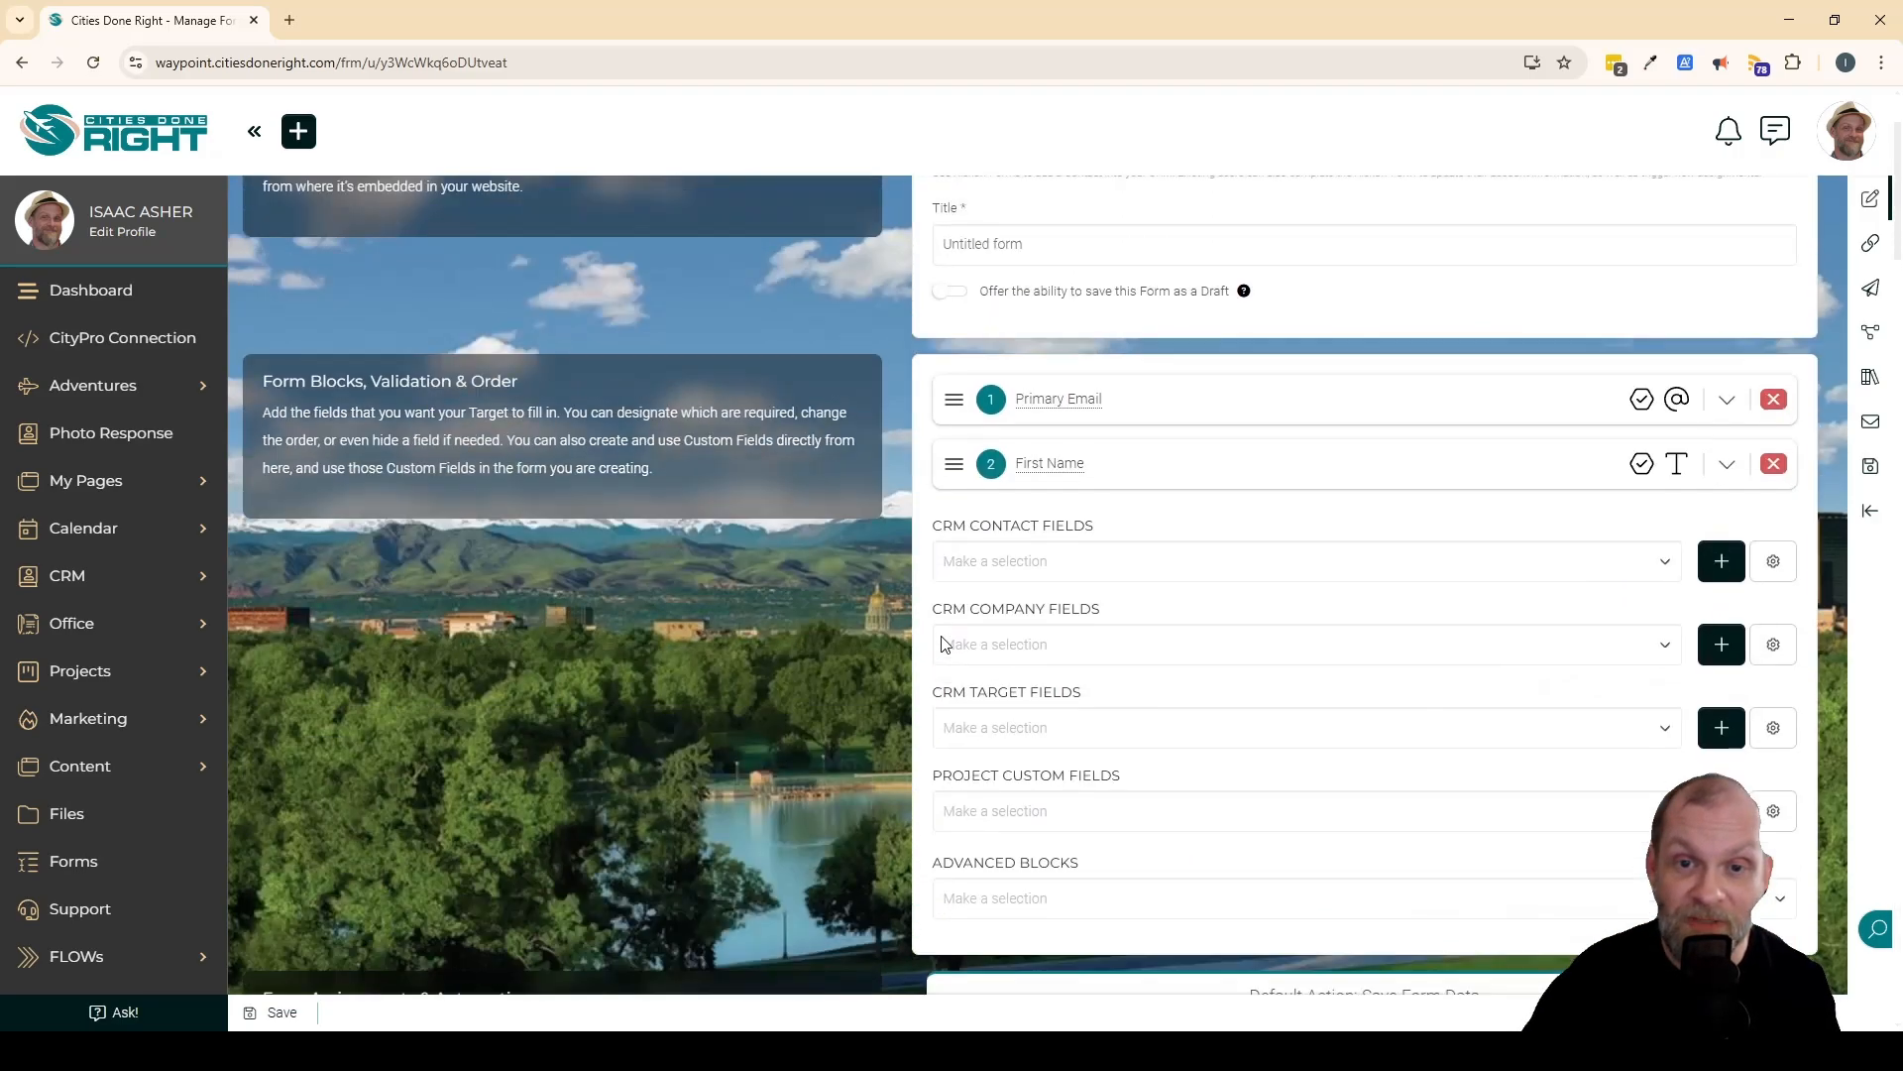
pyautogui.scroll(2, 943, 644)
pyautogui.click(1123, 438)
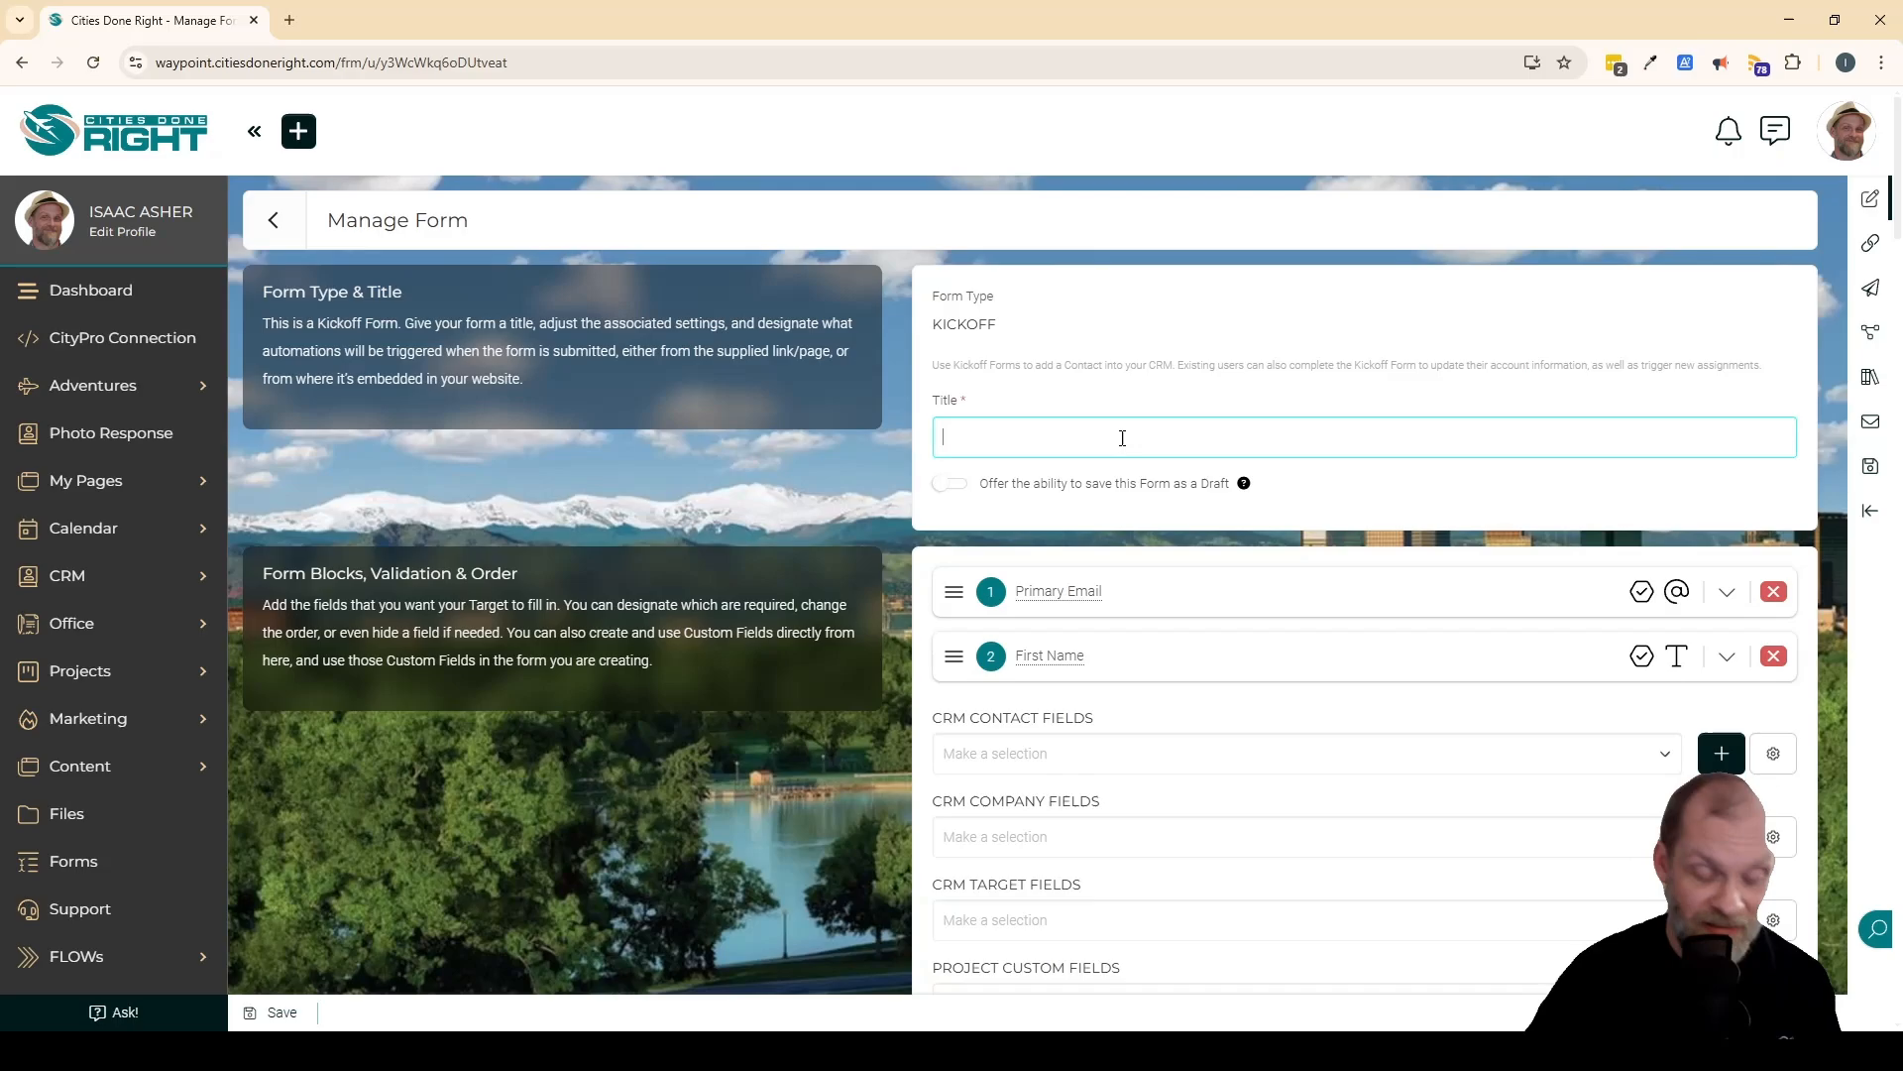
pyautogui.write('New')
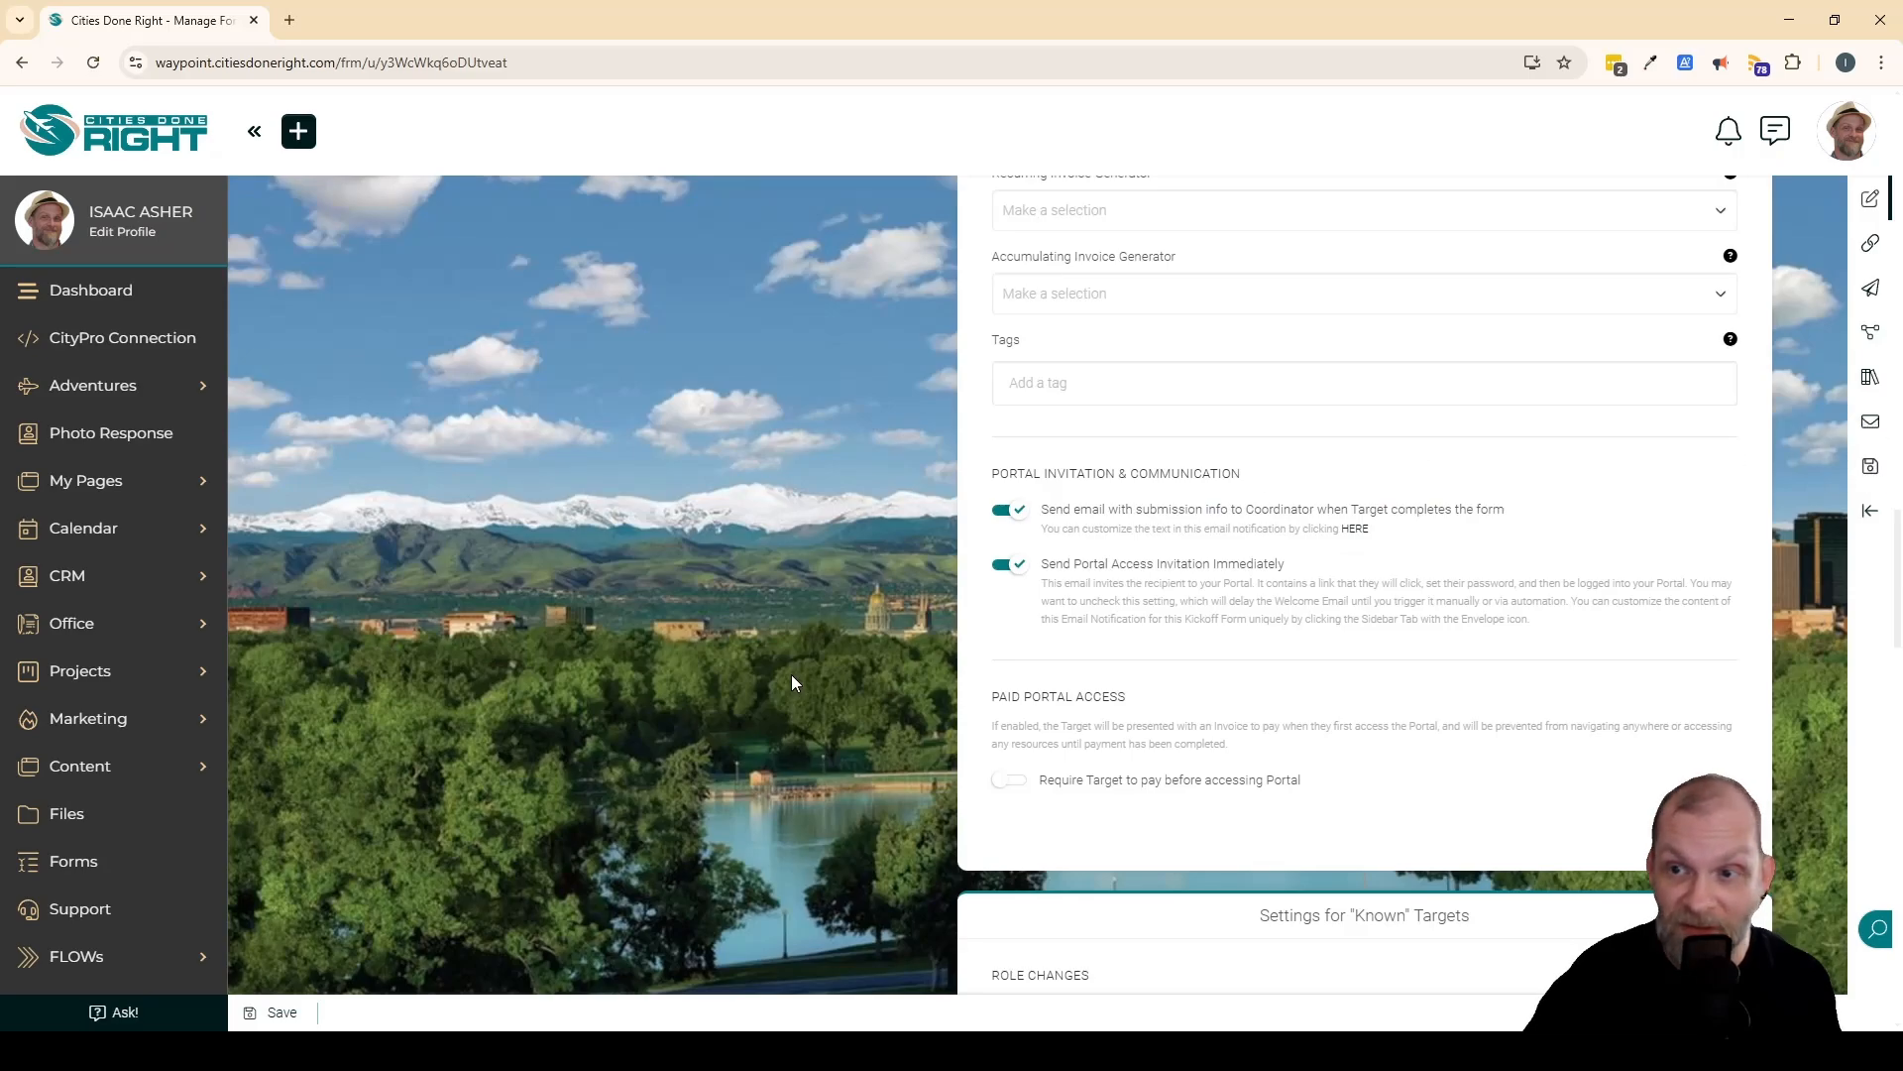
# Step: Review the whole form, from its title and field blocks through the "Unknown" and "Known" Targets settings
pyautogui.scroll(8, 791, 674)
pyautogui.scroll(10, 793, 675)
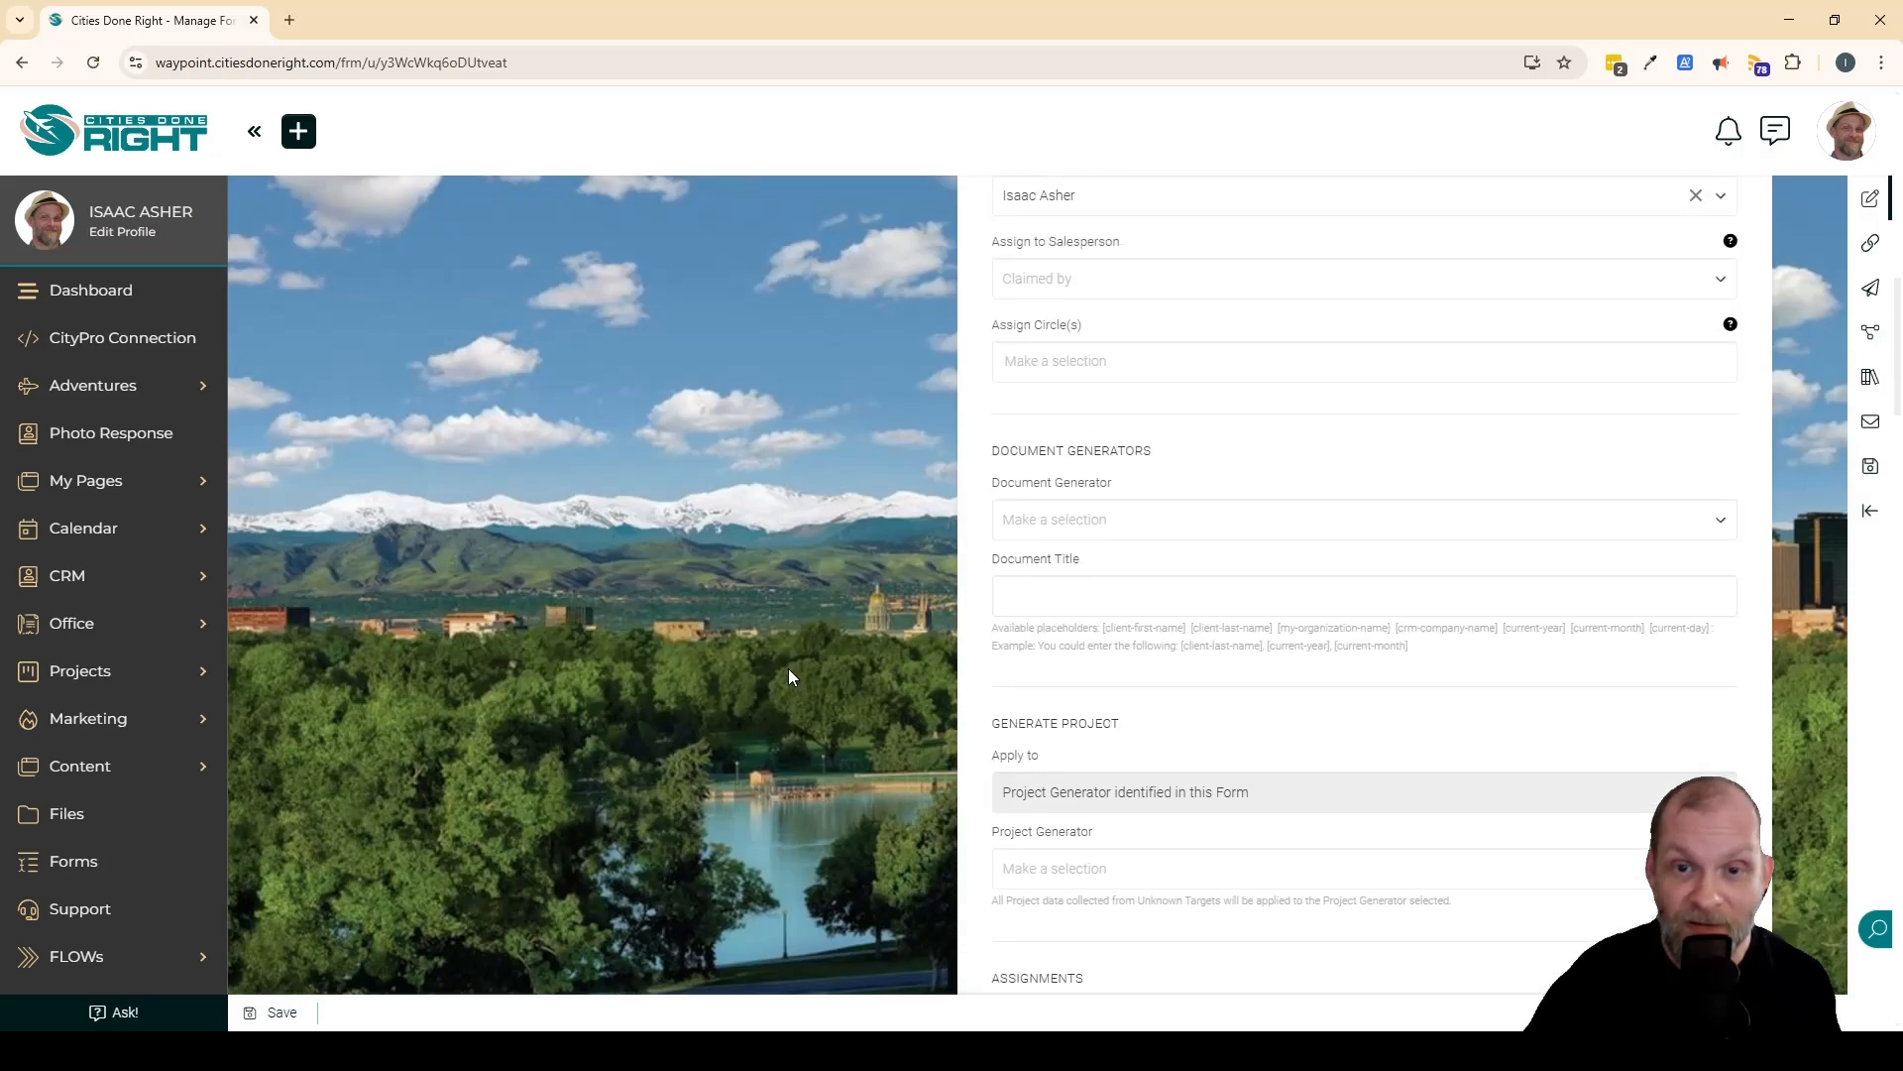
pyautogui.scroll(4, 788, 678)
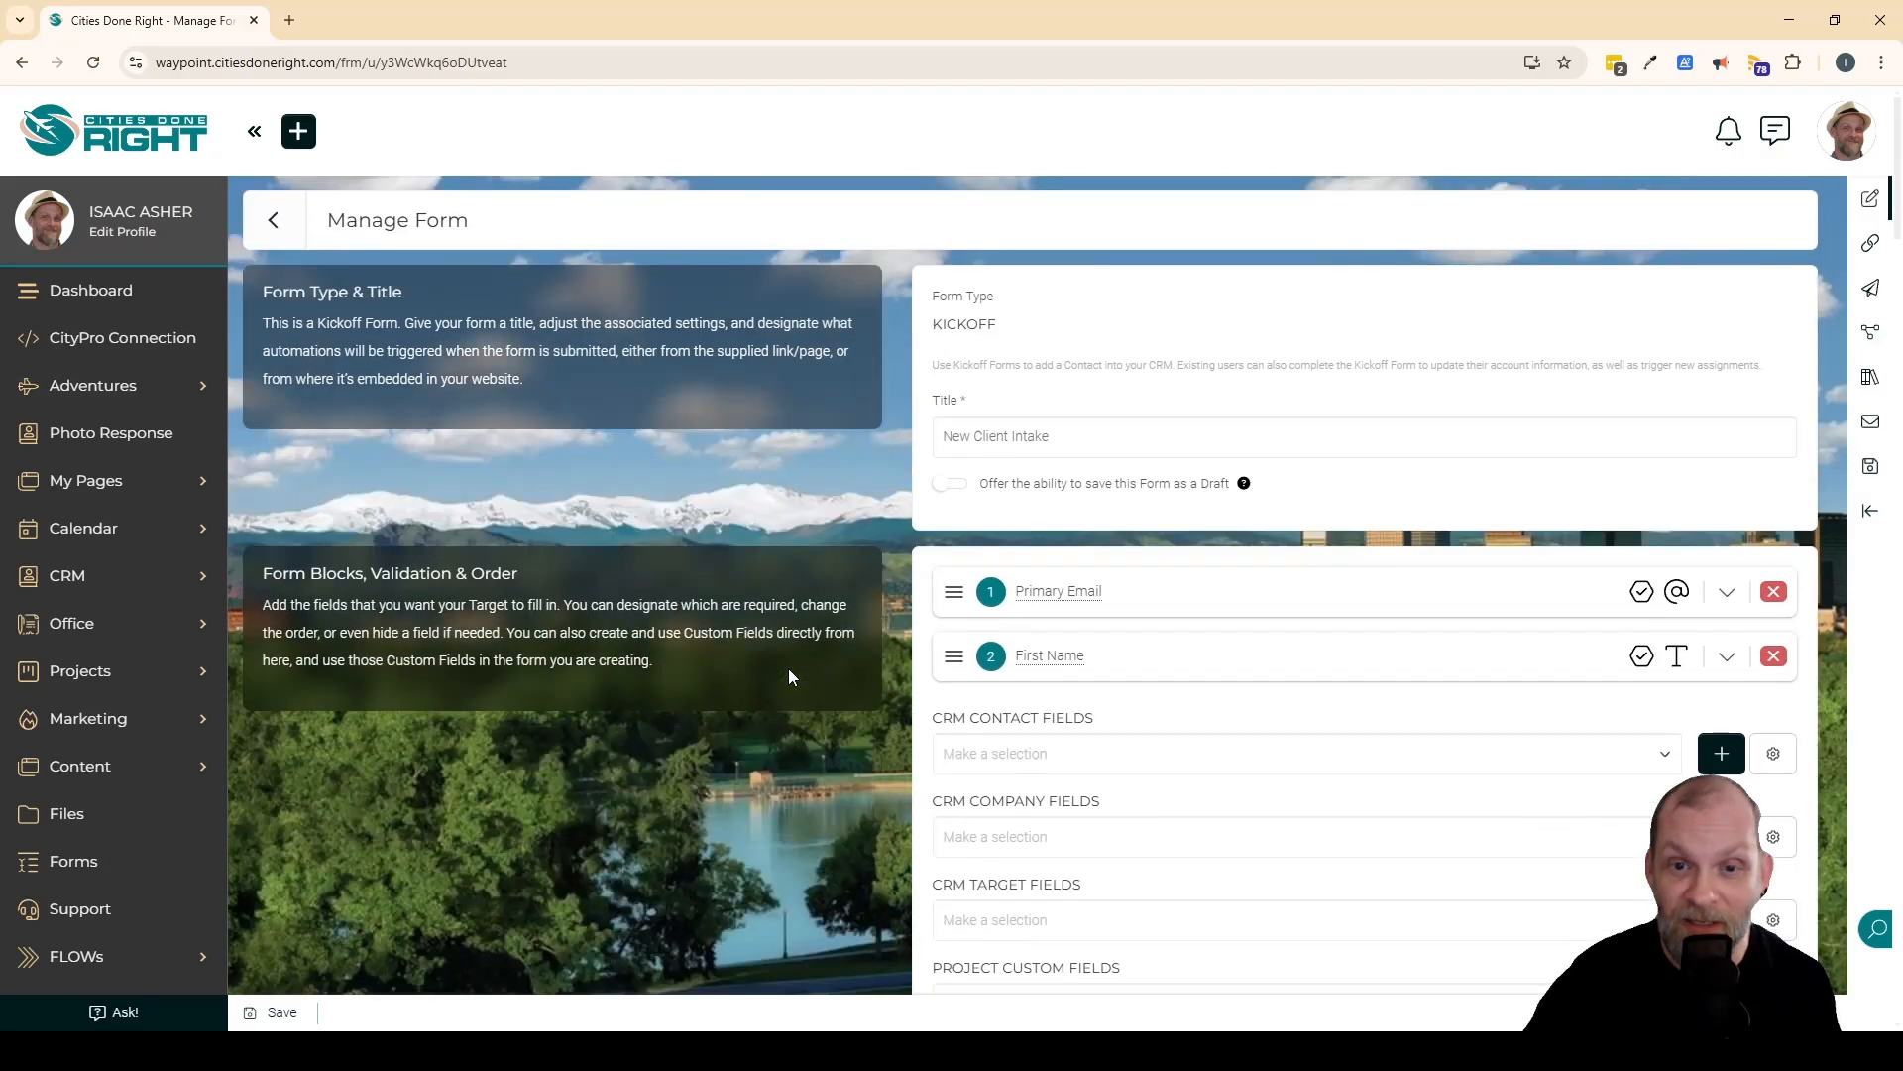
pyautogui.scroll(-20, 788, 670)
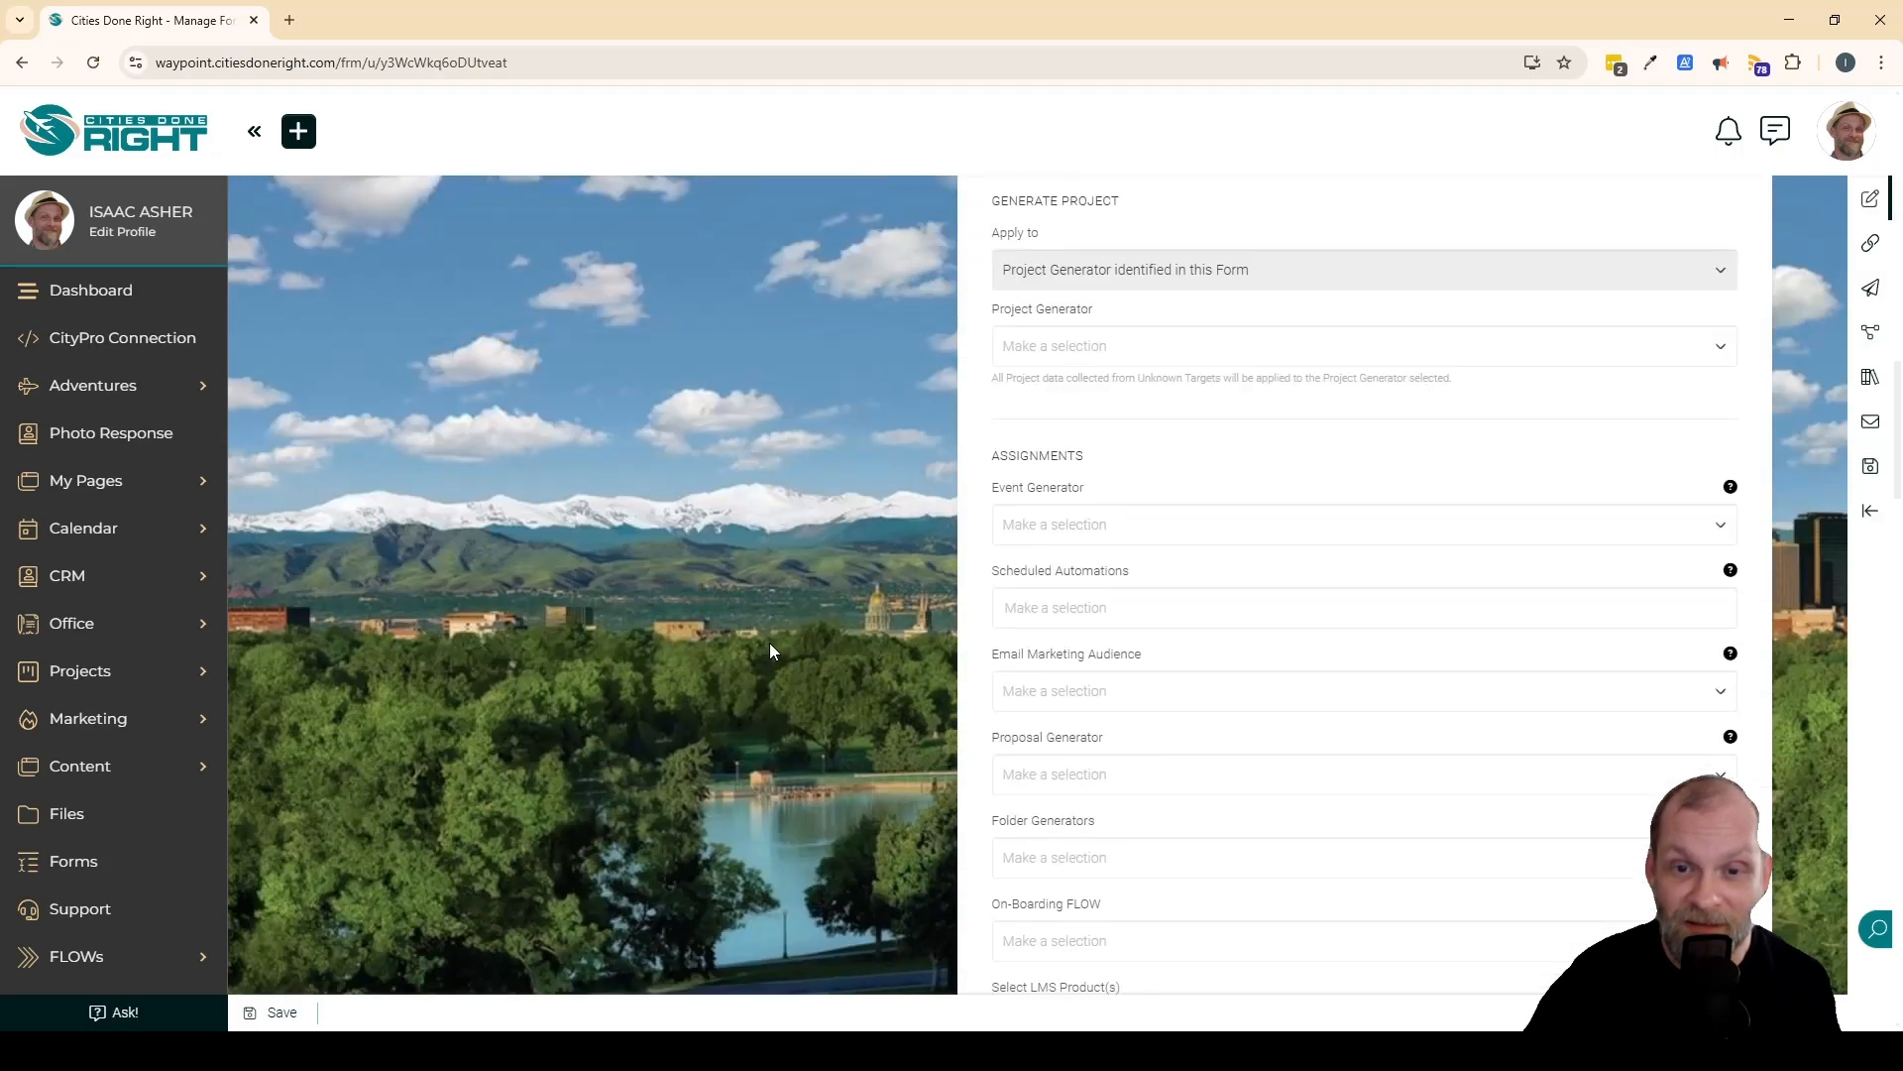
pyautogui.scroll(-15, 769, 651)
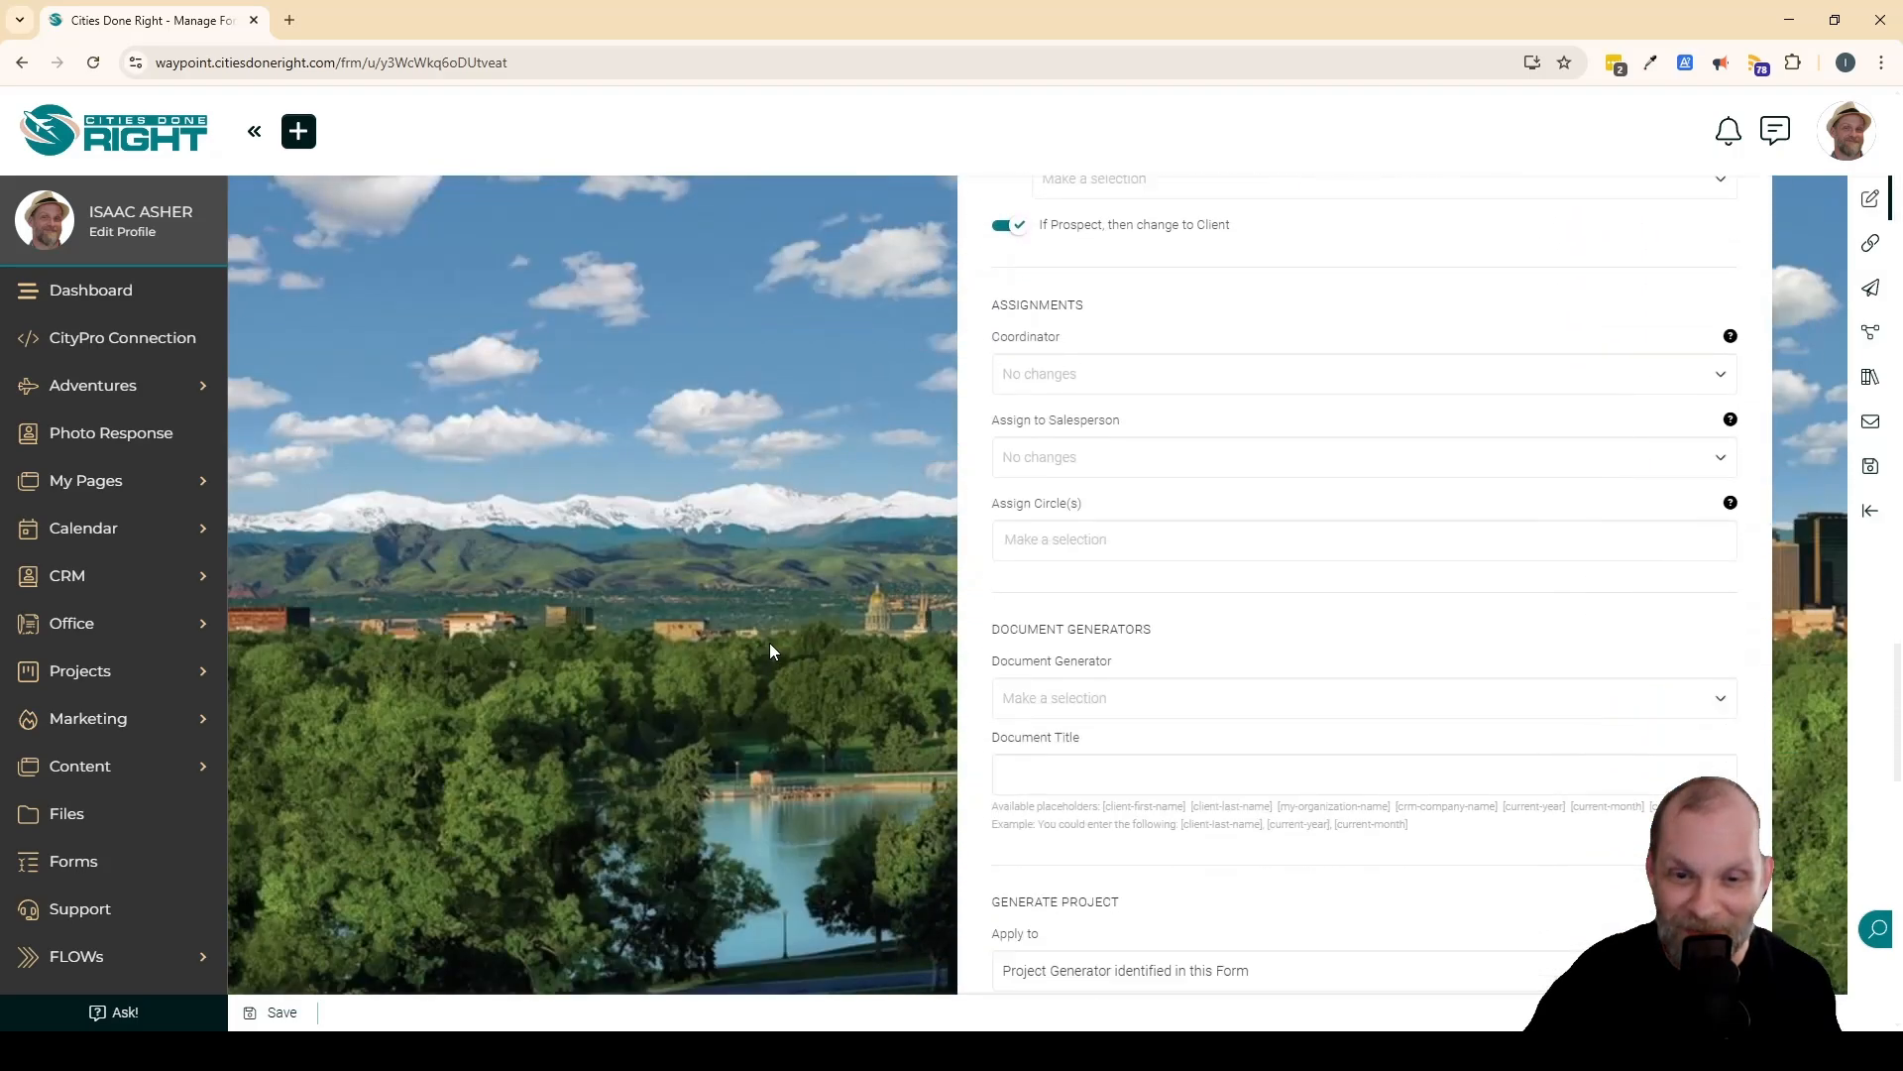
pyautogui.scroll(-6, 771, 646)
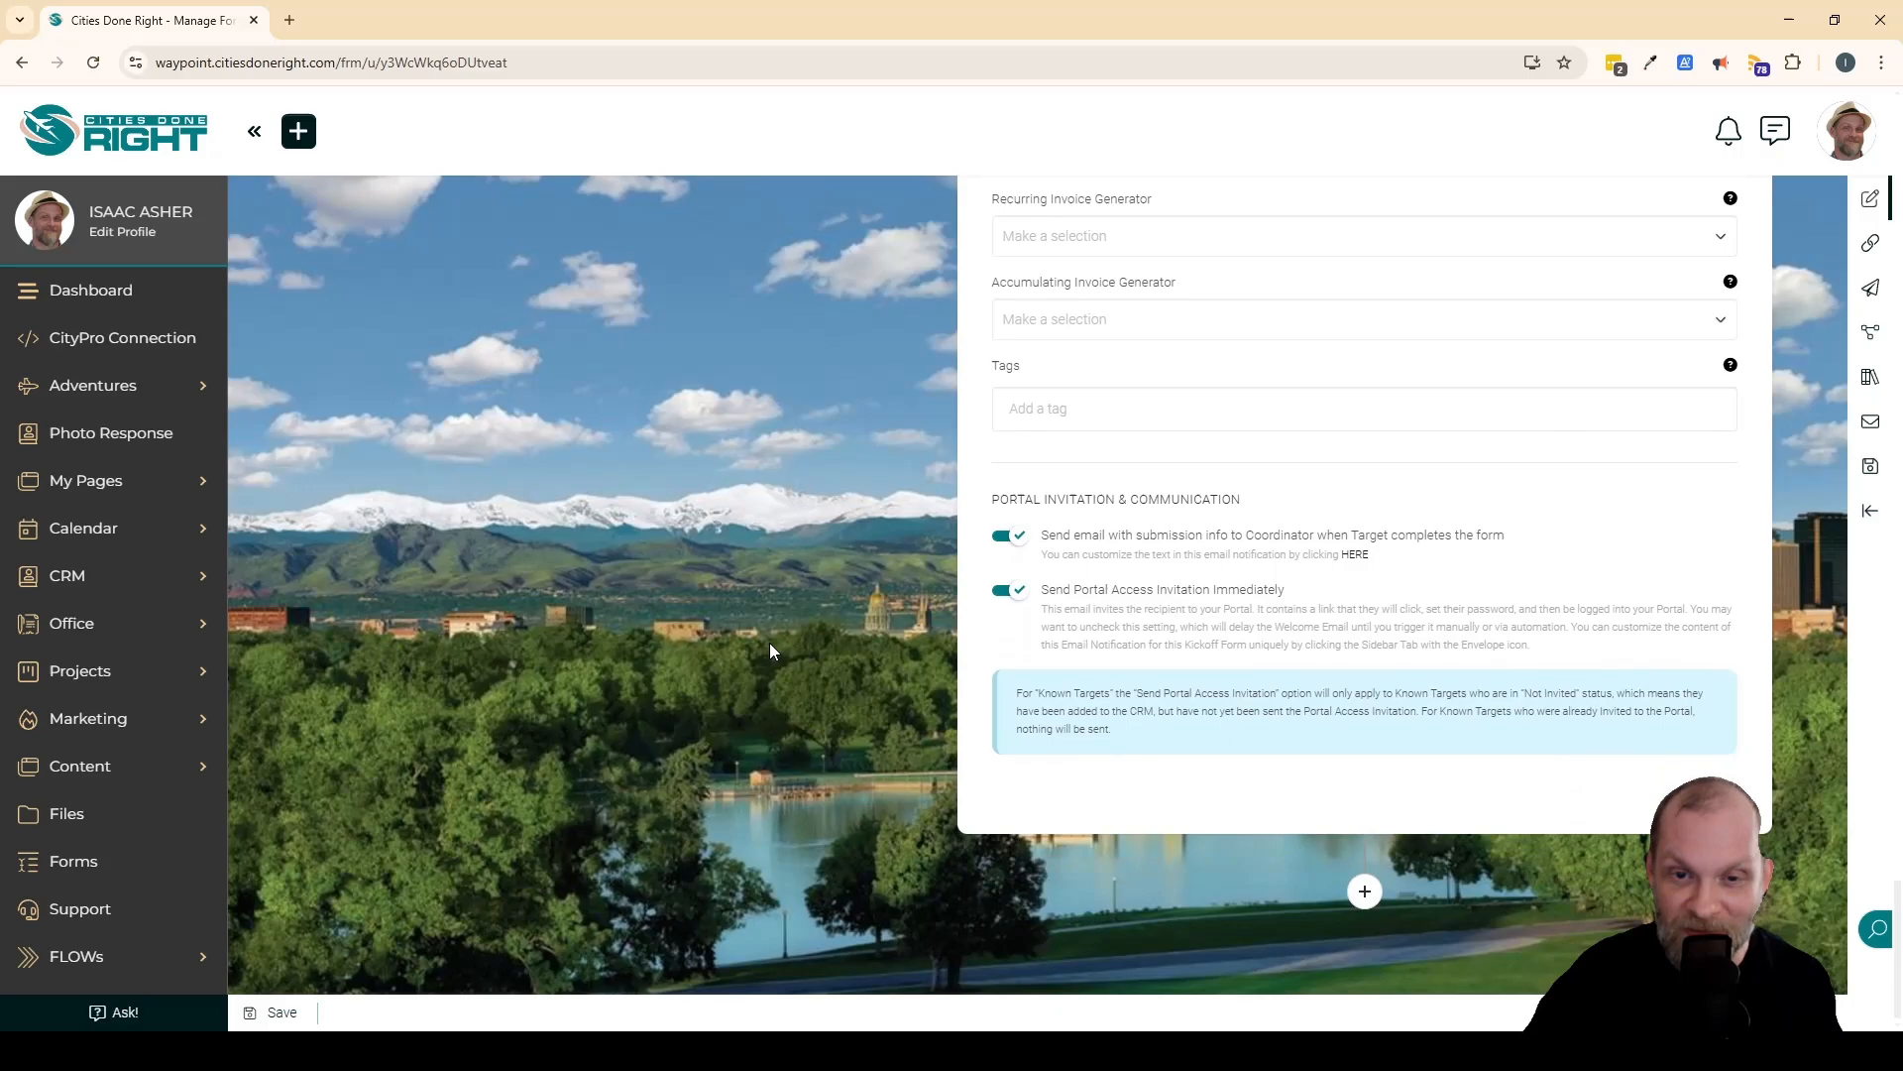
pyautogui.scroll(15, 770, 647)
pyautogui.scroll(10, 770, 642)
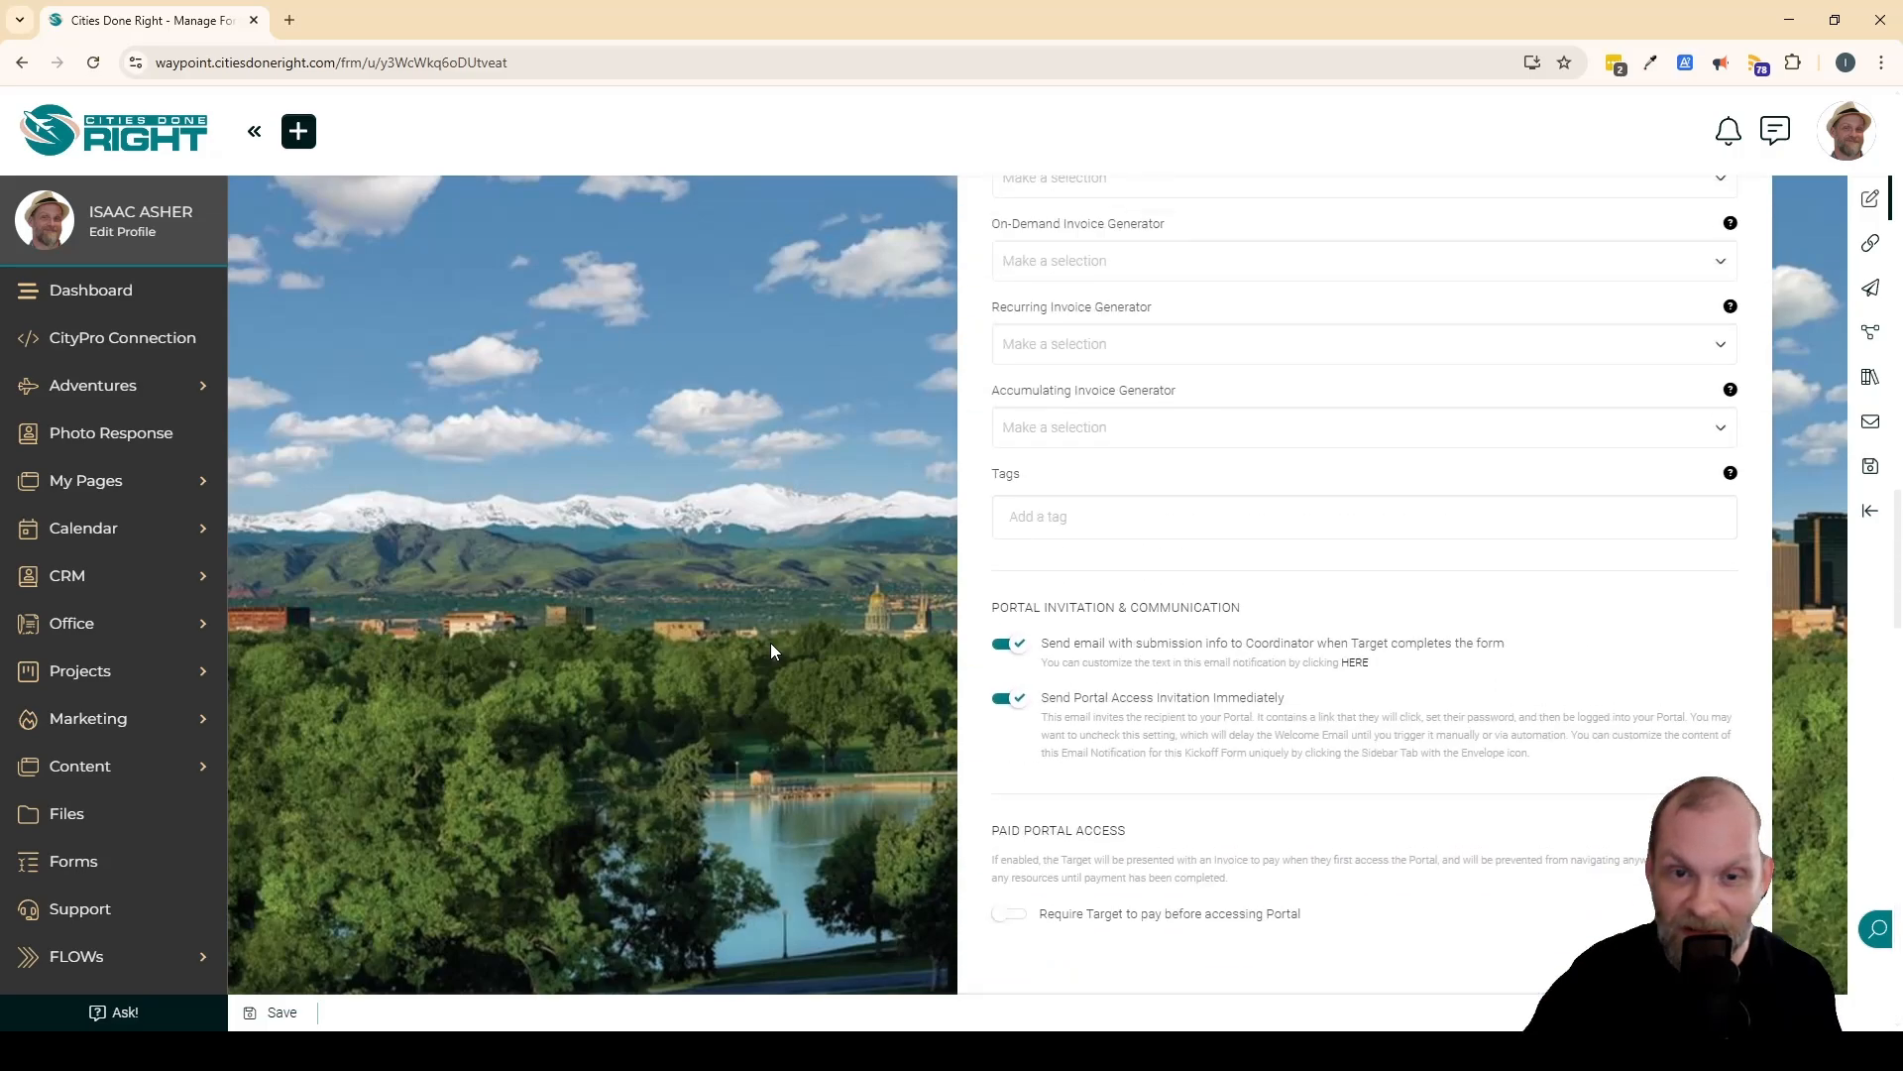
# Step: Turn off both the Lead and Prospect role changes for "Known" Targets and save the form, keeping it open for editing
pyautogui.click(1884, 460)
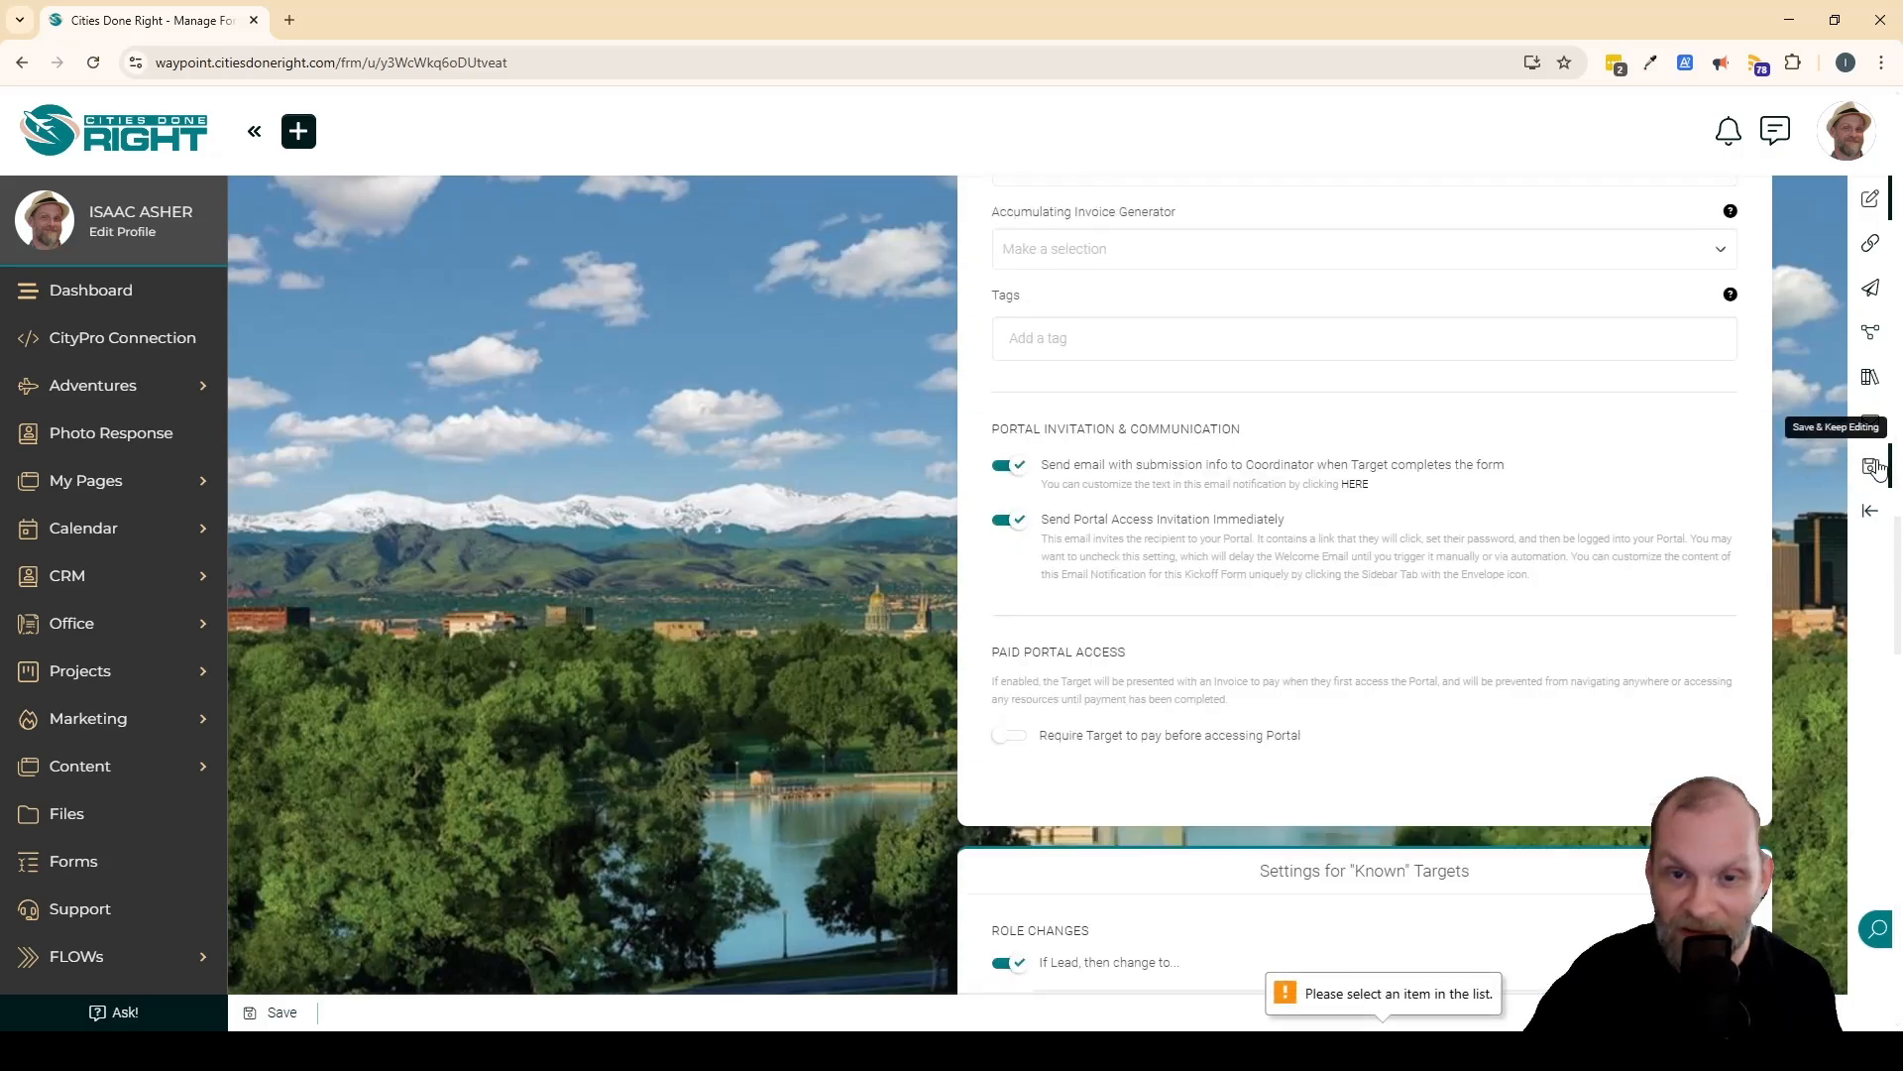
pyautogui.scroll(-4, 1373, 946)
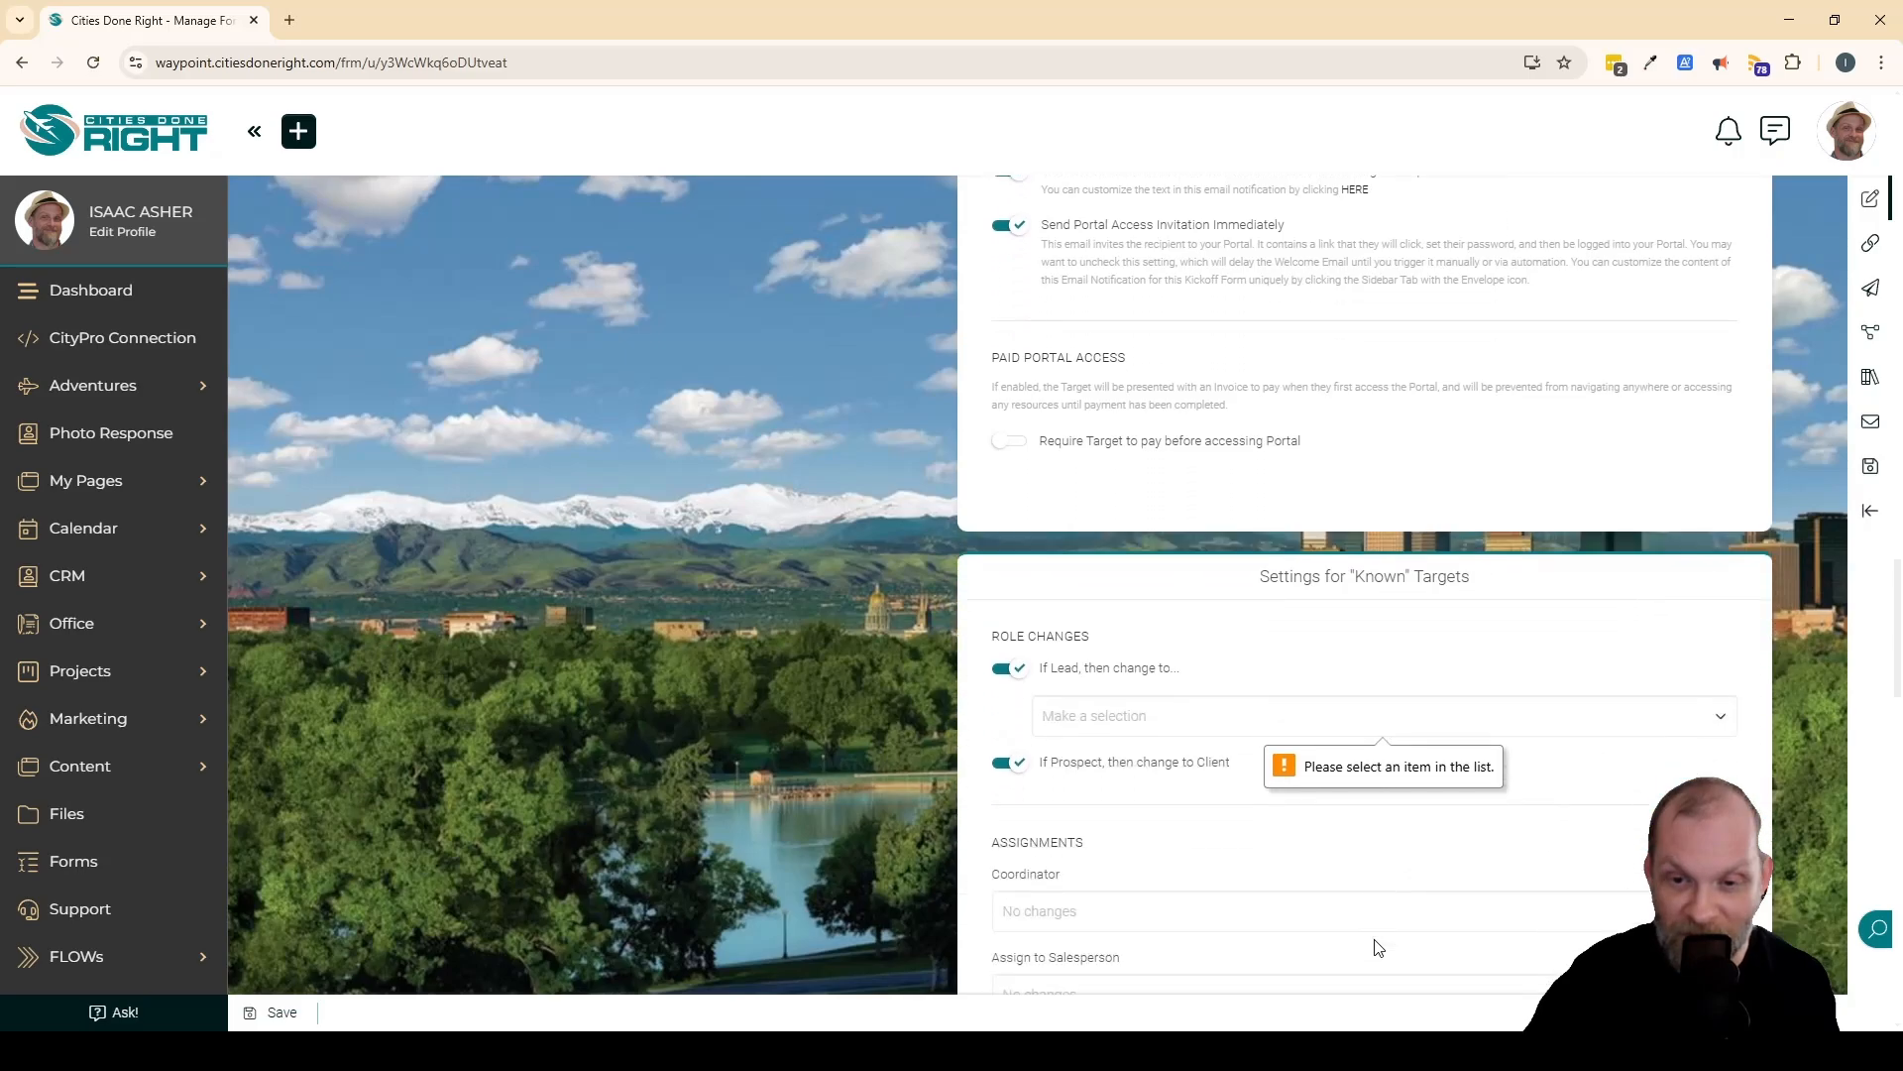
pyautogui.scroll(-1, 1219, 766)
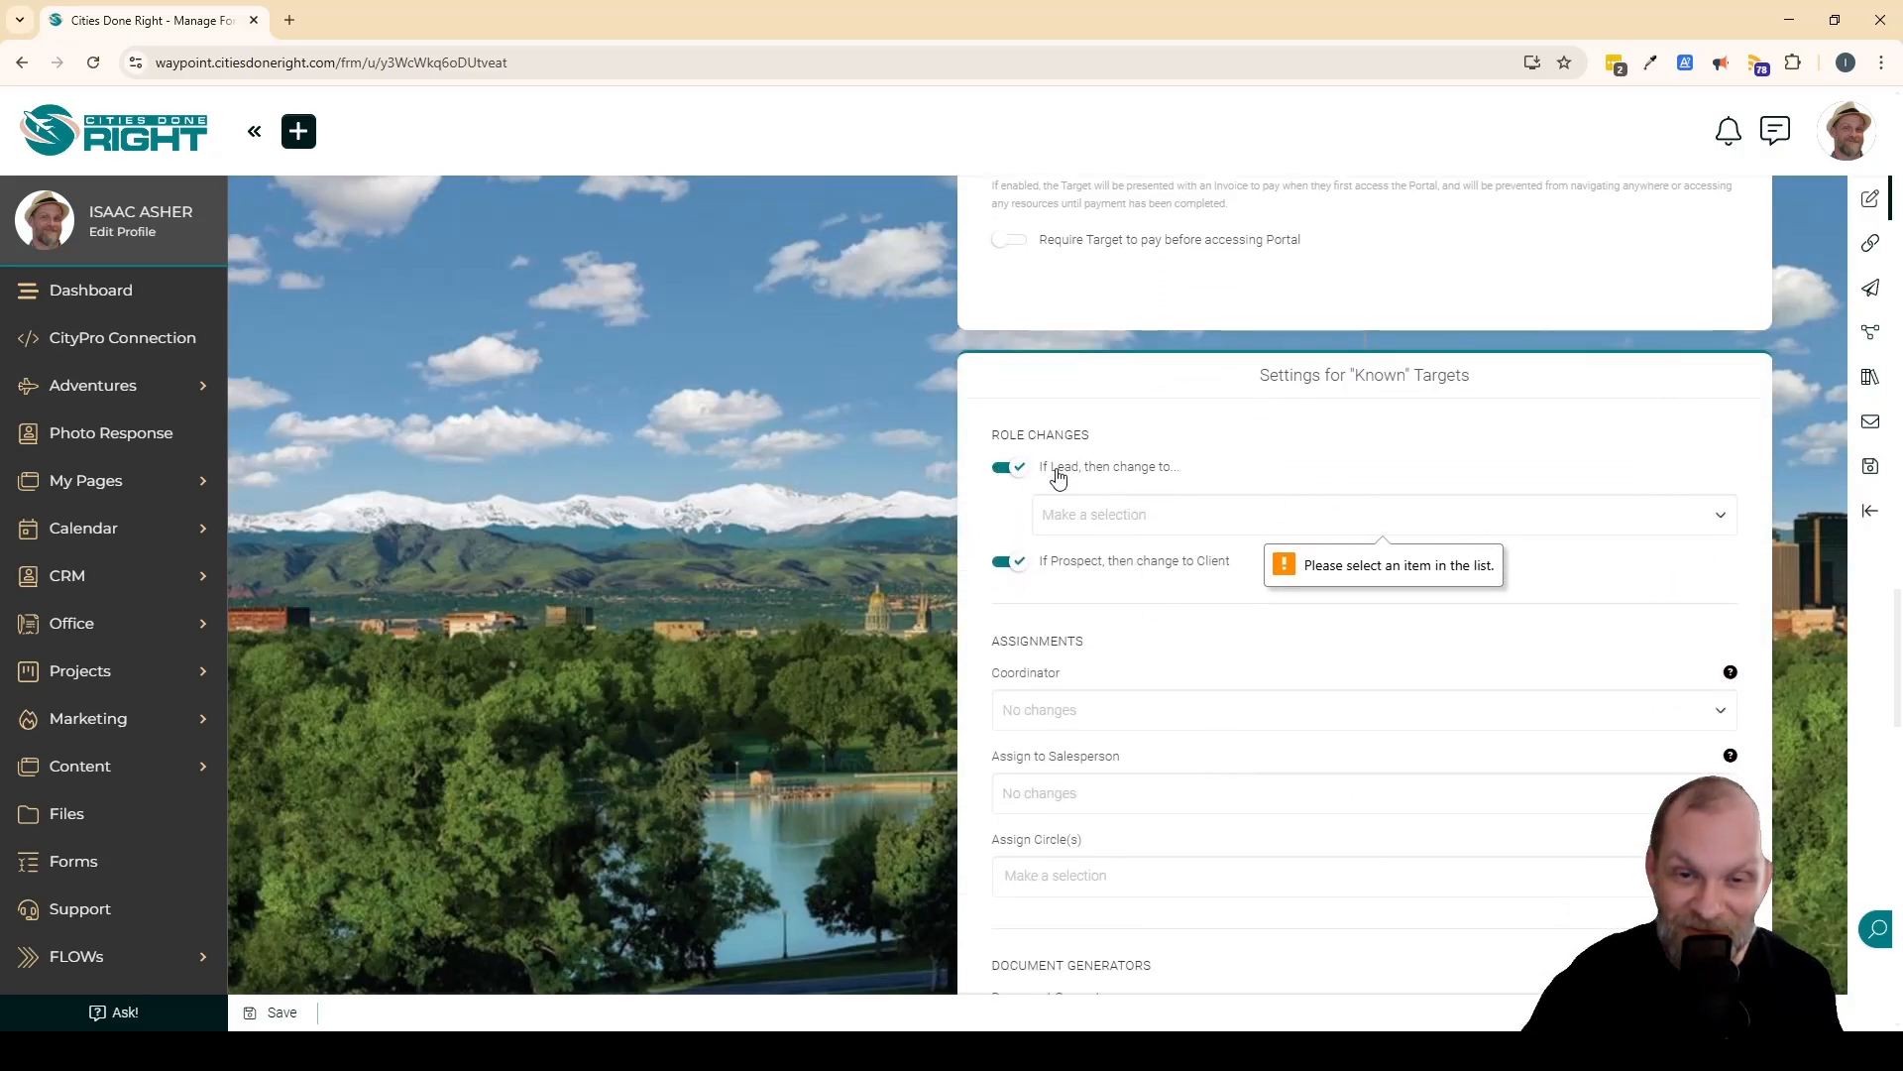
pyautogui.click(1272, 515)
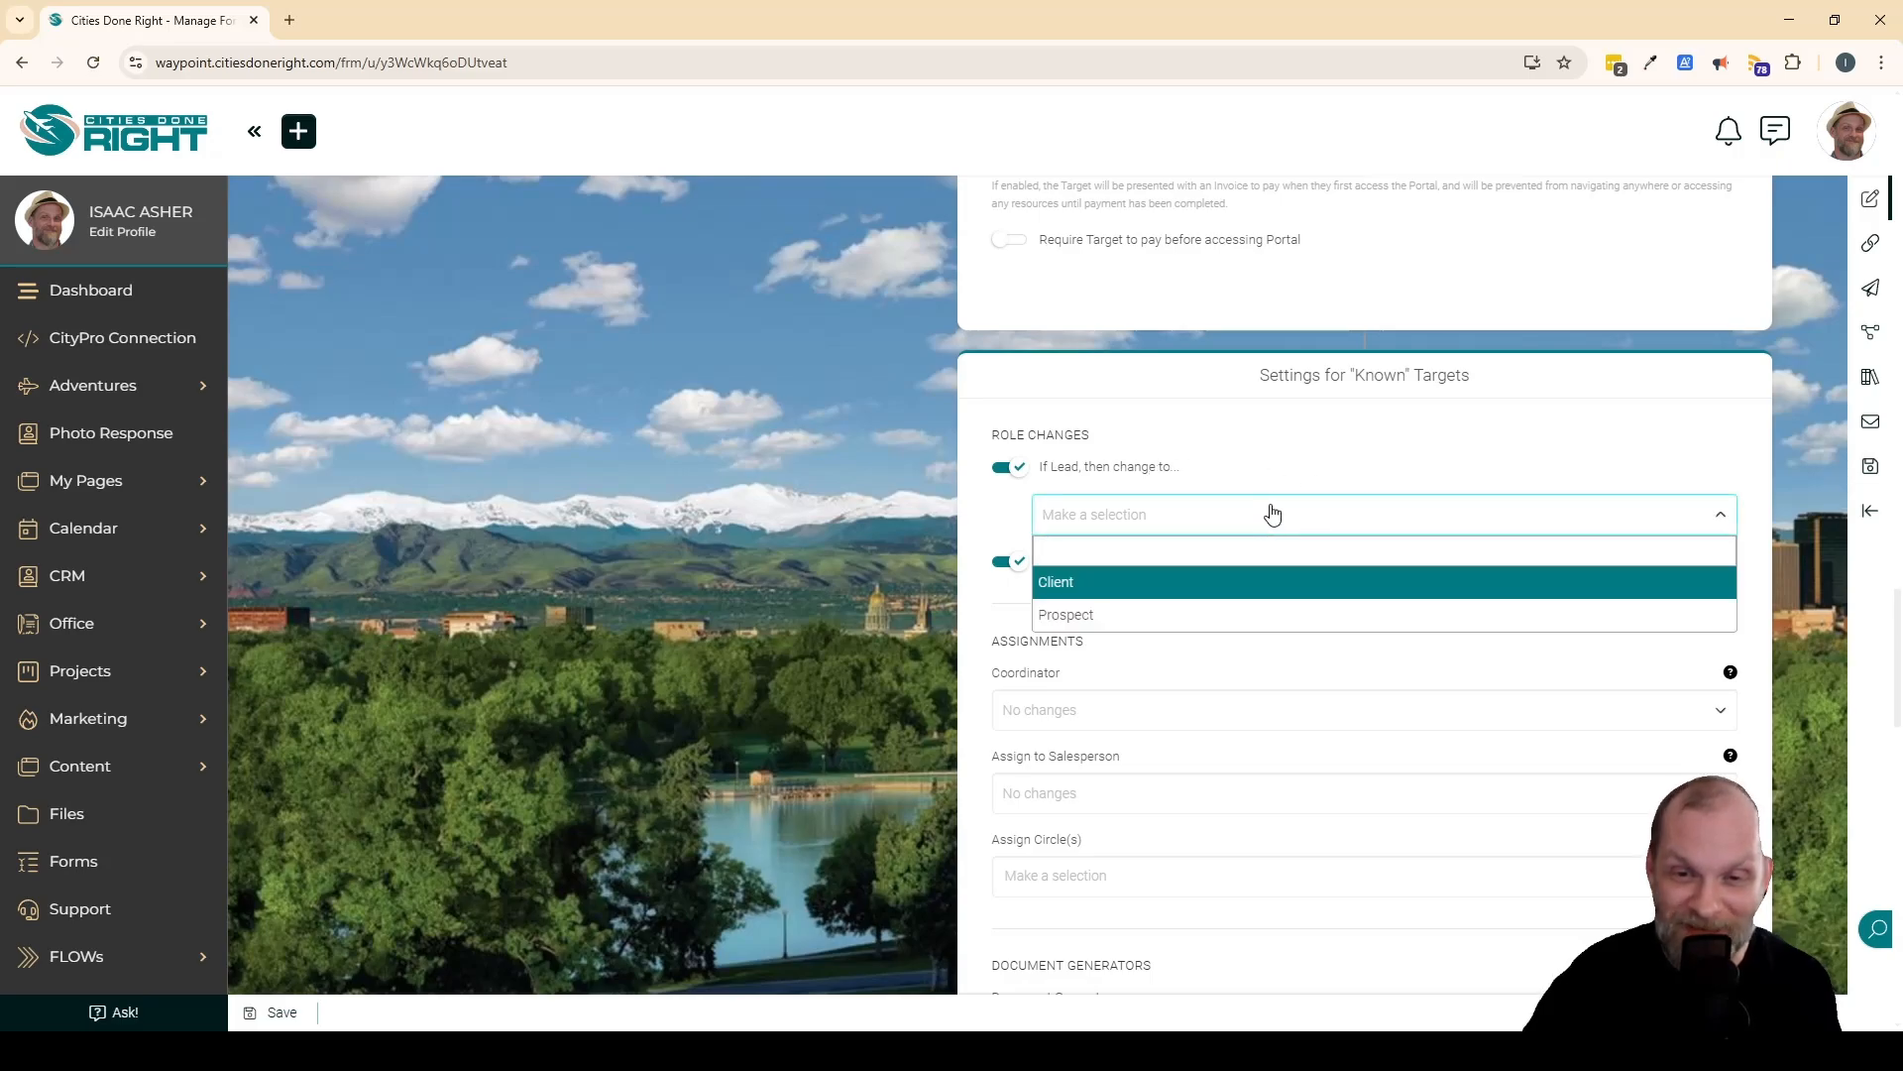
pyautogui.click(1011, 467)
pyautogui.click(1011, 505)
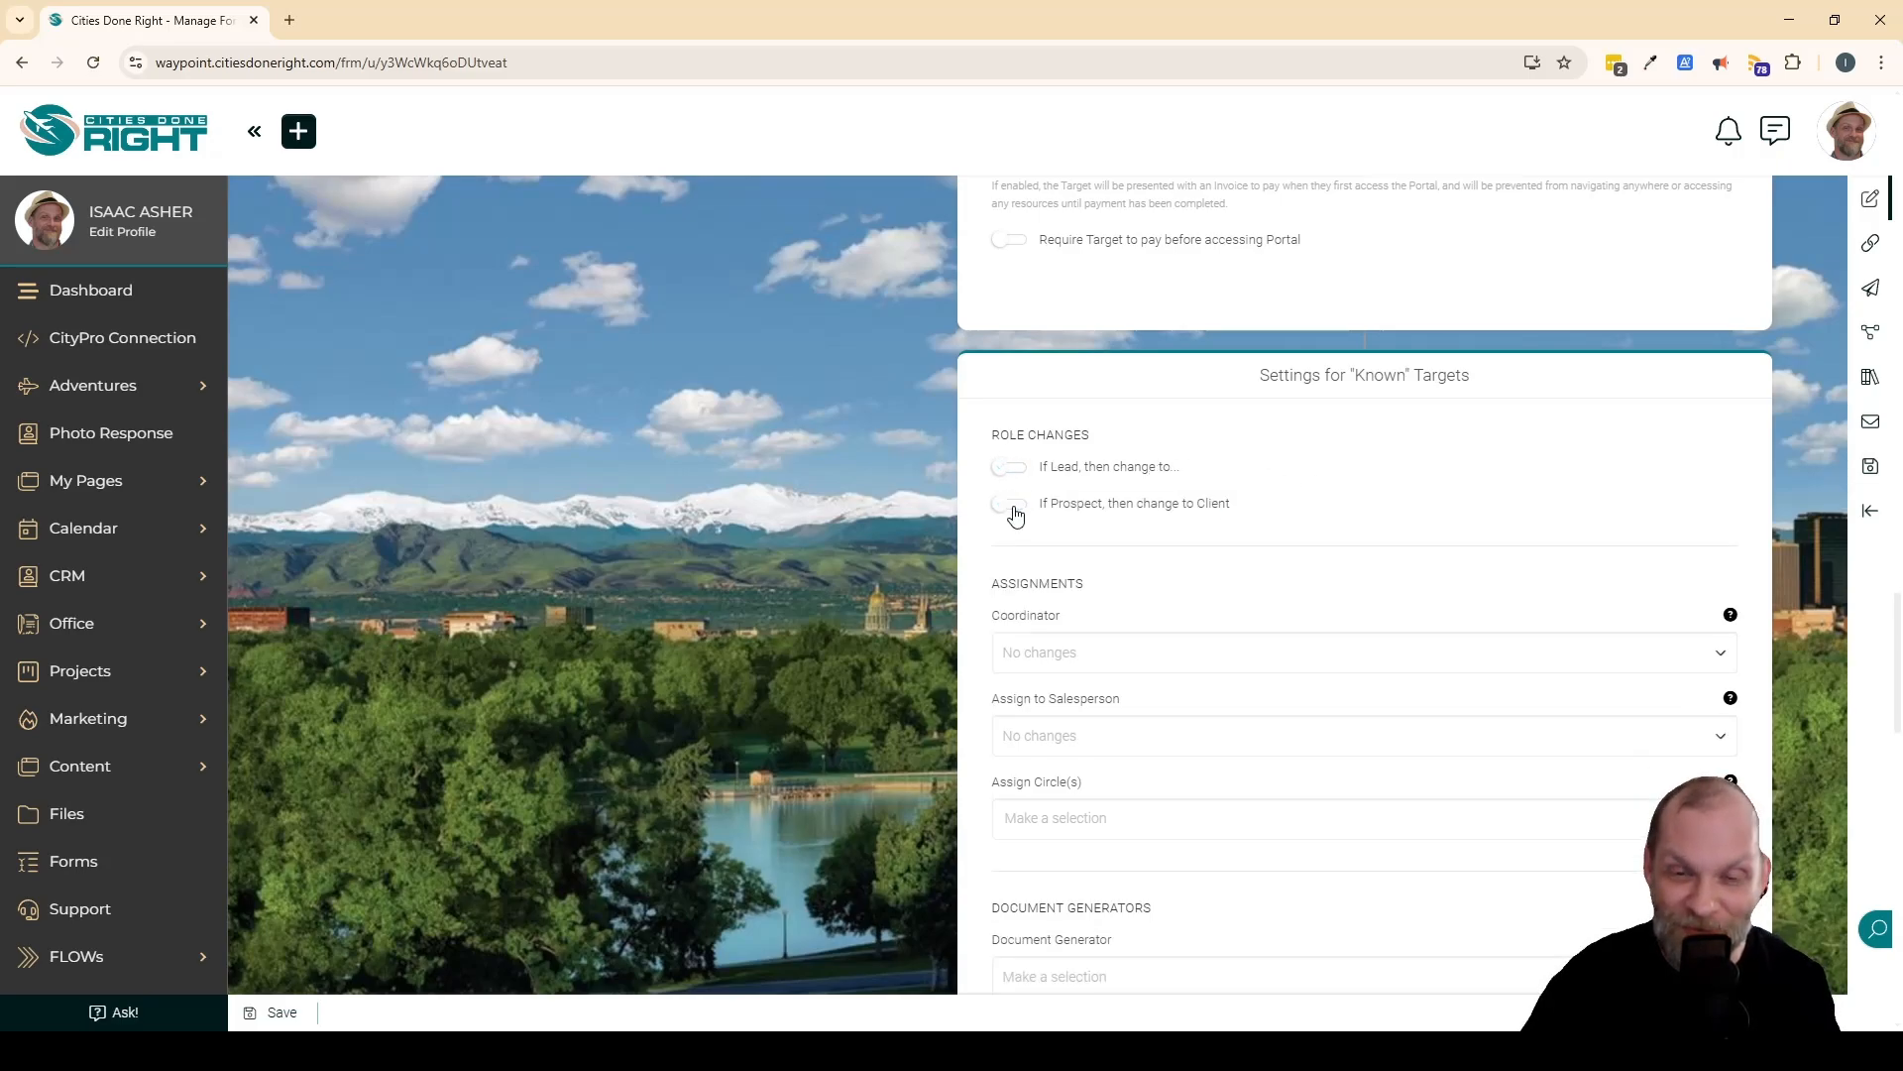
pyautogui.click(1871, 466)
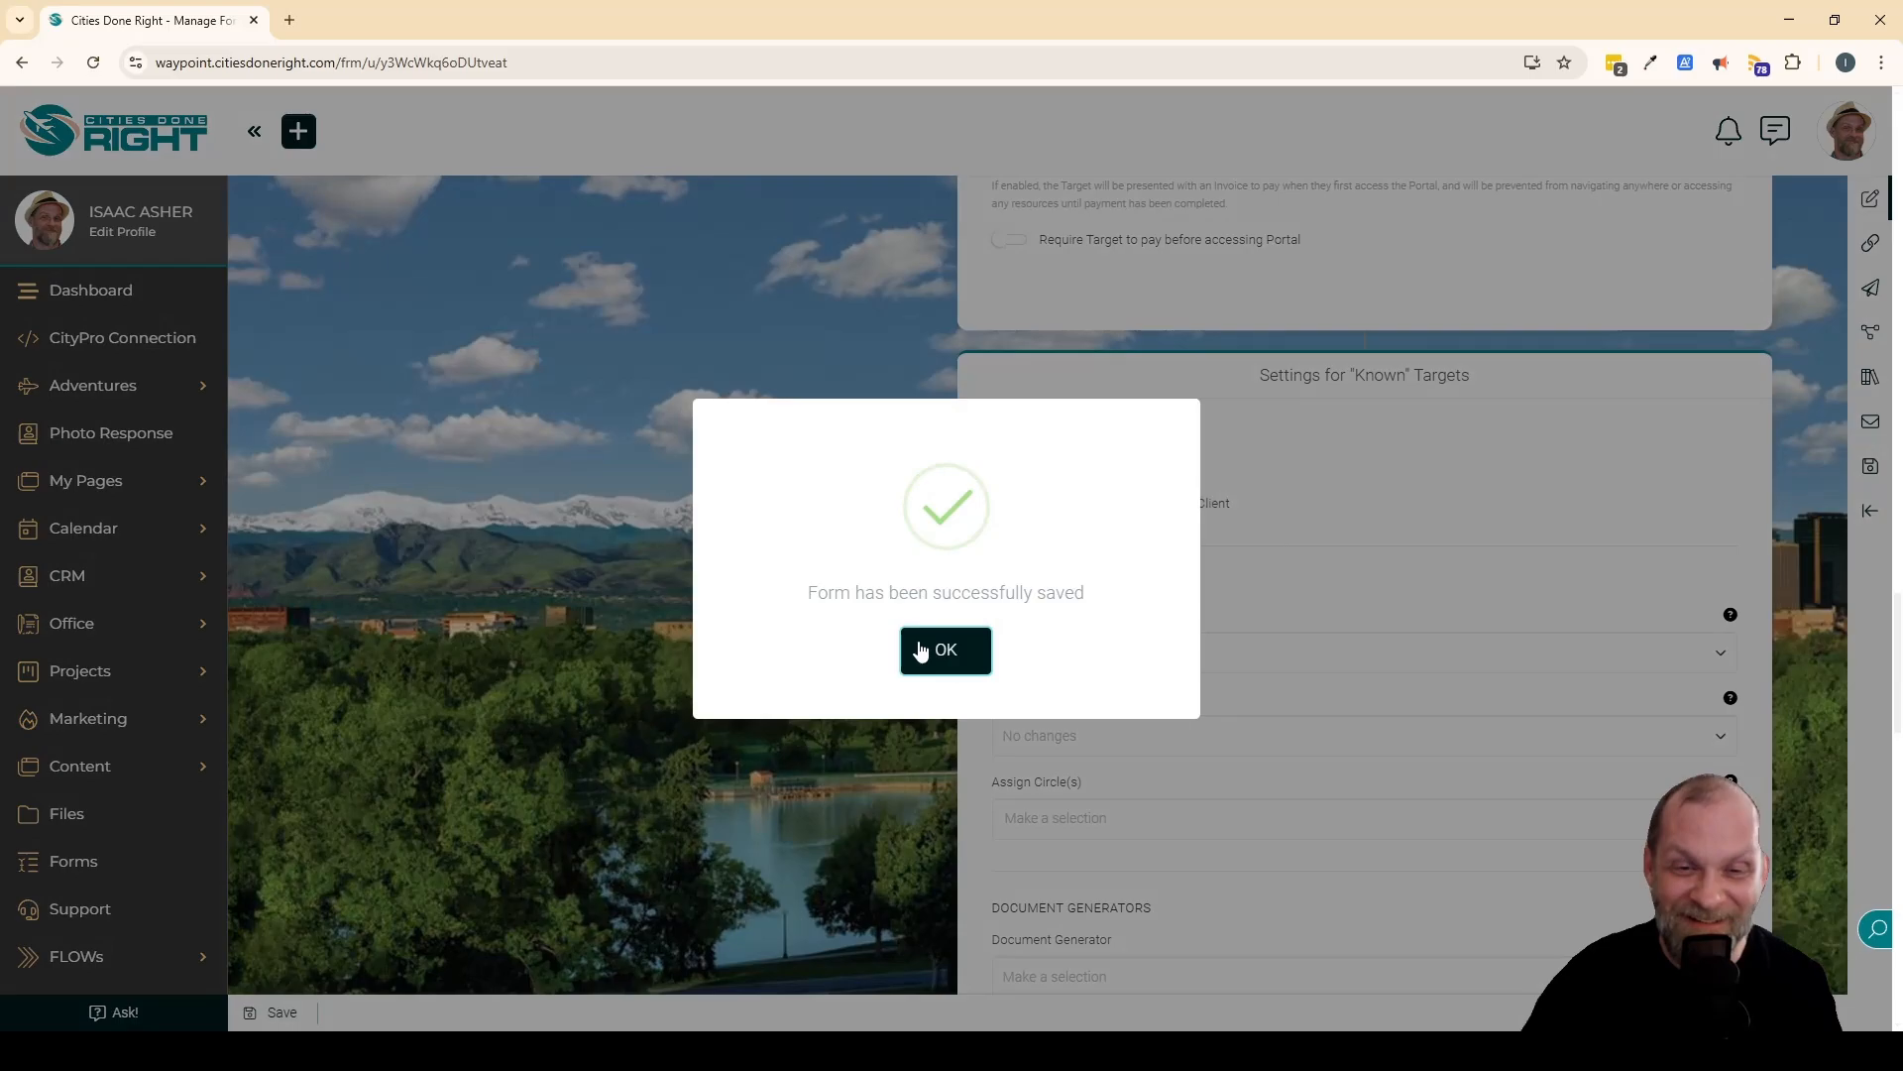
pyautogui.click(920, 650)
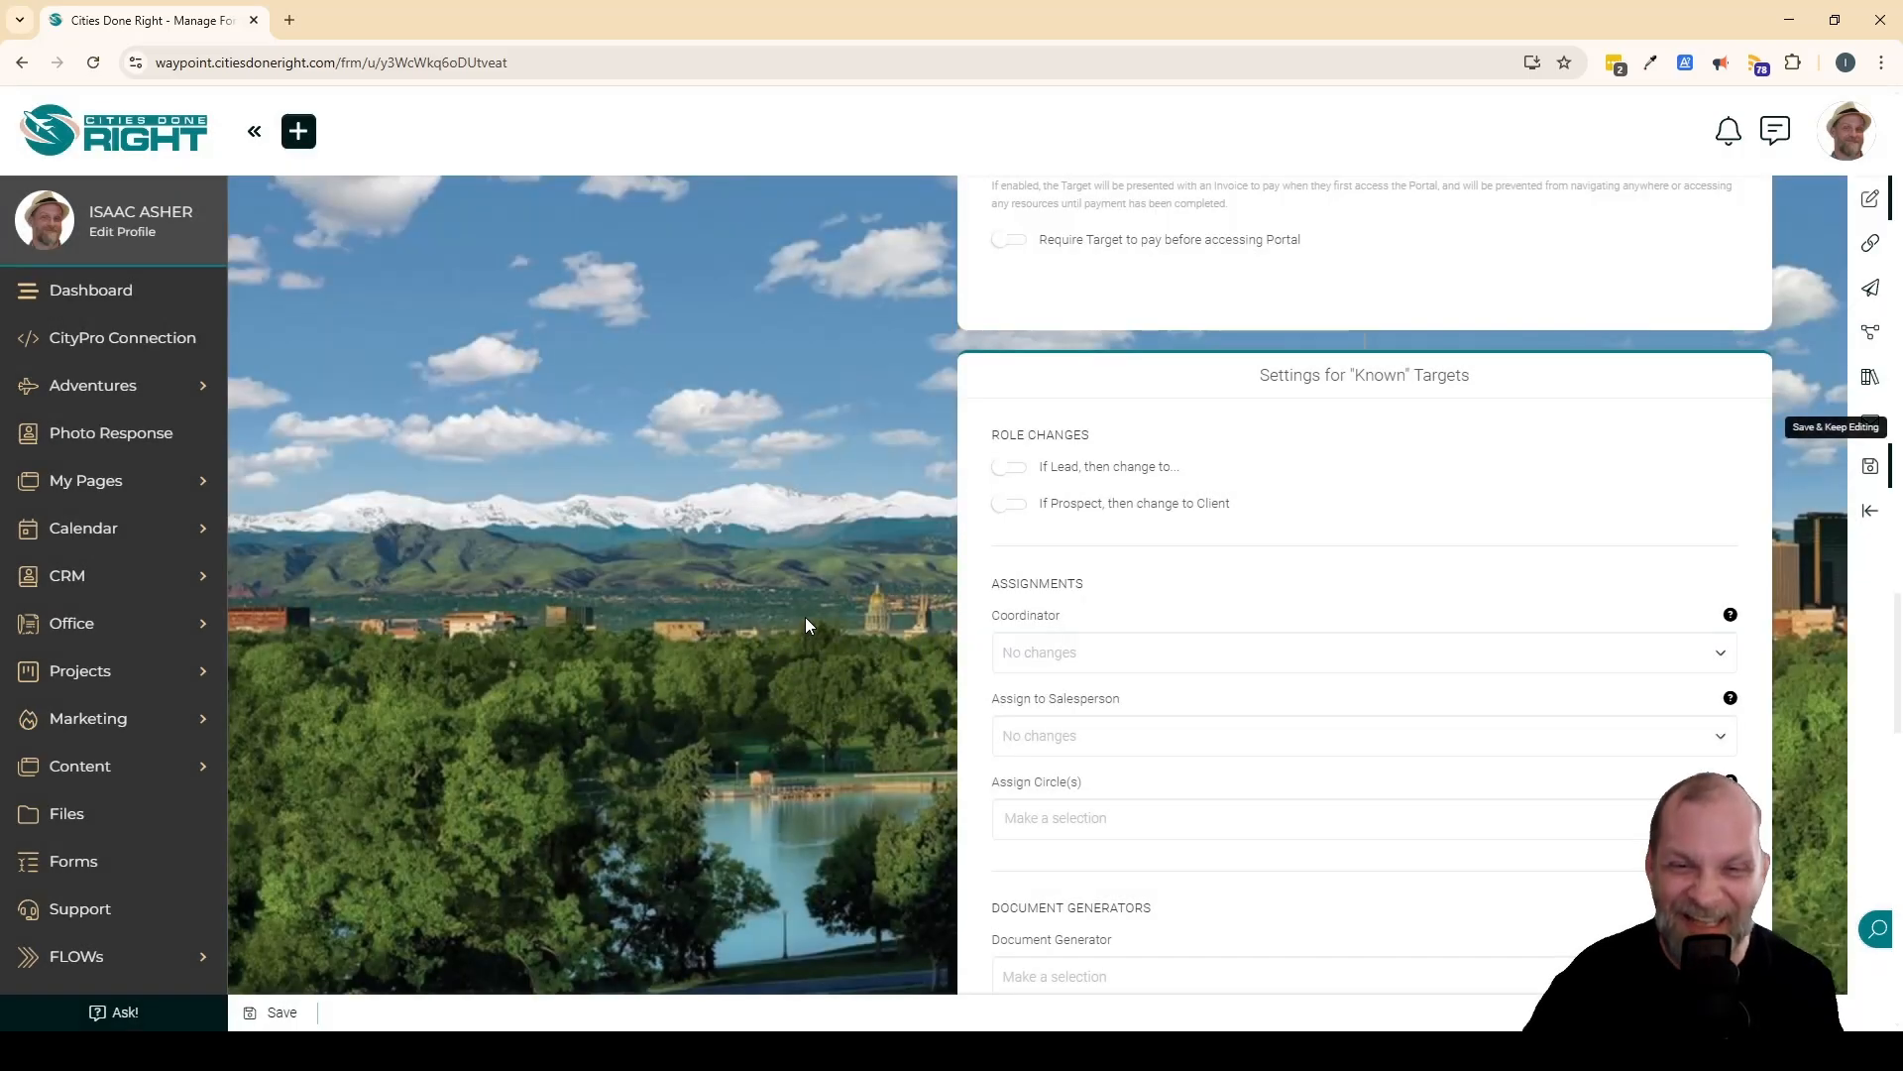
# Step: Open the form's Link / Embed page and examine the preview of its fields
pyautogui.click(1873, 246)
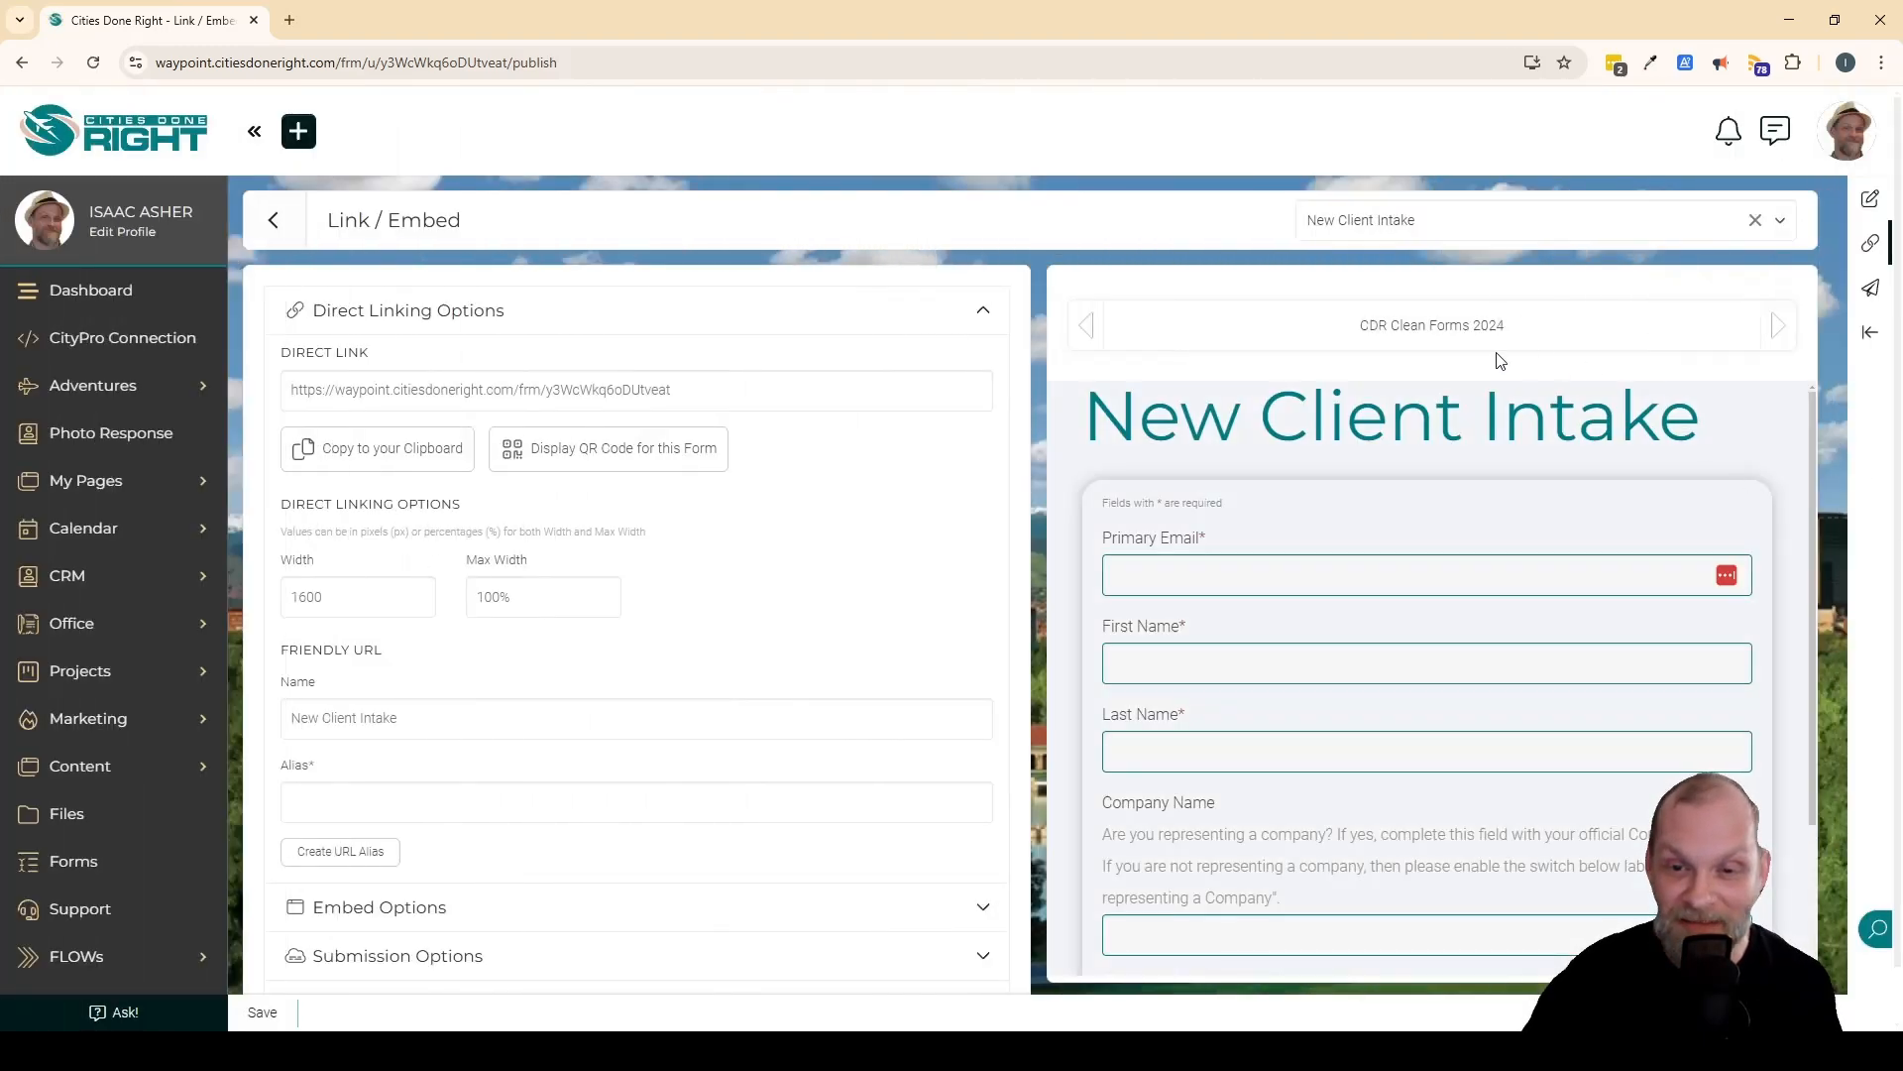
pyautogui.scroll(-3, 1453, 631)
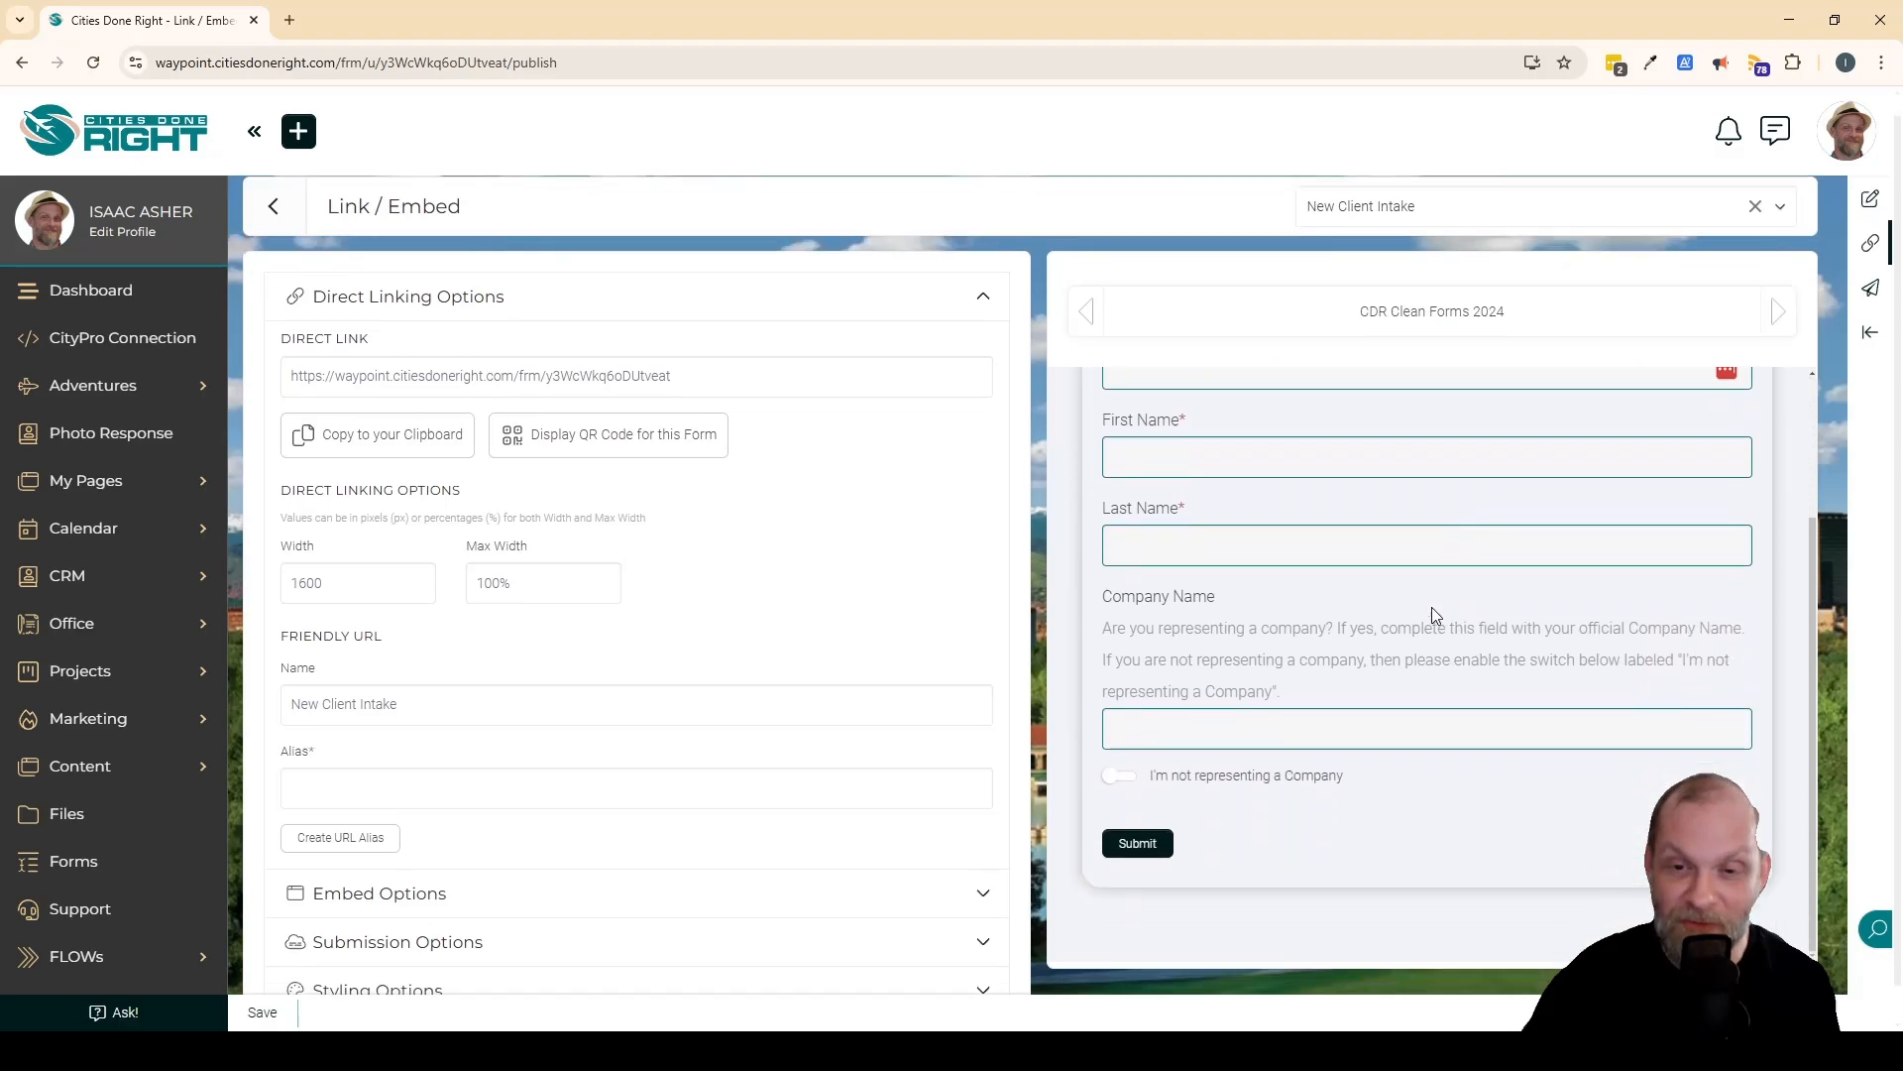
# Step: Copy the form's direct link to the clipboard and display the QR code for that link
pyautogui.scroll(3, 1431, 610)
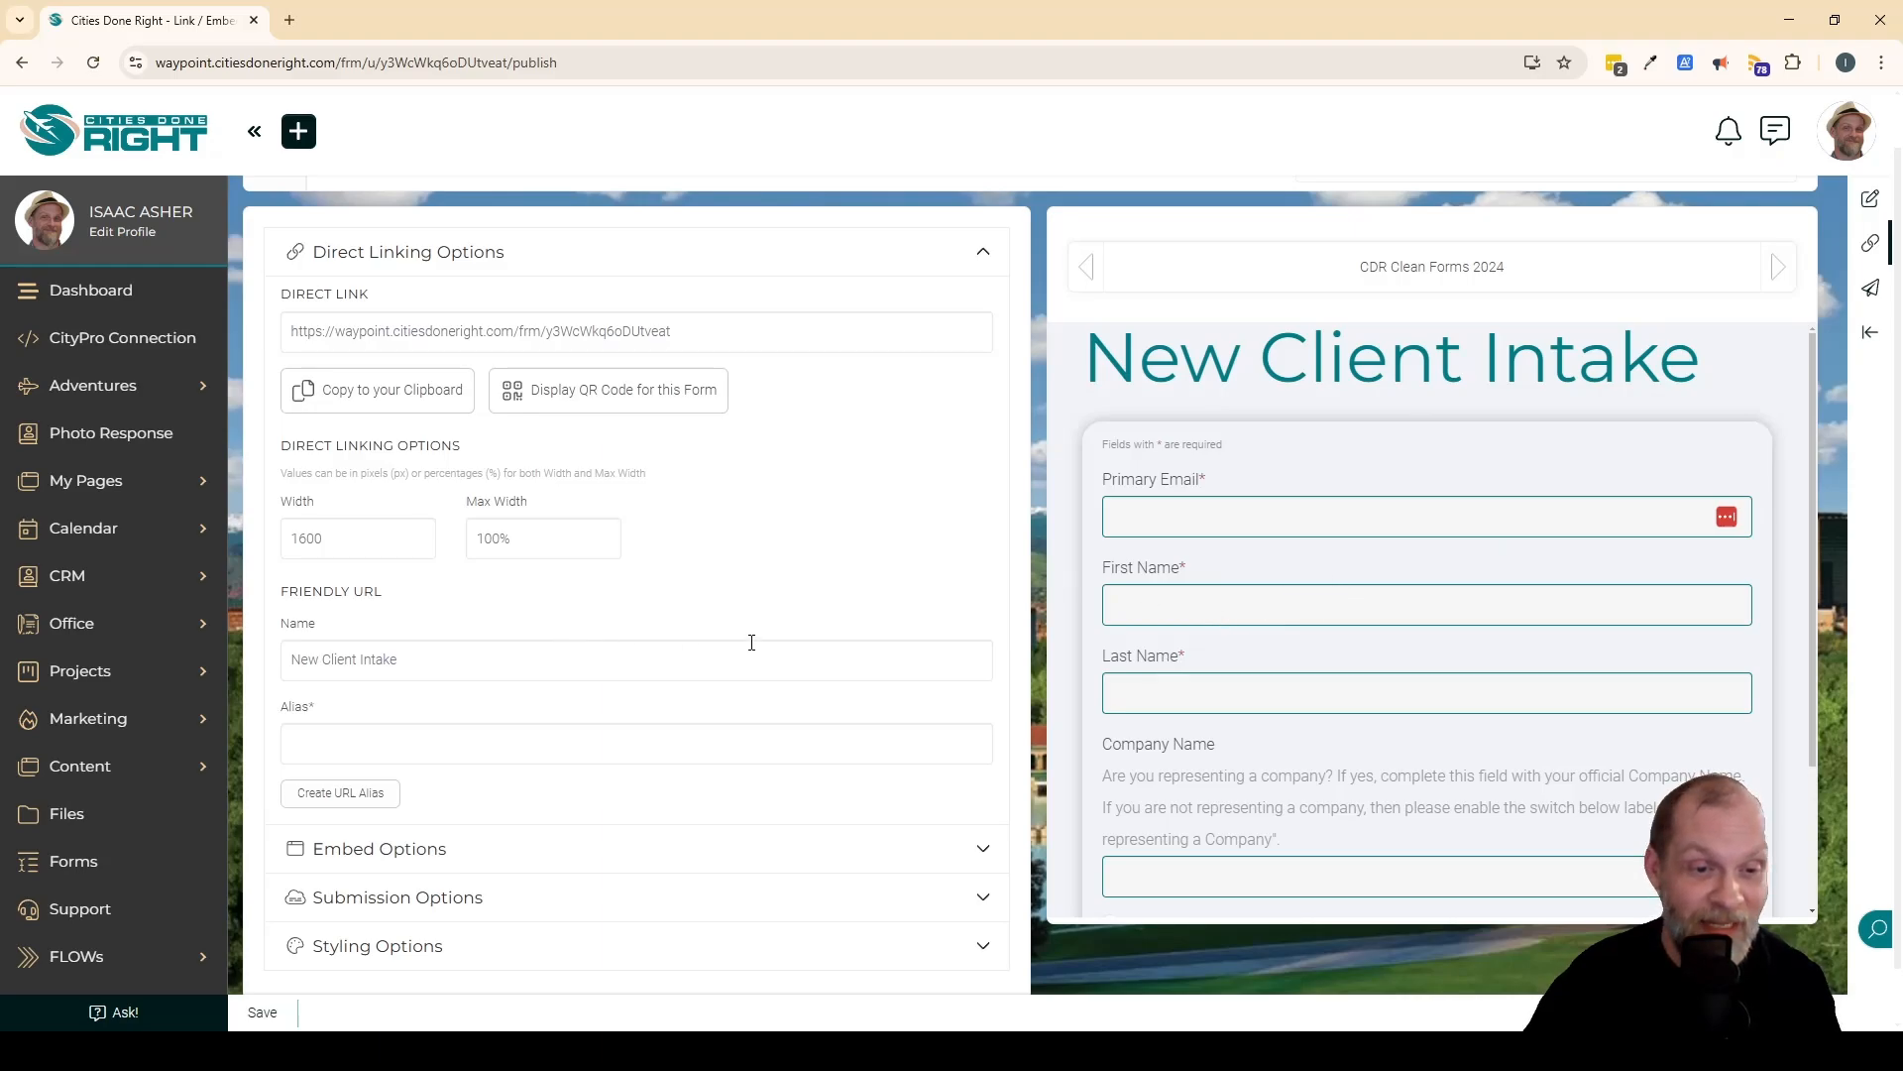
pyautogui.scroll(-1, 752, 642)
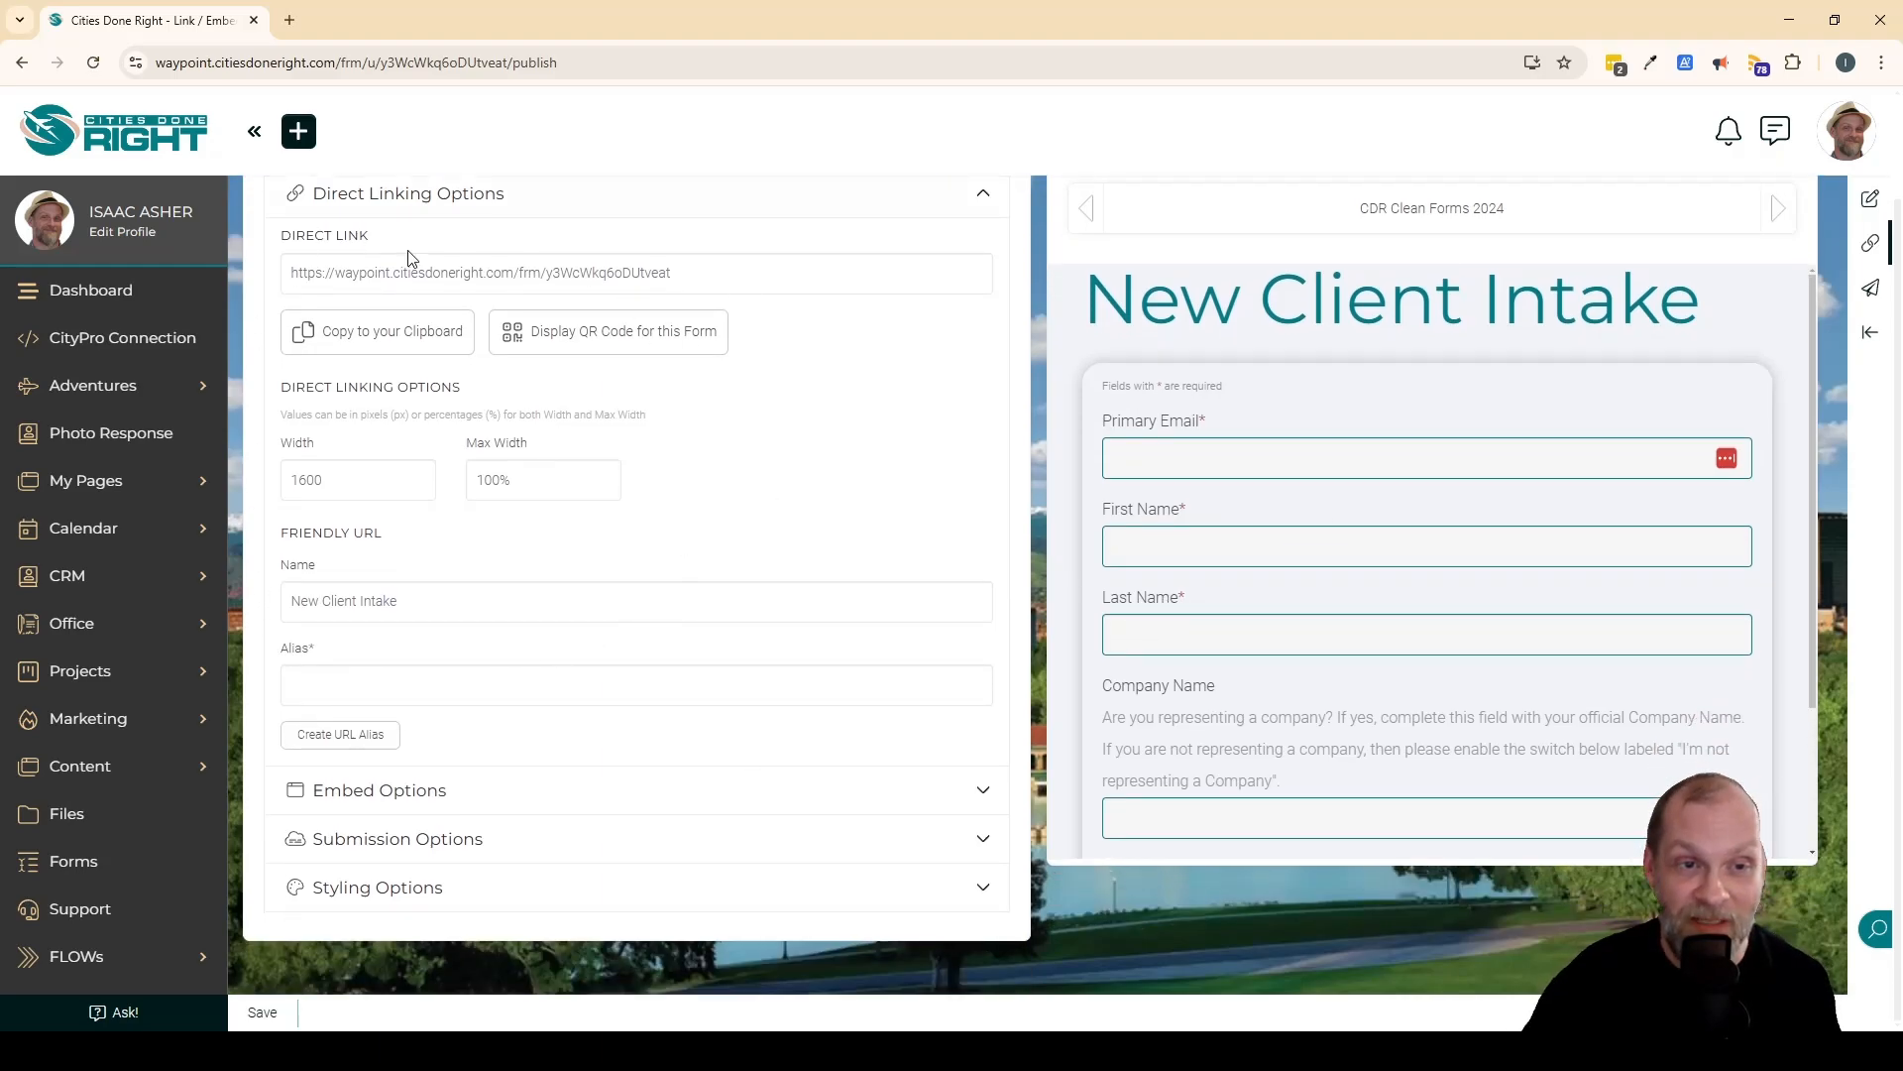
pyautogui.scroll(2, 679, 730)
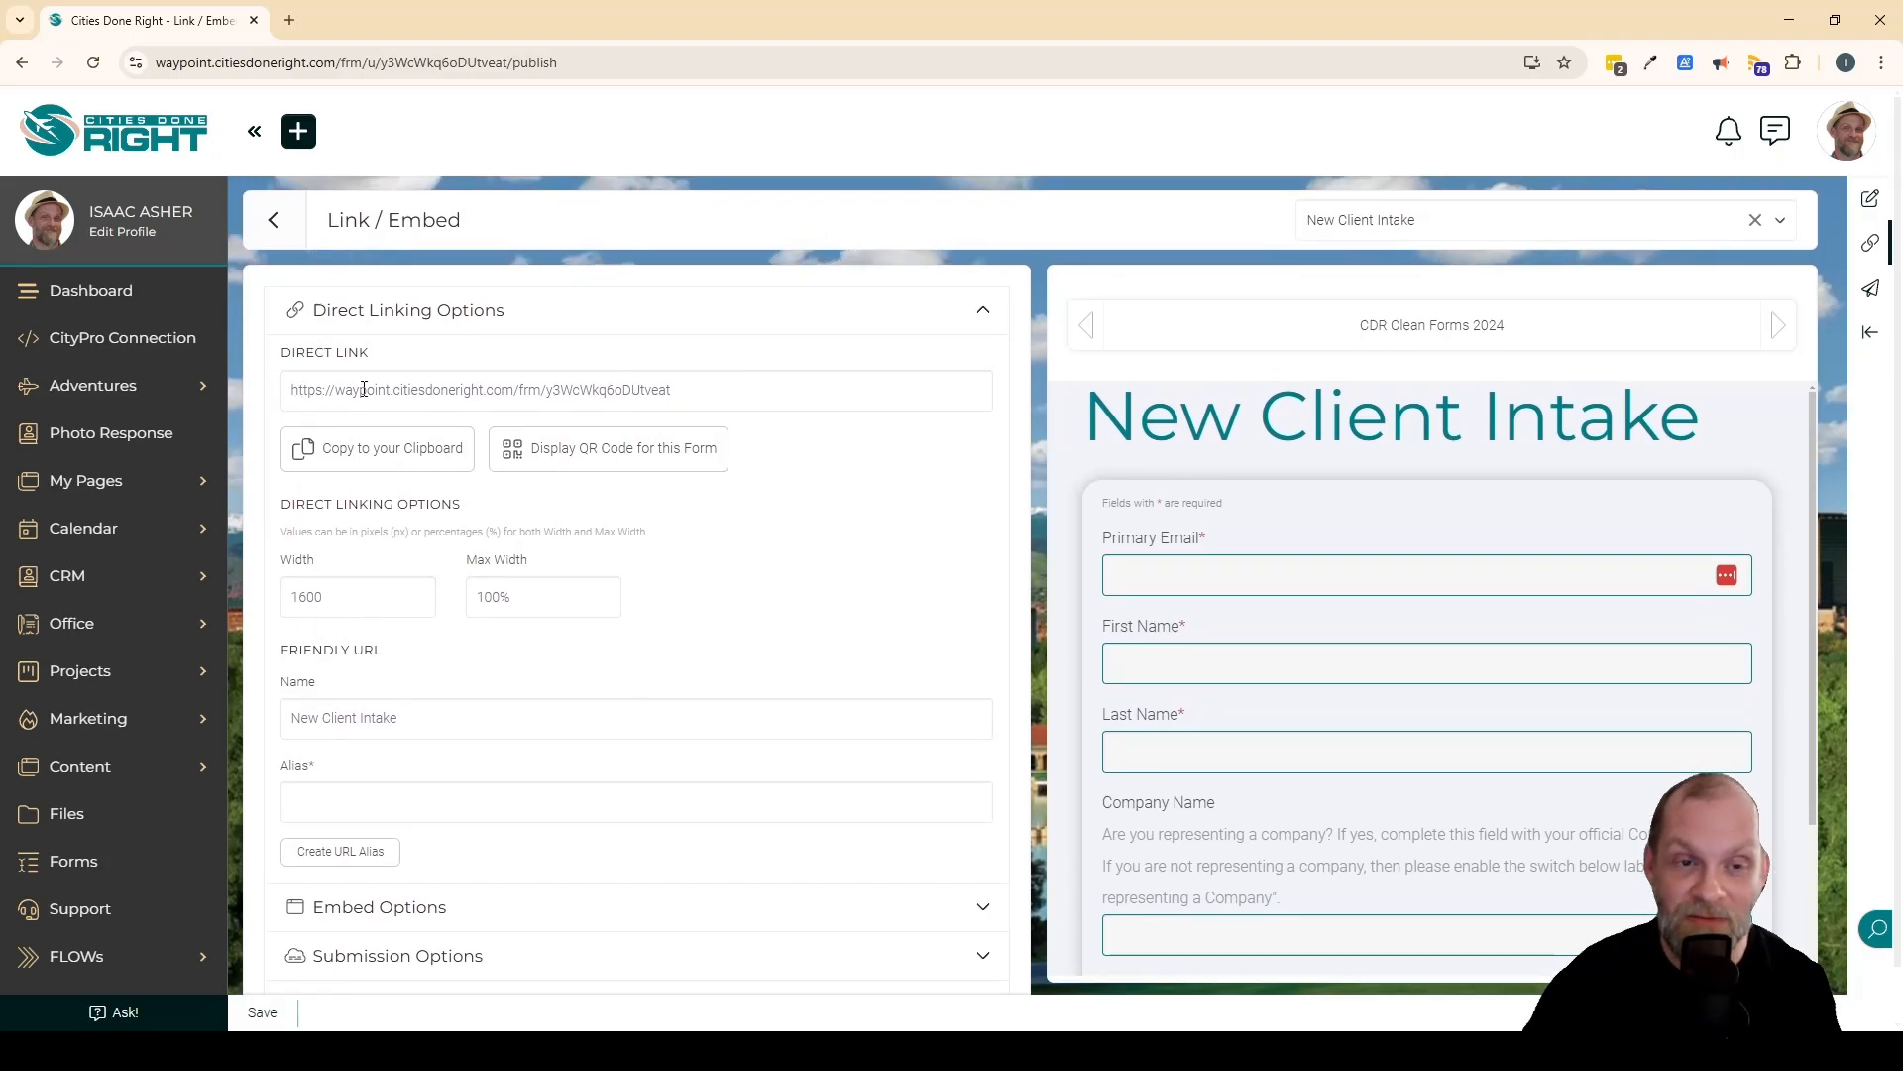
pyautogui.click(630, 387)
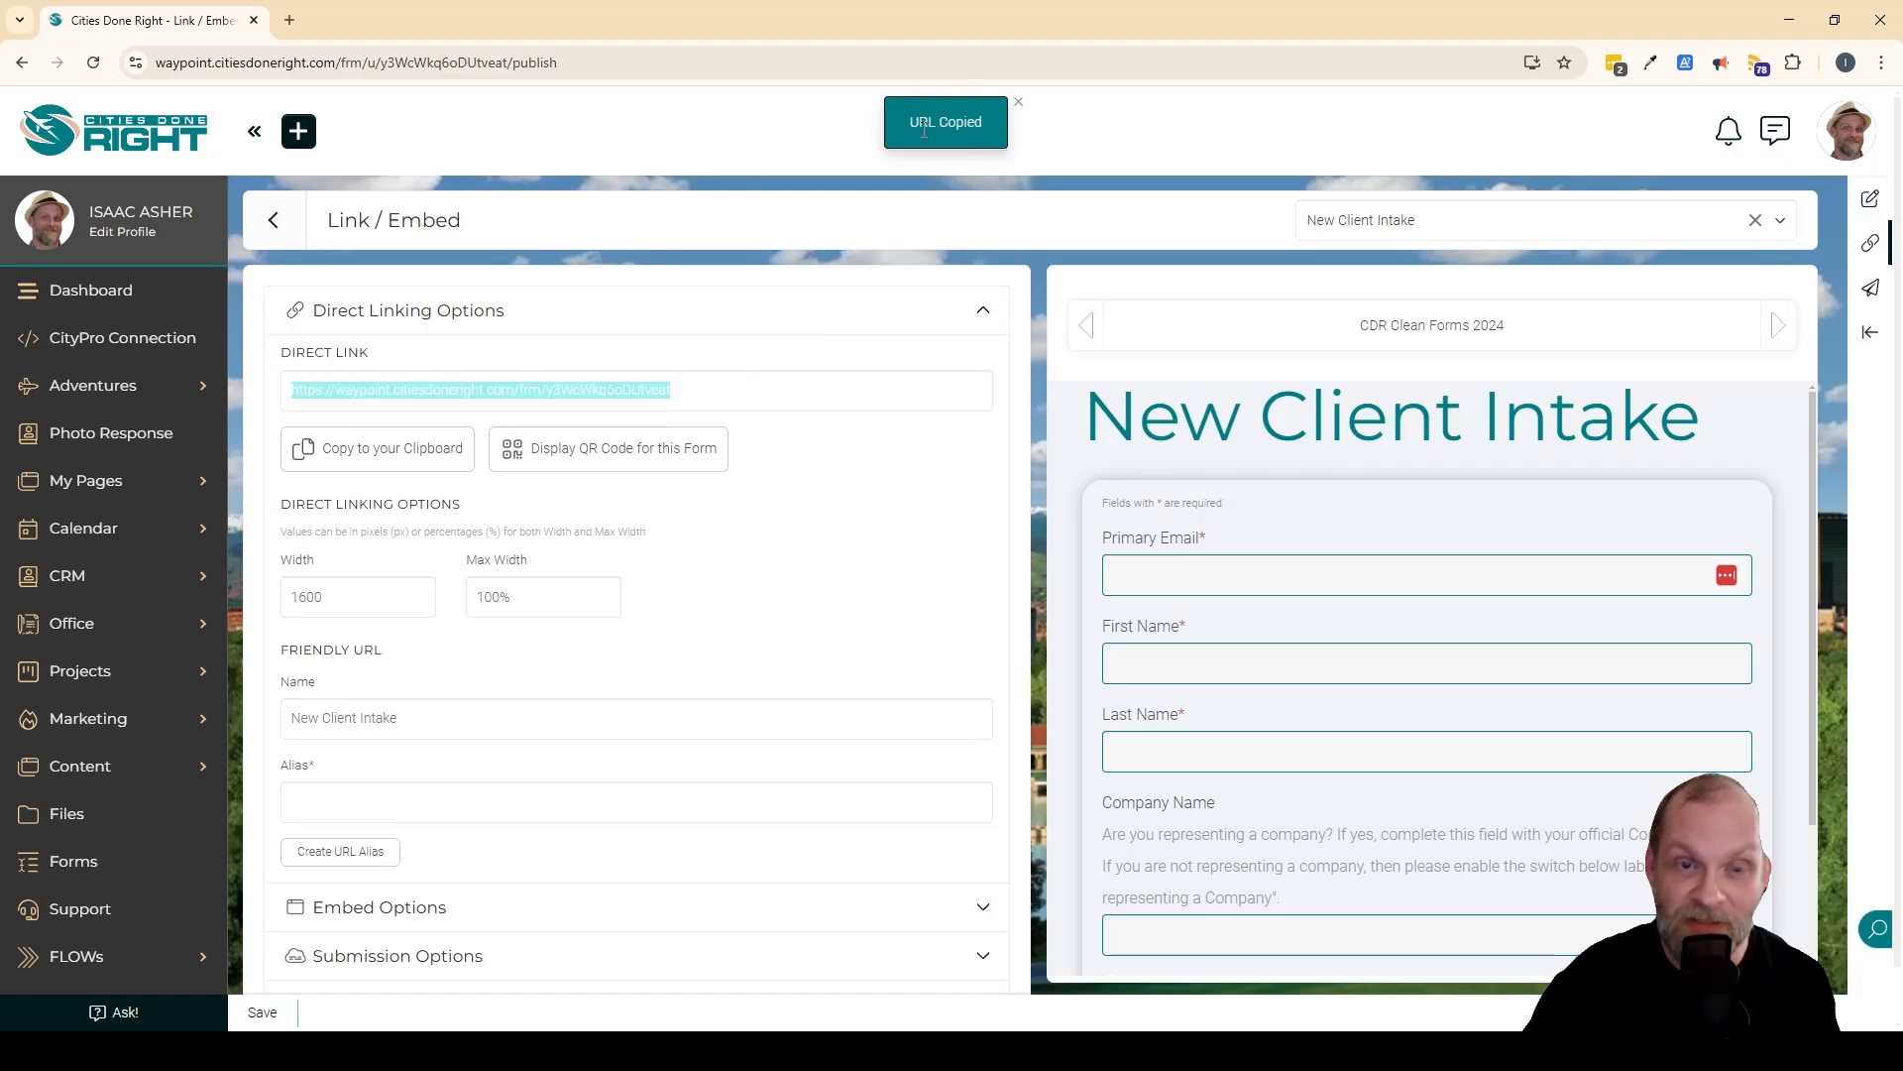
pyautogui.click(935, 548)
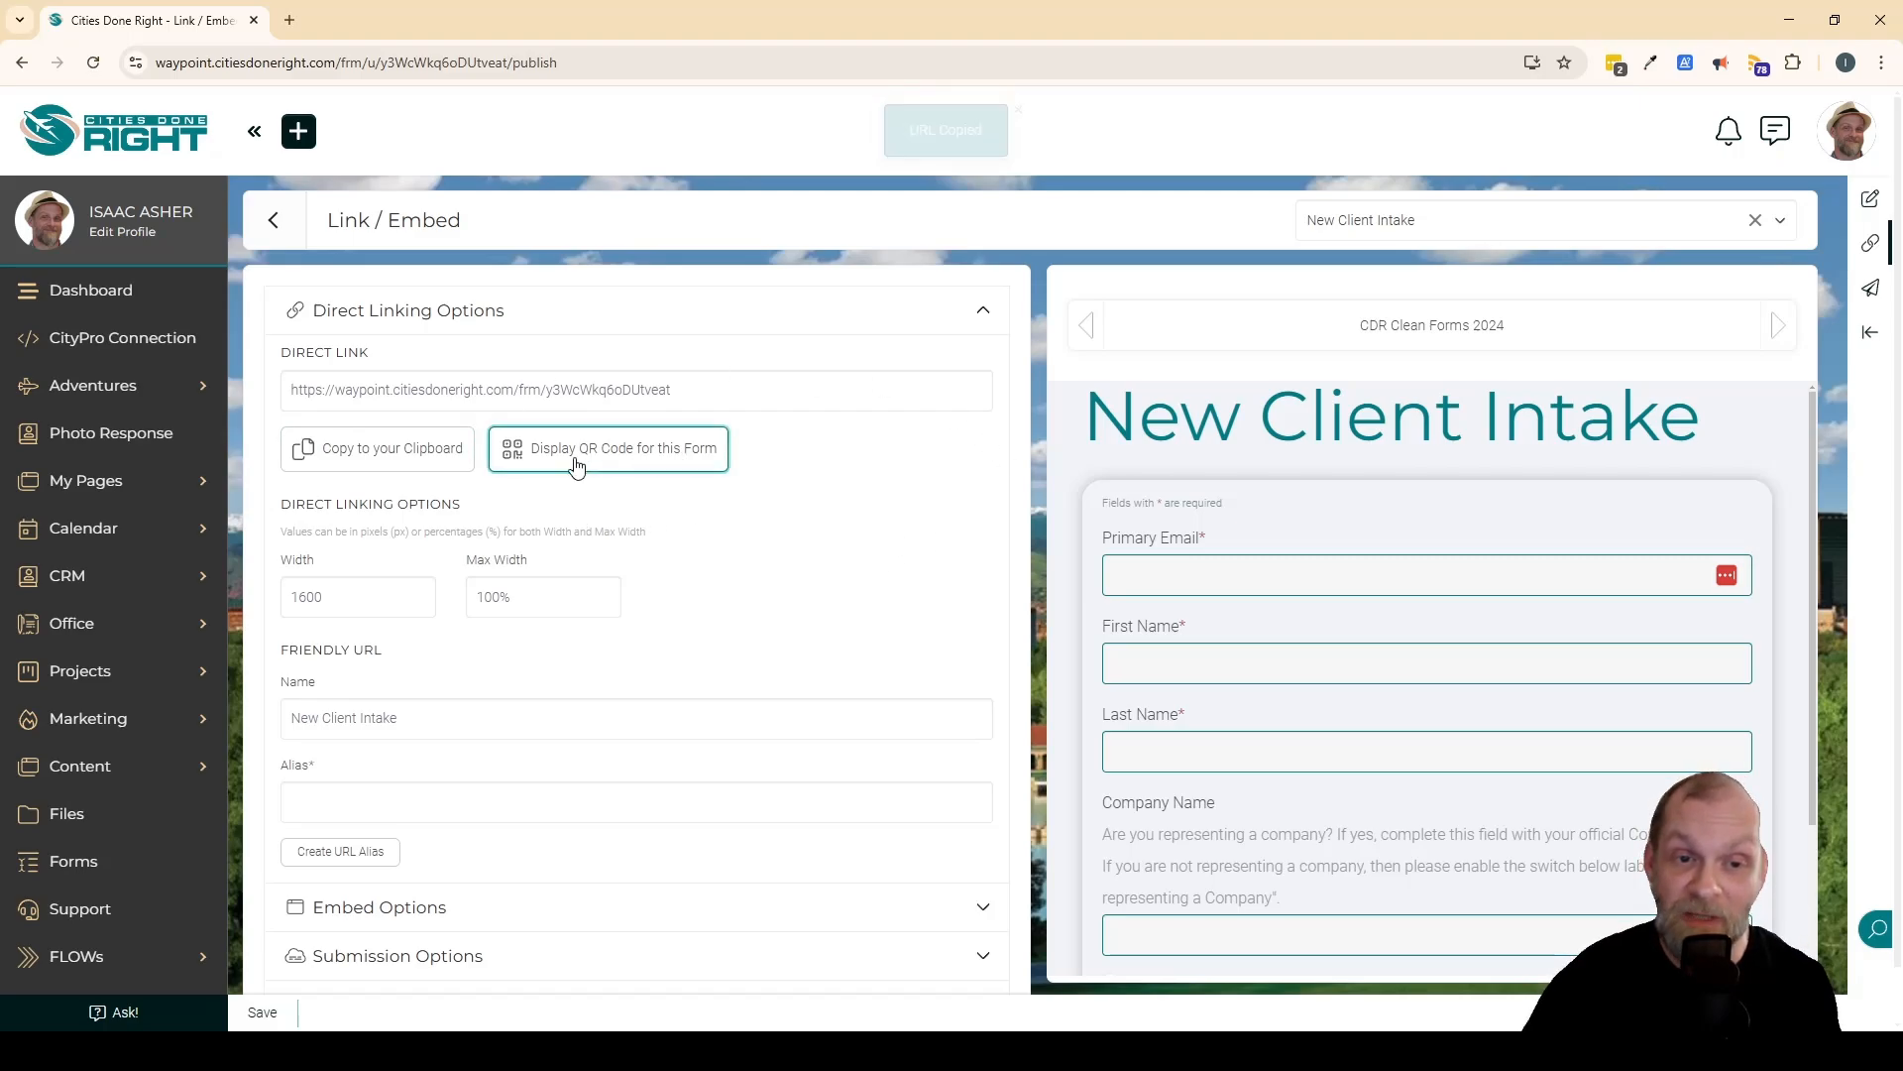
pyautogui.click(651, 454)
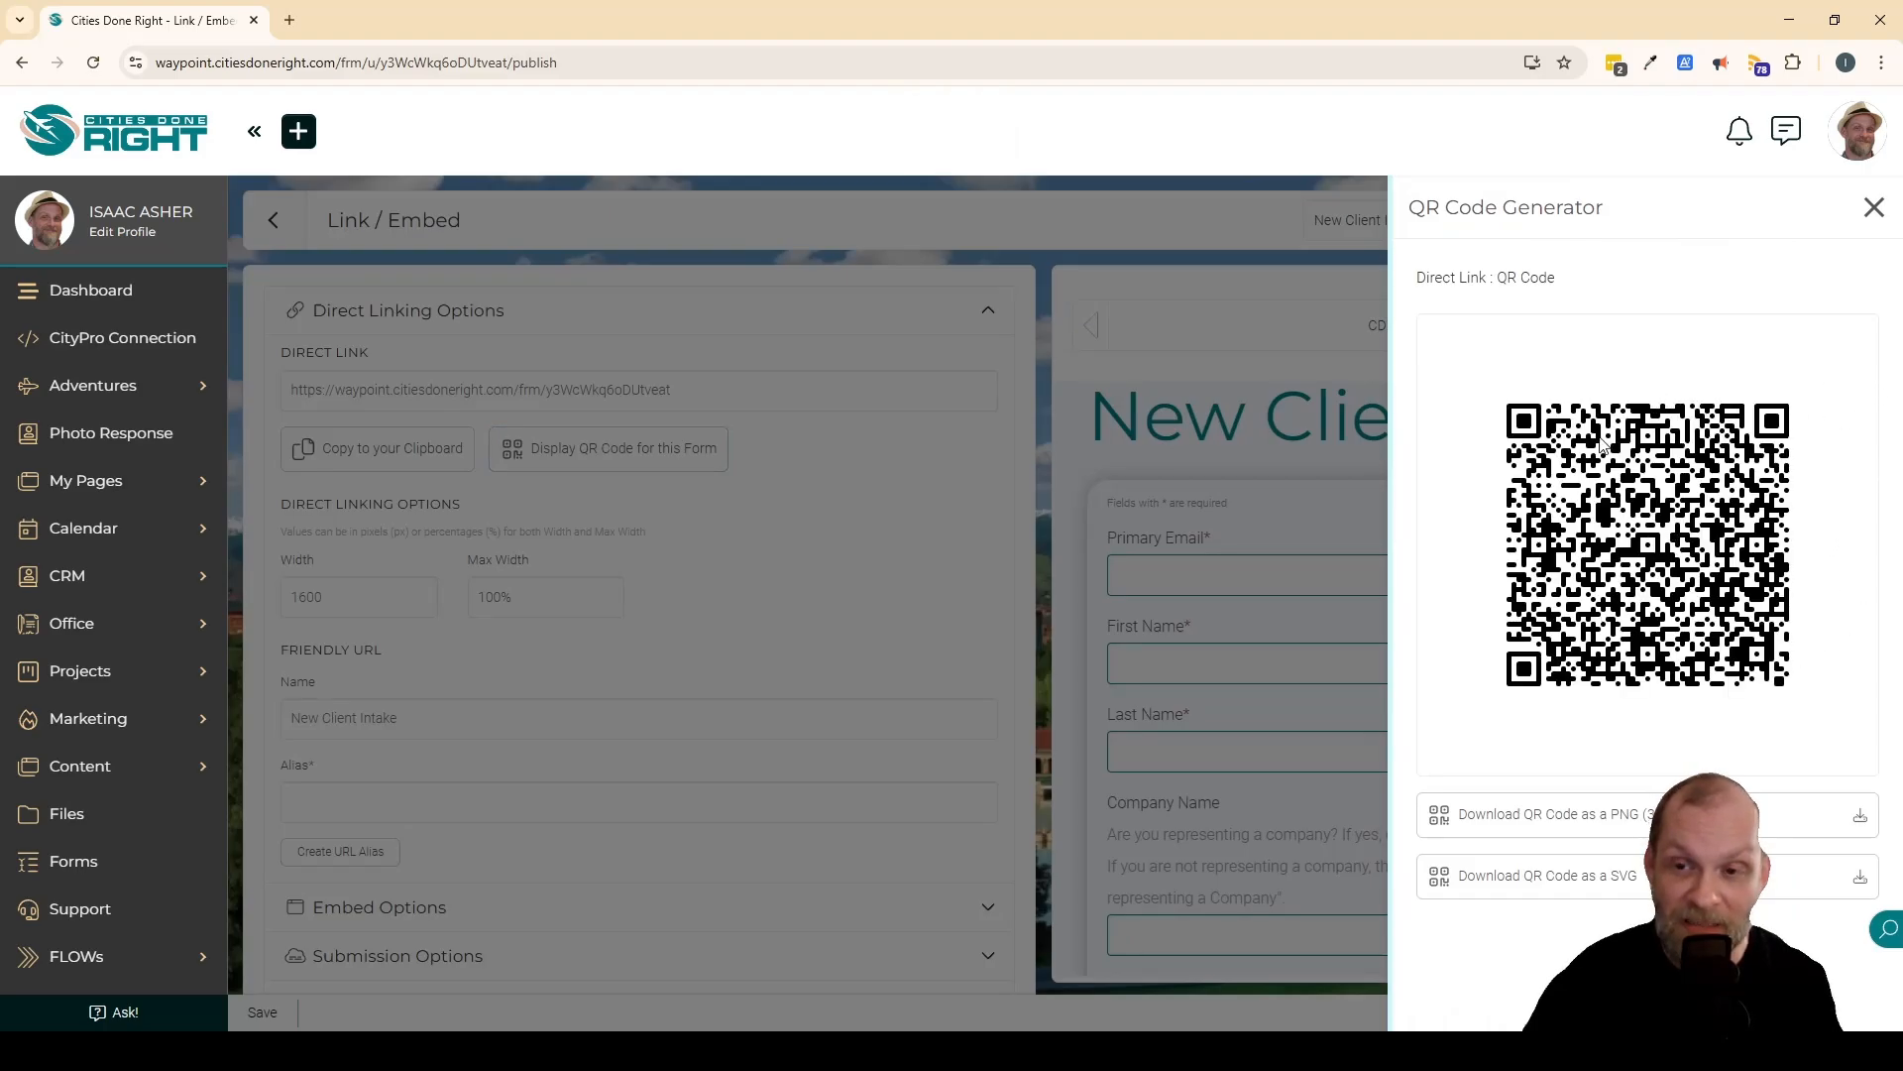
pyautogui.click(1874, 206)
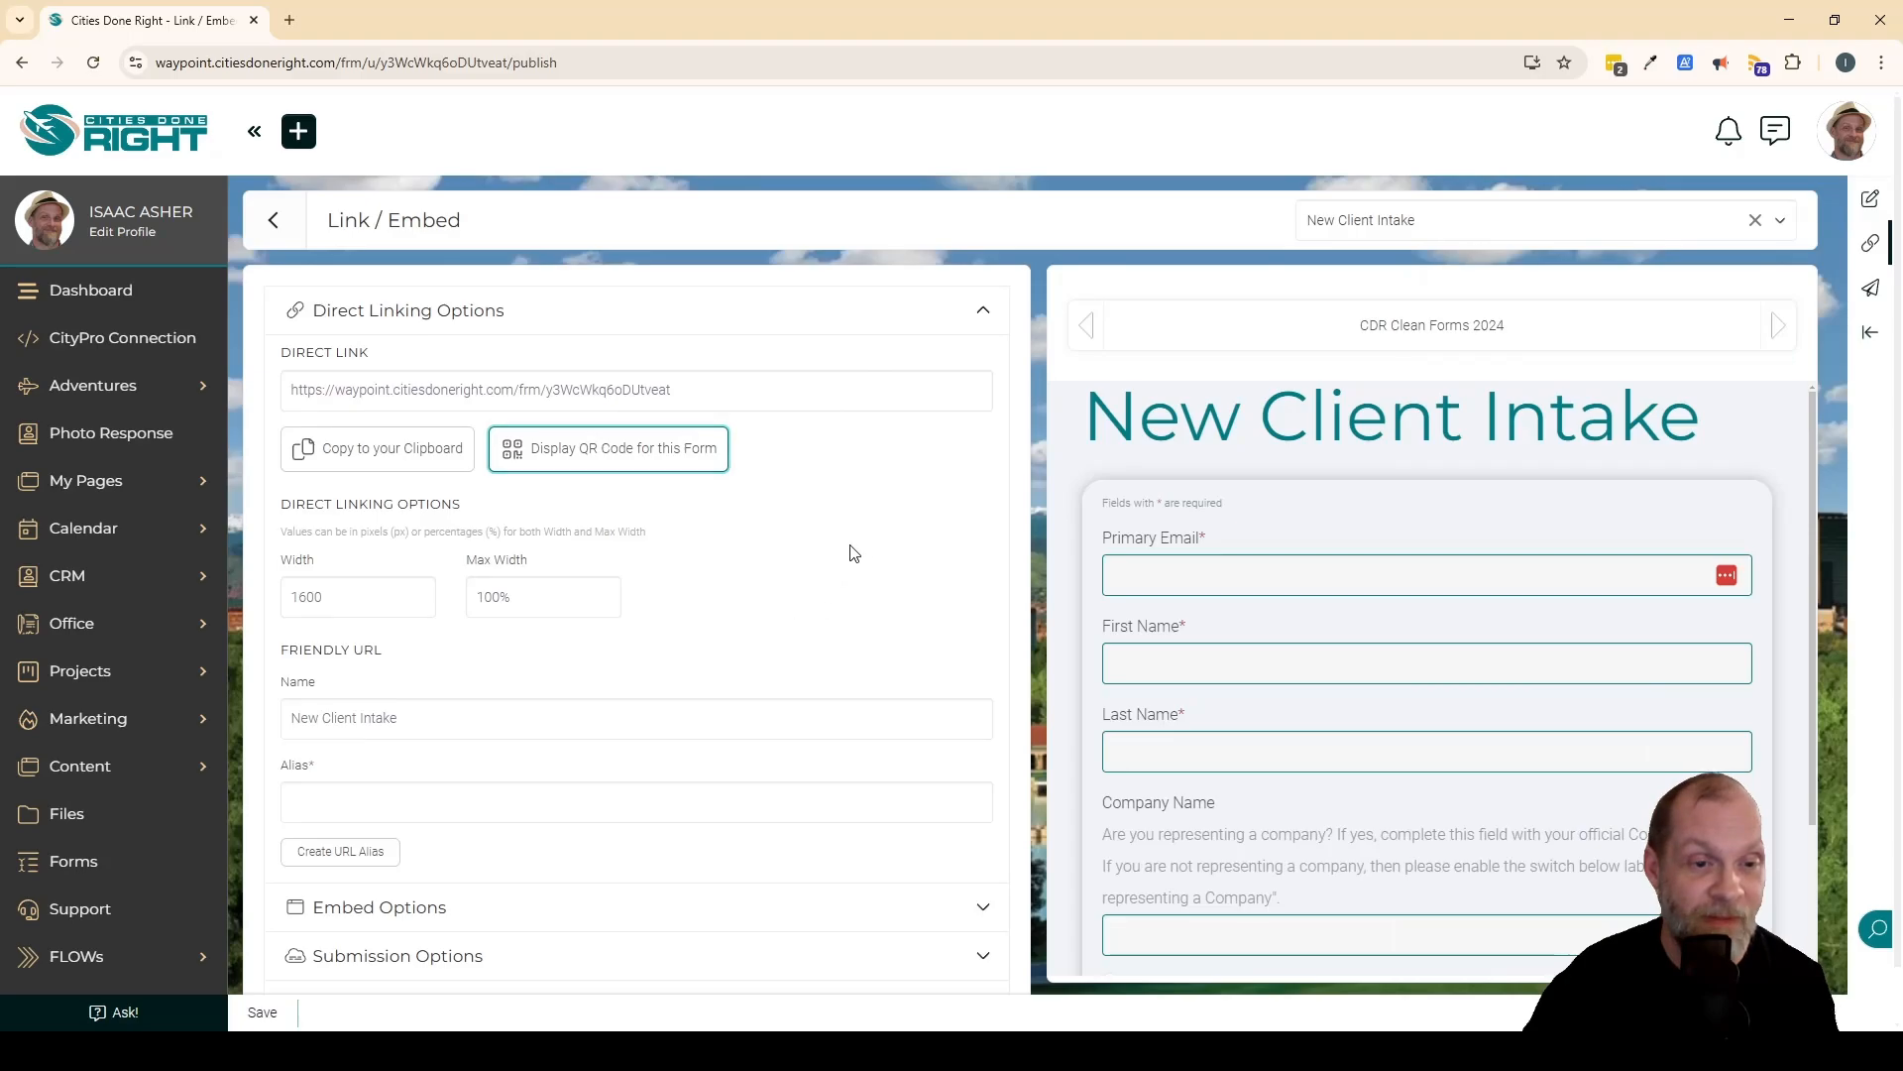
# Step: Create a friendly URL for the form with the alias "client-intake"
pyautogui.scroll(-1, 710, 561)
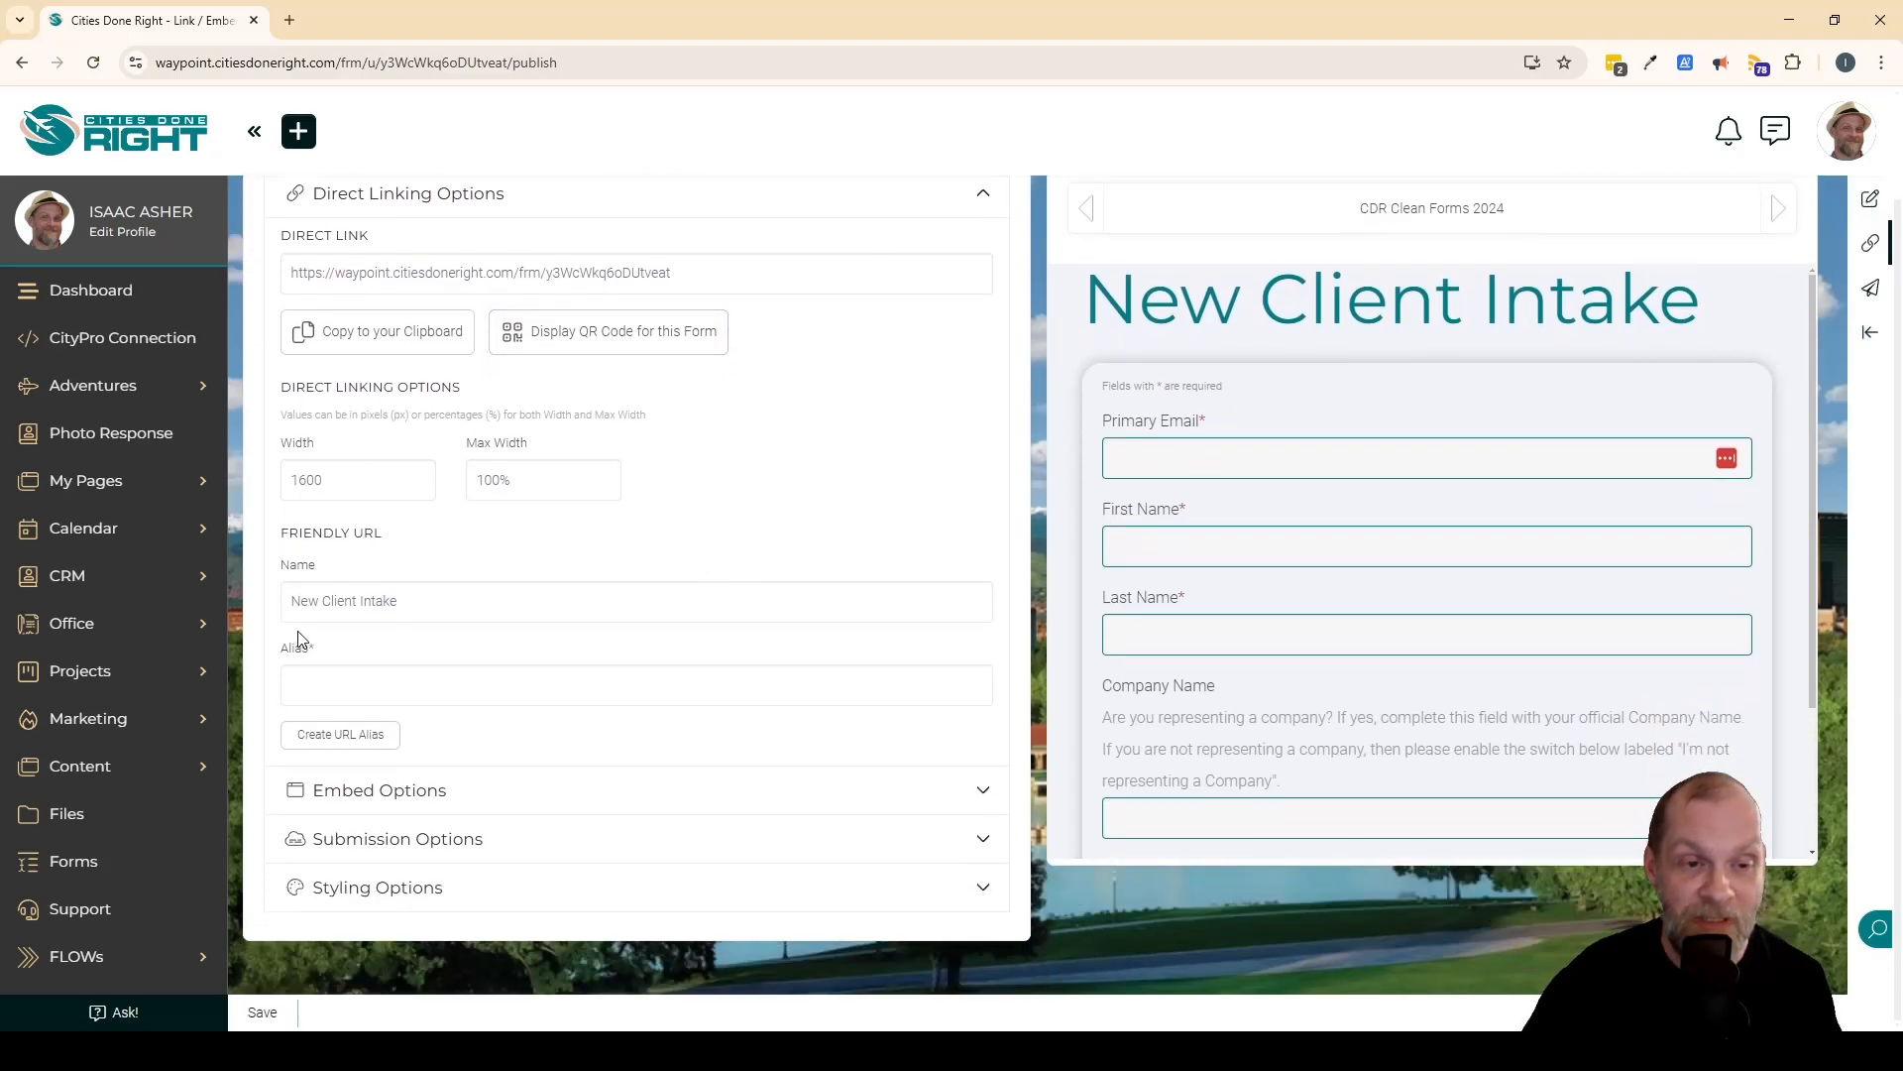
pyautogui.click(384, 690)
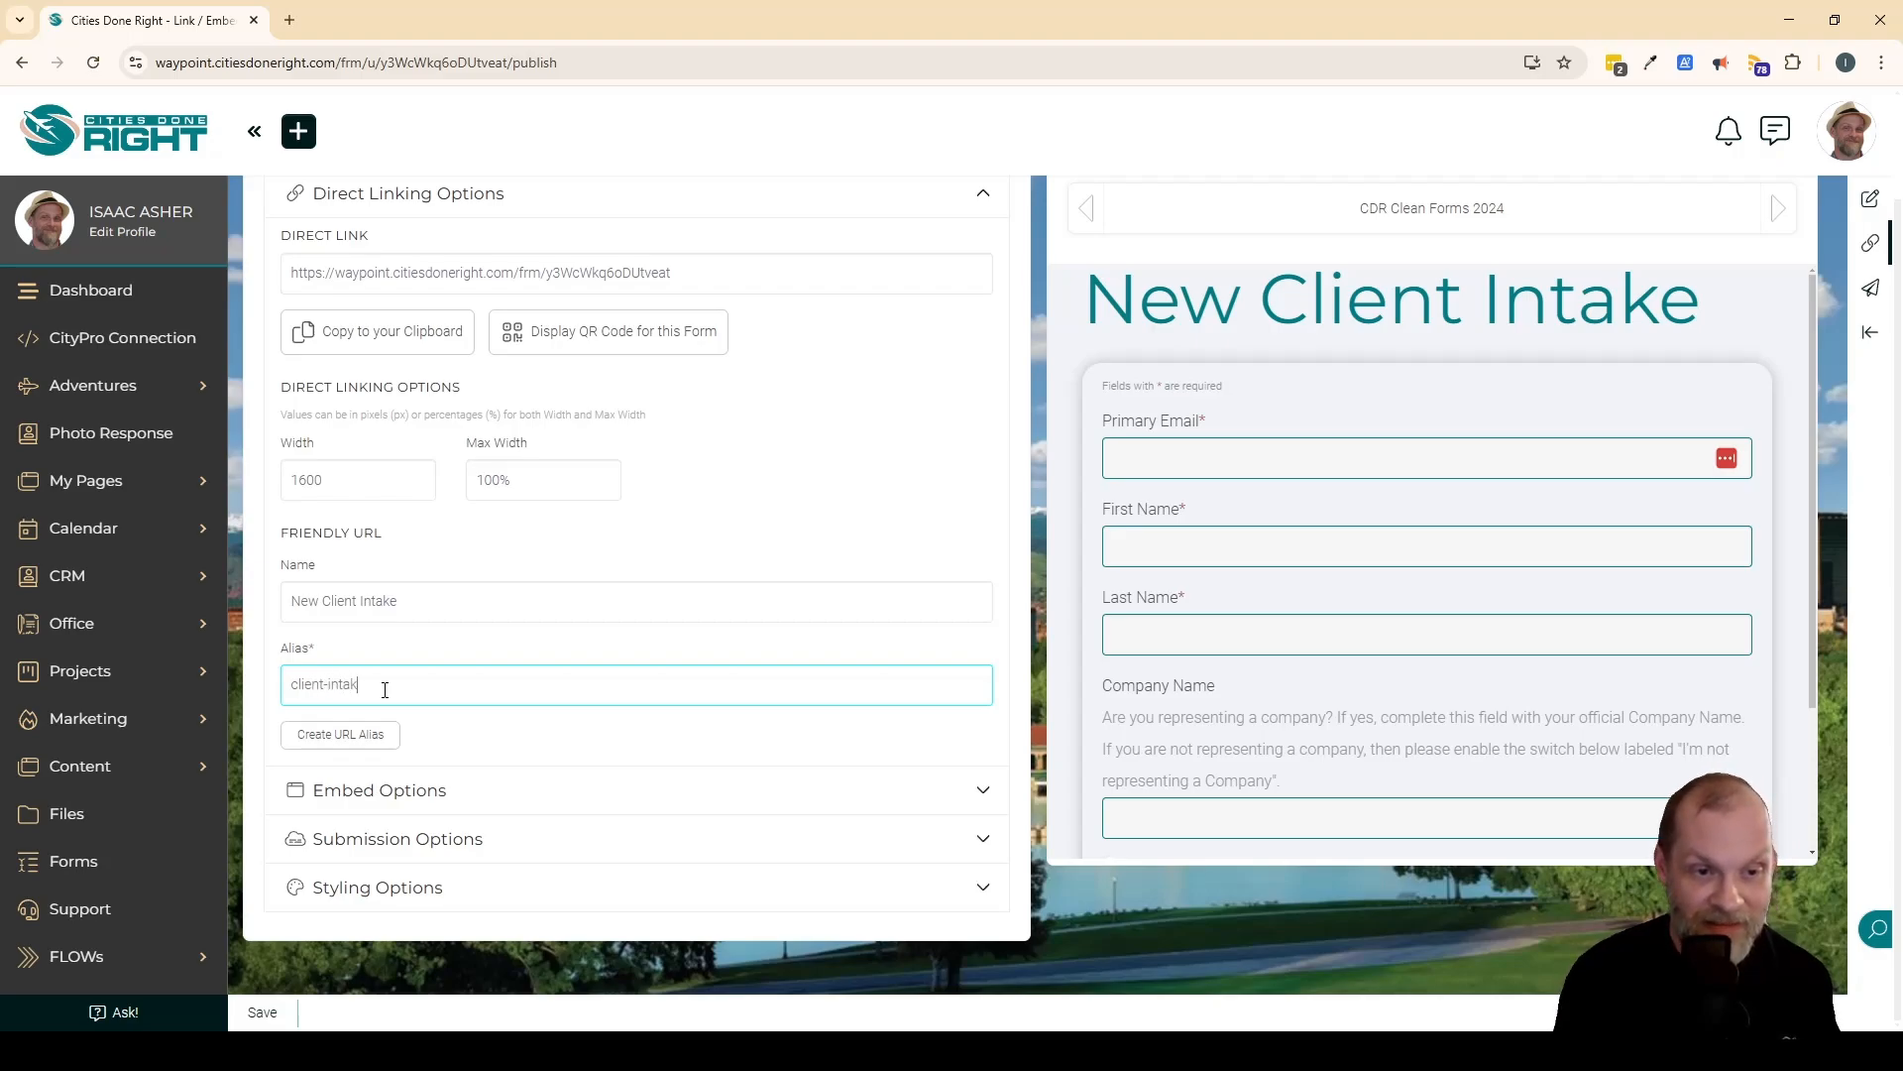
pyautogui.click(340, 735)
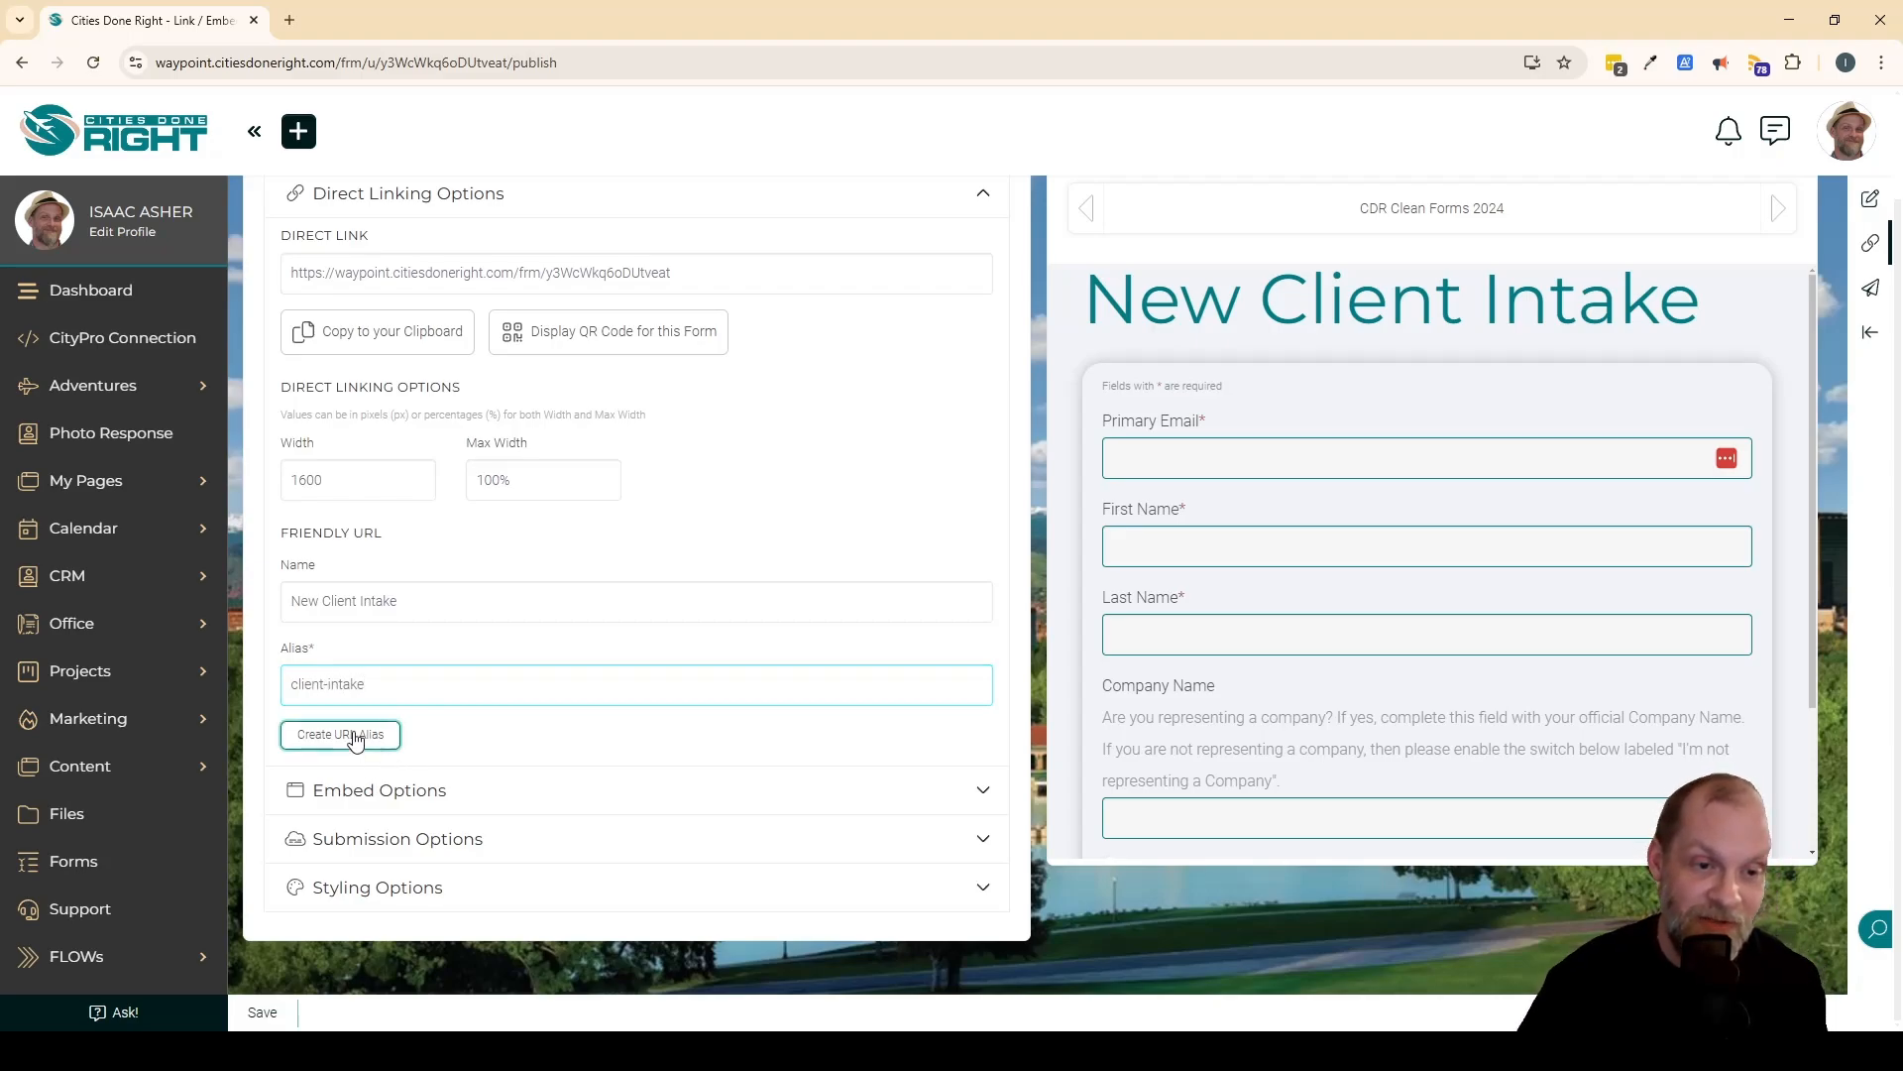
pyautogui.scroll(-1, 678, 787)
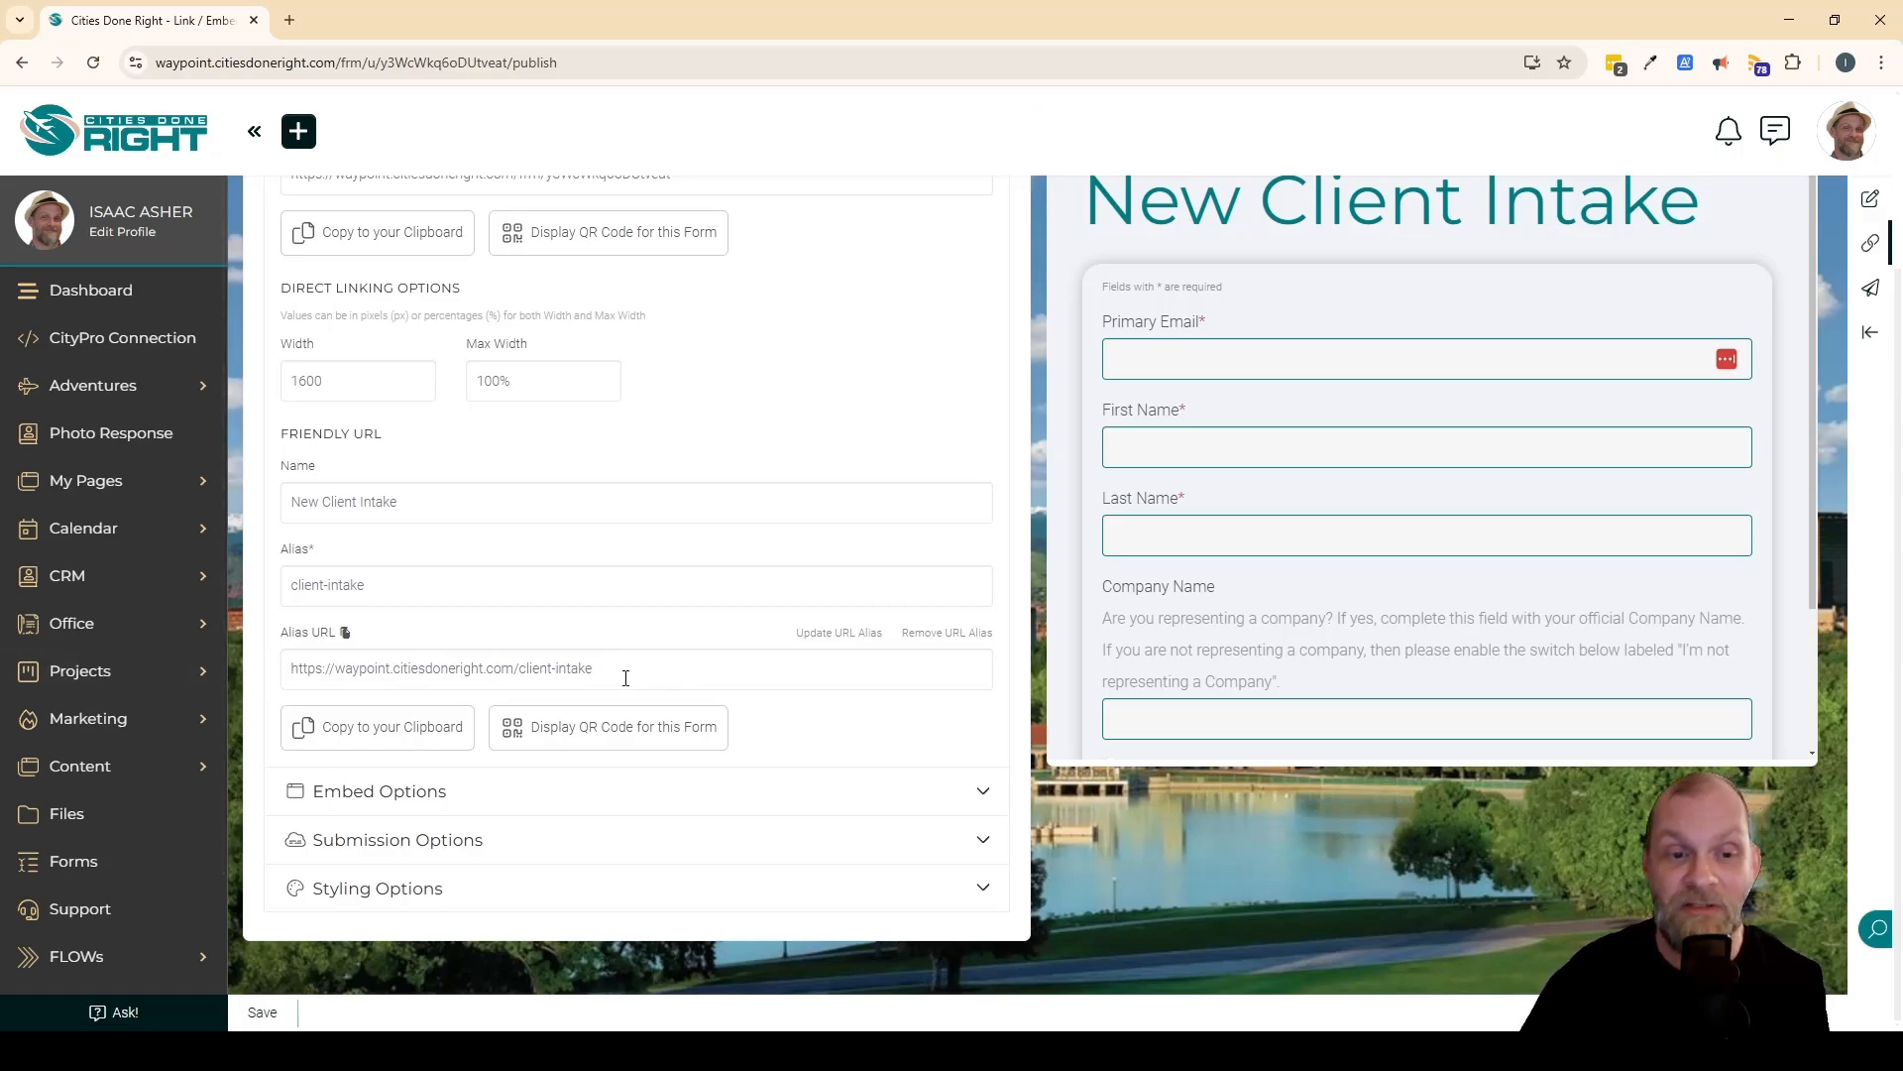
# Step: Examine the form's embed options and its submission options, including the success message and page title
pyautogui.click(983, 790)
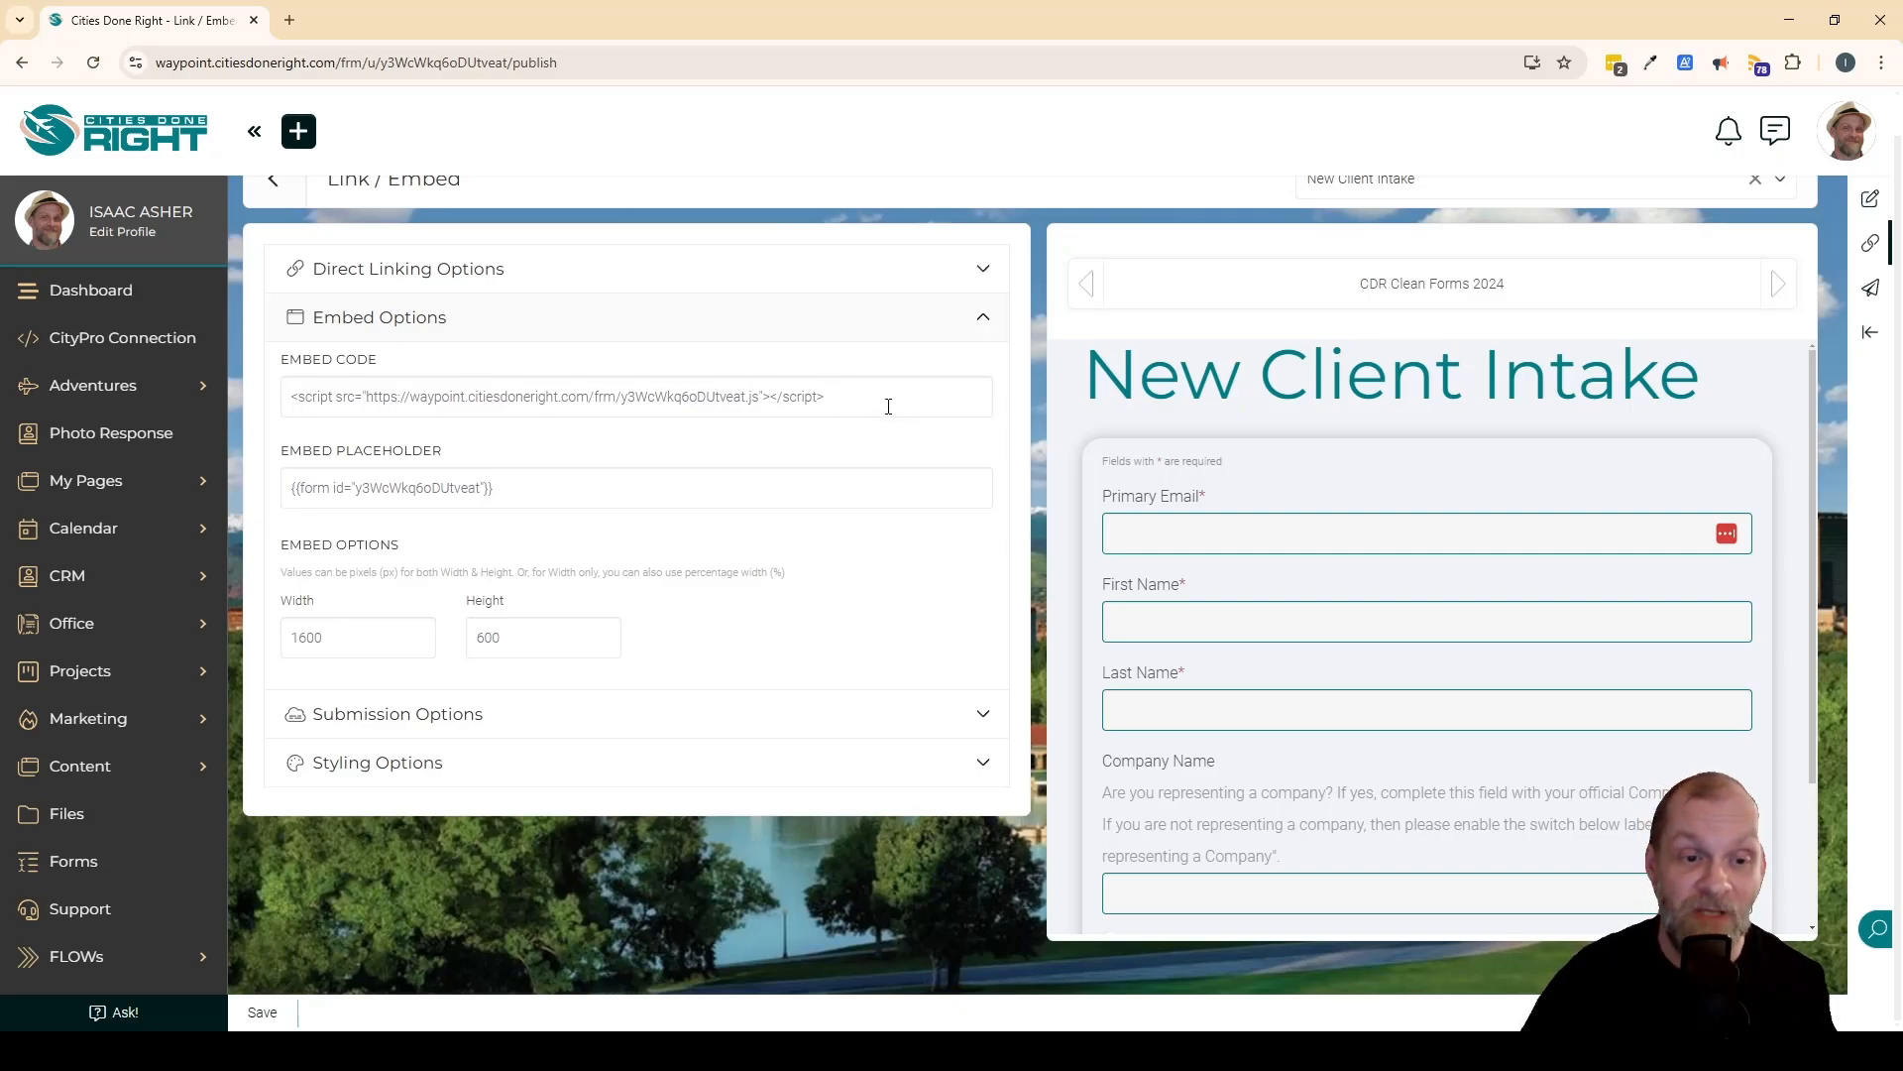
pyautogui.click(980, 715)
pyautogui.scroll(-2, 966, 685)
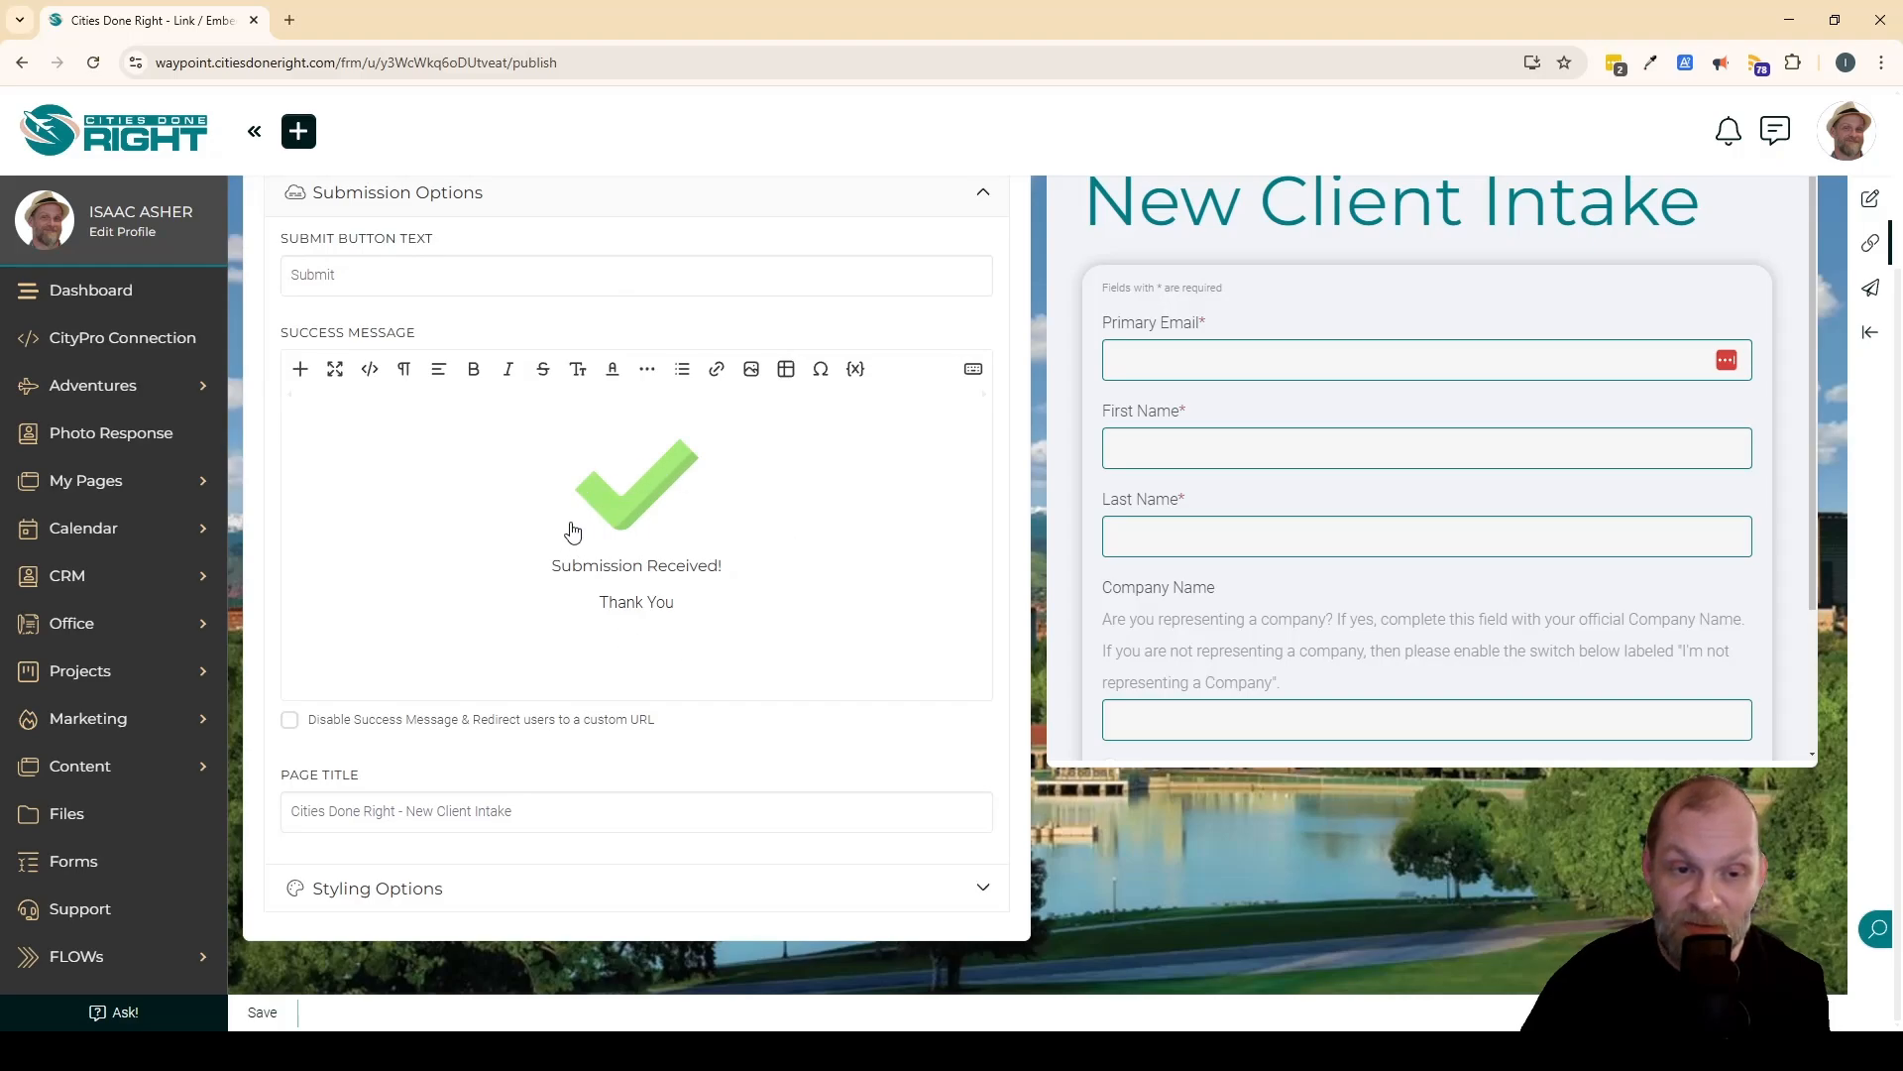
pyautogui.click(692, 500)
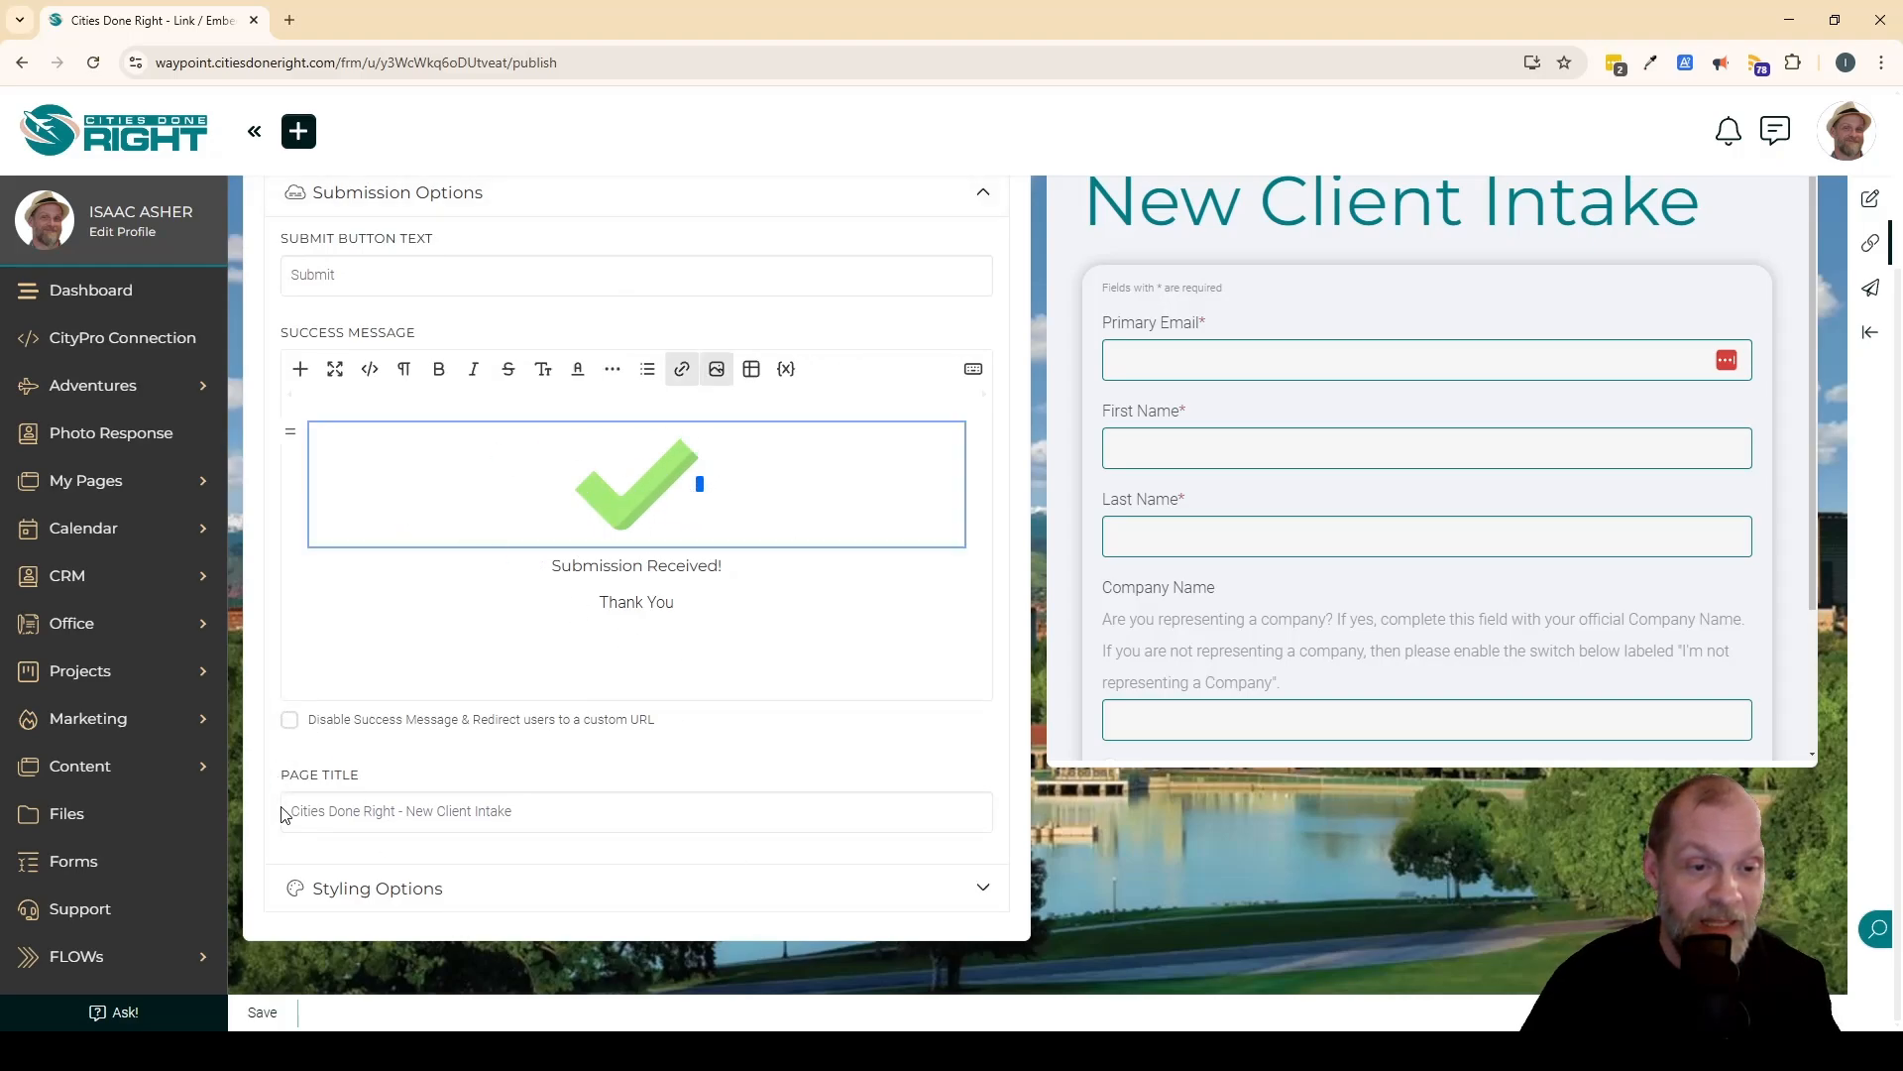
pyautogui.click(610, 813)
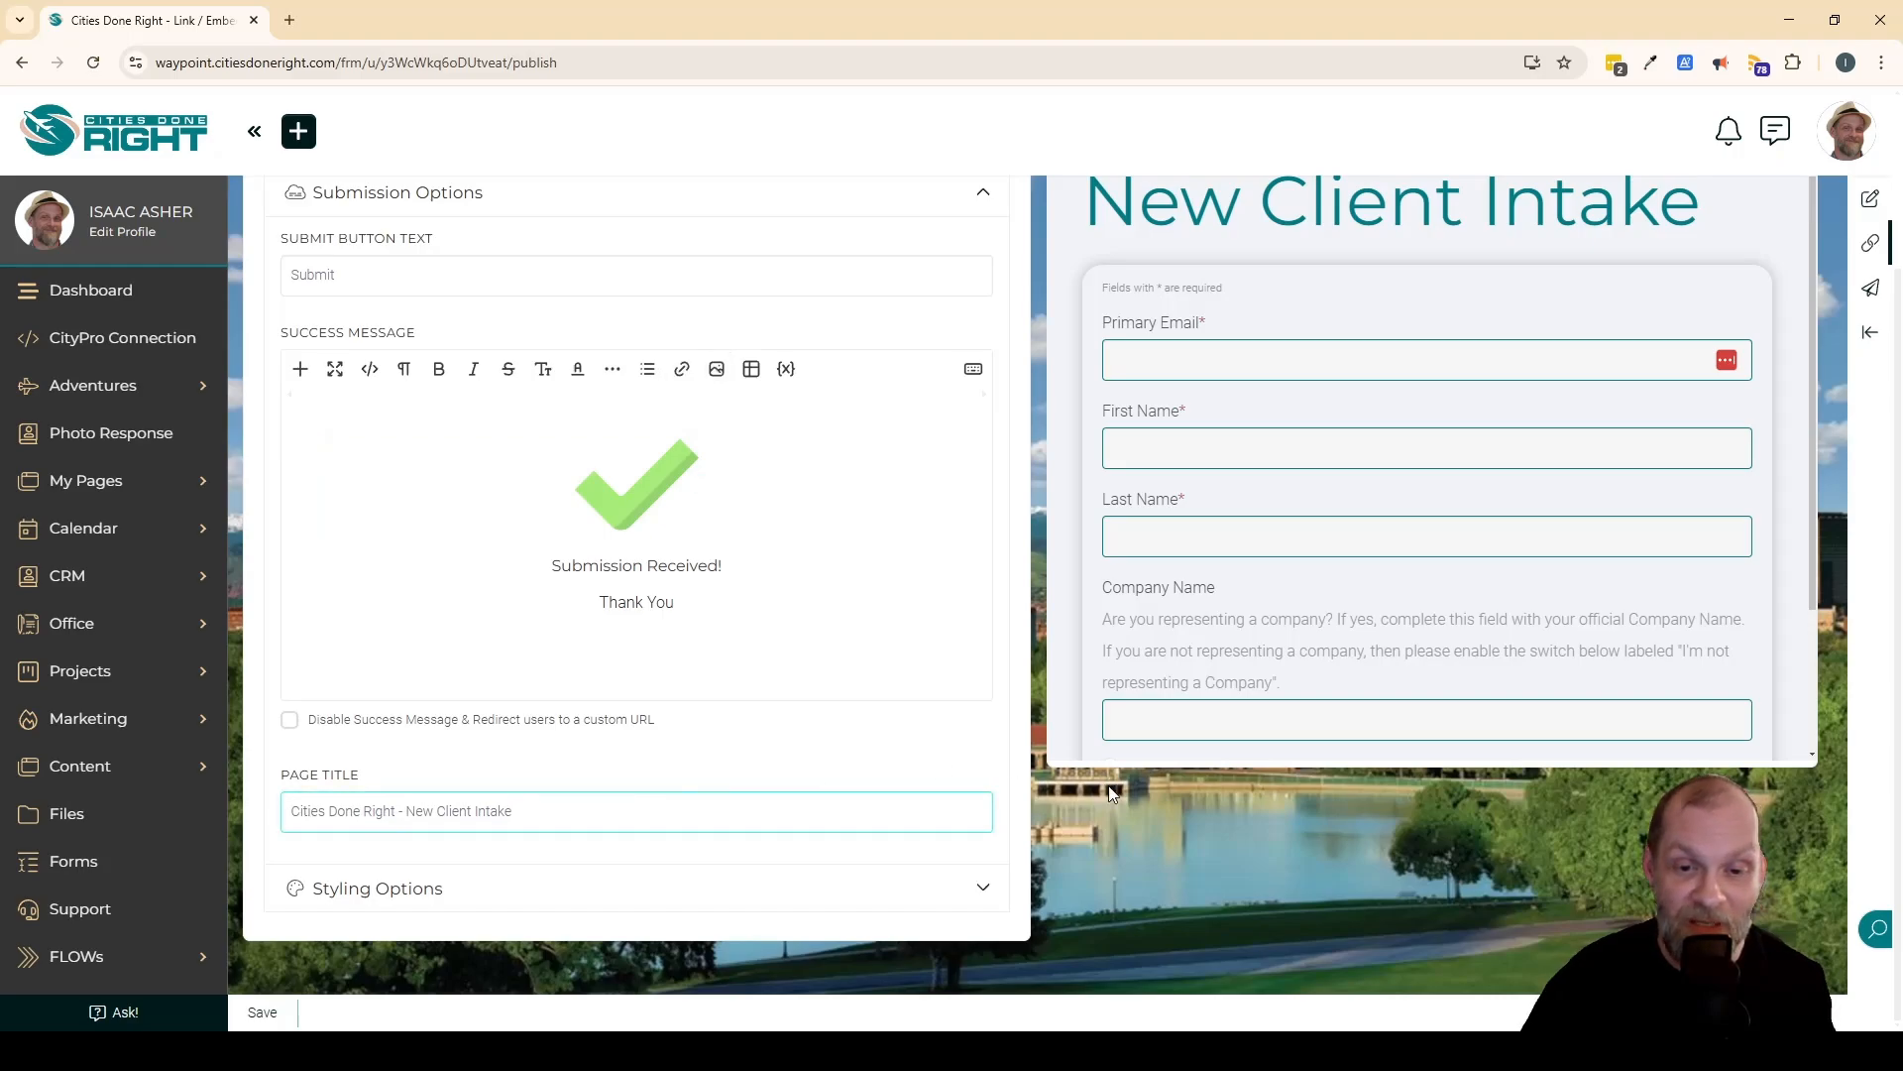
# Step: Examine the styling options, including the theme list and custom CSS, and recheck the embed and direct linking options
pyautogui.click(968, 893)
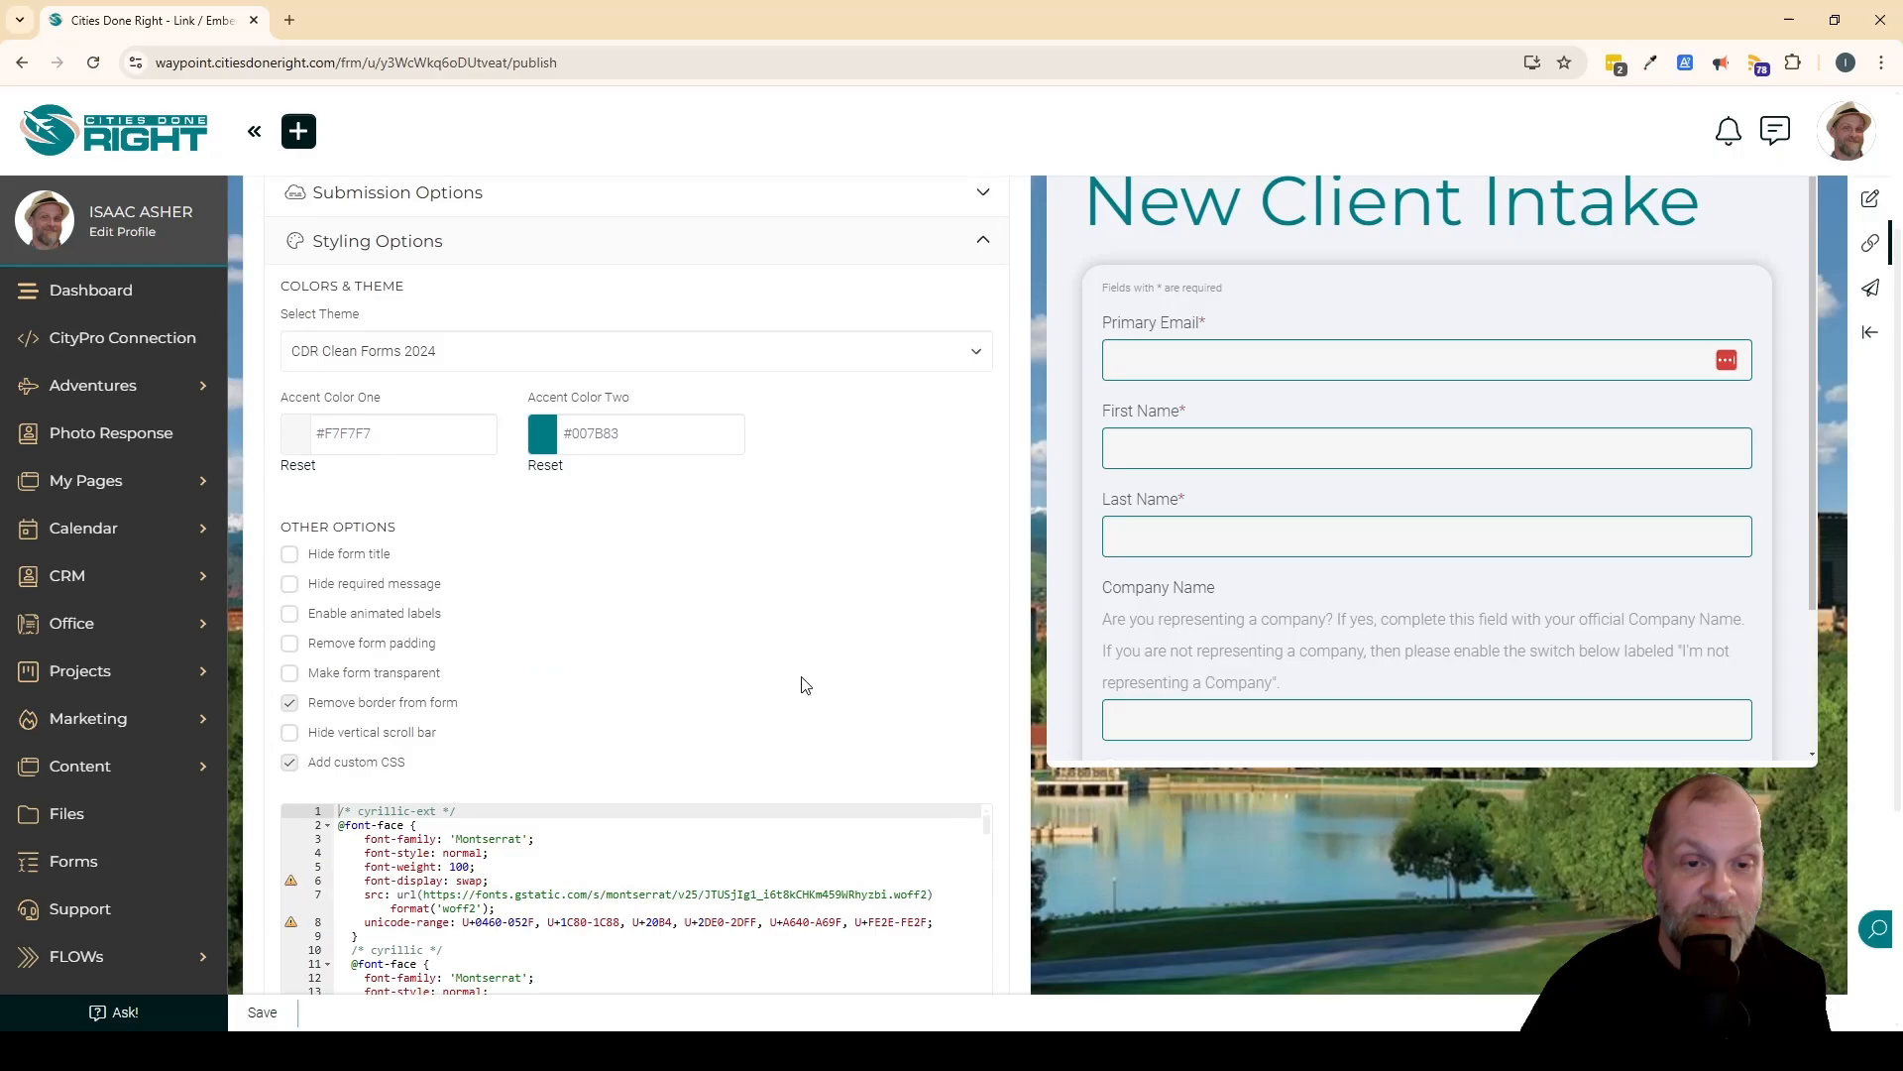
pyautogui.scroll(2, 922, 642)
pyautogui.scroll(-1, 922, 641)
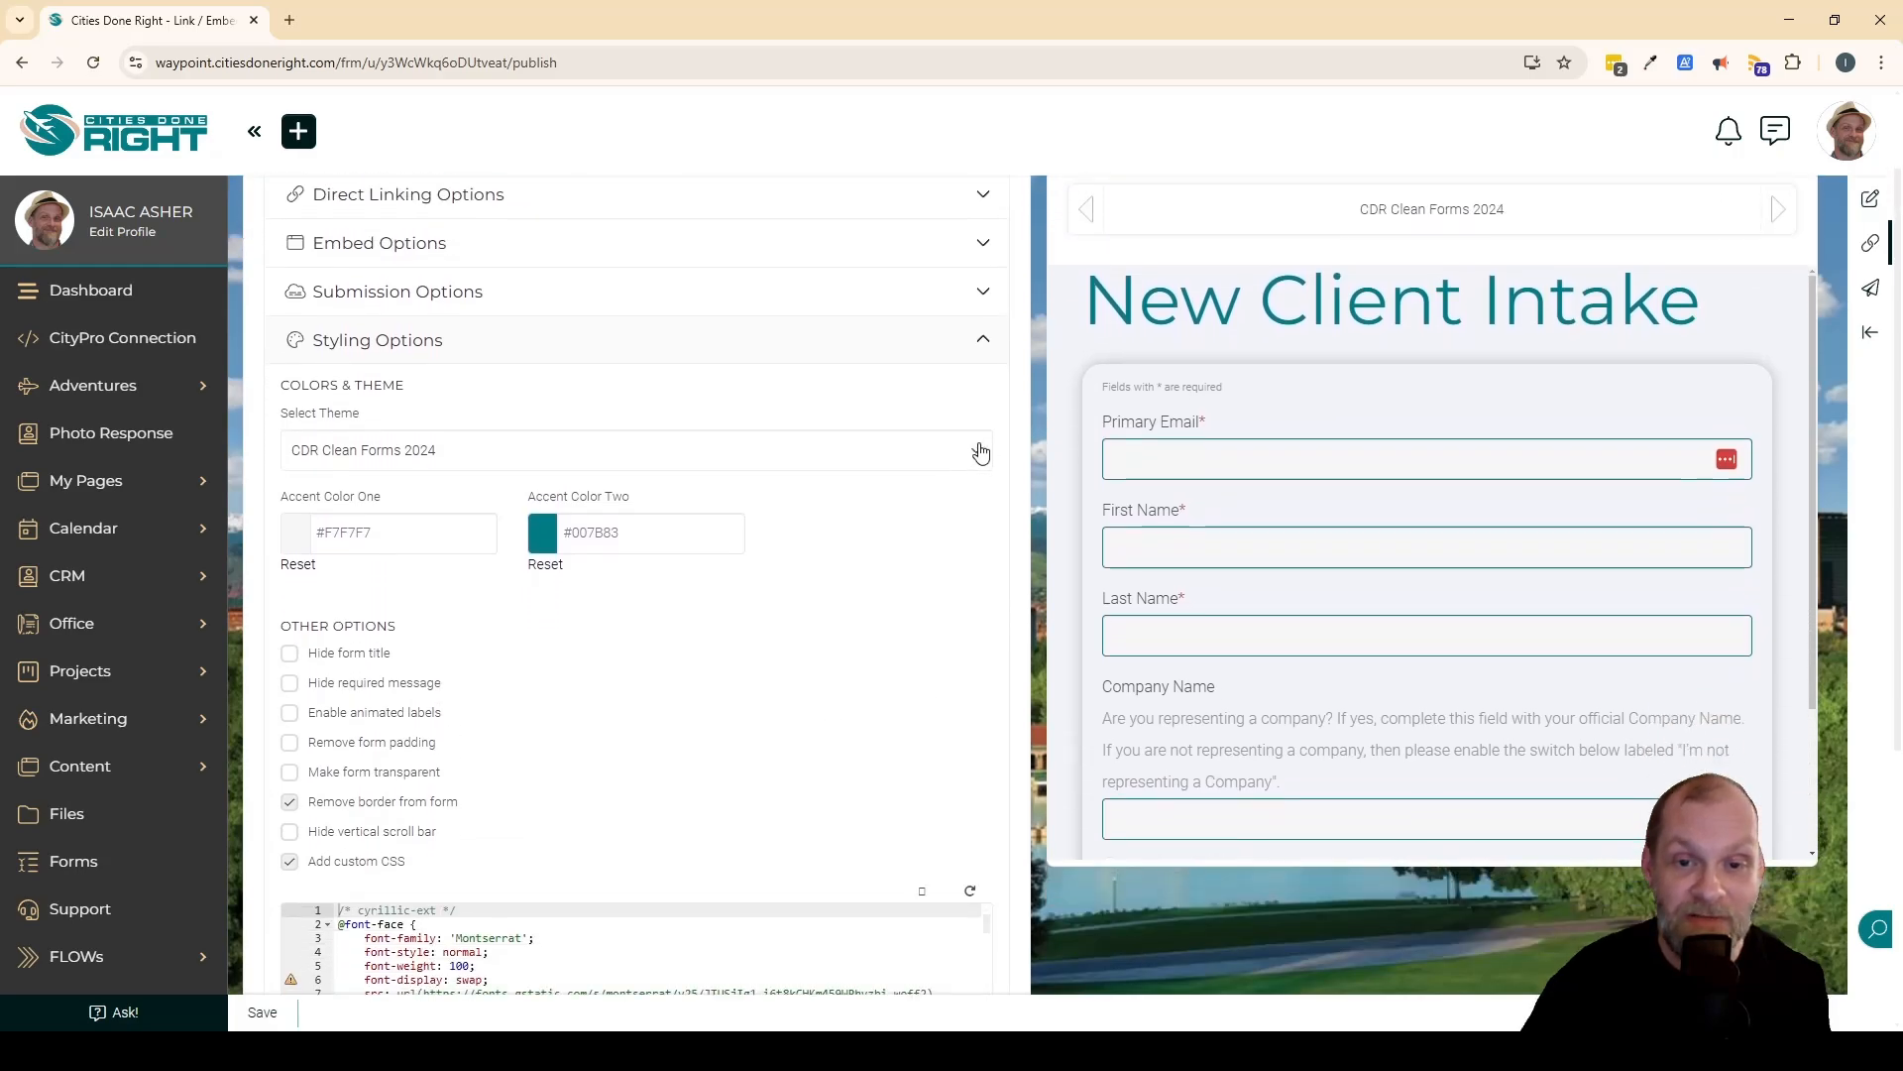
pyautogui.click(980, 453)
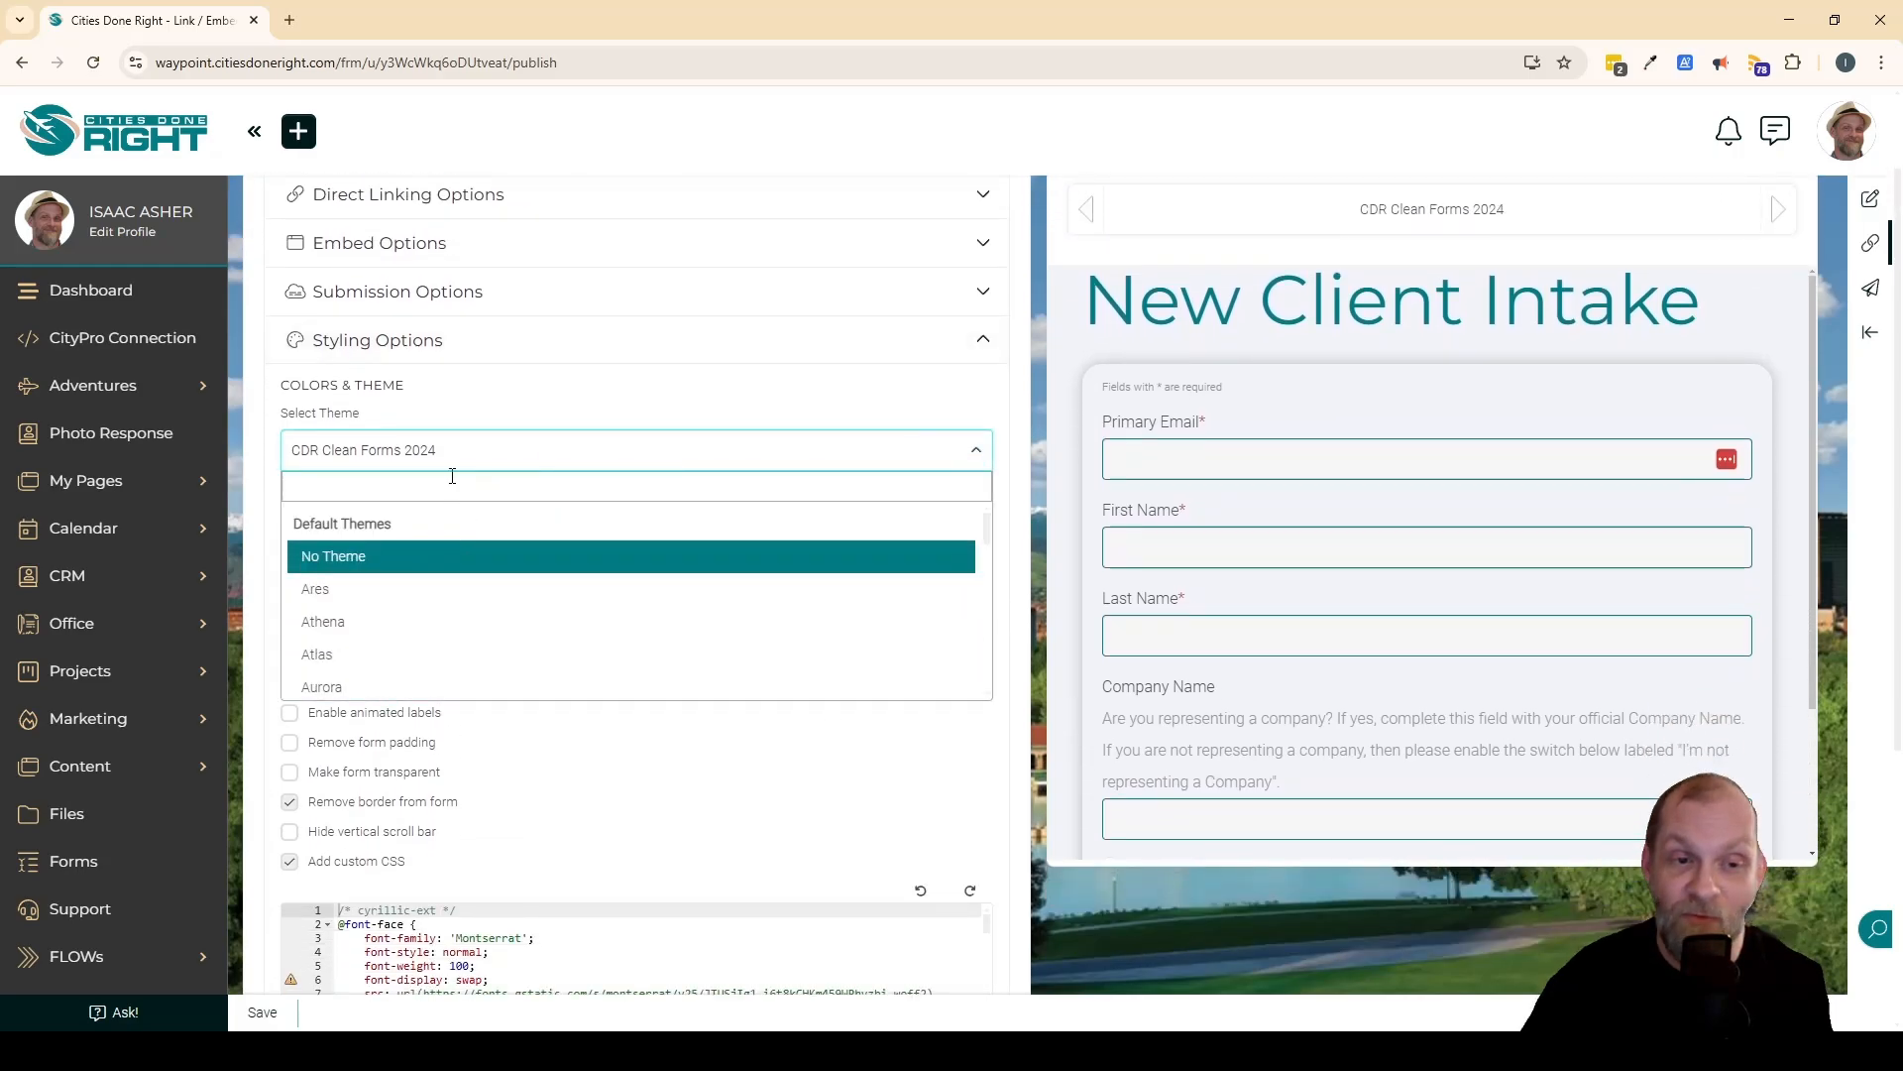
pyautogui.click(955, 792)
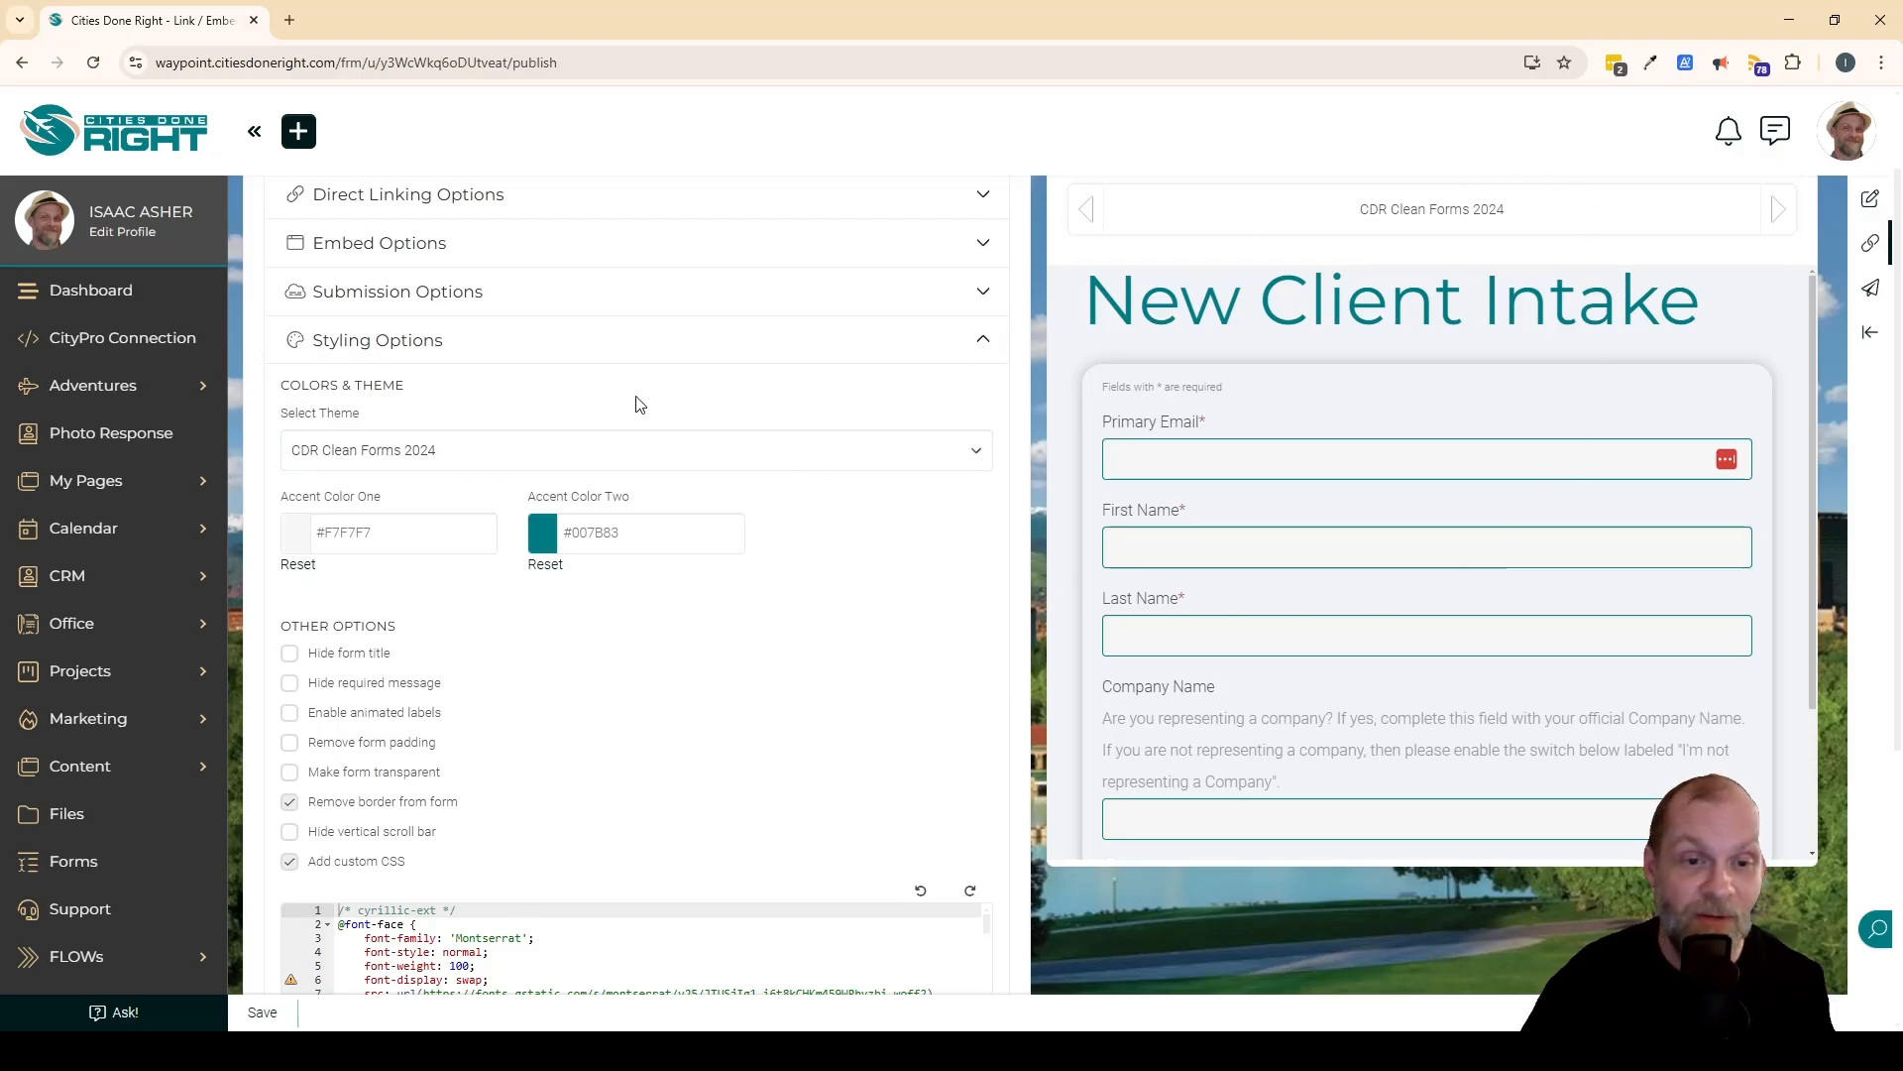
pyautogui.scroll(-3, 756, 659)
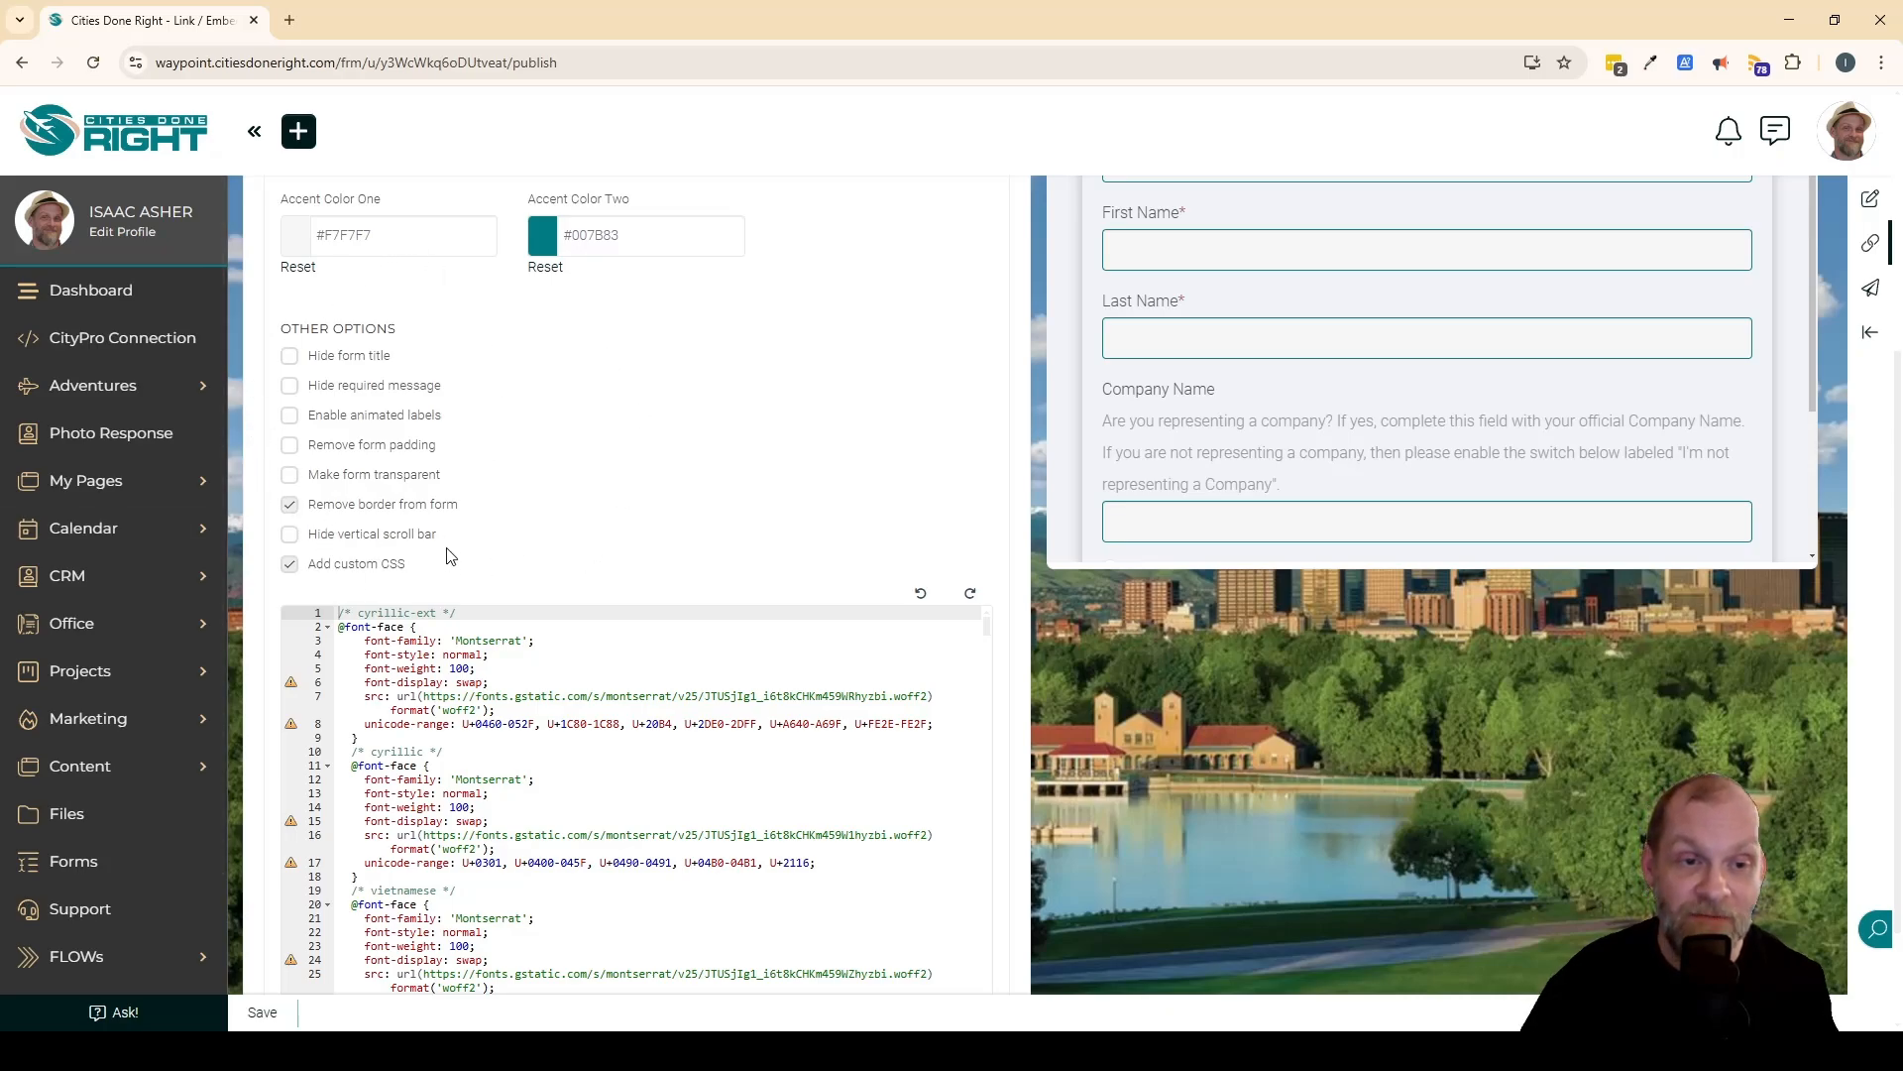
pyautogui.scroll(-2, 466, 550)
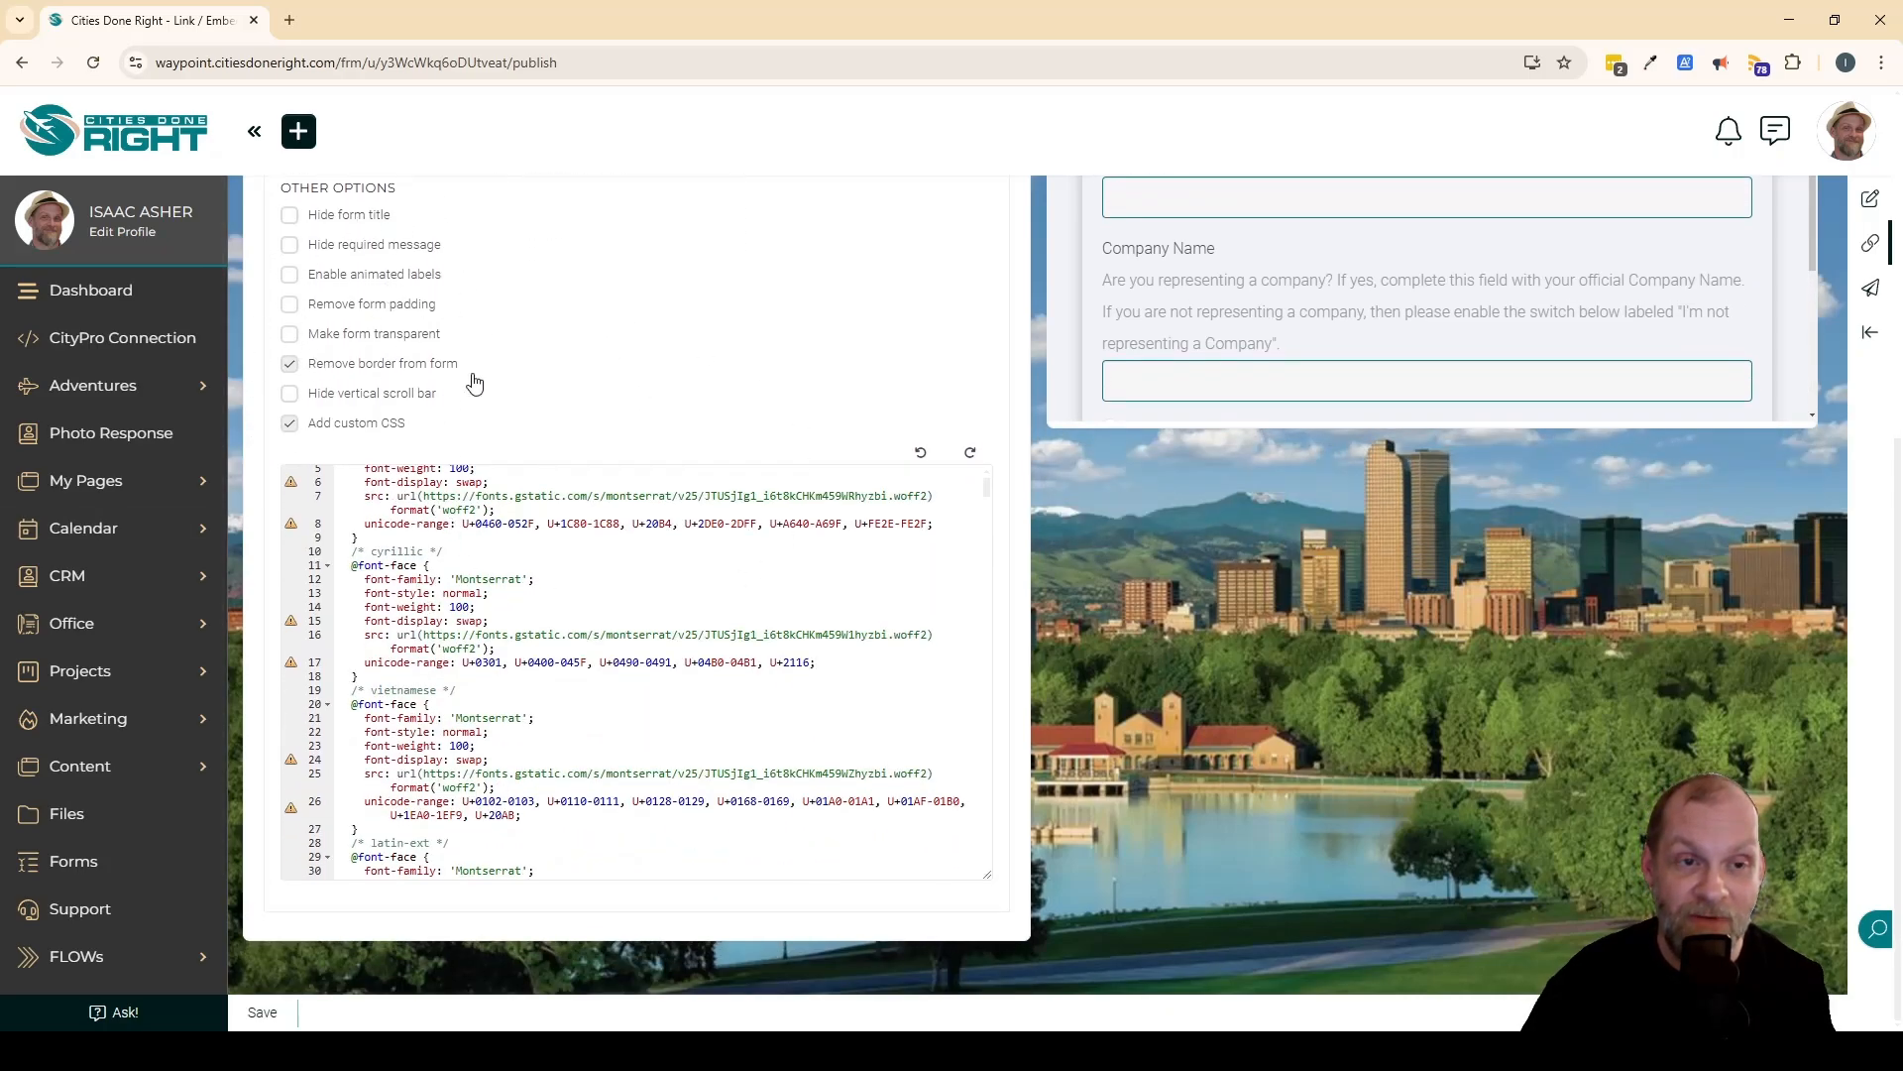
pyautogui.scroll(5, 1055, 627)
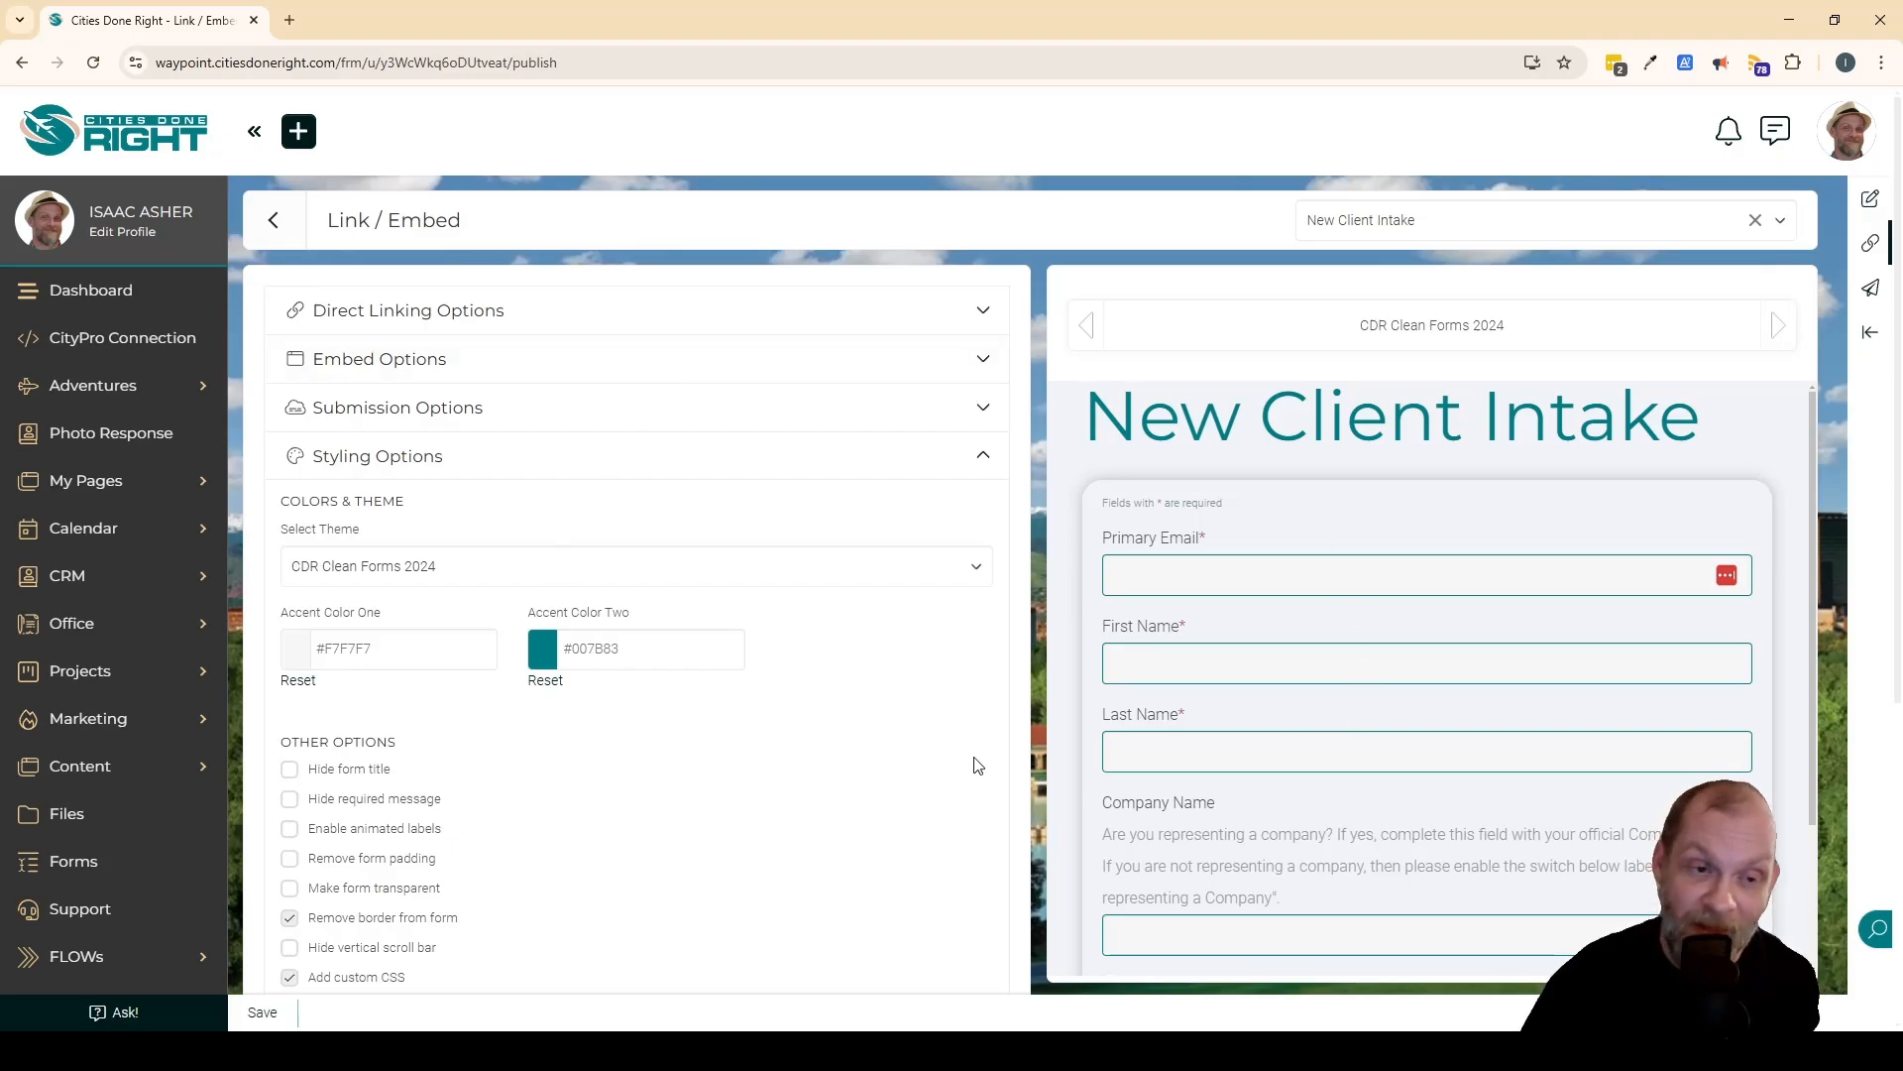
pyautogui.click(397, 367)
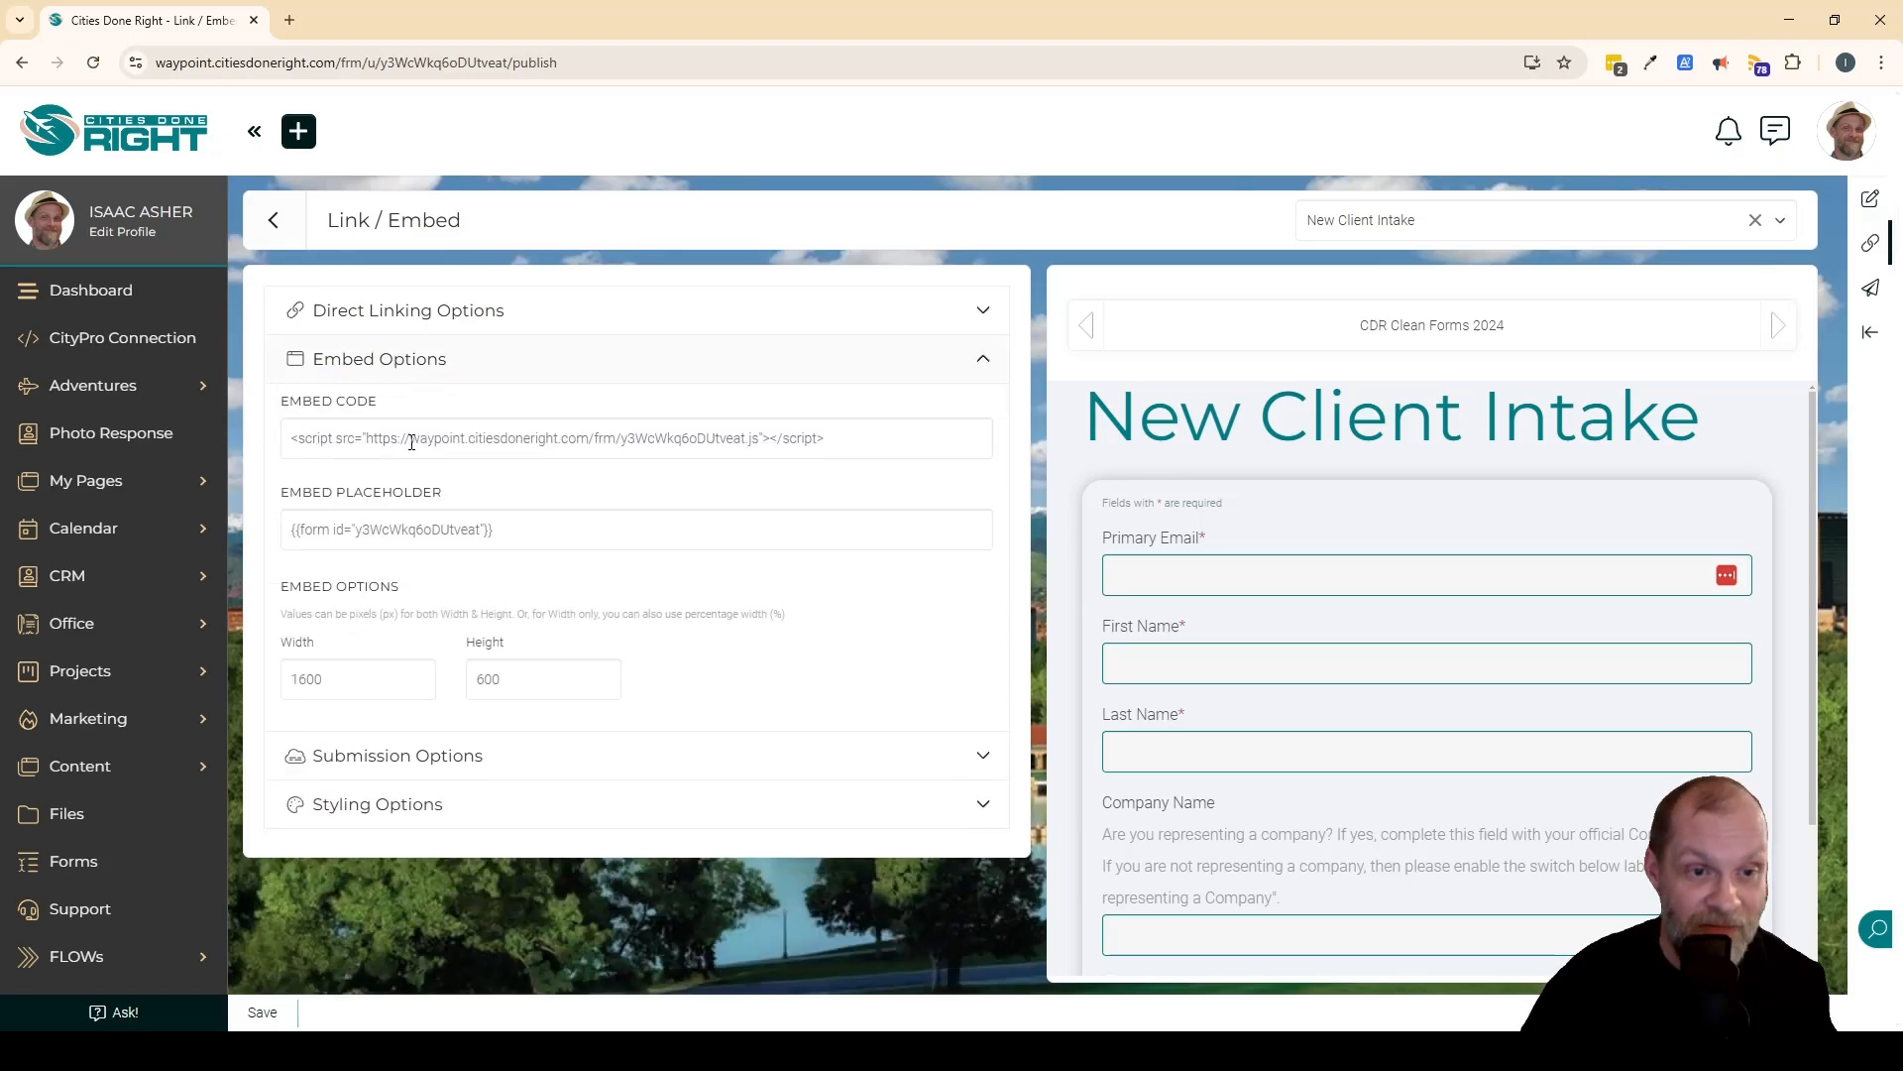
pyautogui.click(418, 309)
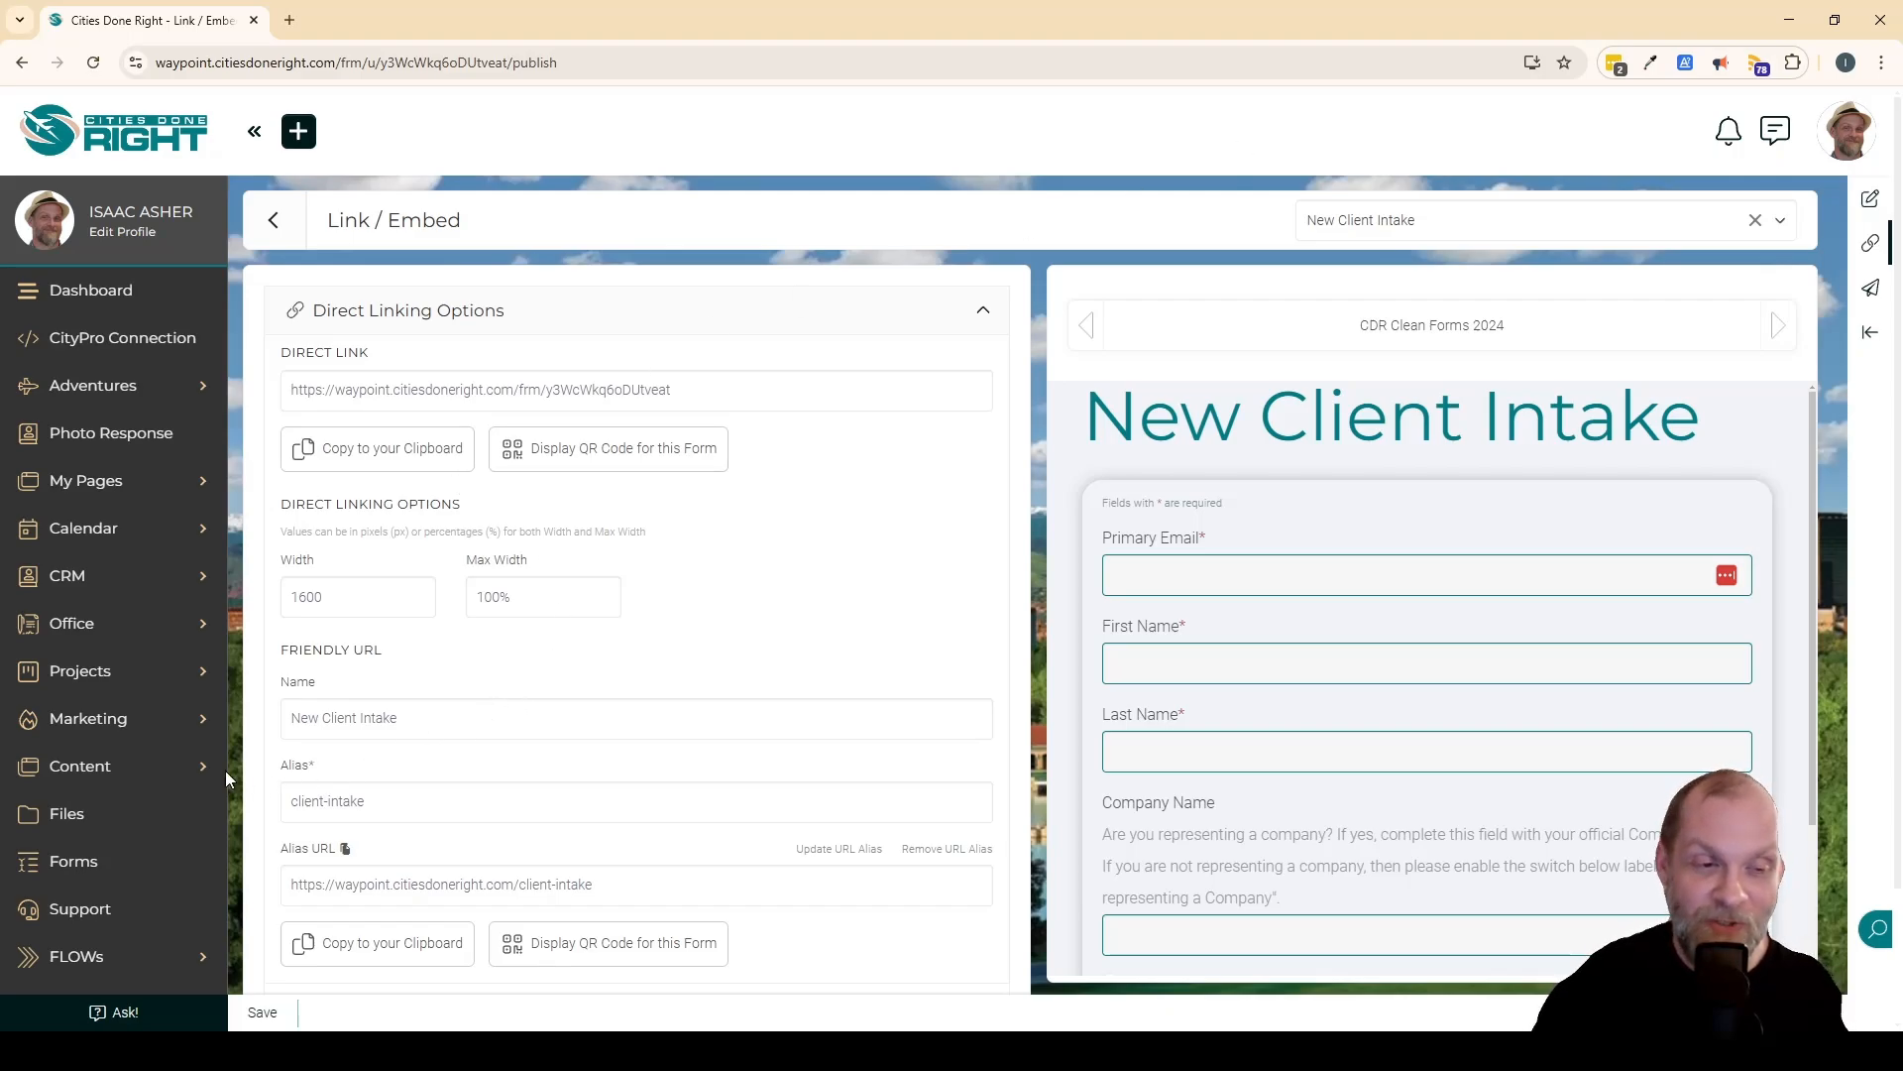
# Step: Add a new content dashboard, title it "New Client Dashboard" and save its settings
pyautogui.click(61, 779)
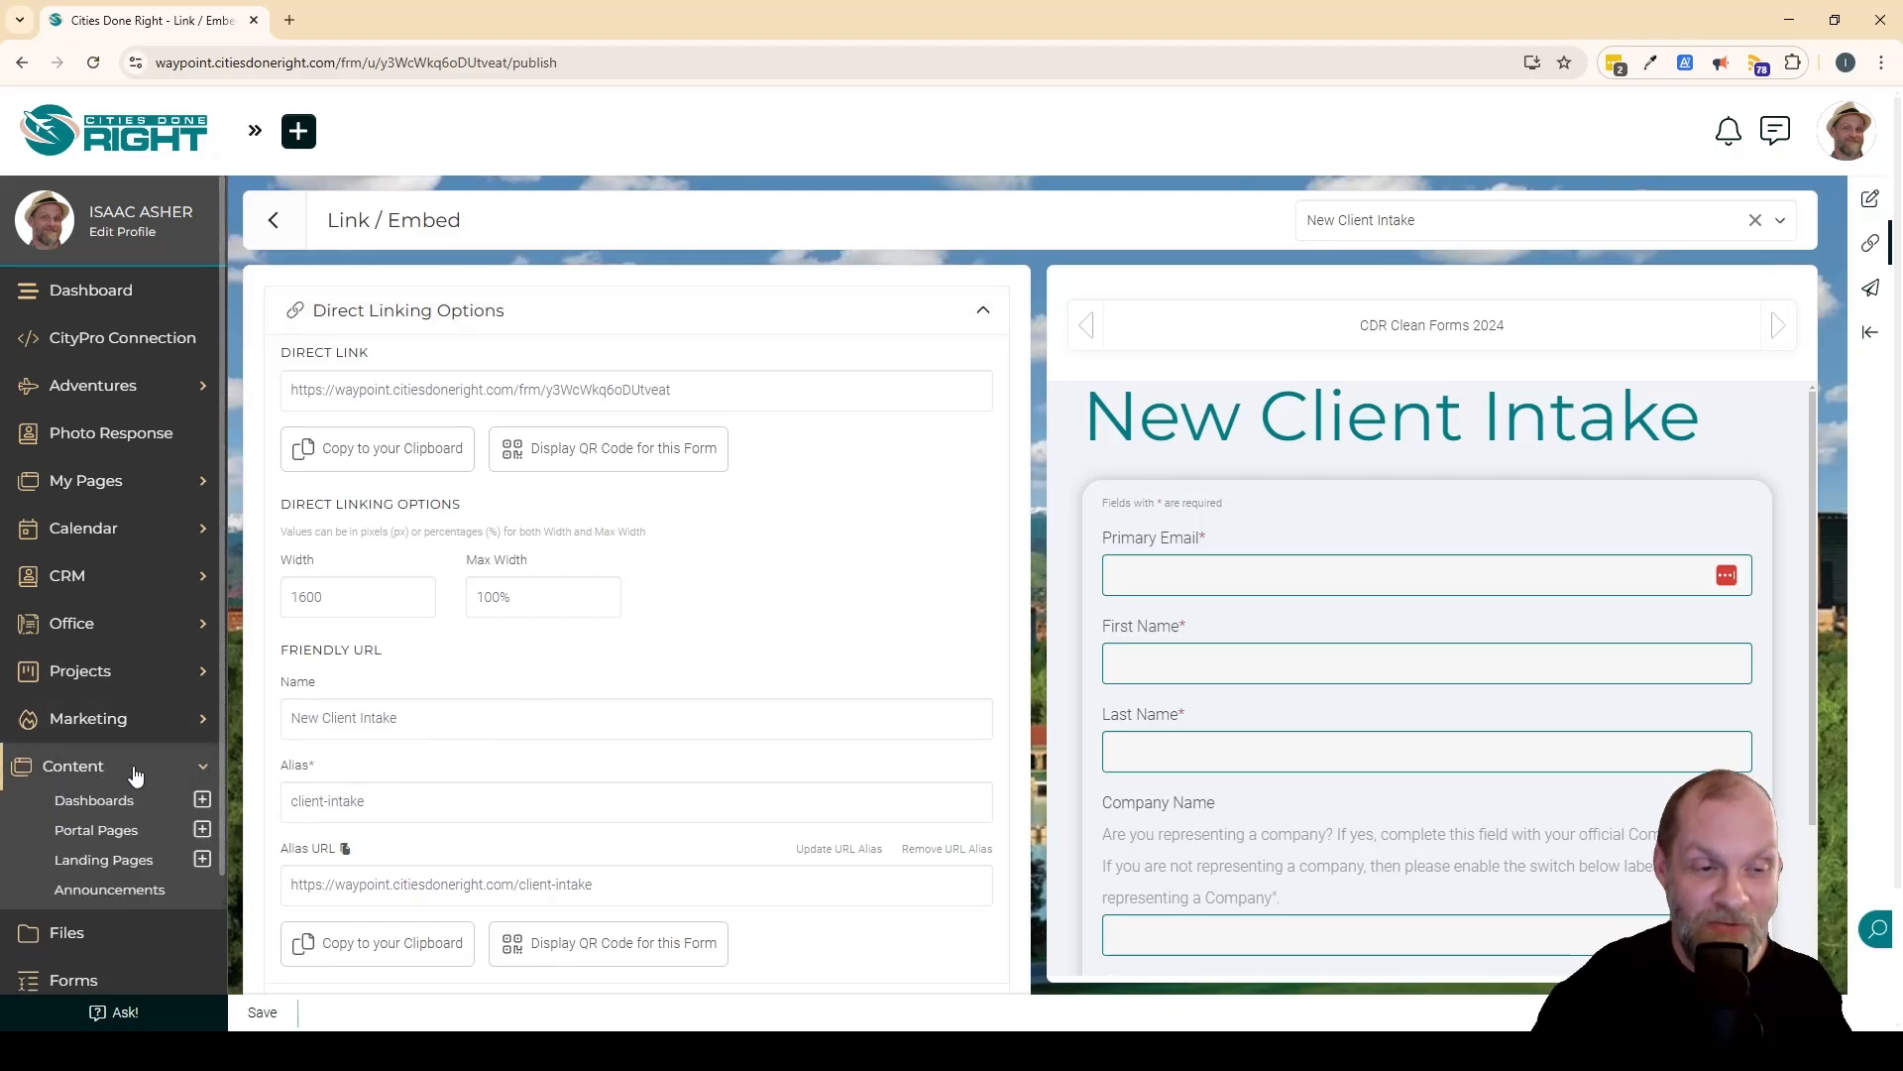
pyautogui.click(106, 805)
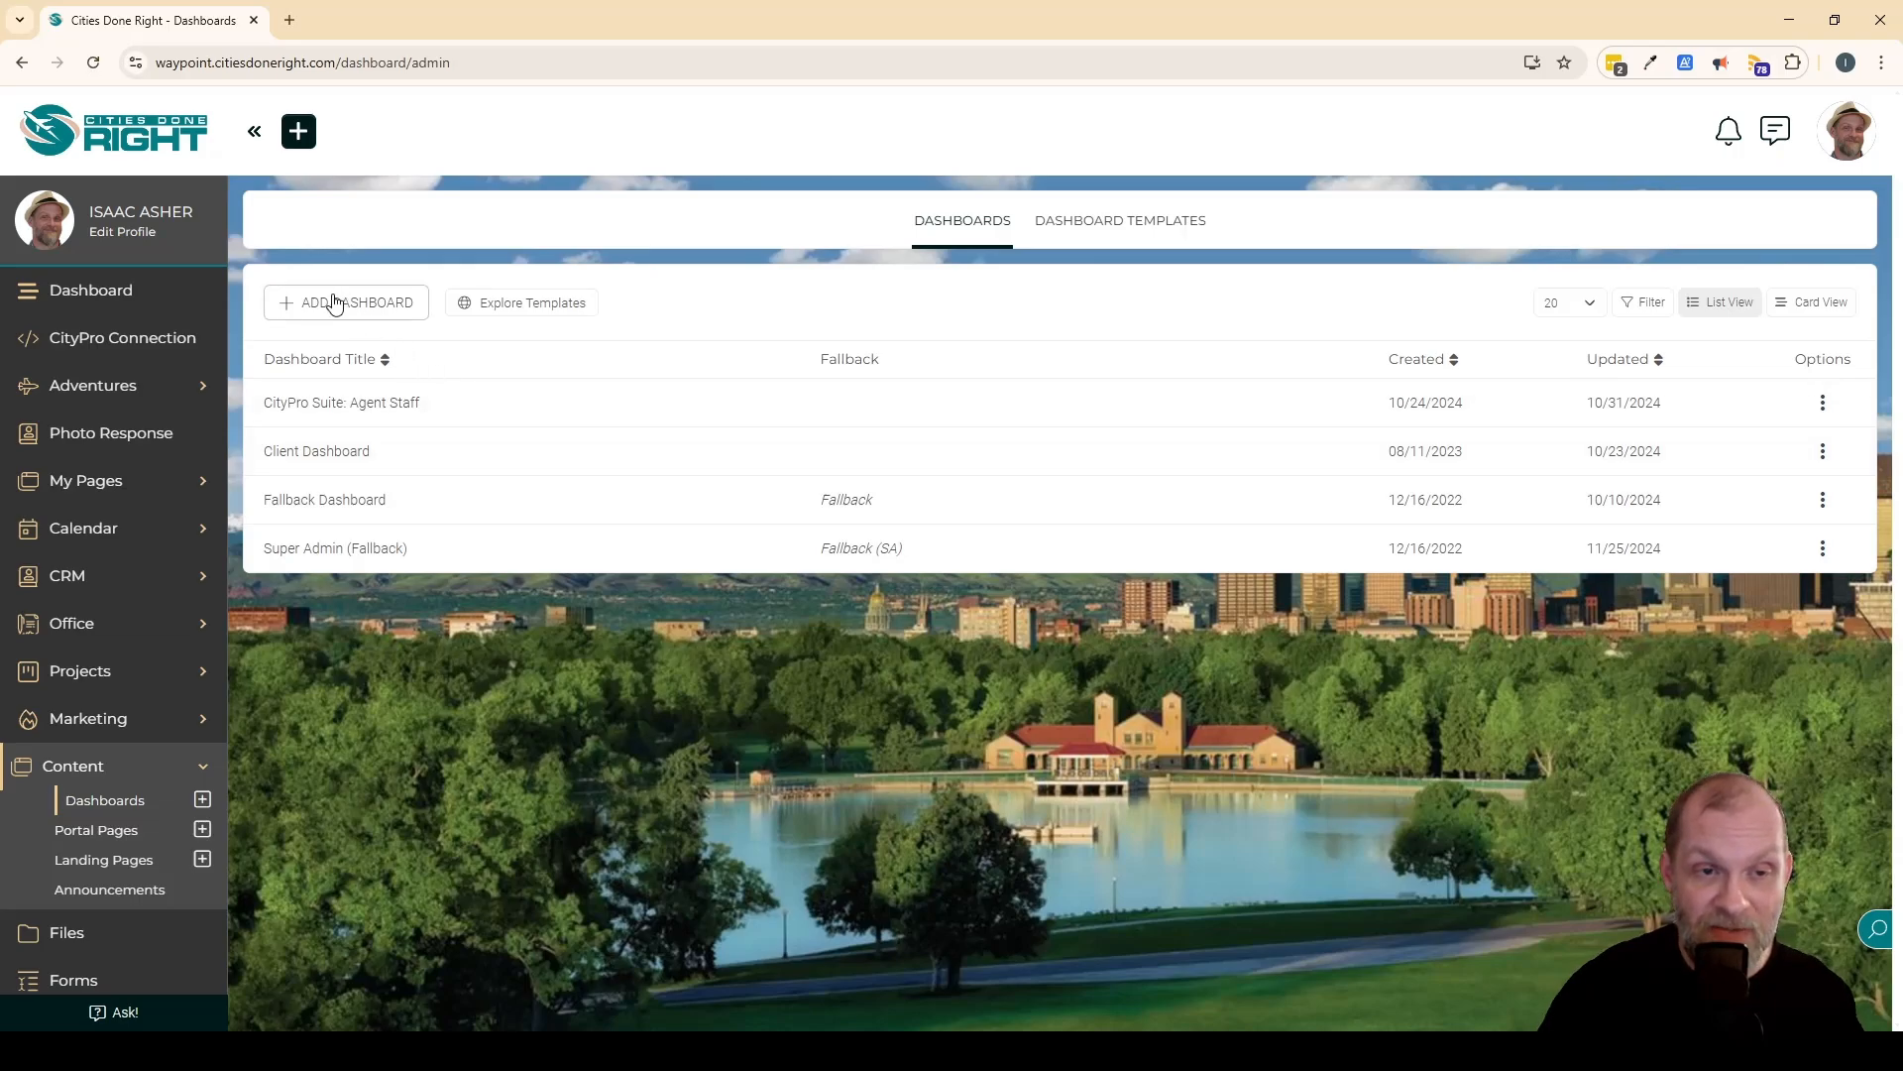
pyautogui.click(363, 311)
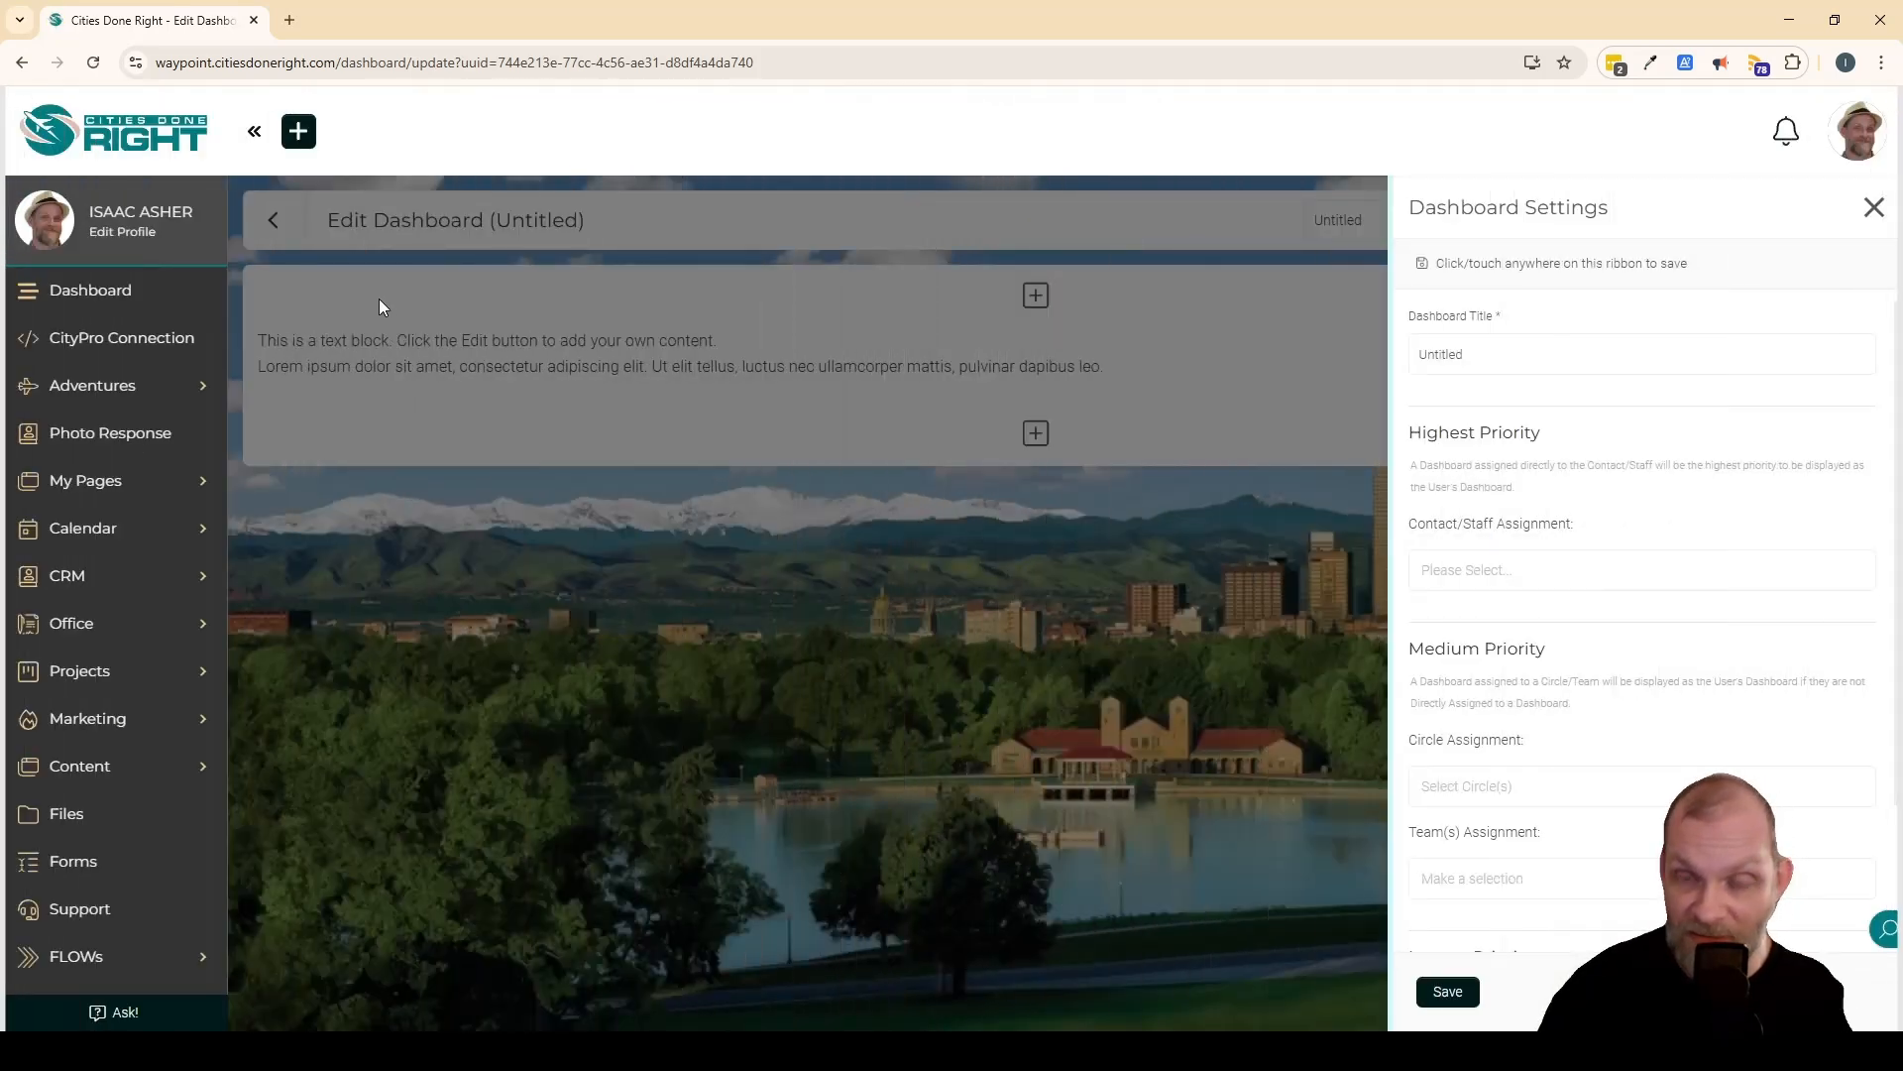
pyautogui.click(1623, 354)
pyautogui.doubleClick(1622, 354)
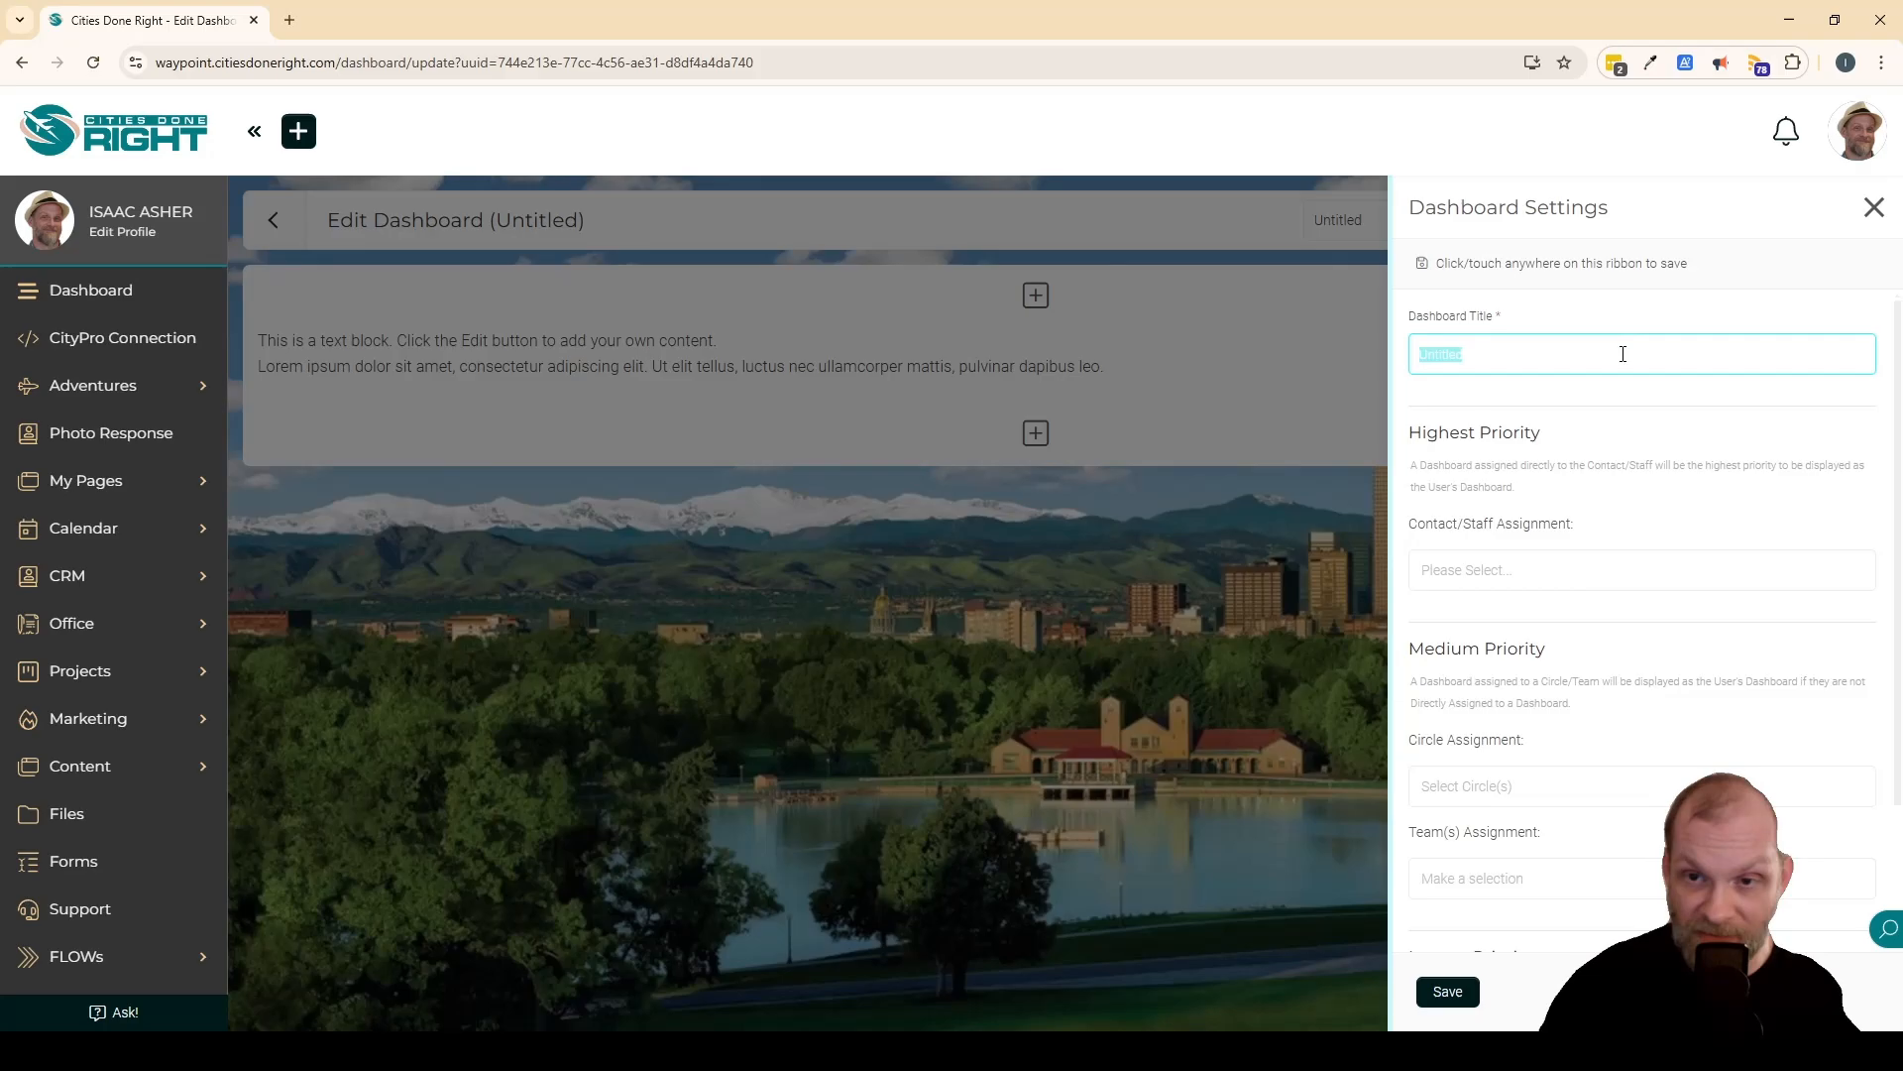
pyautogui.write('New C')
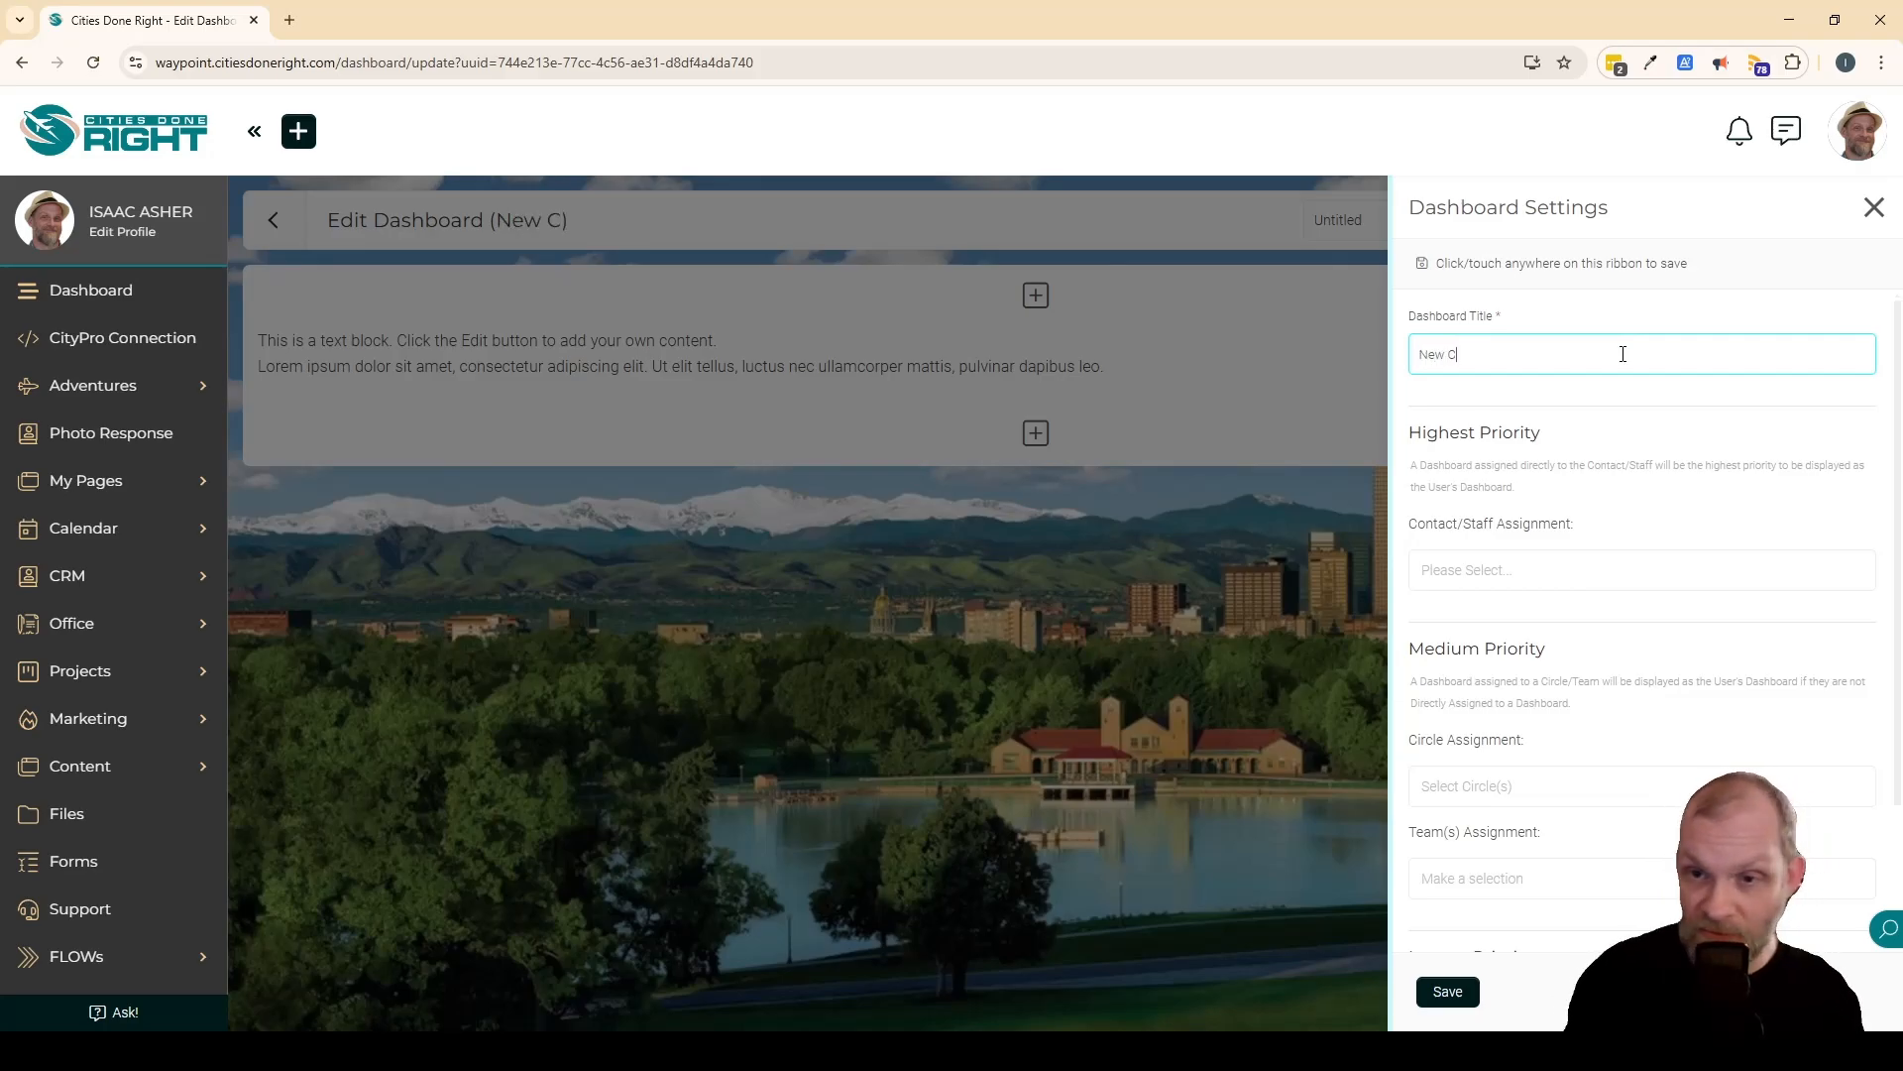
pyautogui.write('lient Dashboard')
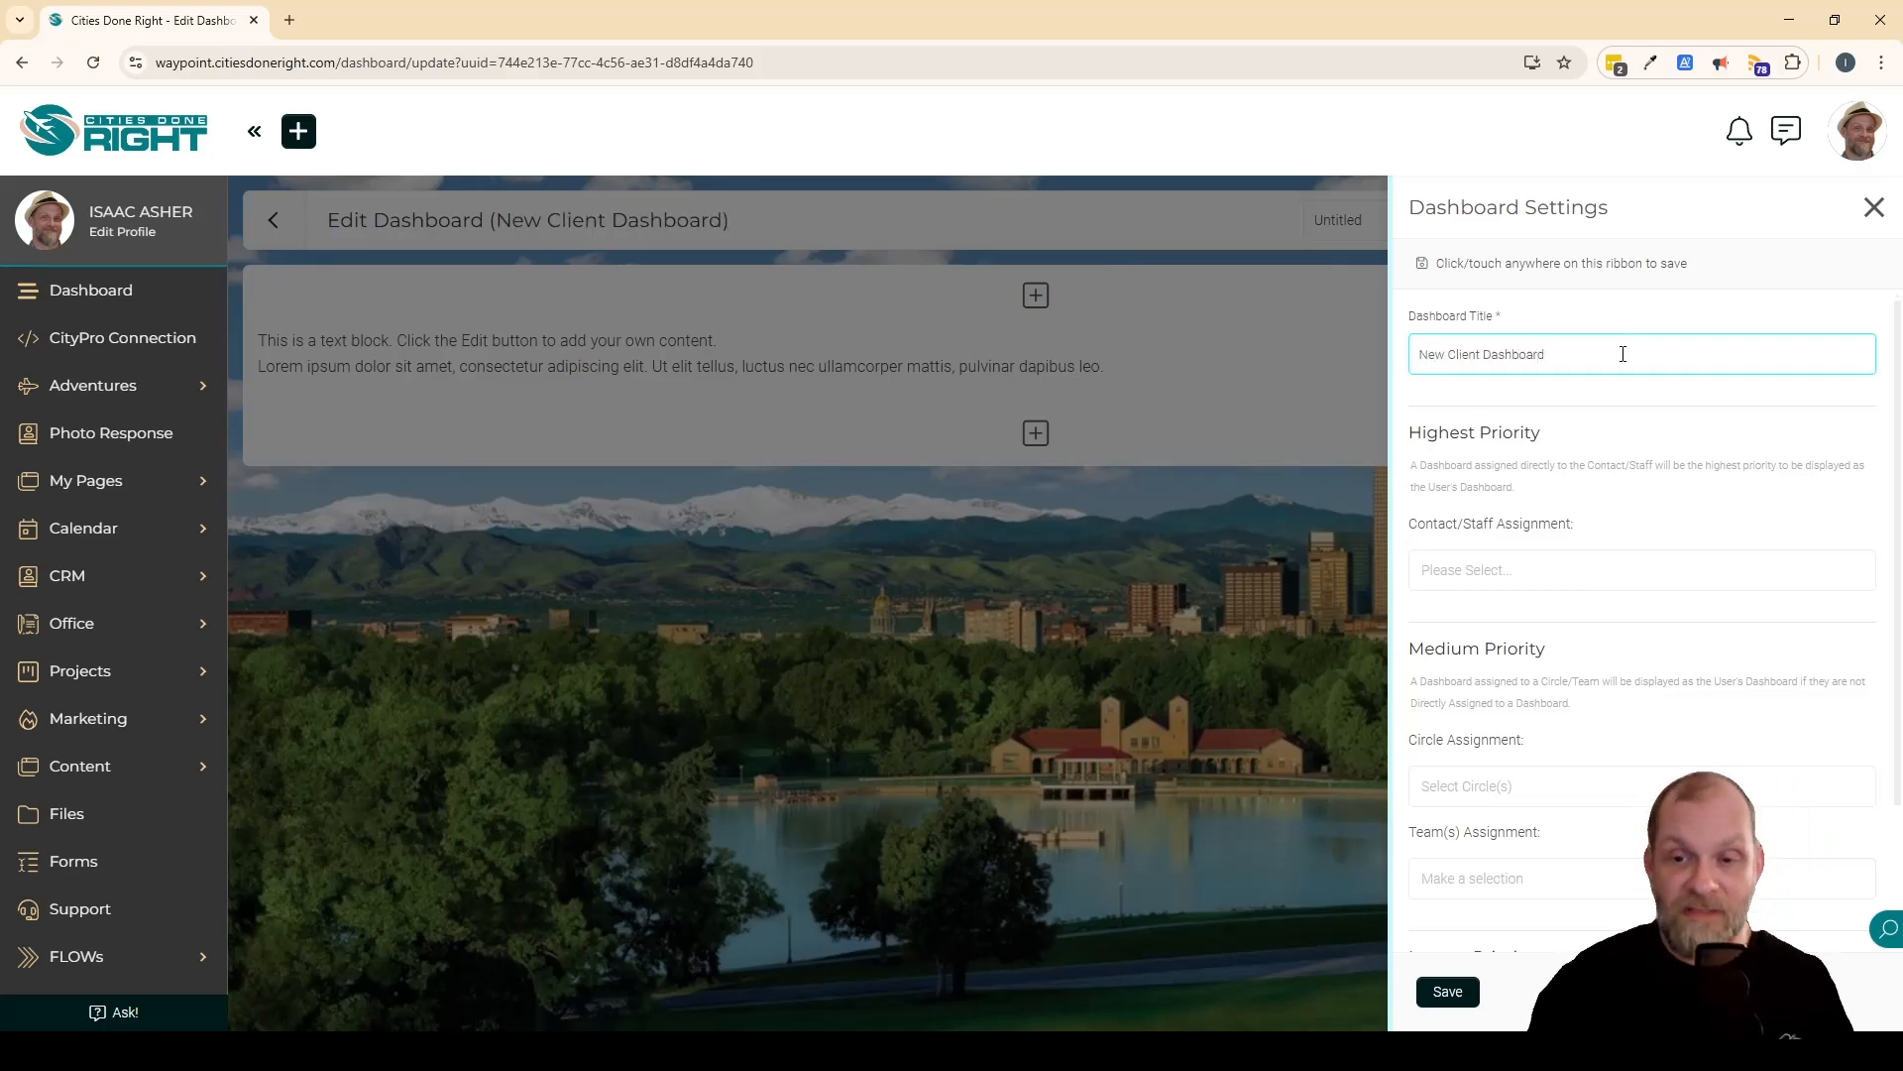
pyautogui.press('Return')
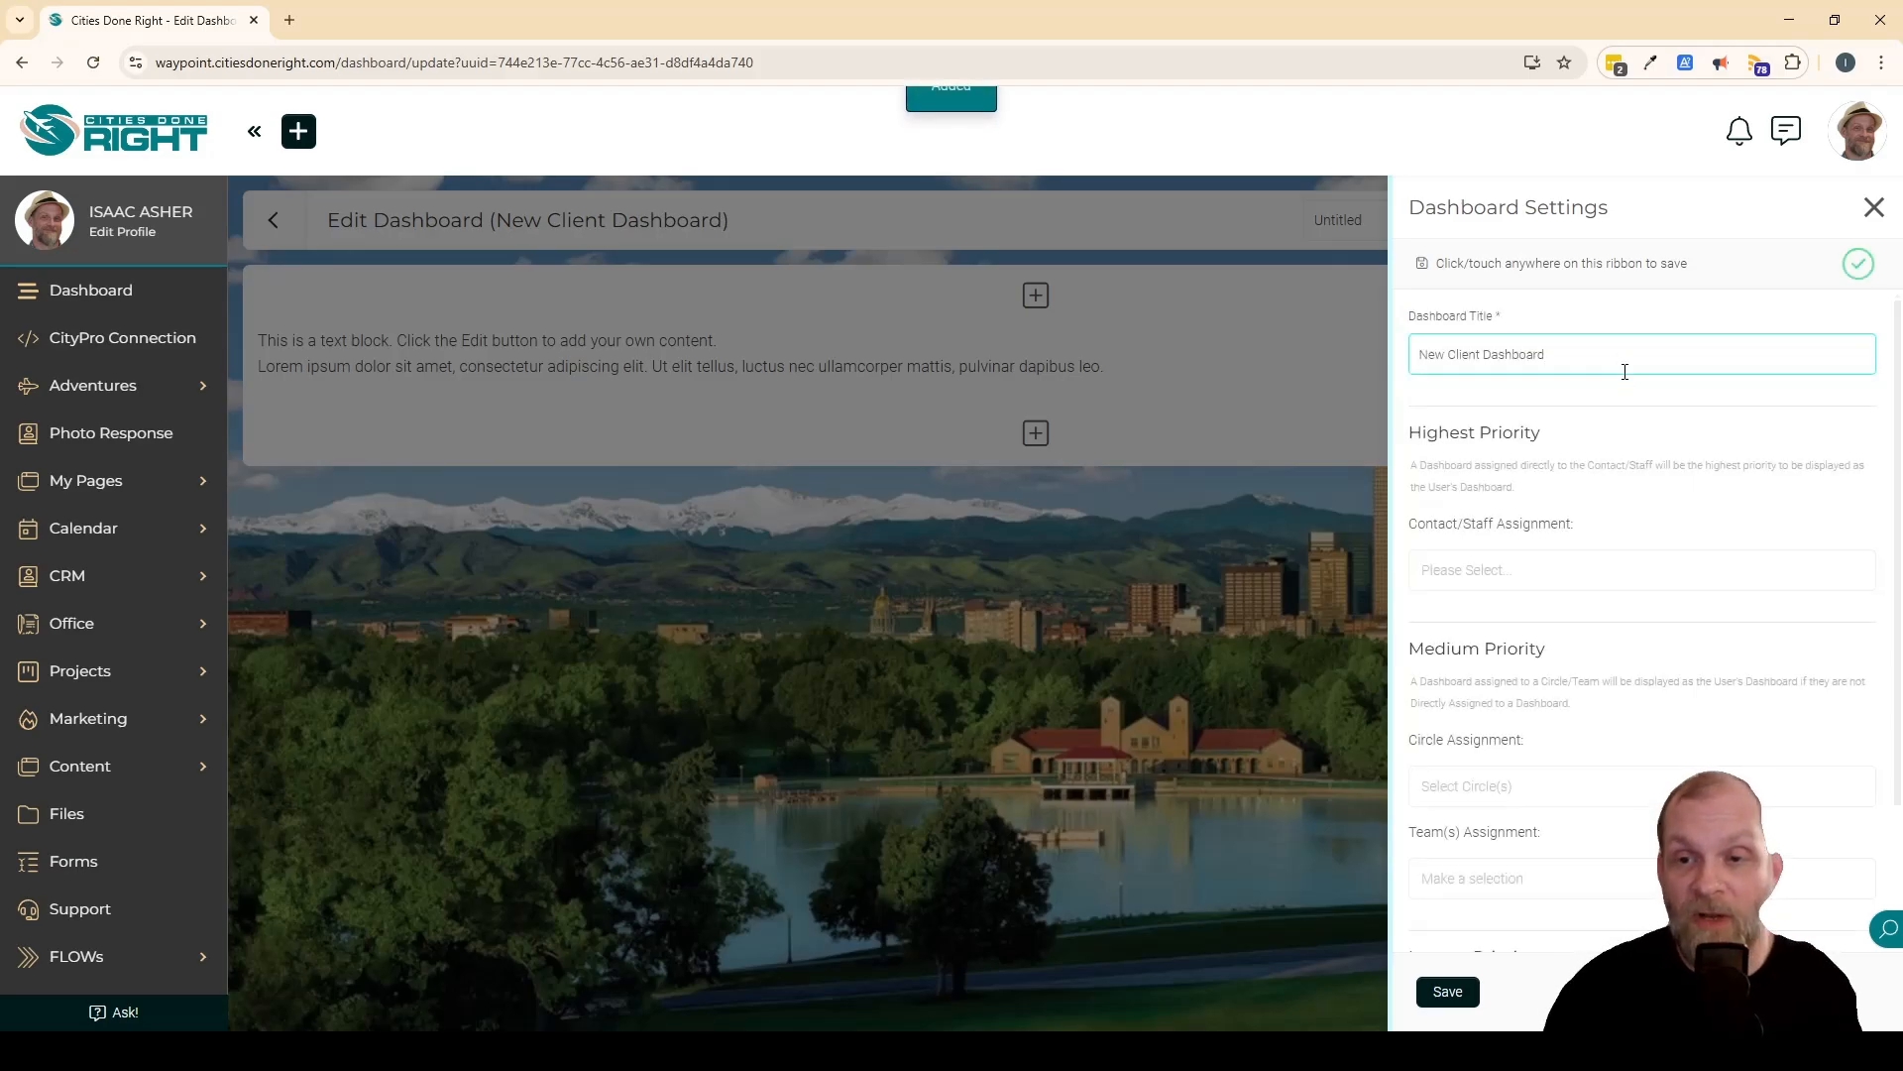
# Step: Review the dashboard's assignment priorities and assign the dashboard directly to the super admin under Contact/Staff Assignment
pyautogui.scroll(-2, 1678, 511)
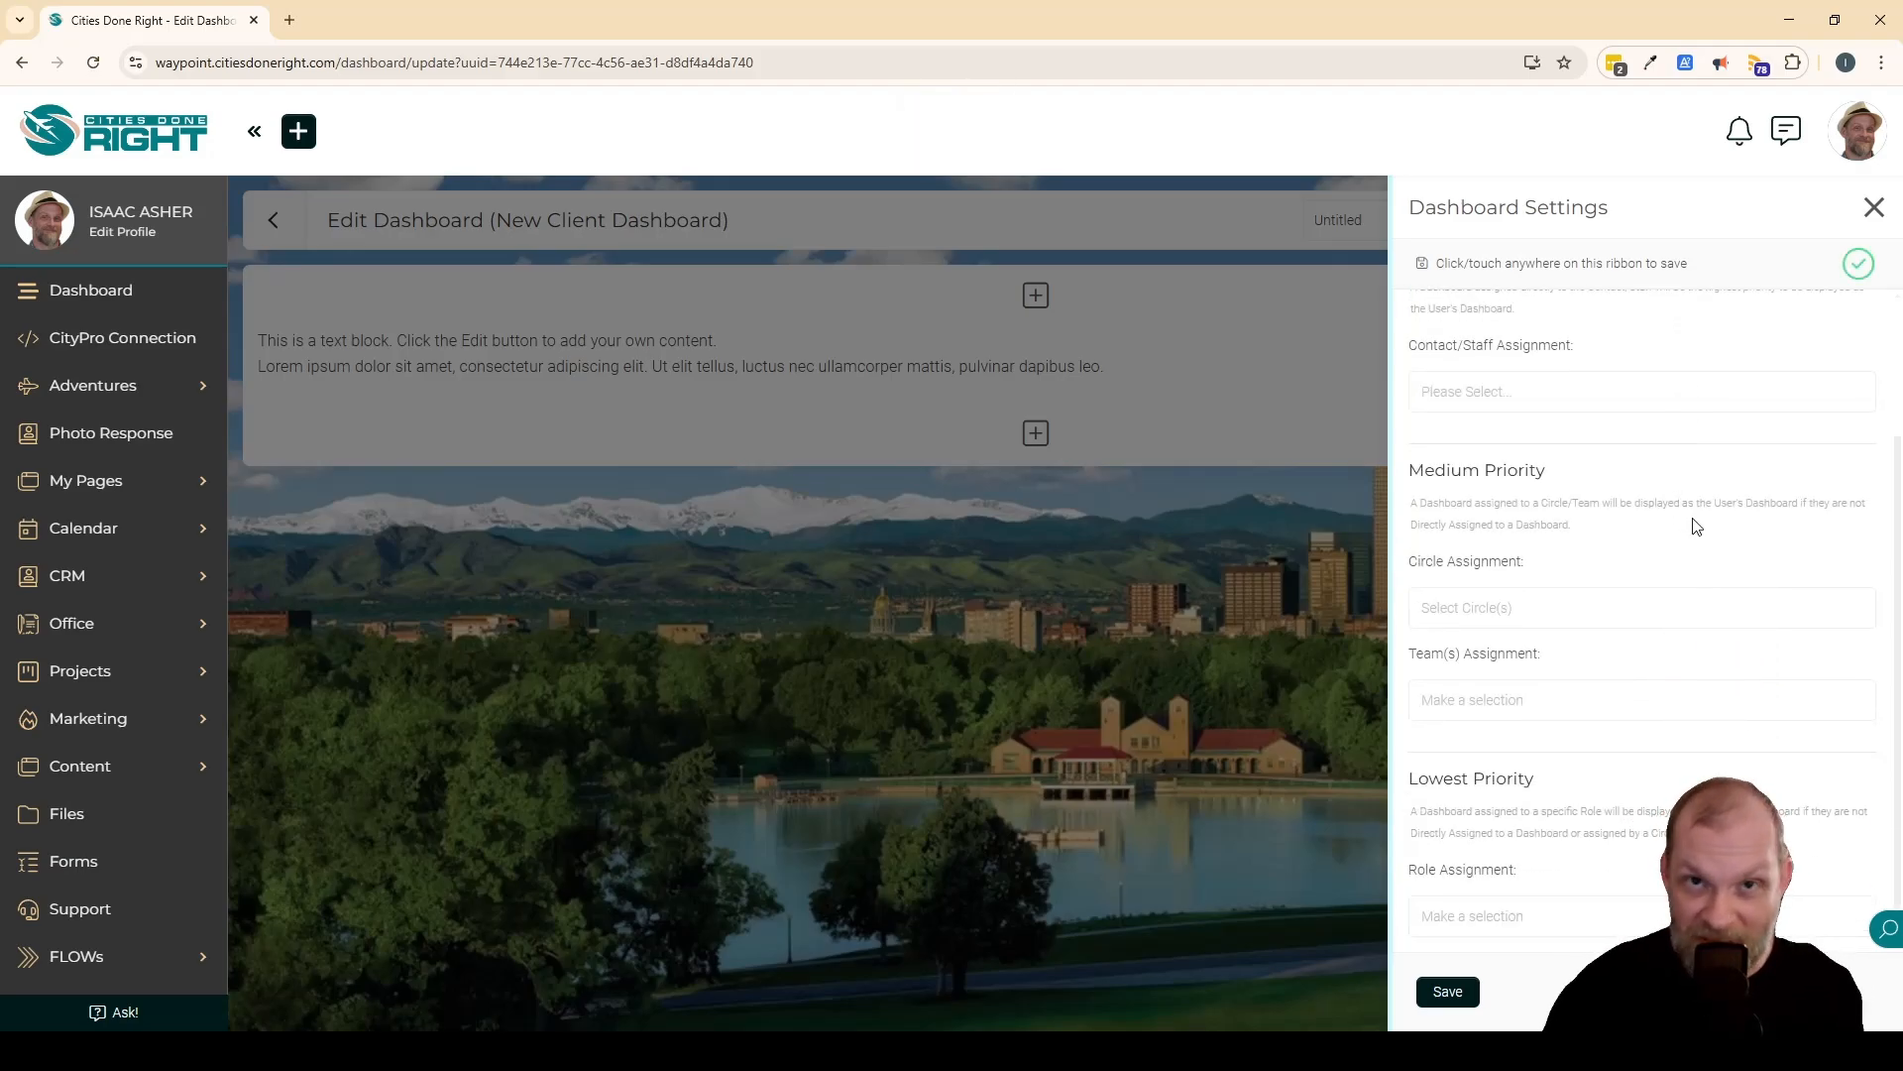
pyautogui.scroll(2, 1695, 520)
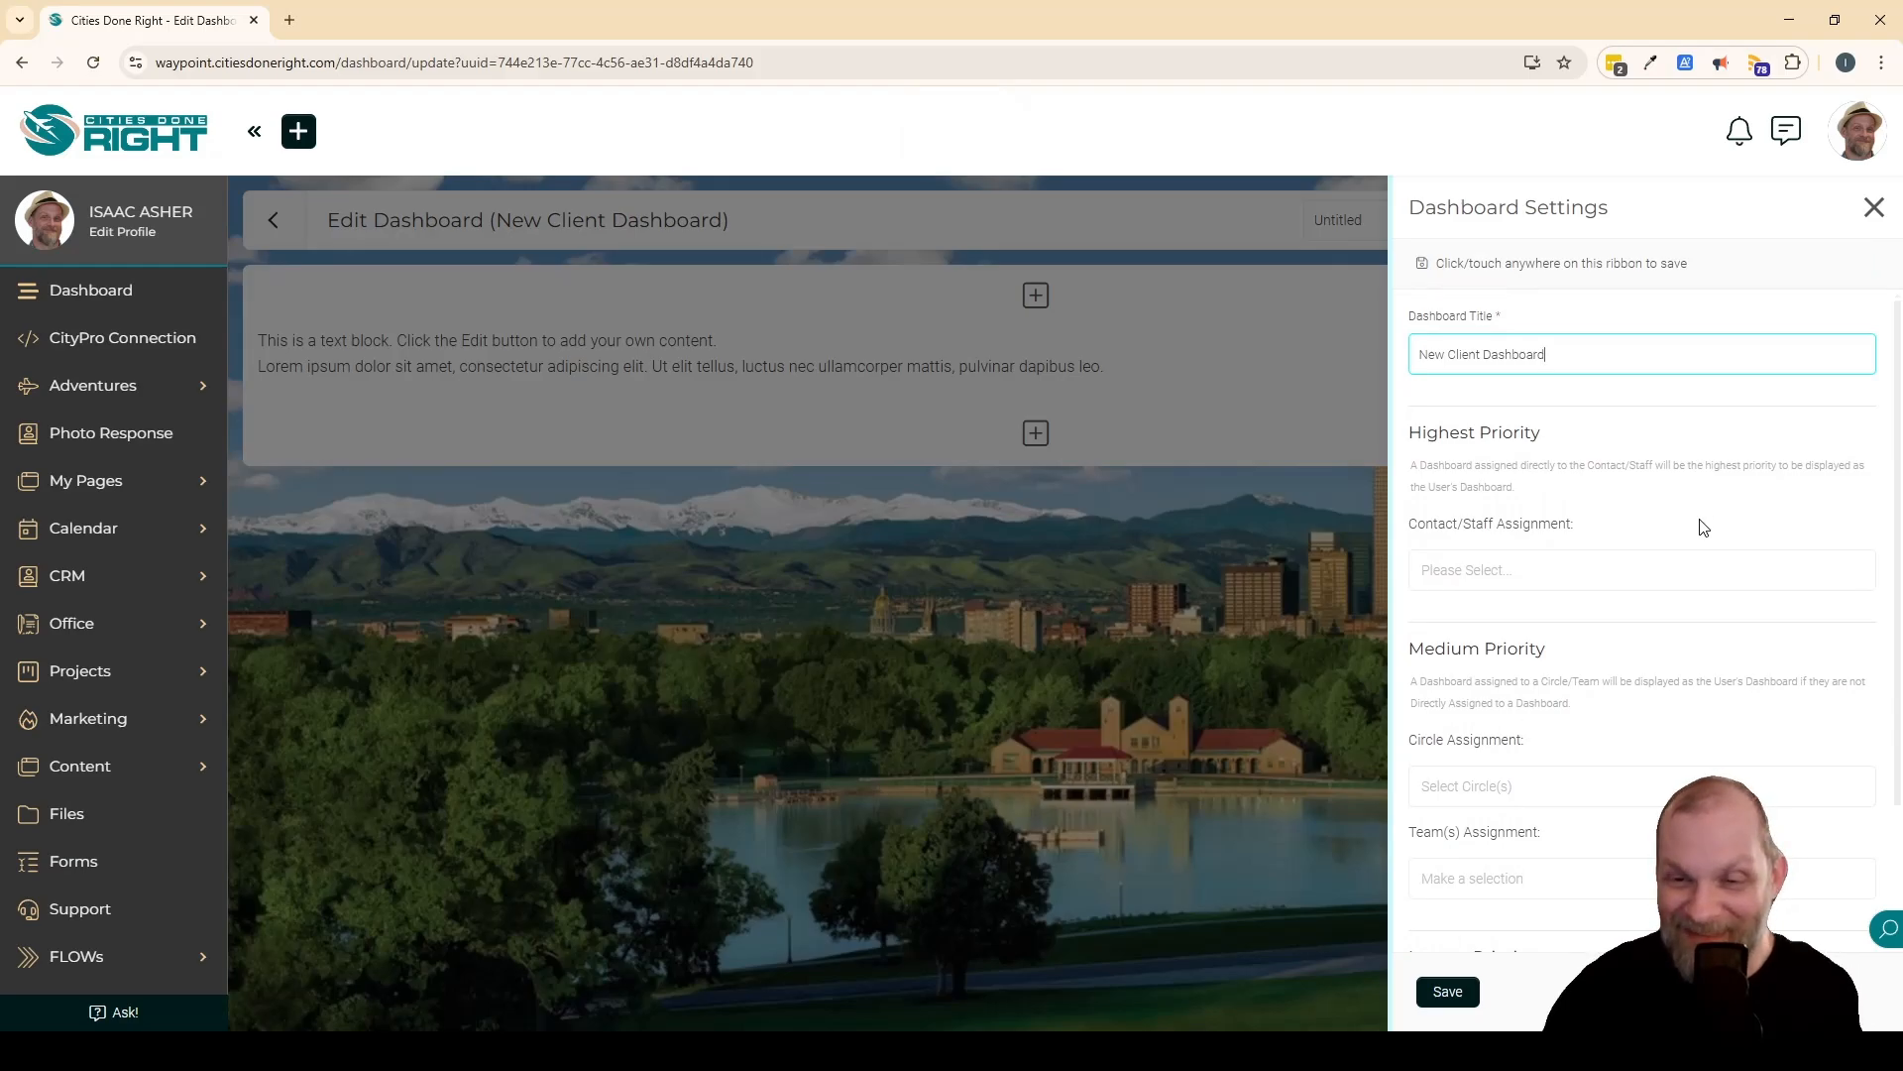
pyautogui.scroll(-2, 1702, 521)
pyautogui.scroll(2, 1653, 503)
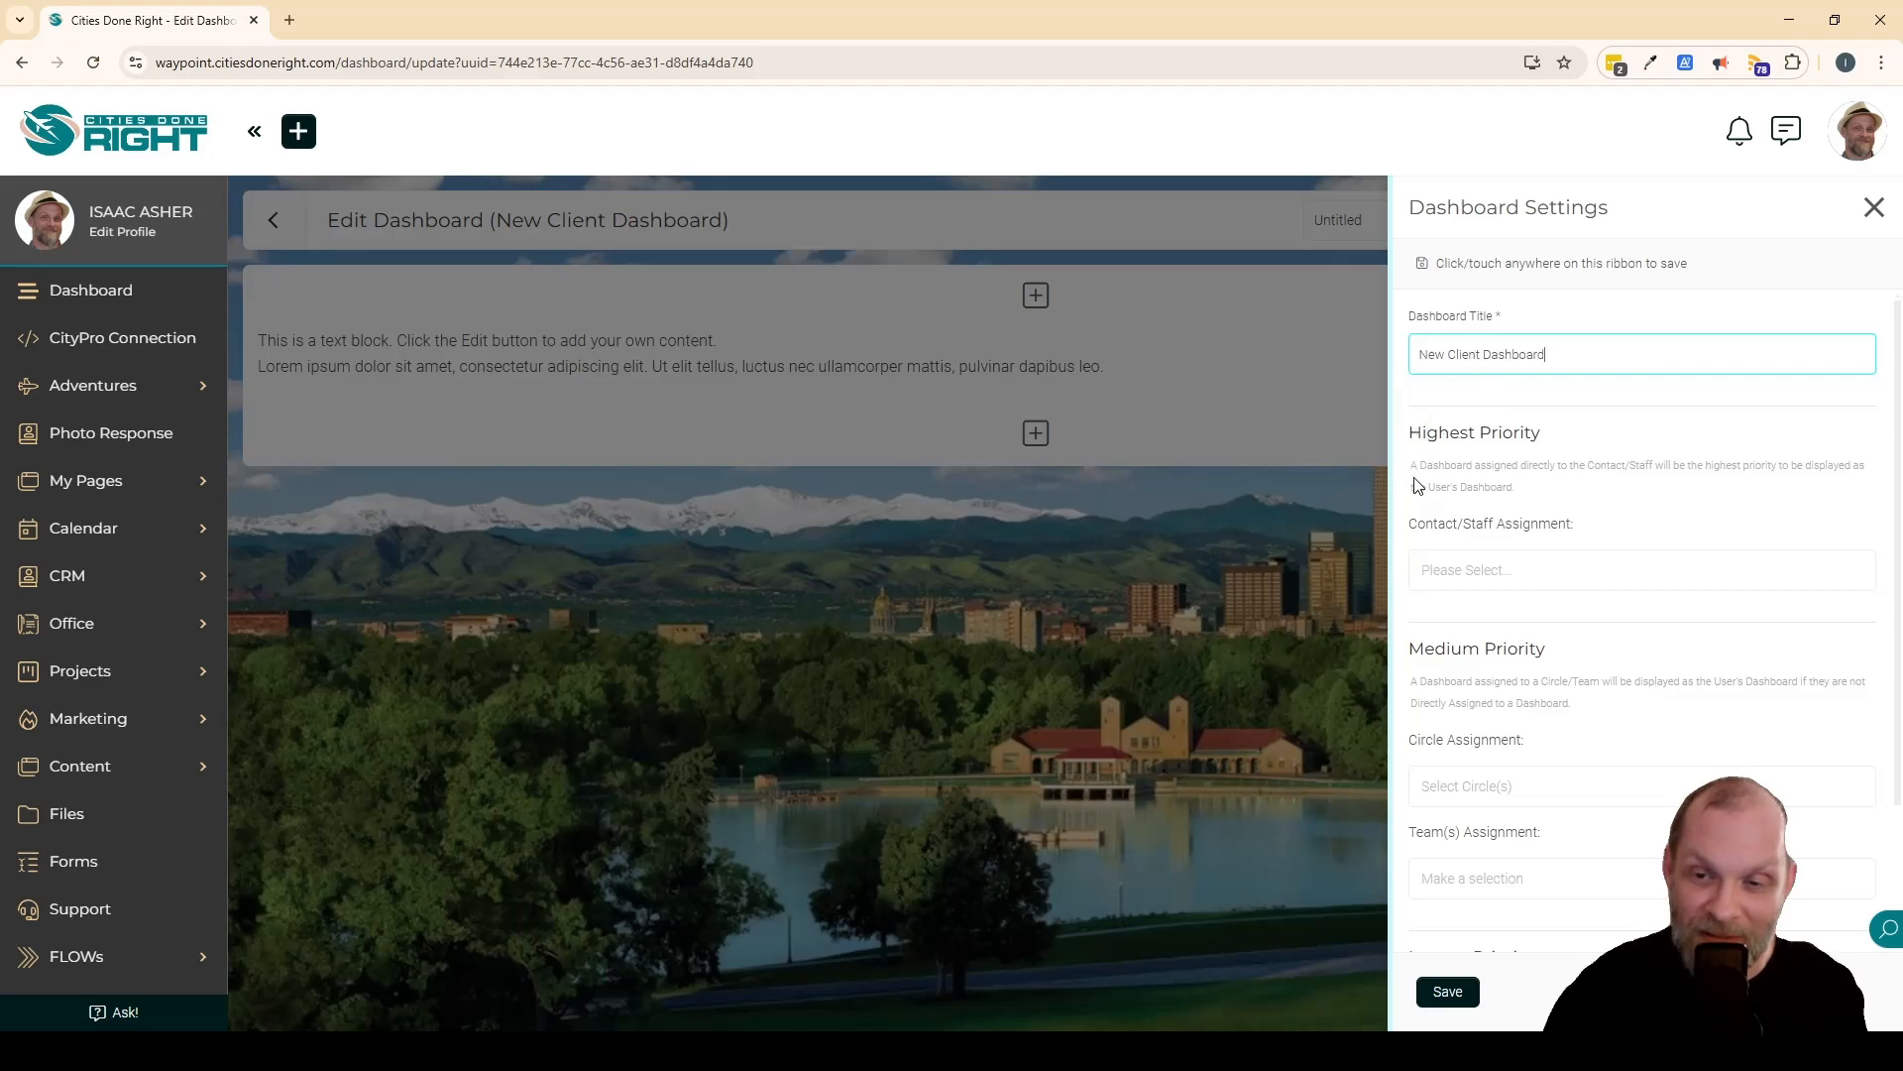
pyautogui.click(1608, 565)
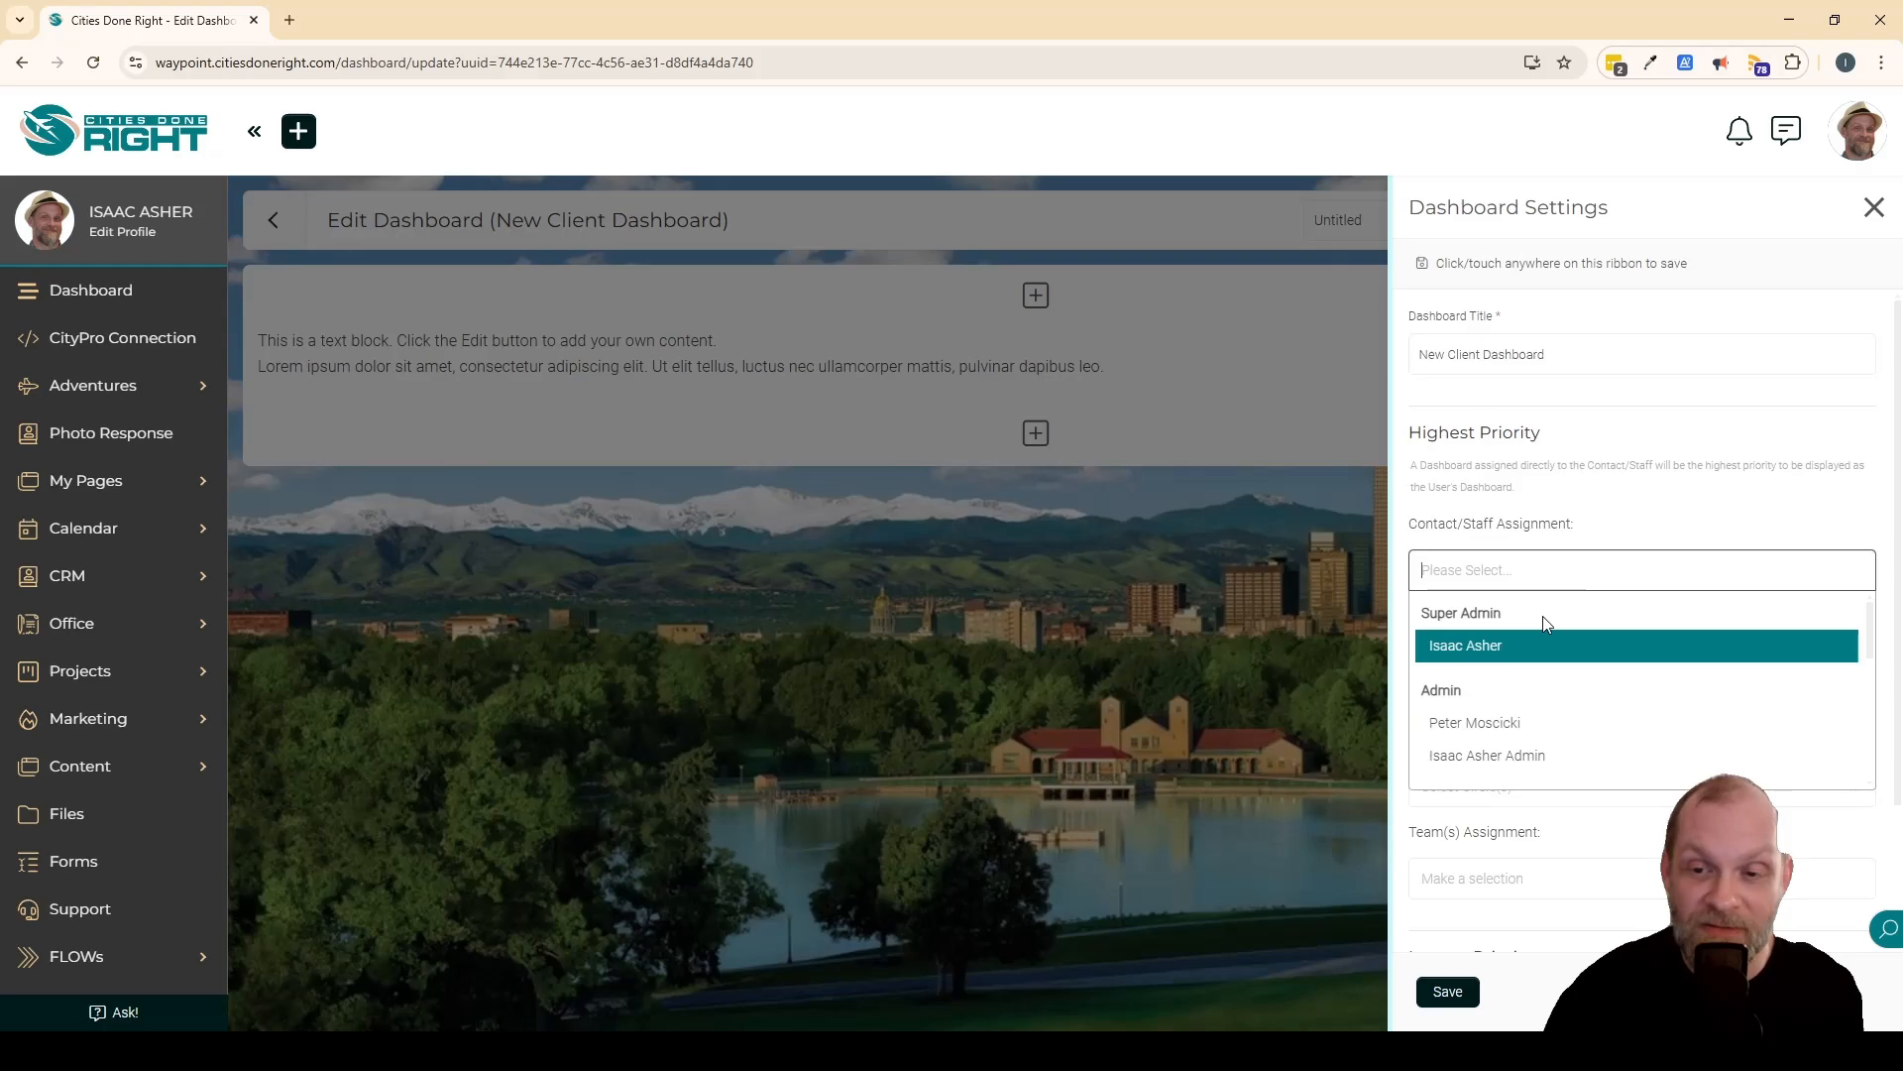
pyautogui.click(1527, 641)
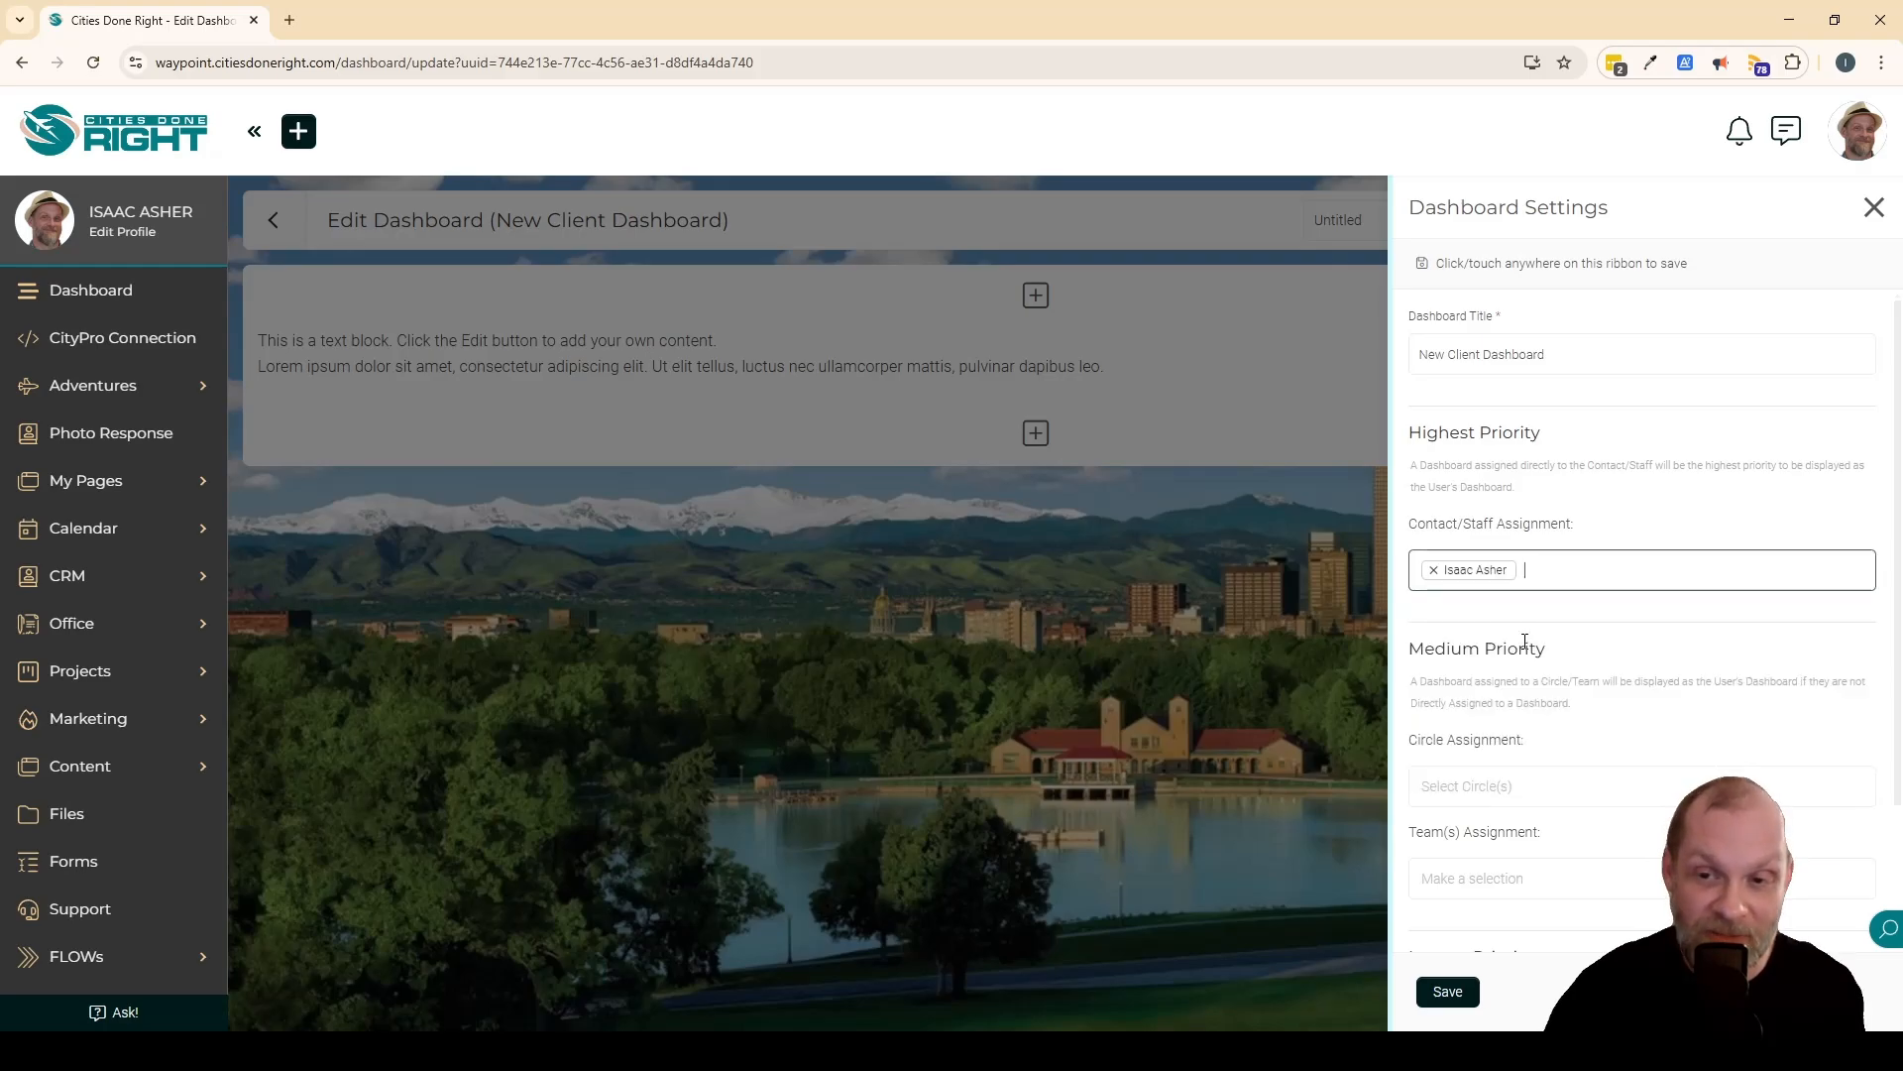
pyautogui.click(1769, 499)
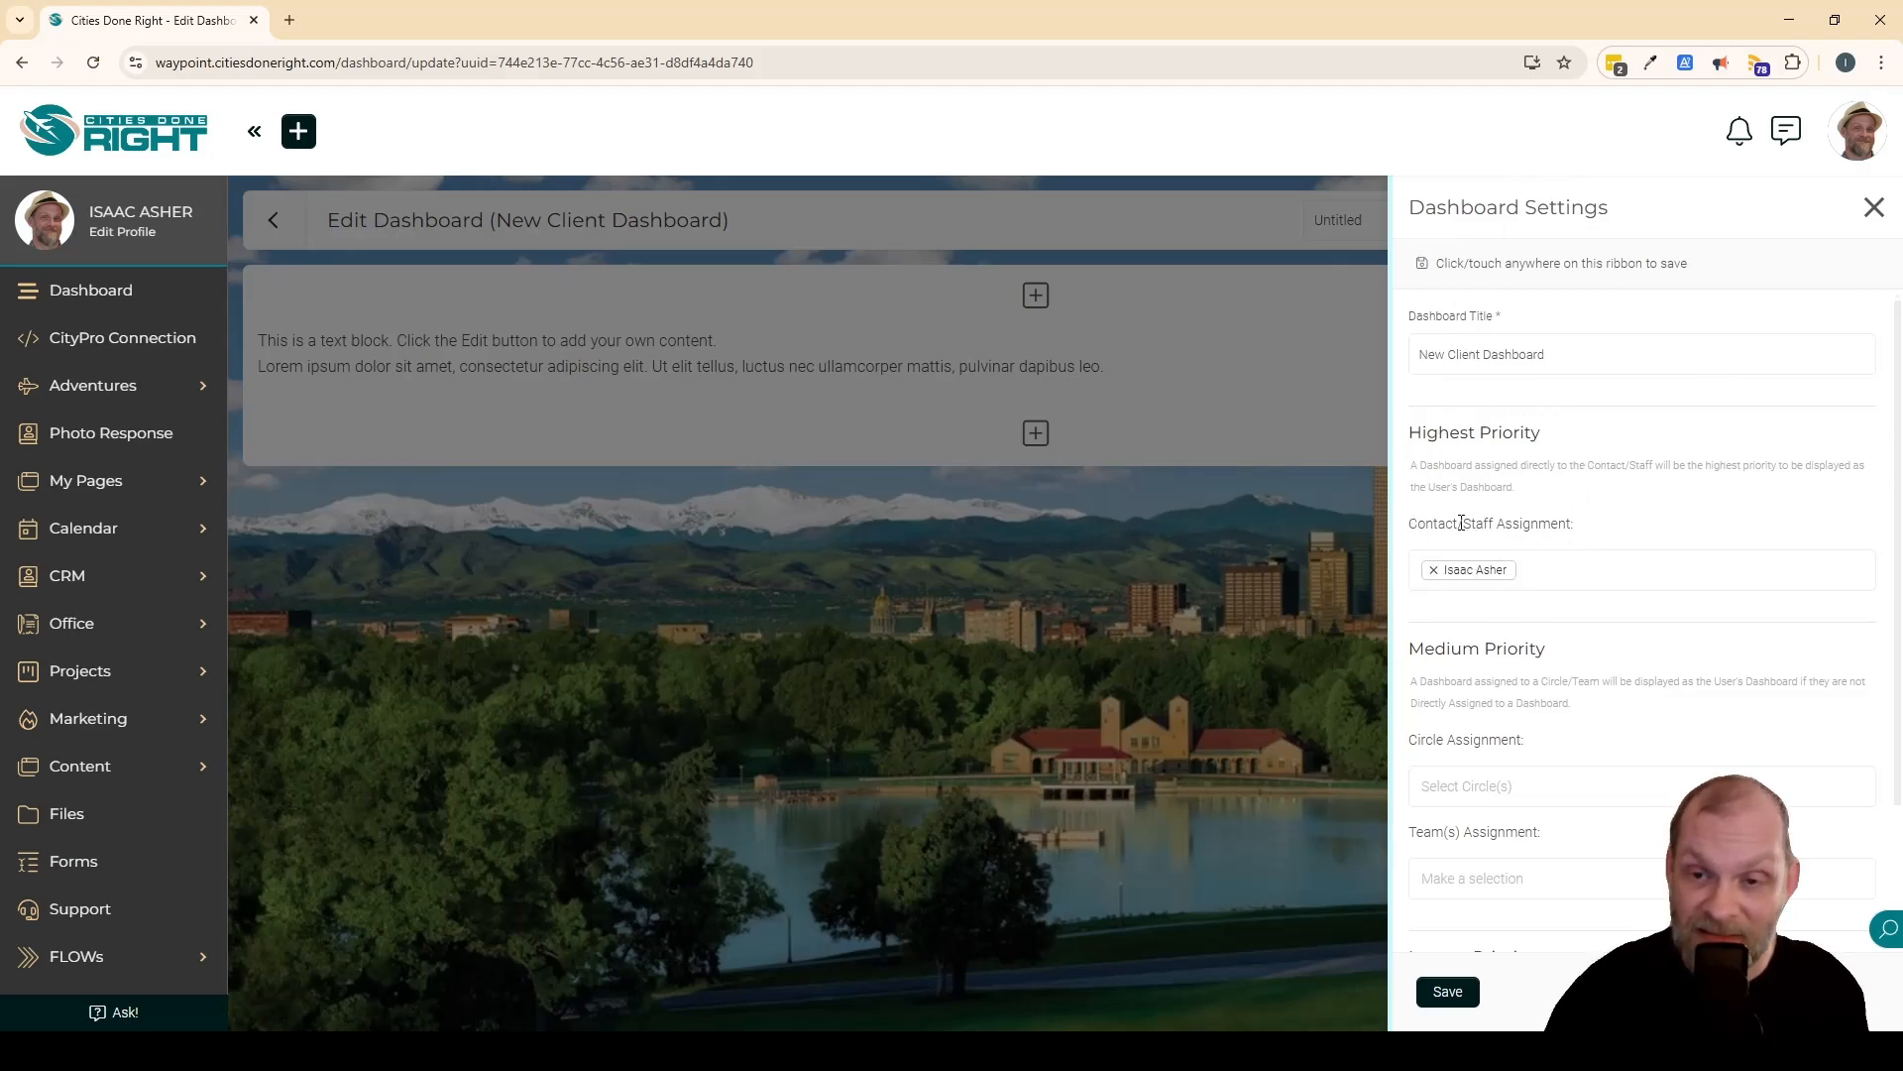
# Step: Remove the super admin from the dashboard's Contact/Staff Assignment
pyautogui.moveTo(1461, 522); pyautogui.dragTo(1612, 523)
pyautogui.click(1609, 525)
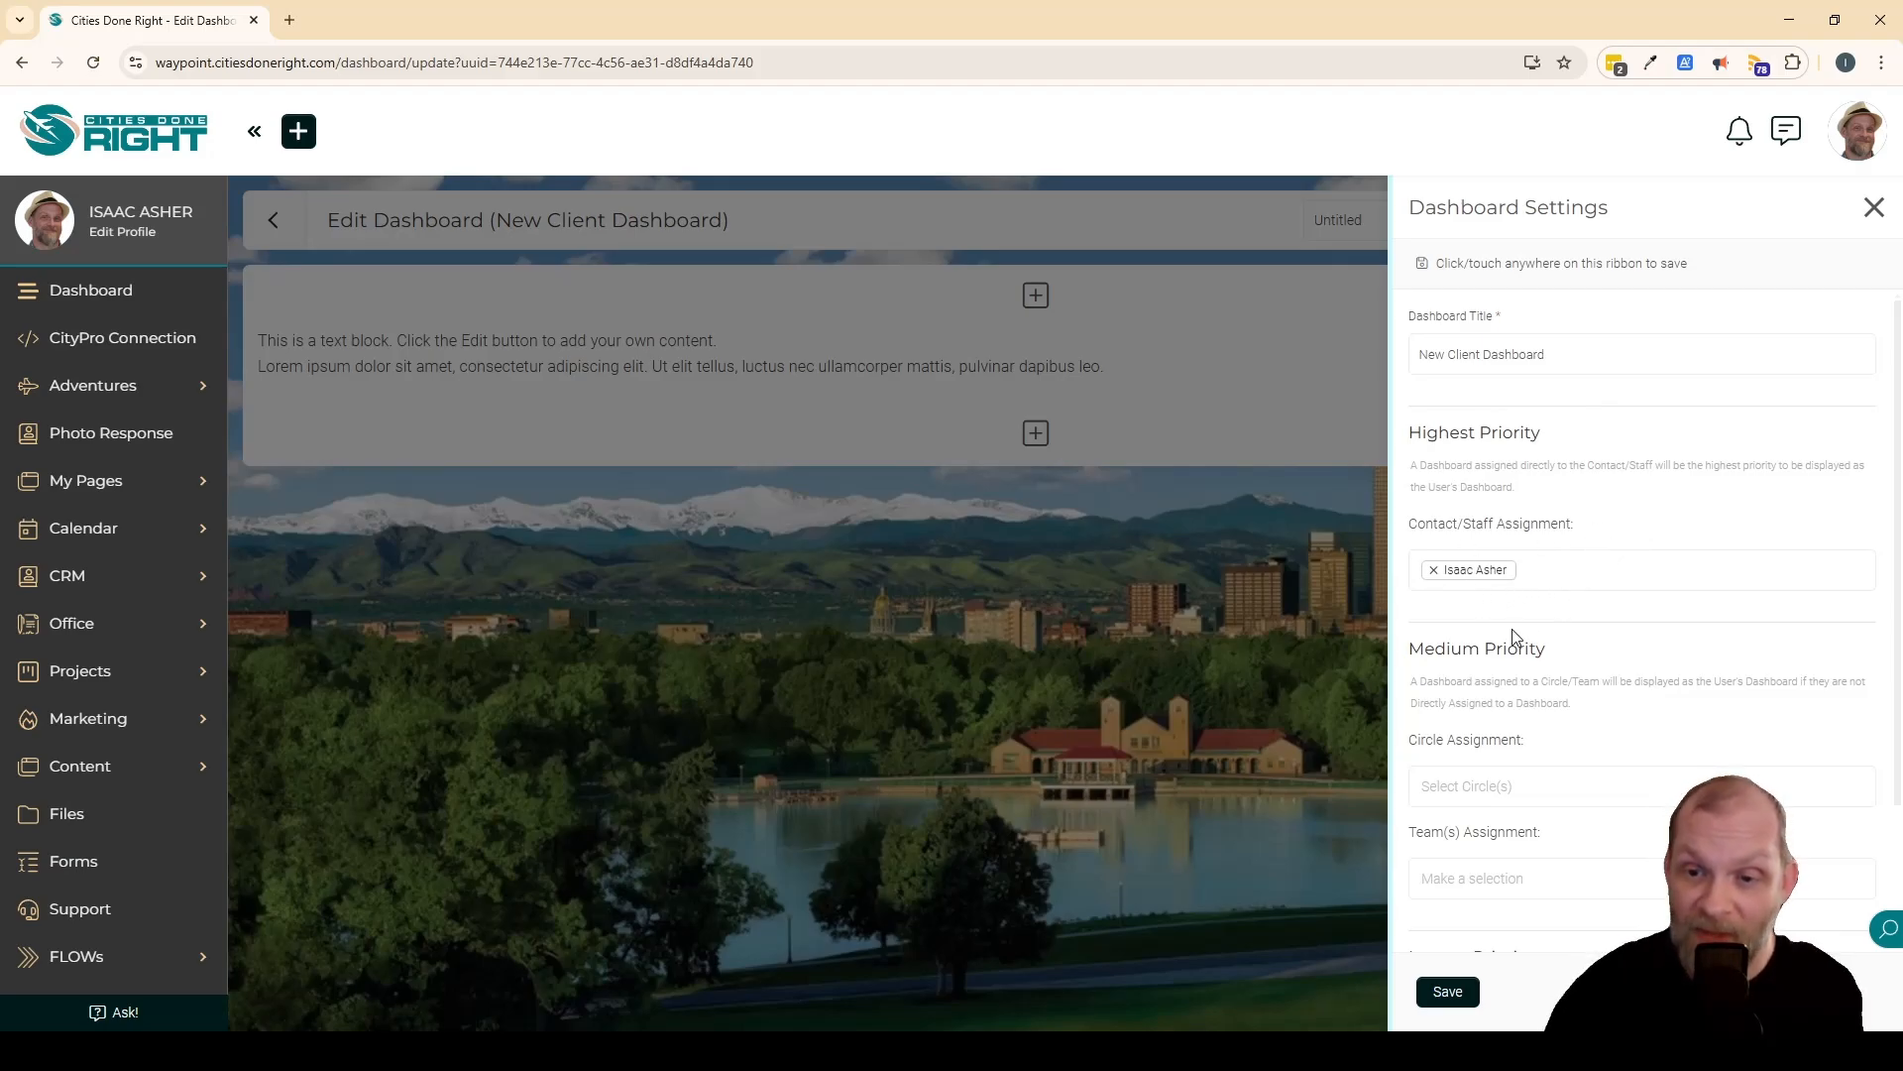
pyautogui.click(1442, 576)
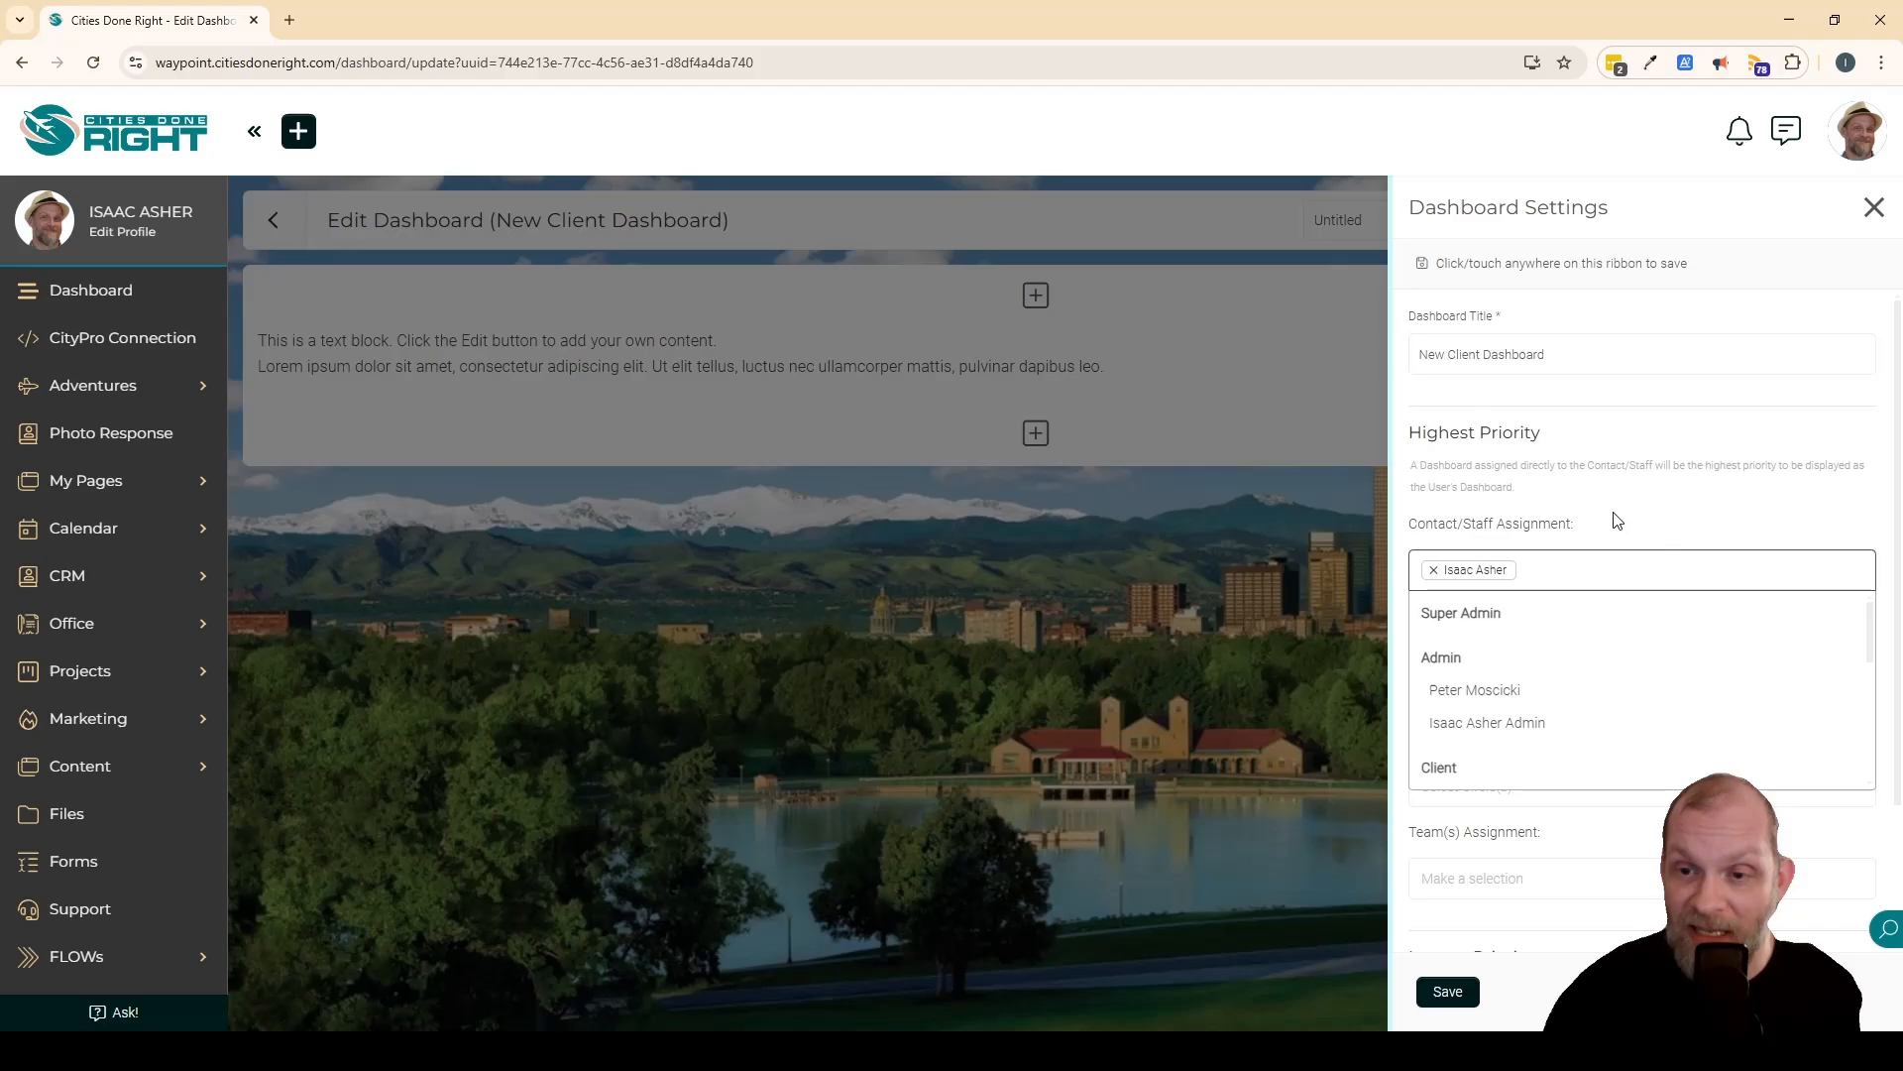
pyautogui.click(1434, 570)
pyautogui.click(1682, 528)
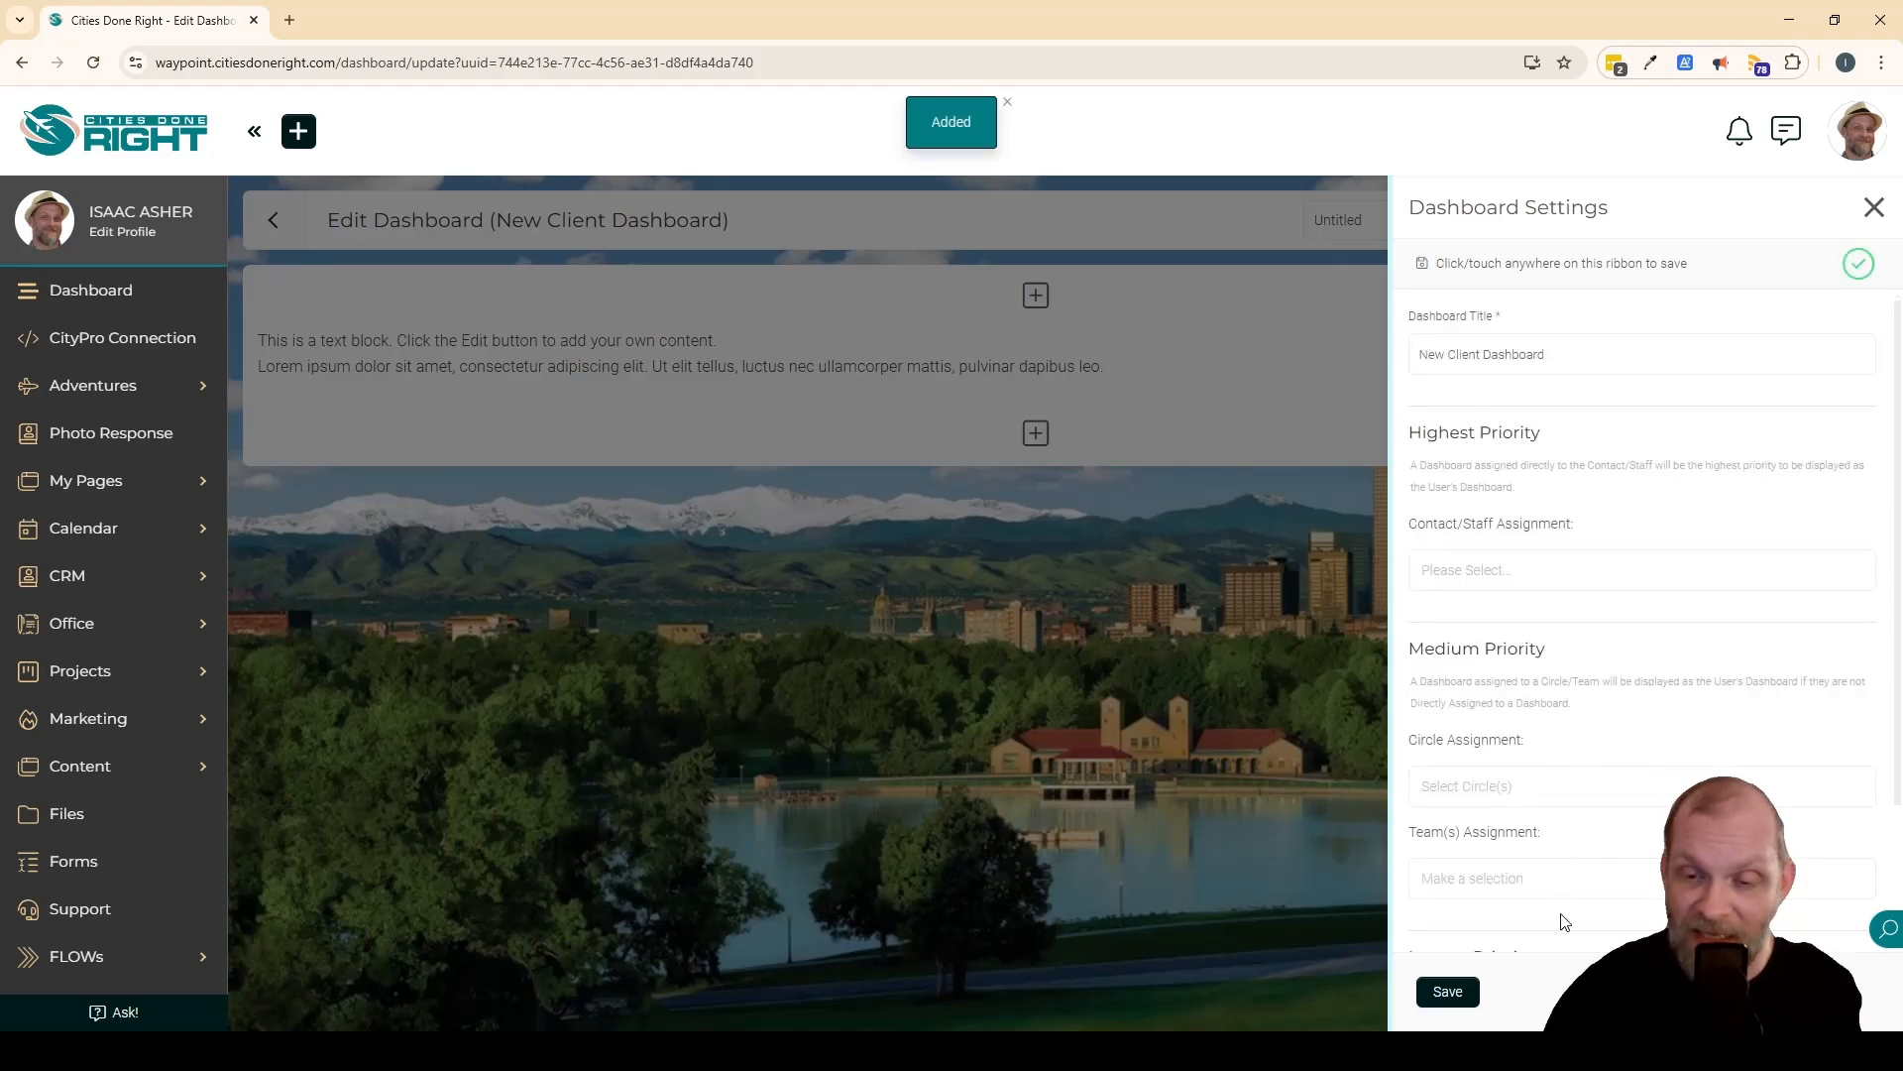
# Step: Assign the dashboard to the Affiliate circle as a medium-priority assignment
pyautogui.scroll(-3, 1627, 749)
pyautogui.click(1586, 699)
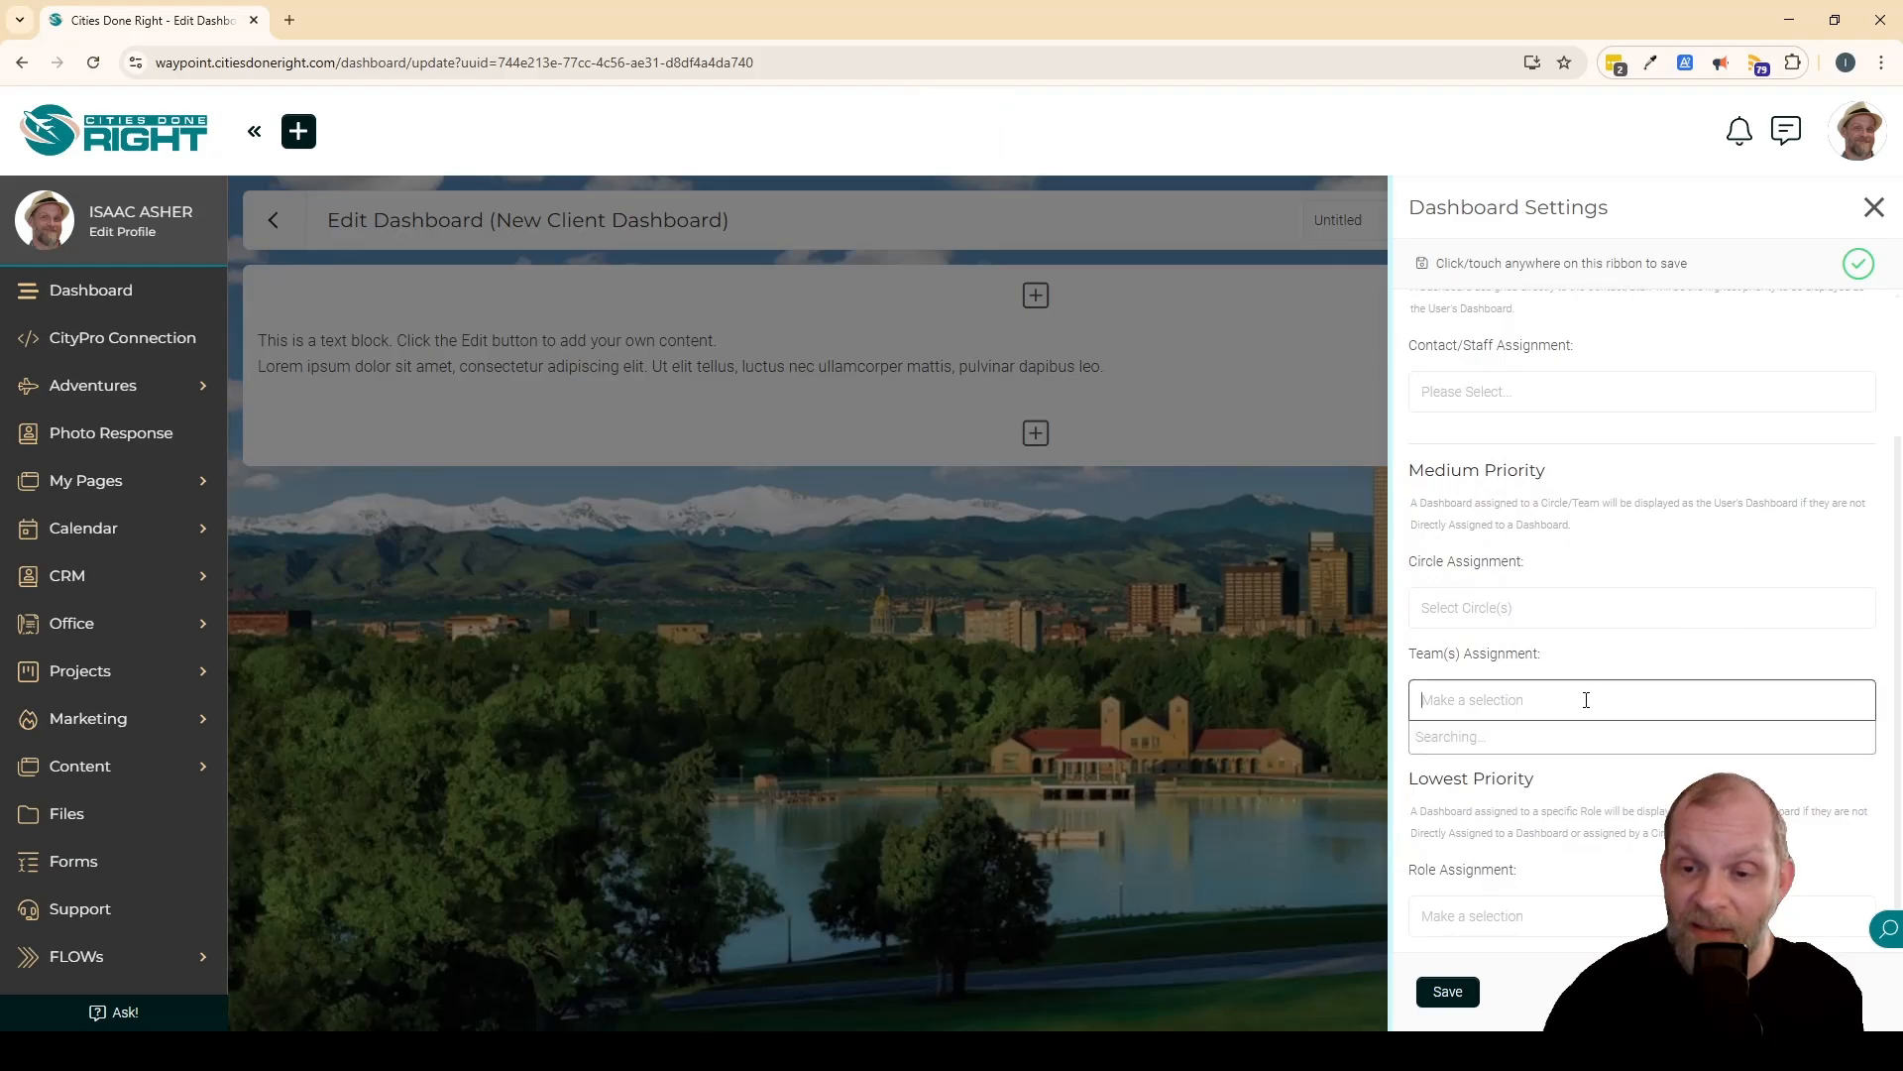
pyautogui.click(1555, 600)
pyautogui.scroll(-1, 1564, 732)
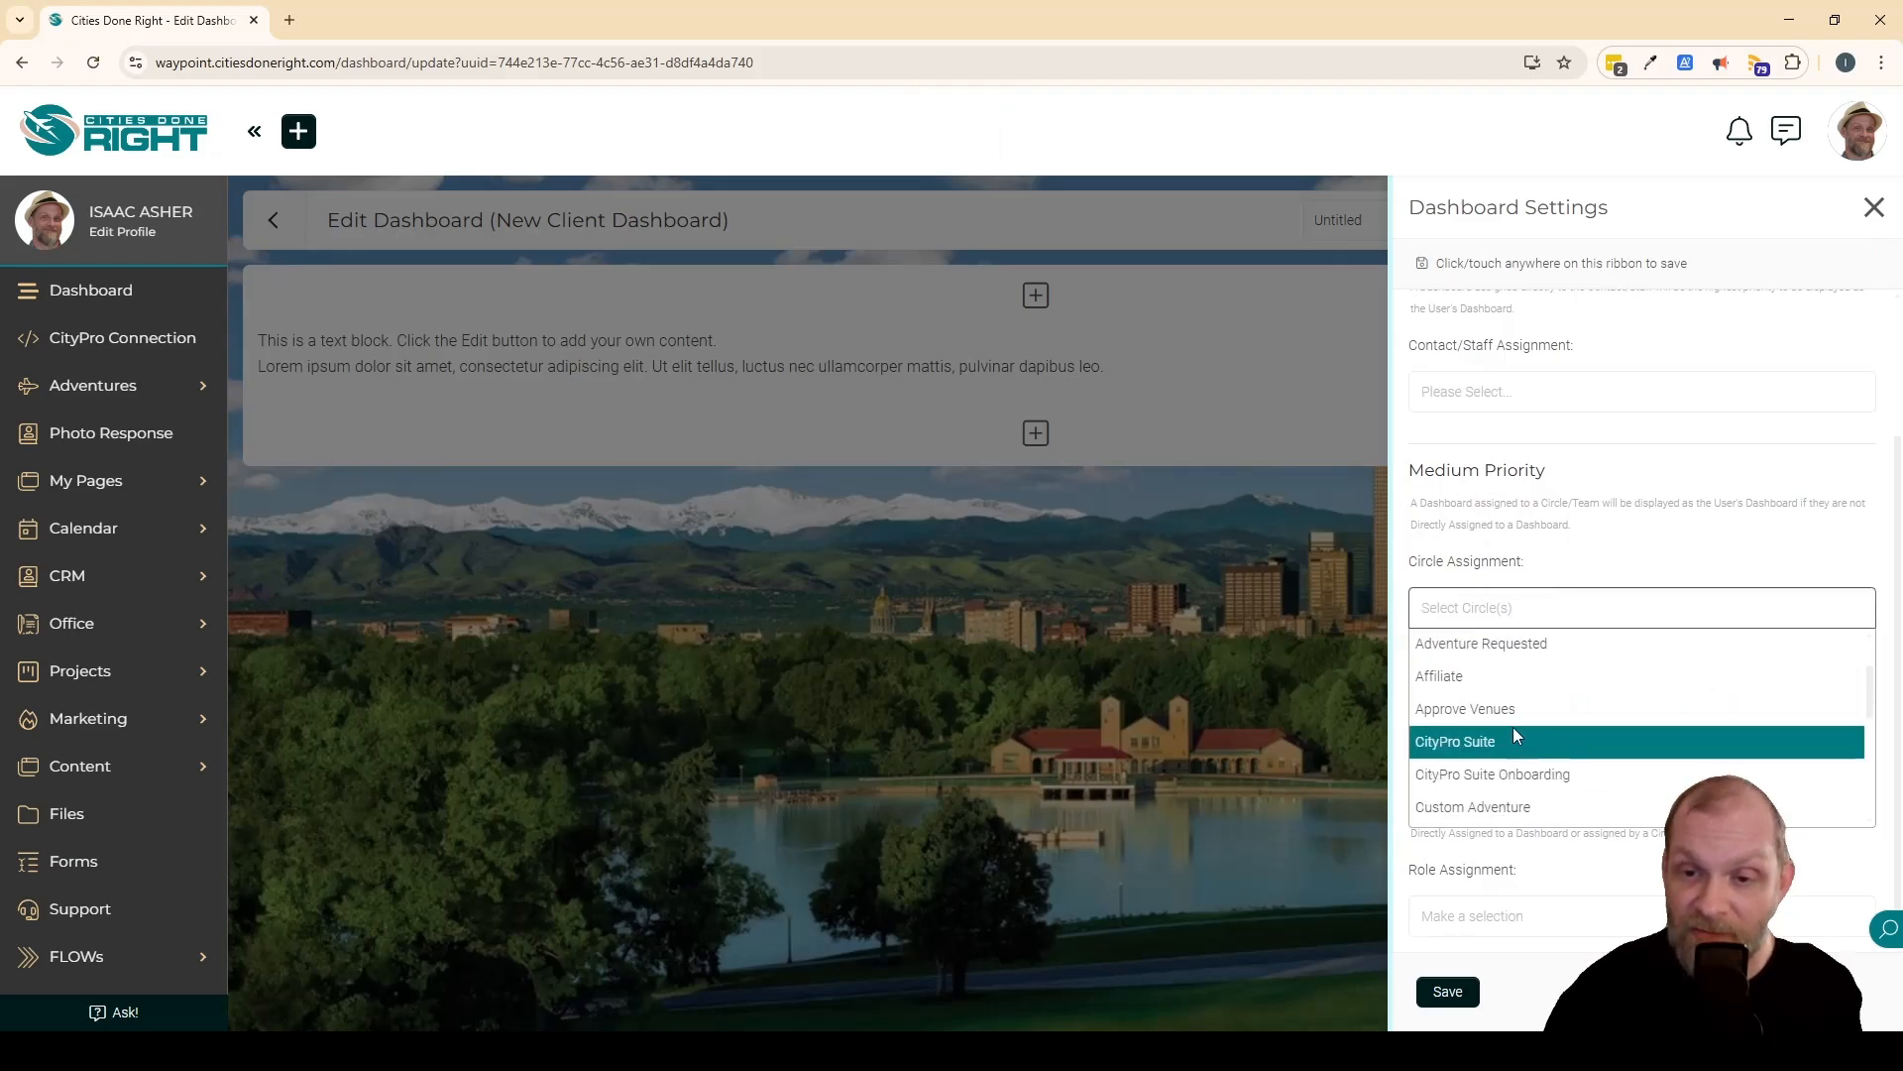
pyautogui.click(1477, 675)
pyautogui.click(1645, 545)
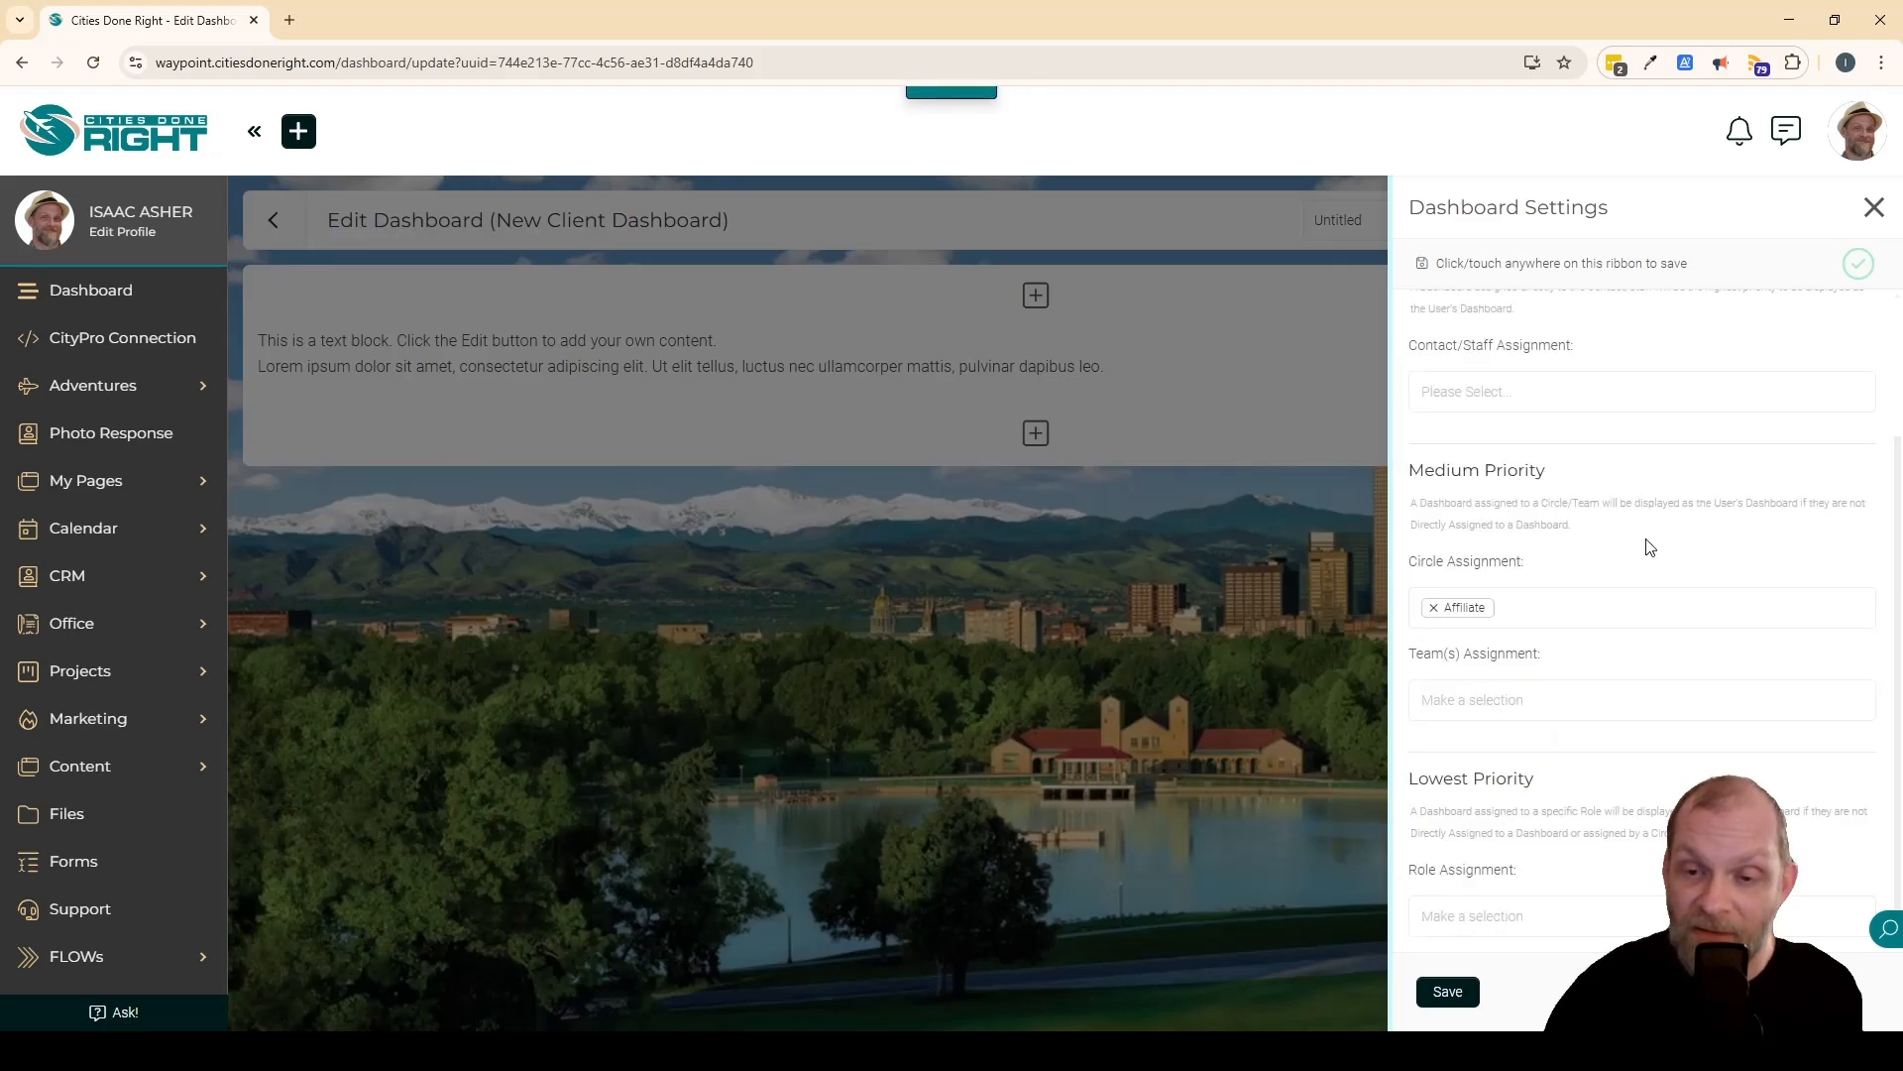
# Step: Remove the Affiliate circle from the dashboard's Circle Assignment
pyautogui.scroll(2, 1644, 548)
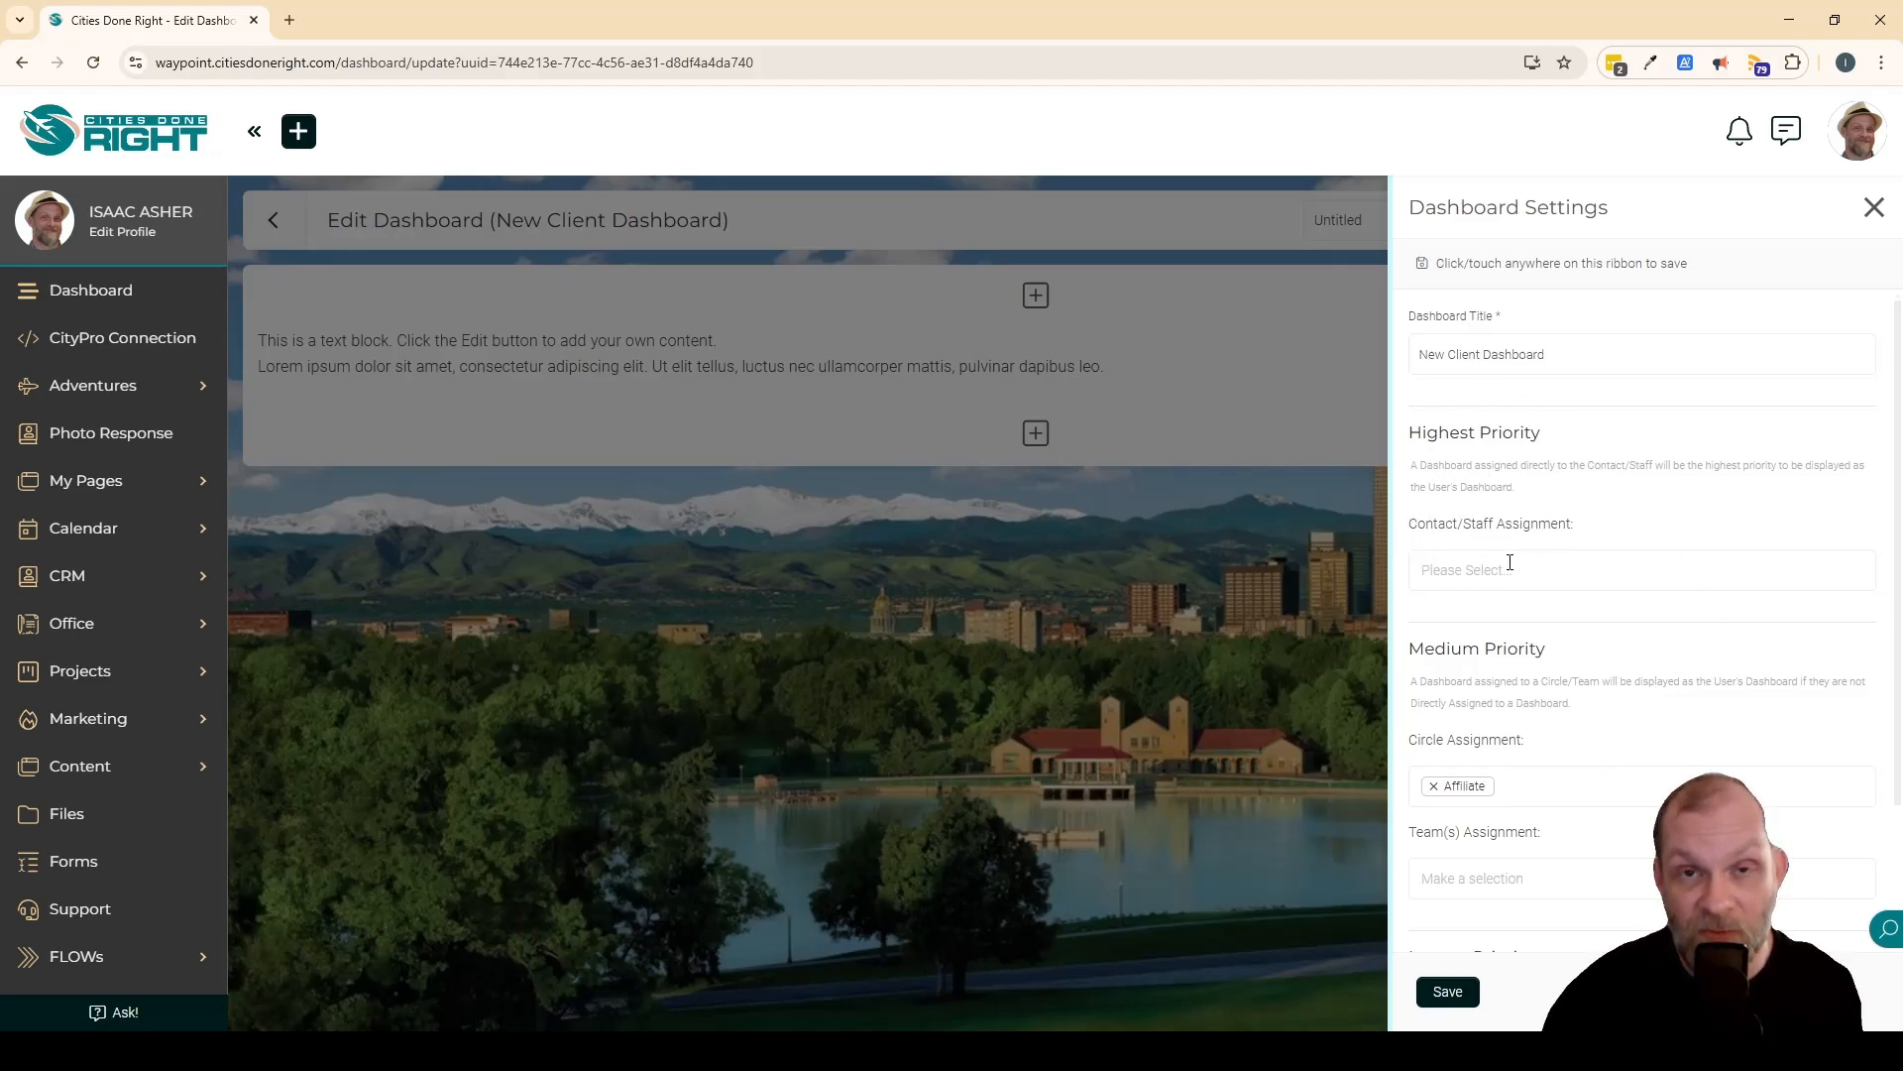
pyautogui.scroll(-2, 1562, 558)
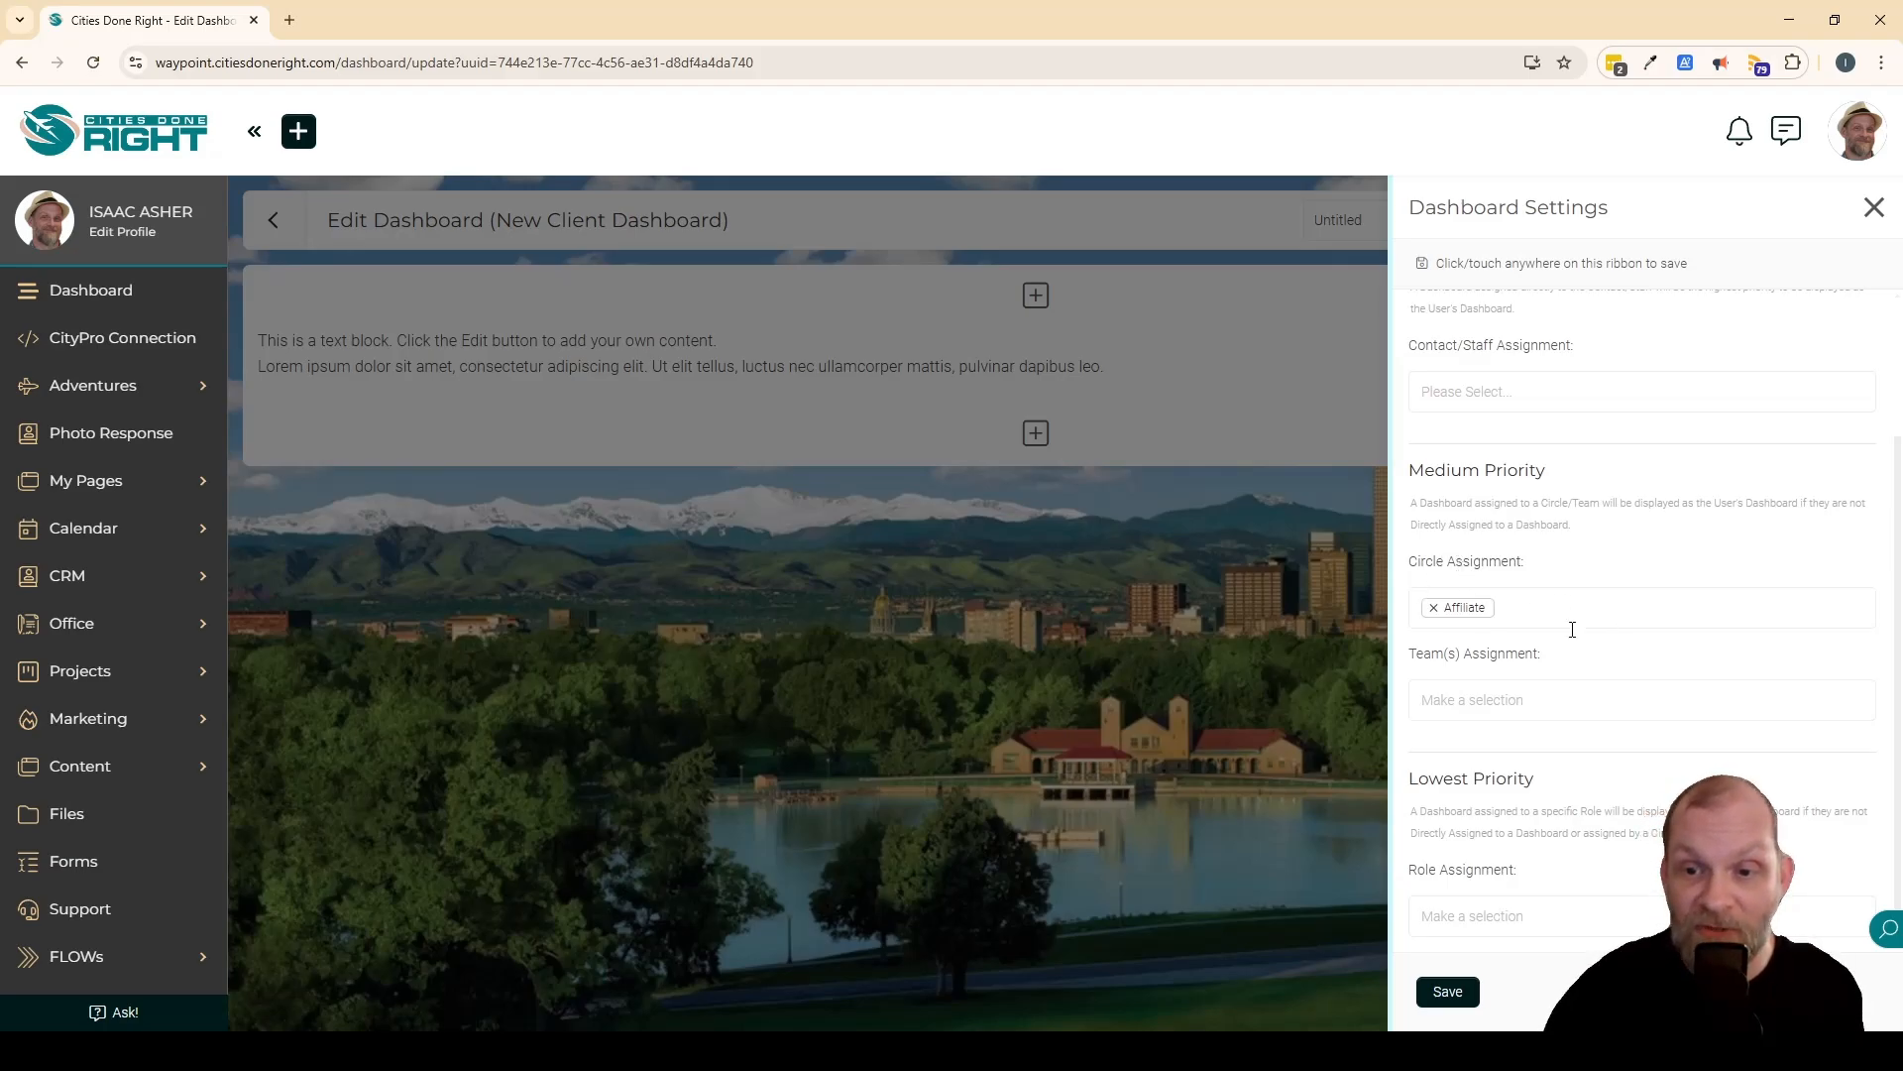
pyautogui.click(1435, 612)
pyautogui.tripleClick(1657, 560)
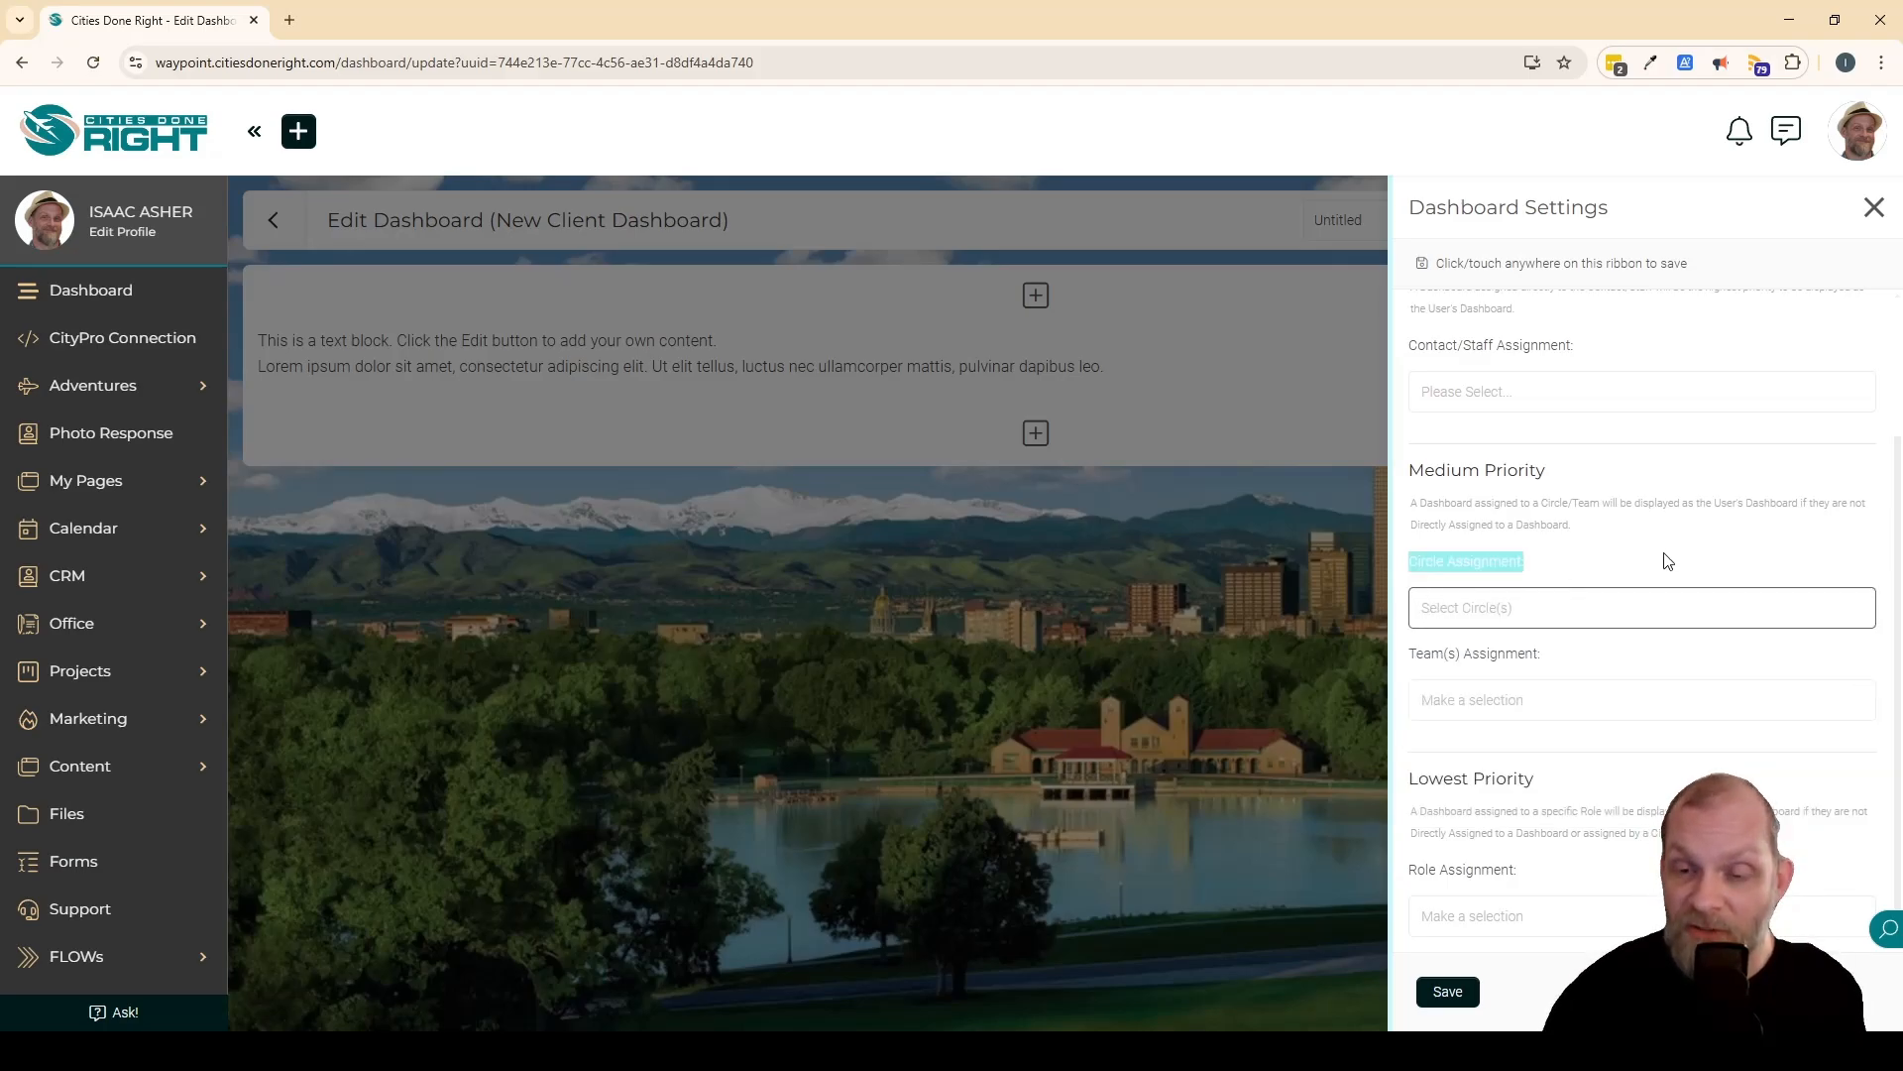
pyautogui.click(1556, 548)
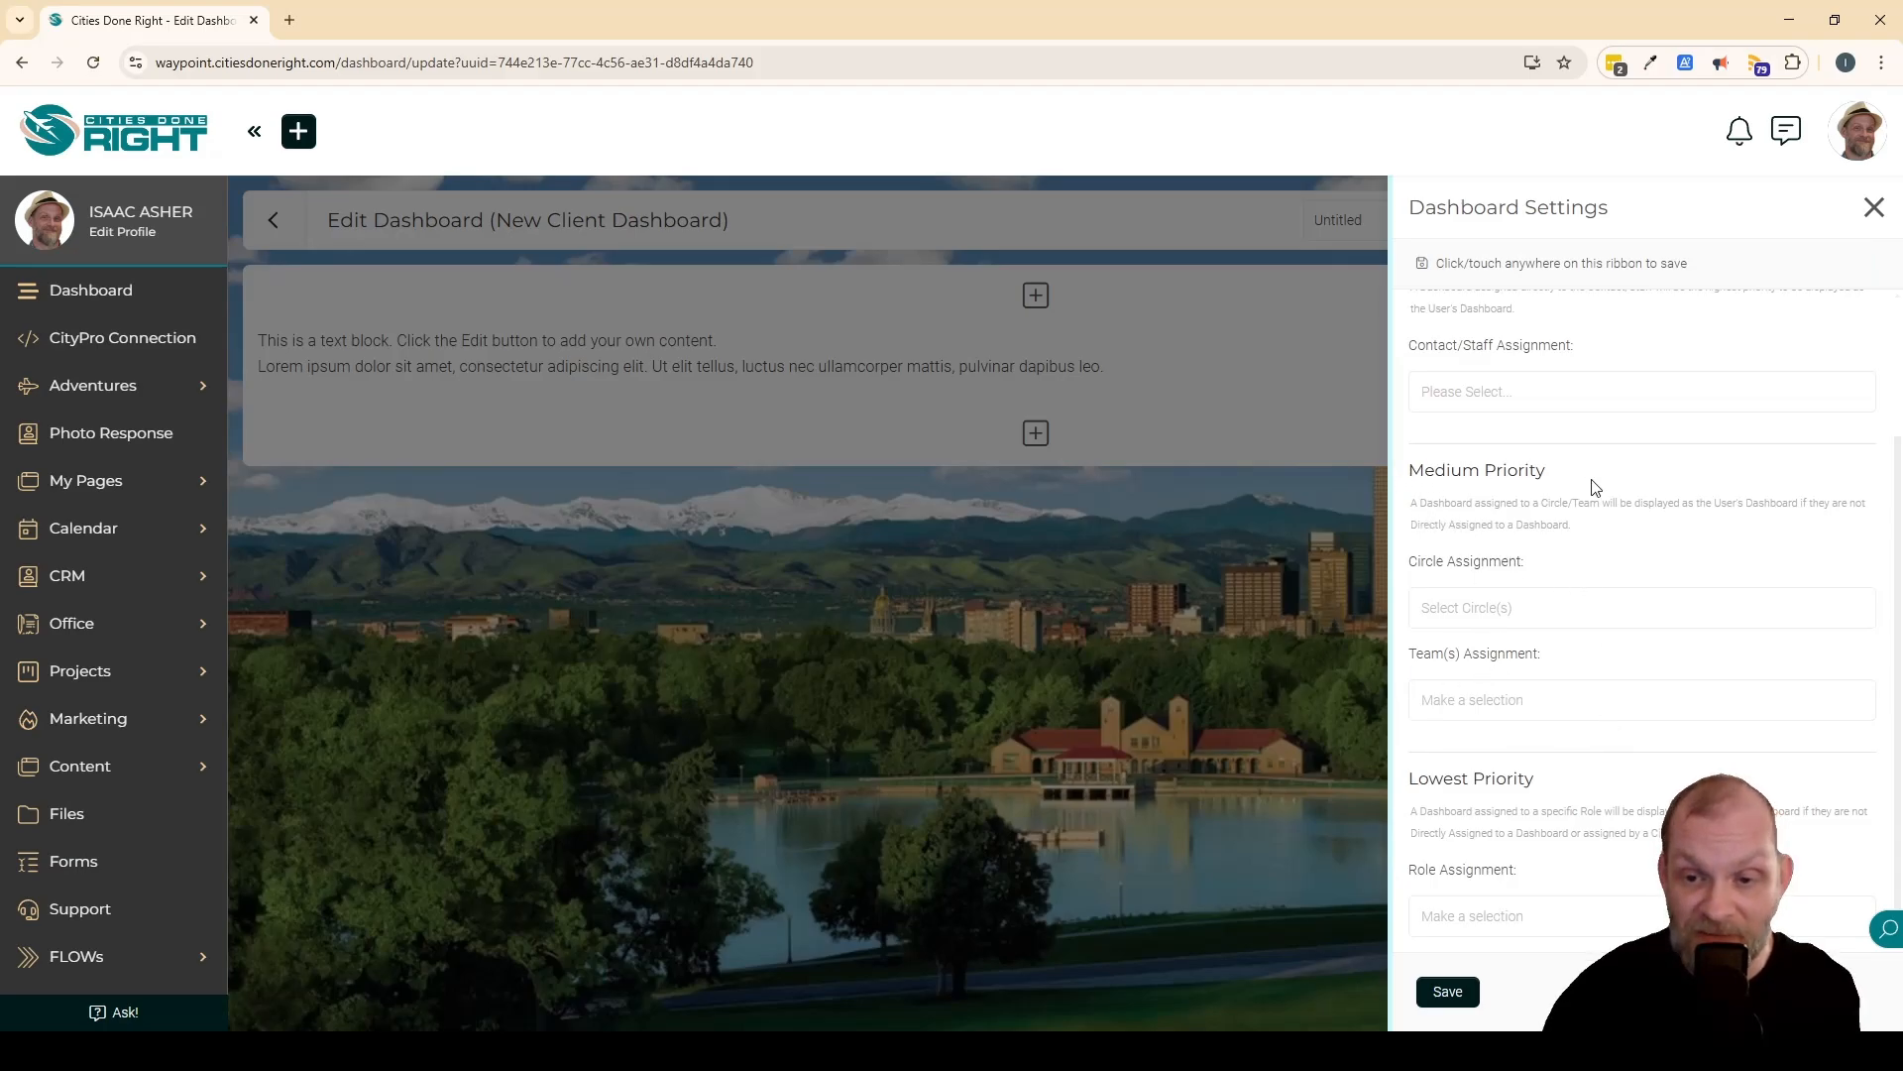
# Step: Try to assign the dashboard to the Client role as a lowest-priority assignment
pyautogui.click(1489, 914)
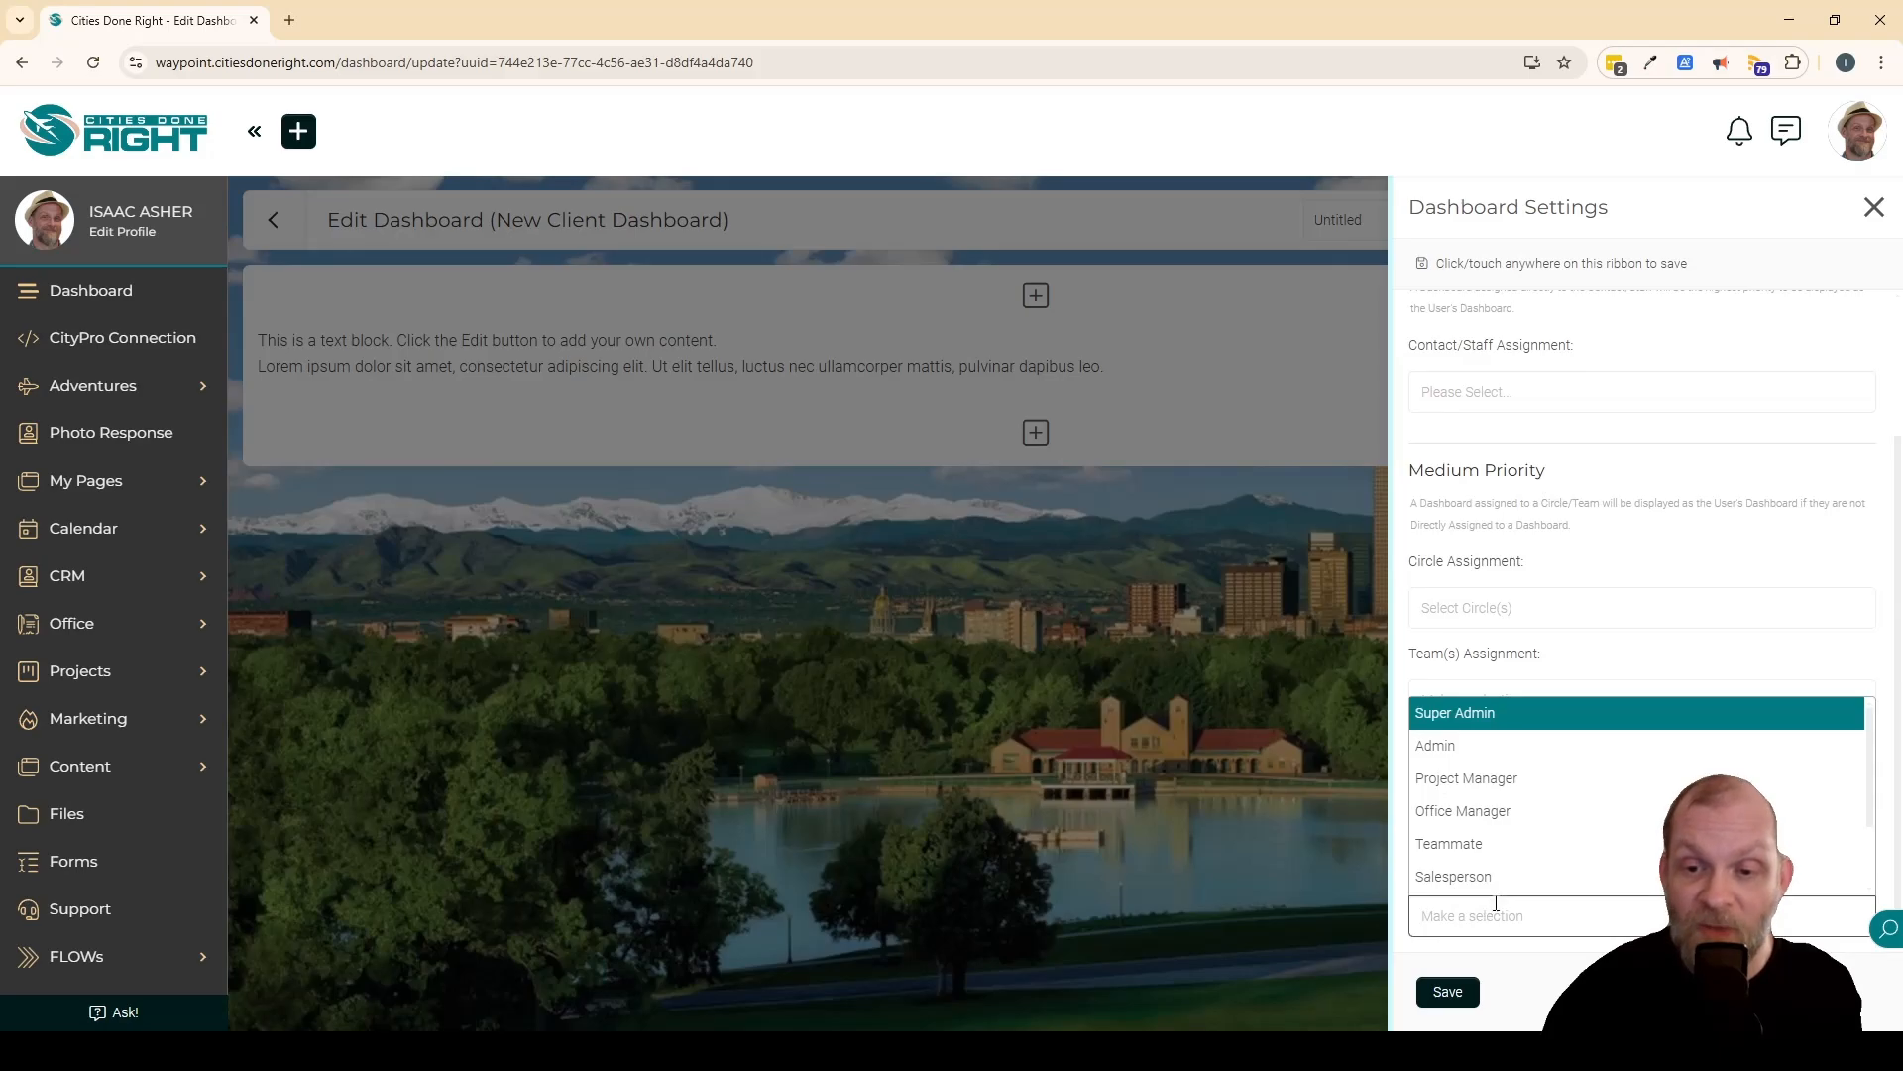
pyautogui.scroll(-1, 1629, 750)
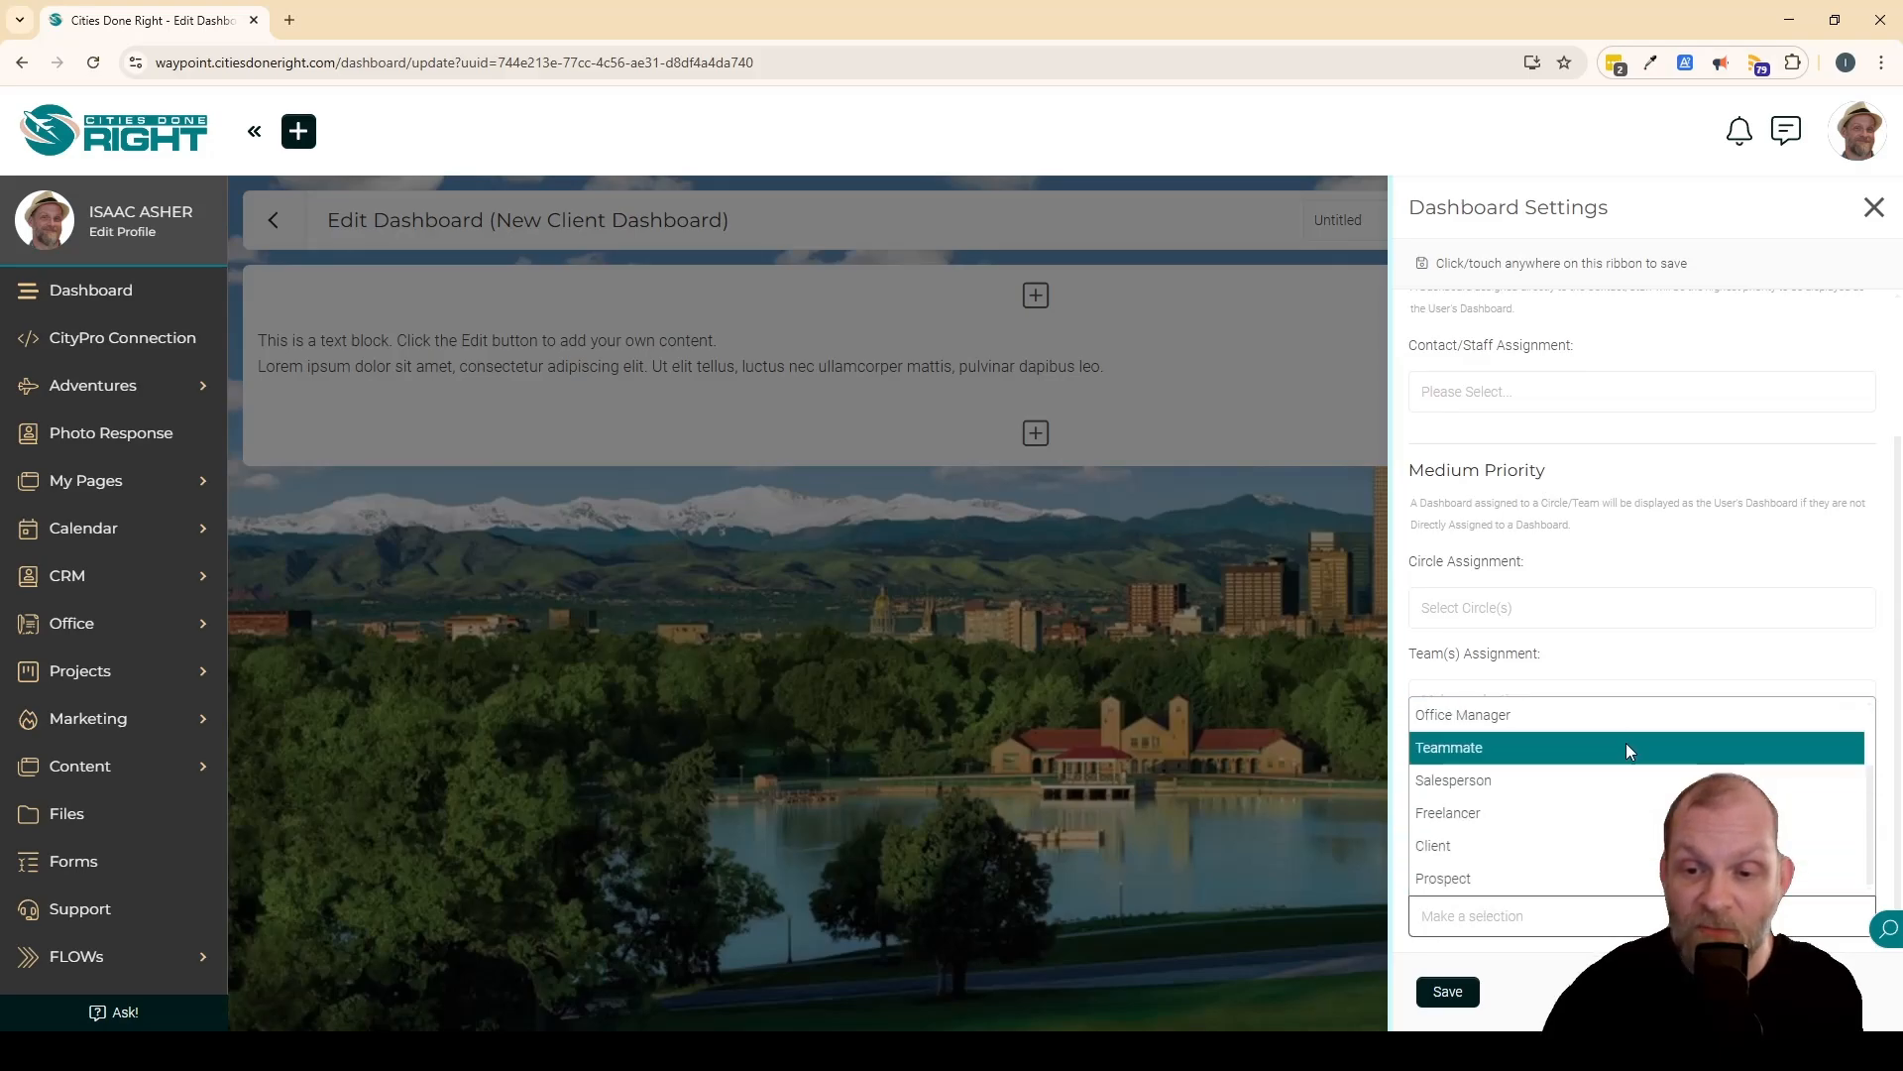
pyautogui.click(1450, 845)
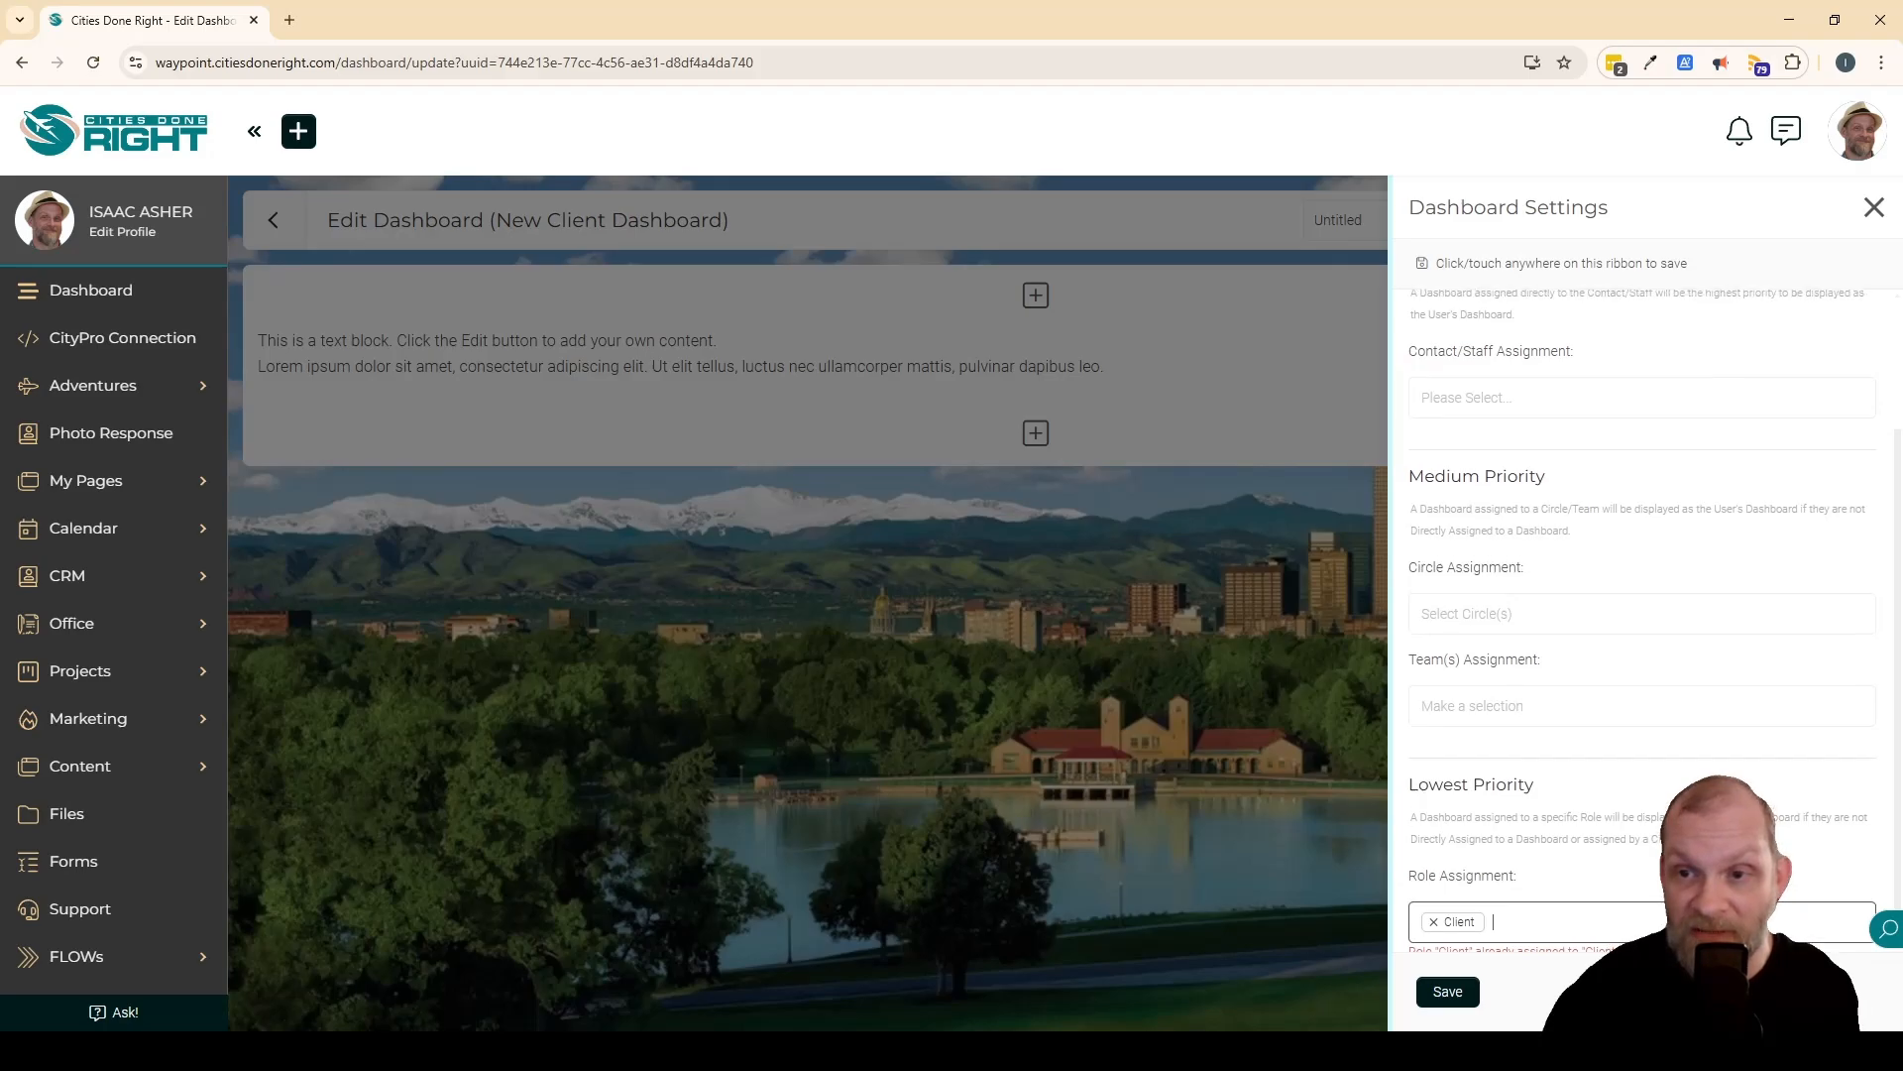
pyautogui.scroll(2, 1673, 770)
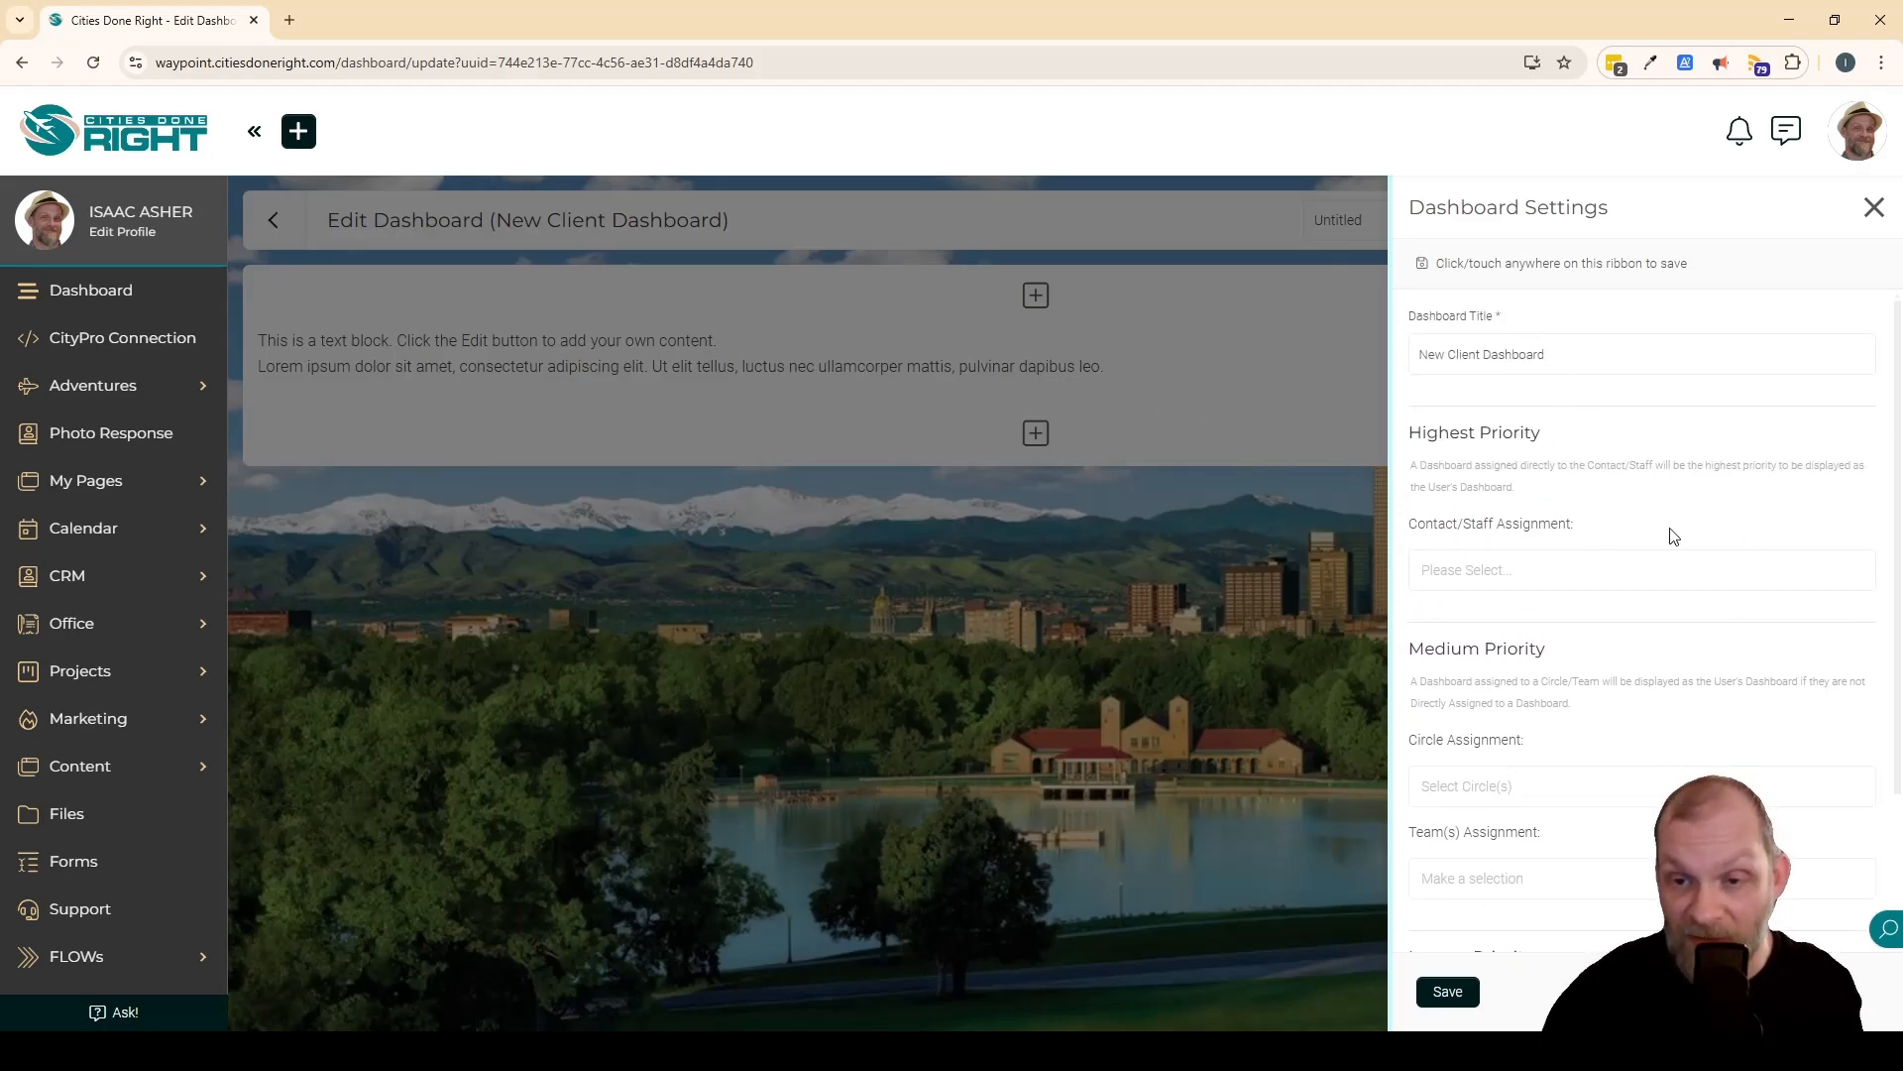
pyautogui.scroll(-2, 1657, 539)
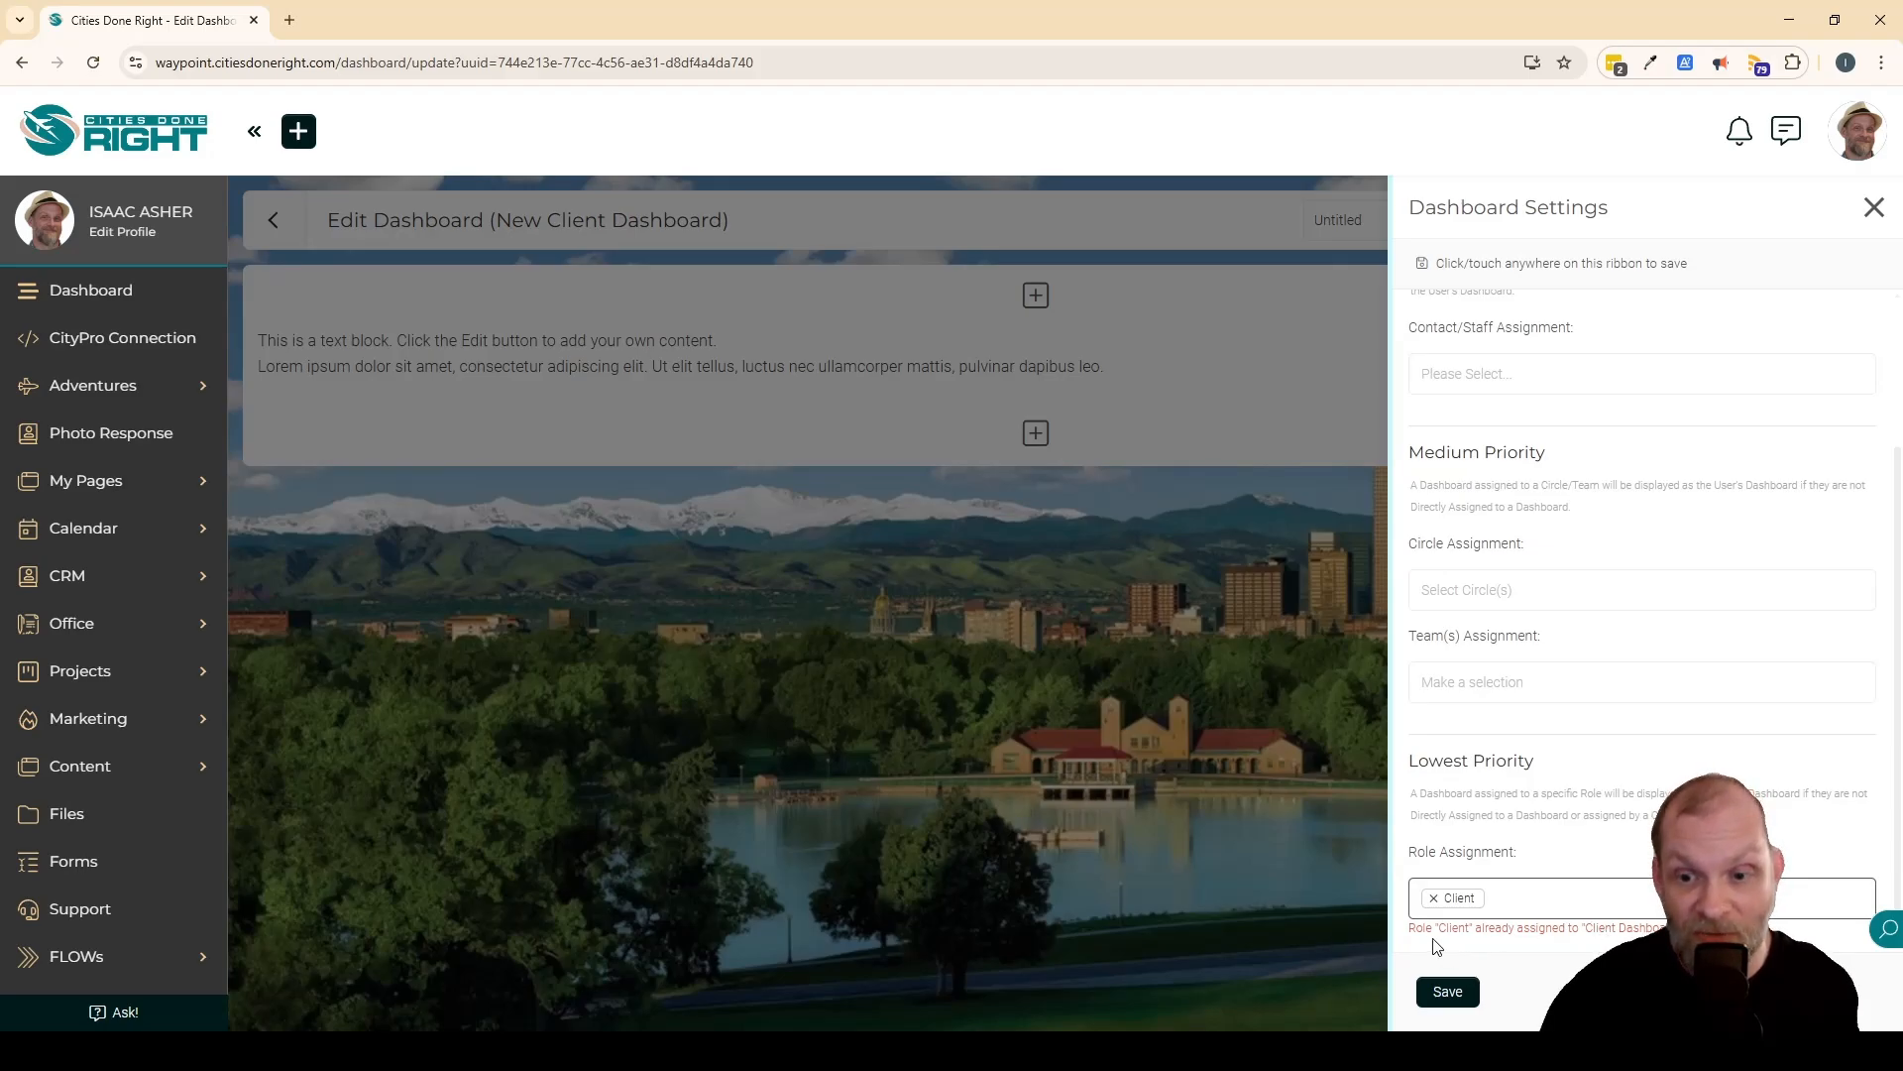
# Step: Replace the Client role with Salesperson in the Role Assignment and save the dashboard settings
pyautogui.click(1433, 898)
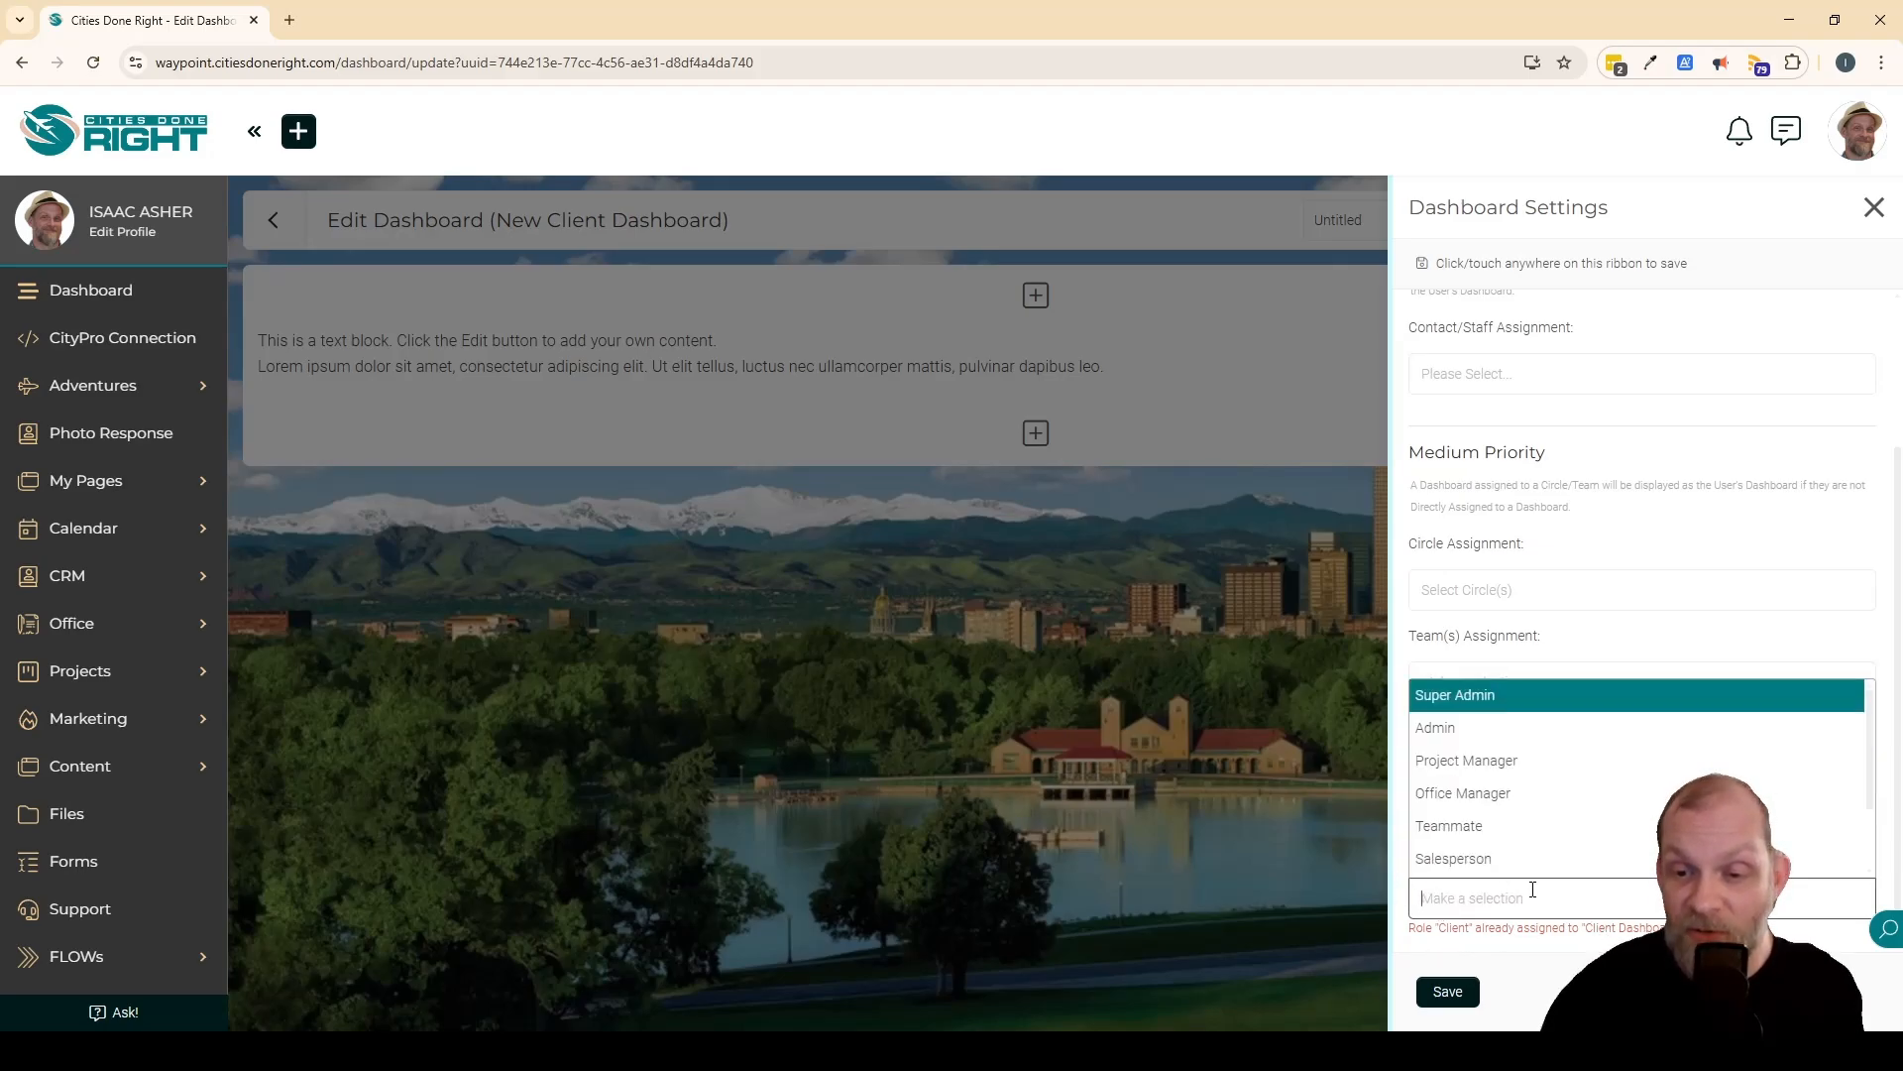
pyautogui.click(1515, 854)
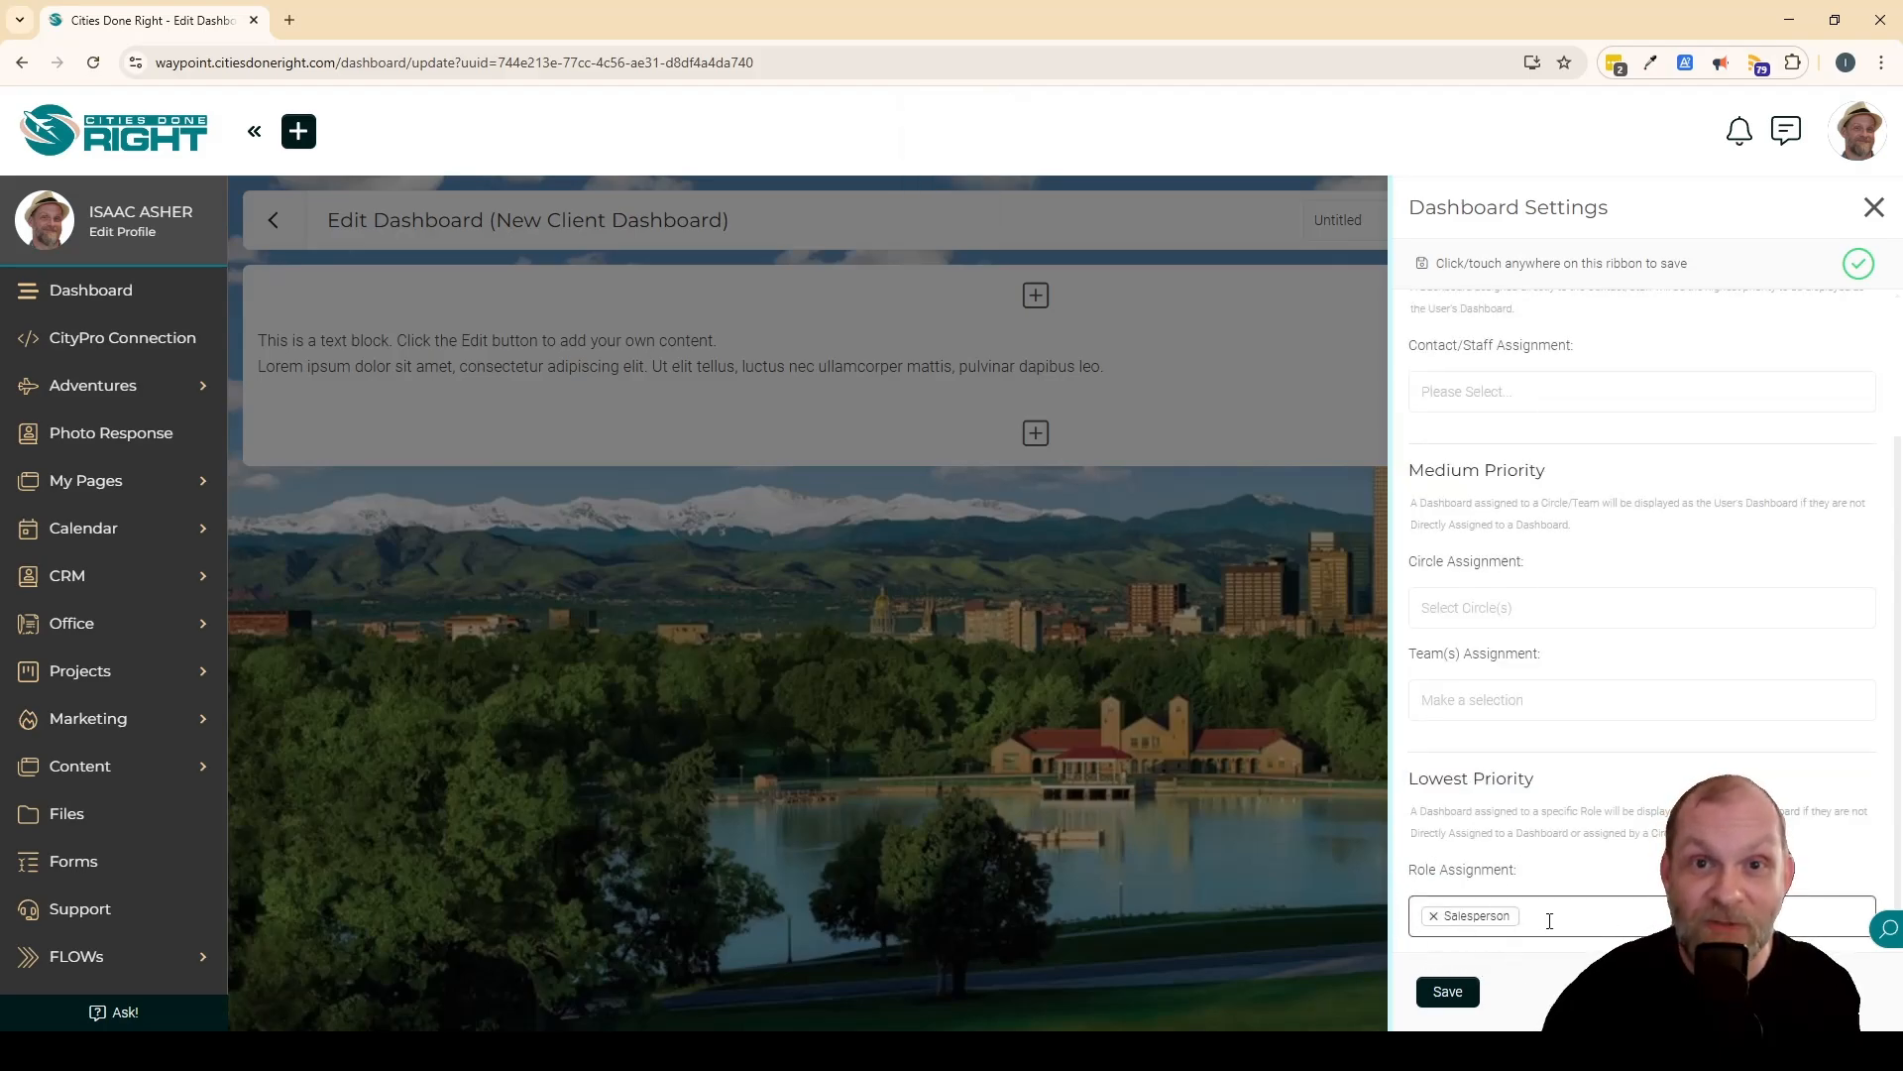
pyautogui.click(1445, 991)
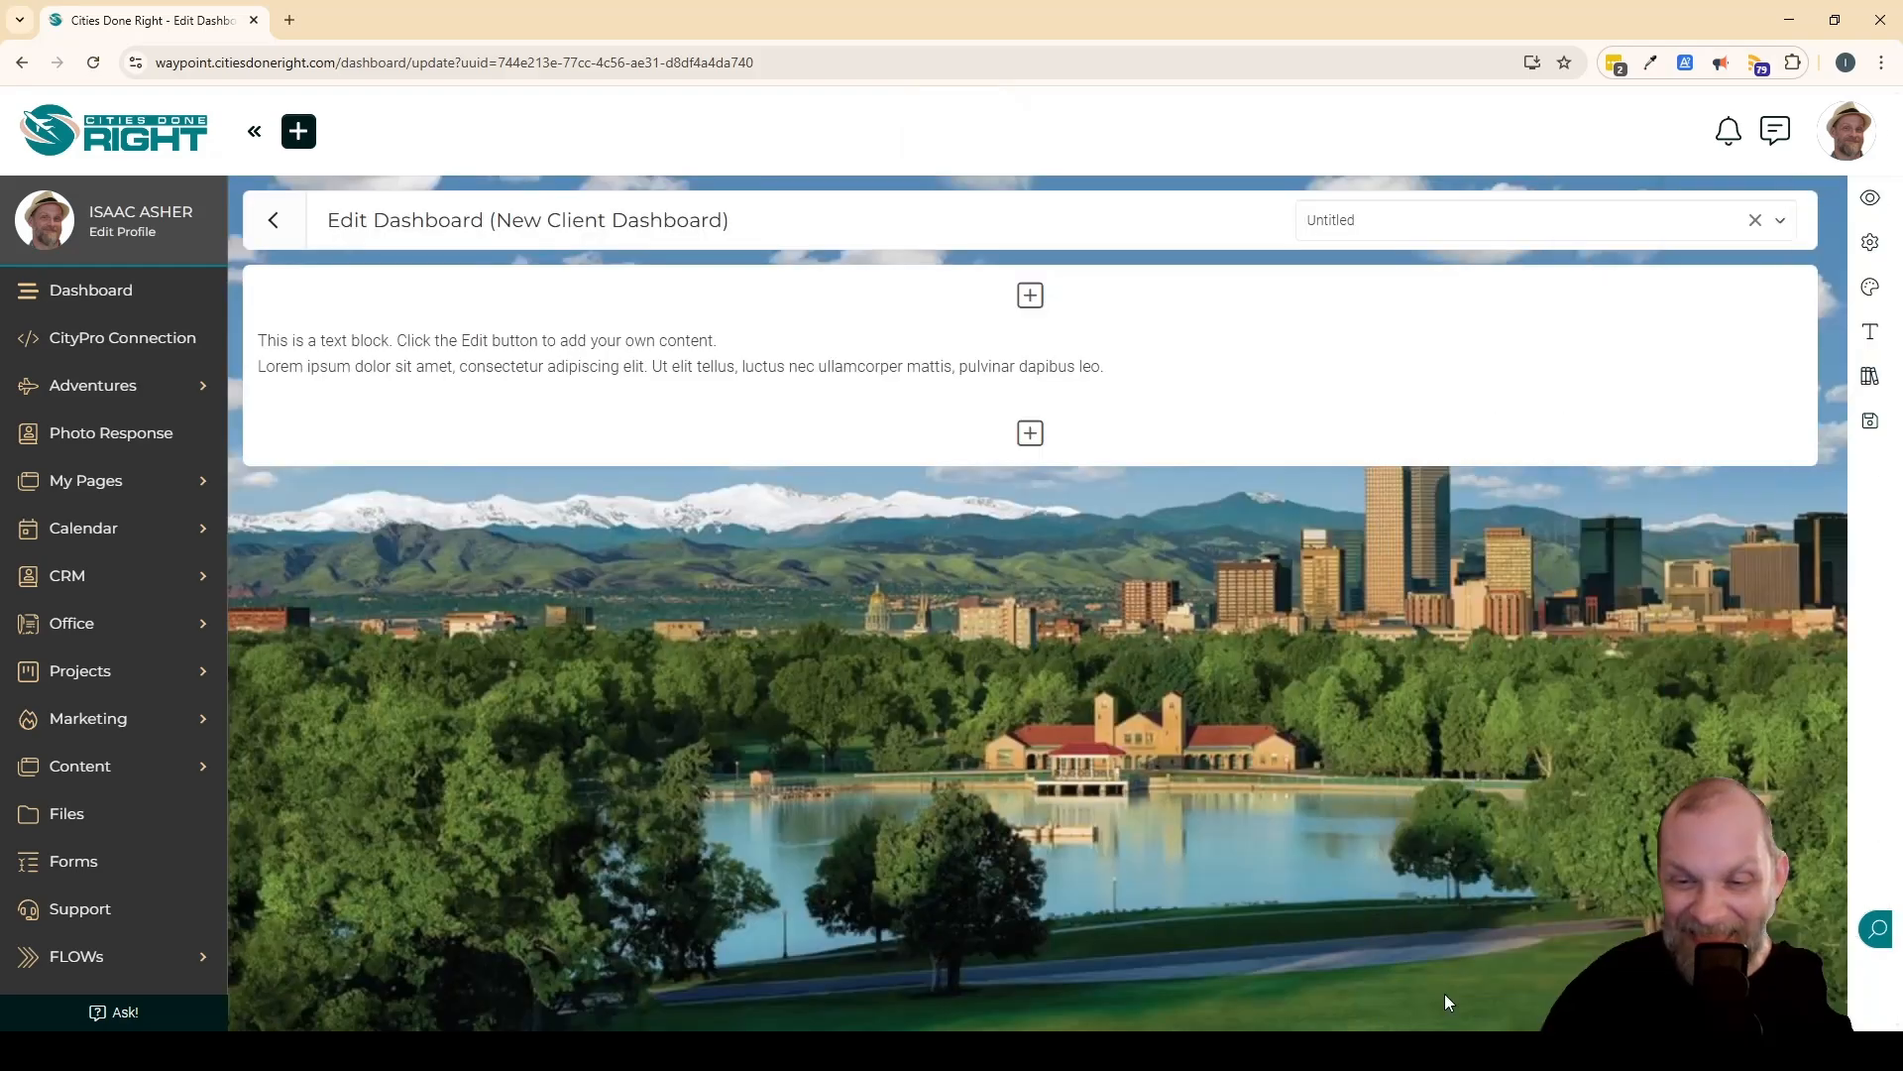
# Step: Reopen the dashboard settings, remove the Salesperson role from the Role Assignment and save
pyautogui.moveTo(707, 372)
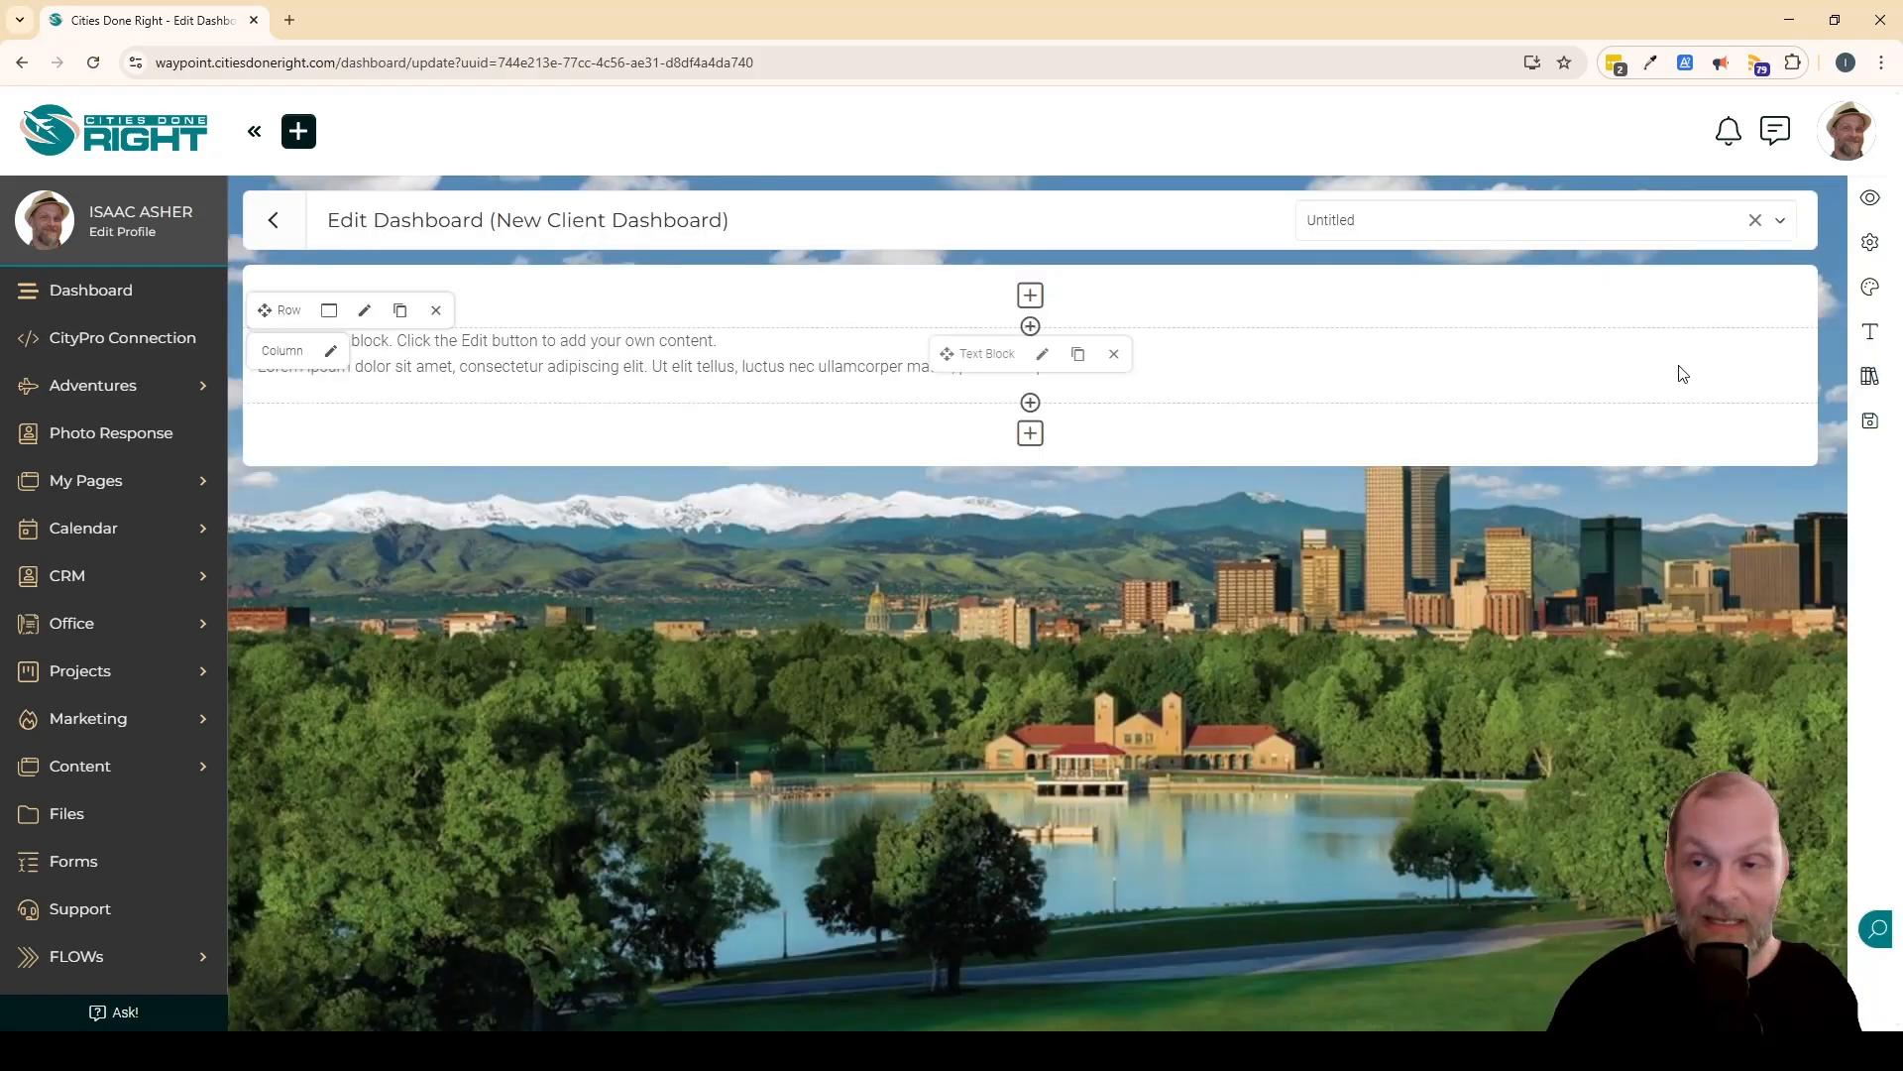
pyautogui.click(1869, 242)
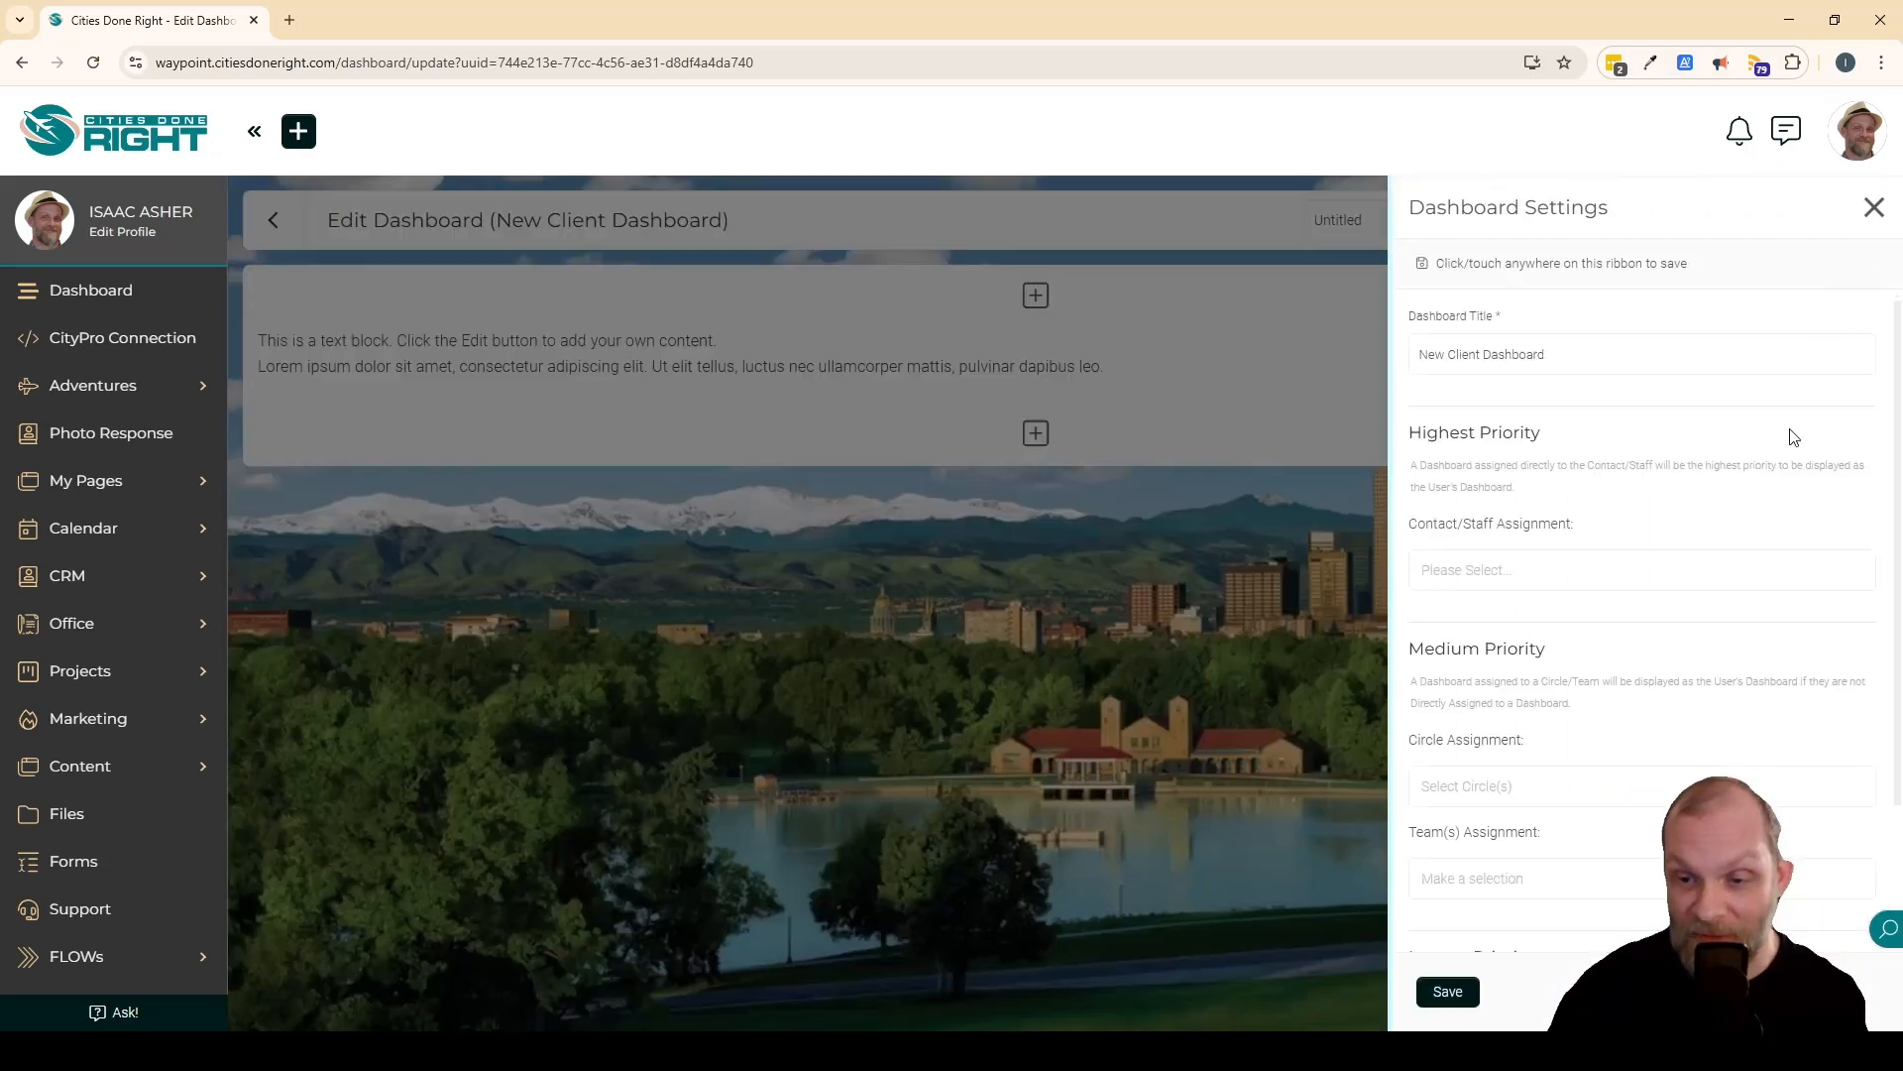
pyautogui.scroll(-2, 1496, 871)
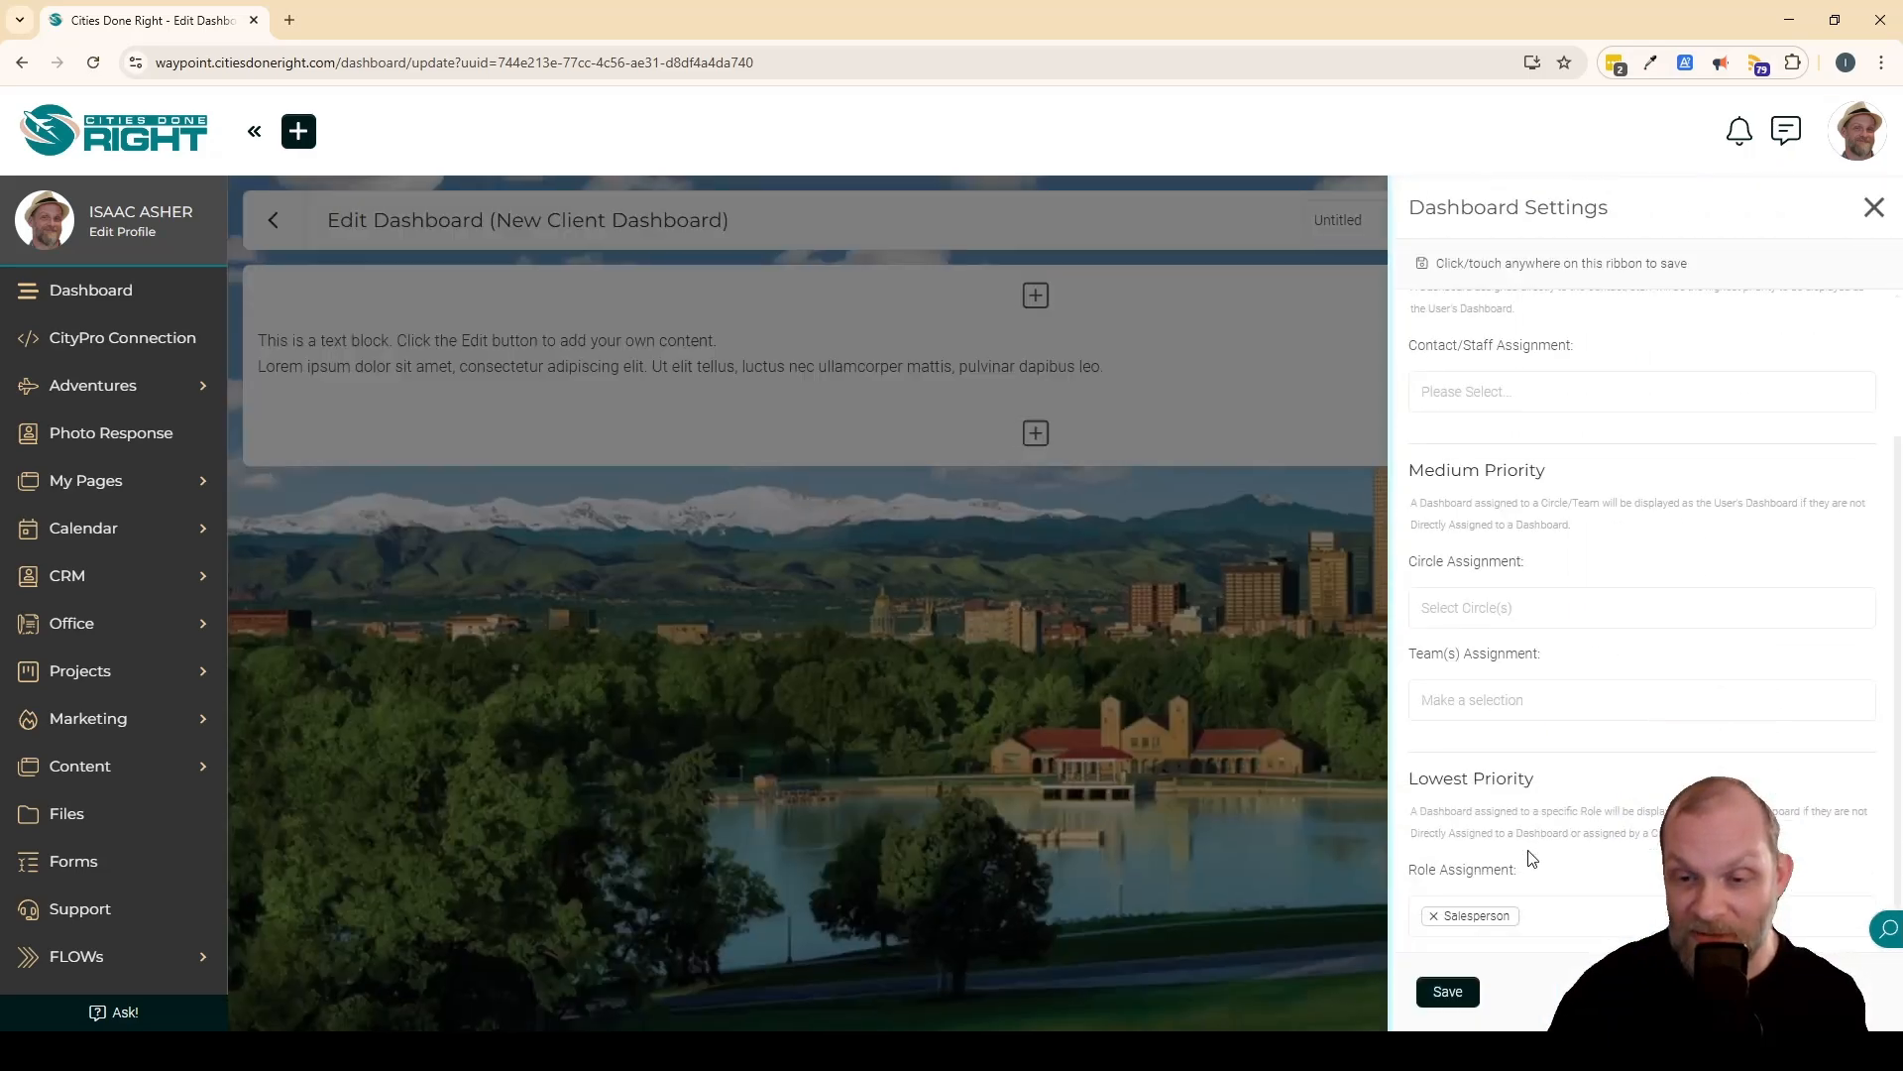
pyautogui.click(1433, 919)
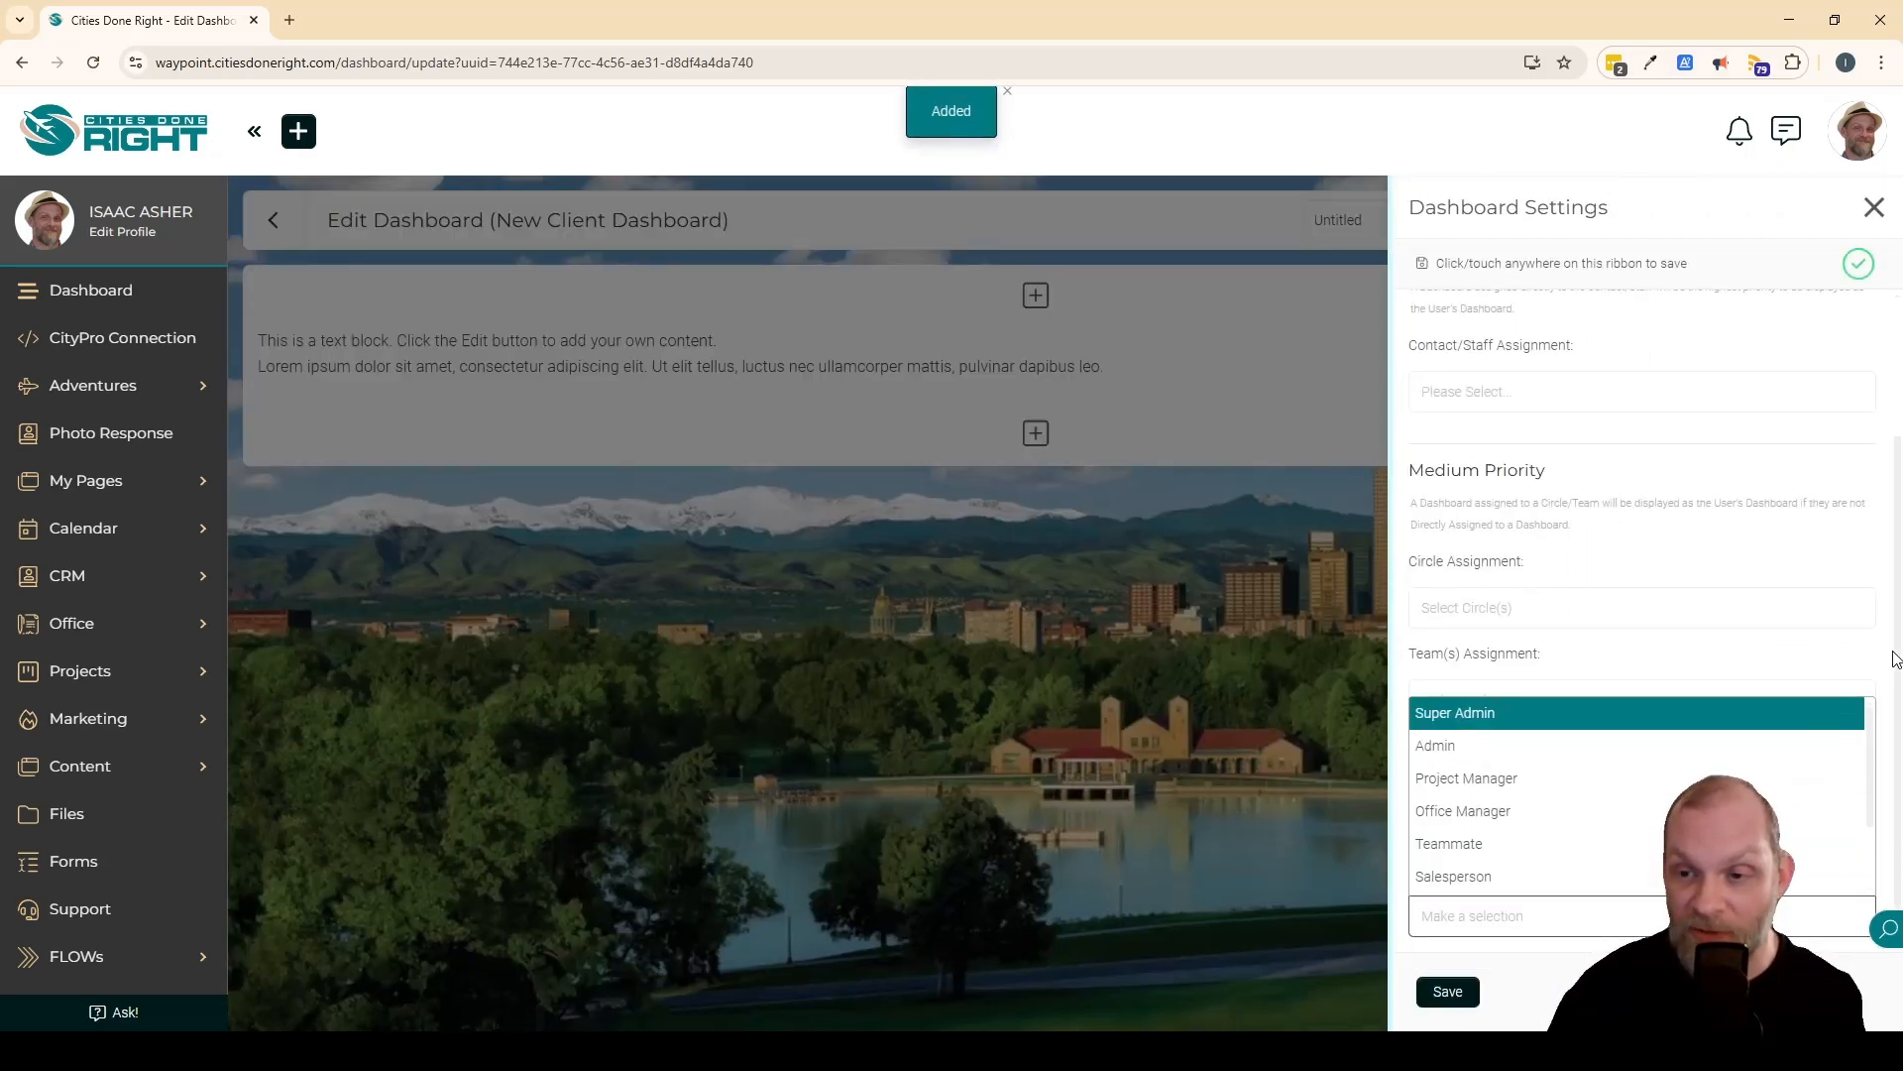
pyautogui.click(1447, 992)
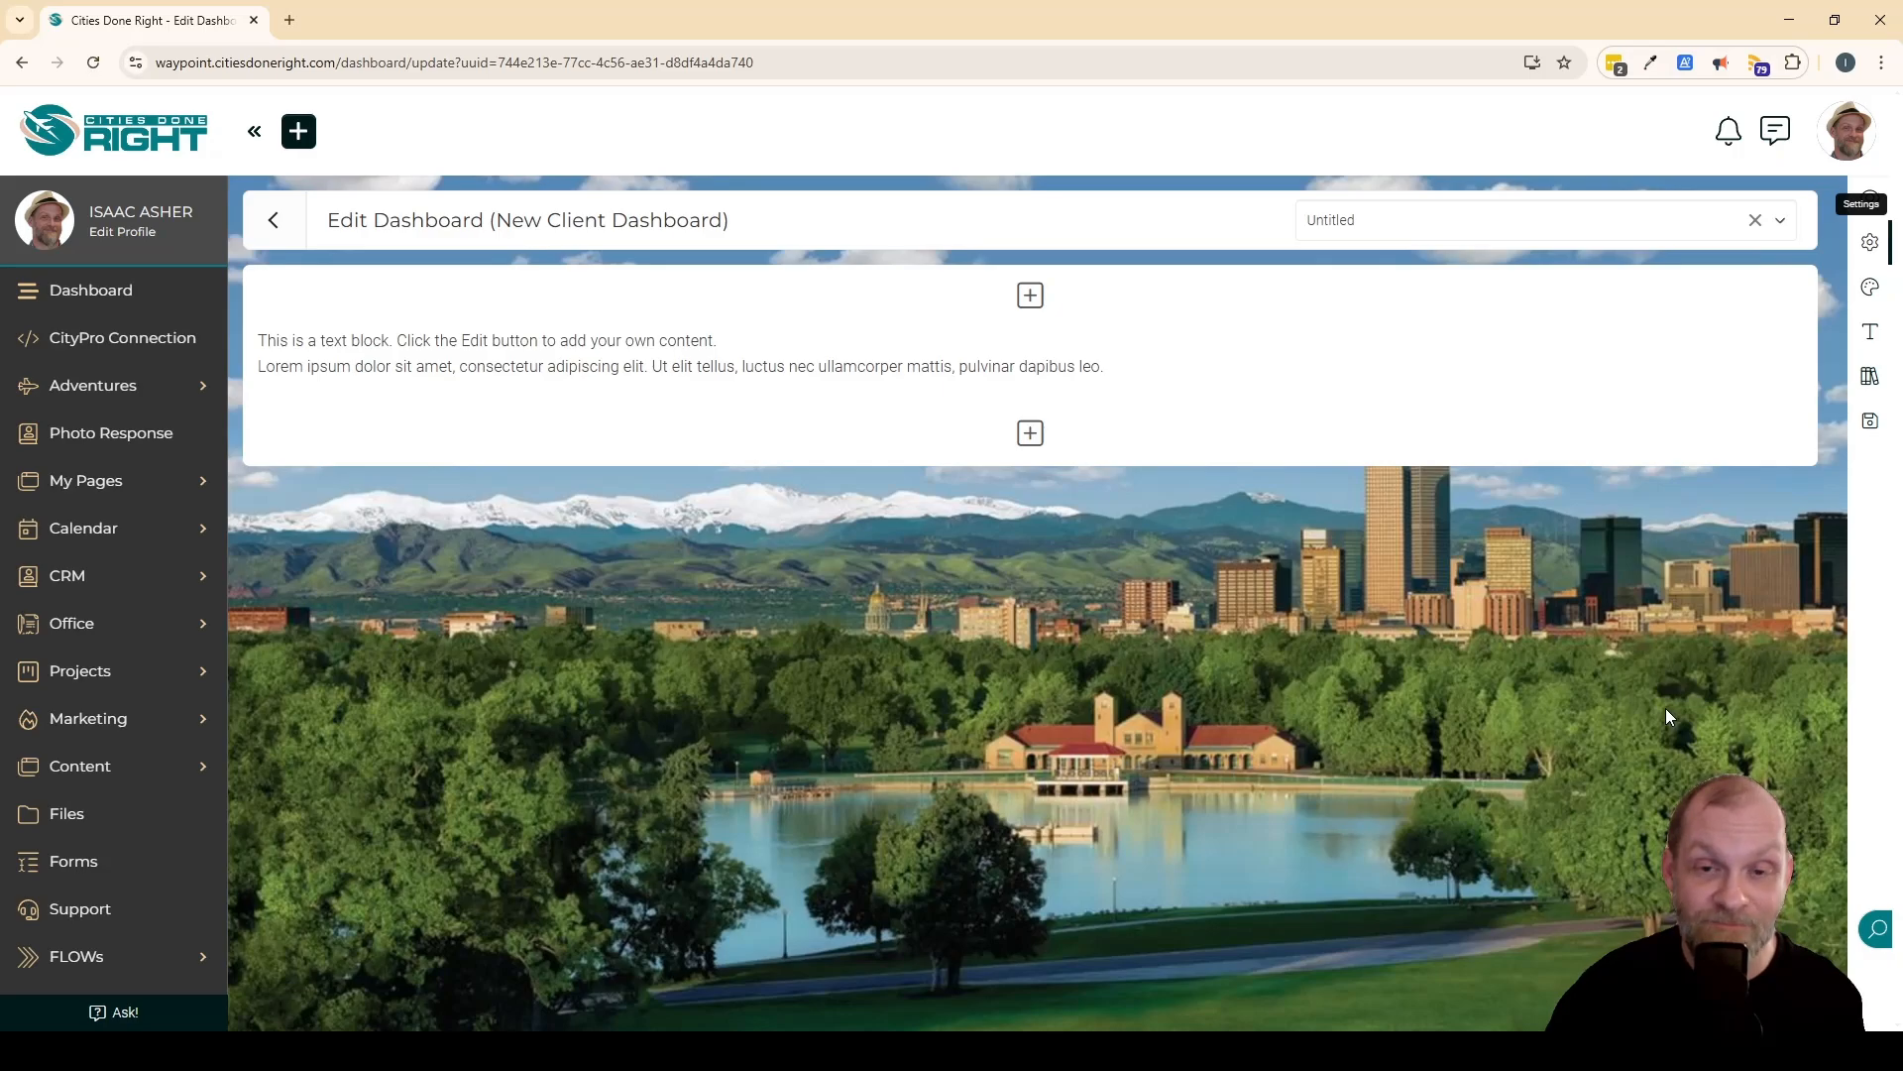
# Step: Add a Reporting Block below the text block showing 4 tiles: Total Prospects, Total Leads, Total Revenue and Open Estimates
pyautogui.moveTo(921, 370)
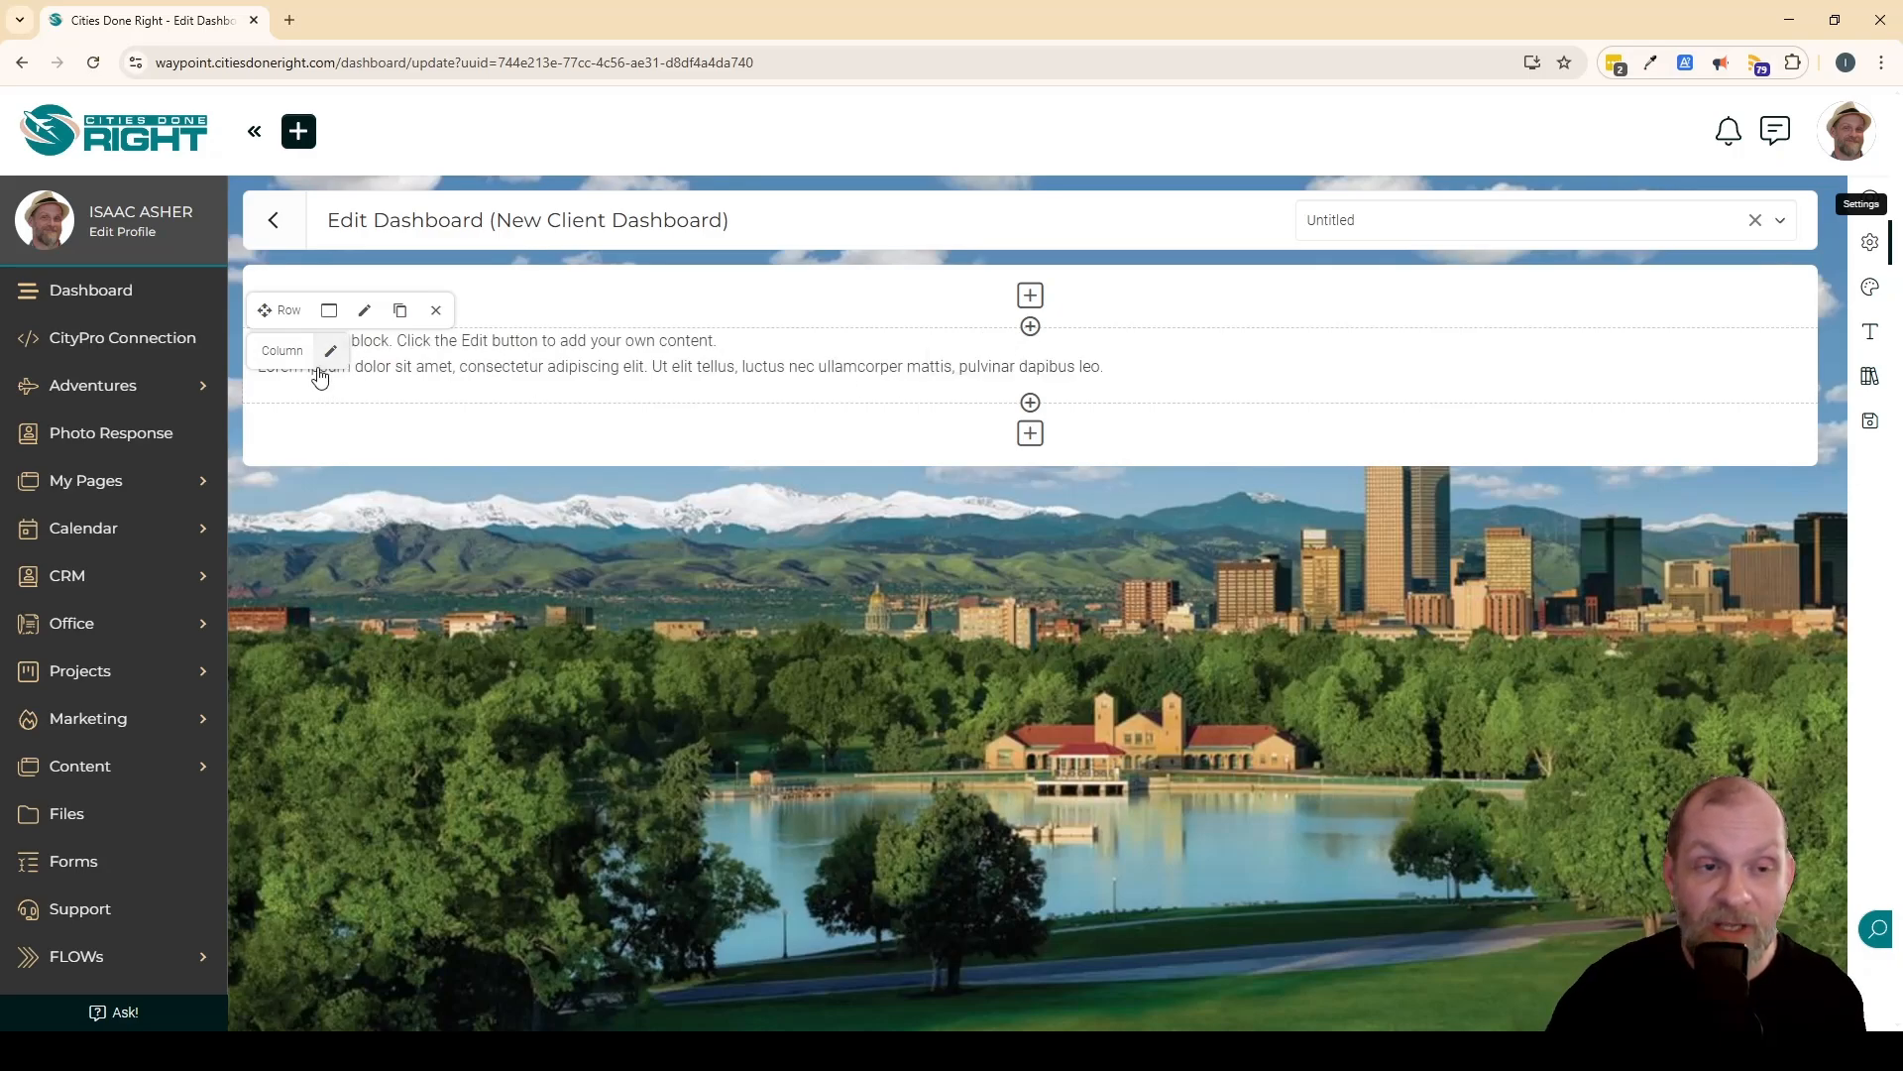
pyautogui.click(1030, 405)
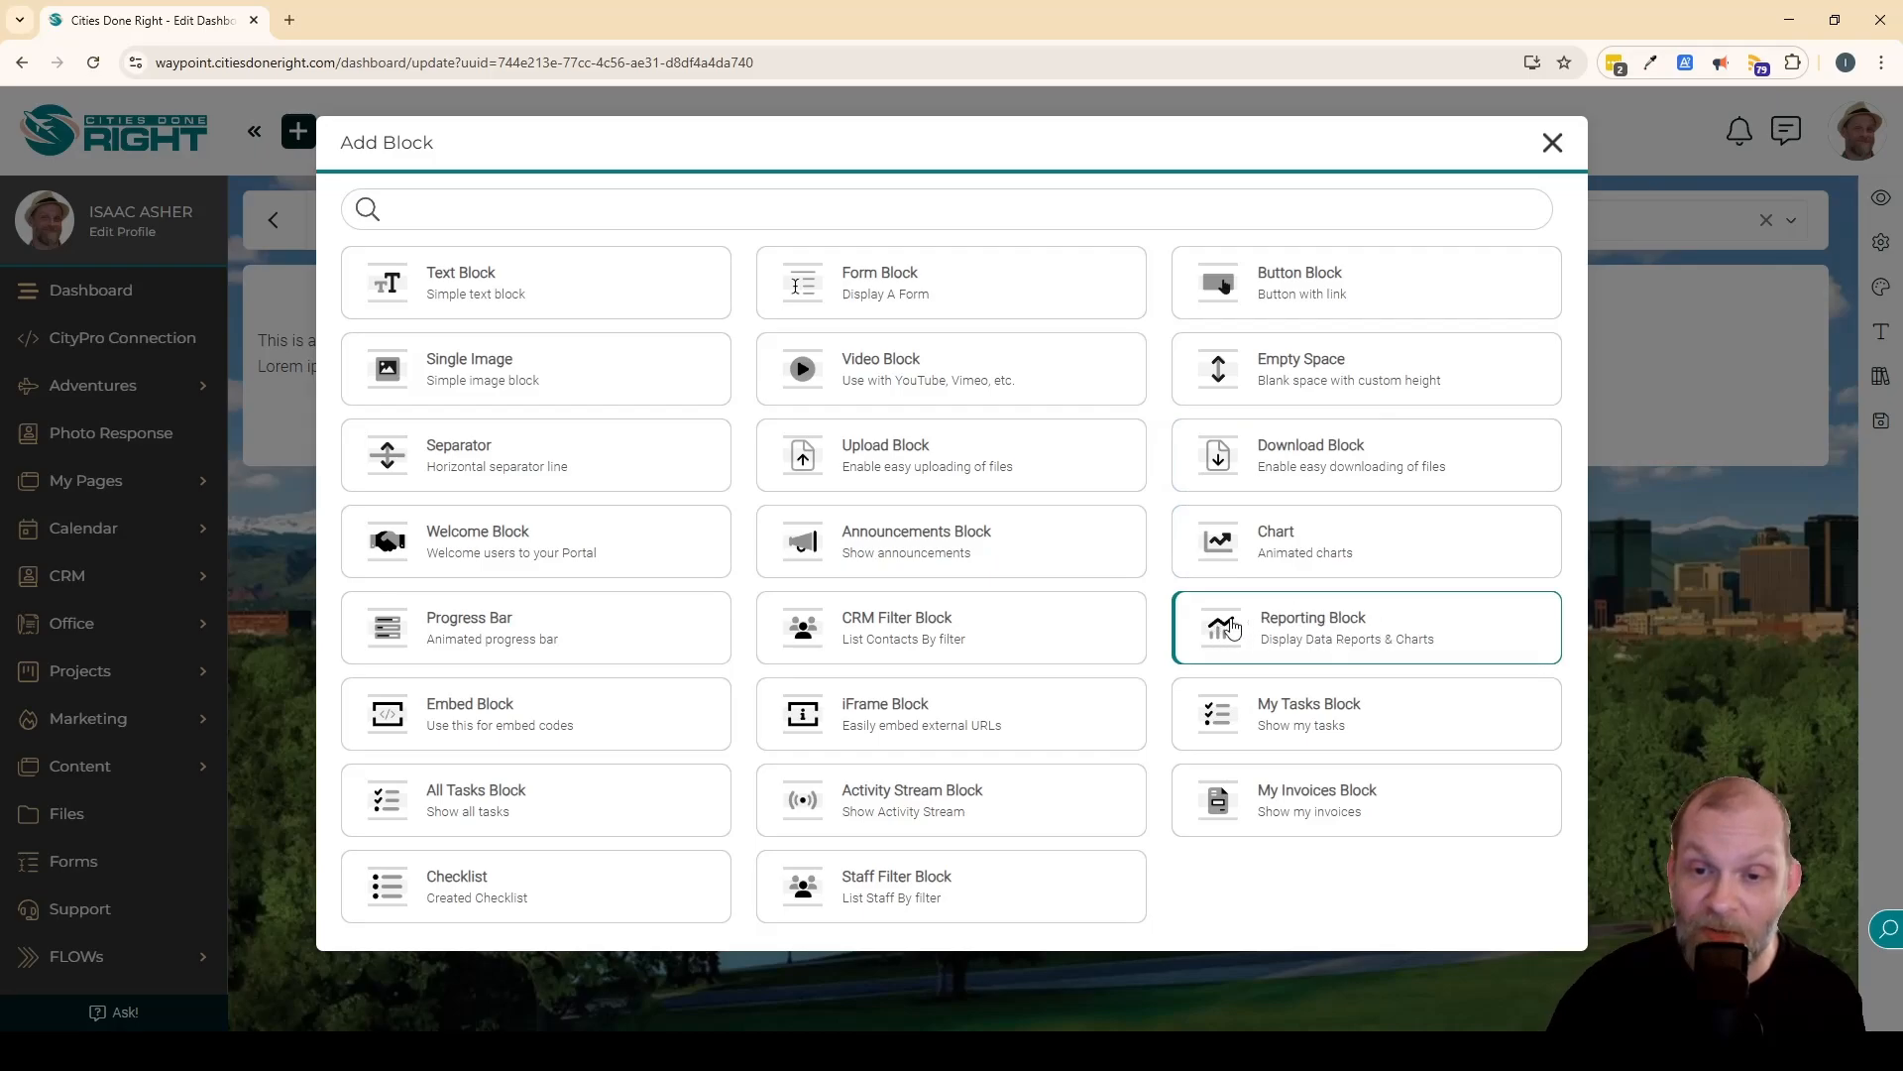
pyautogui.click(1418, 634)
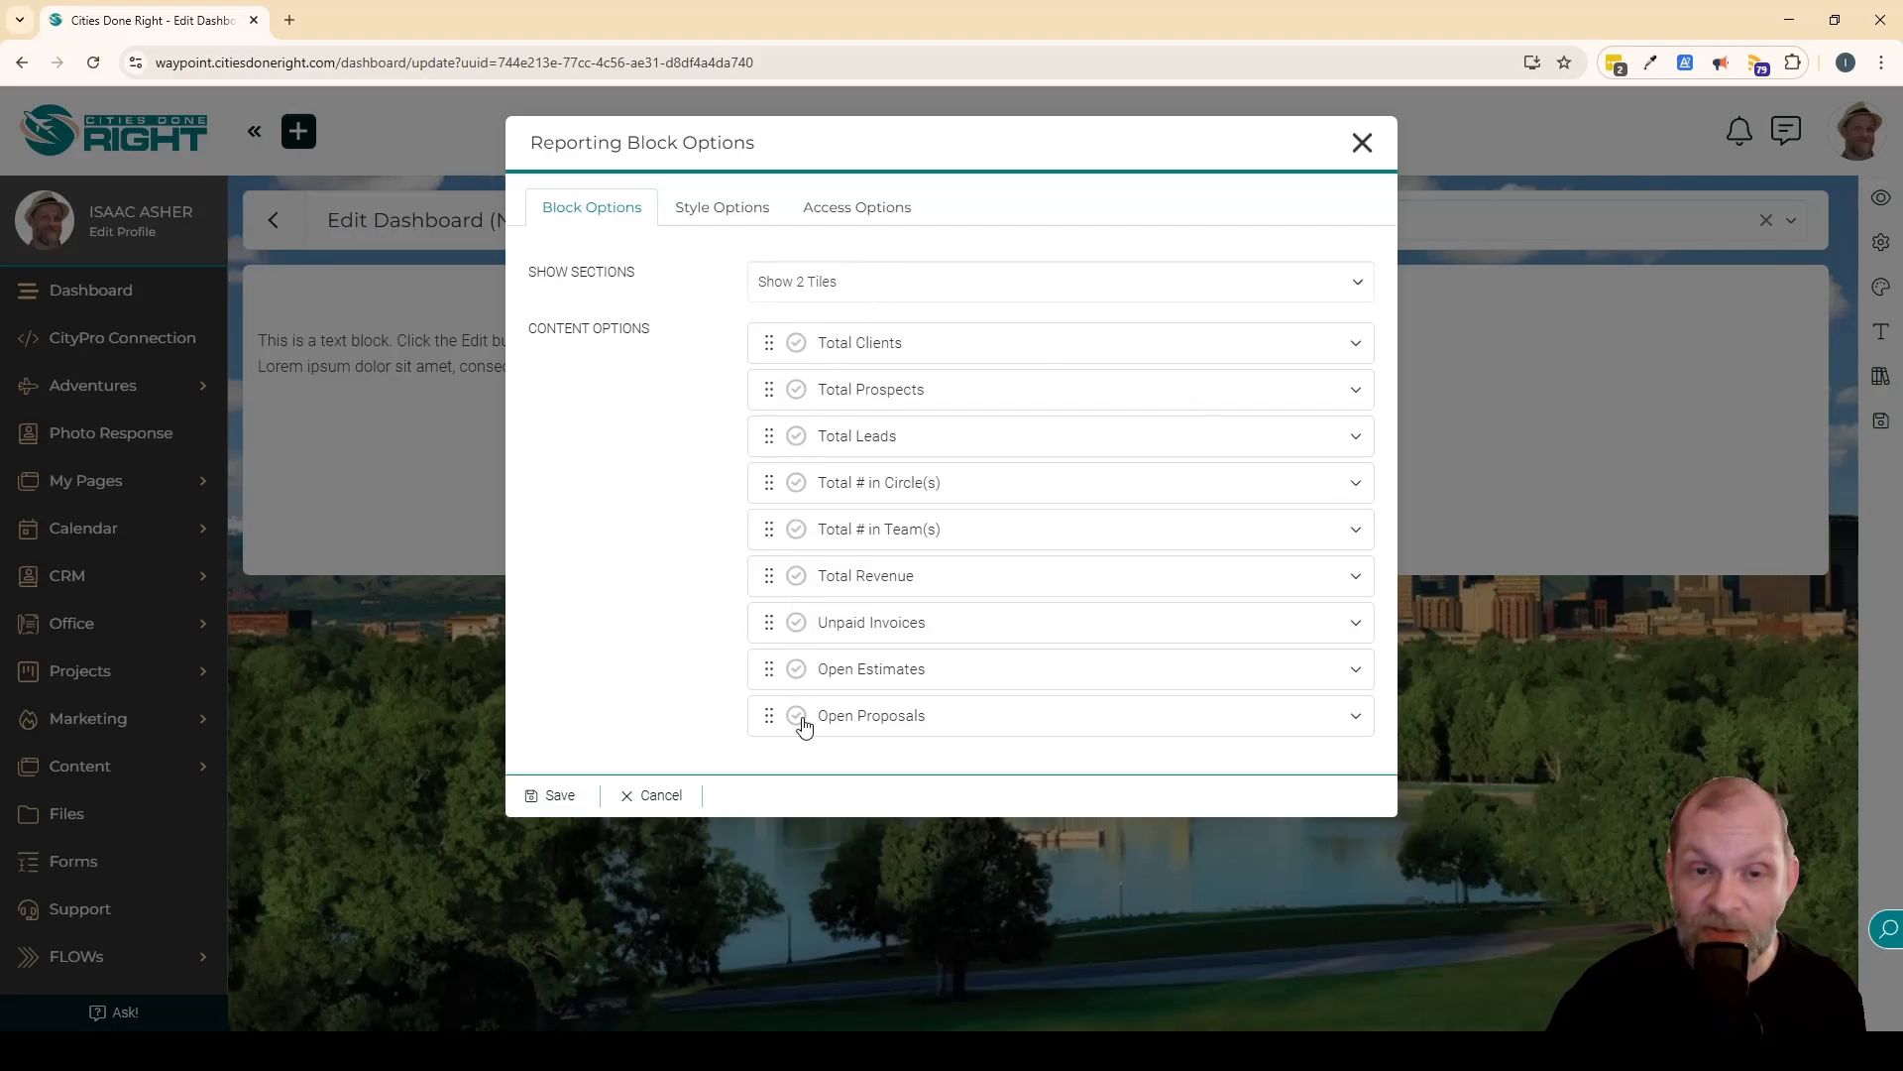
pyautogui.click(834, 285)
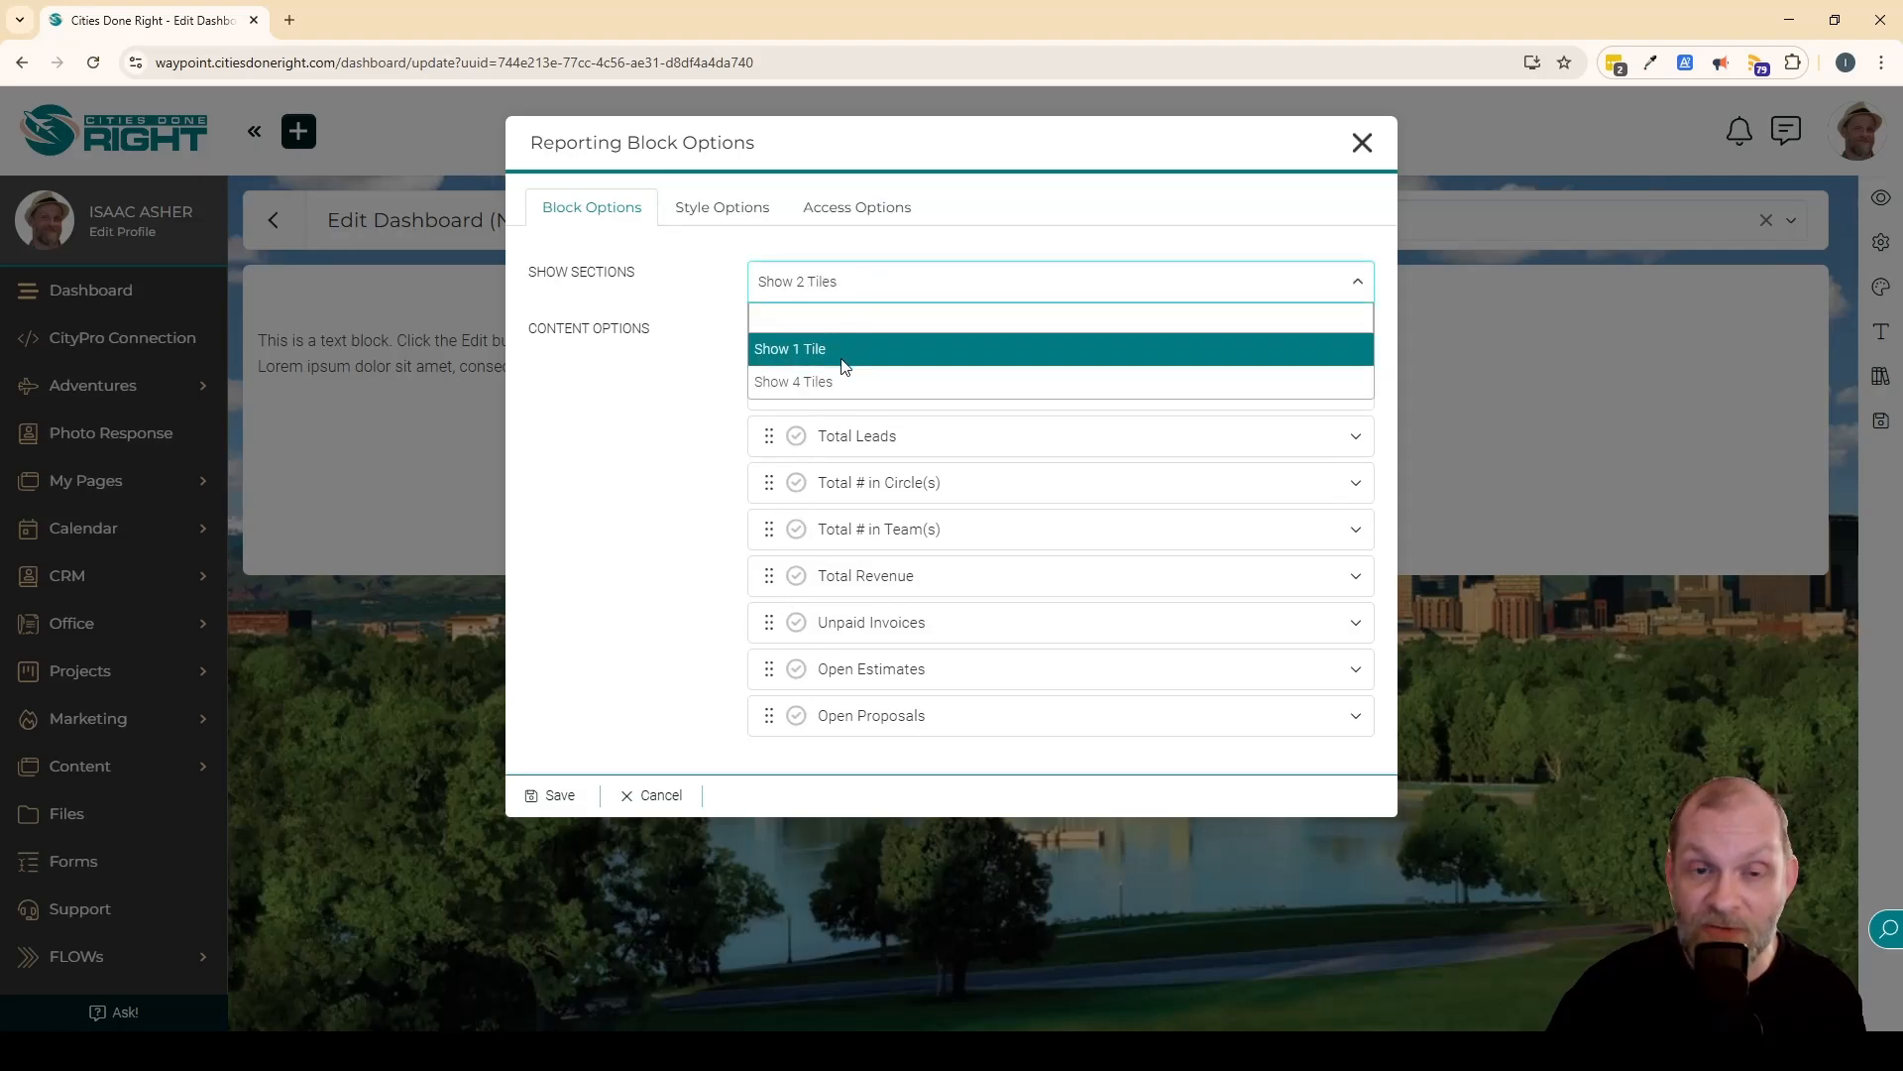
pyautogui.click(824, 382)
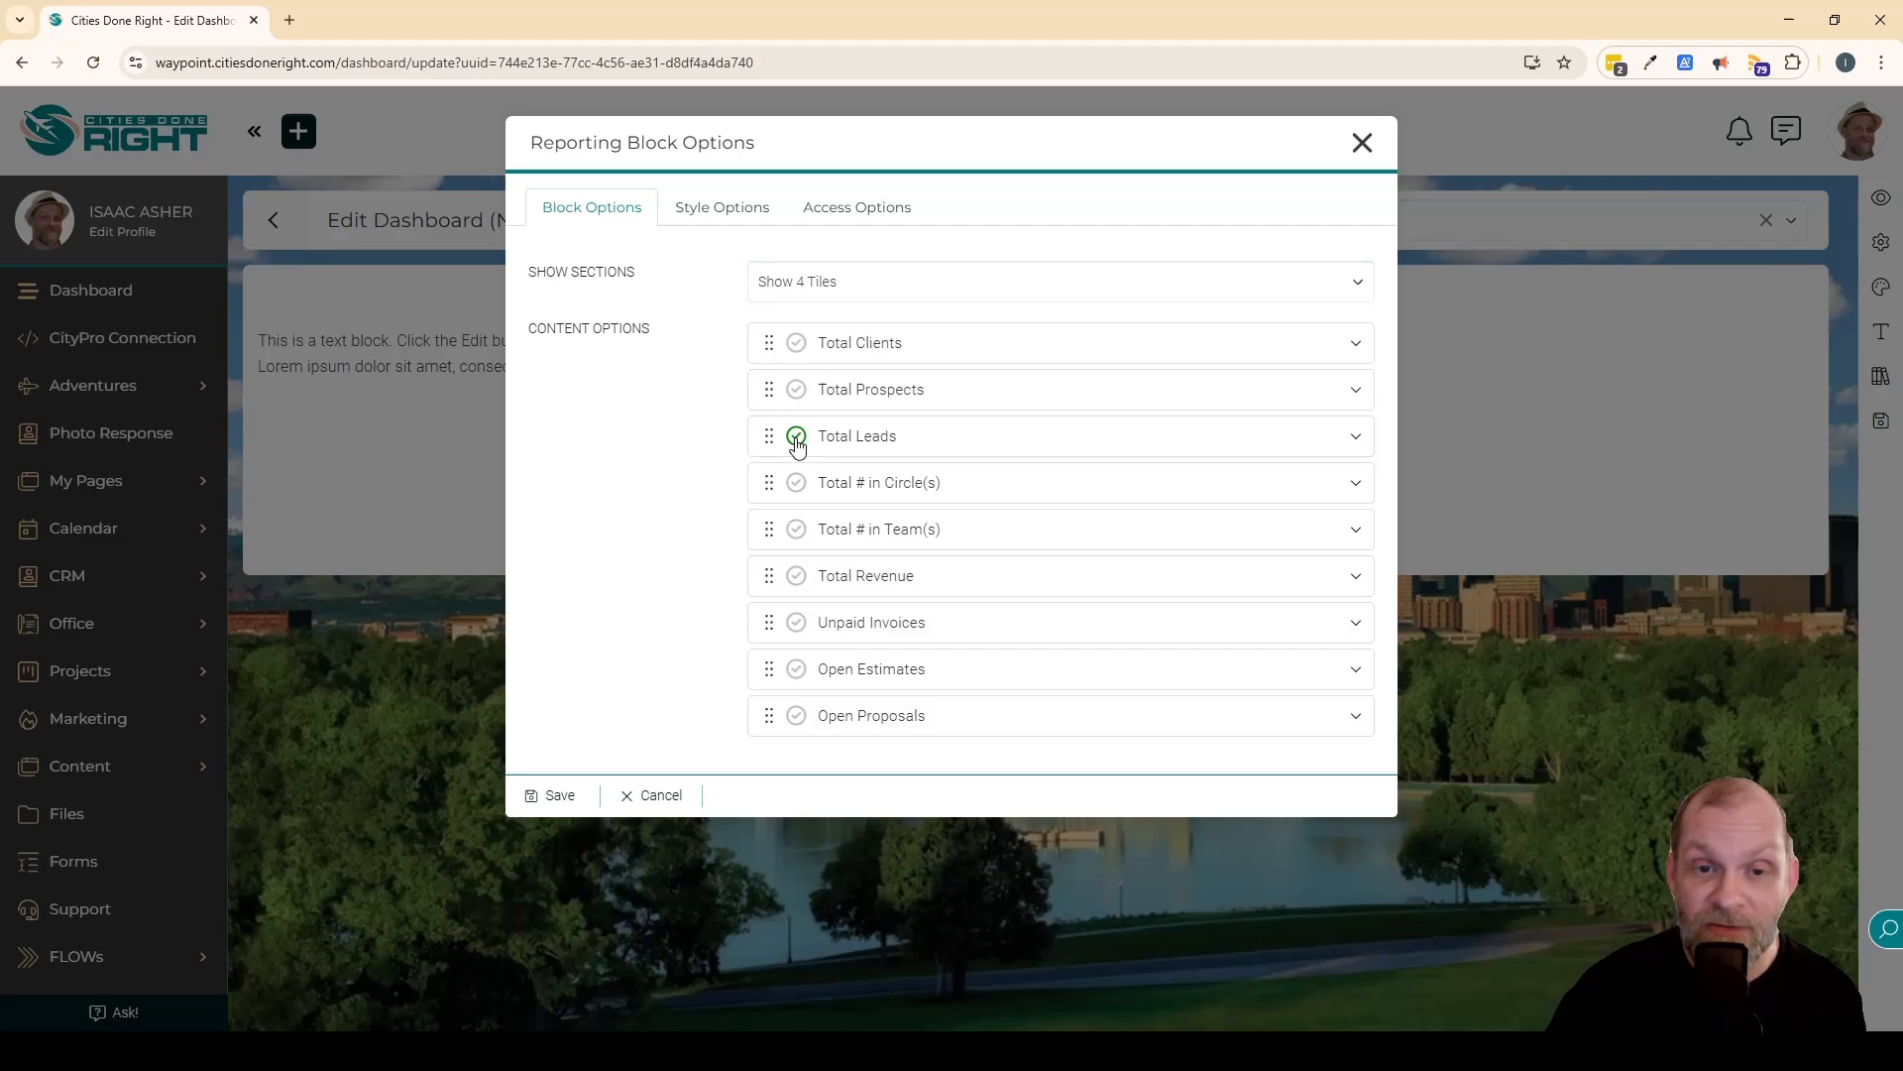
pyautogui.click(798, 394)
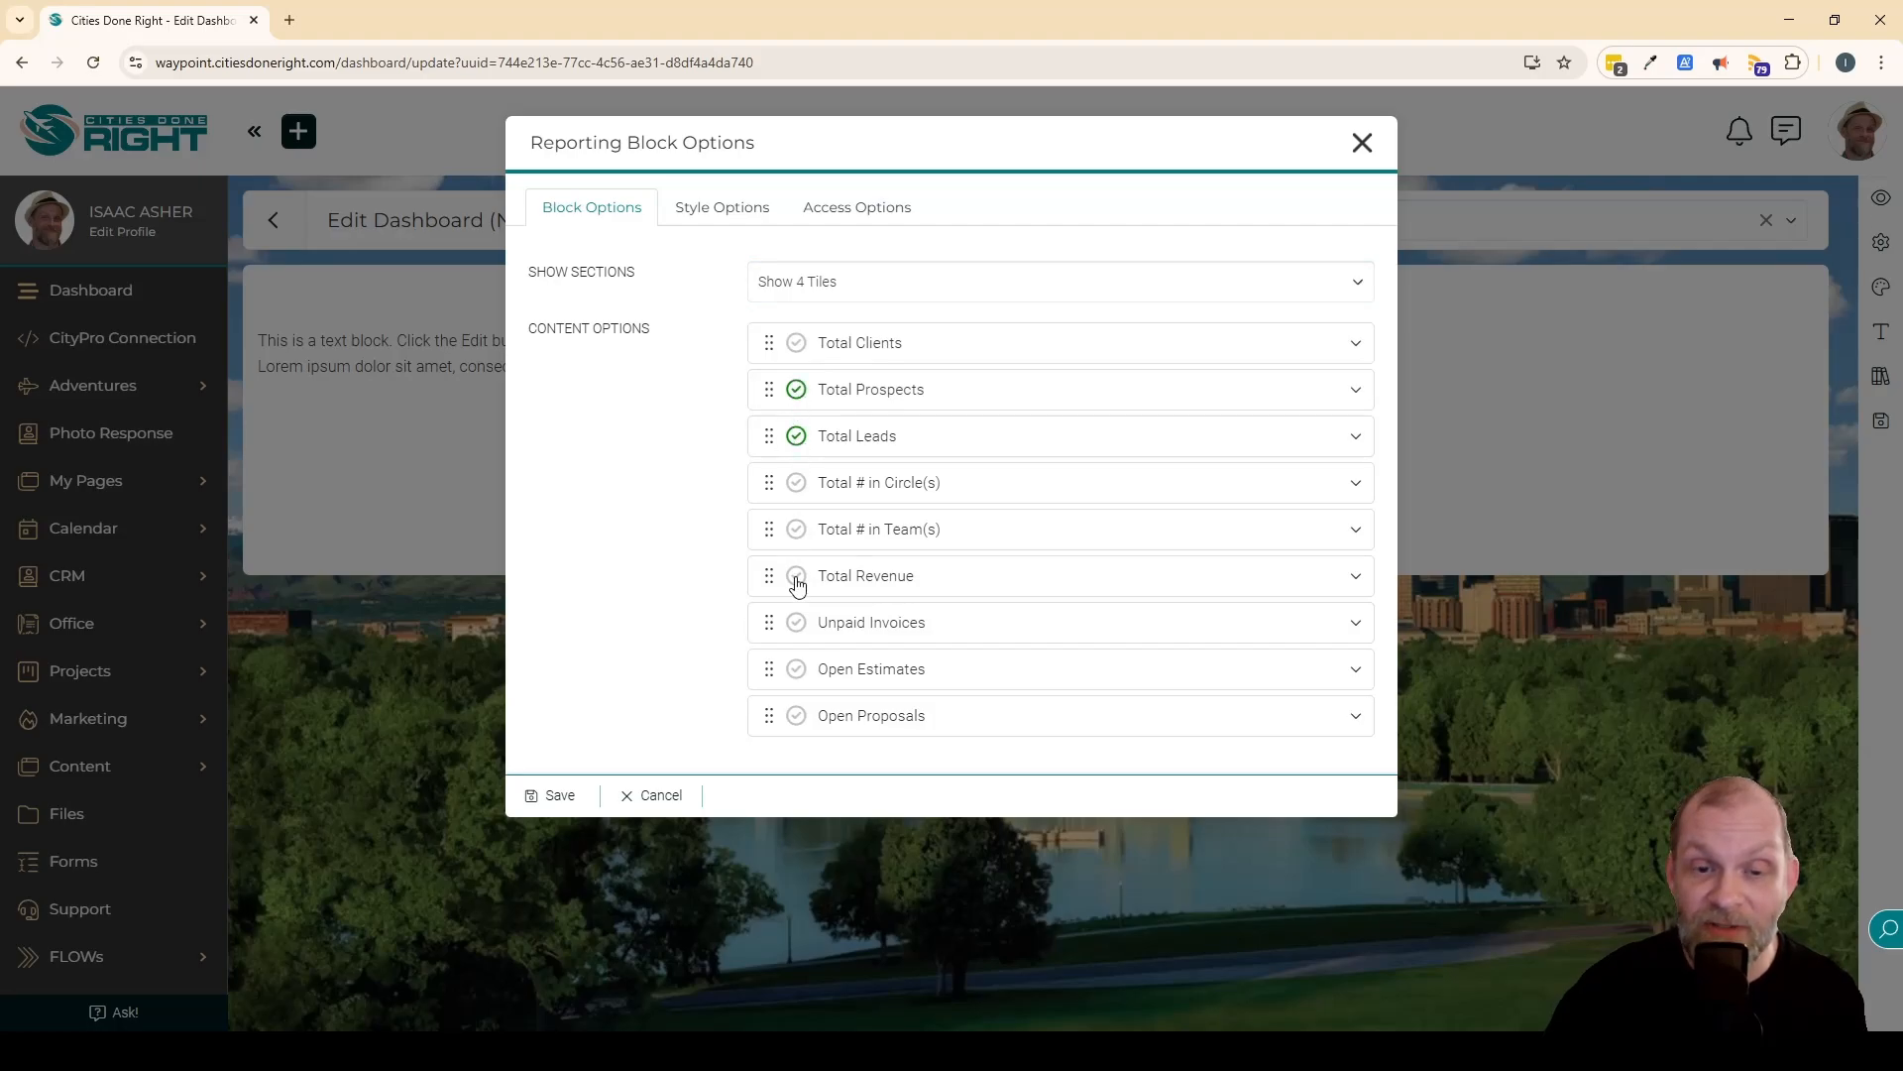
pyautogui.click(798, 579)
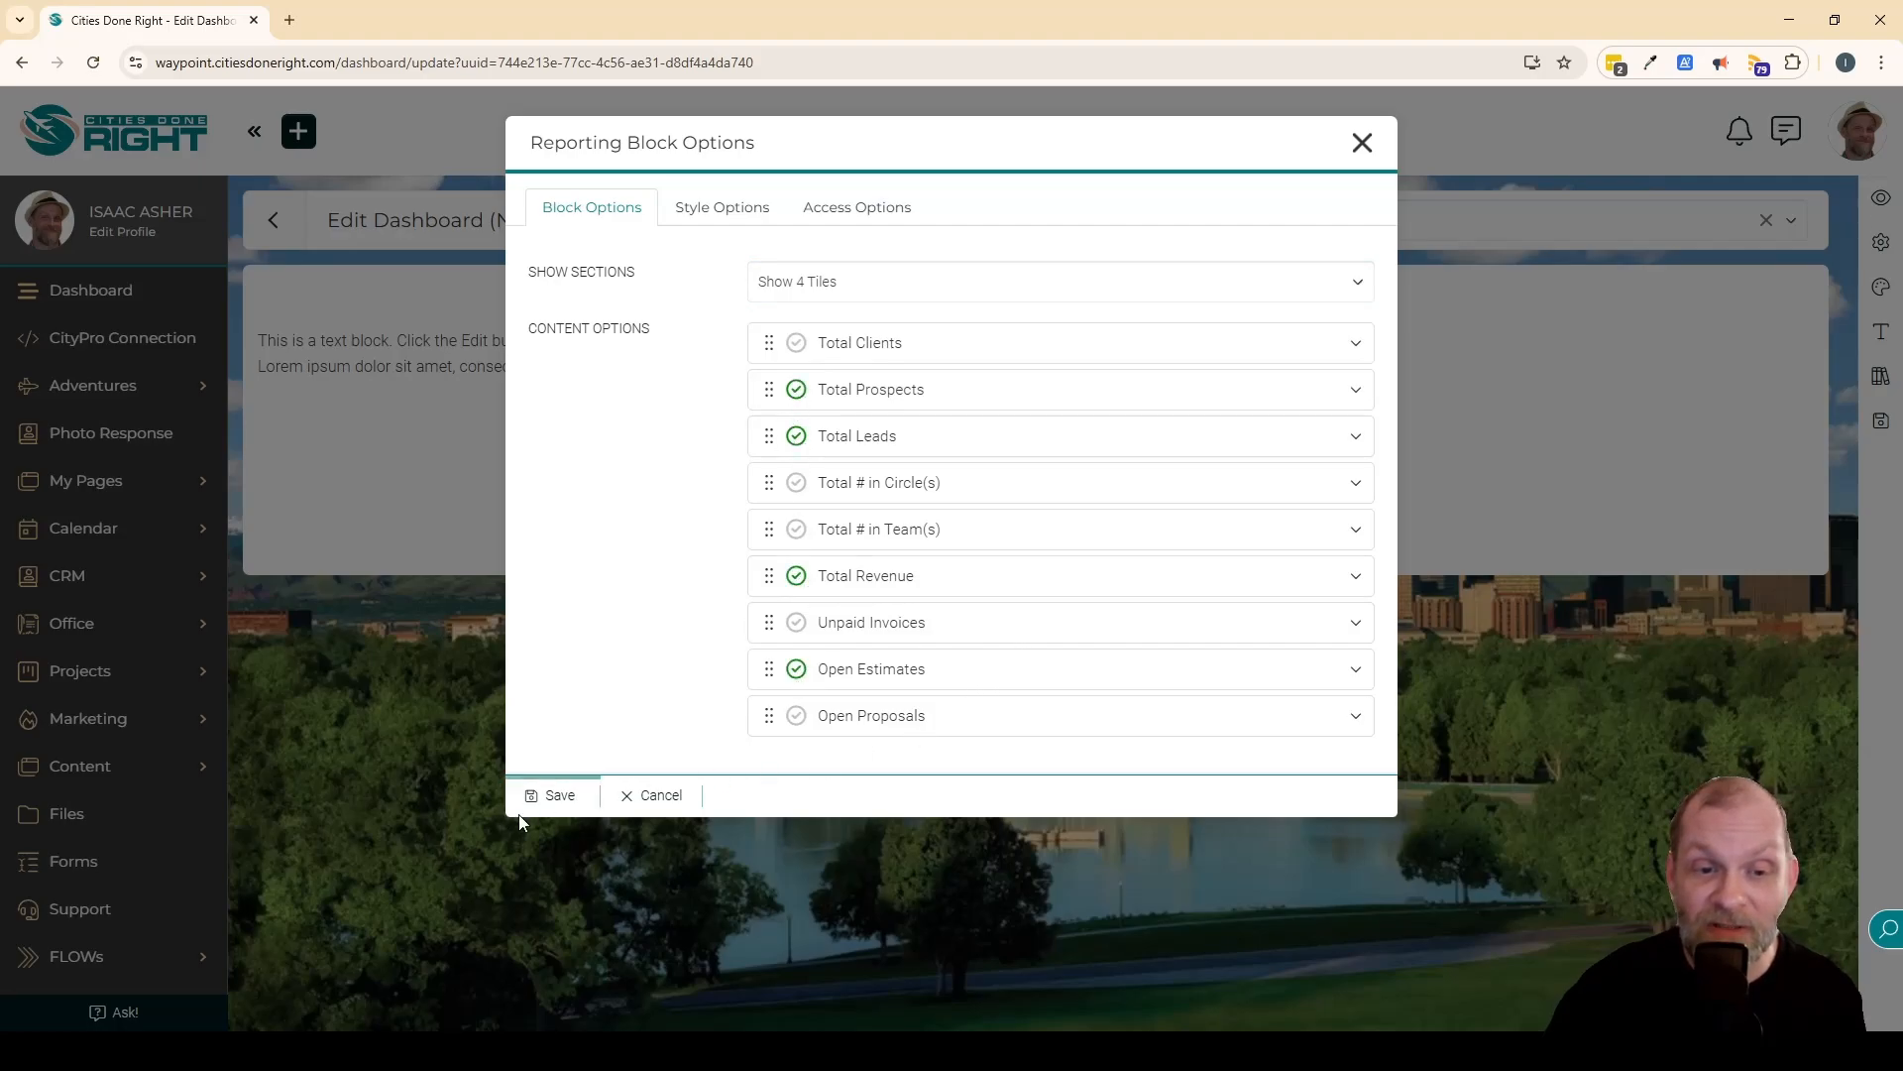
pyautogui.click(561, 799)
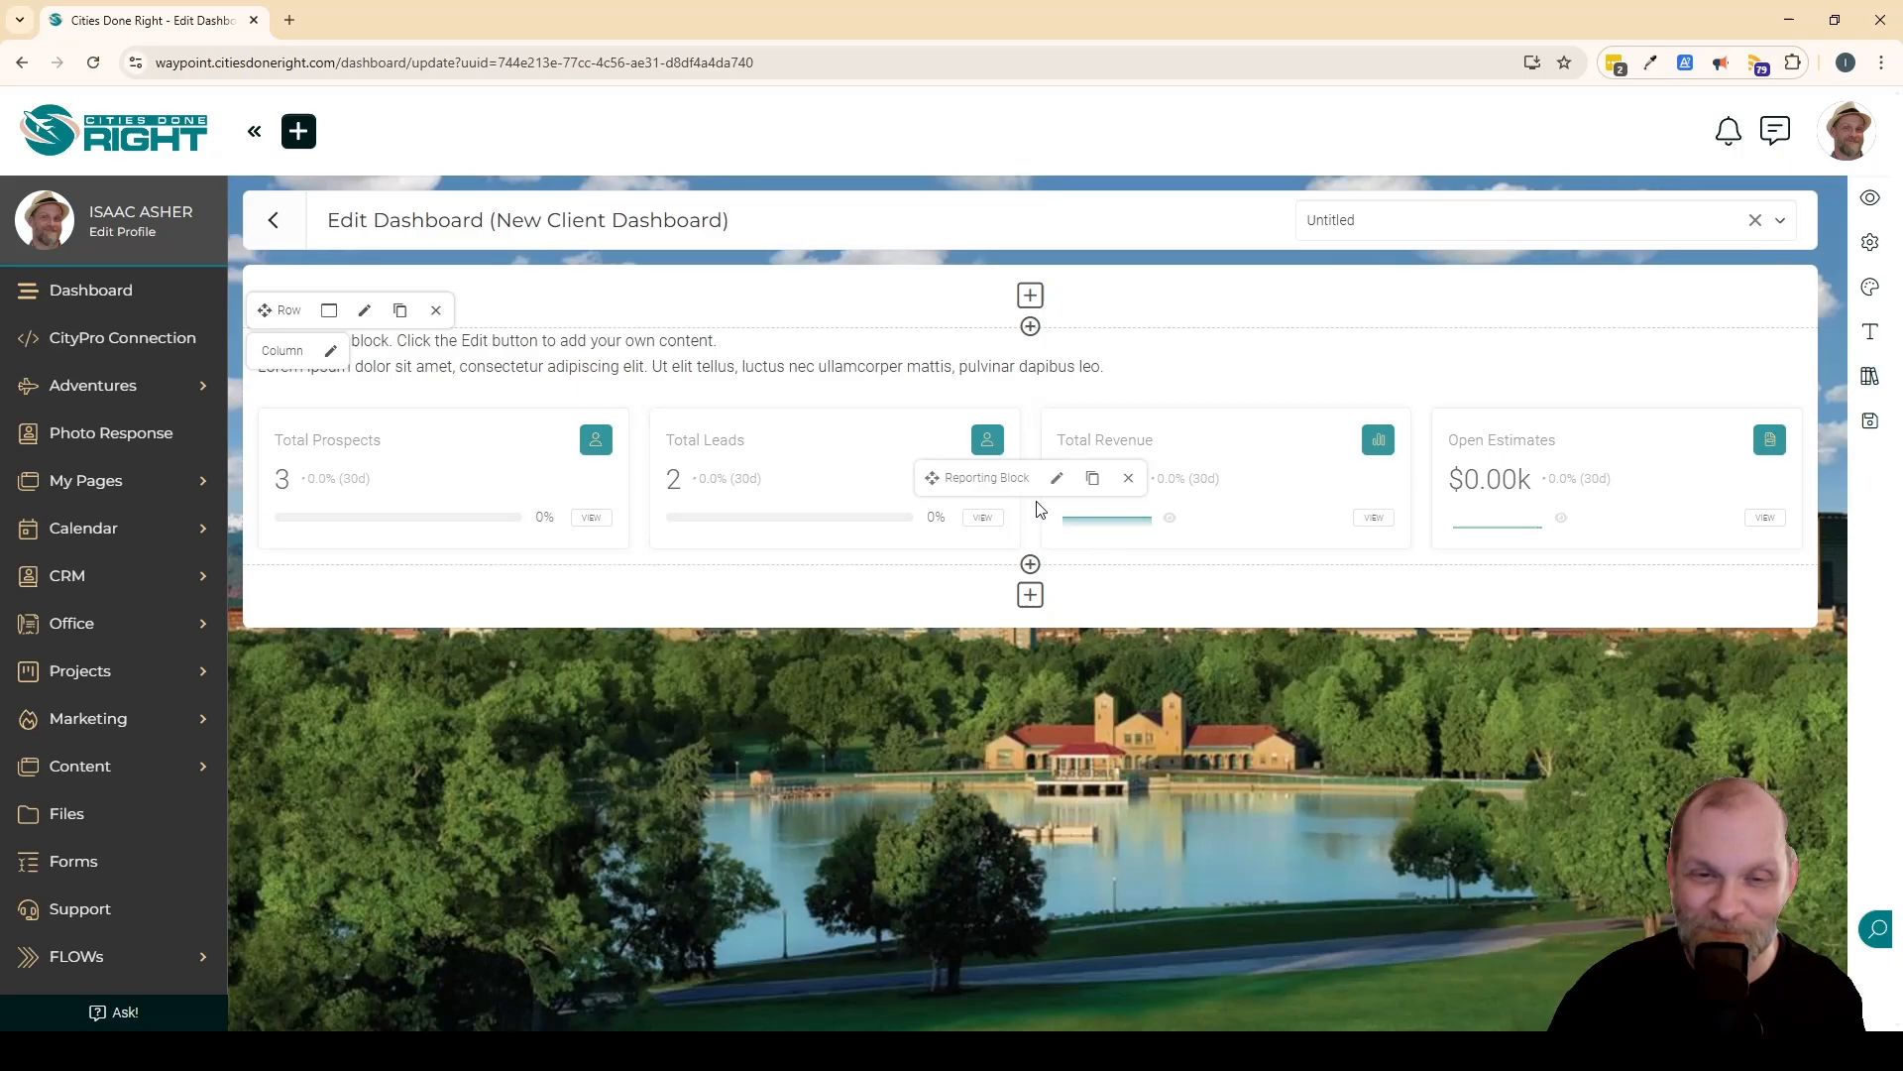
# Step: Remove the Reporting Block and the placeholder Text Block from the dashboard row
pyautogui.click(1031, 564)
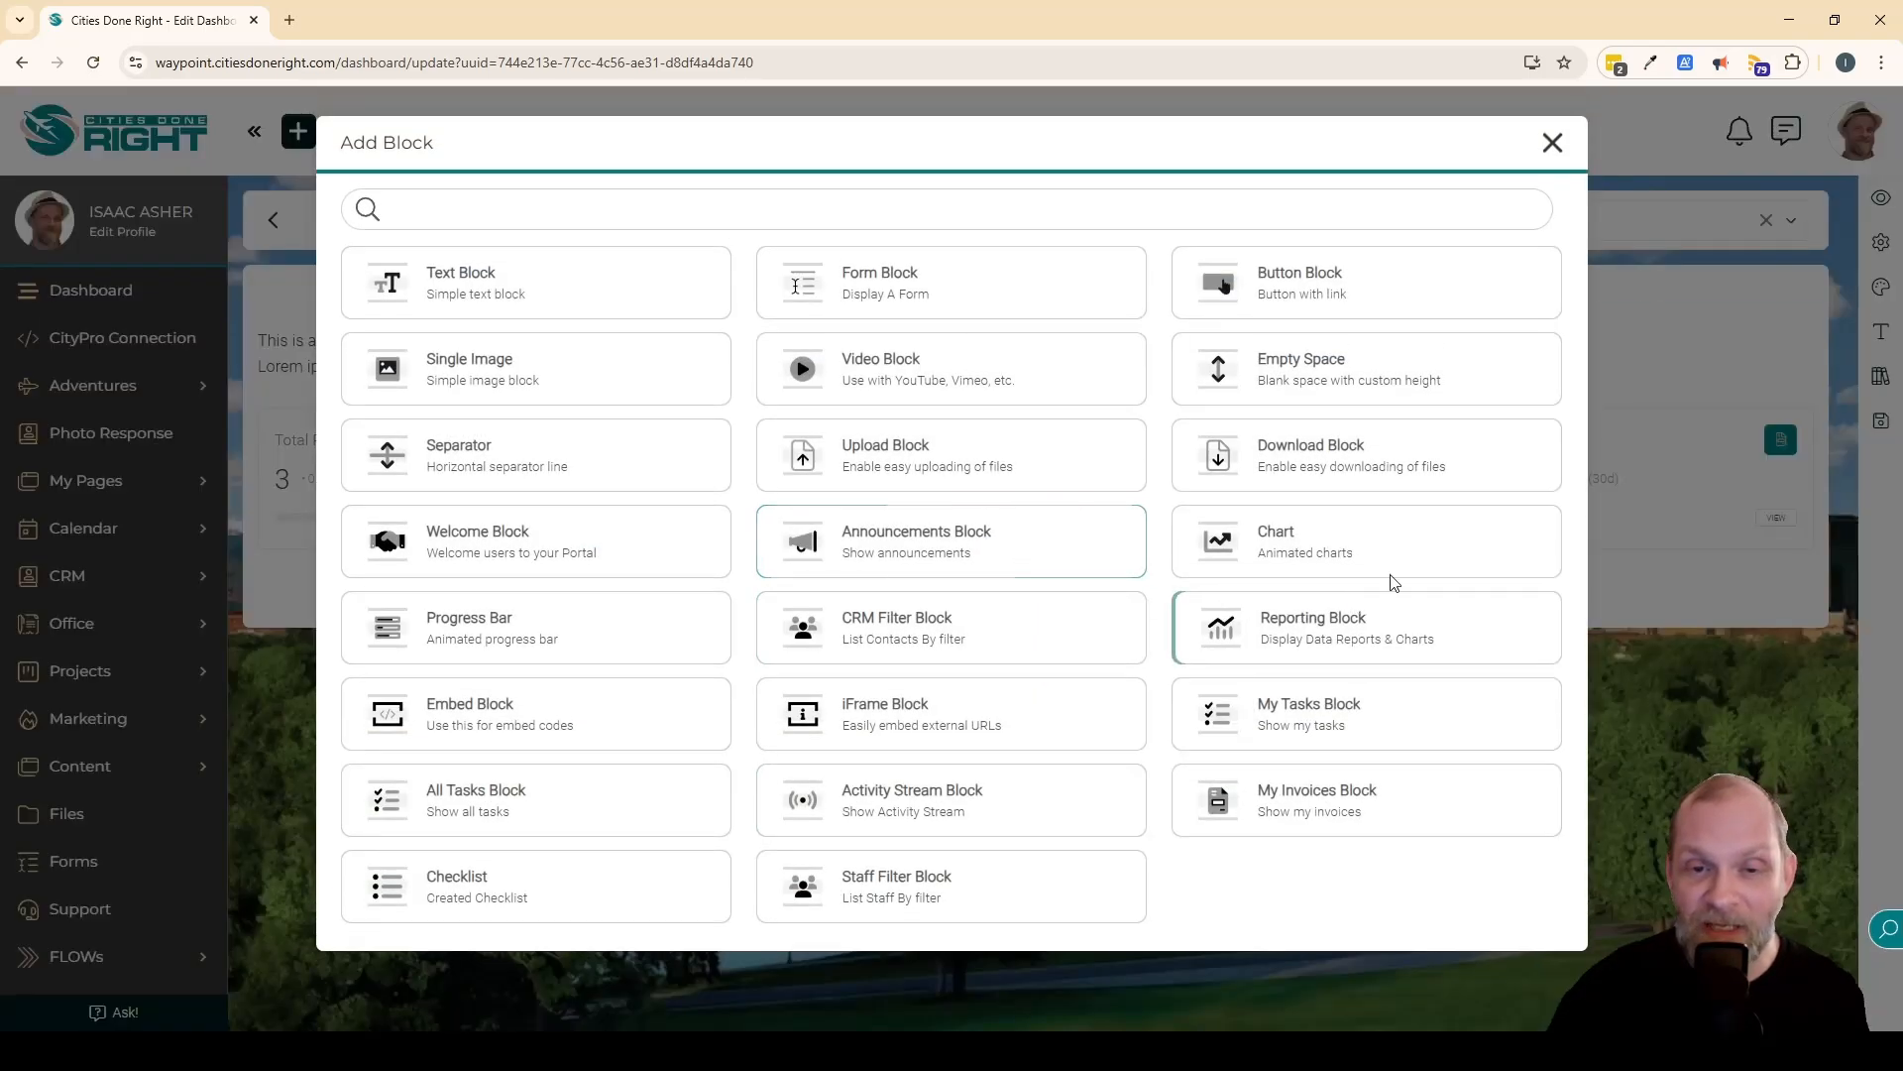
pyautogui.click(1552, 142)
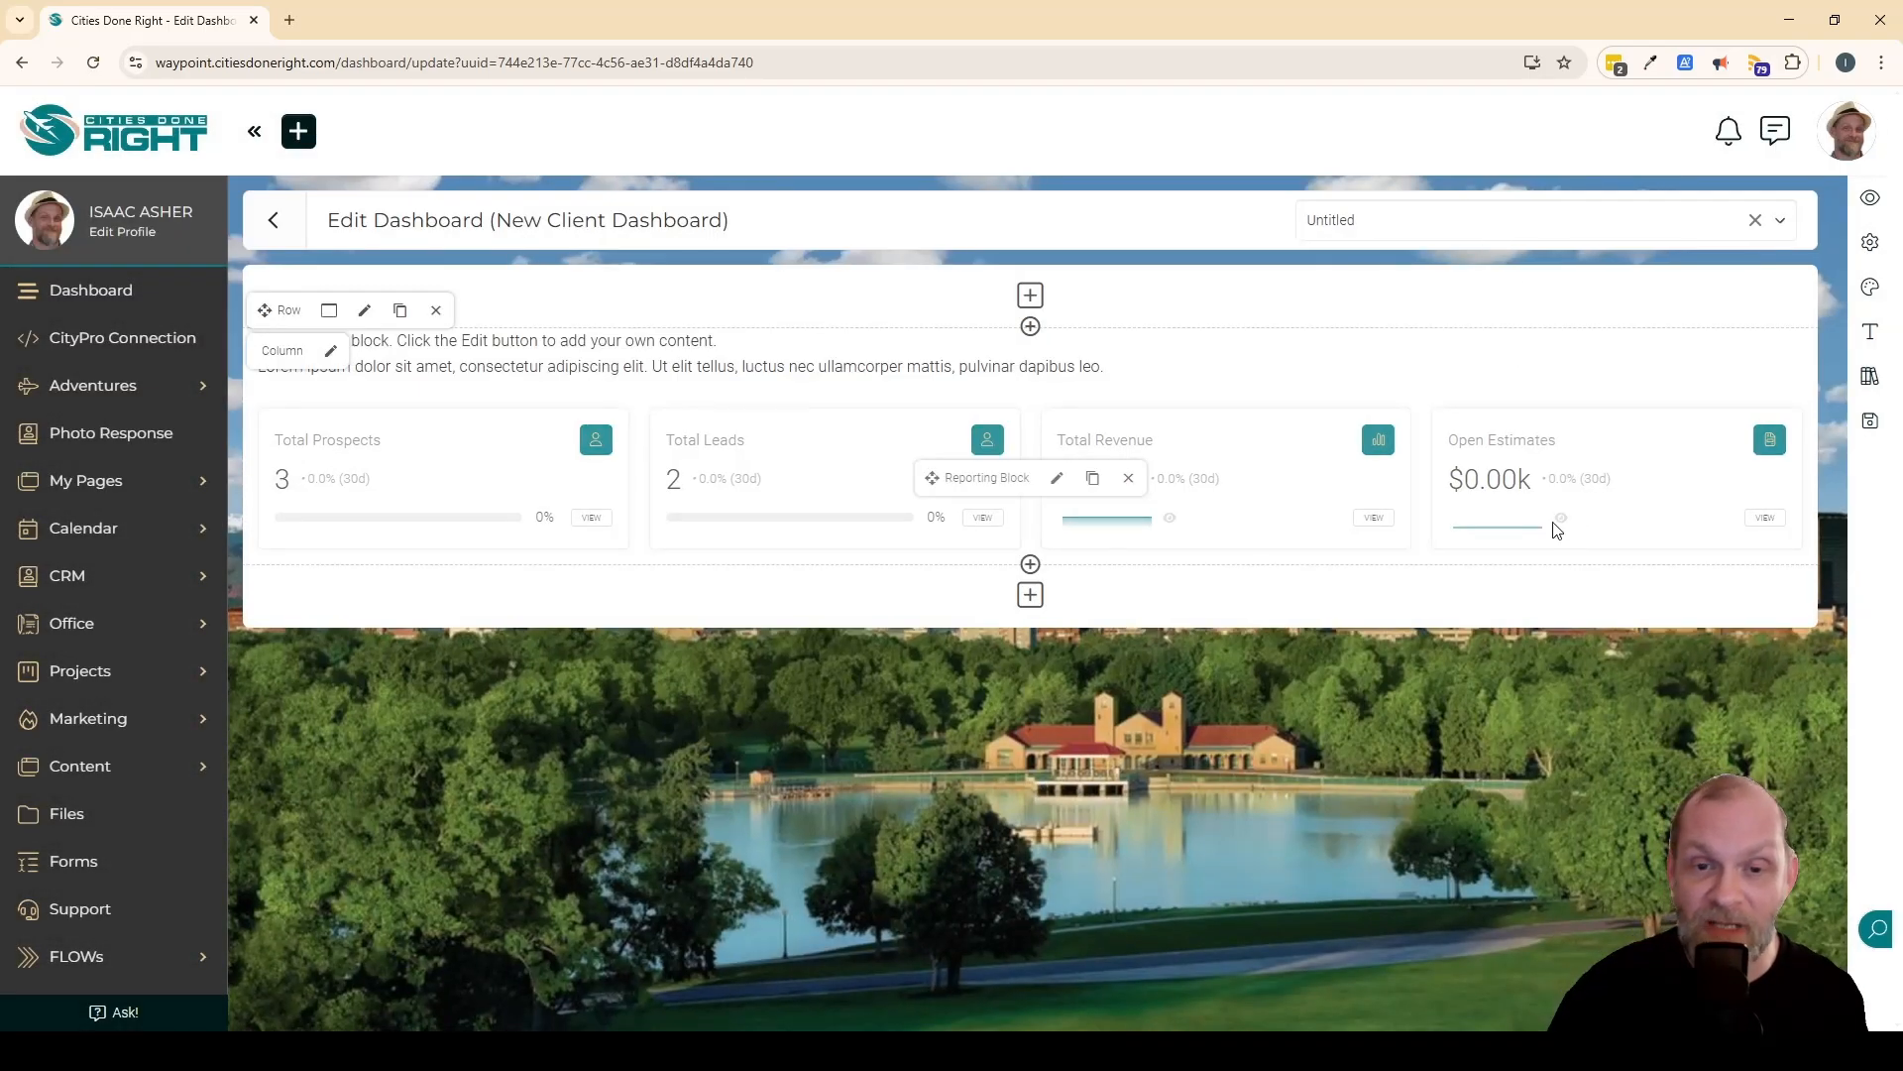
pyautogui.click(1128, 478)
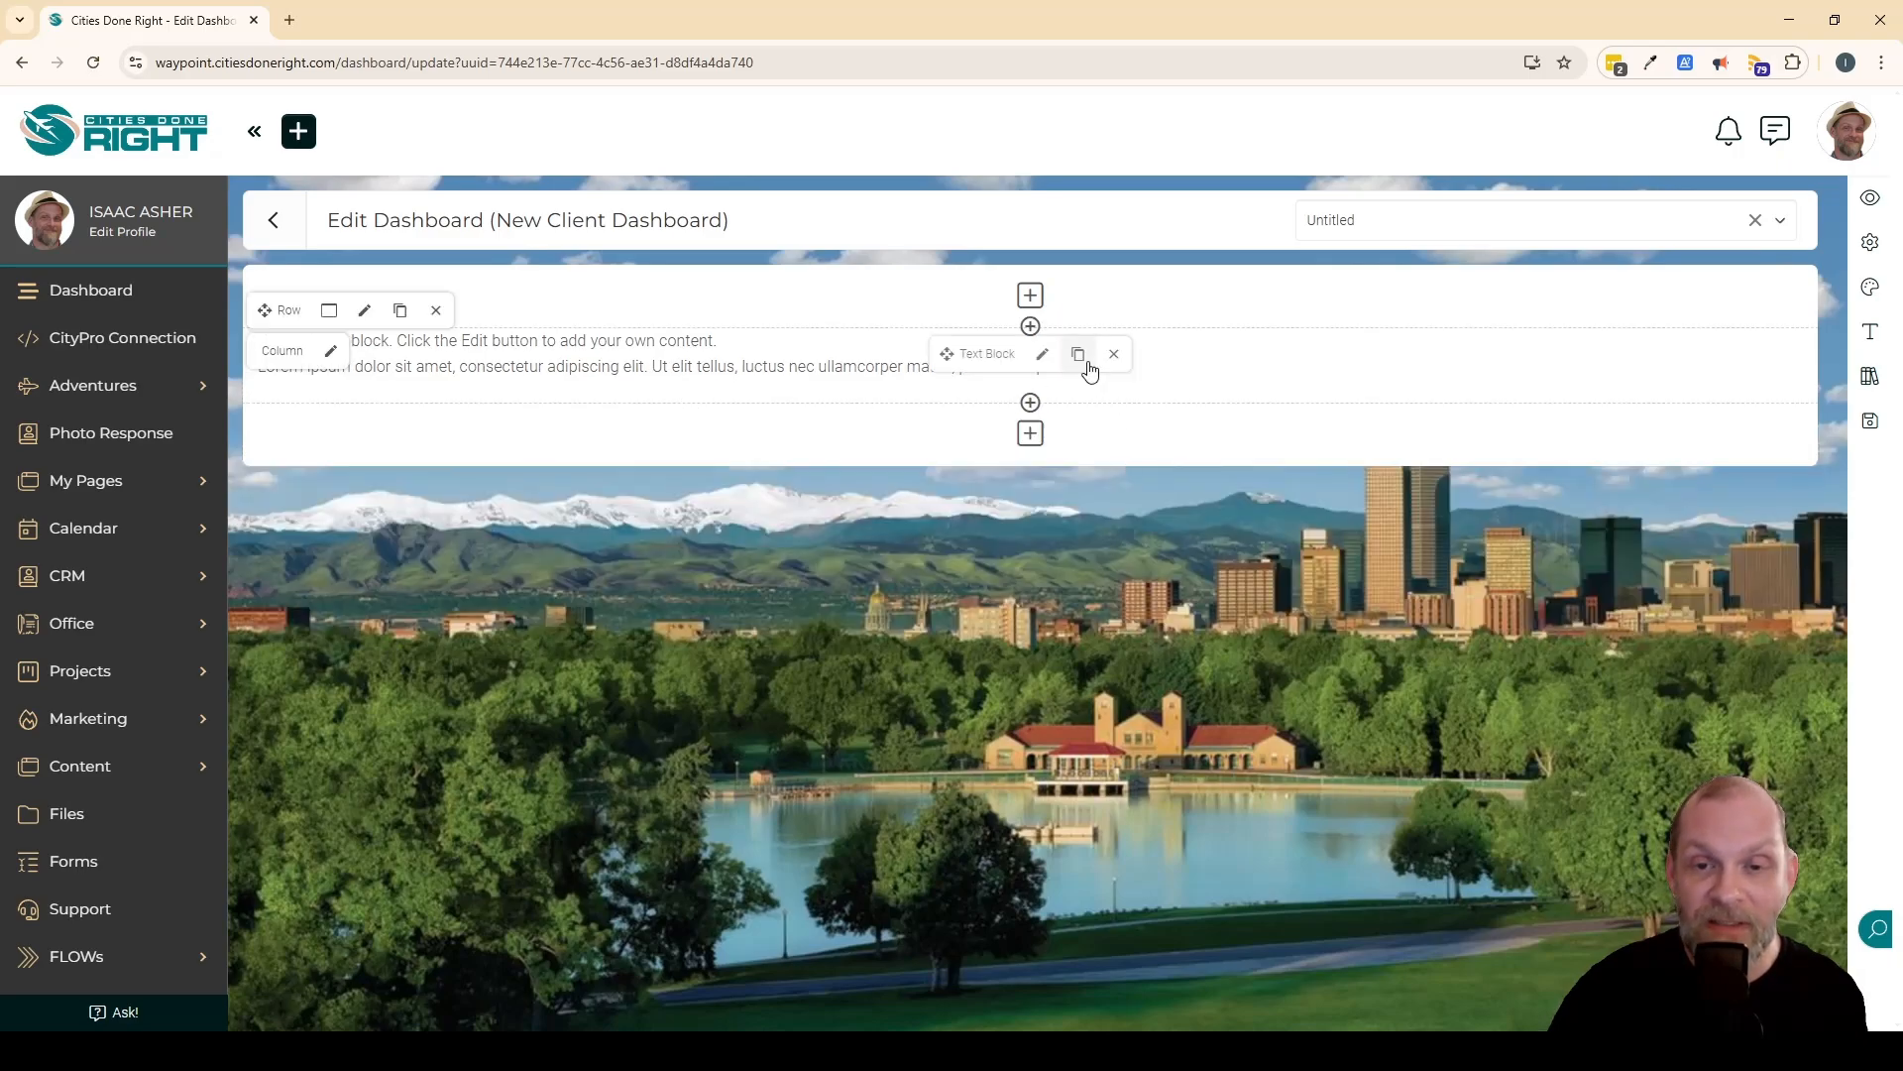
pyautogui.click(1114, 355)
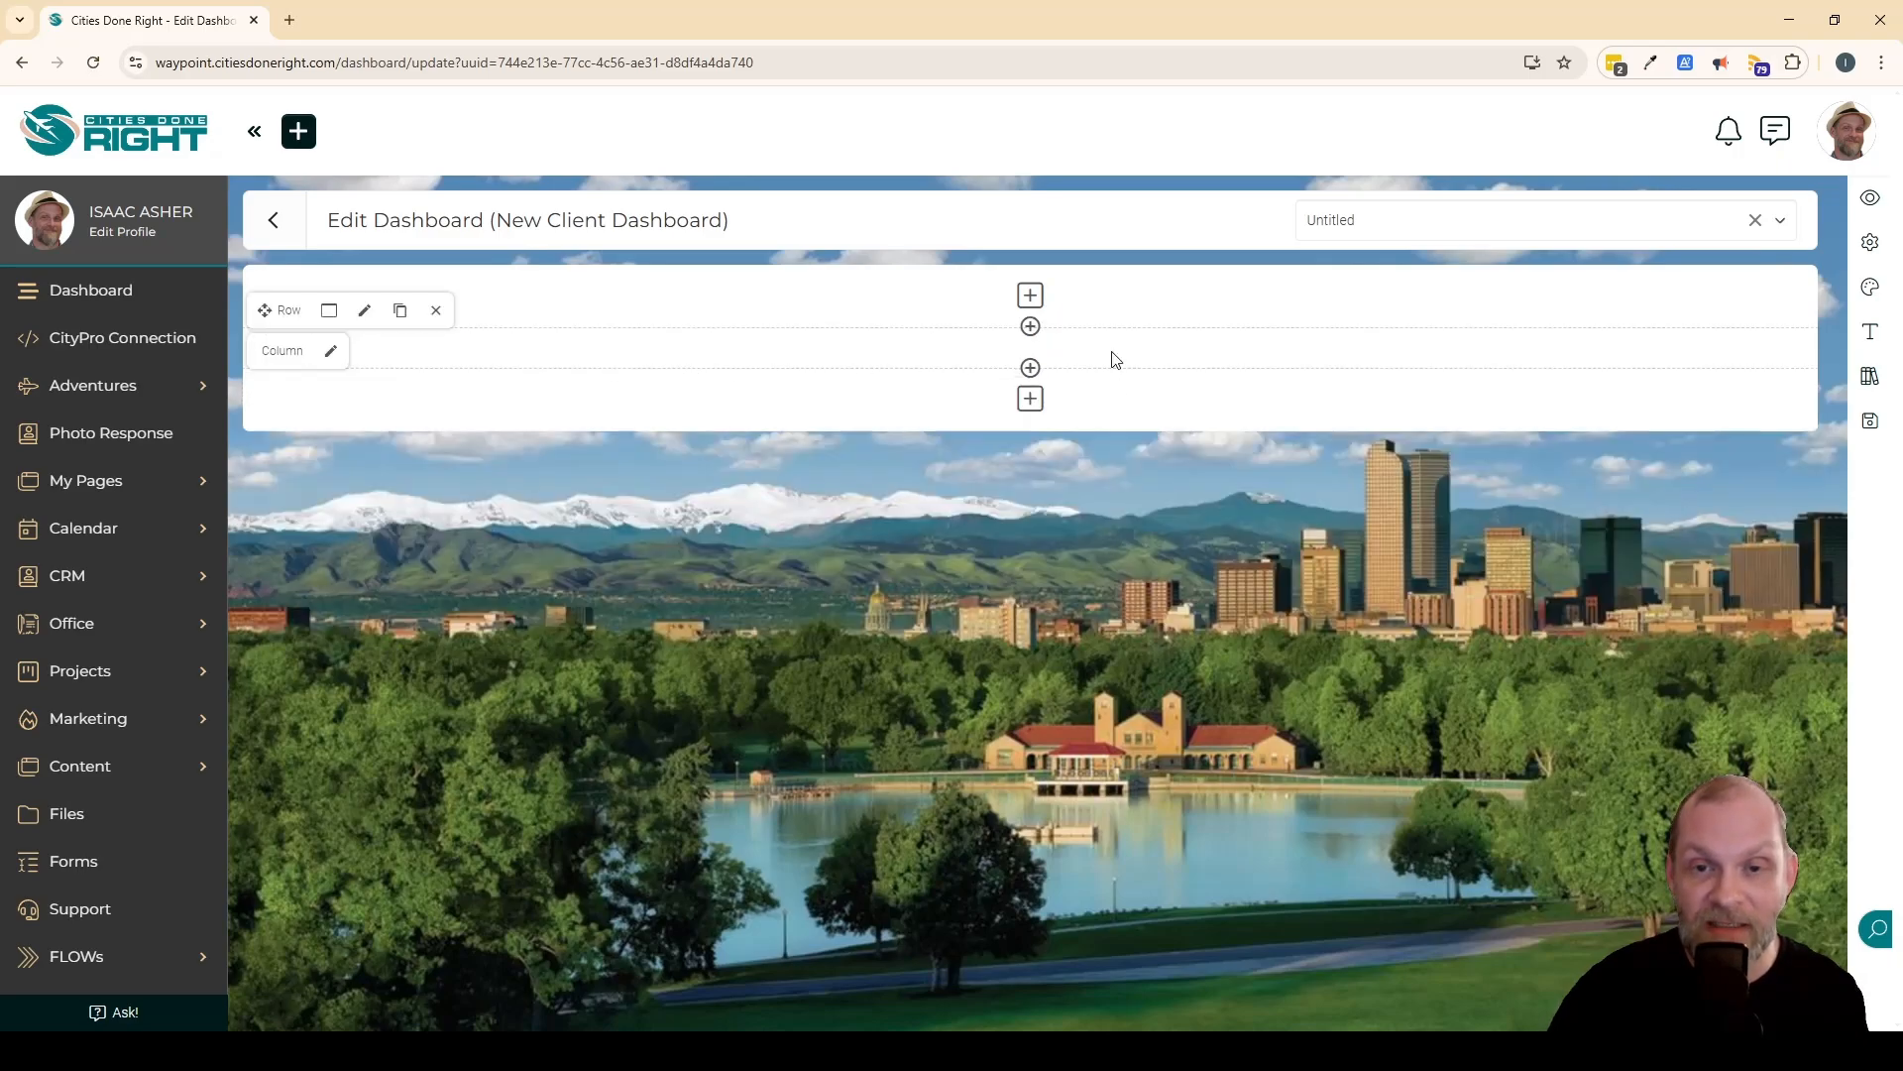
# Step: Add an Announcements Block to the empty row with Select All as the announcements option
pyautogui.click(1030, 327)
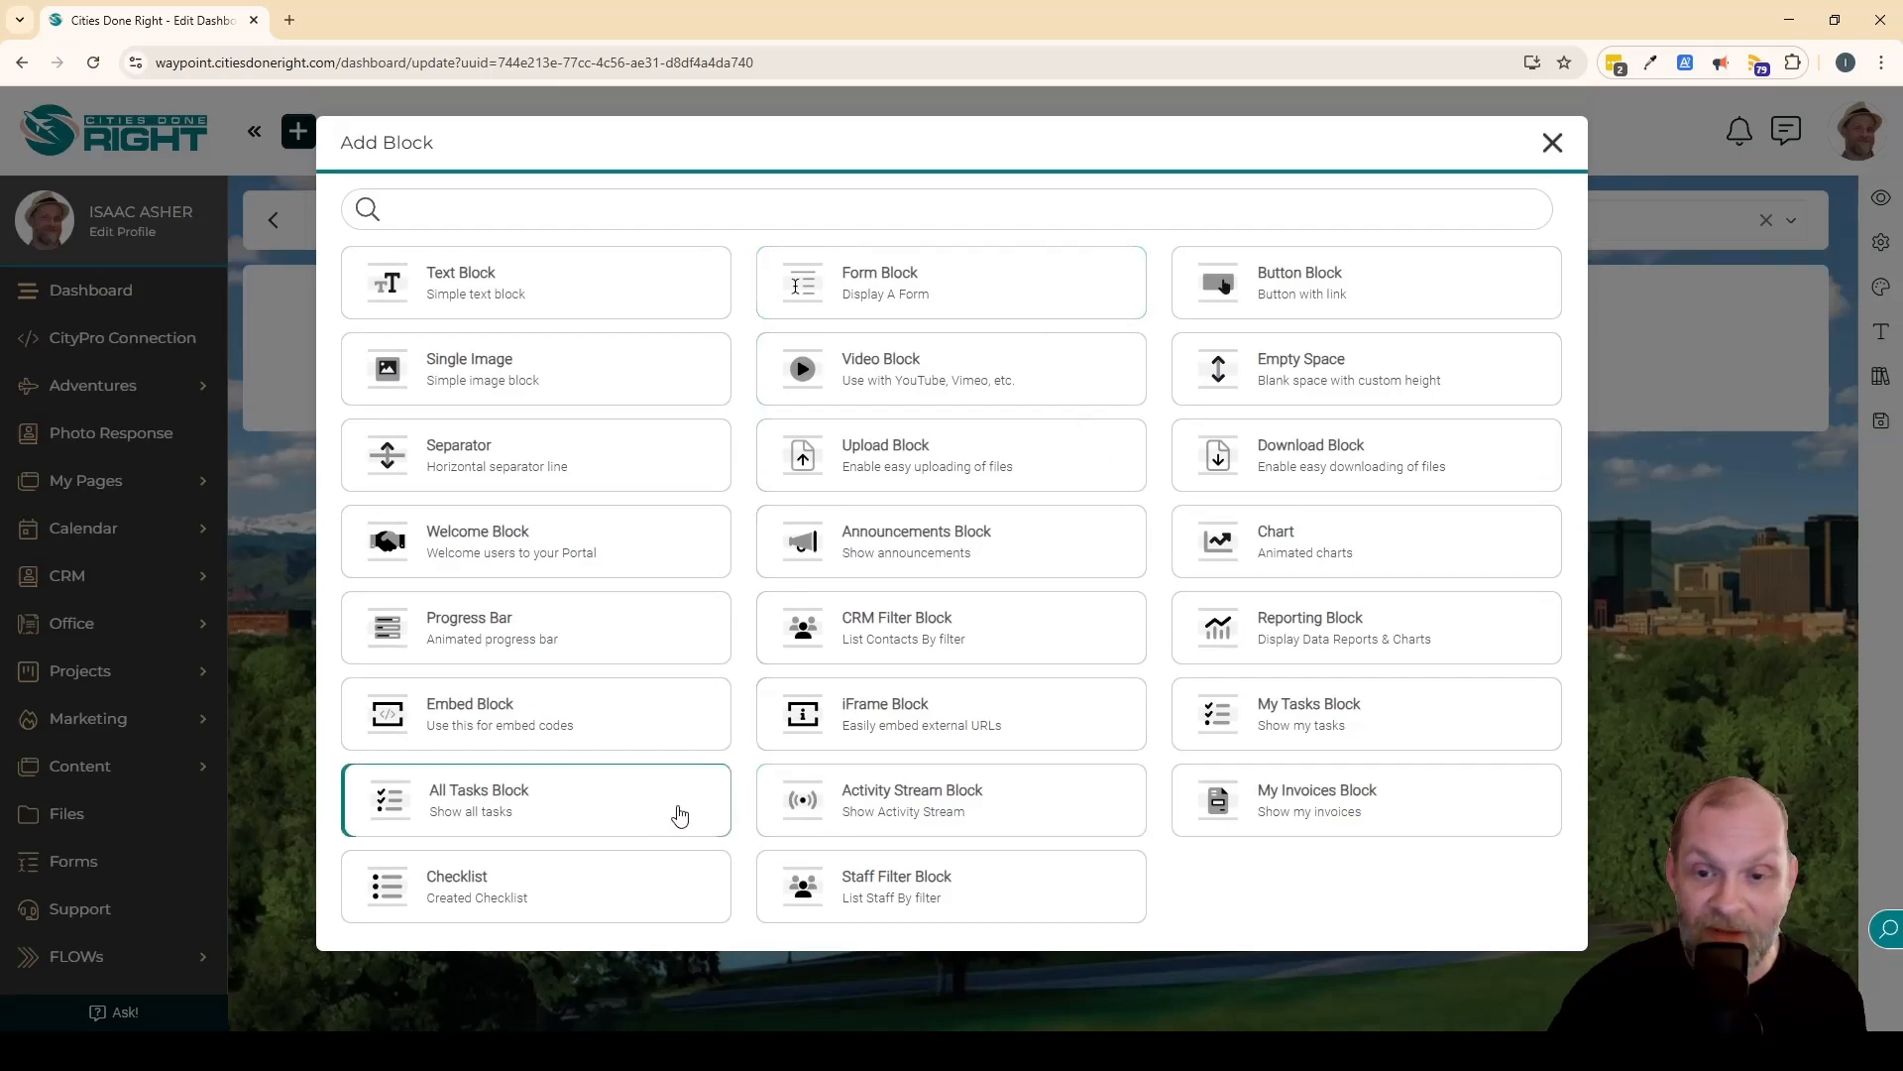
pyautogui.click(934, 538)
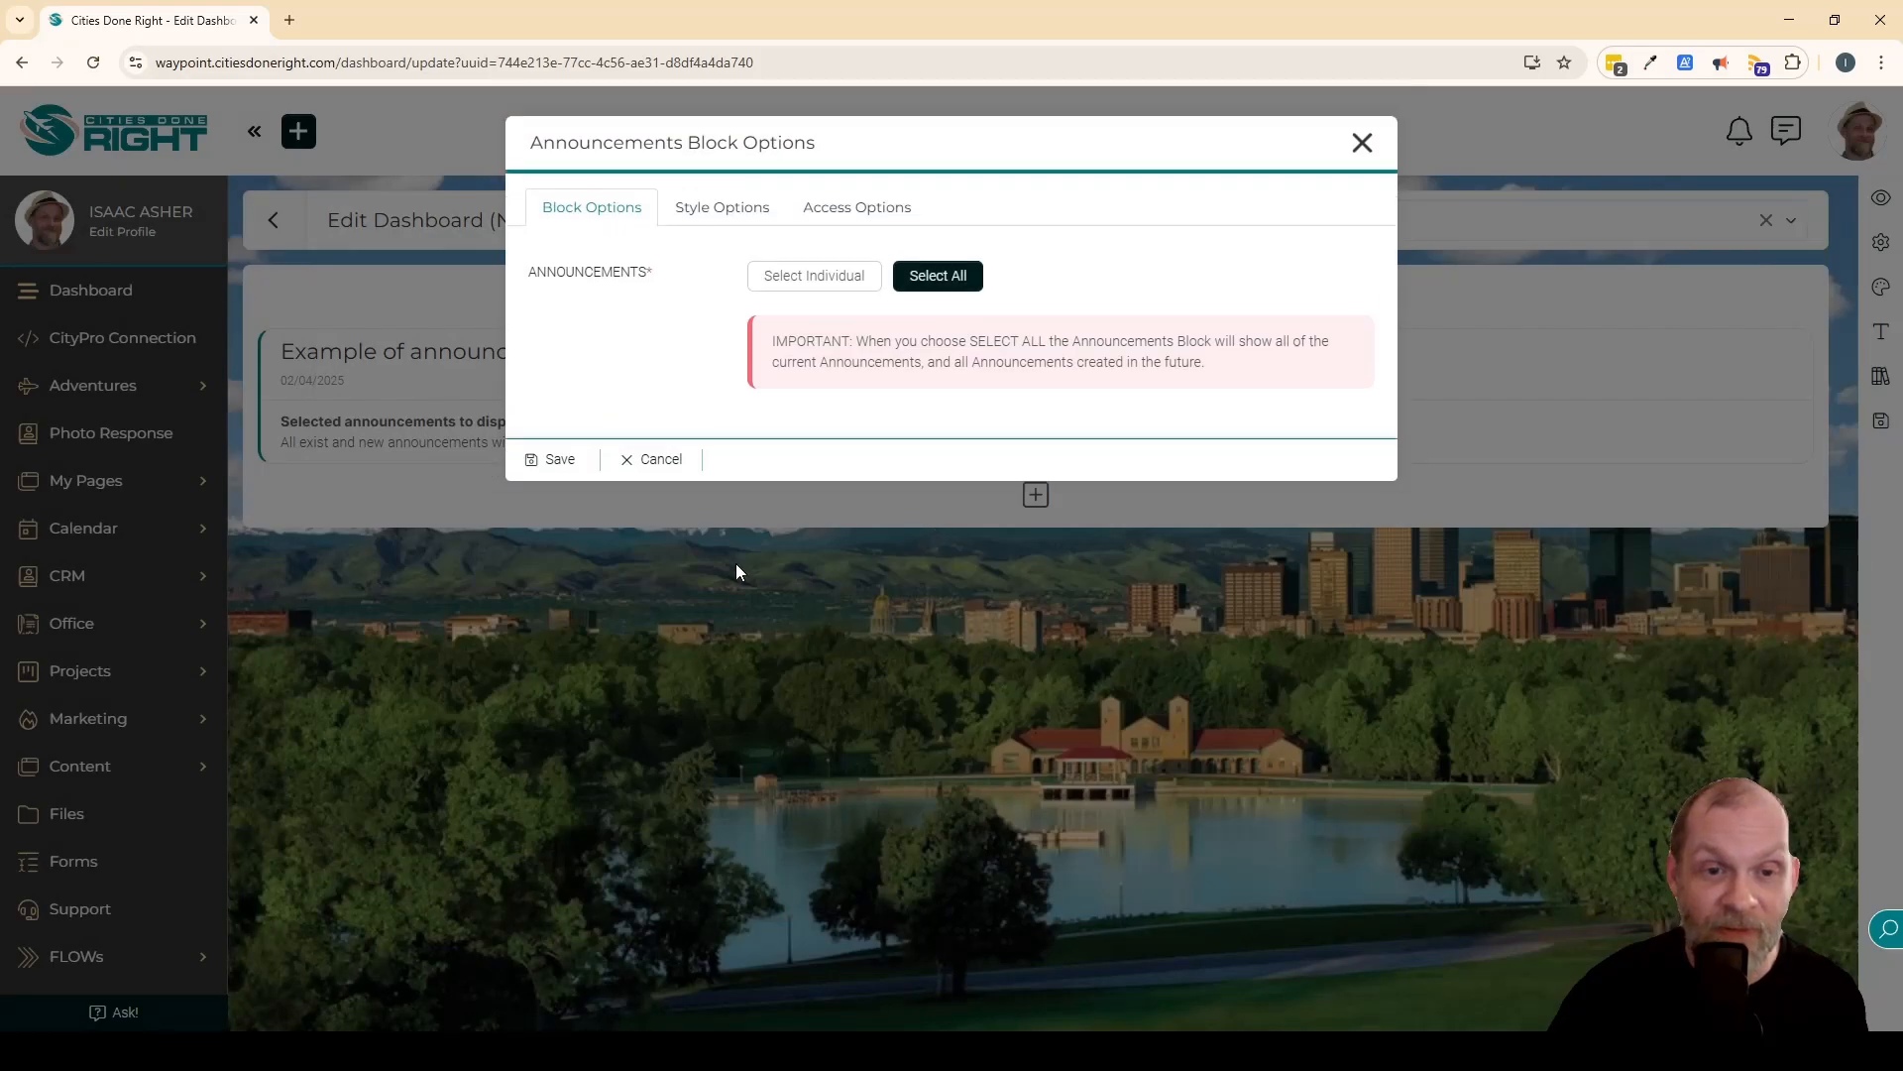
pyautogui.click(550, 458)
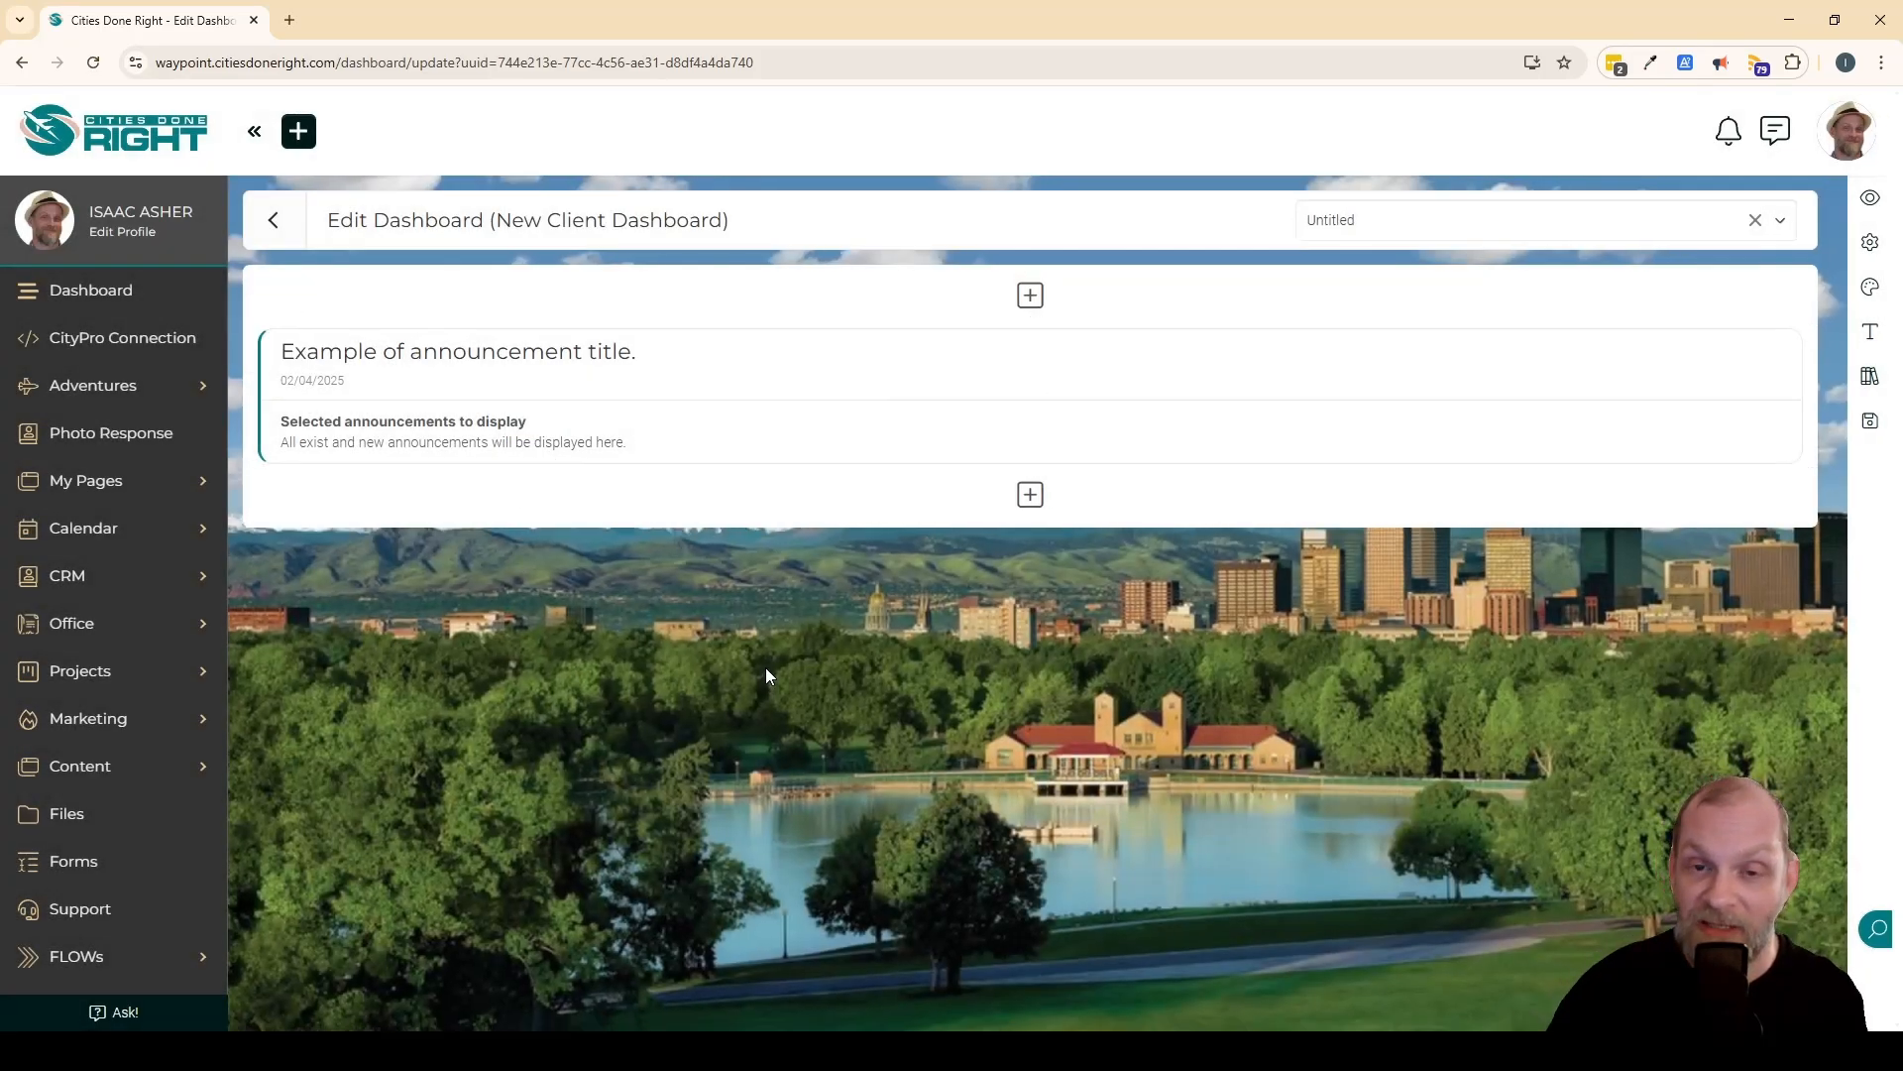
# Step: Expand the Content section of the site navigation to locate the Announcements entry
pyautogui.moveTo(598, 362)
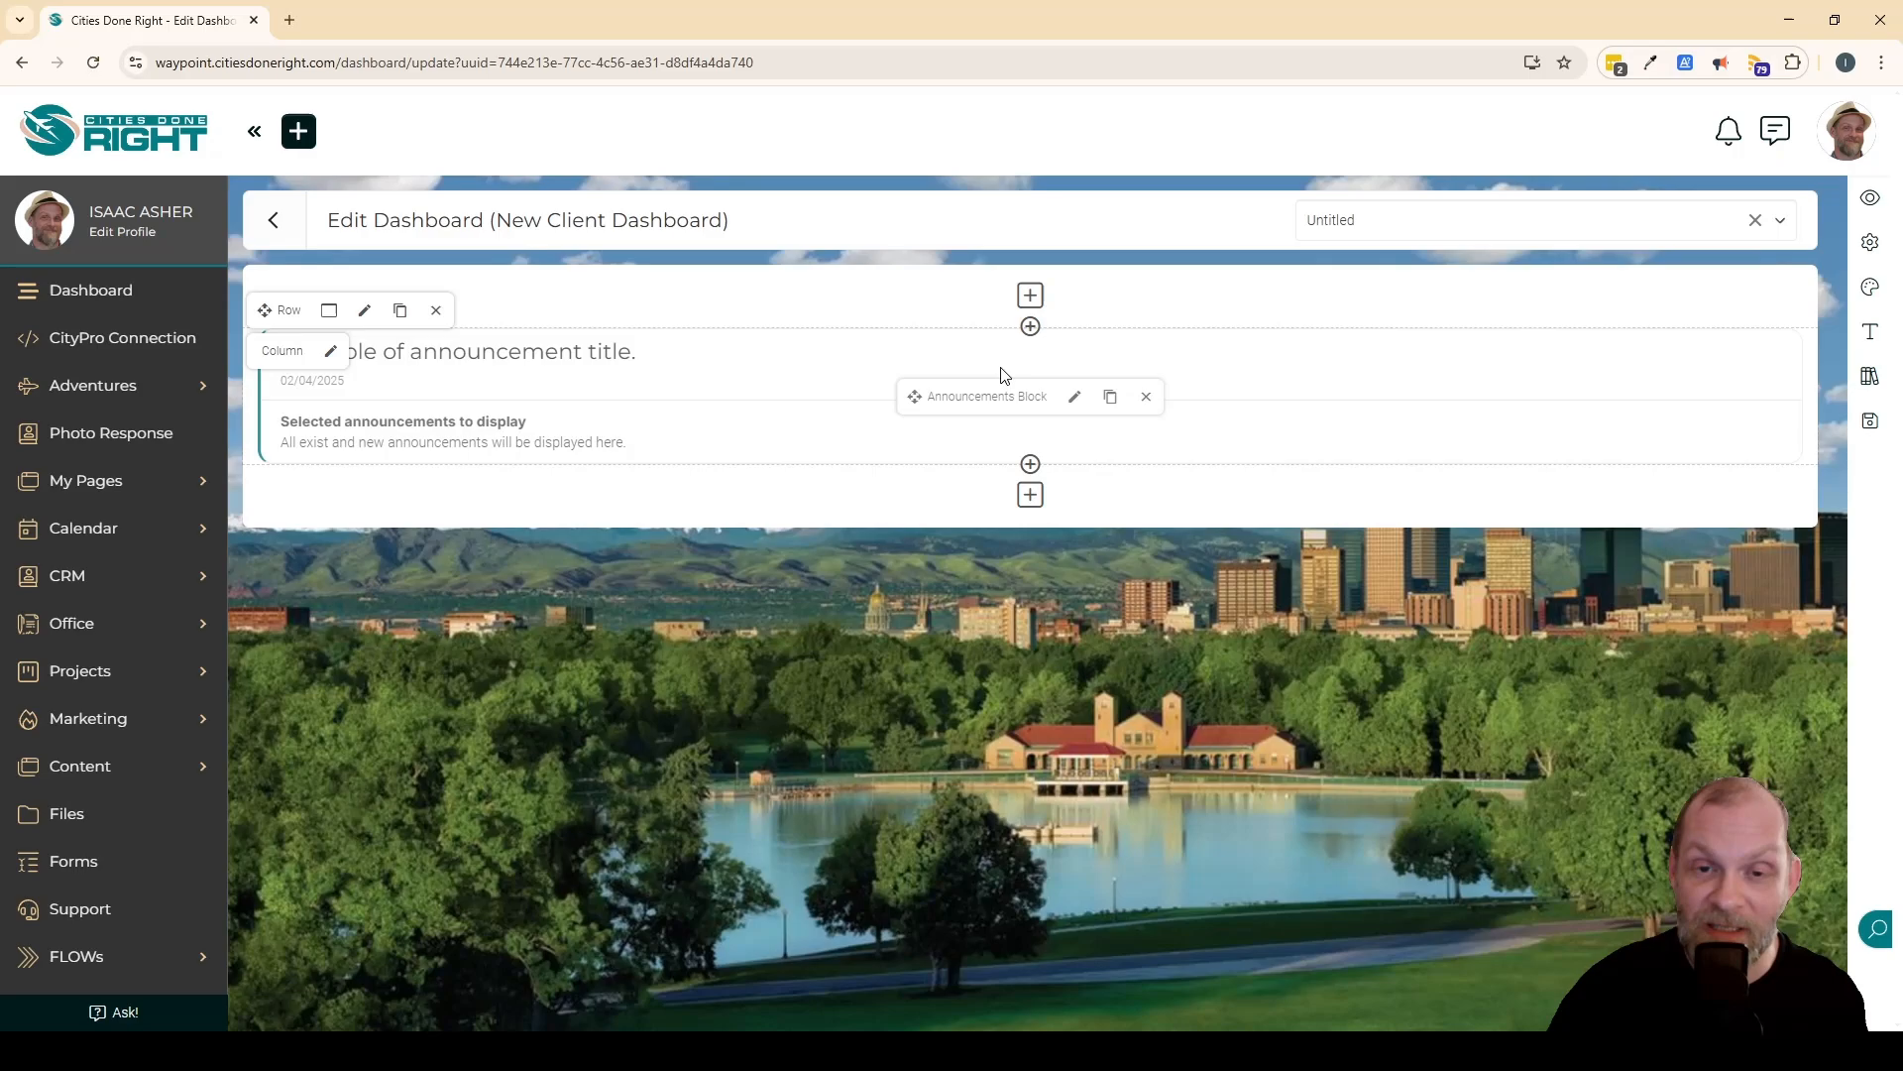
pyautogui.scroll(-2, 70, 813)
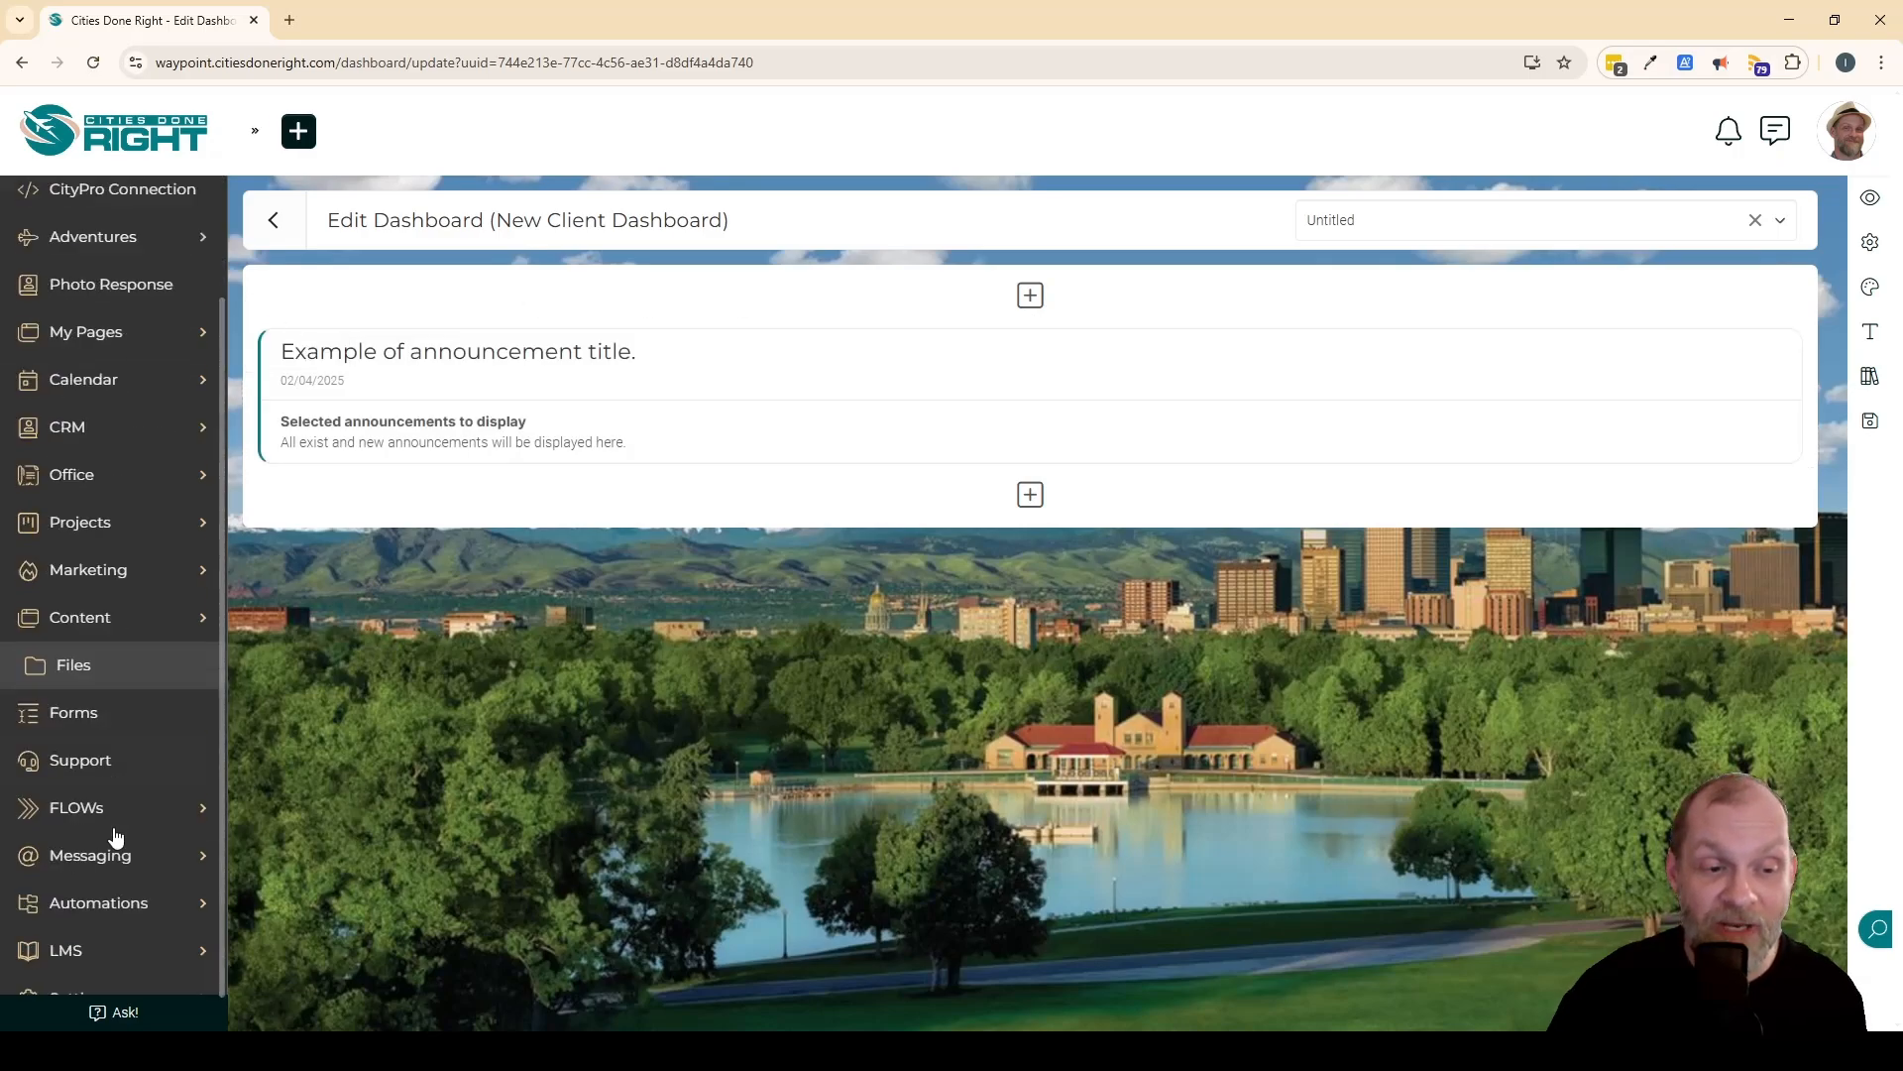
pyautogui.click(123, 578)
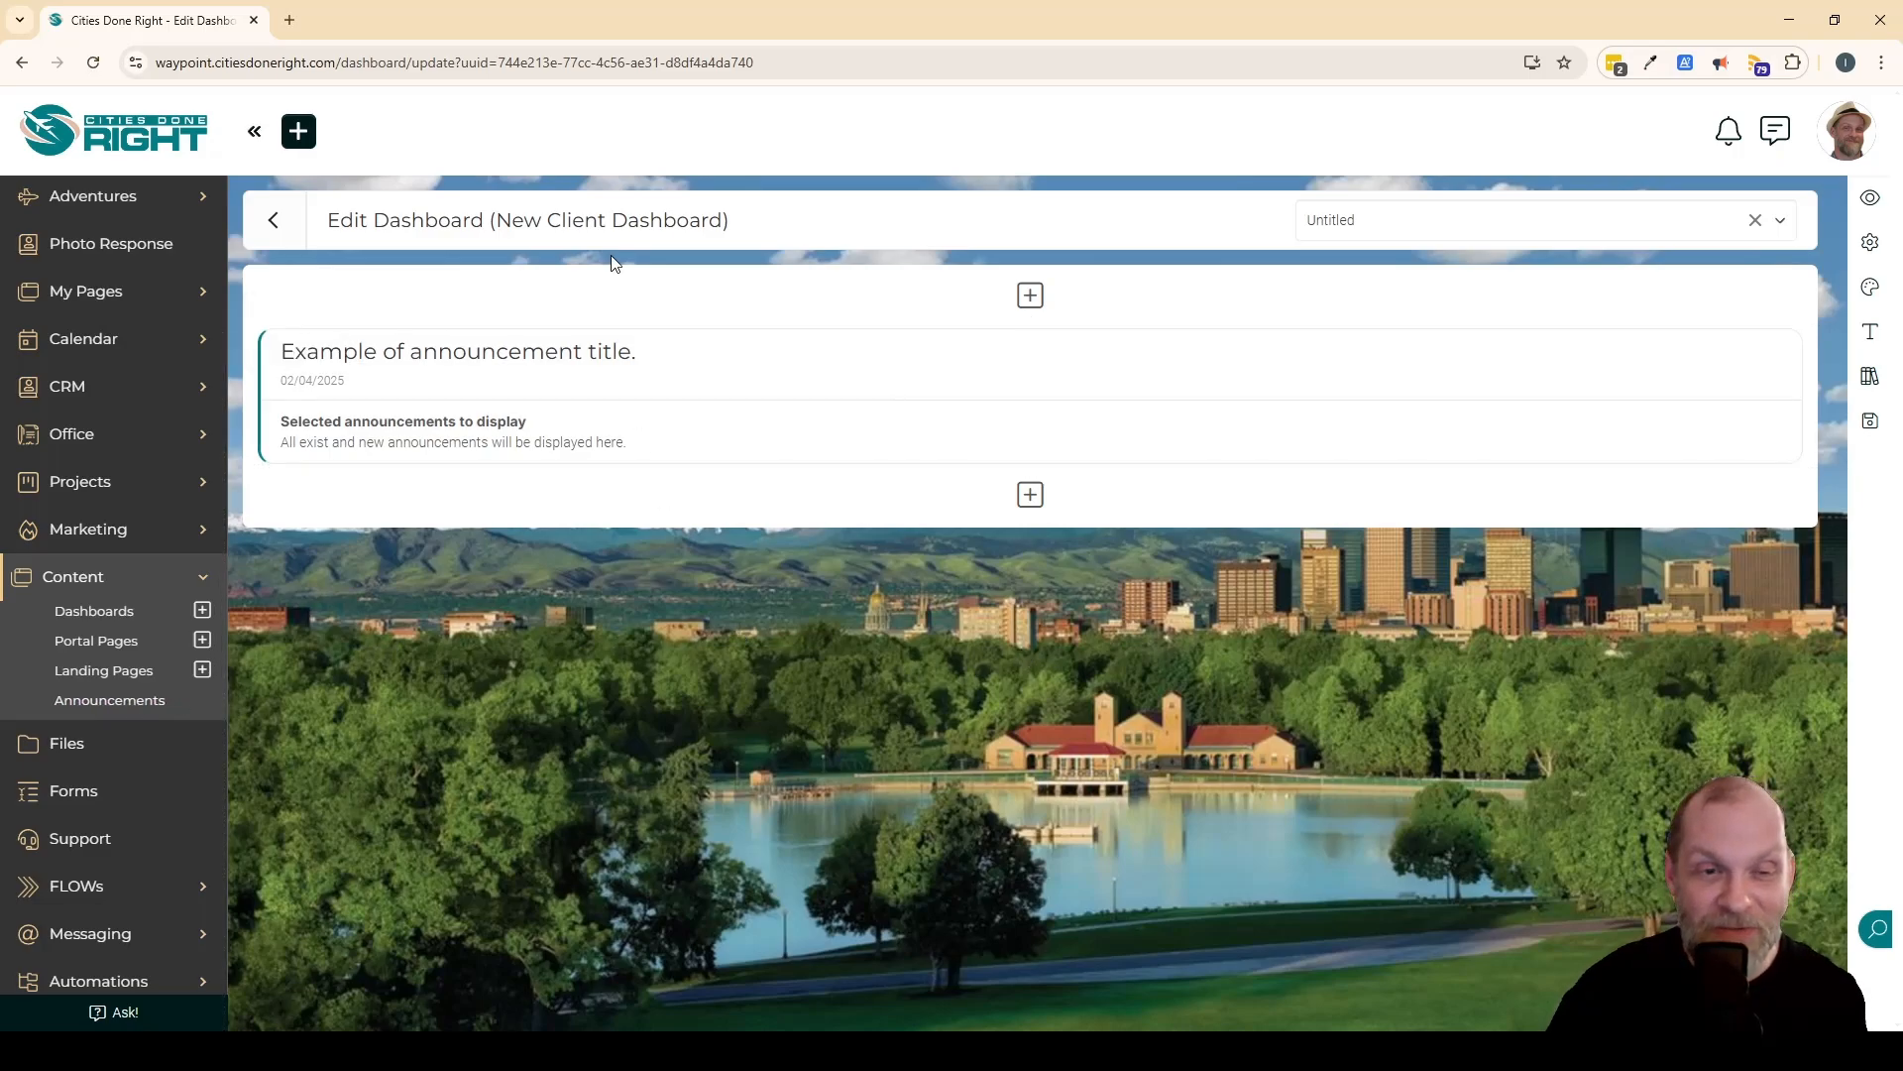
# Step: Add a My Tasks Block below the Announcements Block, keeping its default options
pyautogui.moveTo(1137, 368)
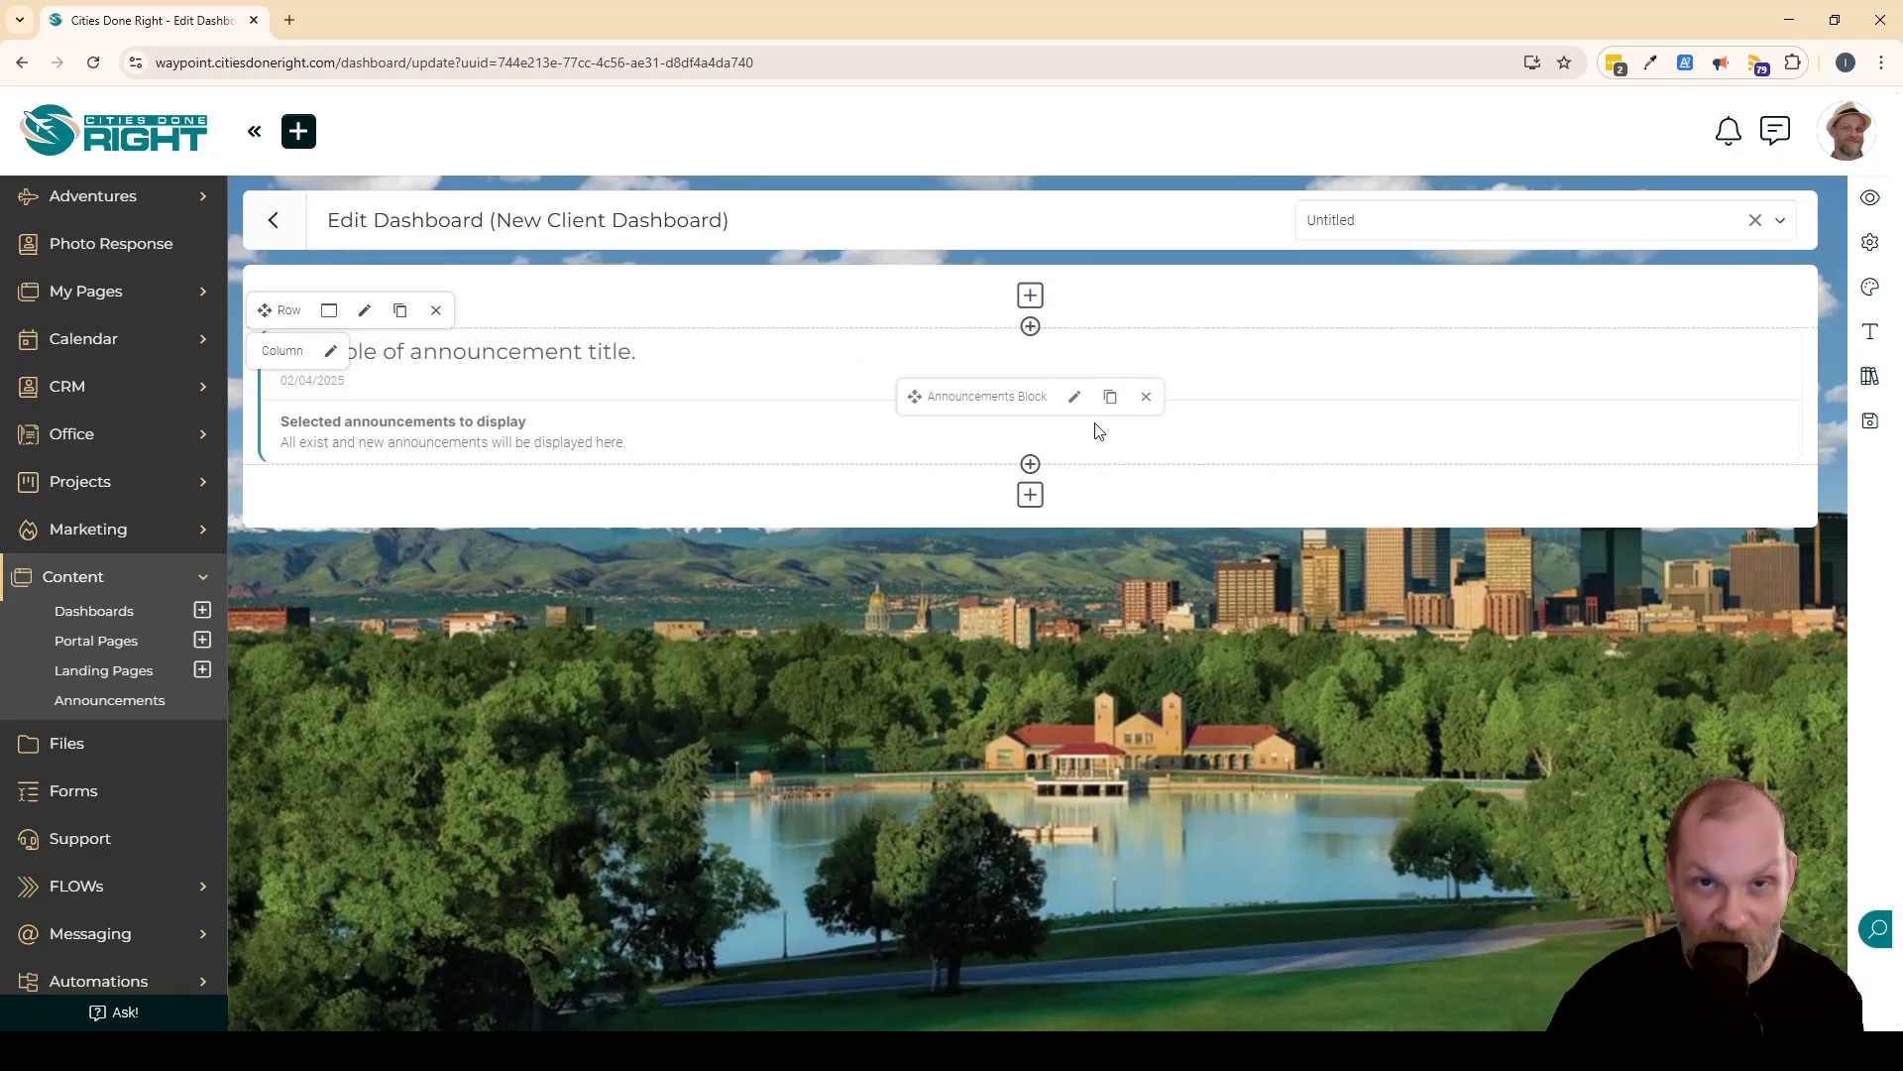
pyautogui.click(1030, 465)
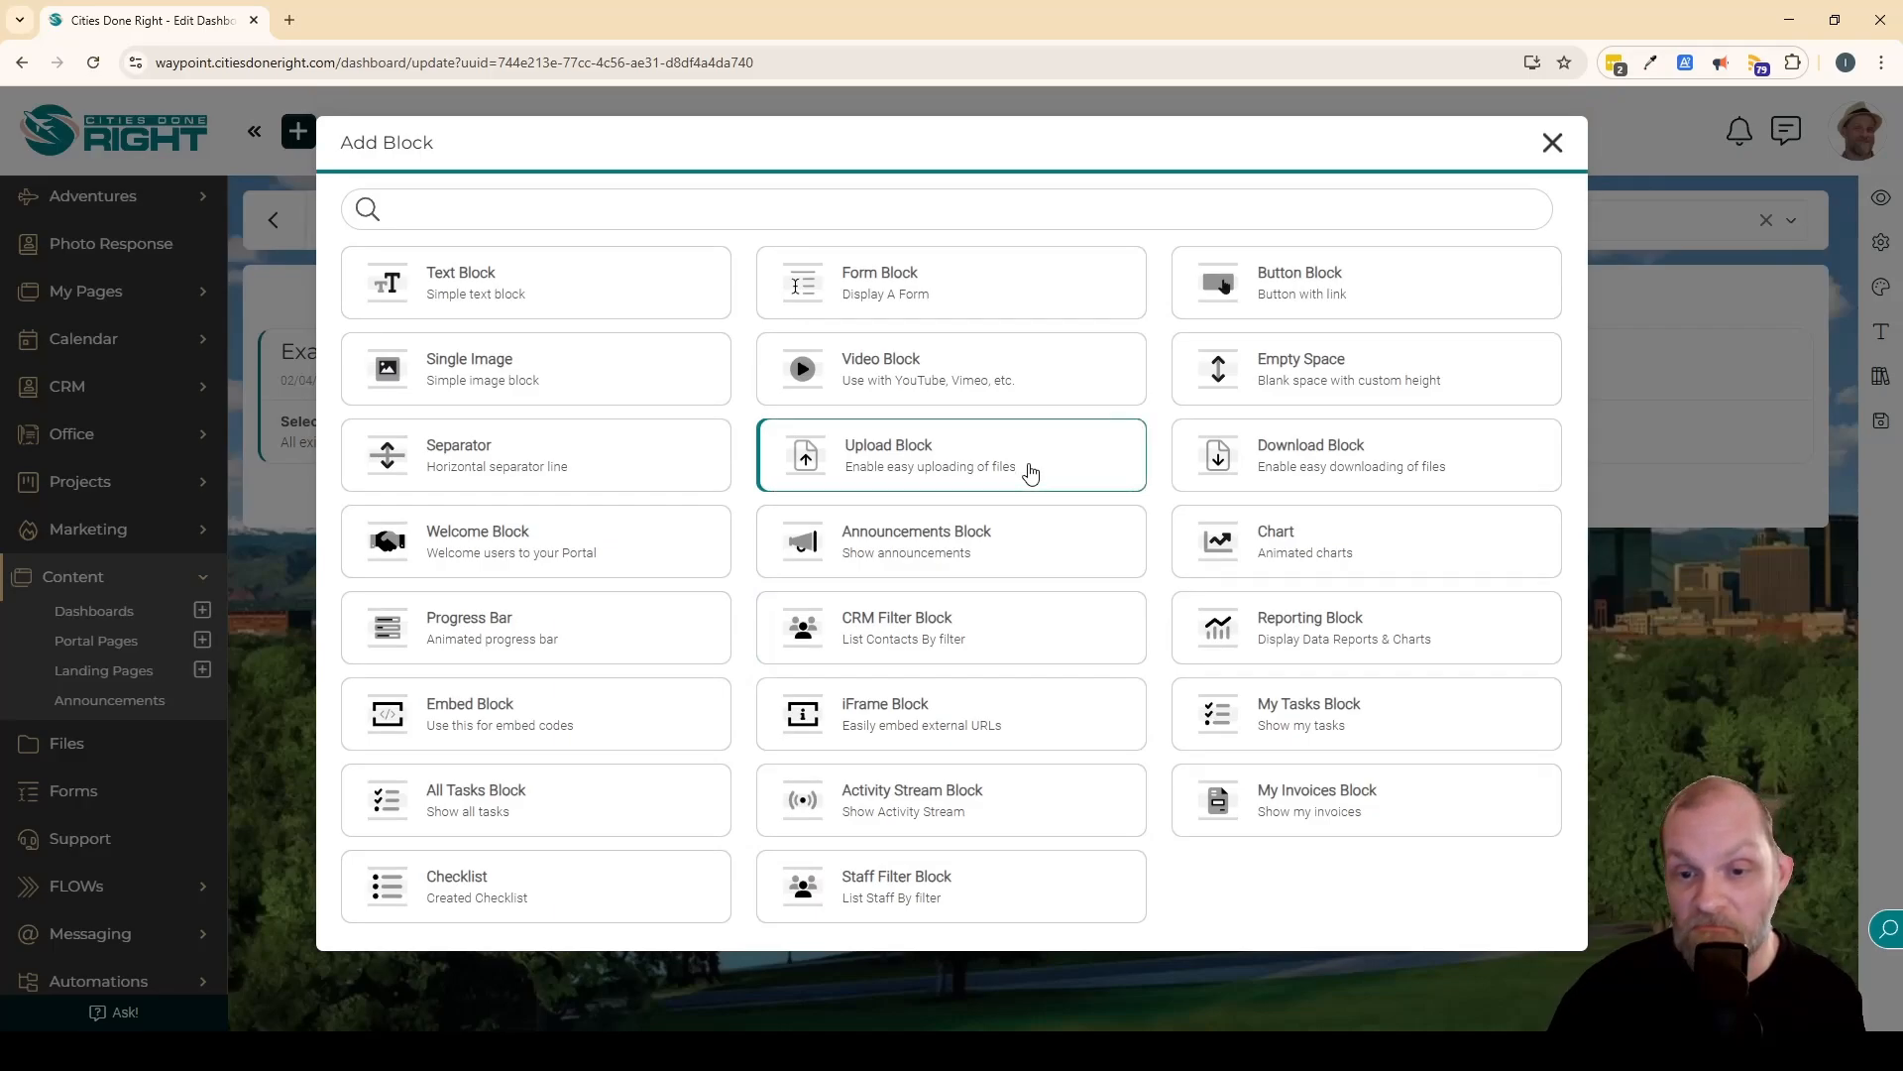
pyautogui.click(1321, 722)
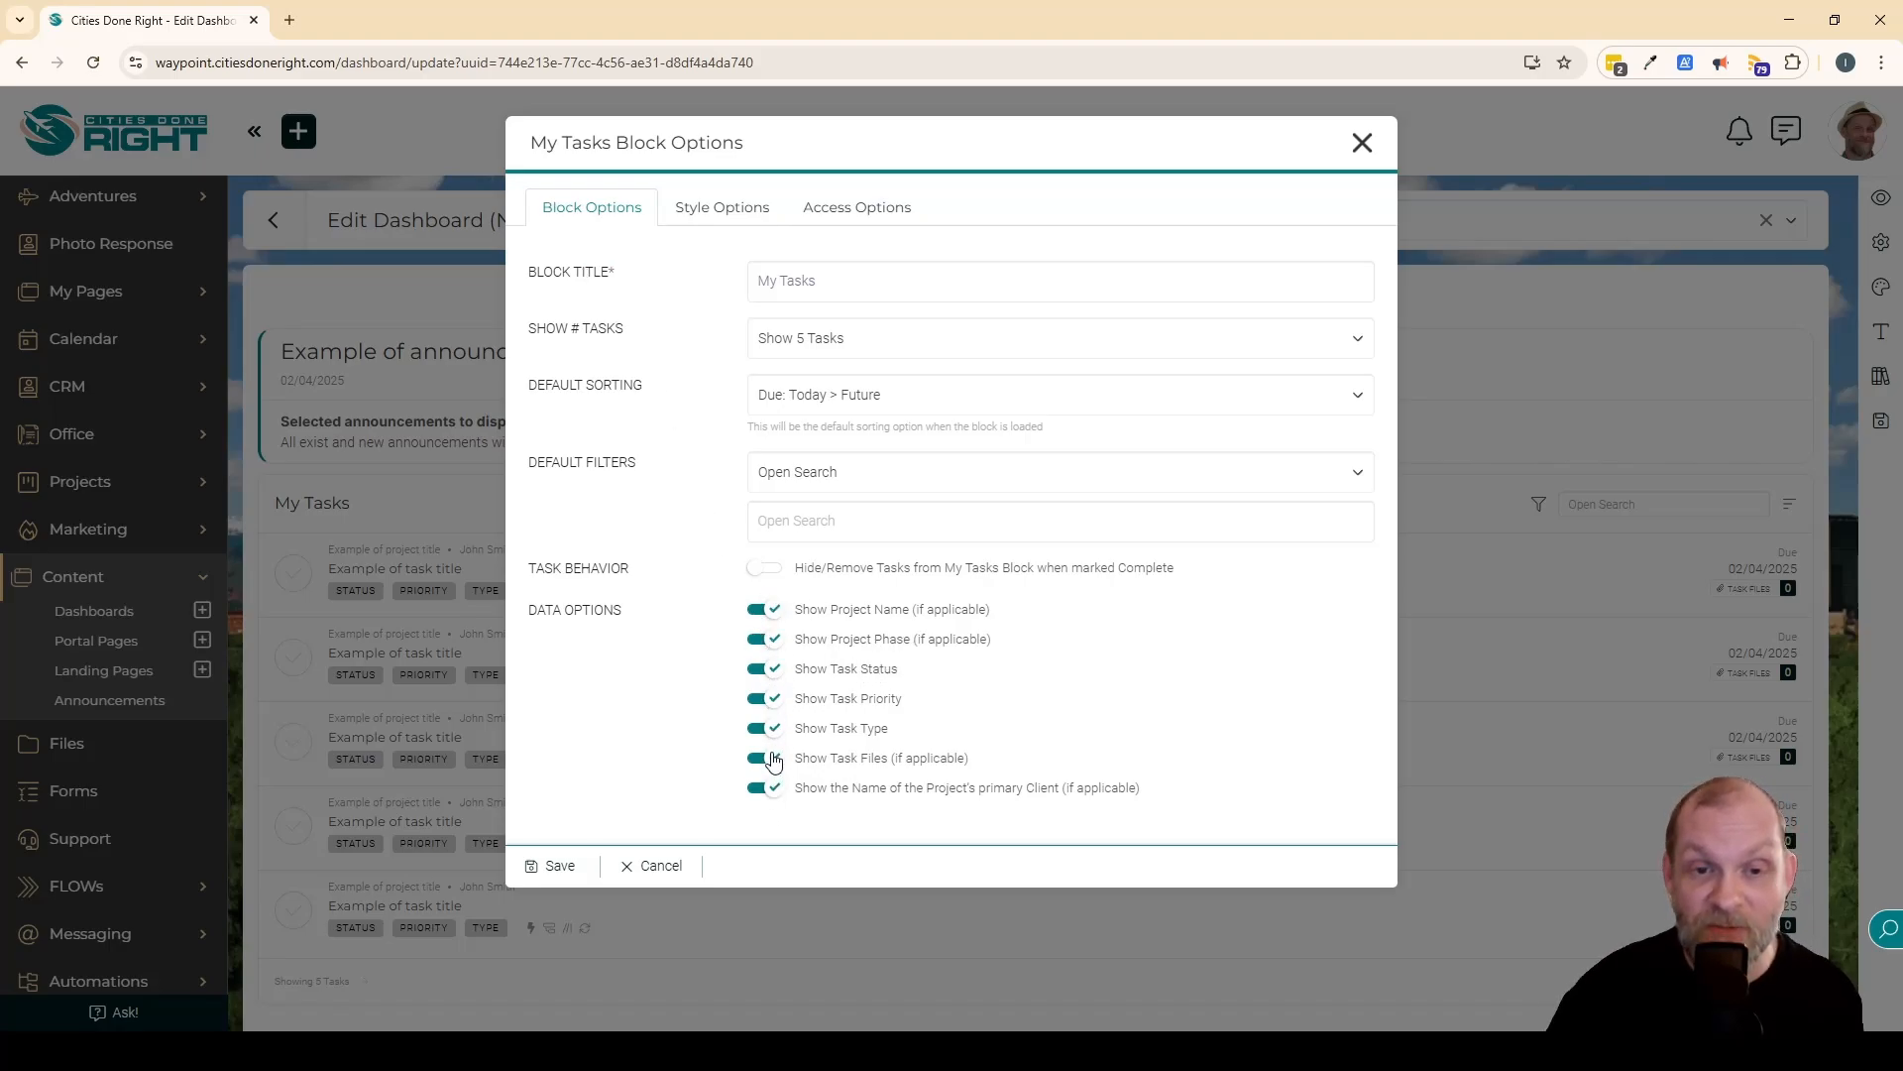
pyautogui.click(557, 865)
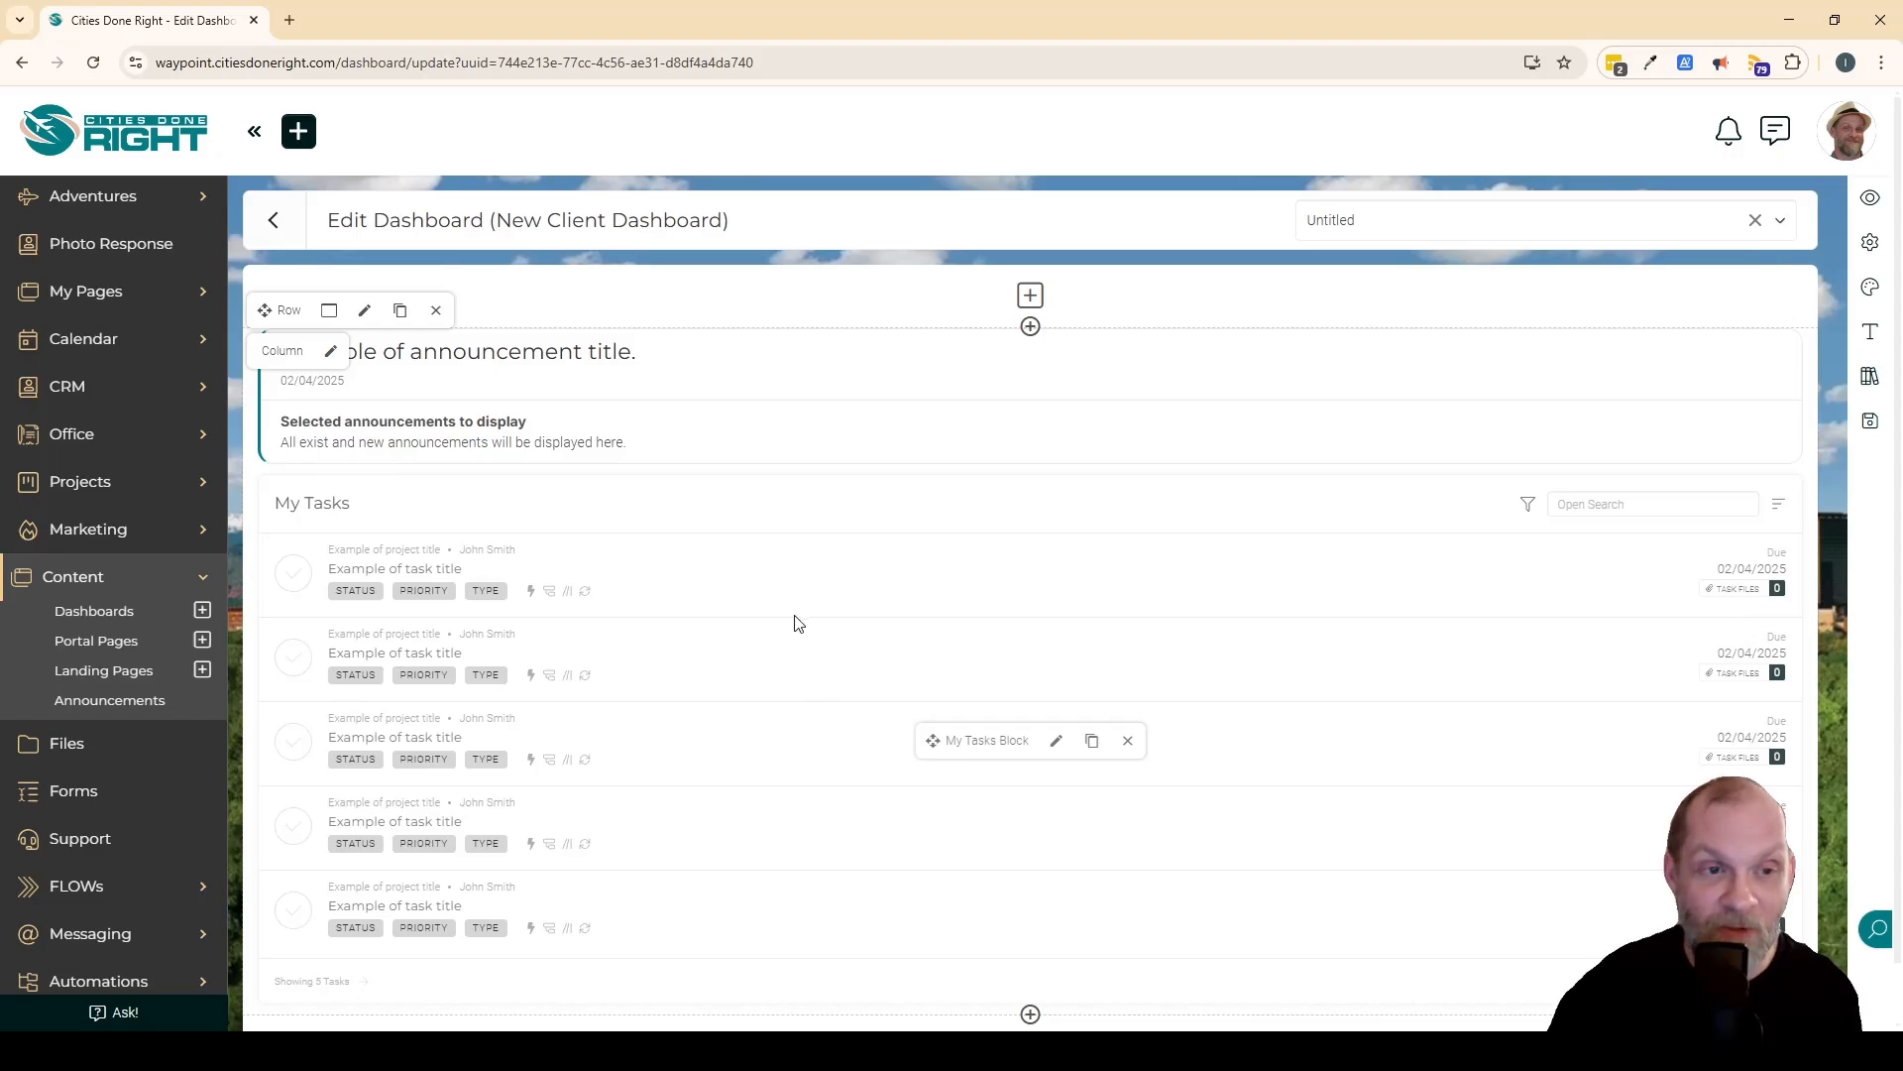
# Step: Change the row to a two-column layout with a narrow column for the existing blocks and a wider empty one beside it
pyautogui.click(331, 315)
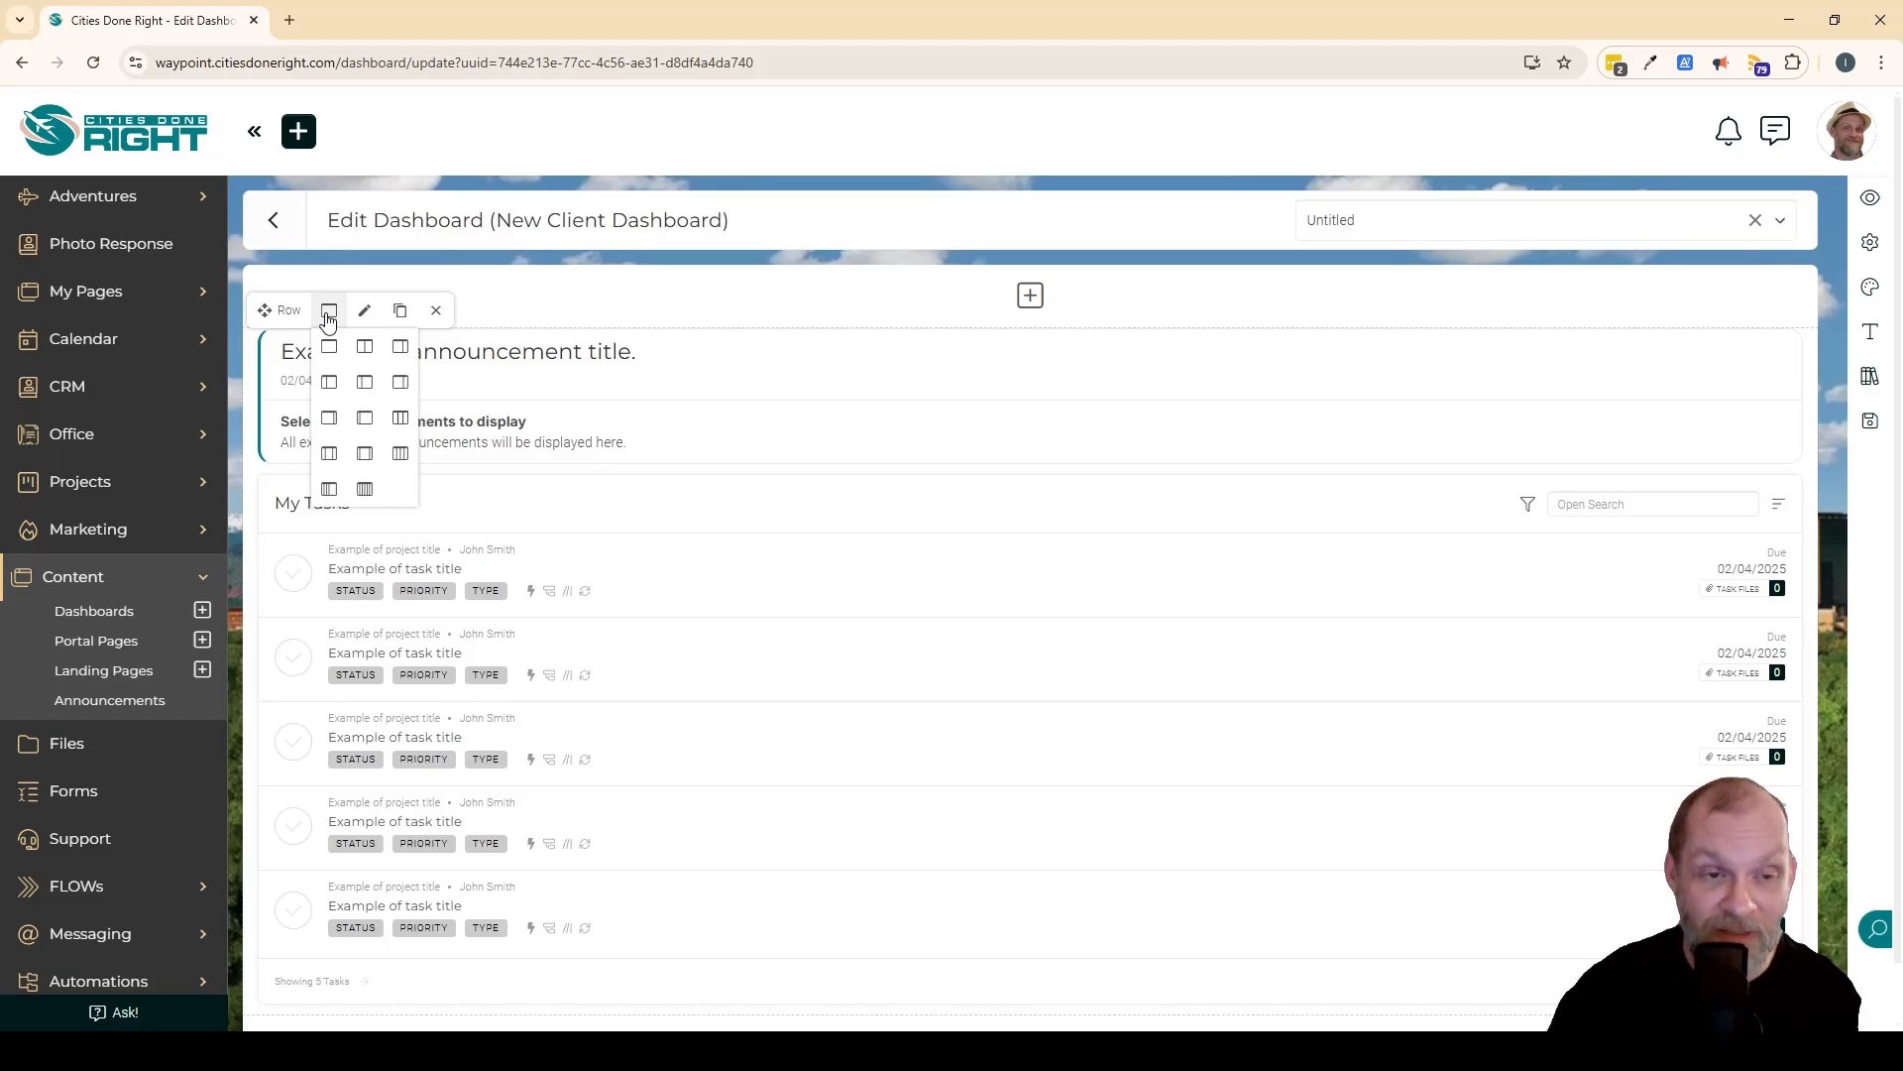
pyautogui.click(366, 345)
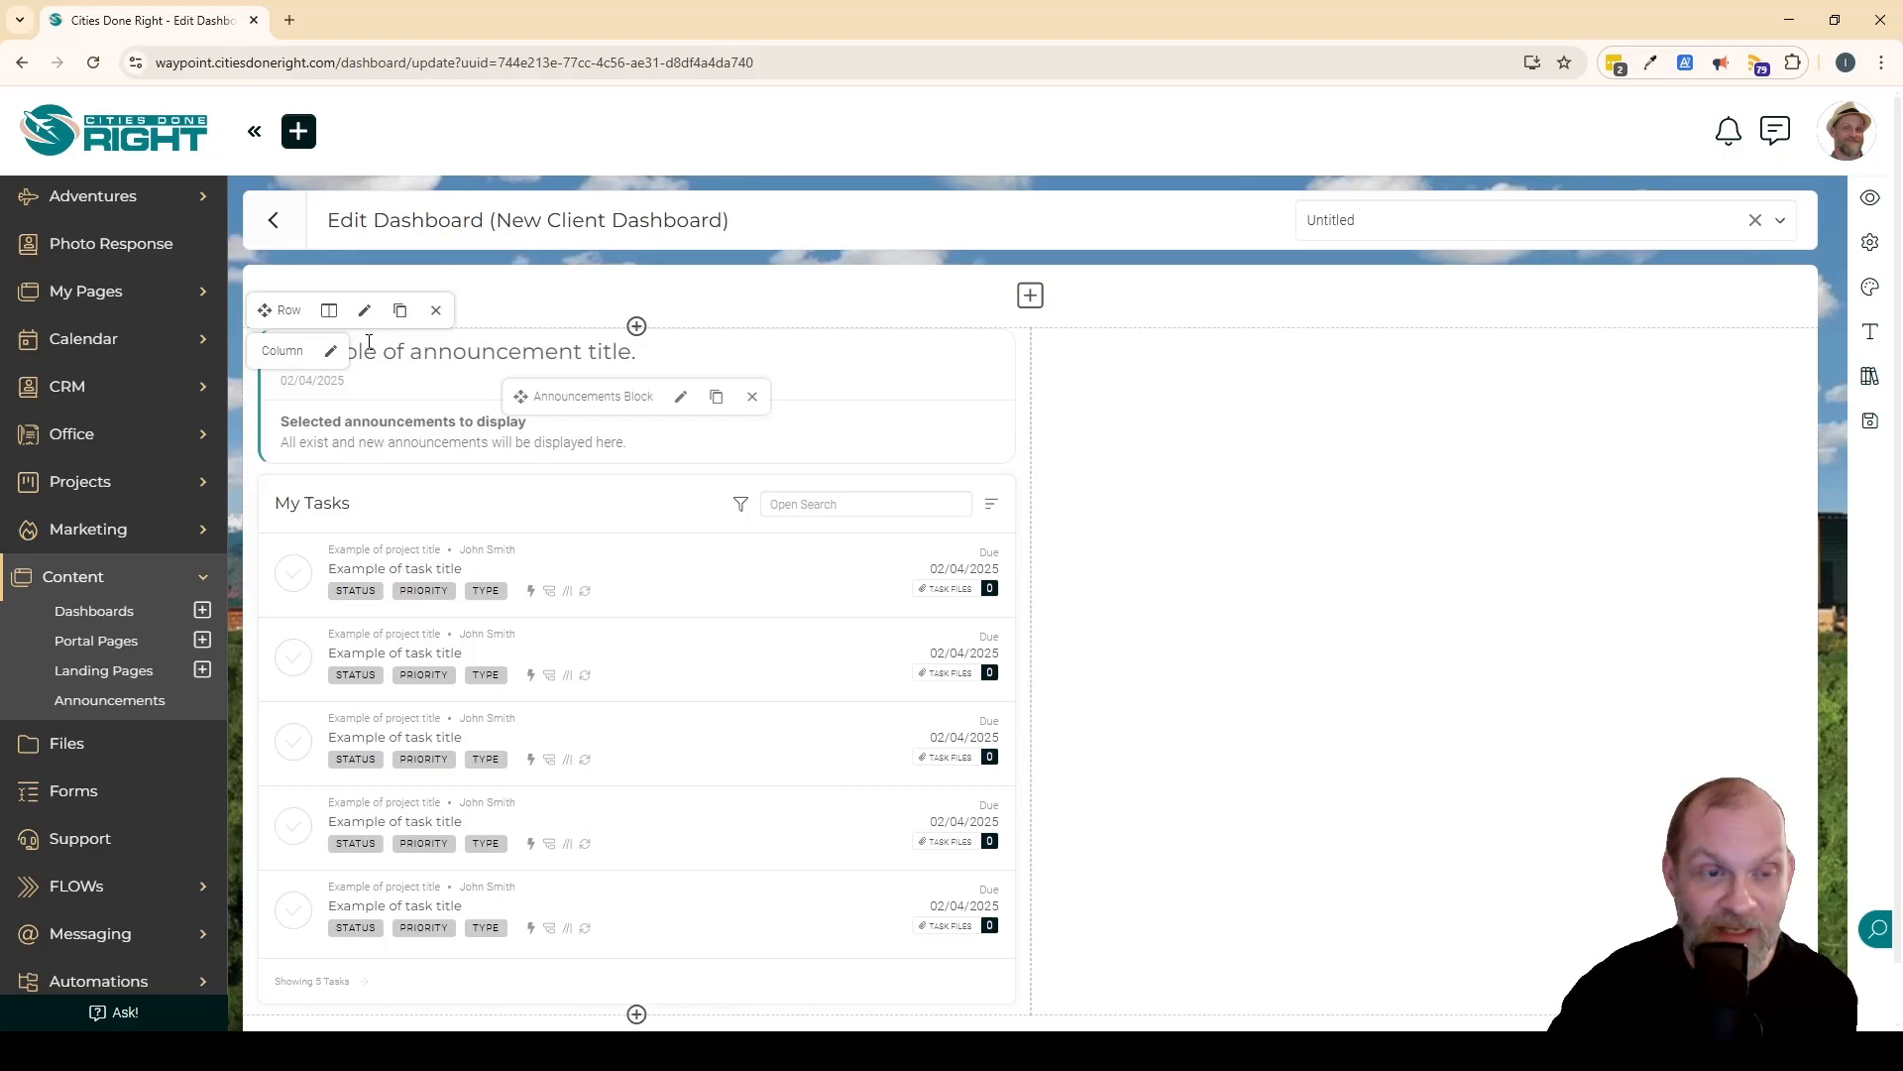
pyautogui.click(329, 310)
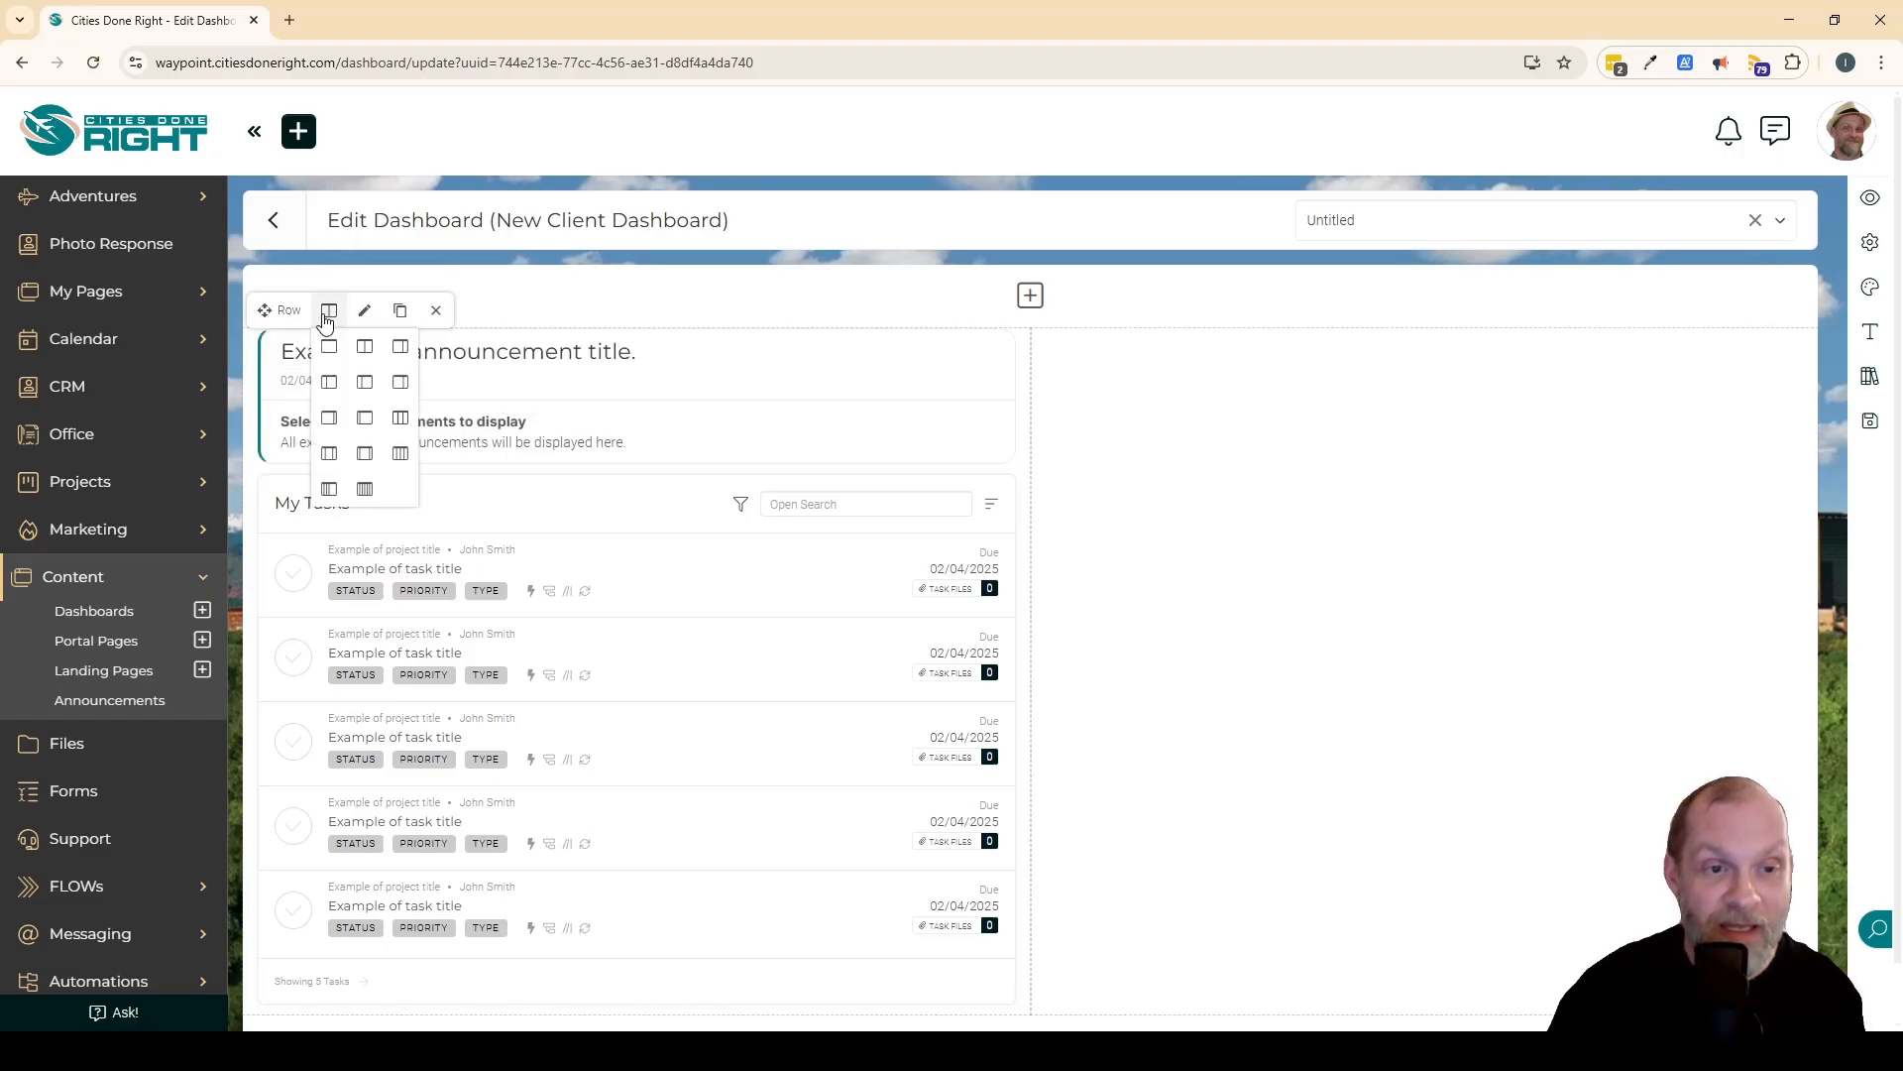
pyautogui.click(329, 382)
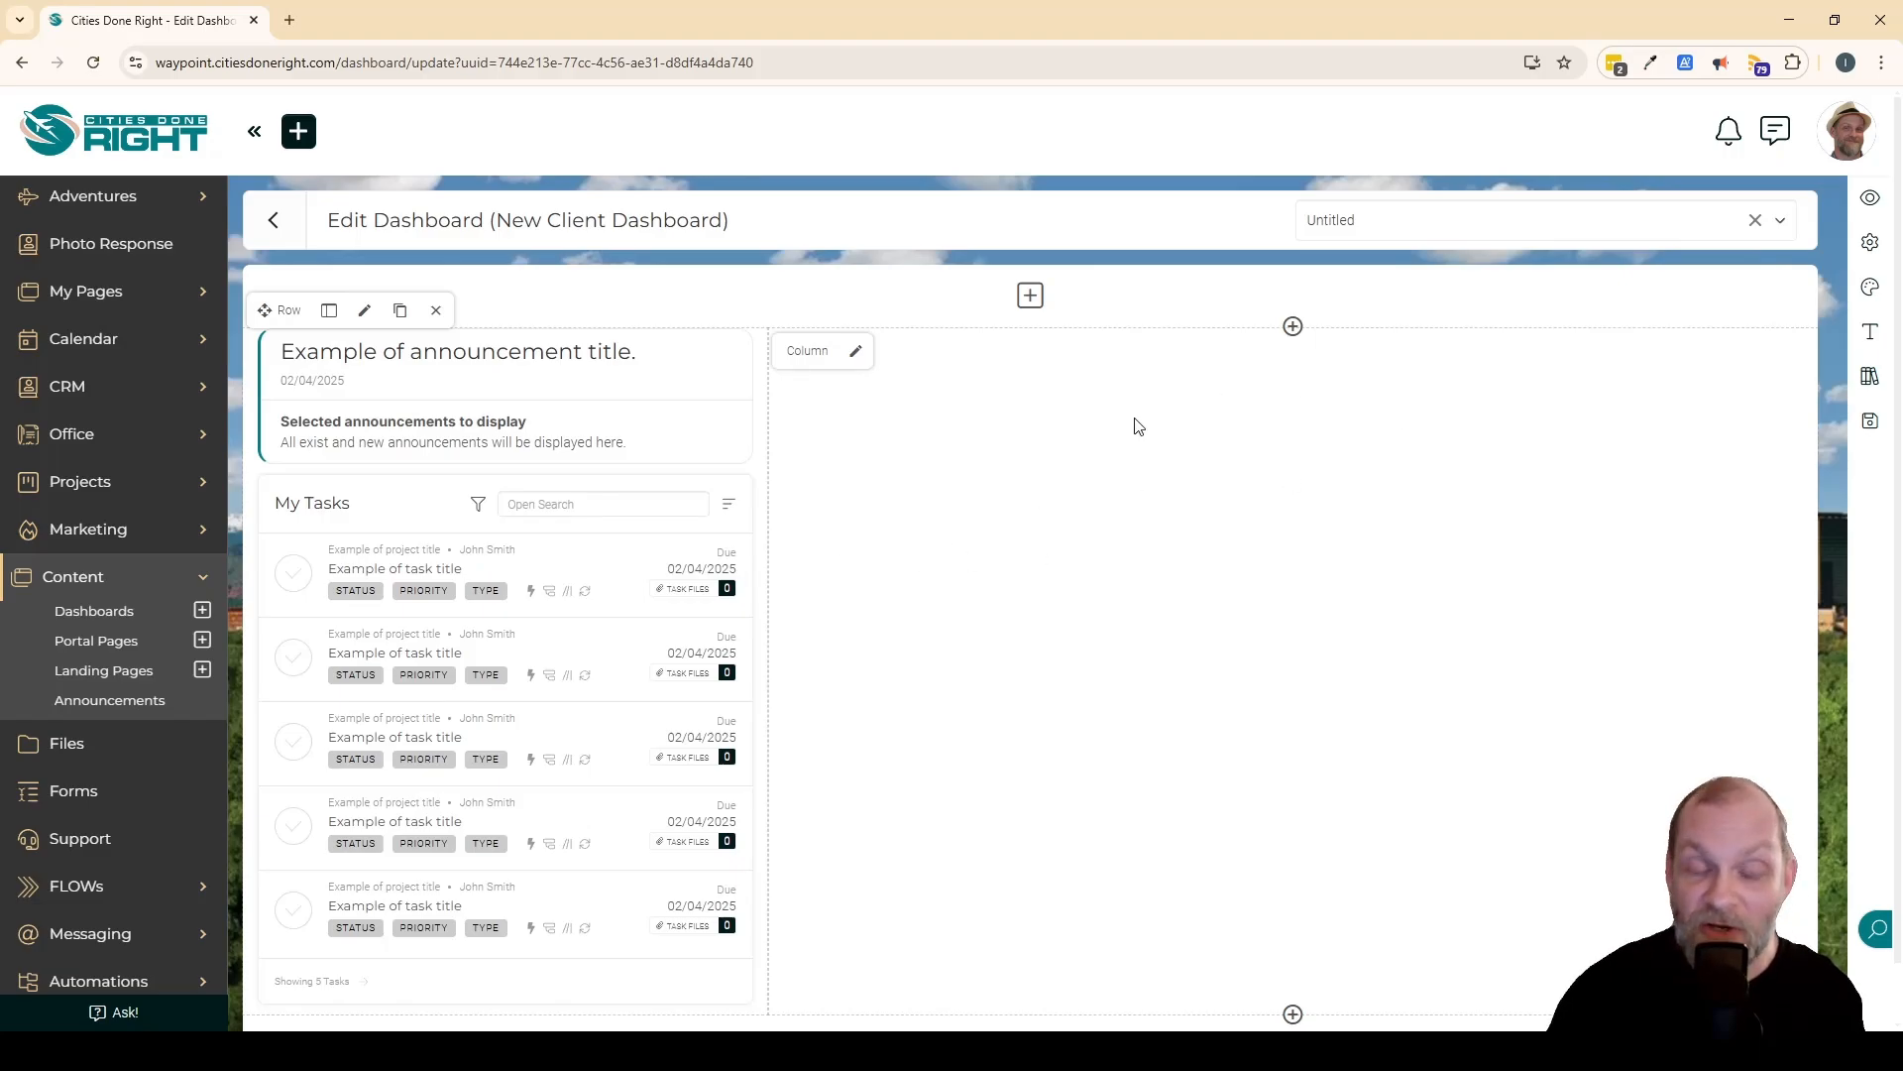
# Step: Add a My Invoices Block to the wider empty column, keeping its default options and no Record Payment selection
pyautogui.click(1294, 326)
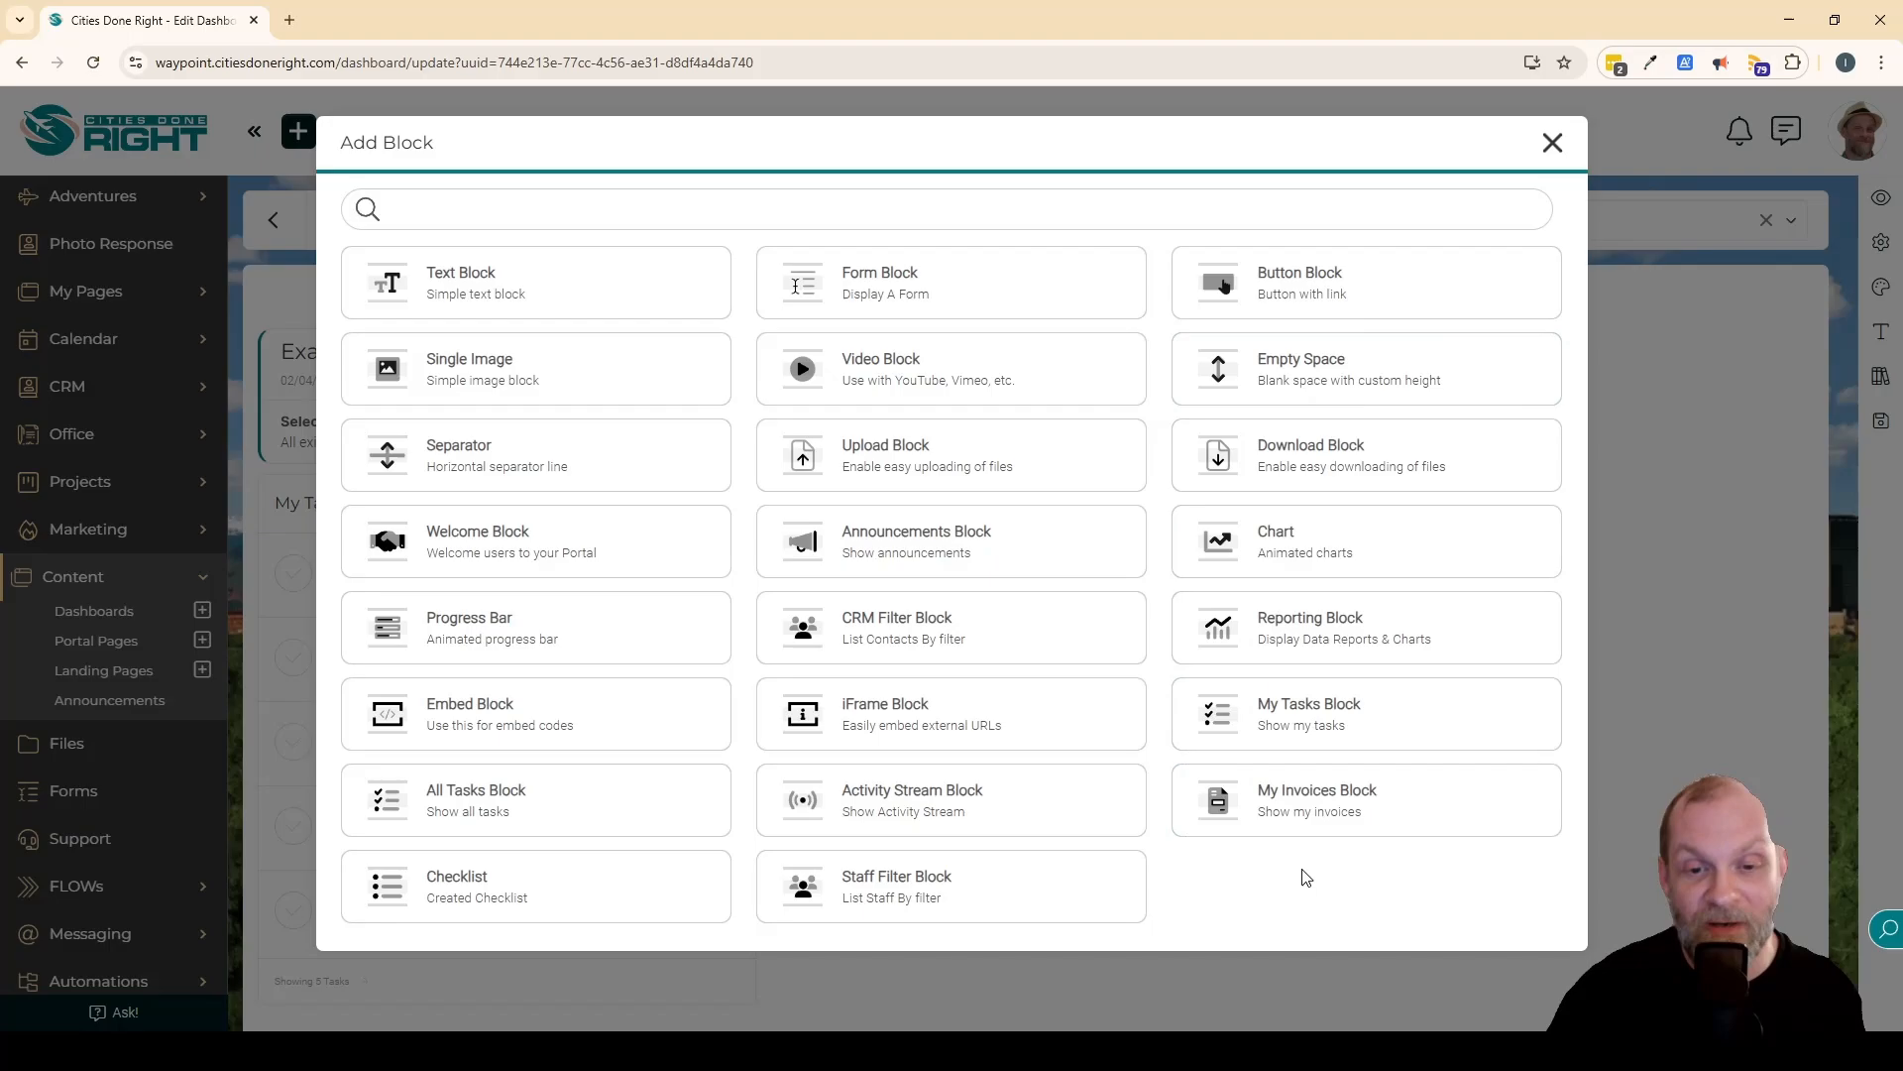
pyautogui.click(1315, 807)
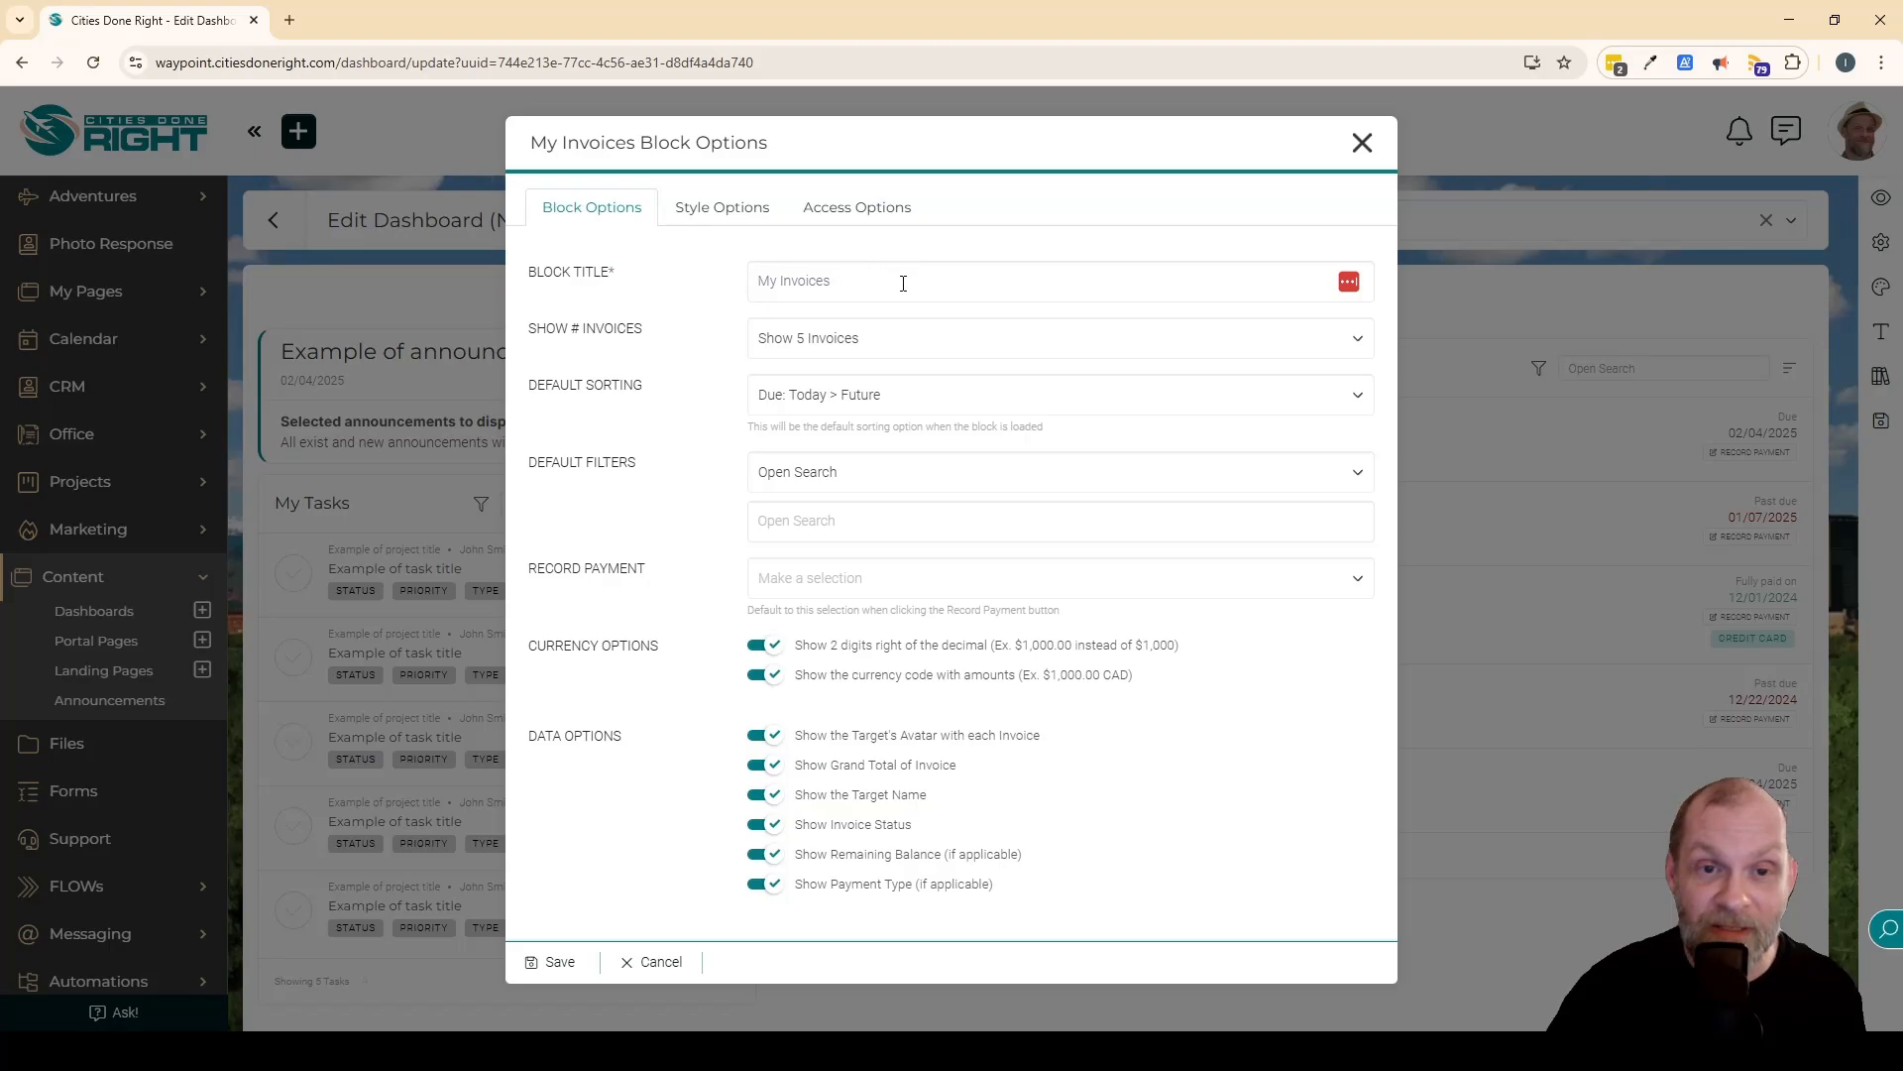
pyautogui.click(801, 585)
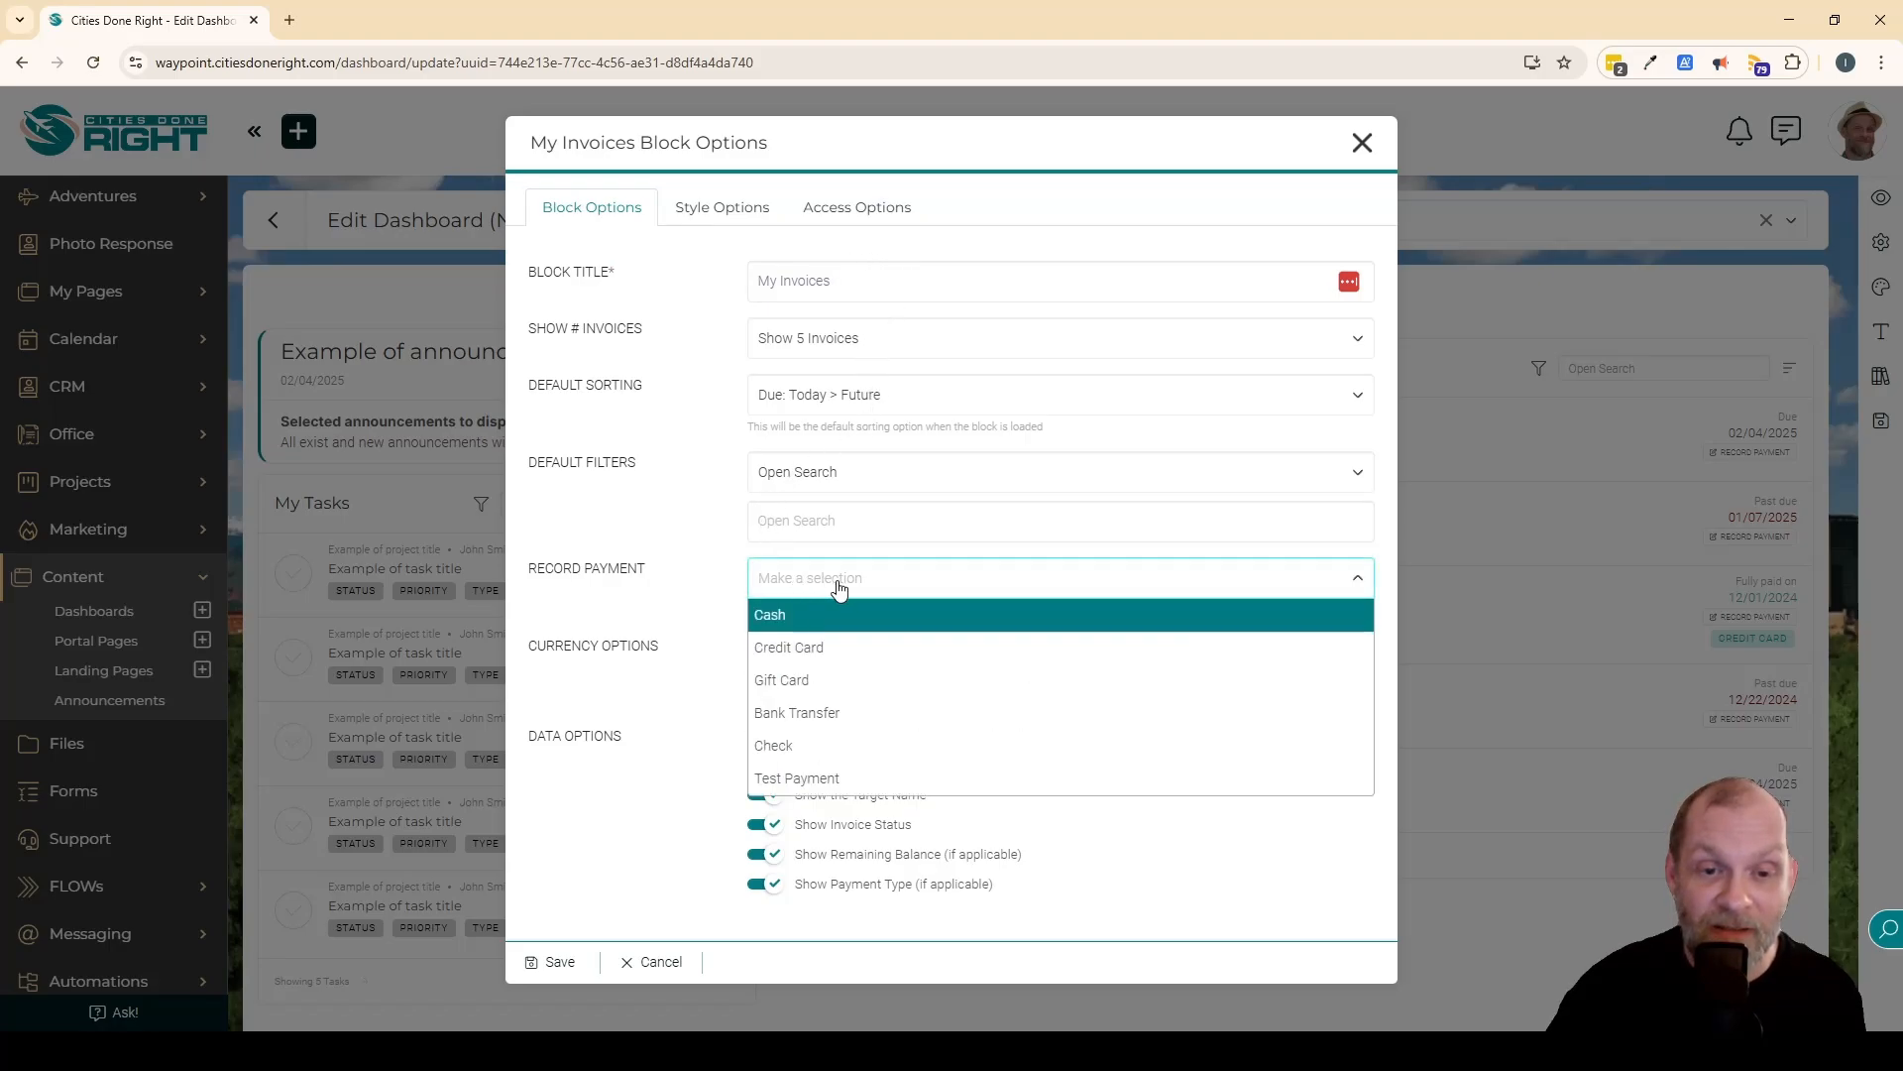
pyautogui.click(840, 592)
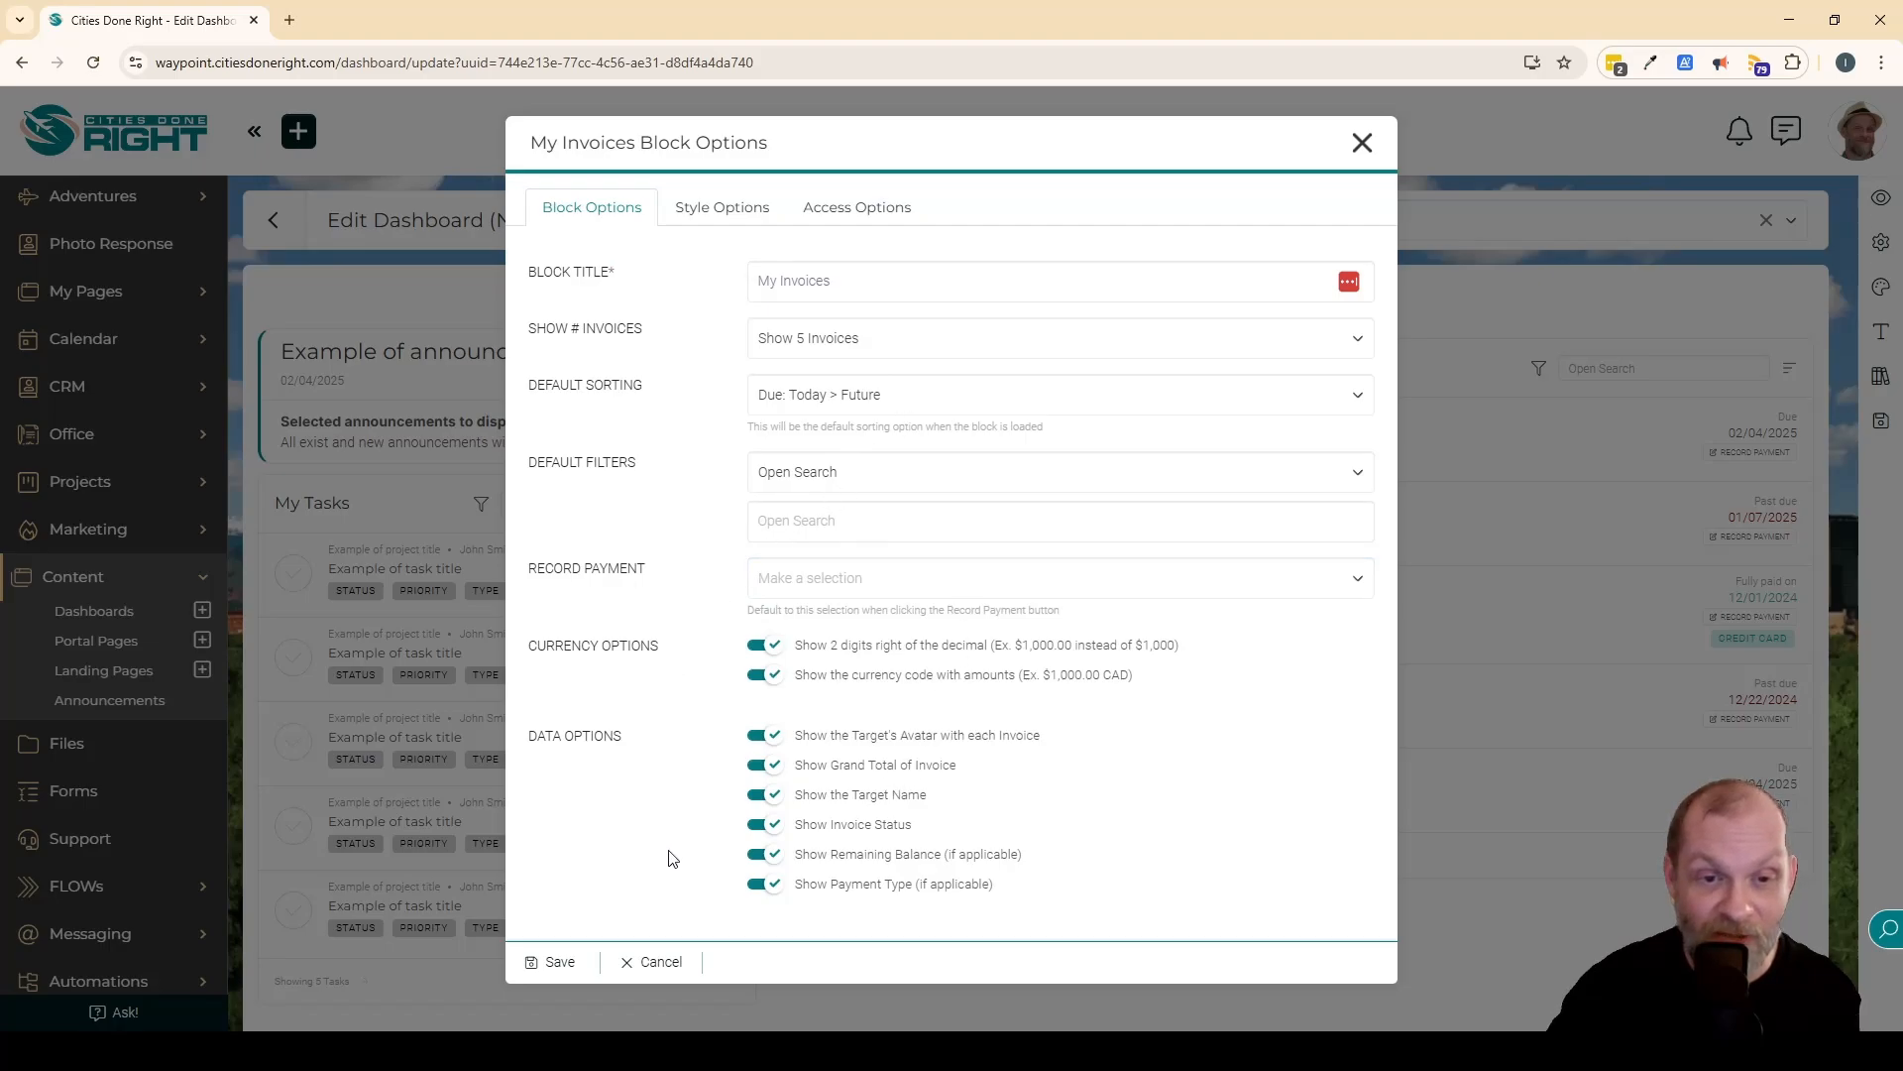
pyautogui.click(557, 964)
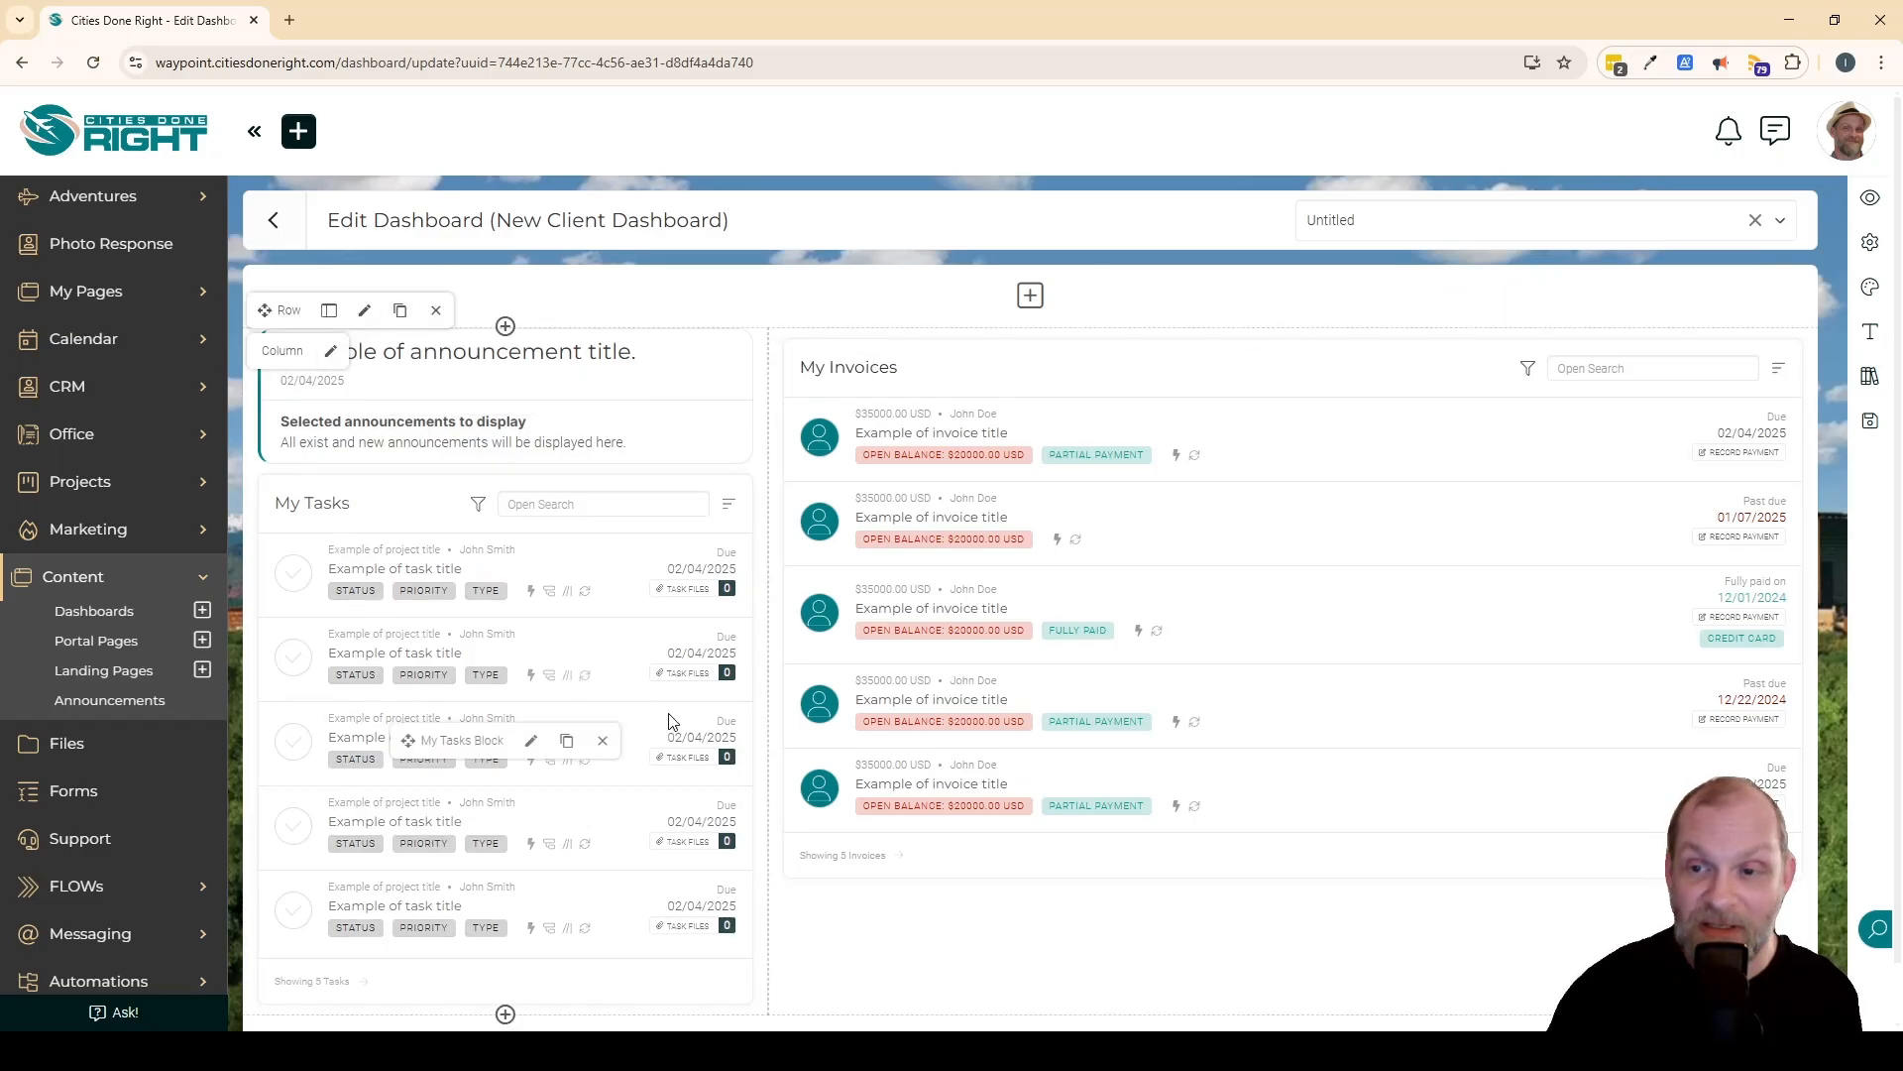
# Step: Look over the two-column layout and save the New Client Dashboard
pyautogui.scroll(-2, 1388, 659)
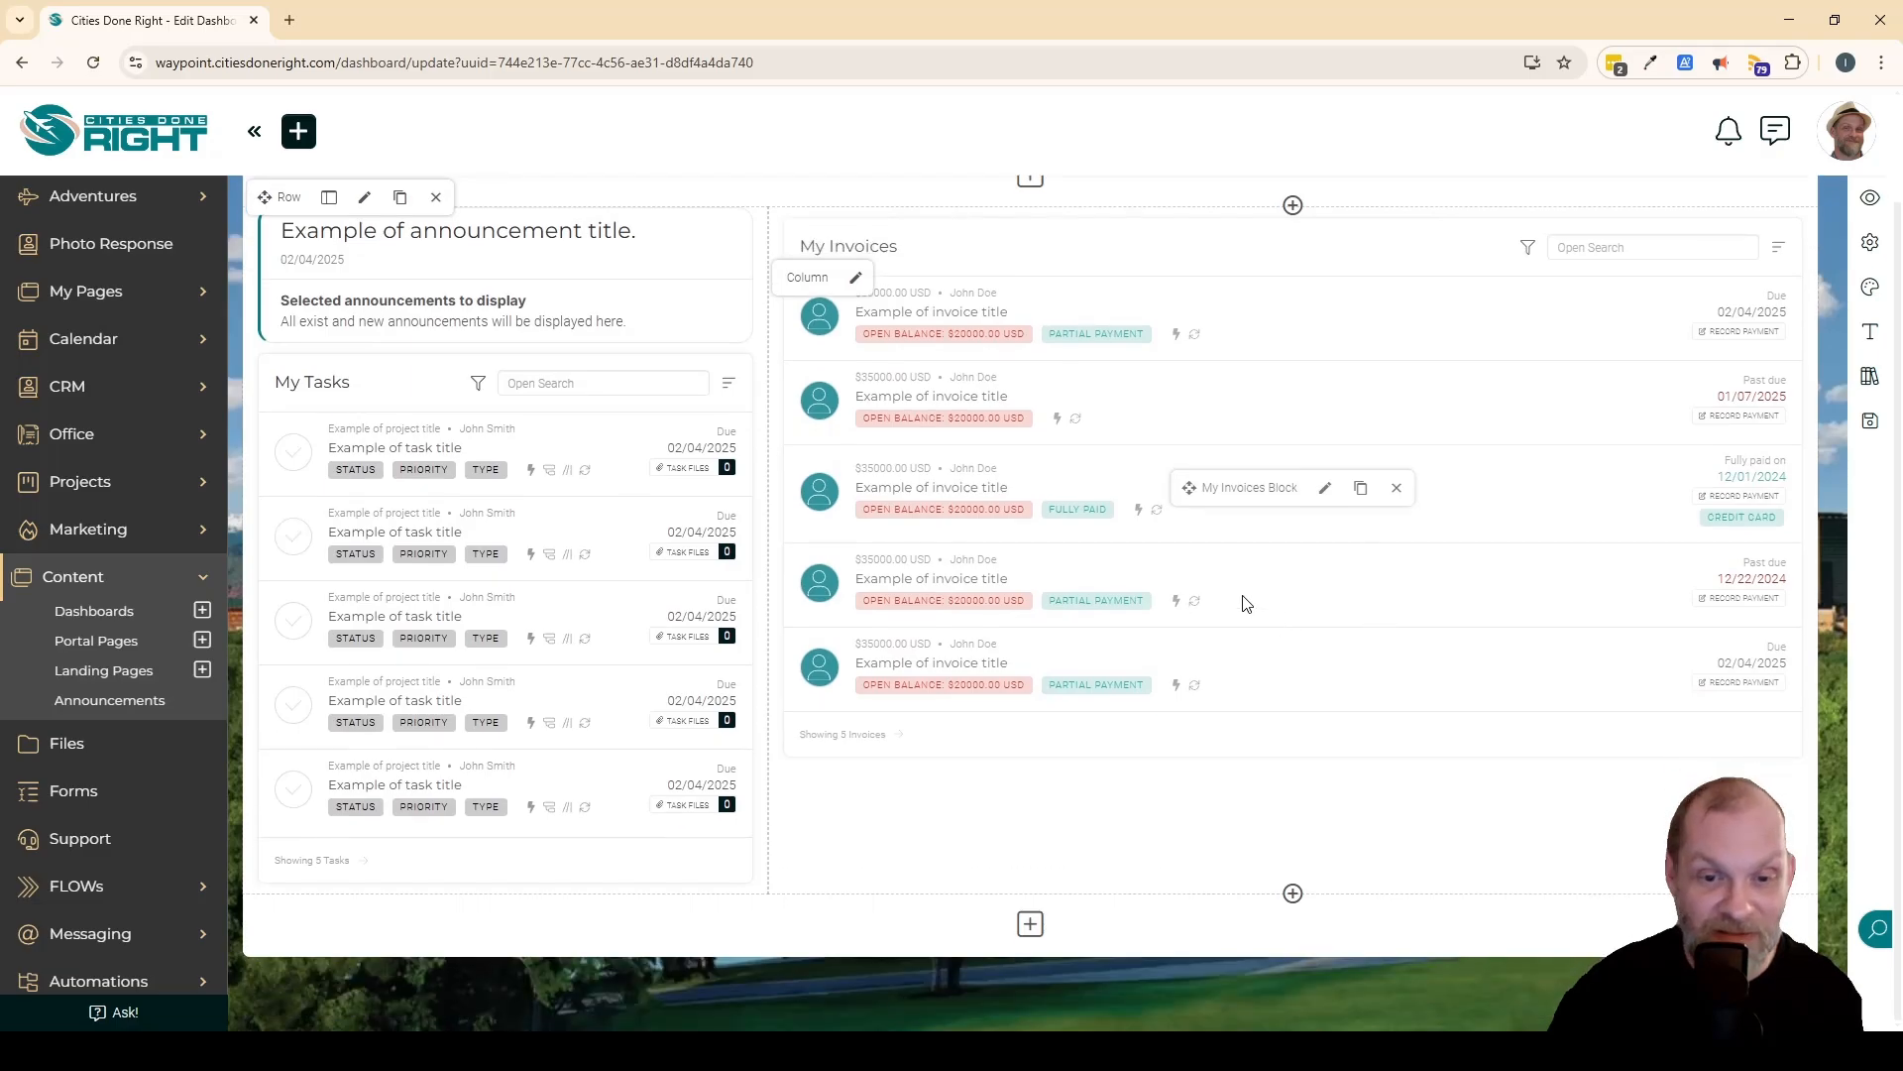
pyautogui.scroll(2, 1246, 599)
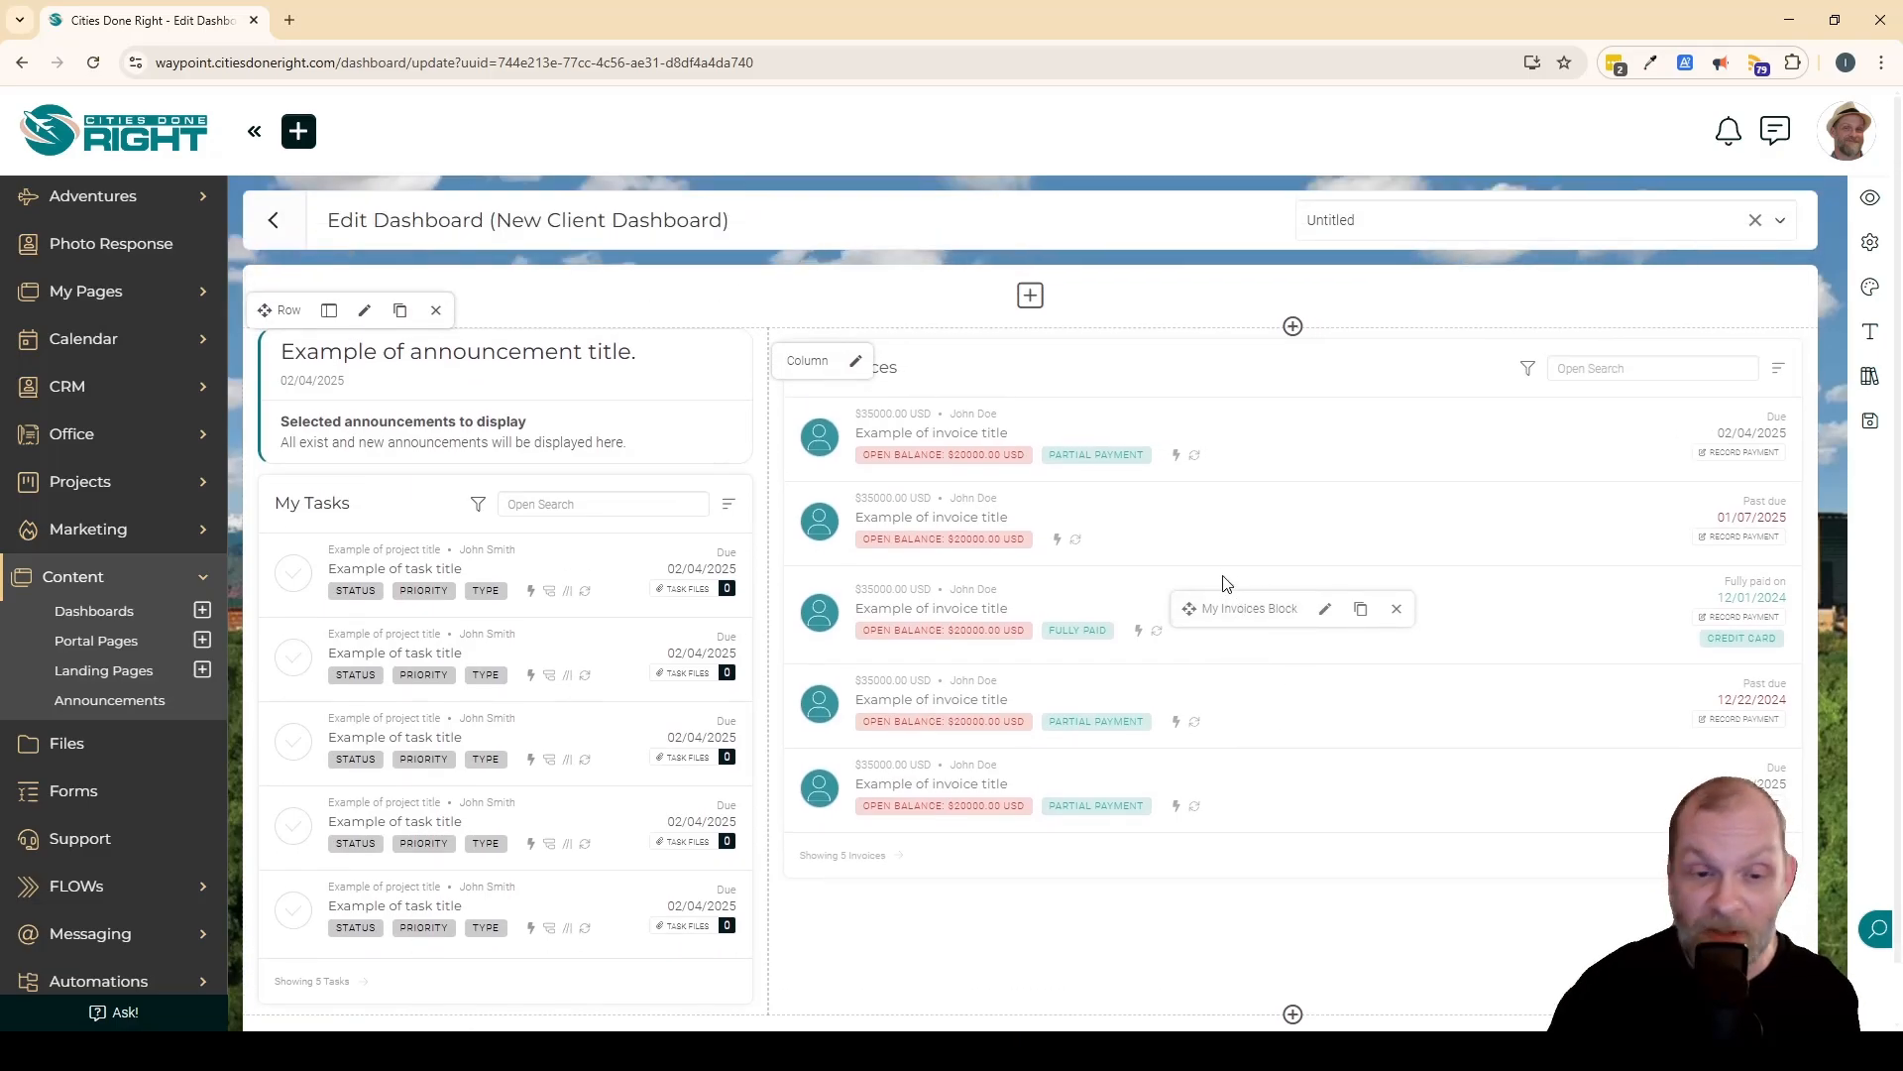
pyautogui.scroll(-1, 1226, 582)
pyautogui.scroll(1, 1173, 561)
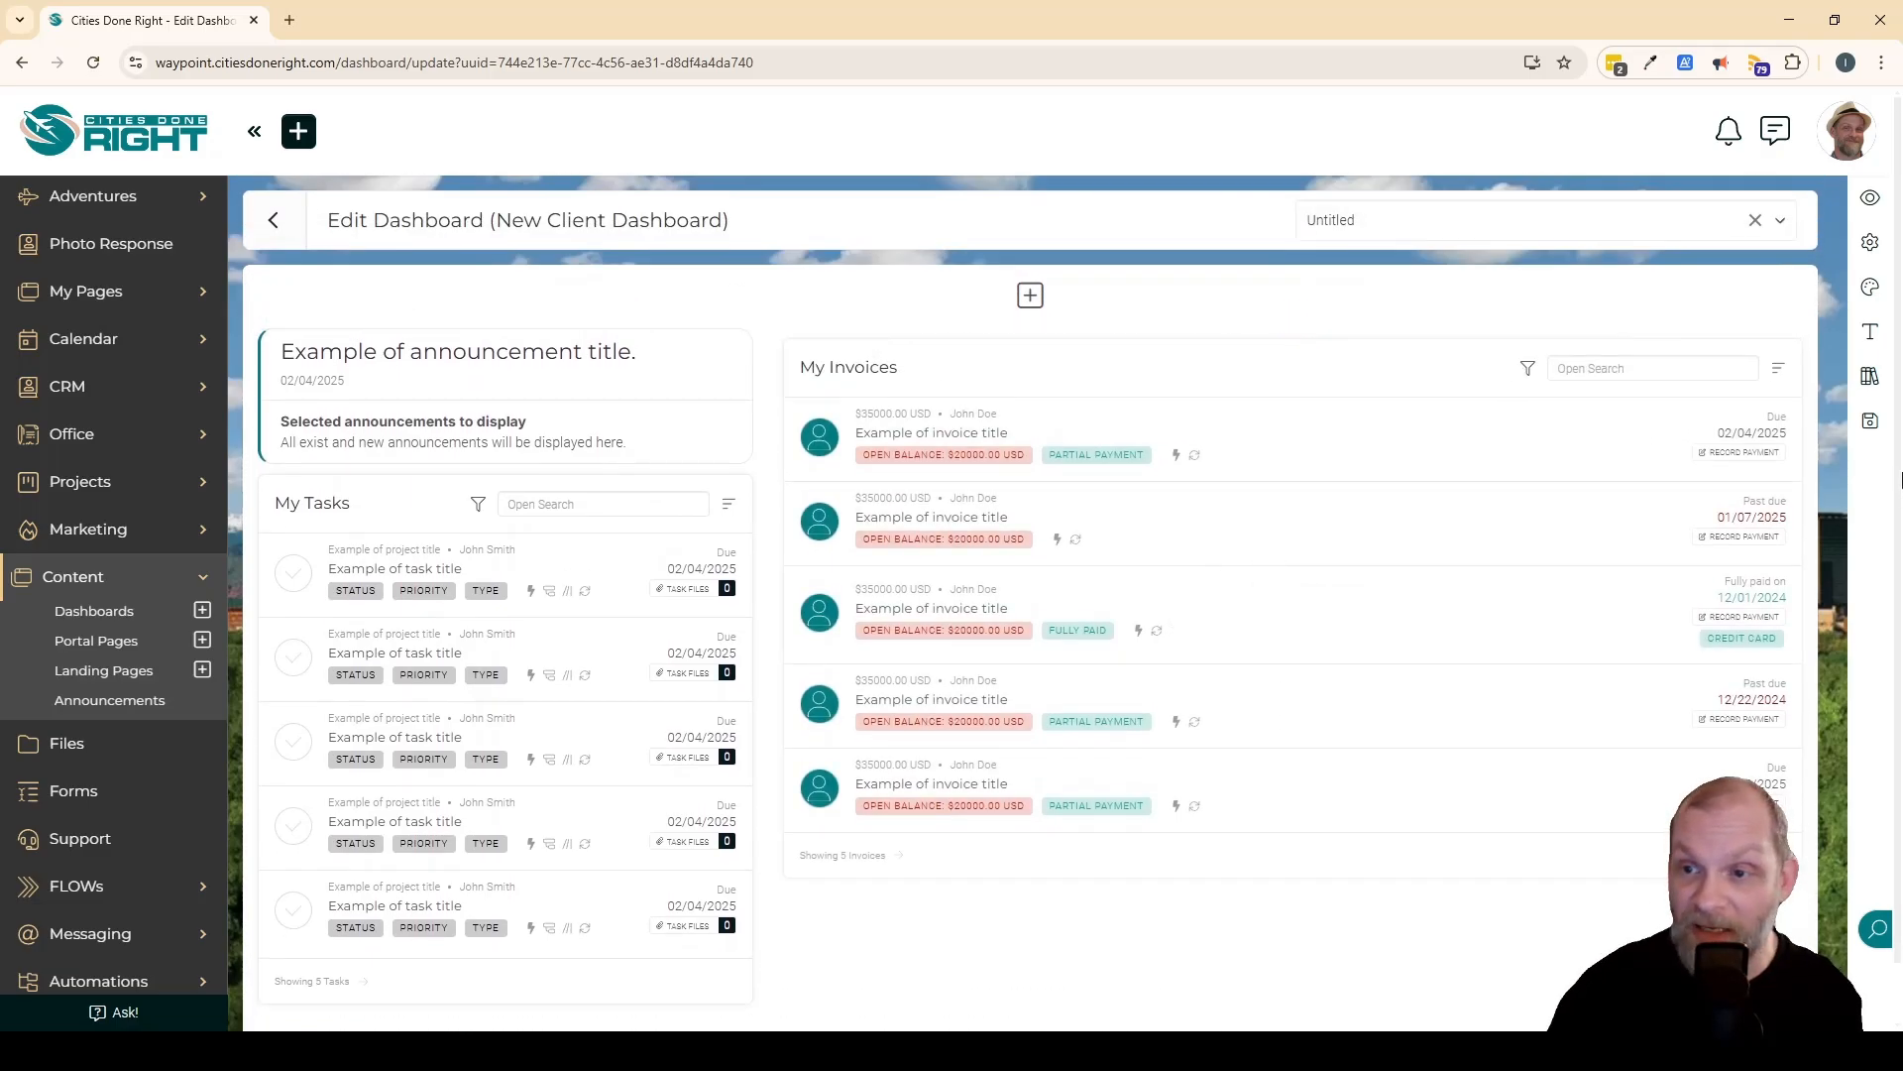
pyautogui.click(1872, 424)
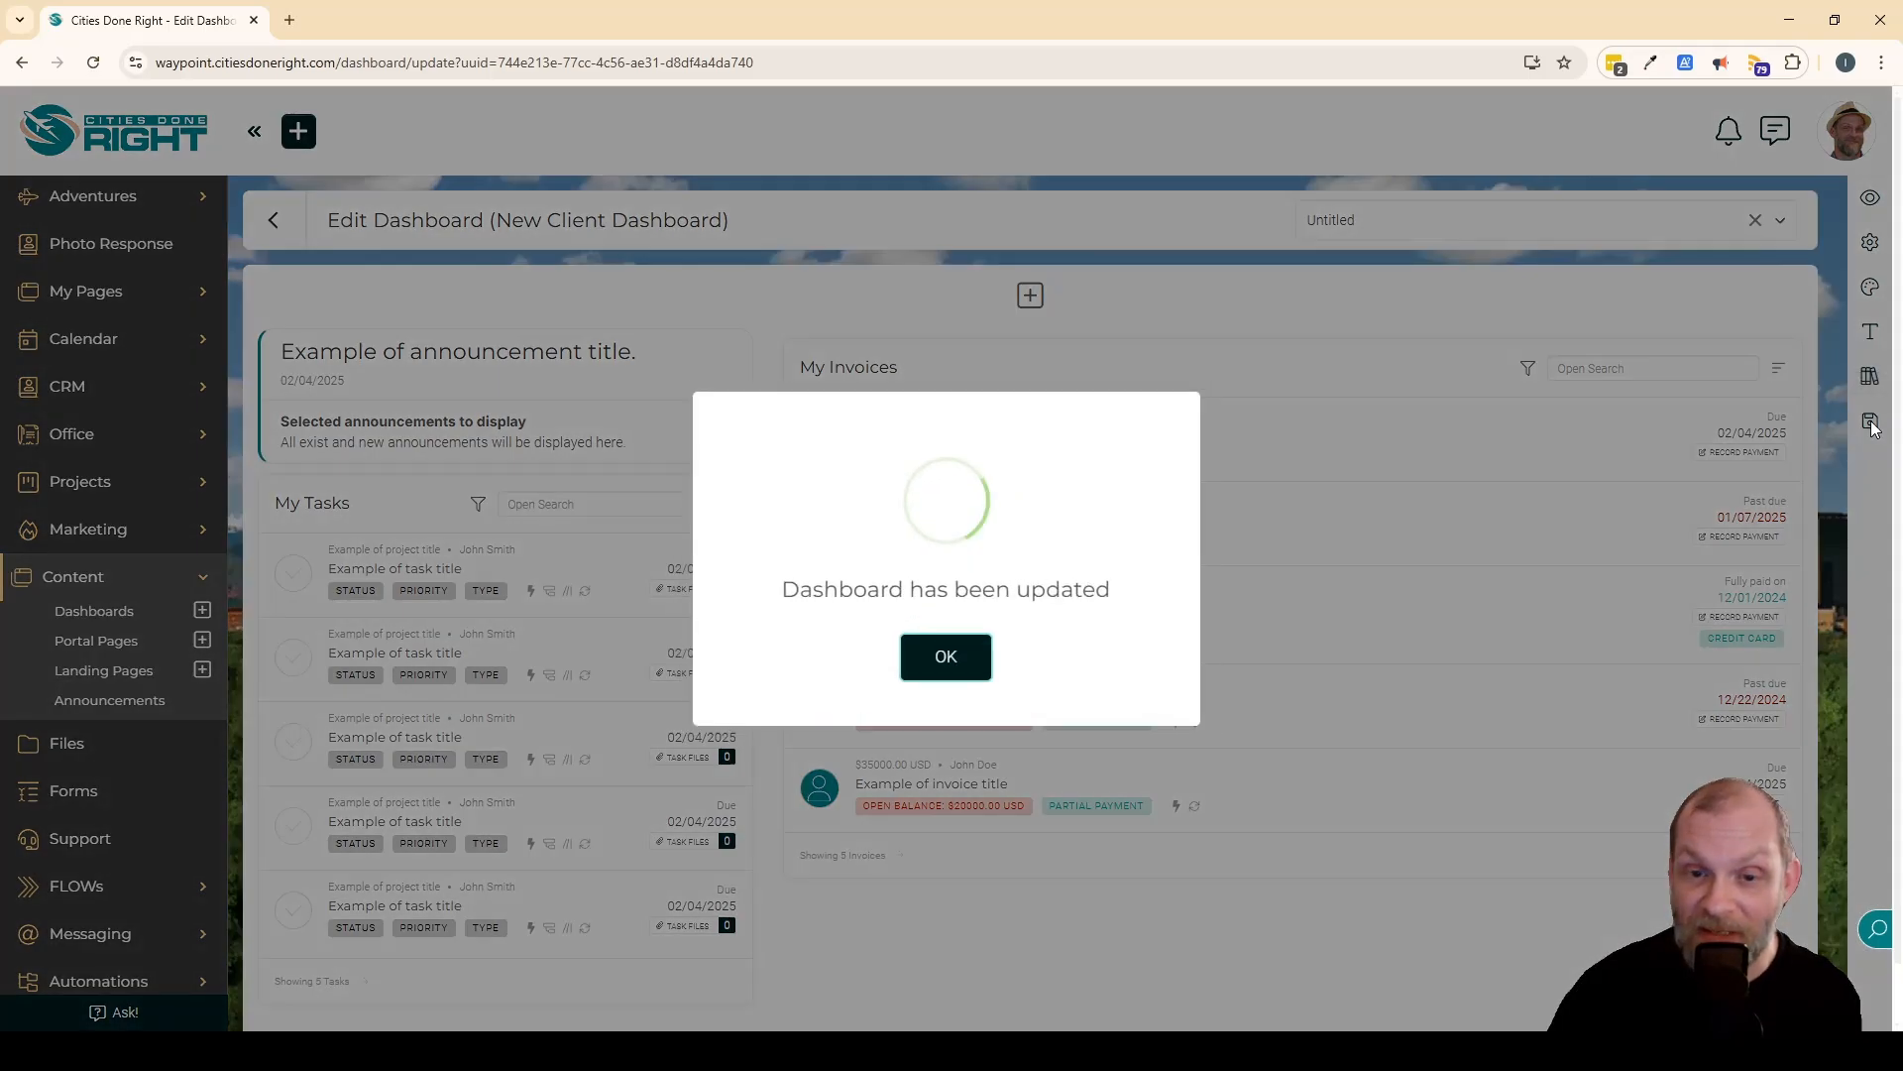
# Step: Preview the saved dashboard in desktop view as the second admin user, the first client user and the test client user
pyautogui.click(940, 658)
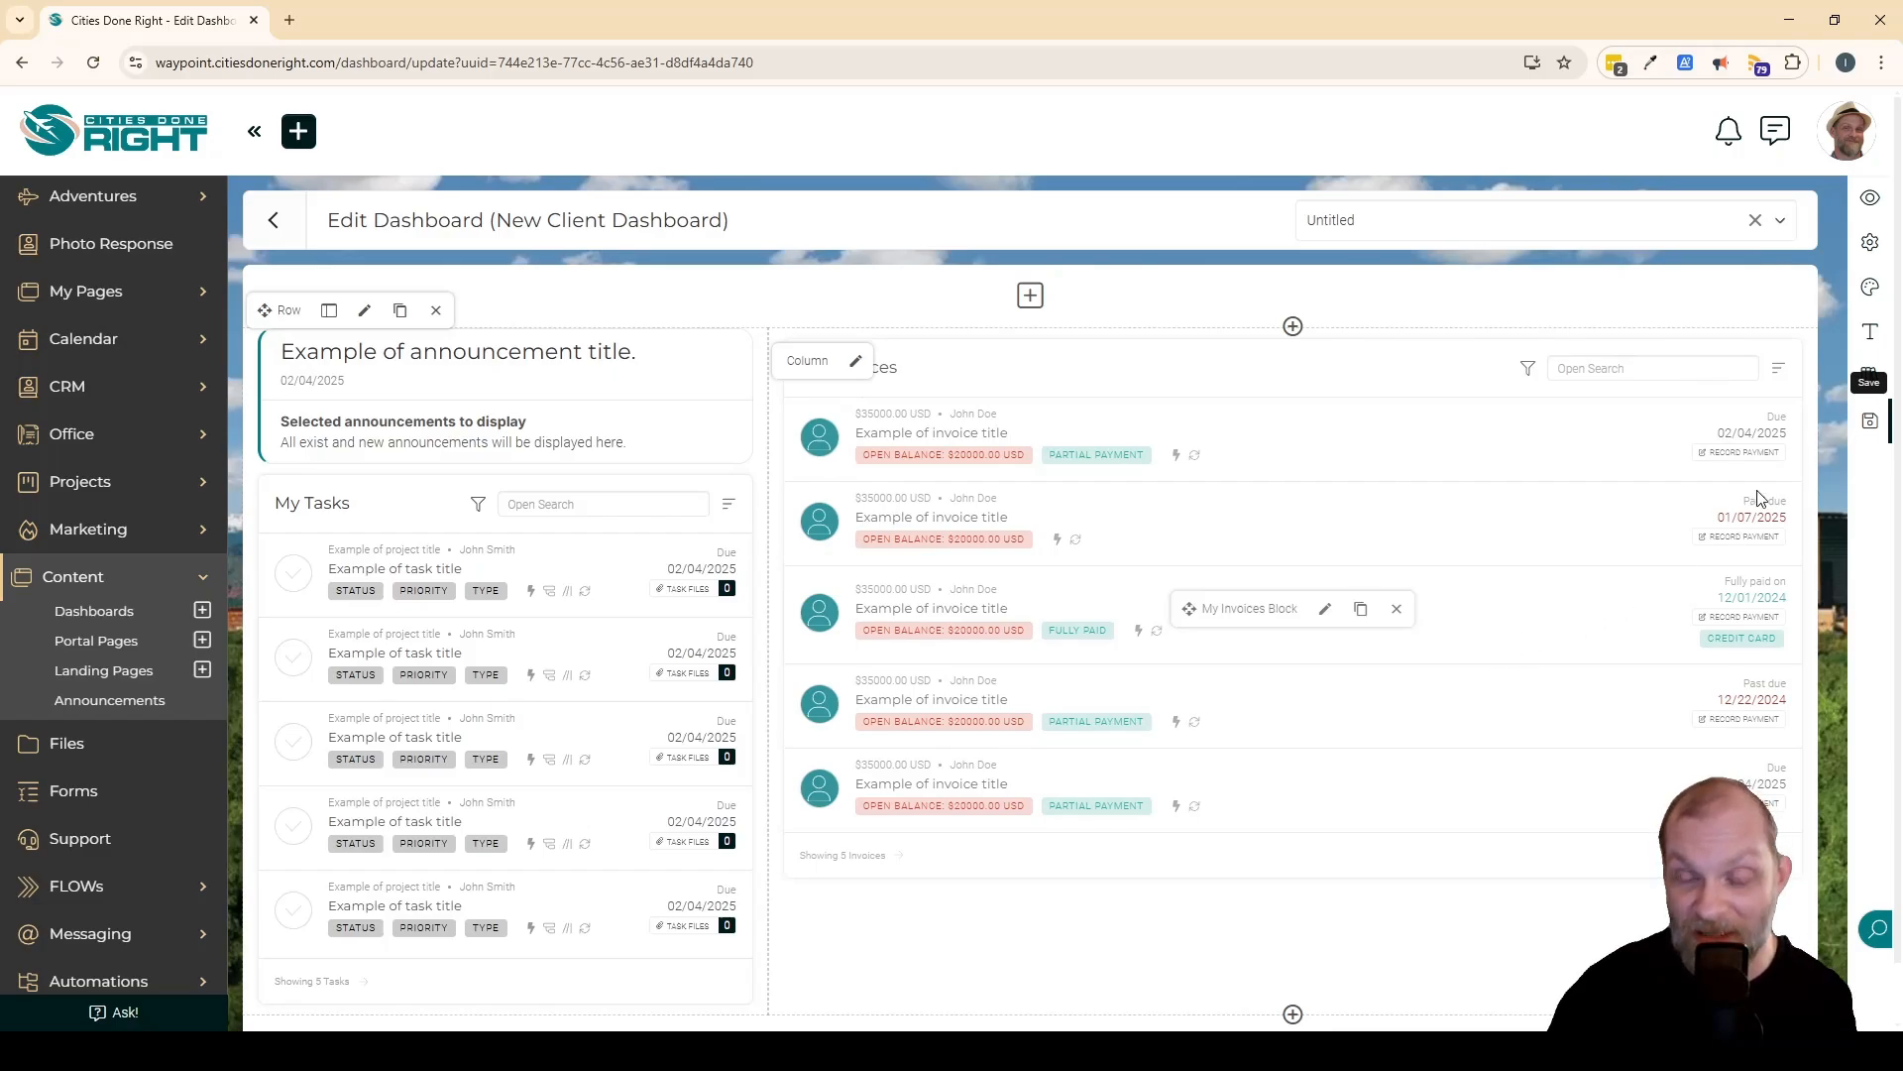
pyautogui.click(1871, 203)
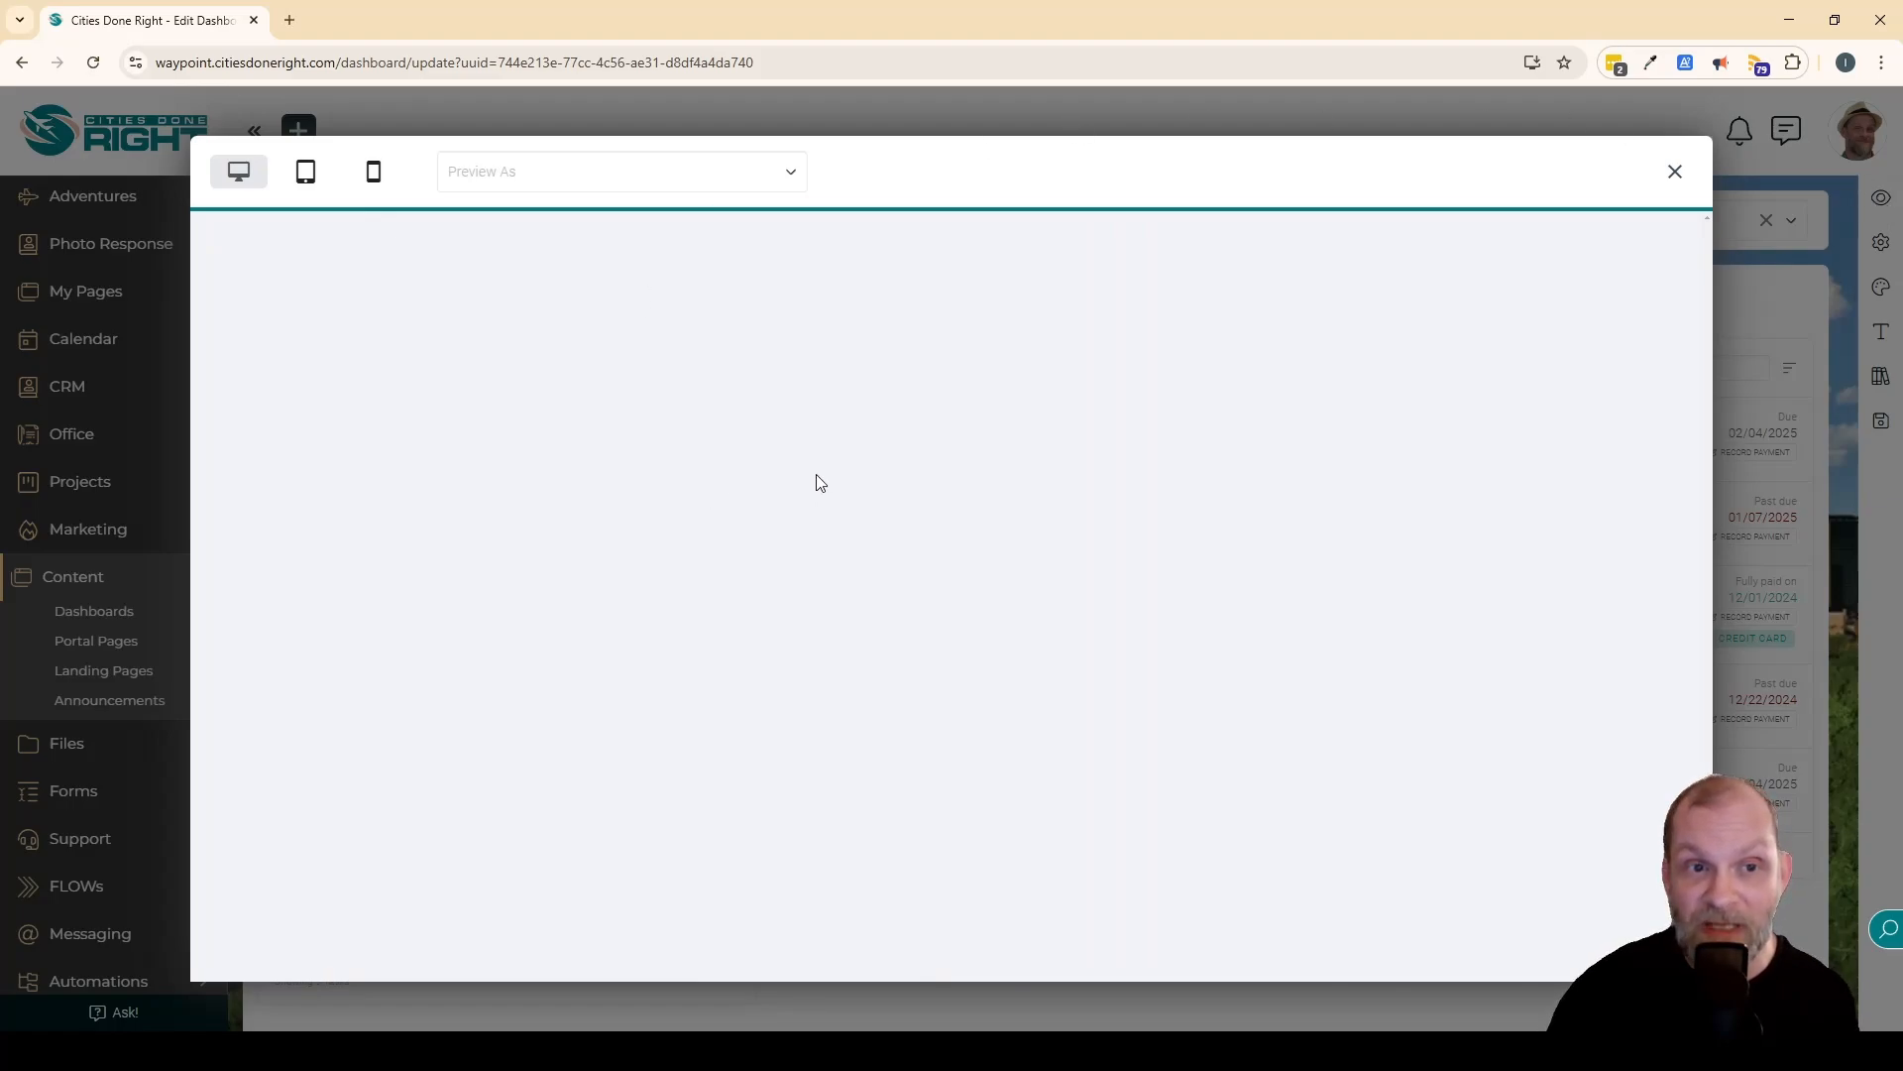
pyautogui.click(770, 184)
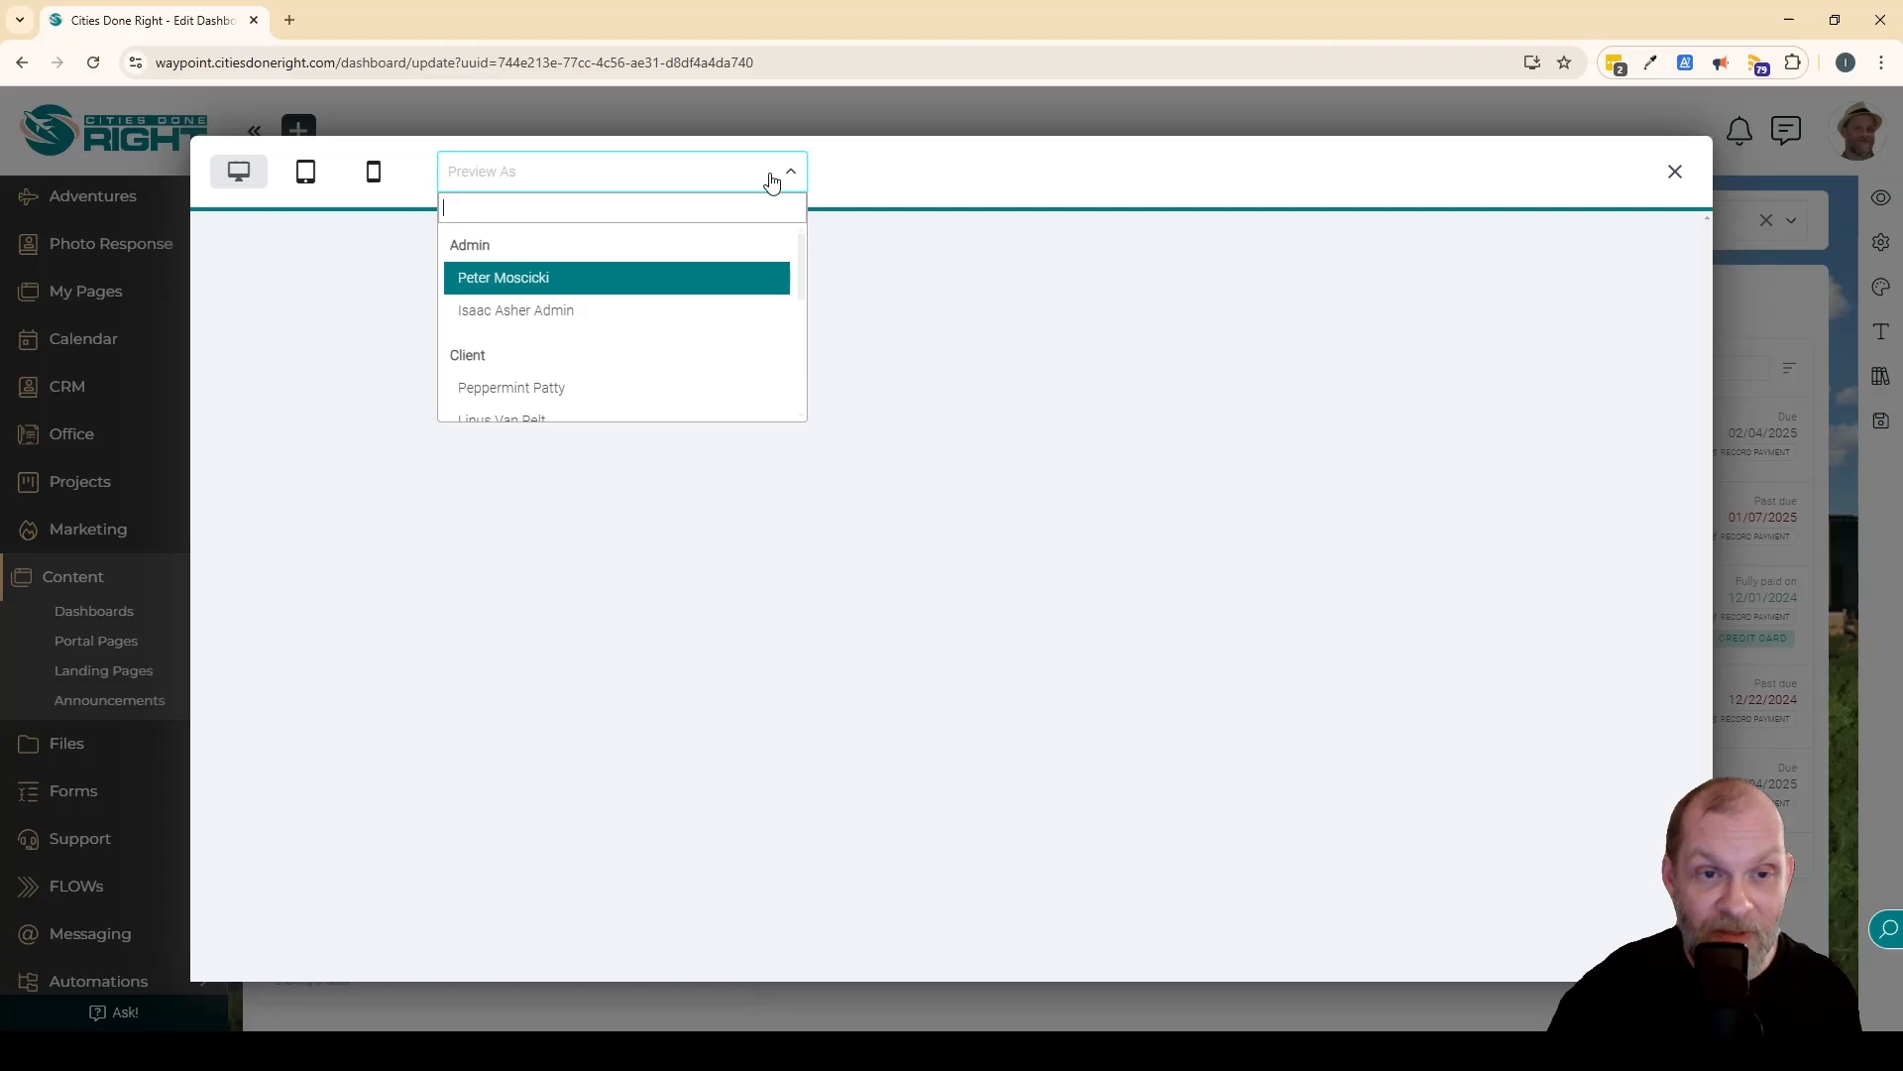
pyautogui.click(523, 311)
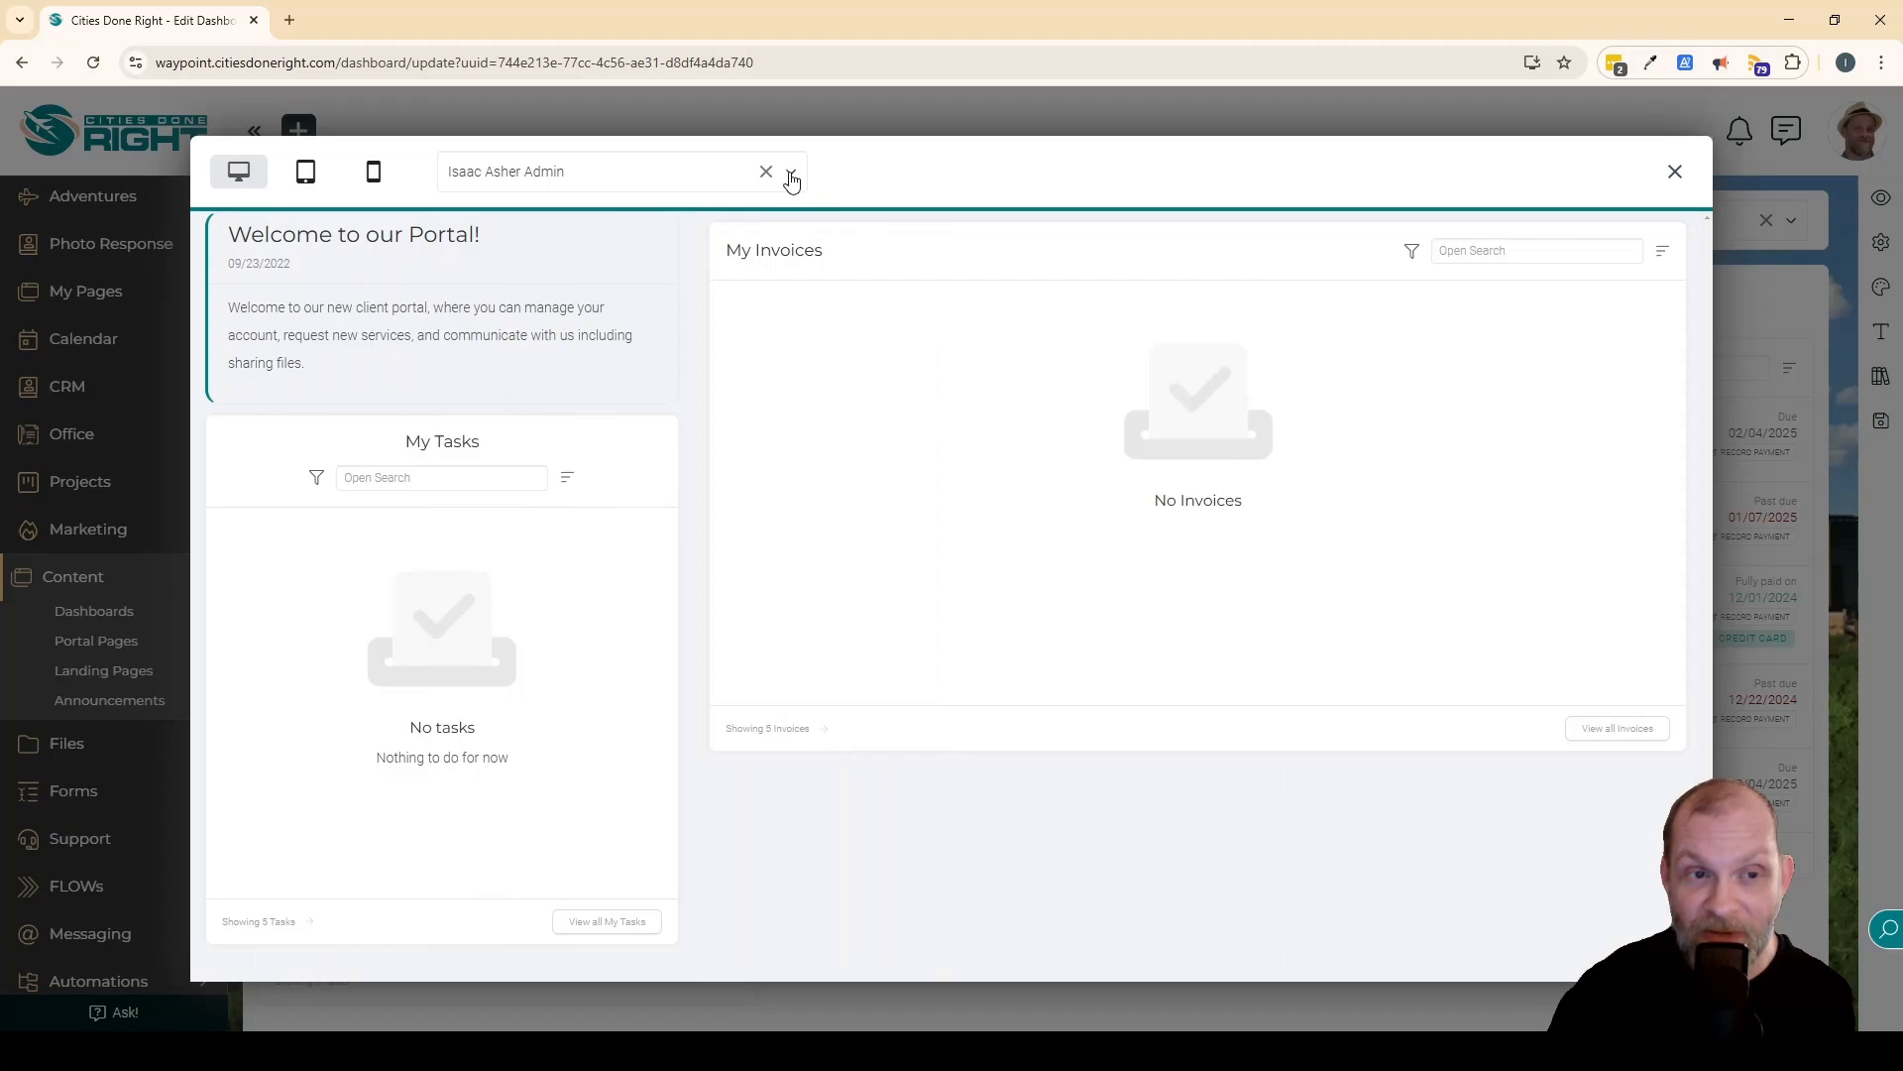
pyautogui.click(791, 174)
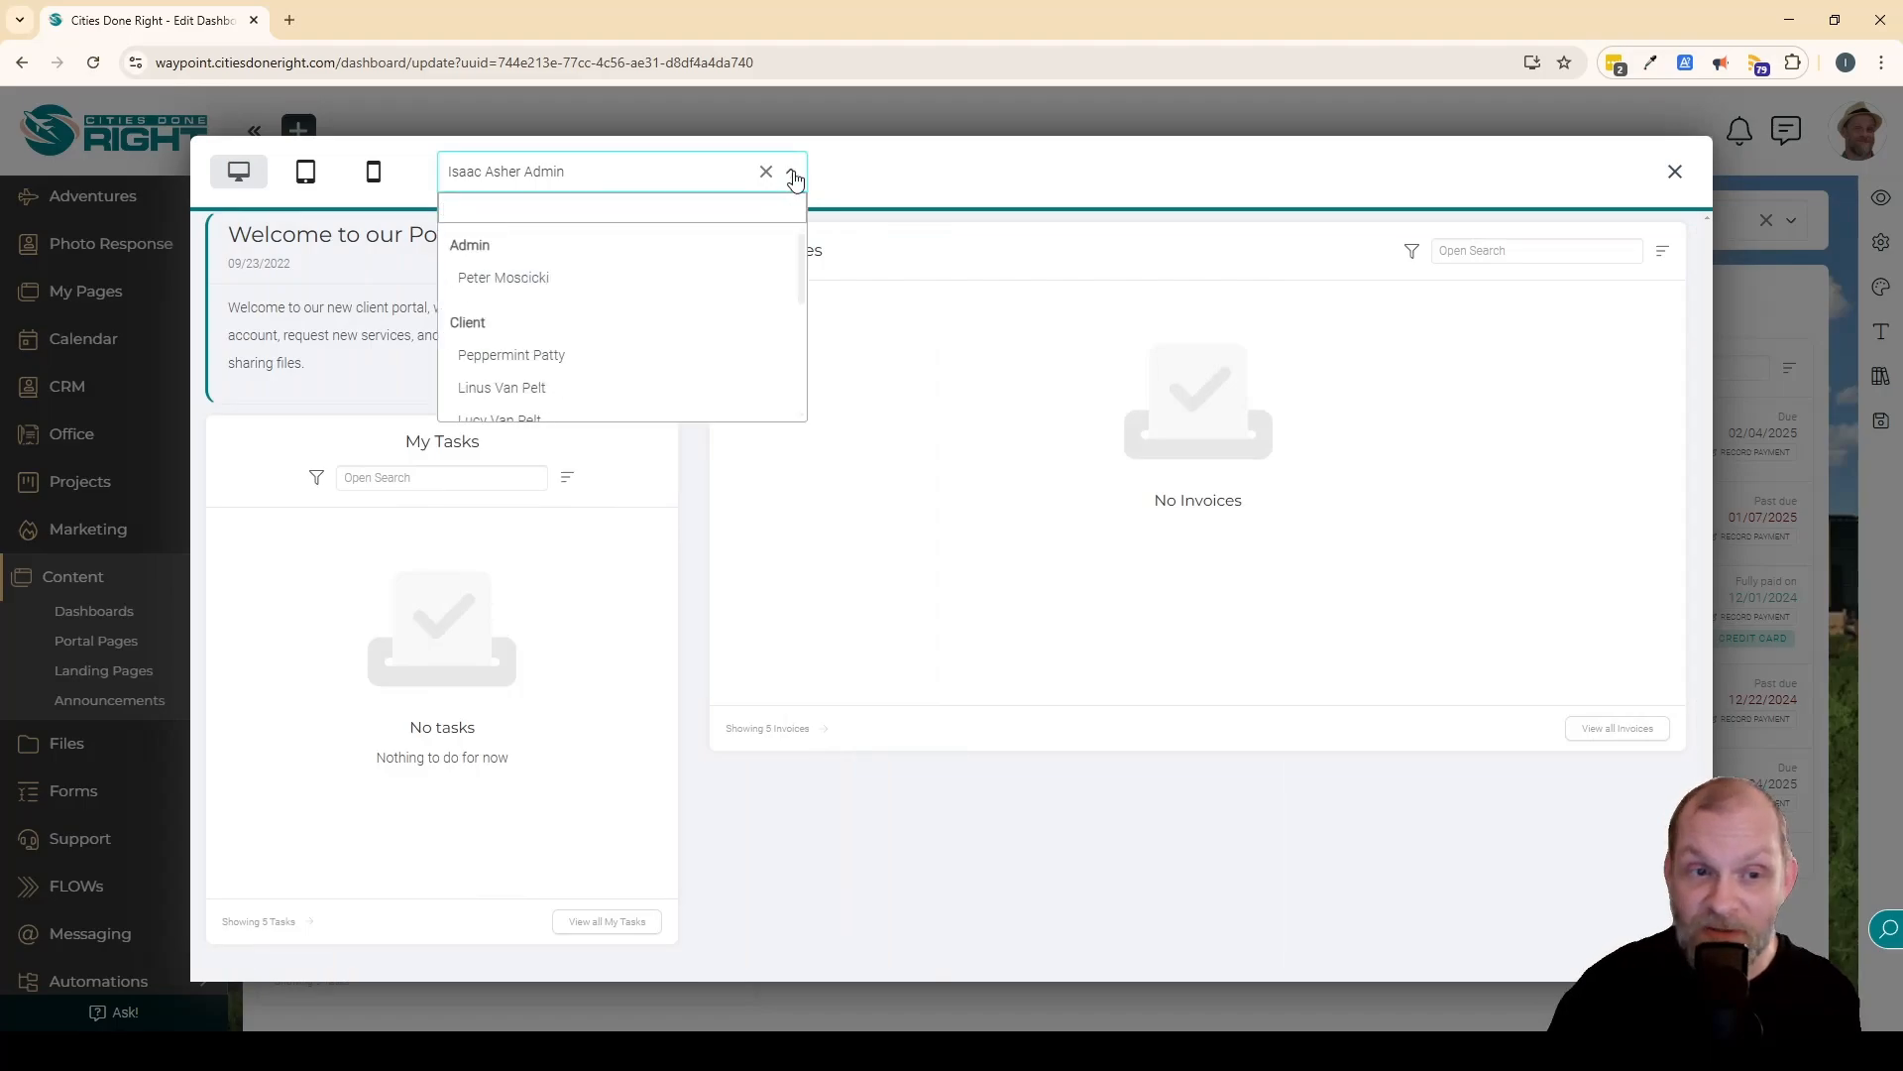
pyautogui.click(501, 357)
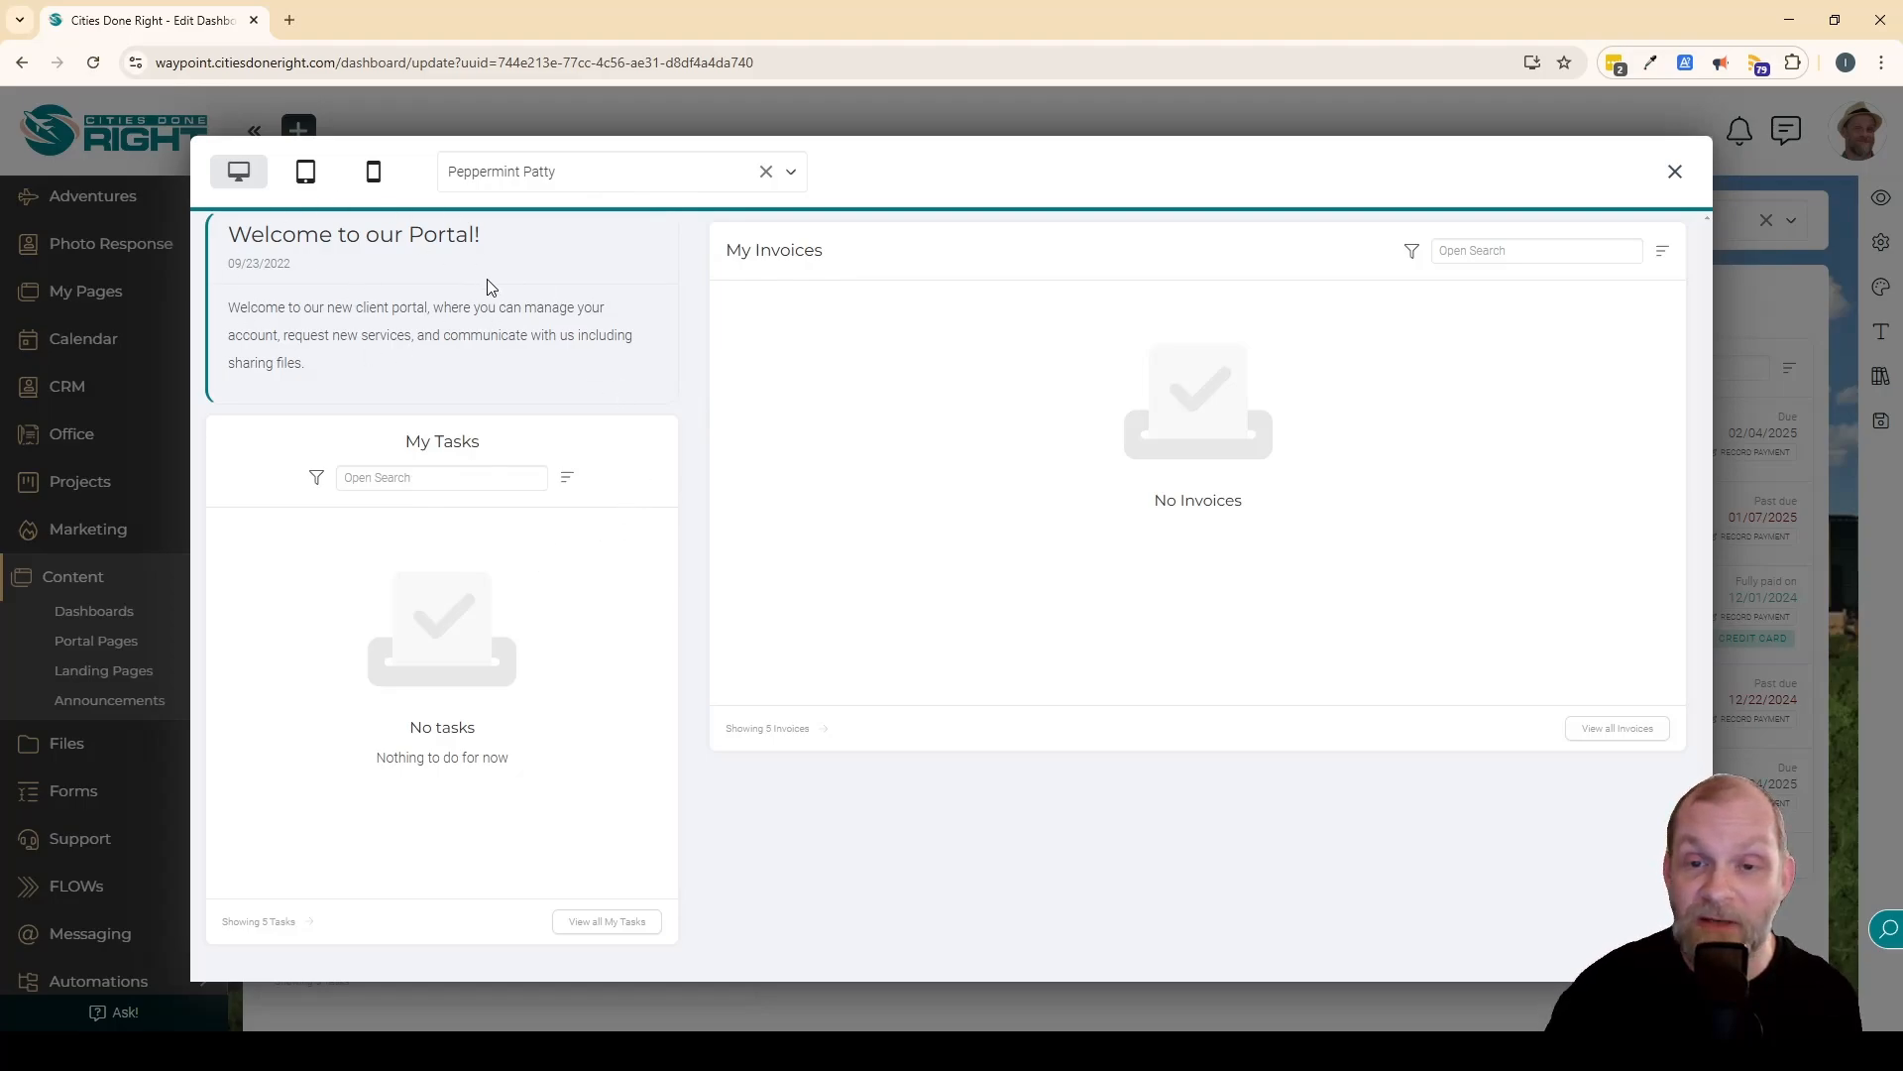
pyautogui.click(629, 174)
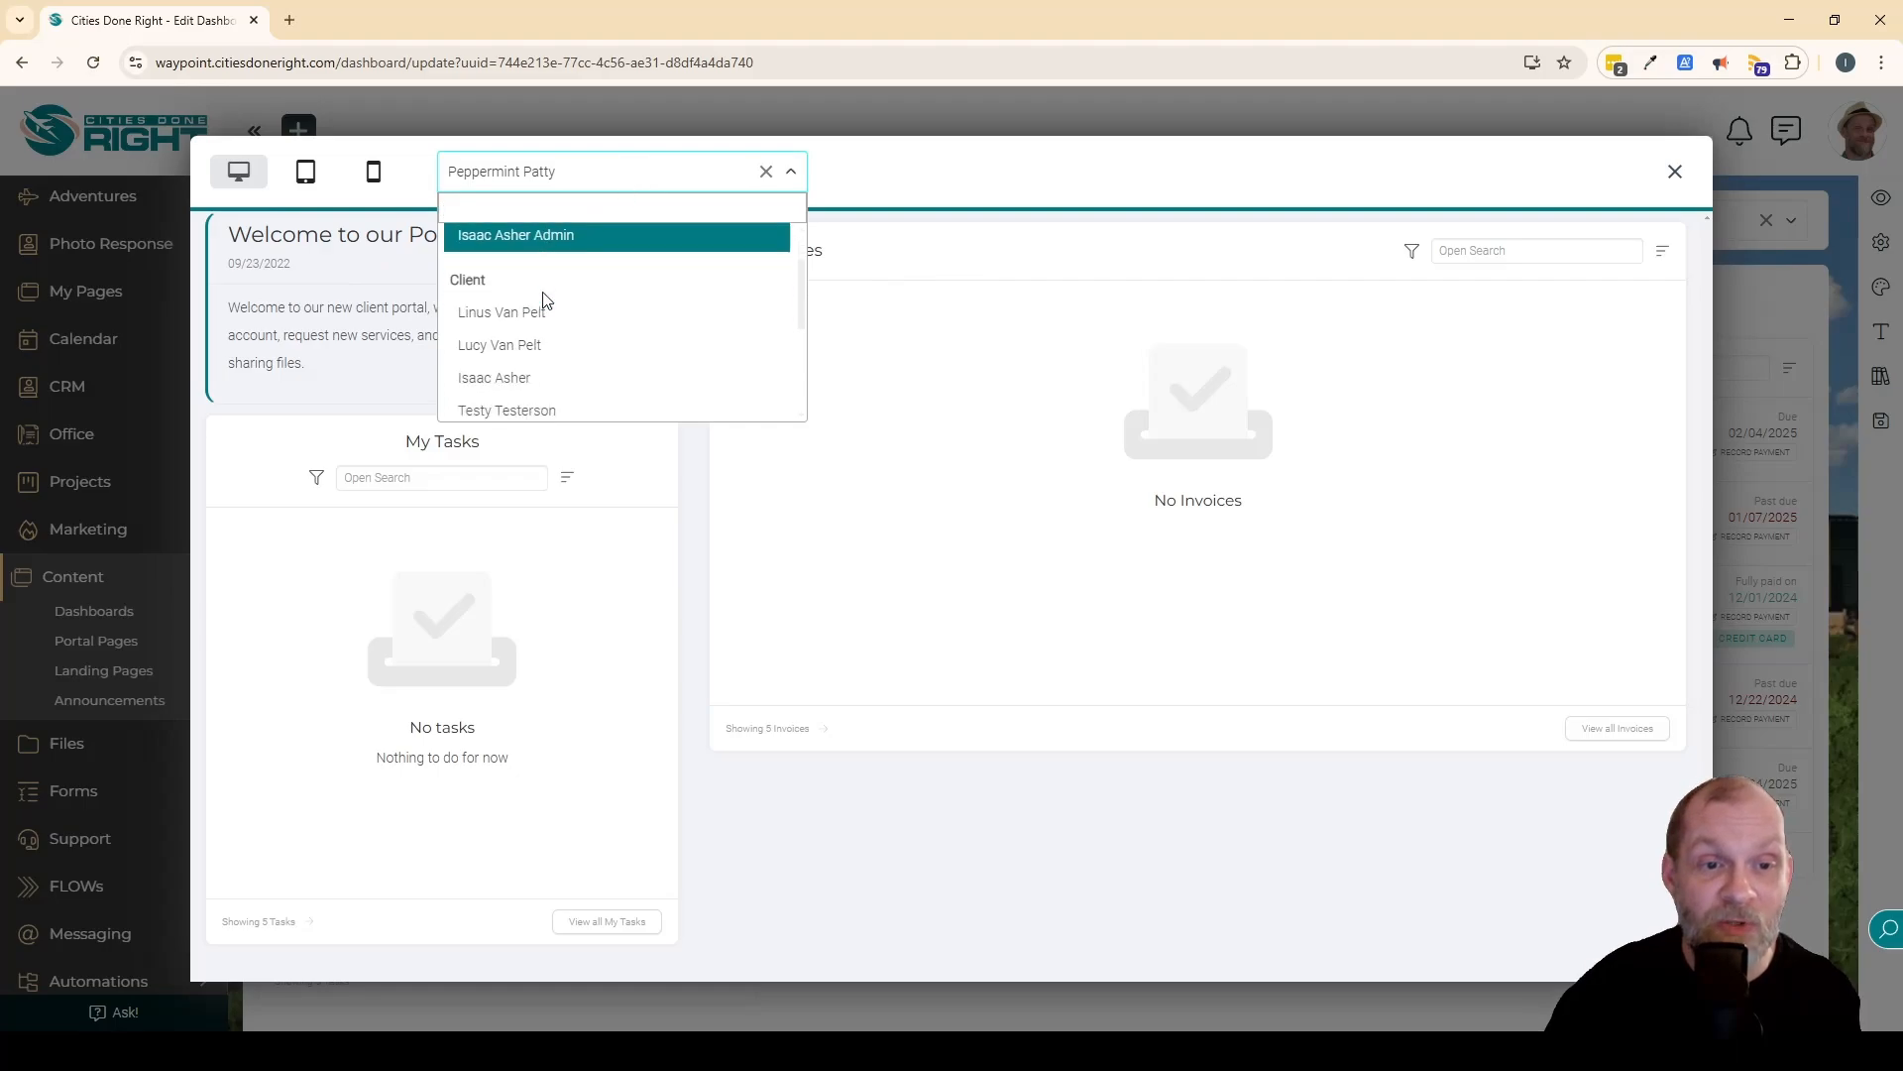
pyautogui.scroll(-1, 543, 301)
pyautogui.click(532, 288)
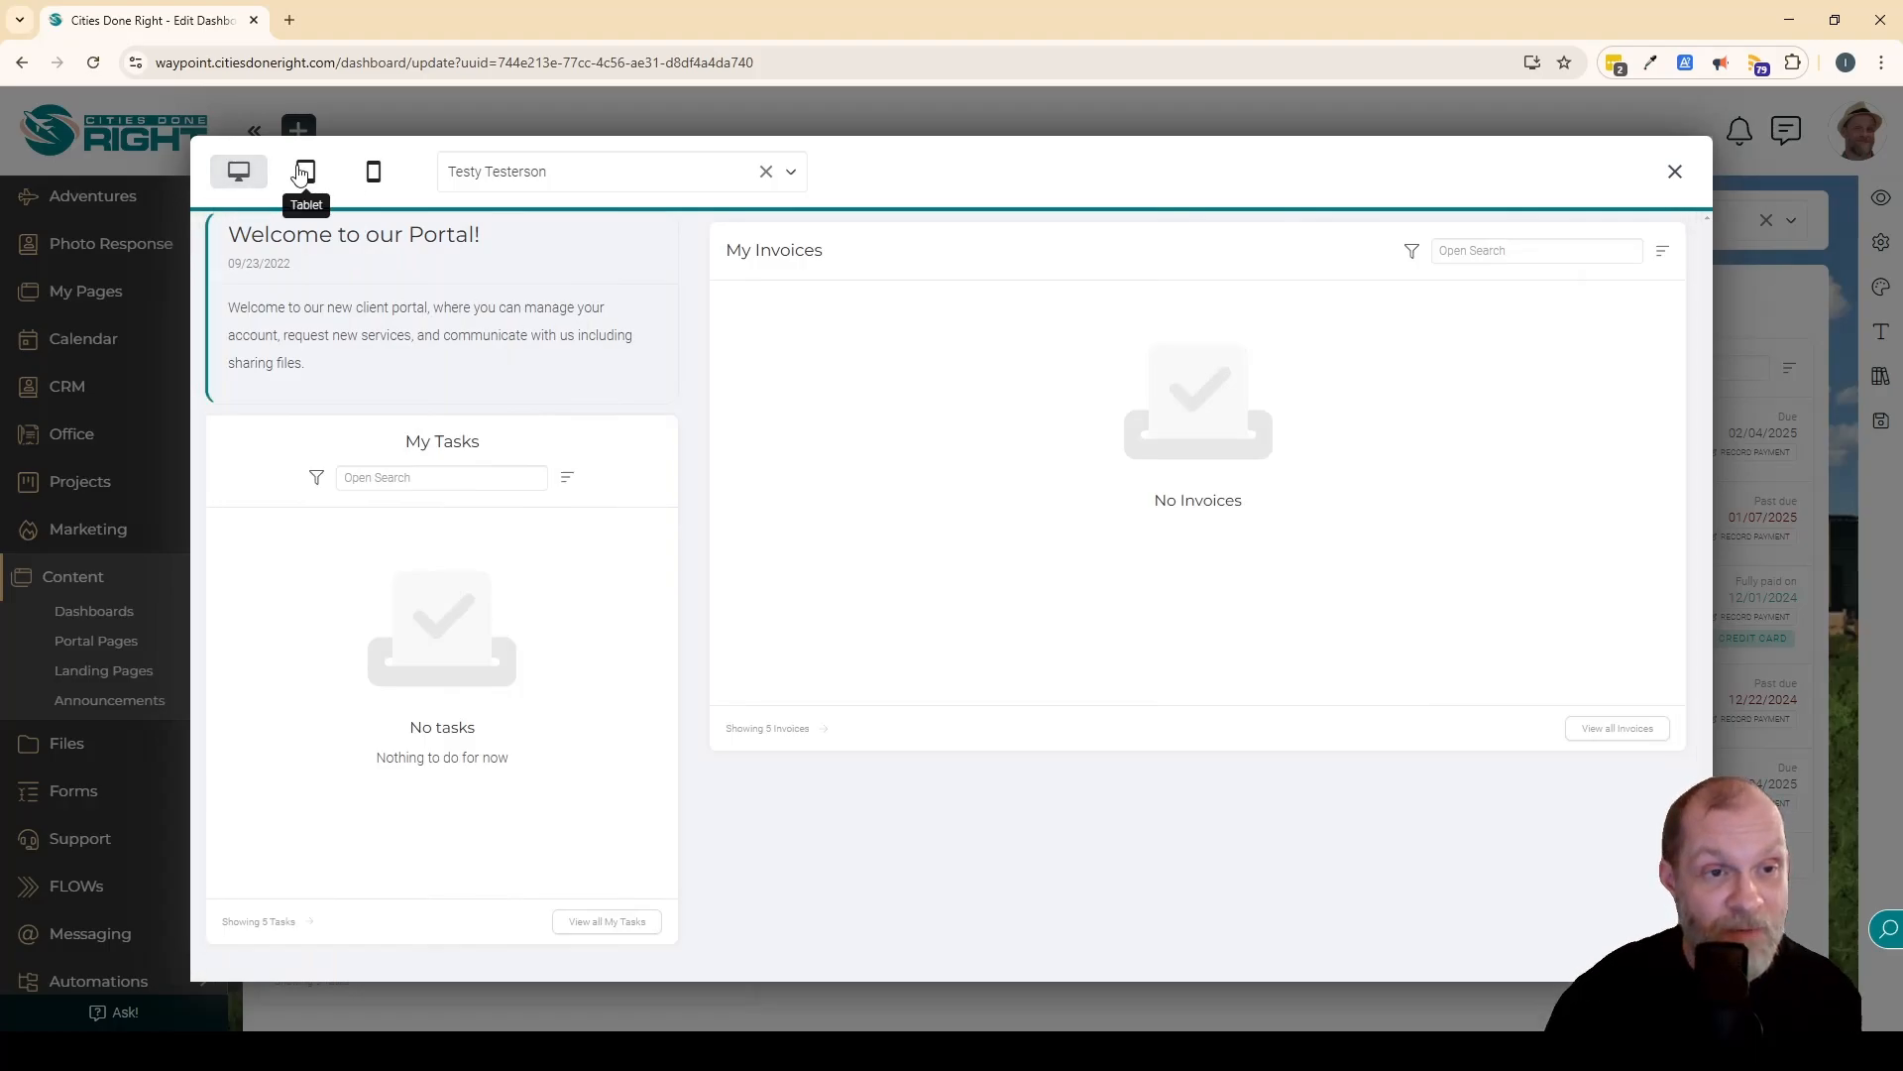
# Step: Check the dashboard preview in the tablet and phone layouts, looking through the full phone layout, and close the preview
pyautogui.click(303, 172)
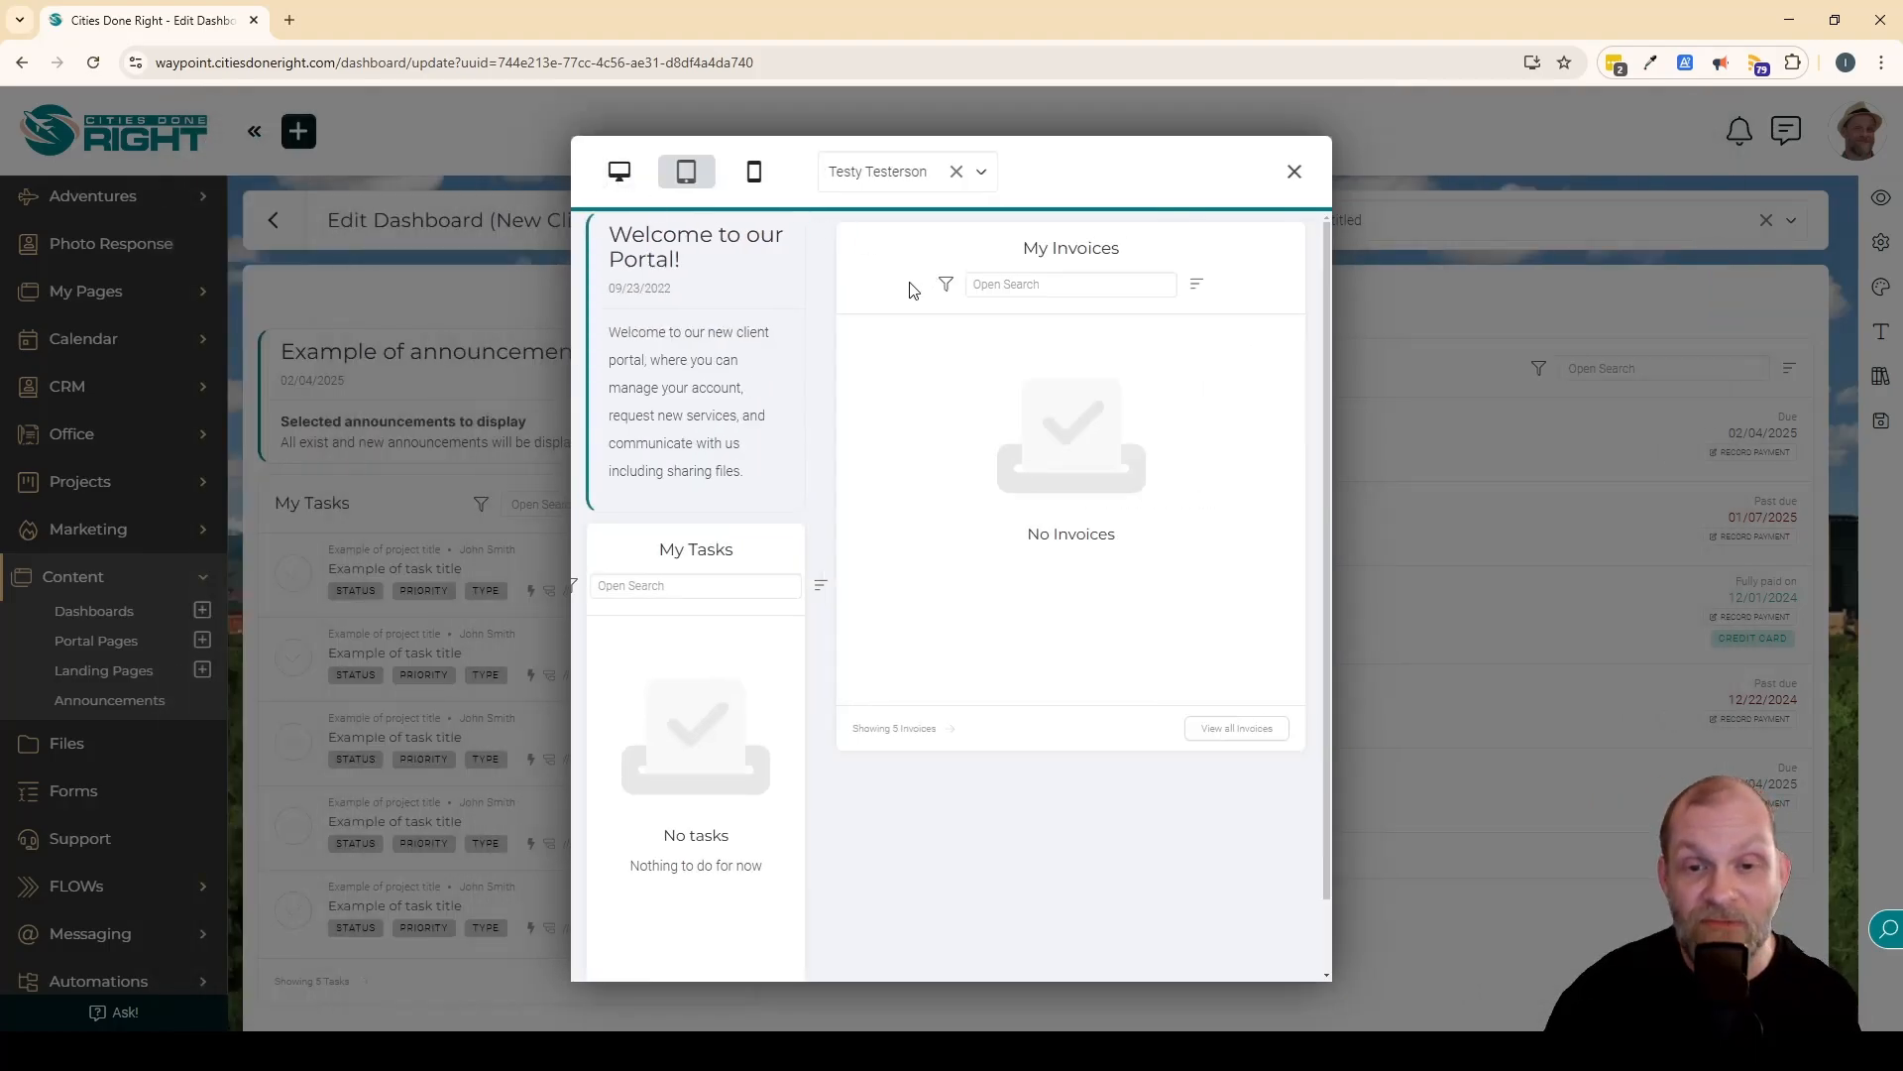
pyautogui.click(758, 181)
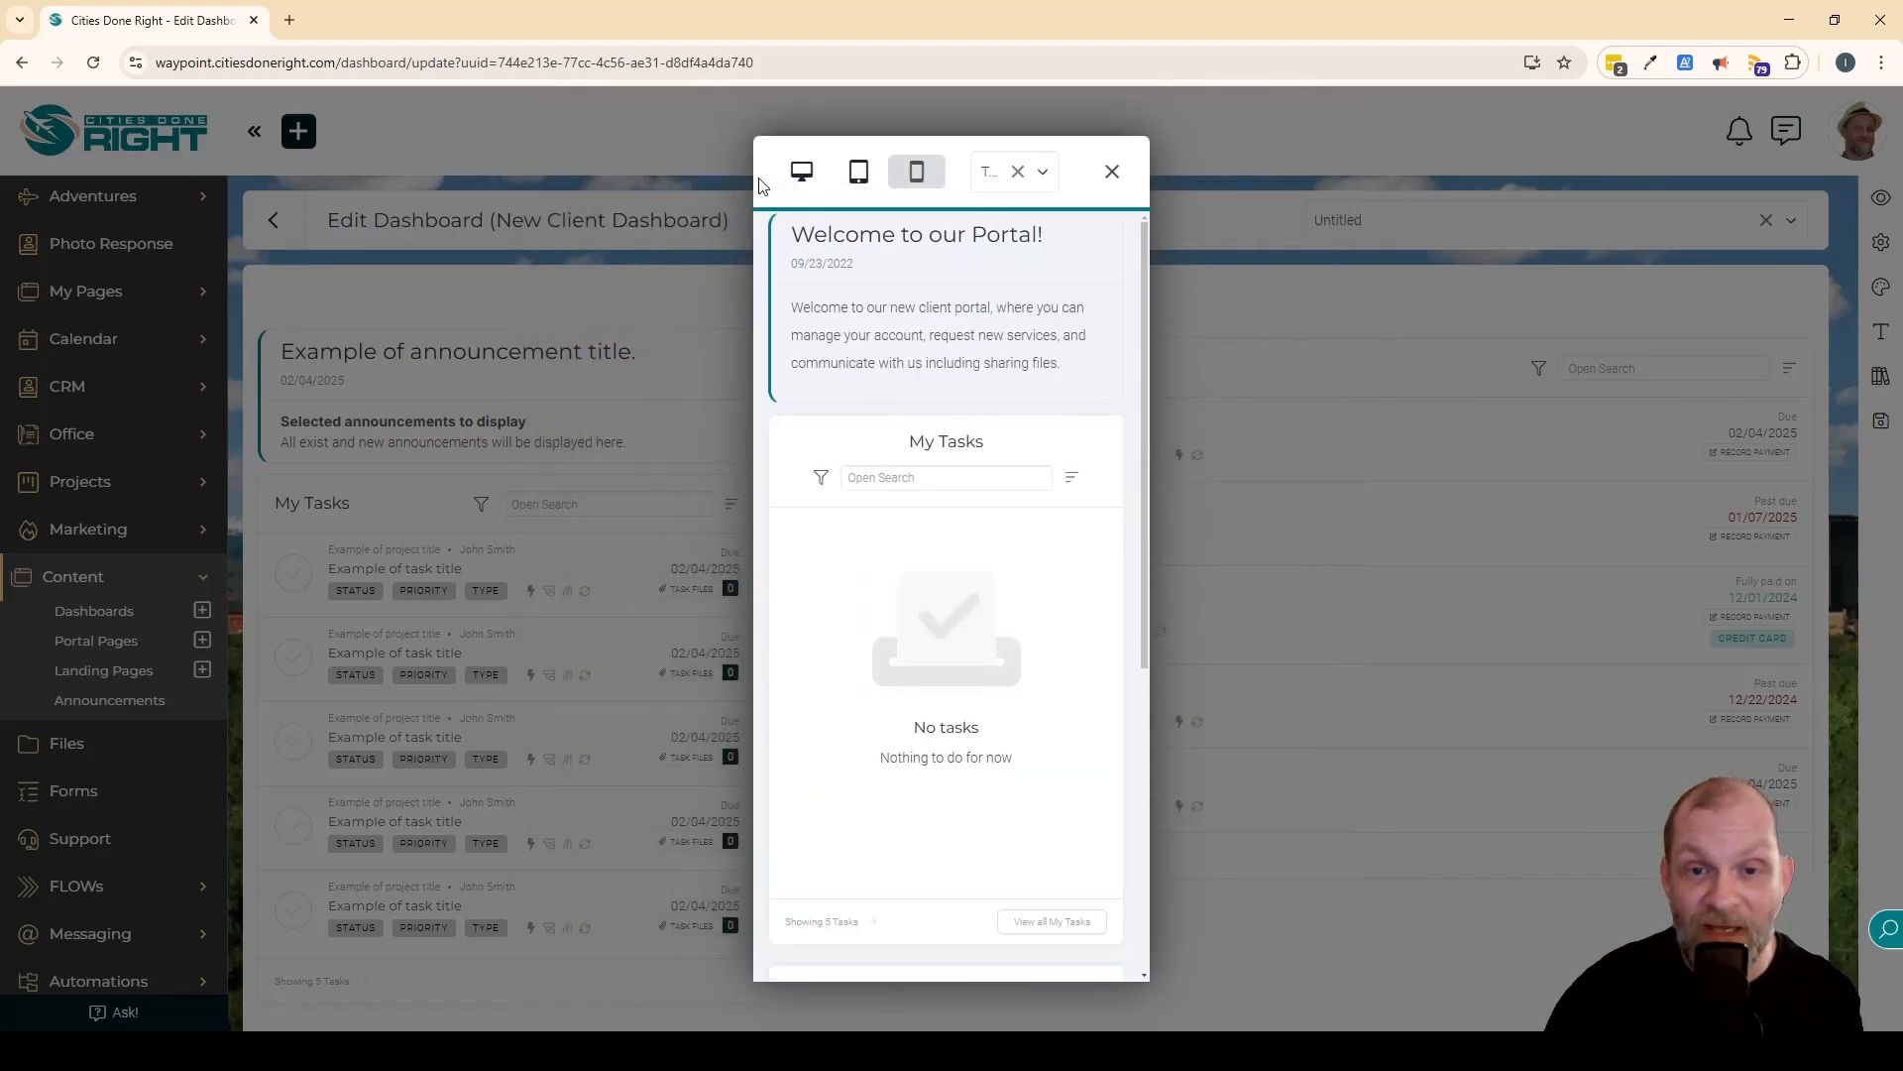
pyautogui.scroll(-5, 1022, 445)
pyautogui.scroll(5, 1021, 445)
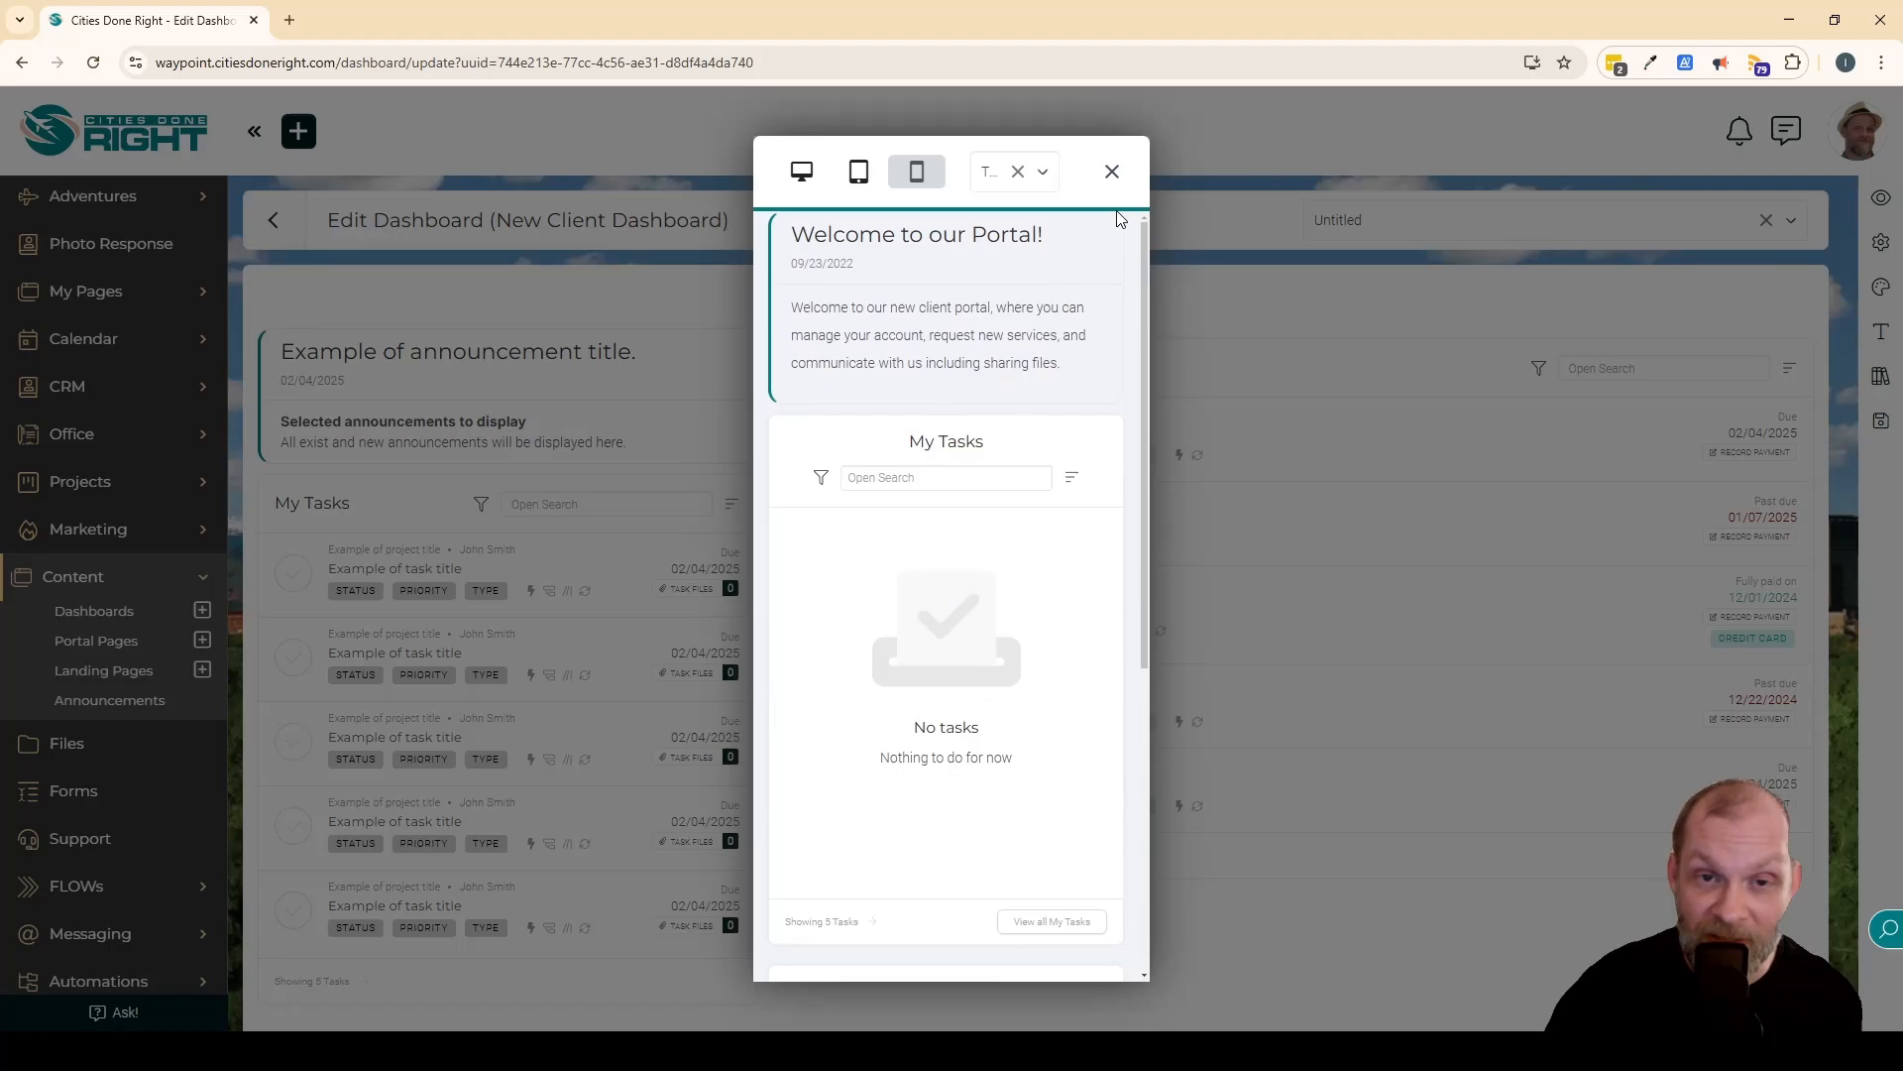
pyautogui.click(1111, 171)
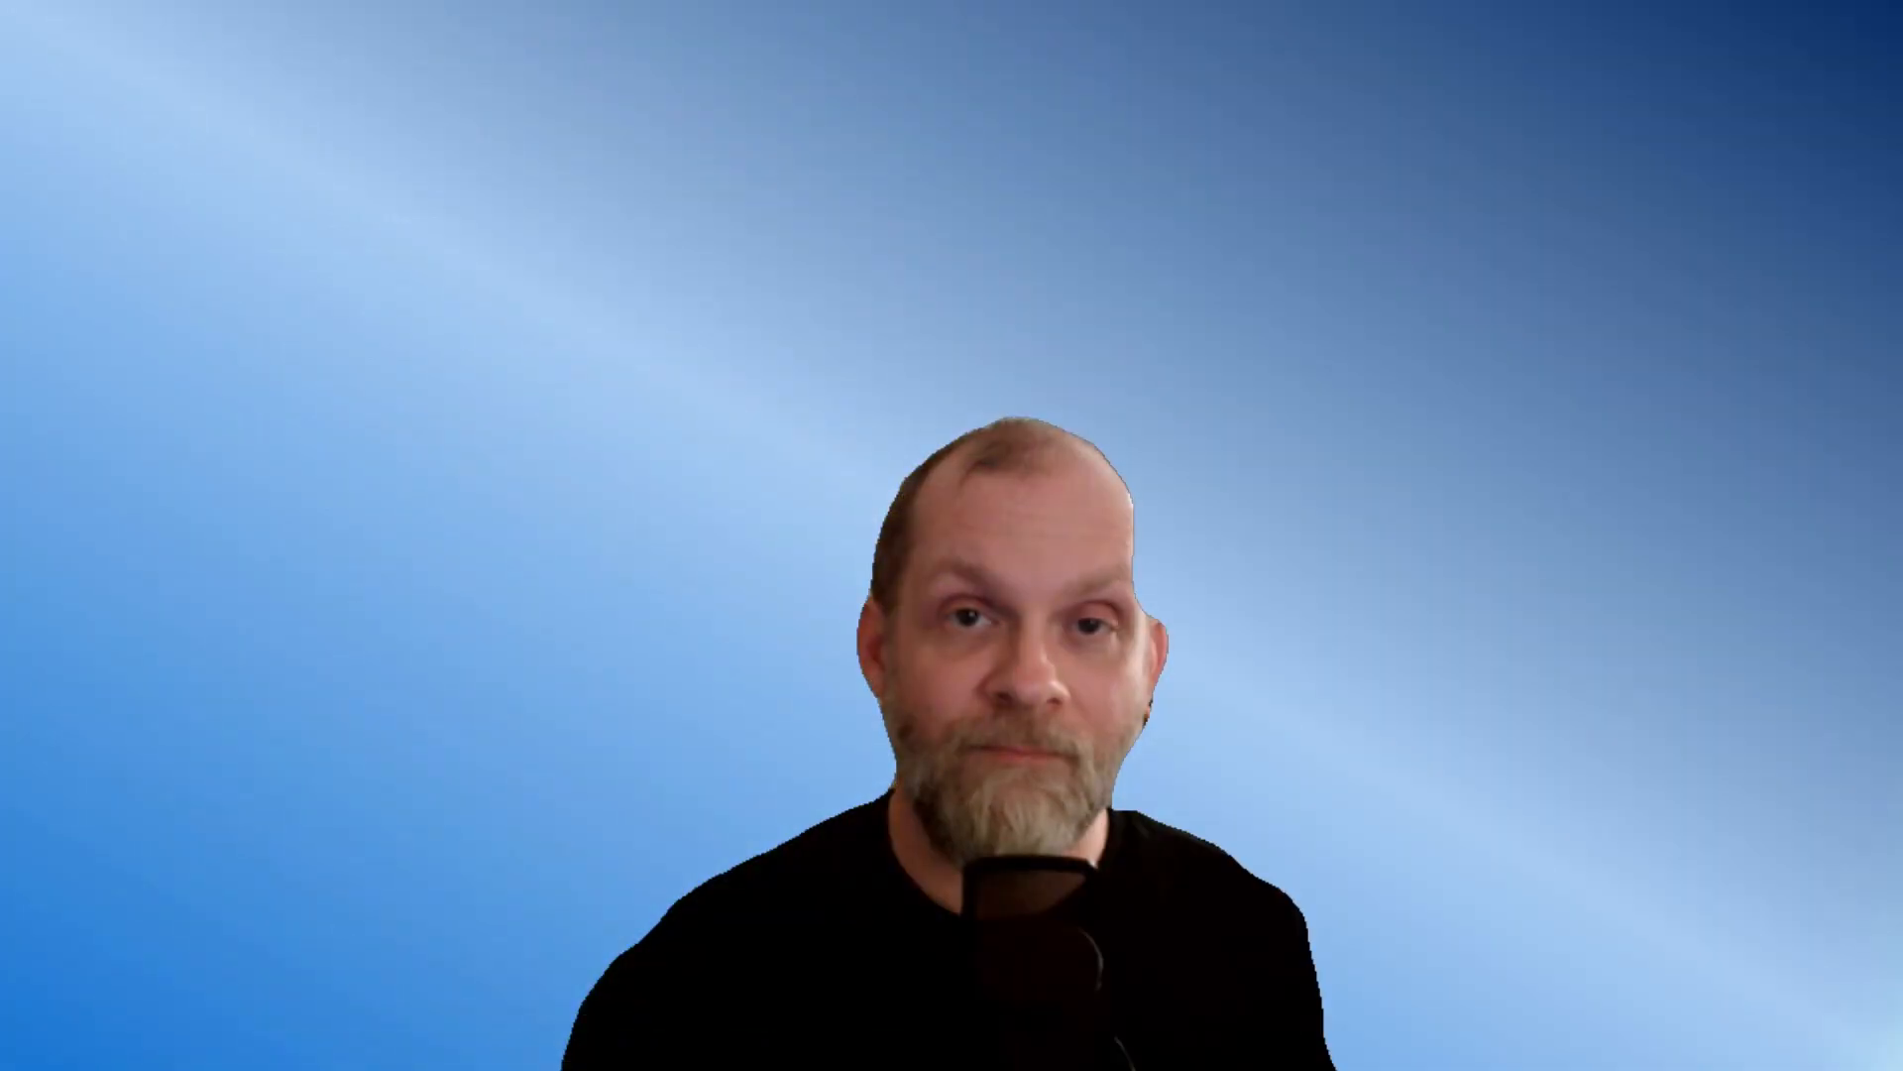